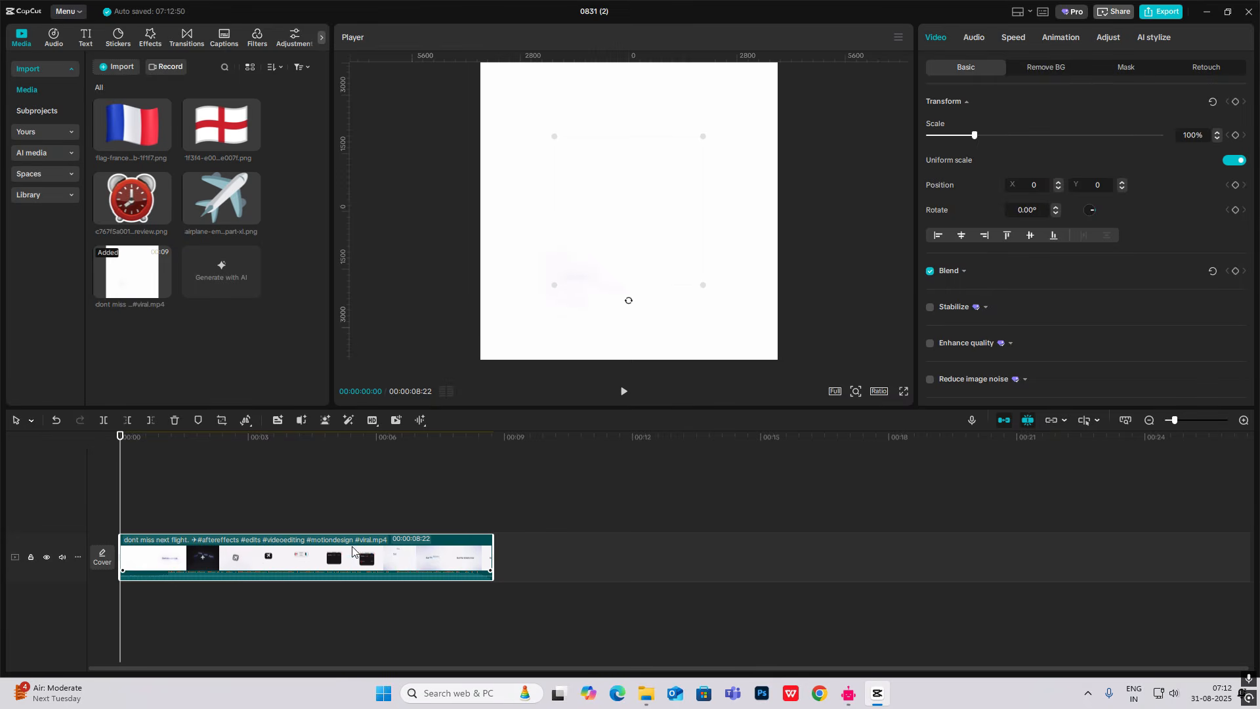
# - Move the reference video clip along the timeline so it starts at about 11.6 seconds
pyautogui.moveTo(485, 559); pyautogui.dragTo(986, 561)
pyautogui.click(657, 504)
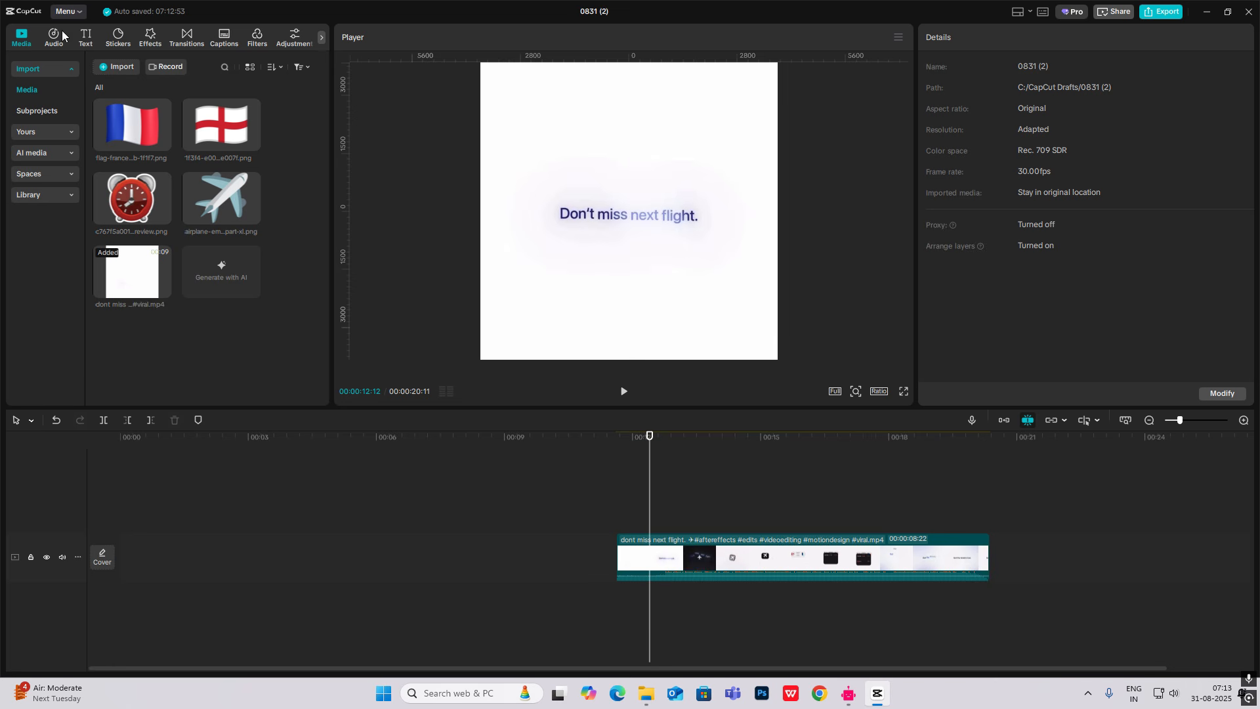
# - Add a text clip at the start of the timeline, replace its text with a ■ symbol and set the font size to 236
pyautogui.click(85, 37)
pyautogui.moveTo(120, 92); pyautogui.dragTo(123, 502)
pyautogui.click(184, 522)
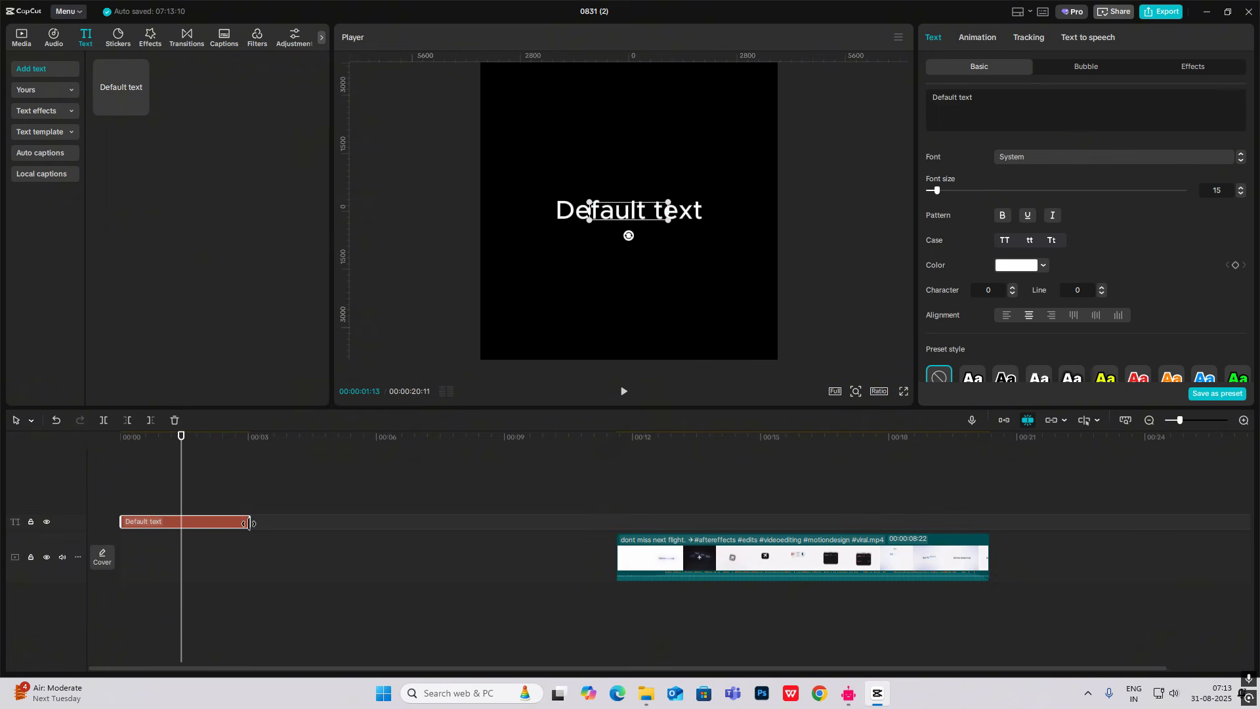
pyautogui.press('super+period')
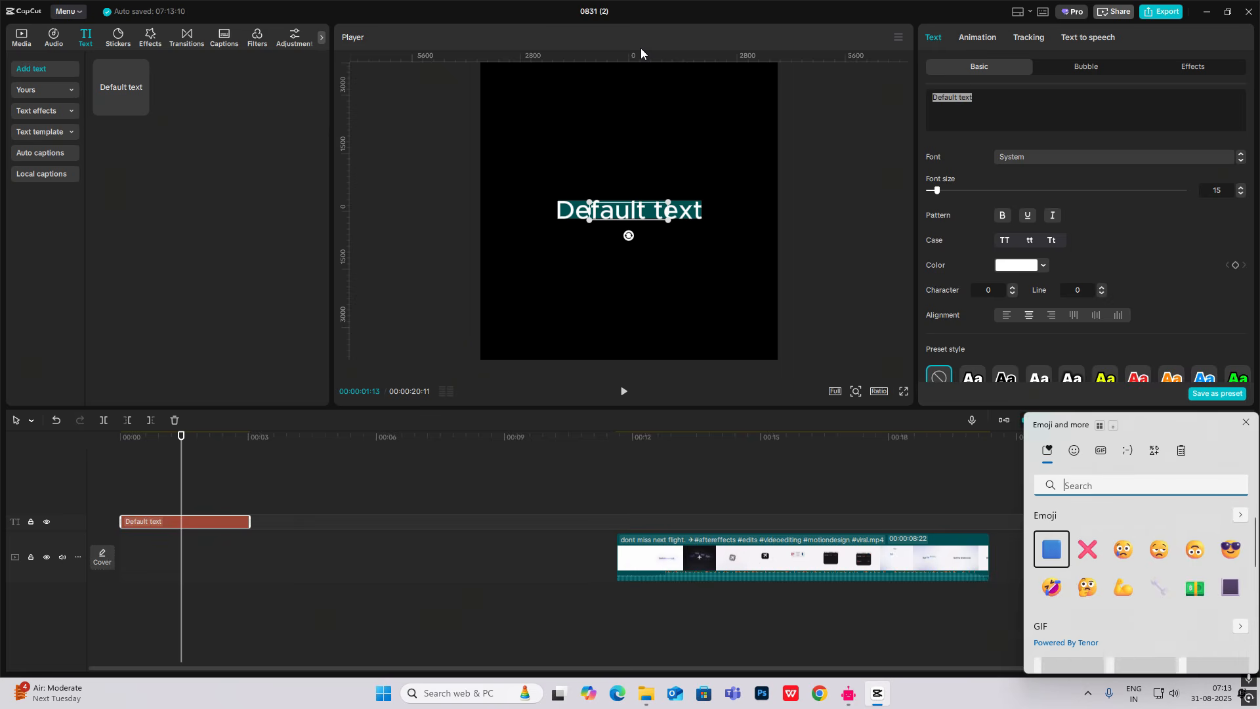
pyautogui.click(1154, 452)
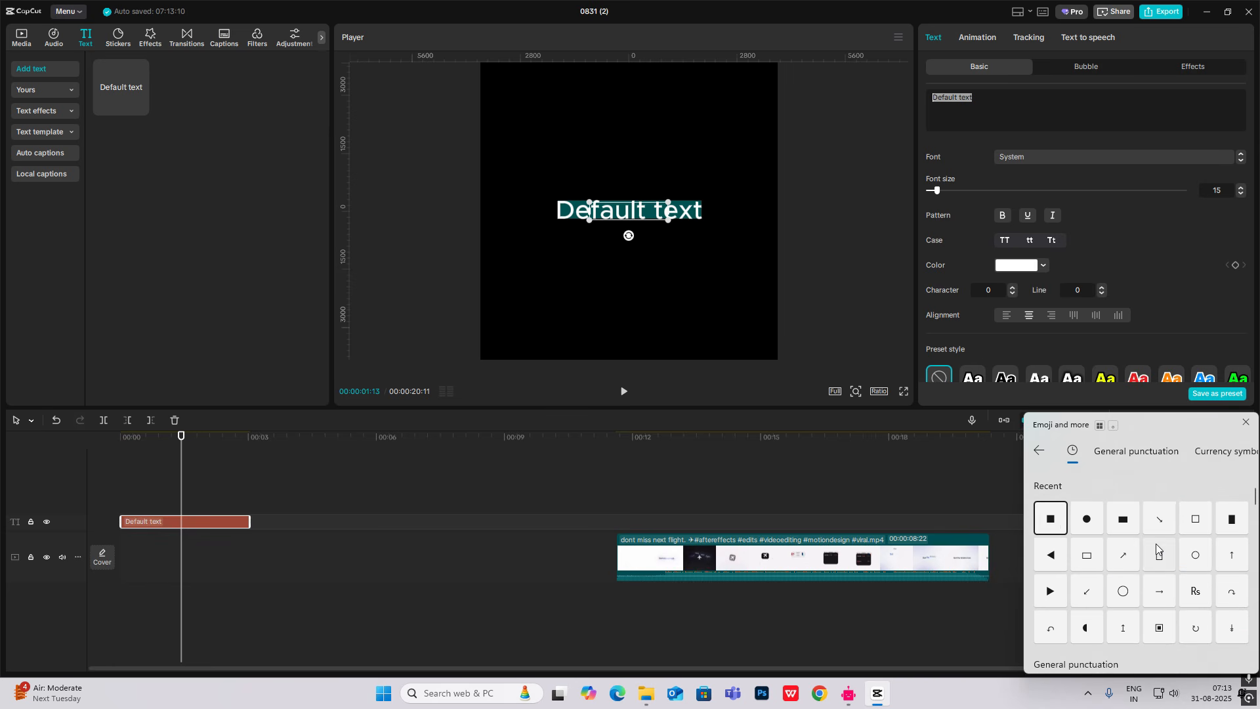
pyautogui.click(1050, 519)
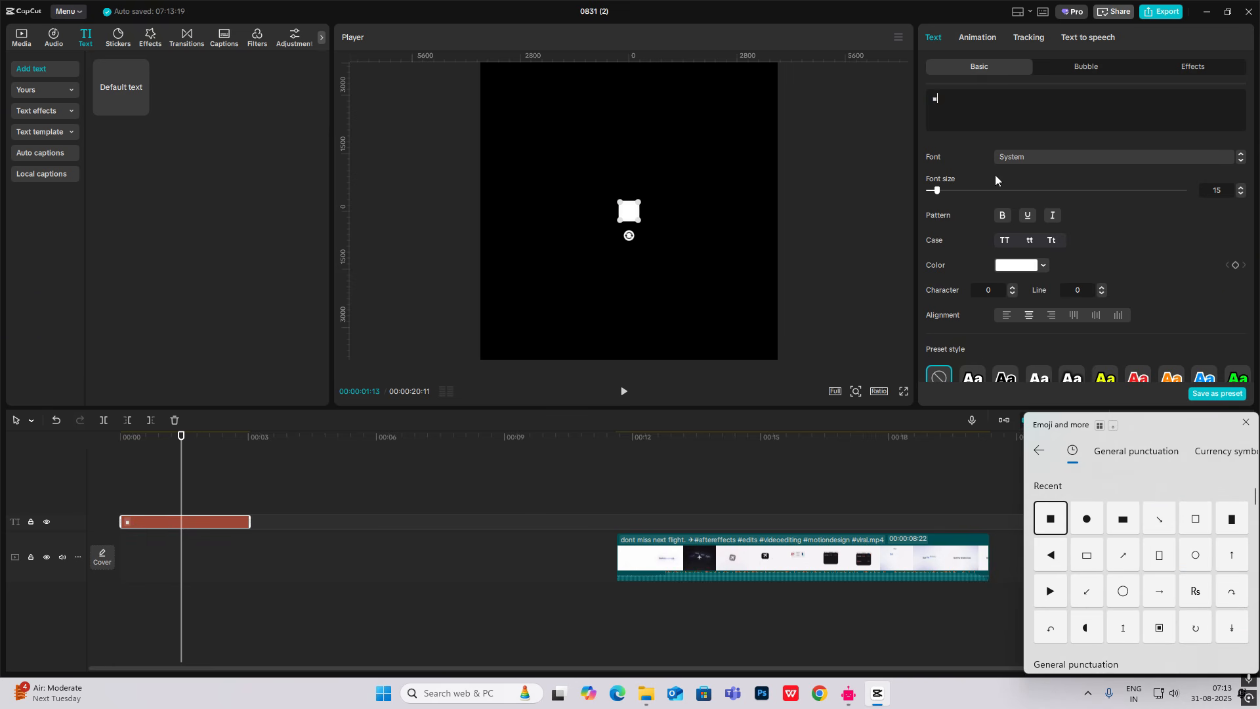
pyautogui.click(989, 173)
pyautogui.moveTo(937, 191); pyautogui.dragTo(1128, 250)
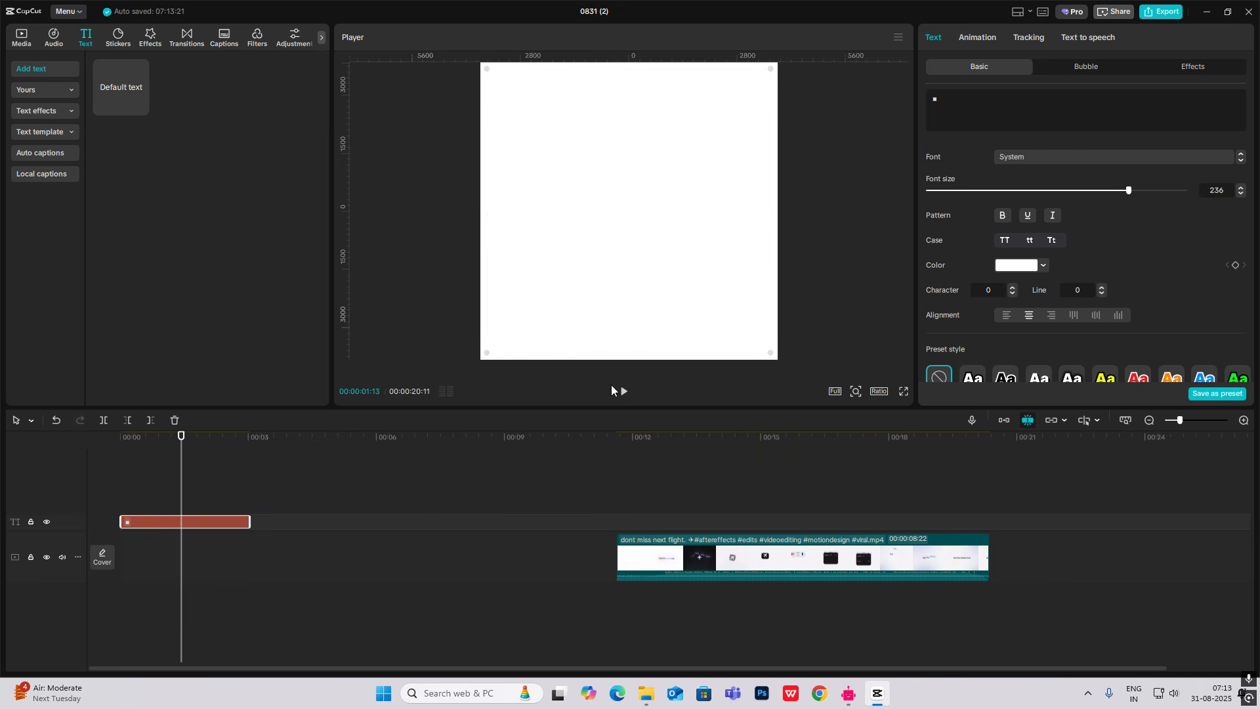
# - Add a second text clip reading "Don't" above the square and colour it dark navy blue
pyautogui.moveTo(627, 489); pyautogui.dragTo(643, 496)
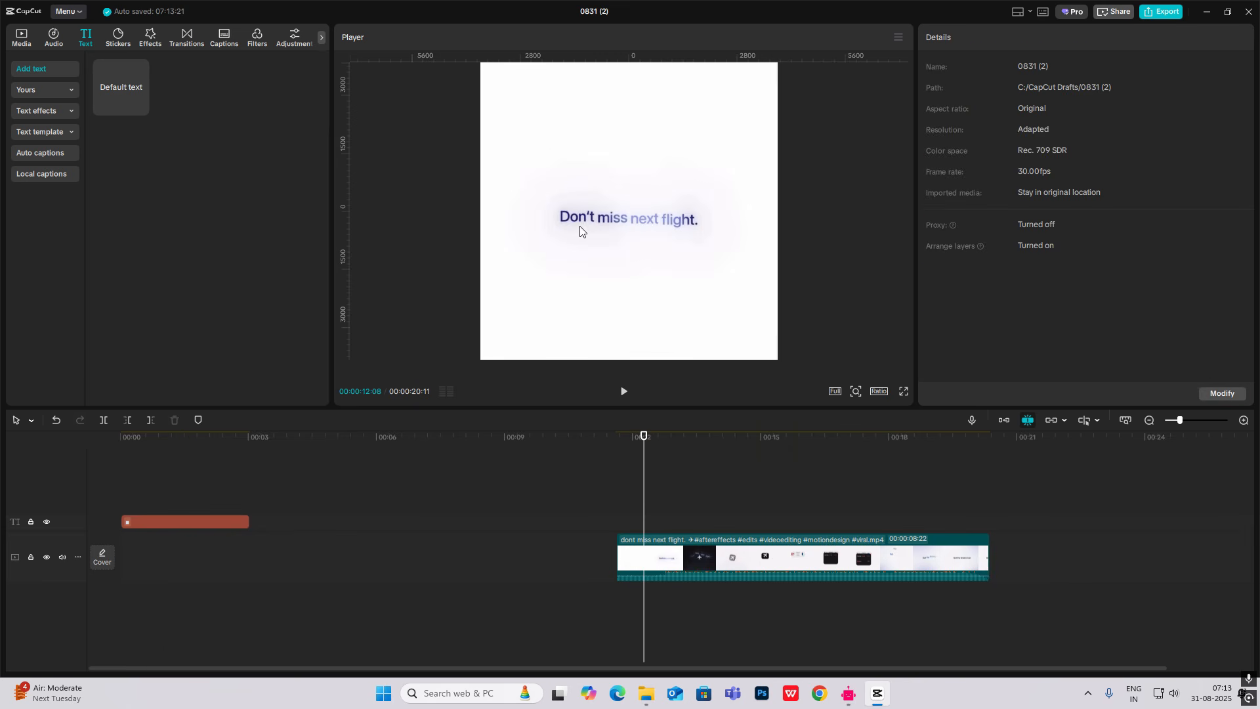
pyautogui.moveTo(139, 83); pyautogui.dragTo(121, 501)
pyautogui.click(140, 484)
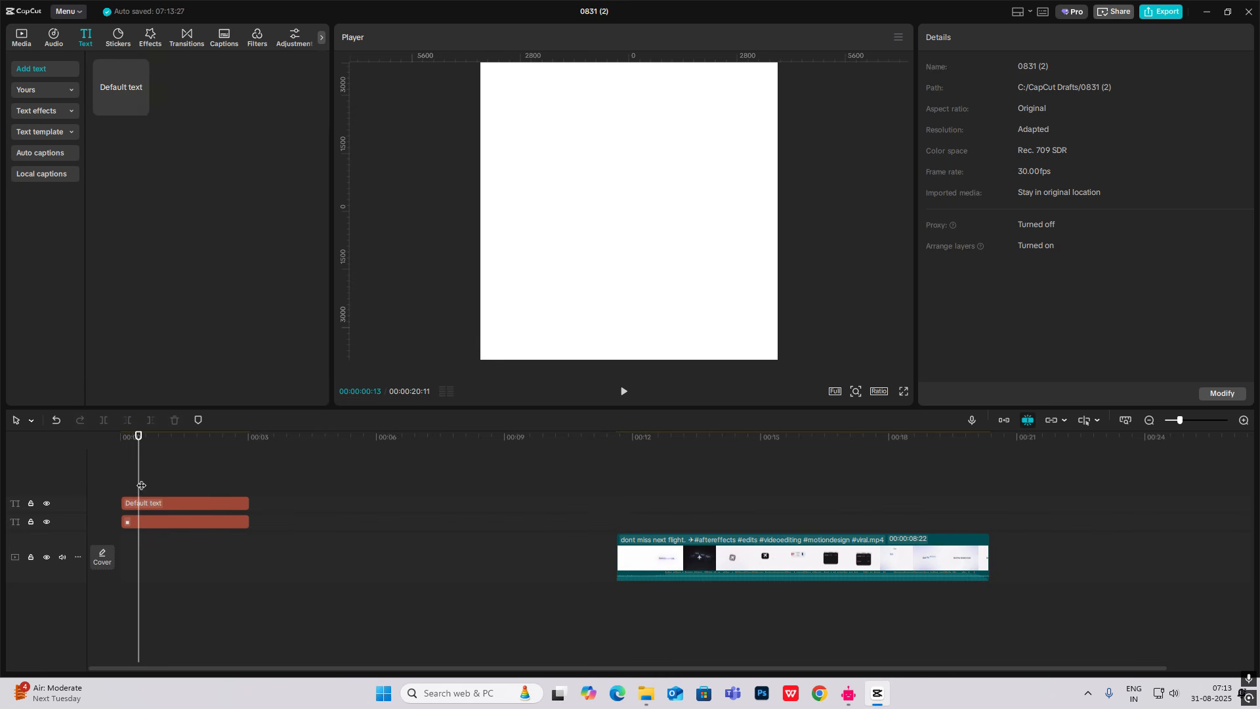
pyautogui.moveTo(640, 509); pyautogui.dragTo(660, 519)
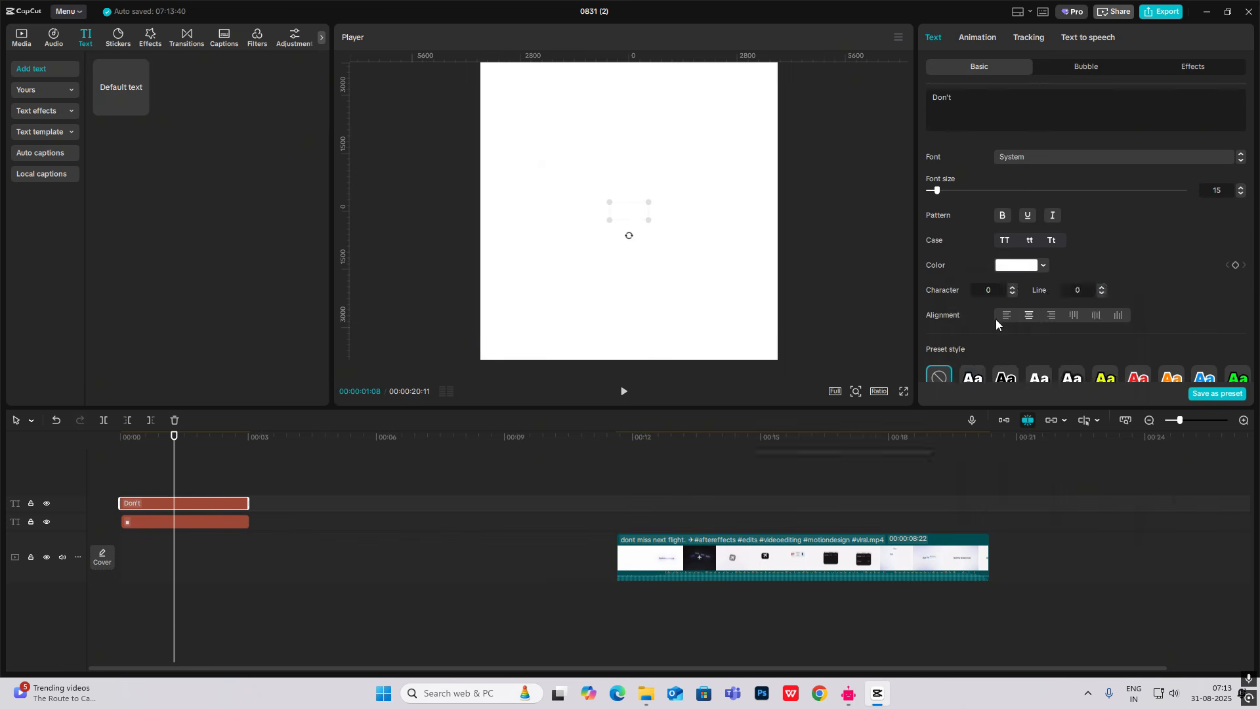
pyautogui.click(1043, 265)
pyautogui.click(1074, 474)
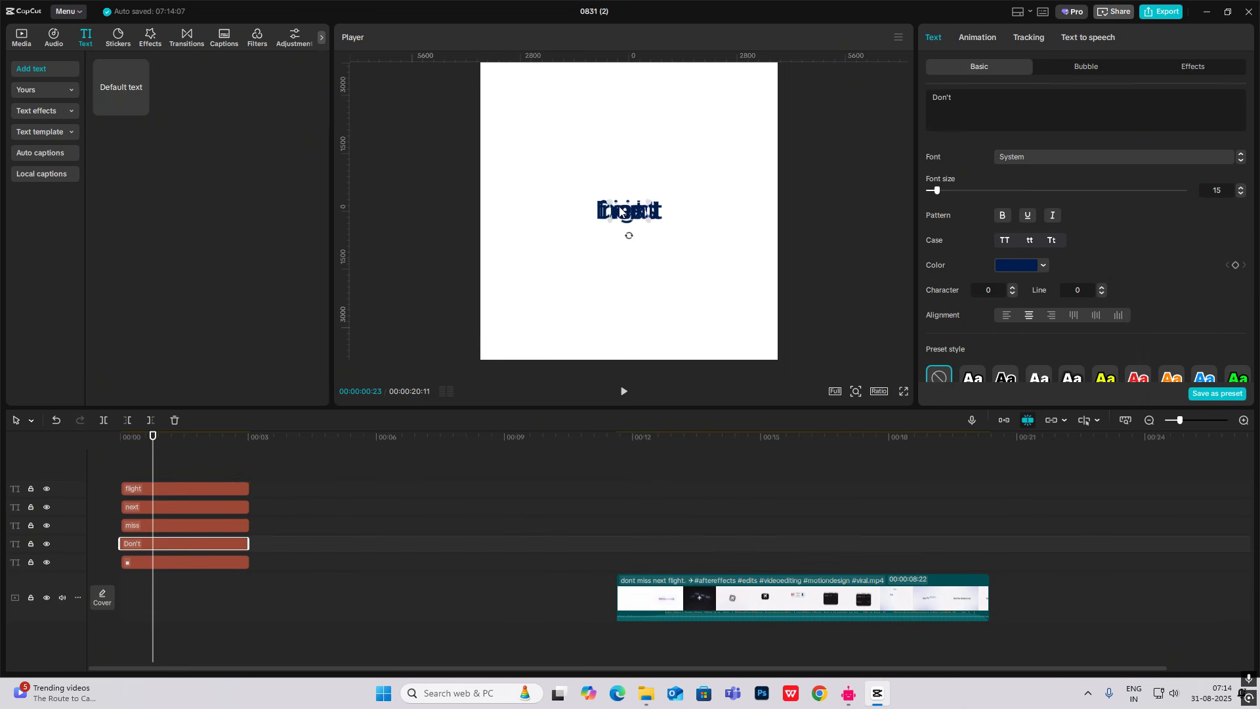
# - Arrange the words "Don't", "miss", "next" and "flight" side by side and set their font to SFUIText-Medium
pyautogui.click(665, 223)
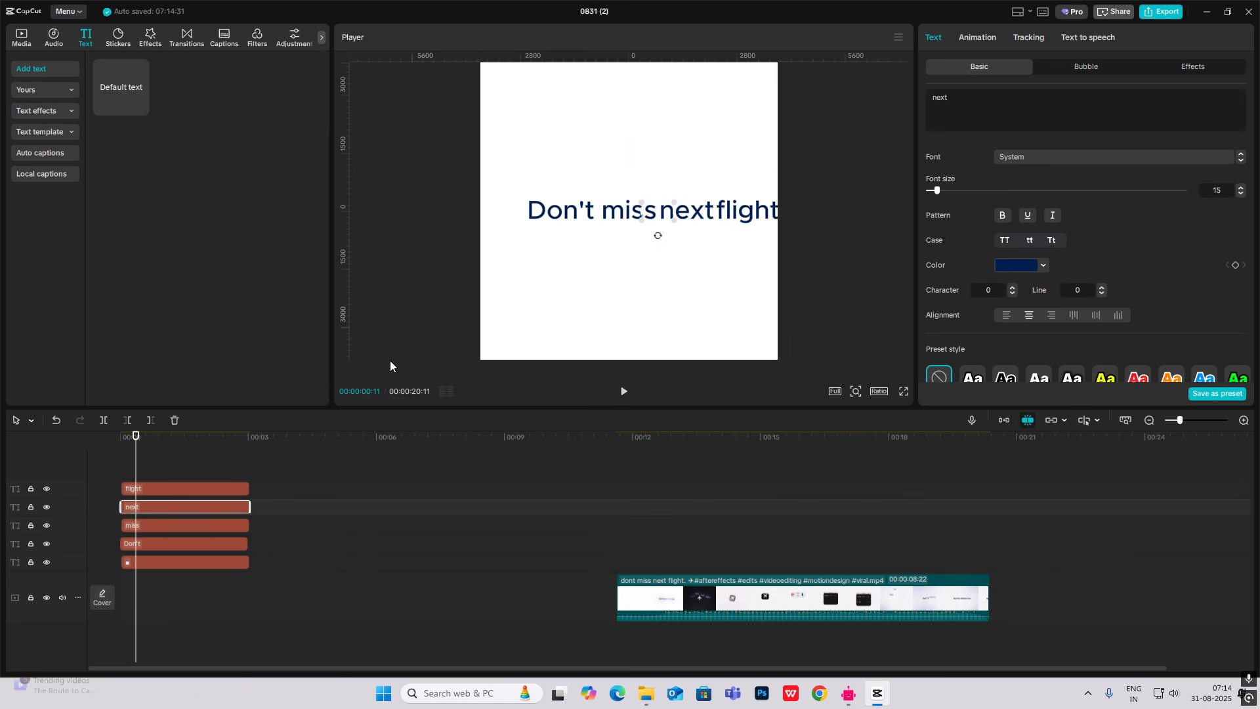
pyautogui.click(646, 235)
pyautogui.click(551, 210)
pyautogui.click(1115, 157)
pyautogui.click(1065, 263)
pyautogui.click(1065, 263)
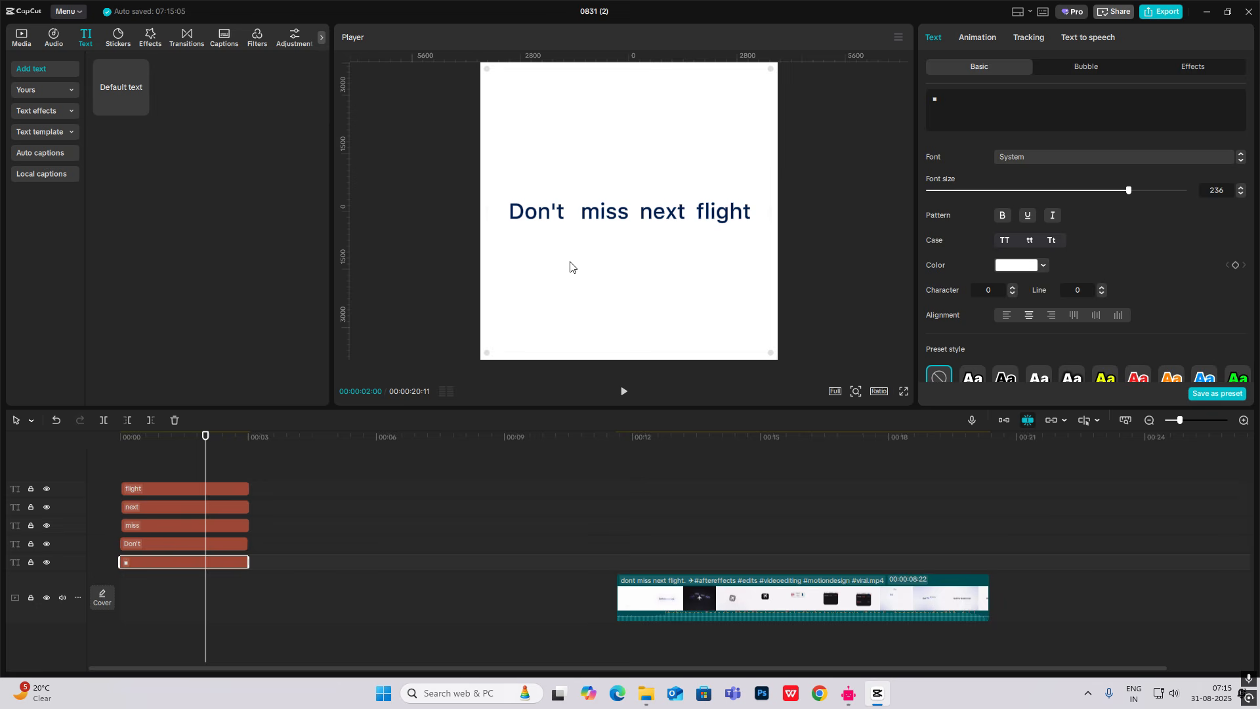
# - Move the words closer together so that "Don't miss next flight" forms one compact, centred line
pyautogui.moveTo(604, 211); pyautogui.dragTo(594, 211)
pyautogui.moveTo(705, 217)
pyautogui.mouseDown()
pyautogui.moveTo(668, 227)
pyautogui.moveTo(722, 223)
pyautogui.mouseUp()
pyautogui.moveTo(662, 213); pyautogui.dragTo(643, 213)
pyautogui.click(656, 262)
pyautogui.moveTo(731, 216); pyautogui.dragTo(682, 220)
pyautogui.click(829, 240)
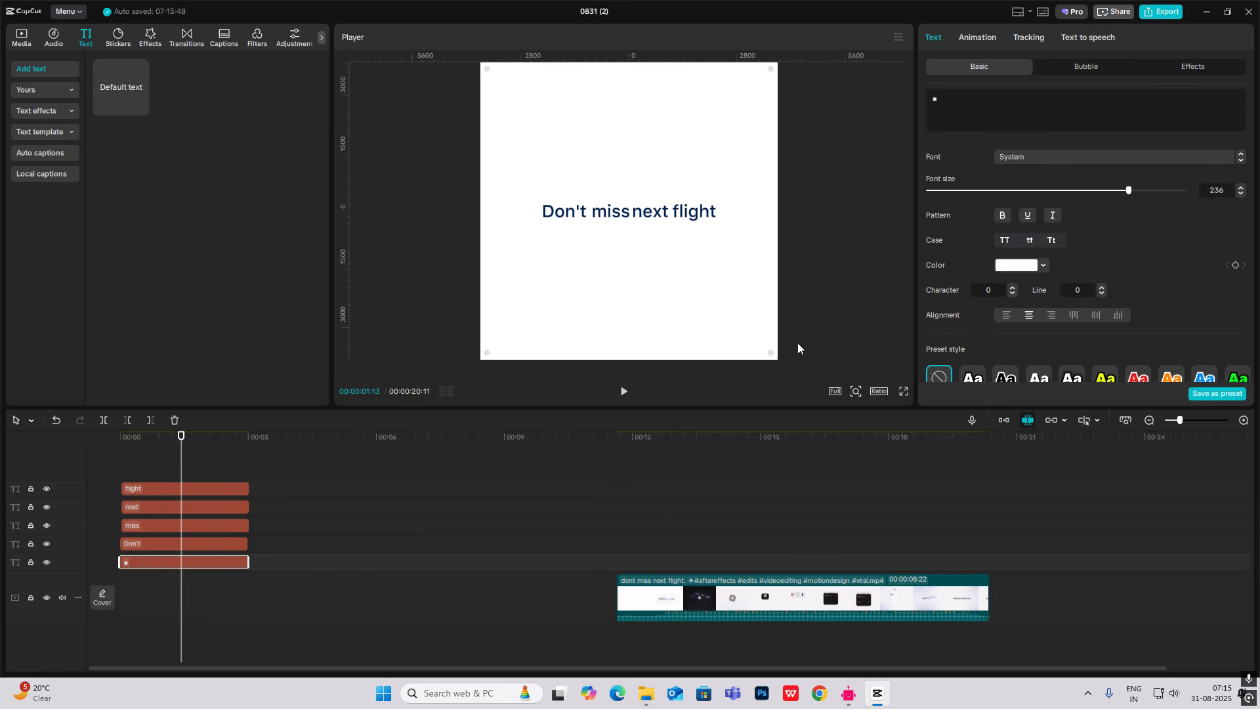
# - Extend the four word clips and the square background to about 12.5 seconds, moving the reference video to about 16.5 seconds
pyautogui.click(662, 549)
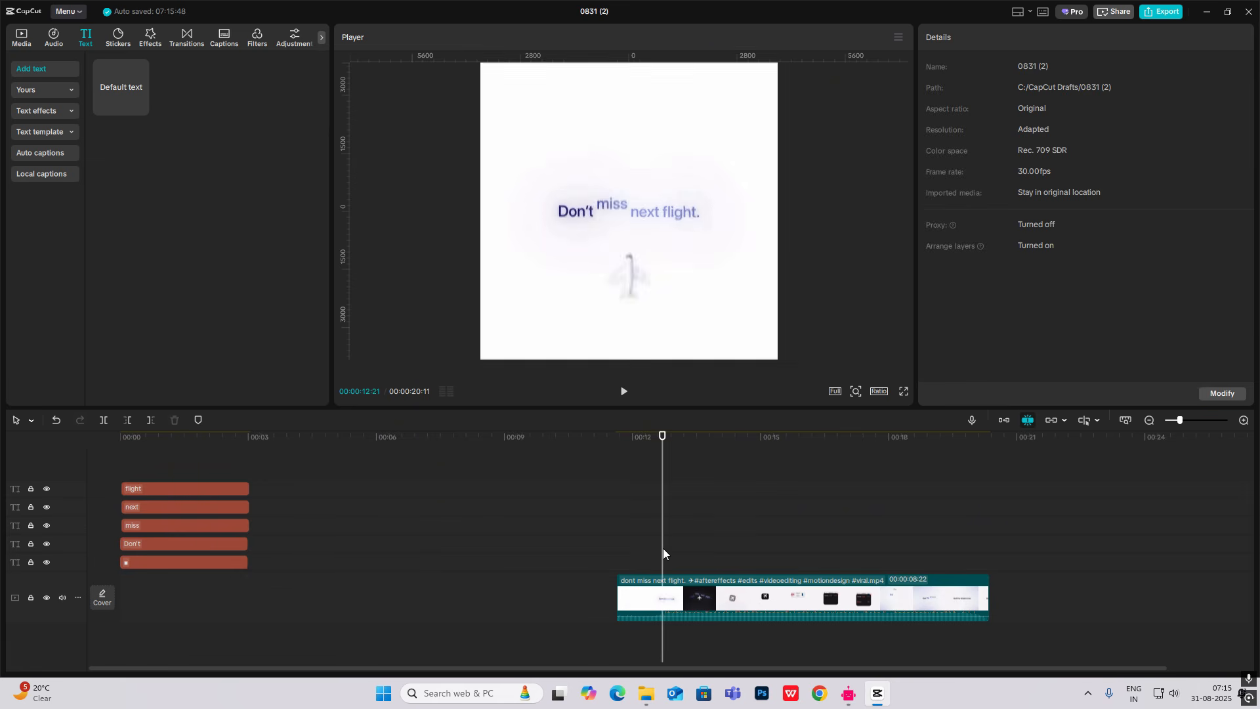
pyautogui.moveTo(662, 549); pyautogui.dragTo(649, 555)
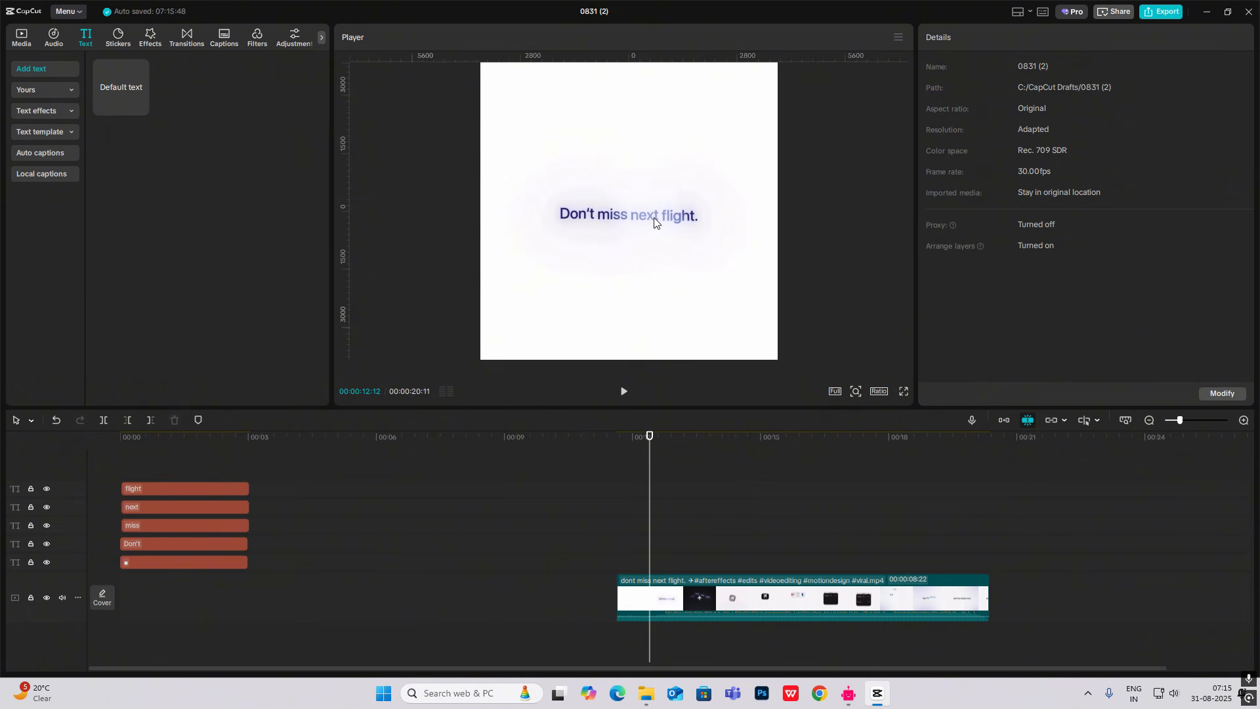
pyautogui.moveTo(142, 475); pyautogui.dragTo(127, 476)
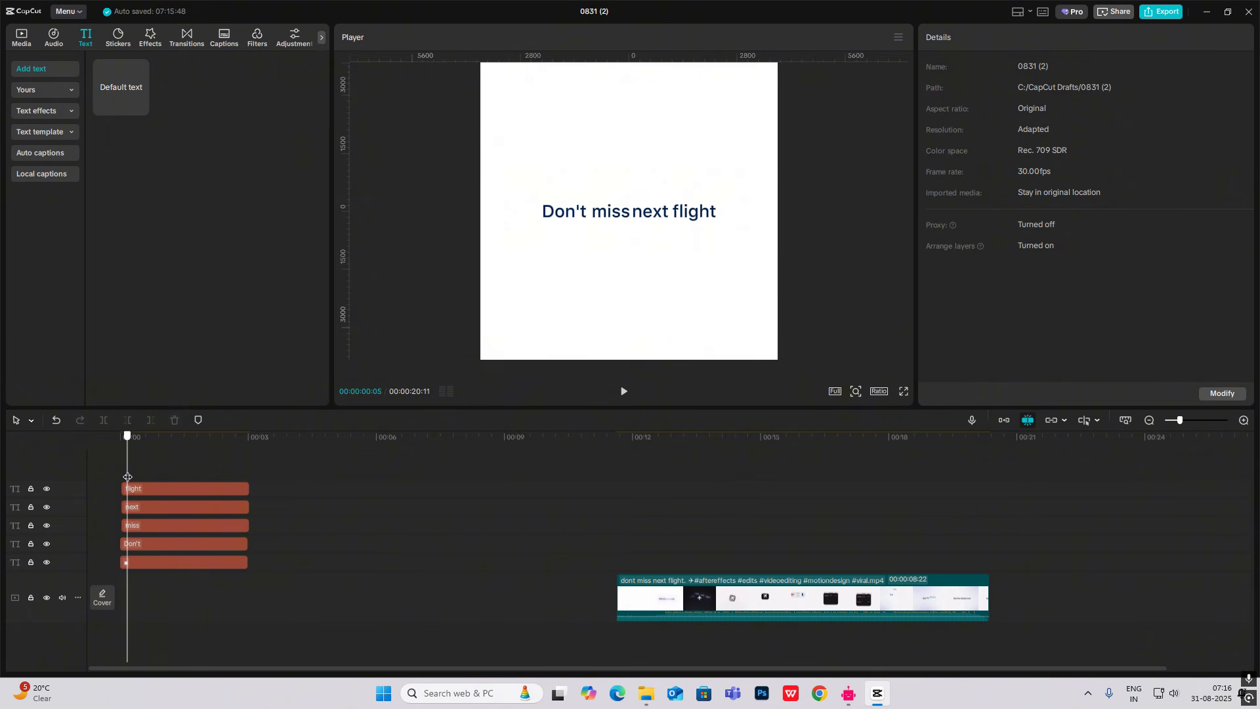
pyautogui.click(140, 545)
pyautogui.moveTo(361, 453); pyautogui.dragTo(656, 535)
pyautogui.moveTo(728, 601); pyautogui.dragTo(870, 610)
pyautogui.moveTo(247, 562); pyautogui.dragTo(658, 562)
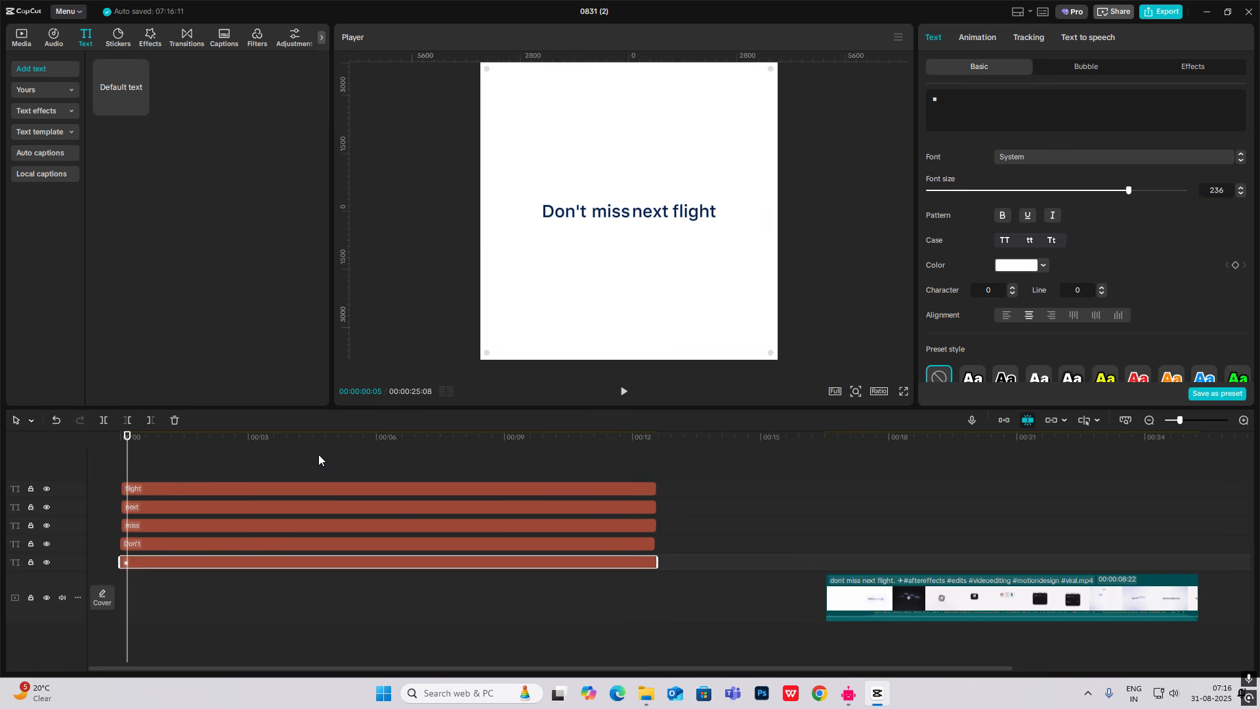
# - Duplicate the "Don't" text at the start of the timeline and turn the copy into a compound clip
pyautogui.moveTo(319, 459); pyautogui.dragTo(111, 487)
pyautogui.click(143, 544)
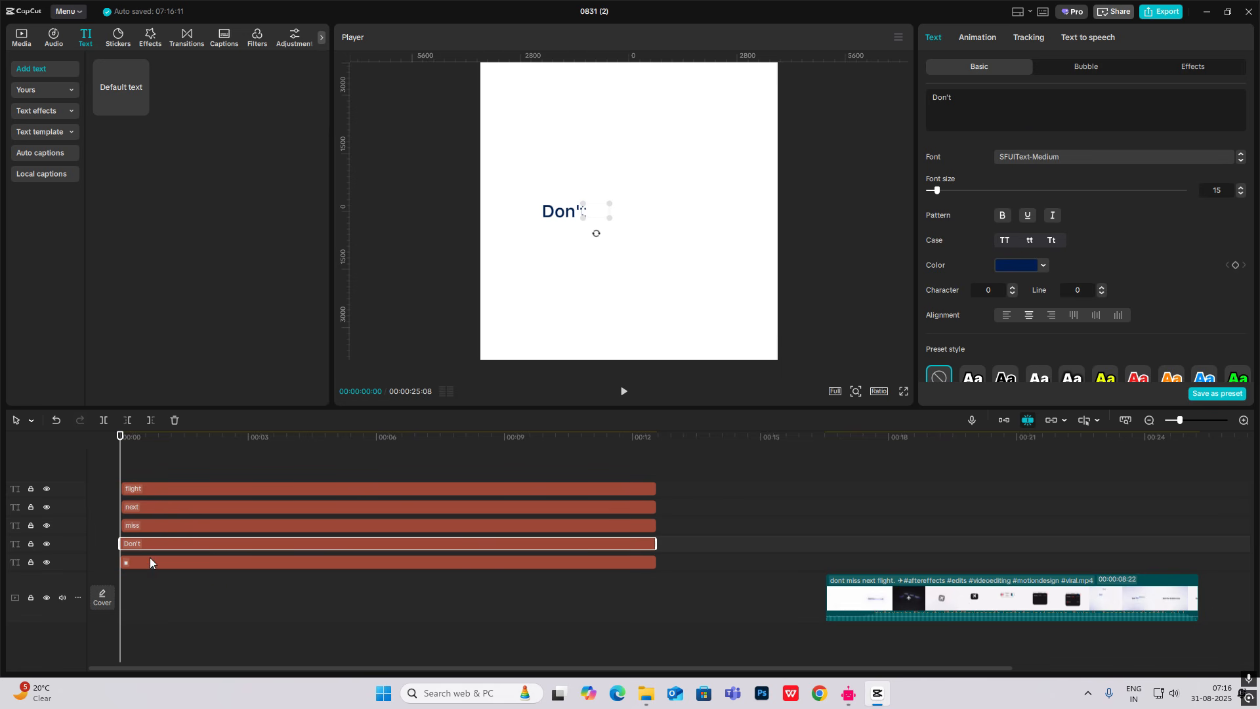
pyautogui.hotkey('ctrl', 'c')
pyautogui.hotkey('ctrl', 'v')
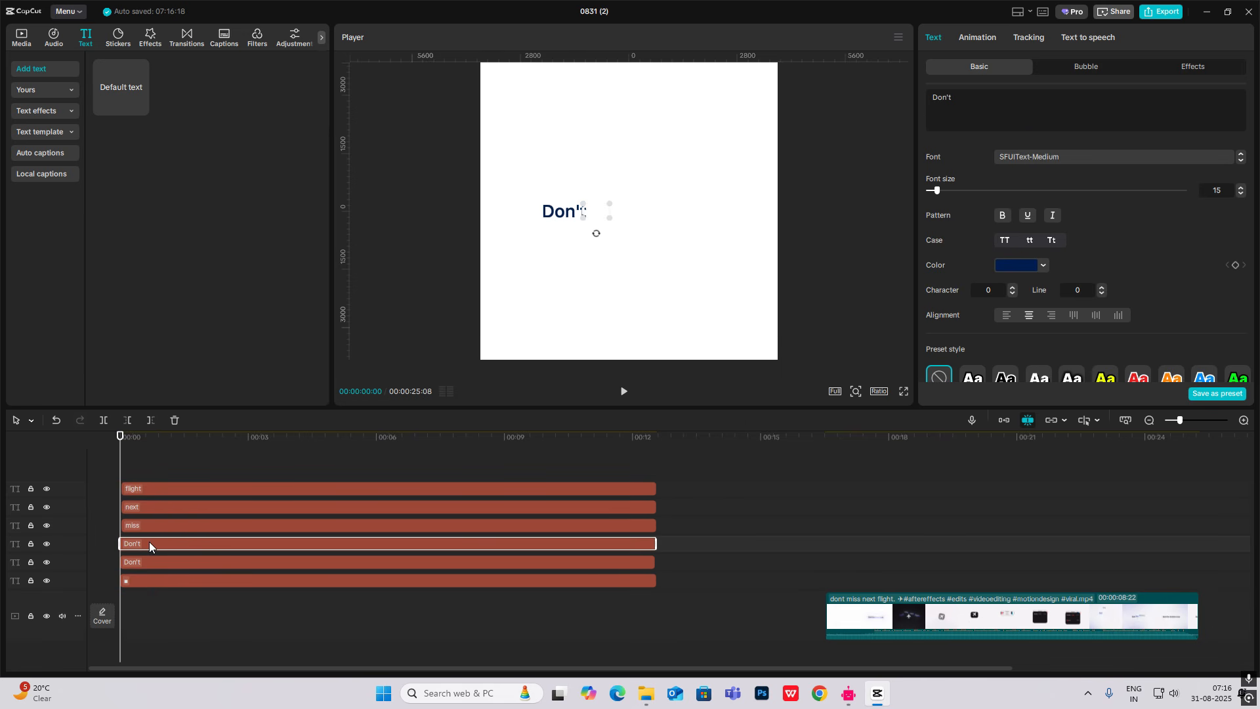
pyautogui.hotkey('alt', 'g')
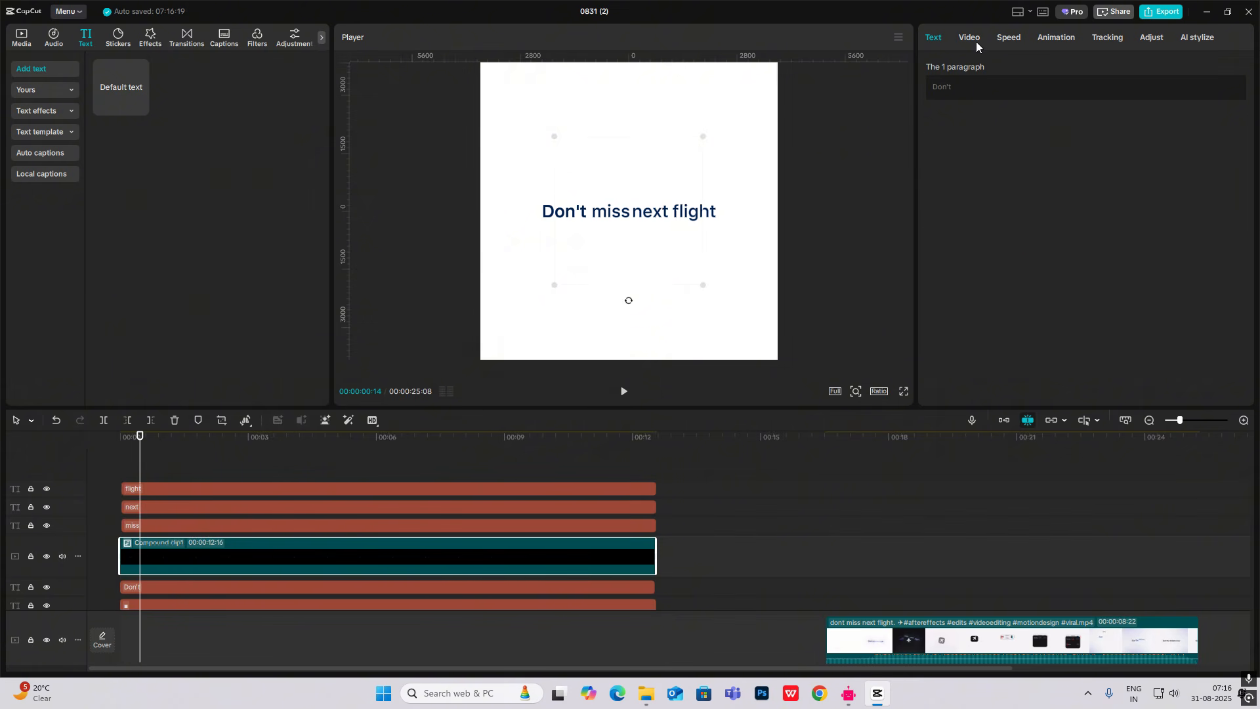
# - Add a Split mask to the "Don't" compound clip at X -754, Y 42, rotated -57° with feather 16
pyautogui.click(972, 39)
pyautogui.click(1115, 69)
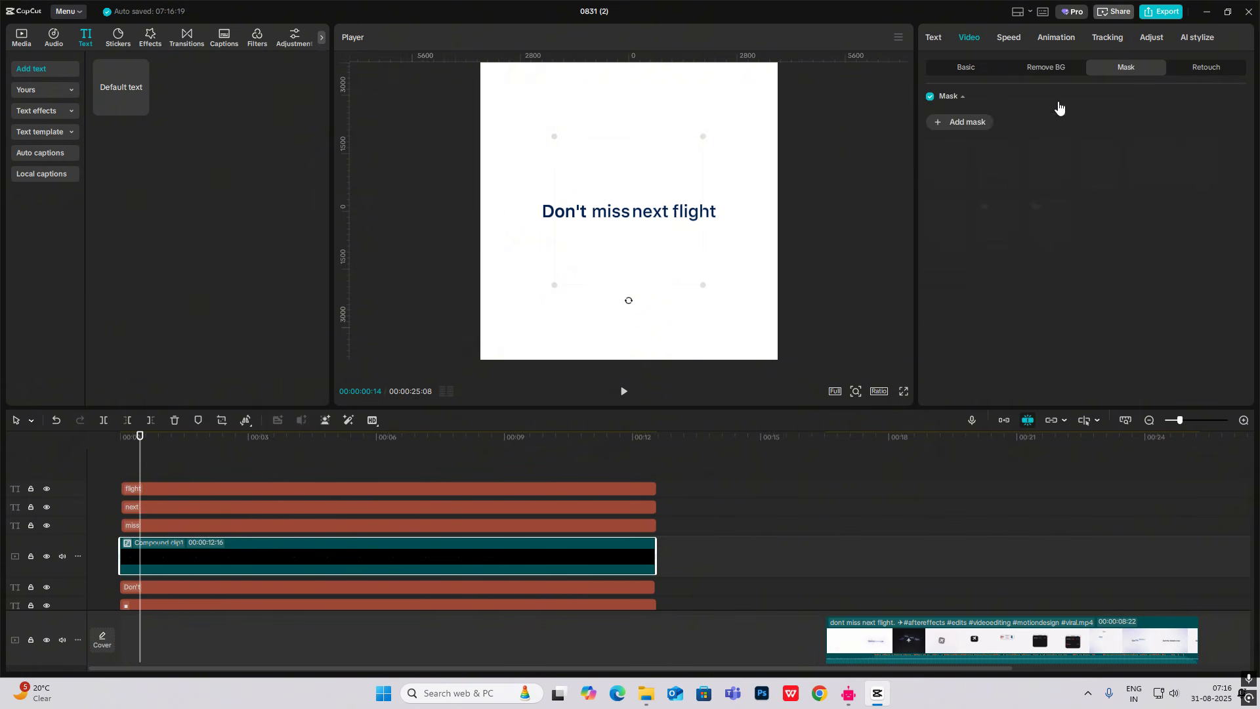
pyautogui.click(959, 122)
pyautogui.click(946, 159)
pyautogui.moveTo(628, 223); pyautogui.dragTo(563, 217)
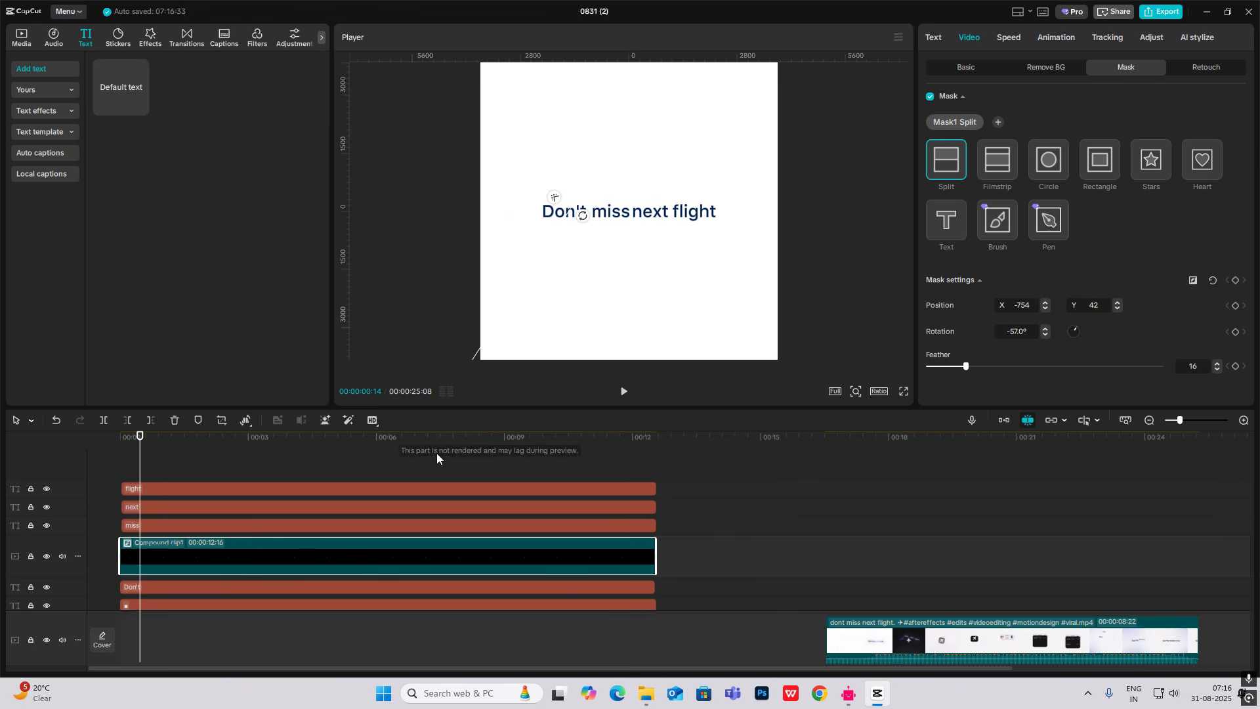
# - Recolour the "Don't" text inside the compound clip to blue 0051CE and return to the main timeline
pyautogui.doubleClick(148, 540)
pyautogui.click(194, 525)
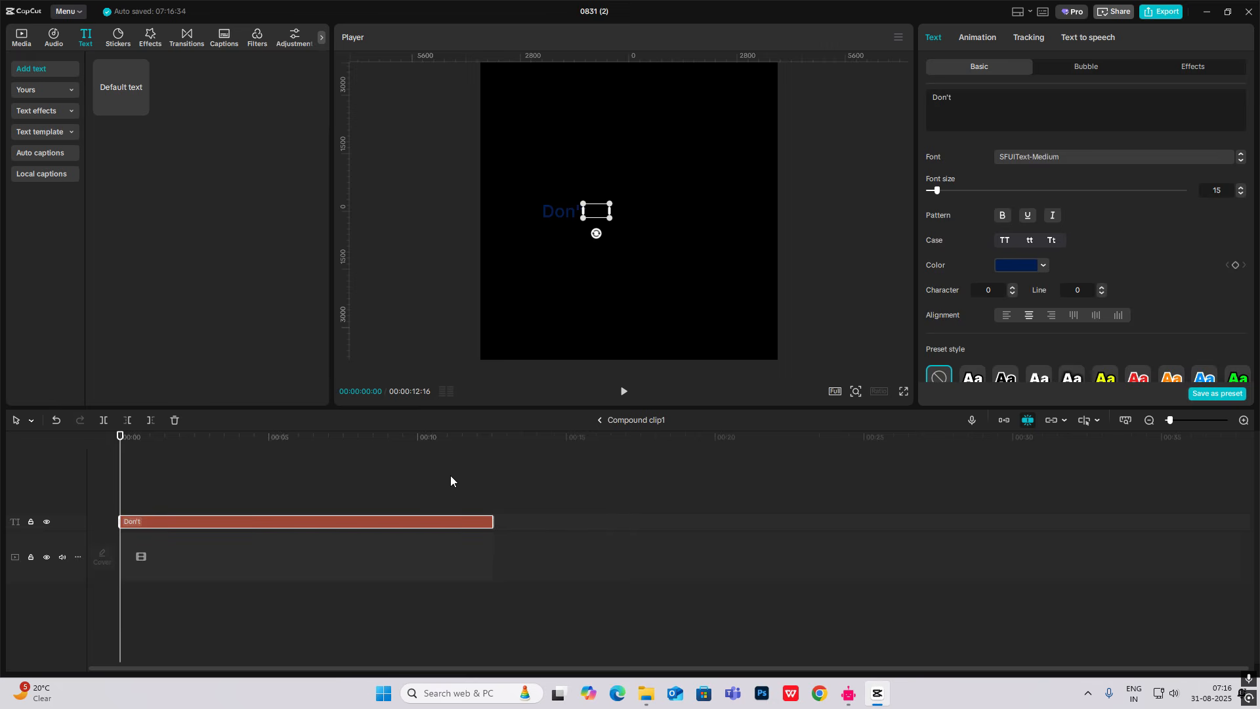
pyautogui.click(1032, 269)
pyautogui.moveTo(1104, 325); pyautogui.dragTo(1123, 300)
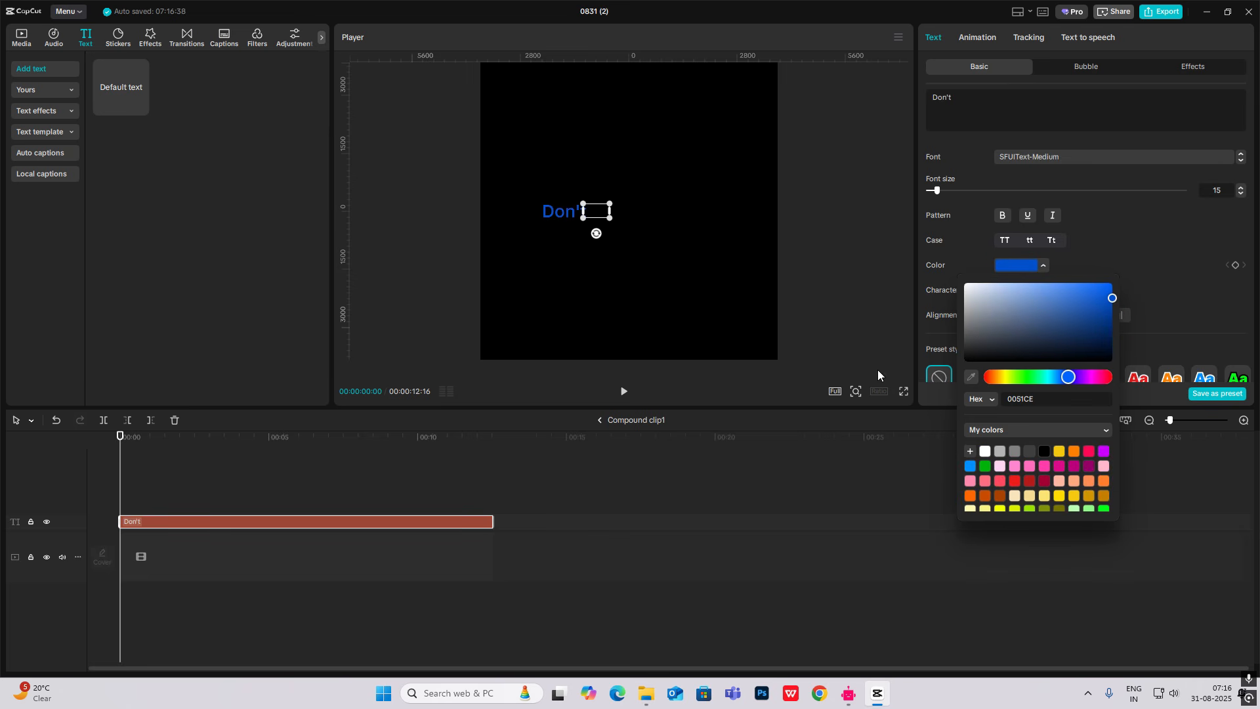
pyautogui.click(608, 419)
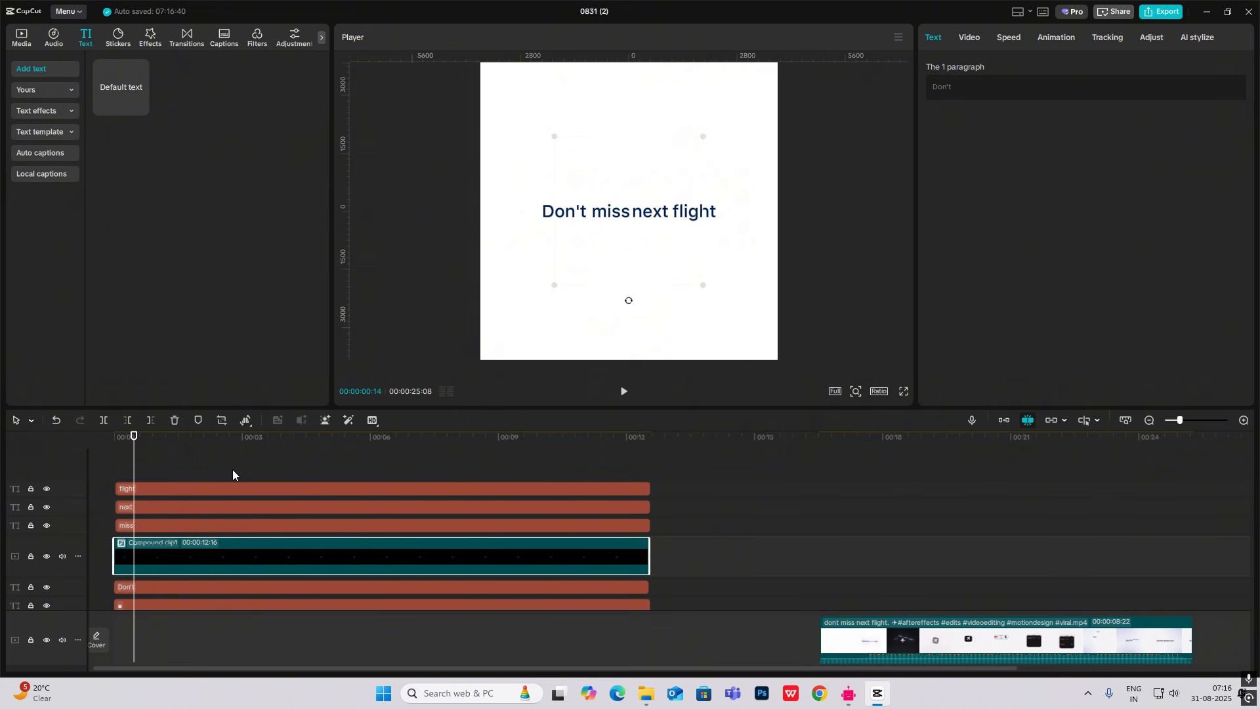
# - Readjust the Split mask on the "Don't" compound clip to blend the brighter blue across the word
pyautogui.moveTo(212, 464); pyautogui.dragTo(89, 493)
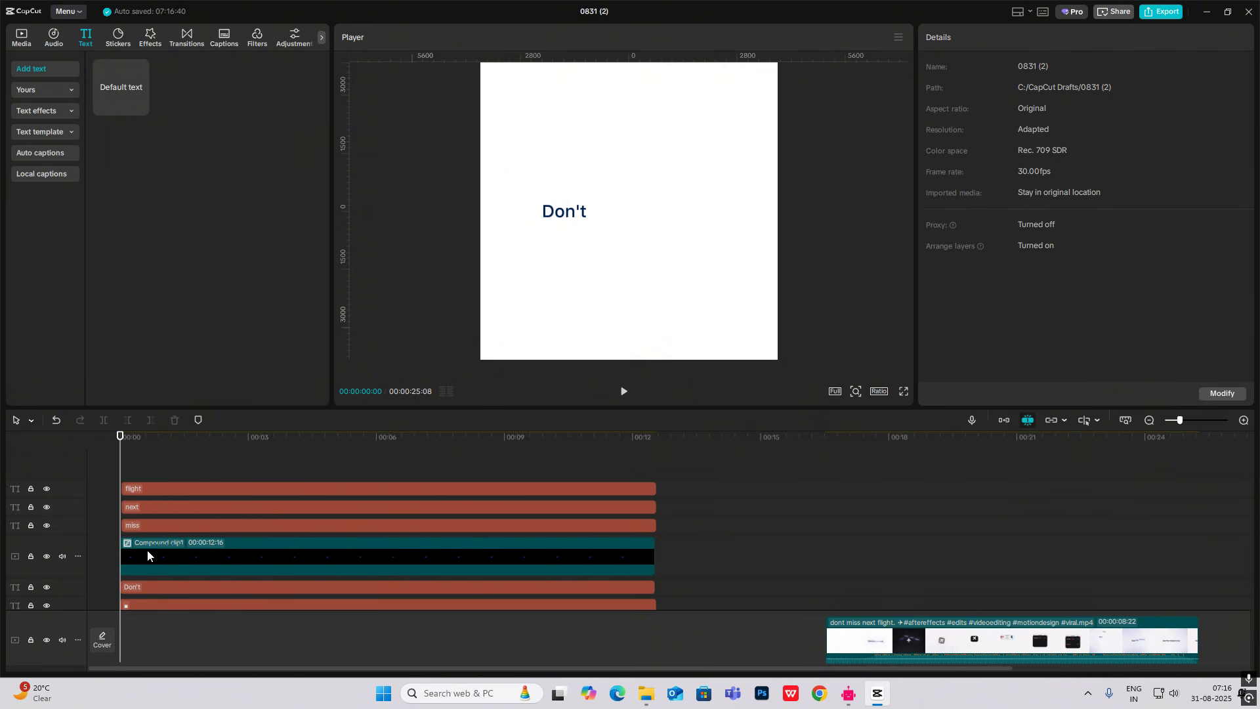
pyautogui.click(147, 556)
pyautogui.click(969, 38)
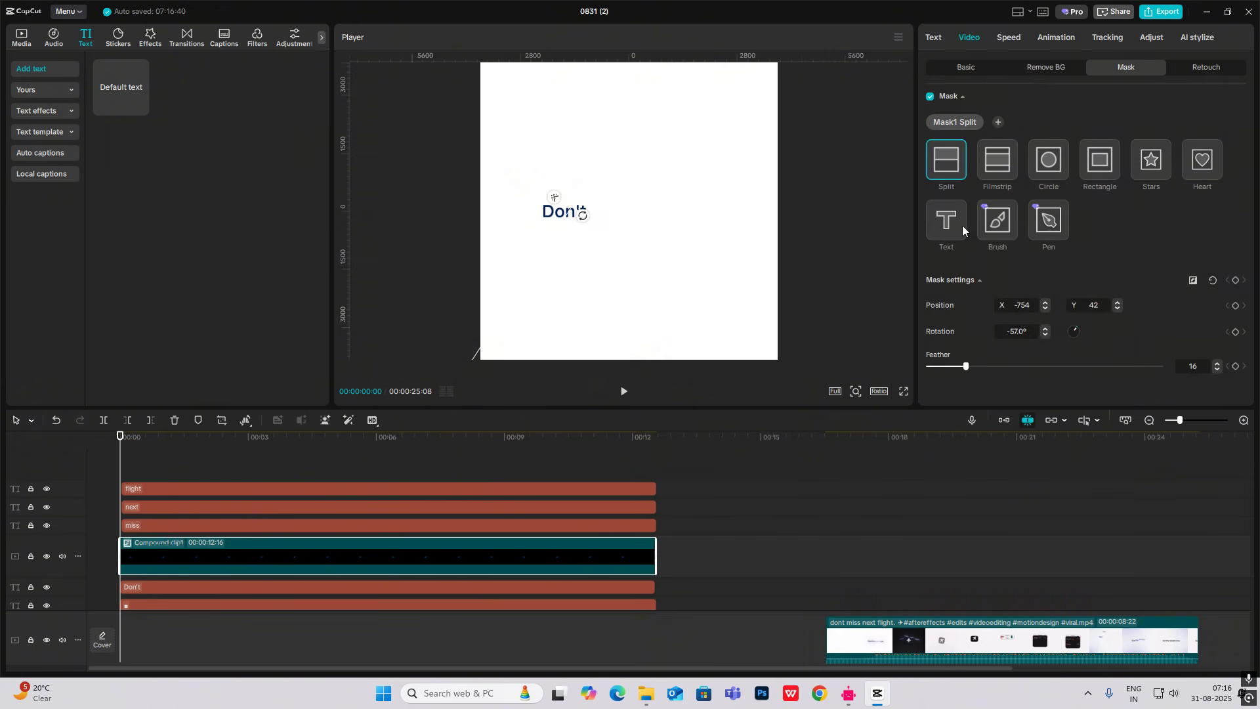
pyautogui.moveTo(576, 219); pyautogui.dragTo(627, 222)
pyautogui.click(963, 68)
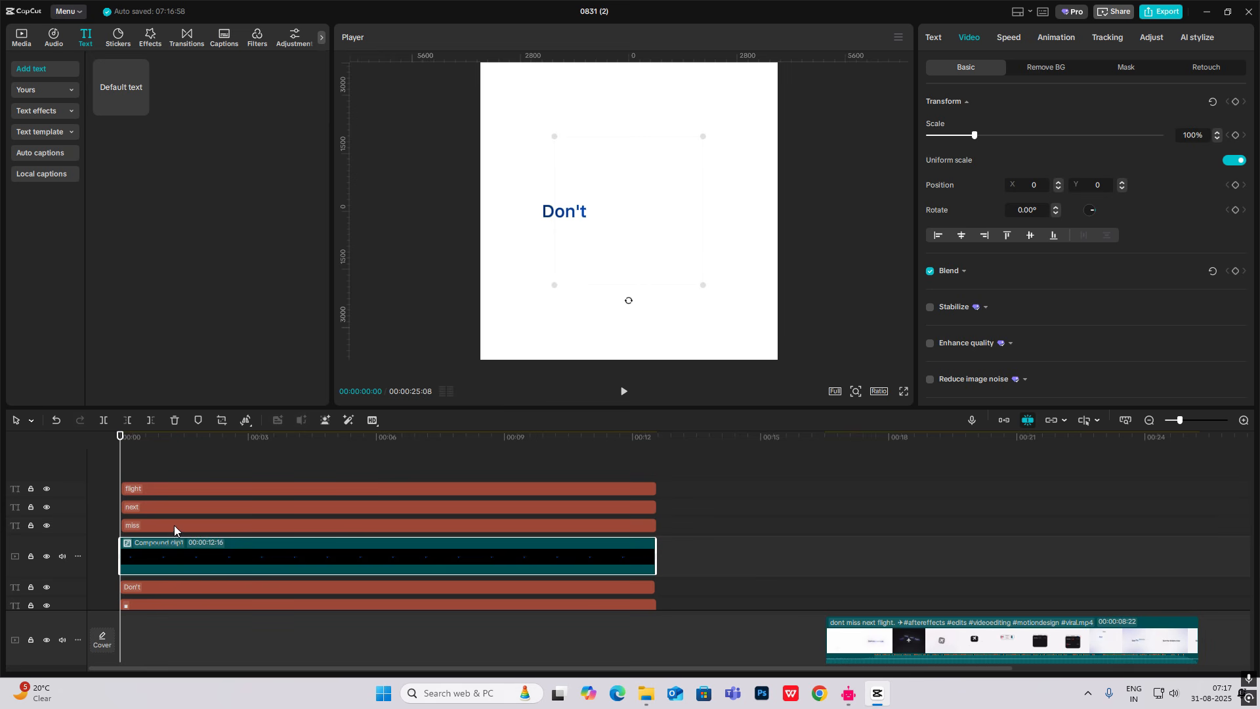
# - Duplicate the "miss" text clip and recolour the copy a lighter blue
pyautogui.scroll(-1, 180, 538)
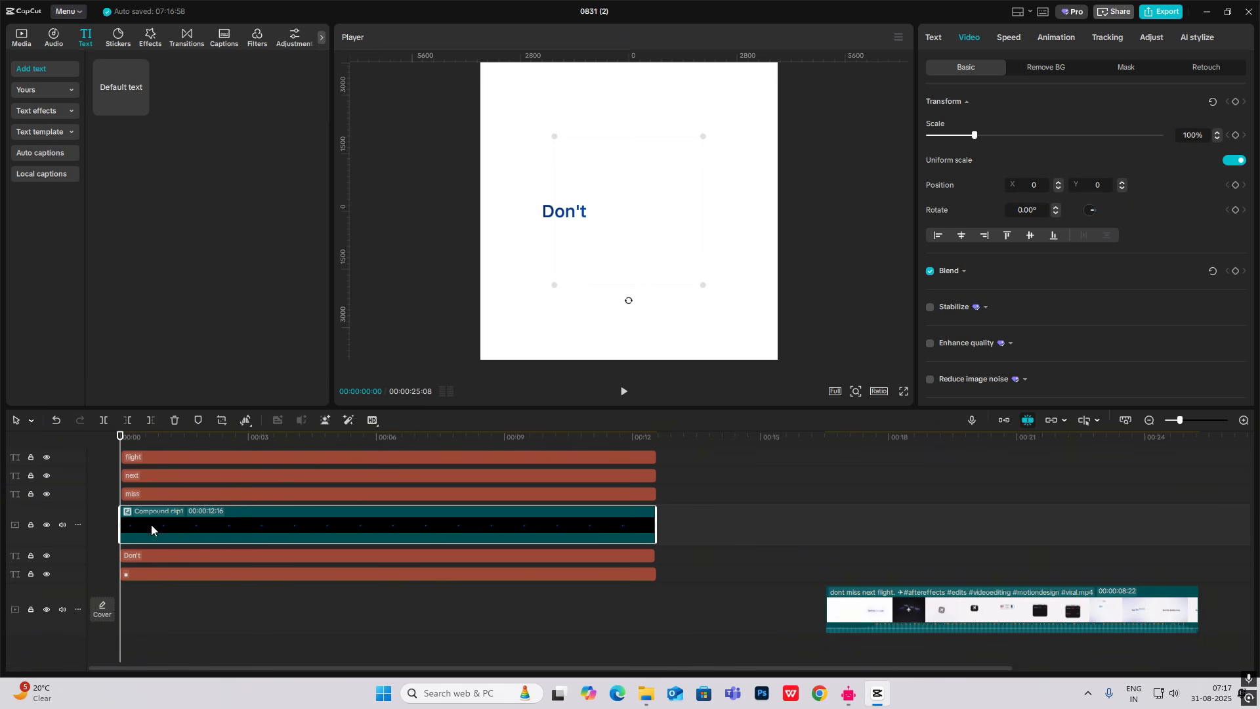
pyautogui.click(155, 496)
pyautogui.hotkey('ctrl', 'c')
pyautogui.hotkey('ctrl', 'v')
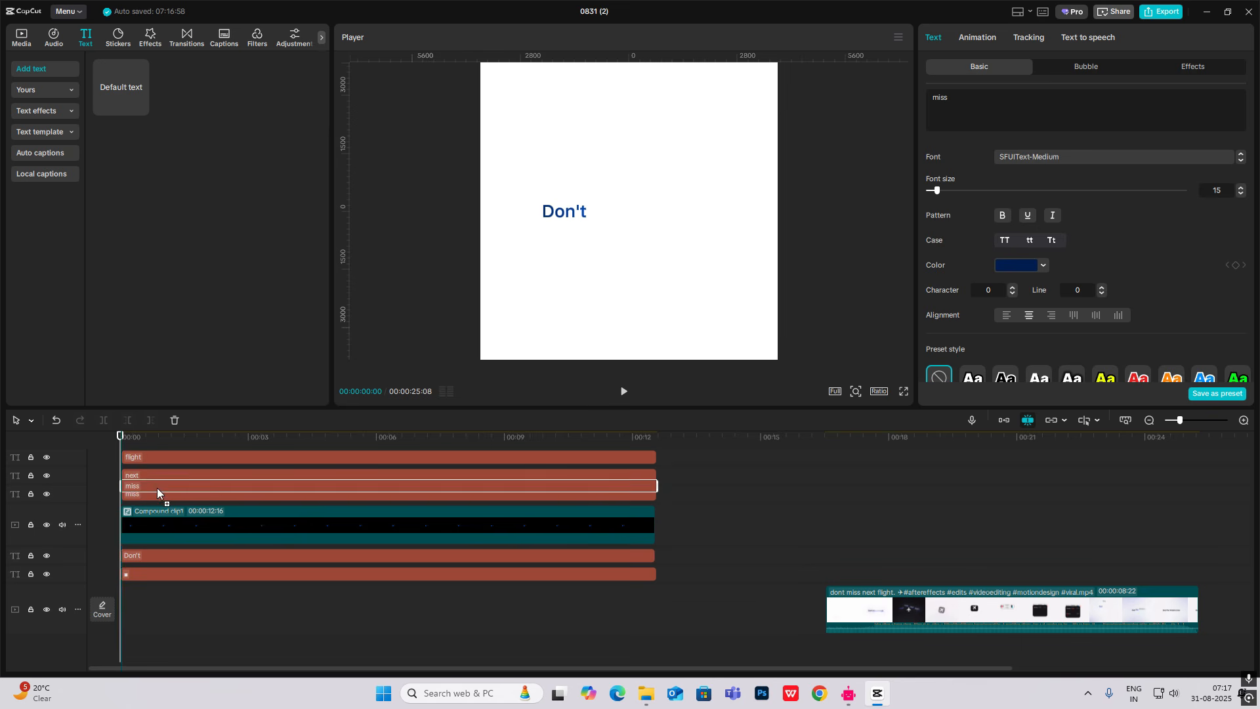
pyautogui.click(175, 437)
pyautogui.click(1017, 265)
pyautogui.moveTo(1109, 337); pyautogui.dragTo(1062, 291)
pyautogui.click(1103, 260)
# - Turn the lighter "miss" copy into a compound clip with a Split mask at X -220, Y 0, rotated 58°, feather 61
pyautogui.hotkey('alt', 'g')
pyautogui.scroll(-1, 664, 547)
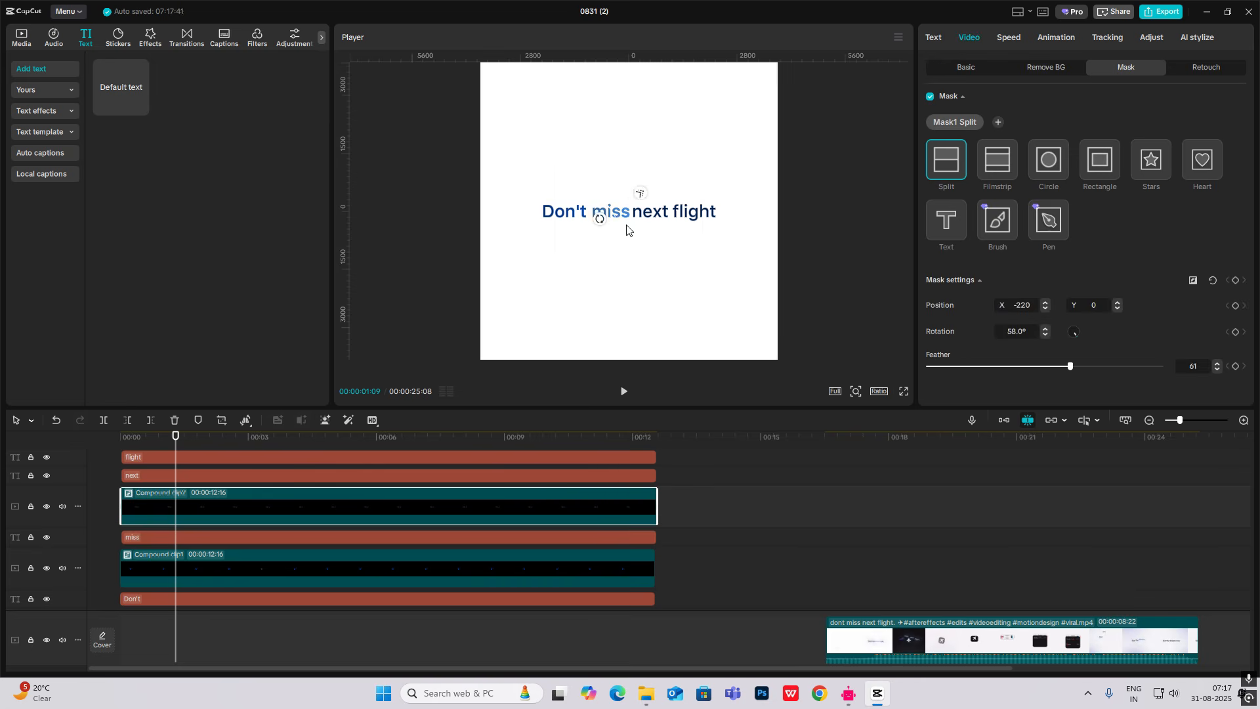
pyautogui.click(548, 326)
# - Set the Split mask on the "flight" compound clip to X 839, Y 203, rotation -54° and feather 94
pyautogui.click(565, 458)
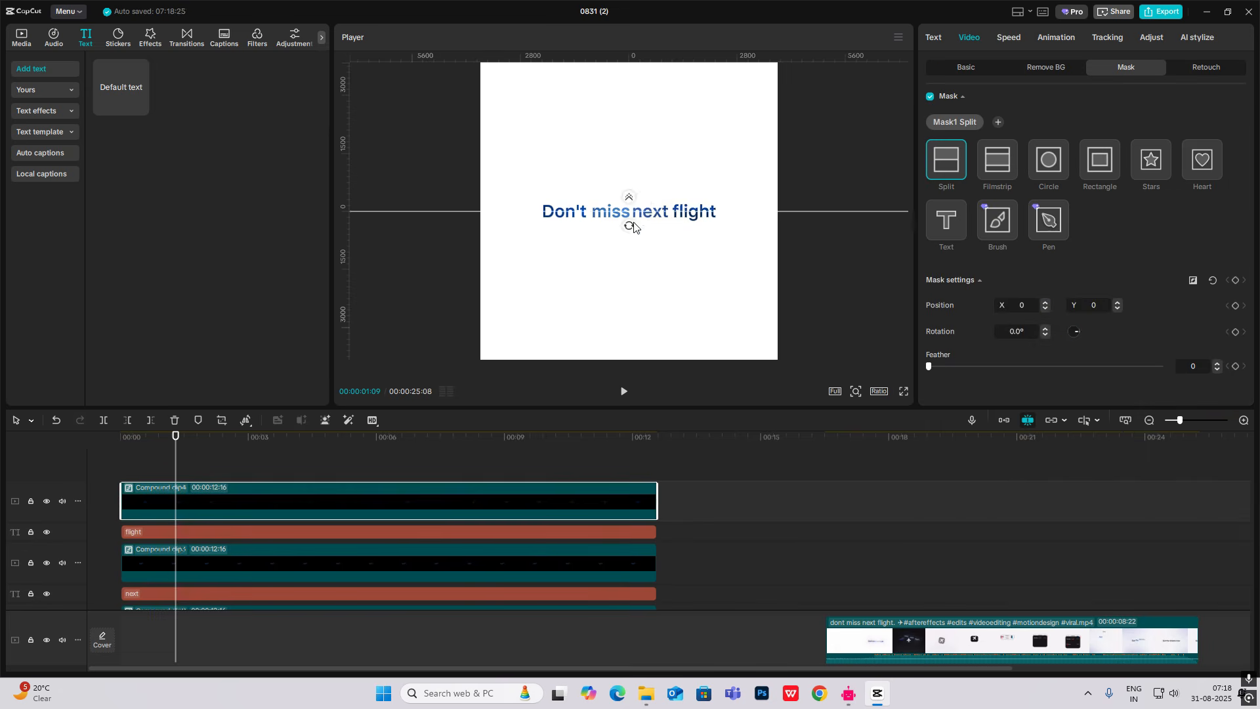
pyautogui.moveTo(632, 229); pyautogui.dragTo(700, 205)
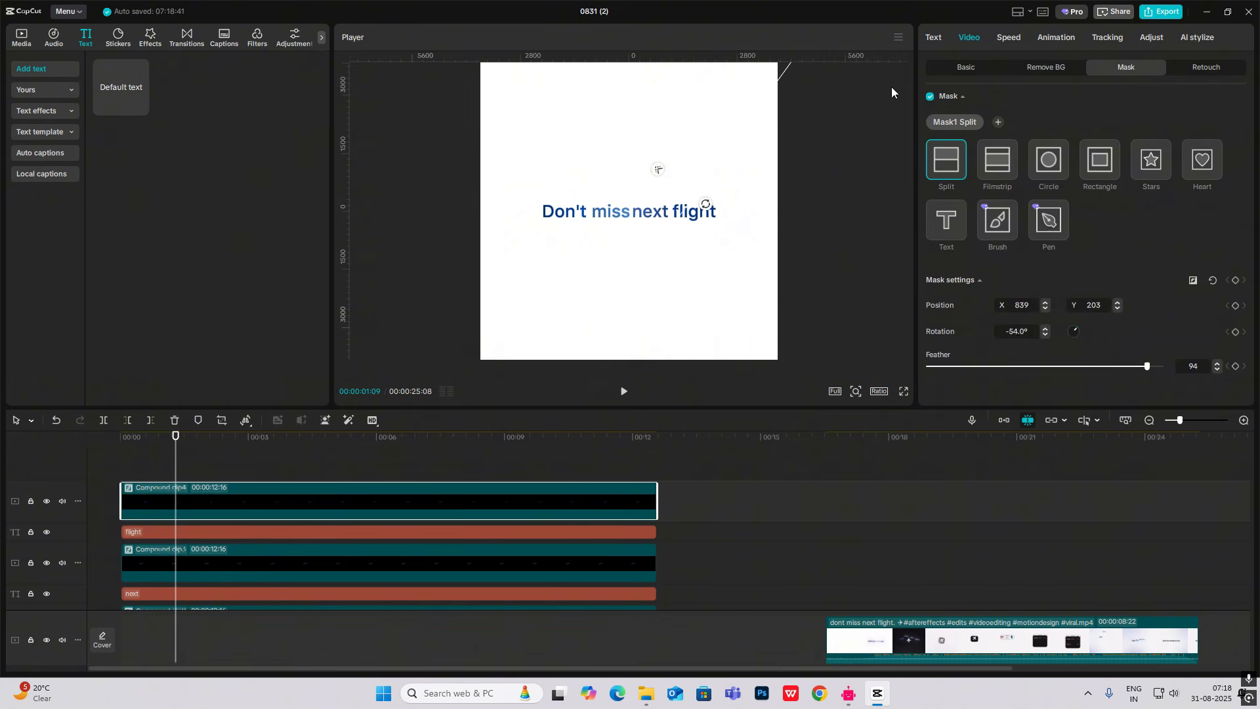
pyautogui.click(891, 88)
# - Combine the "Don't" text and its masked copy into one compound clip, and do the same for "miss"
pyautogui.scroll(-3, 270, 520)
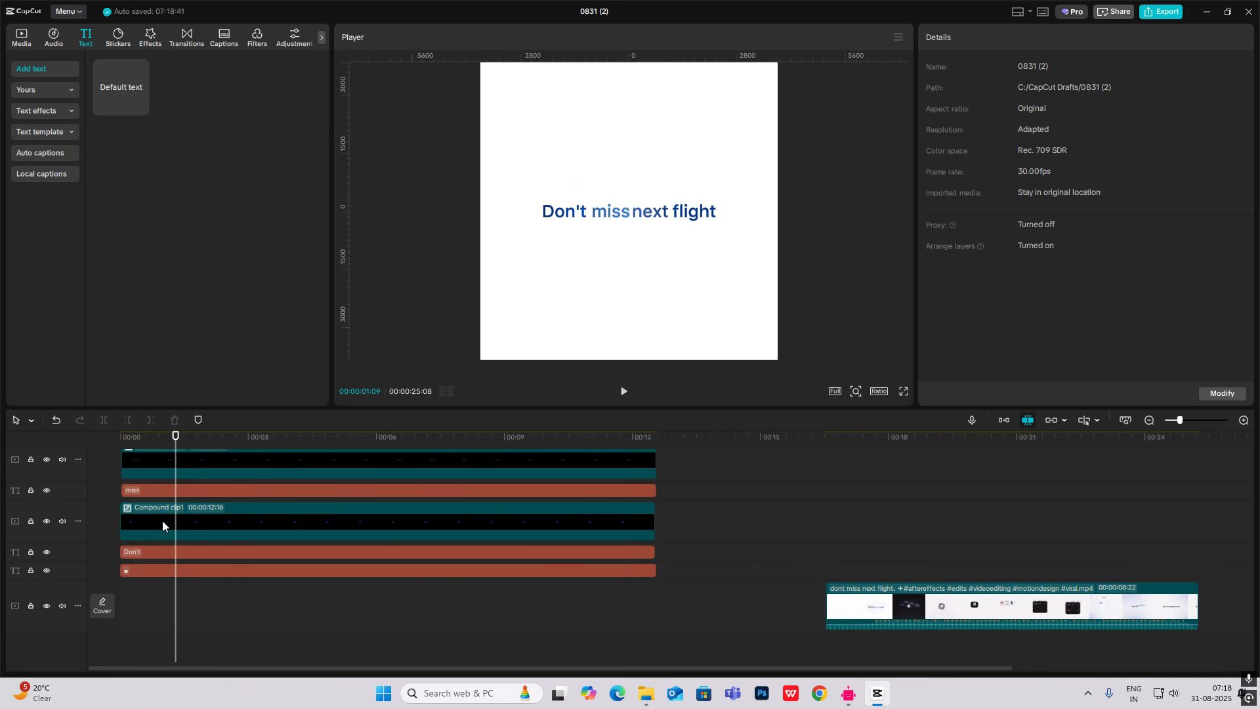
pyautogui.moveTo(690, 517); pyautogui.dragTo(631, 558)
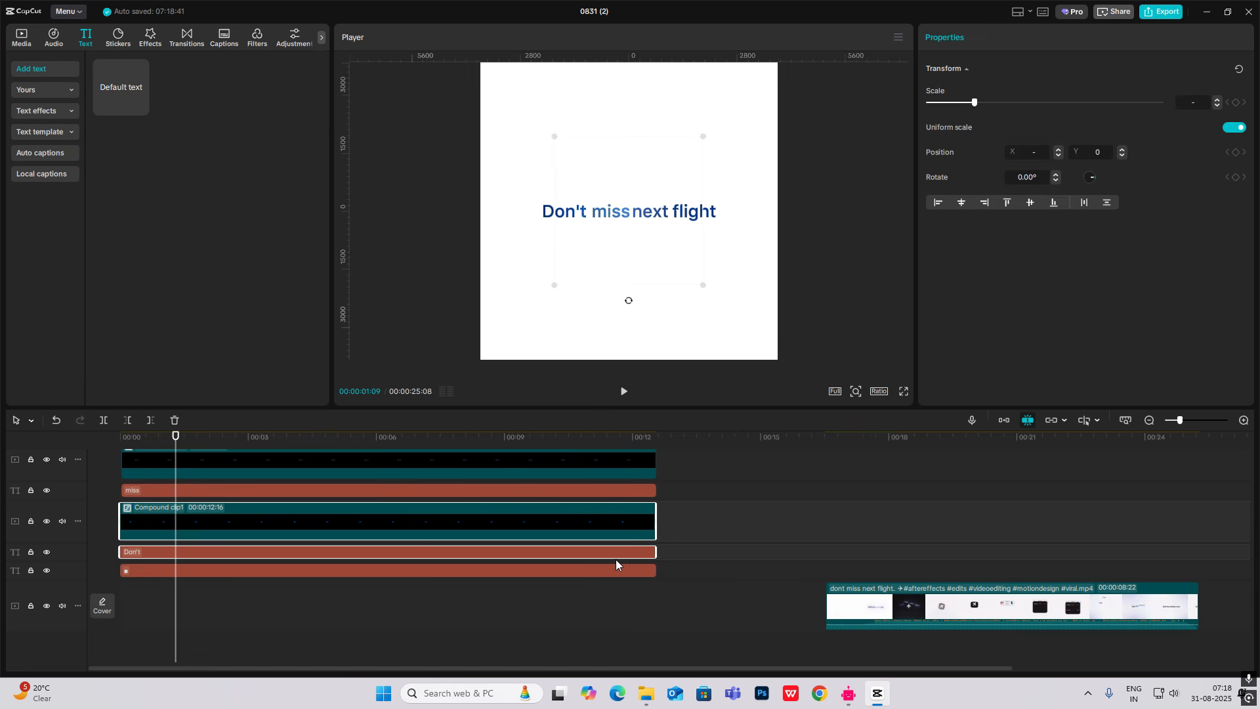
pyautogui.hotkey('alt', 'g')
pyautogui.moveTo(688, 501); pyautogui.dragTo(646, 546)
pyautogui.hotkey('alt', 'g')
# - Combine the "next" text and its masked copy into one compound clip, and do the same for "flight"
pyautogui.moveTo(698, 512); pyautogui.dragTo(642, 540)
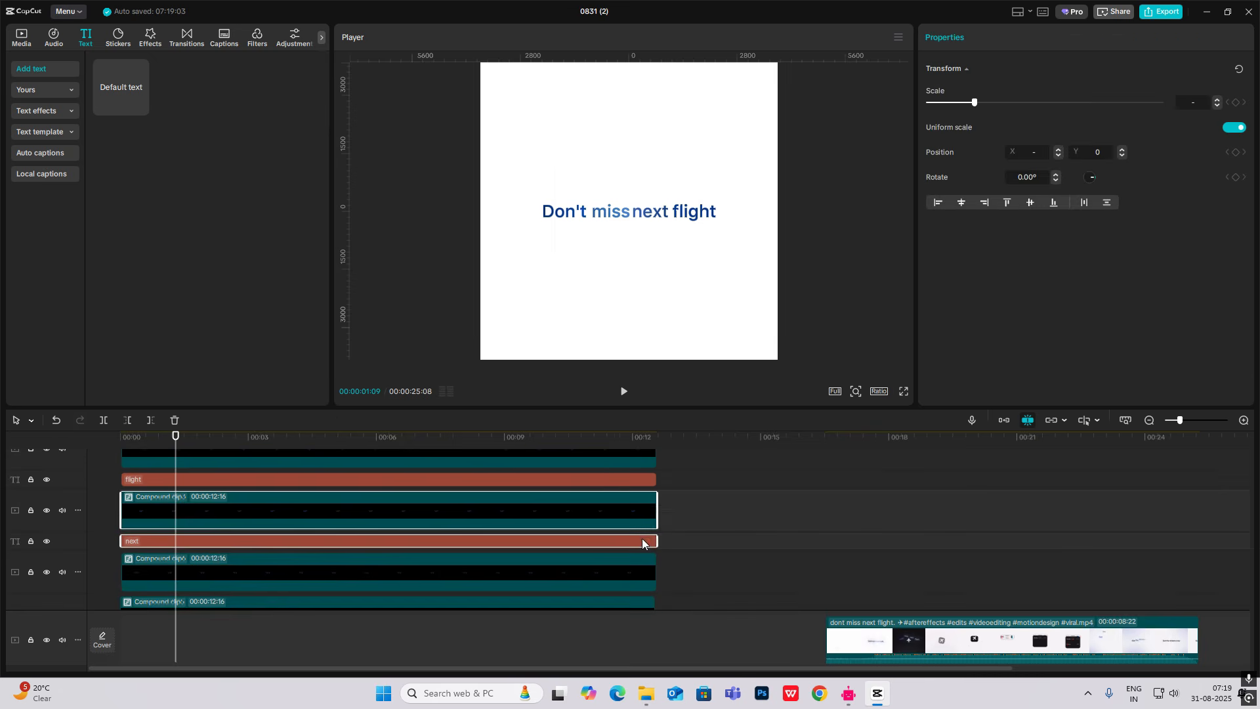
pyautogui.hotkey('alt', 'g')
pyautogui.moveTo(707, 482); pyautogui.dragTo(638, 520)
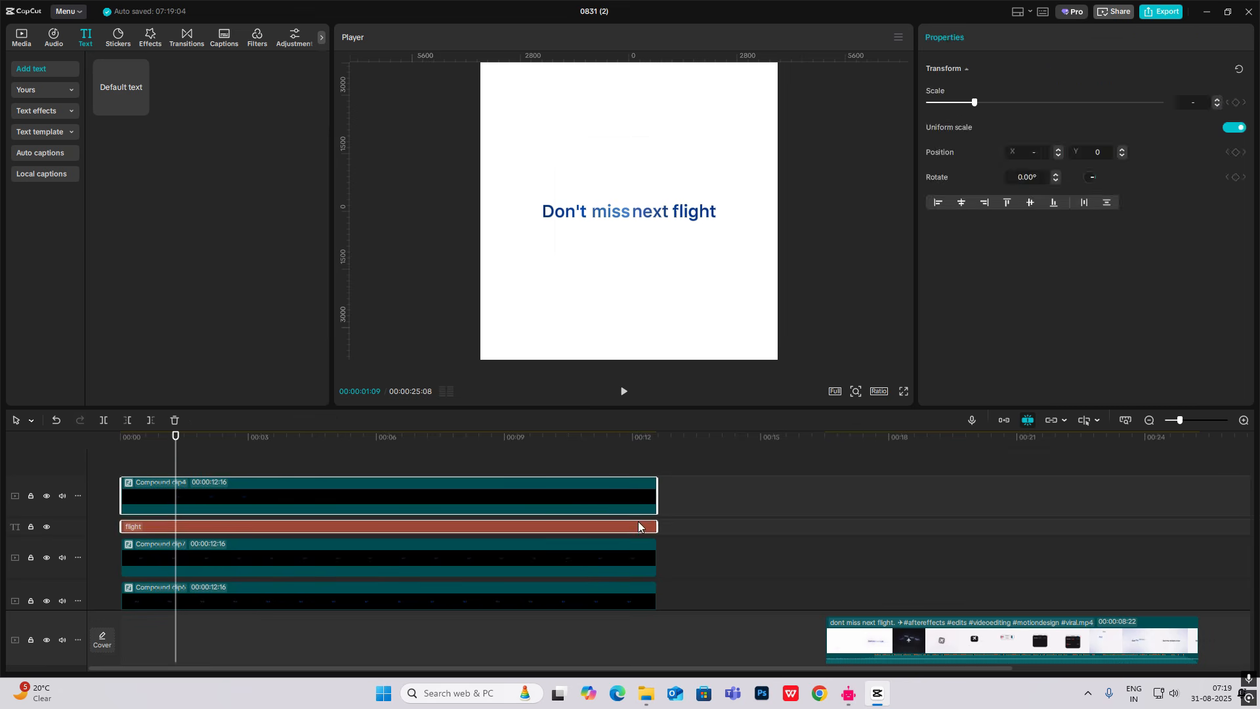
pyautogui.hotkey('alt', 'g')
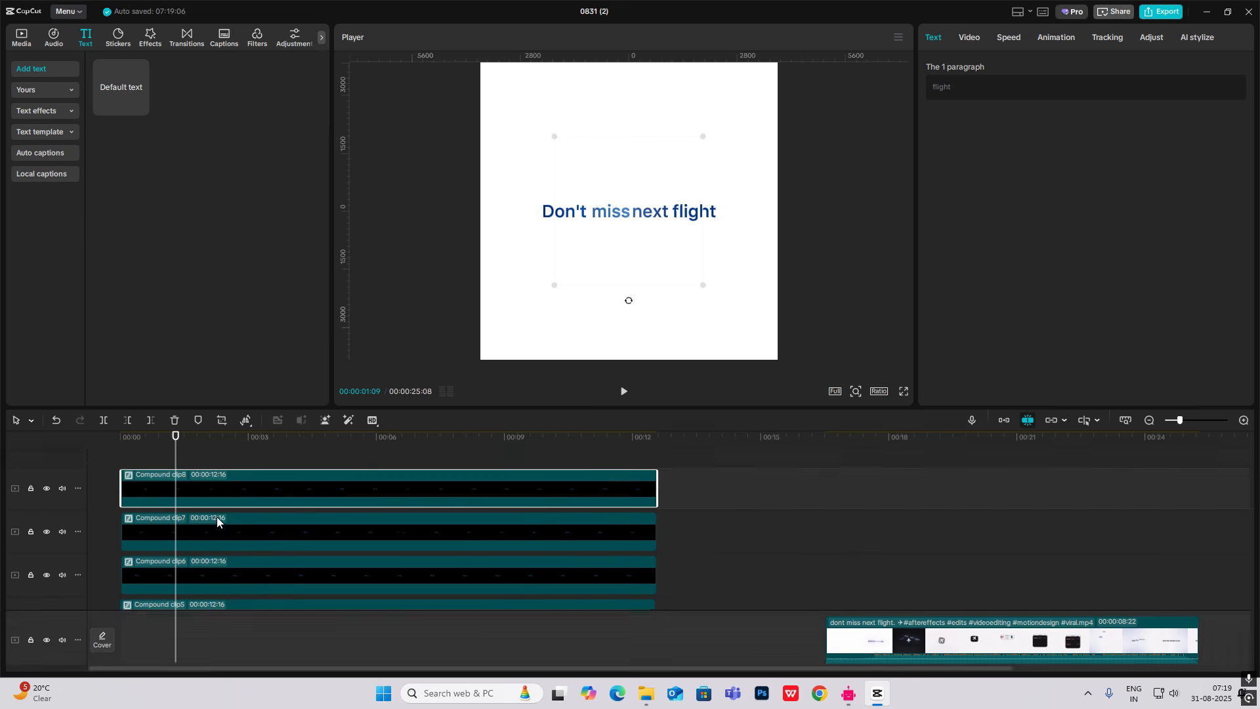
# - Add Transform keyframes to the "Don't" and "miss" compound clips at 00:00:00:00
pyautogui.scroll(-3, 845, 555)
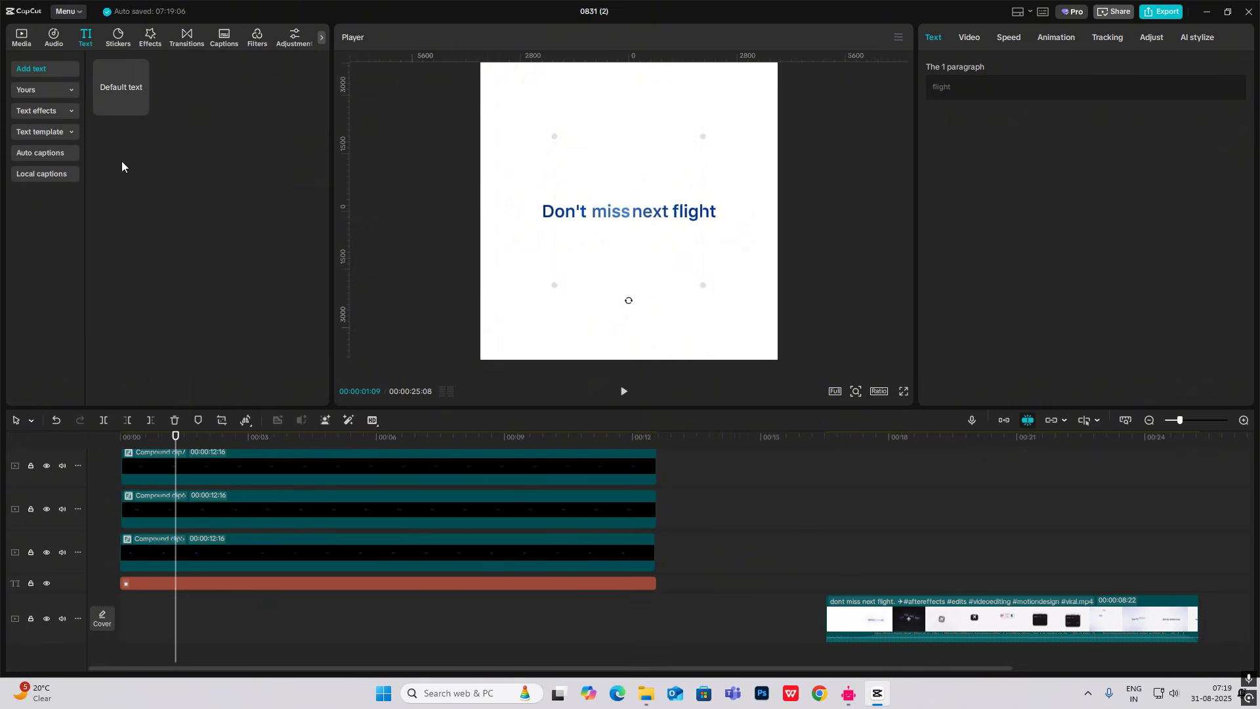
pyautogui.click(826, 523)
pyautogui.moveTo(826, 523); pyautogui.dragTo(149, 515)
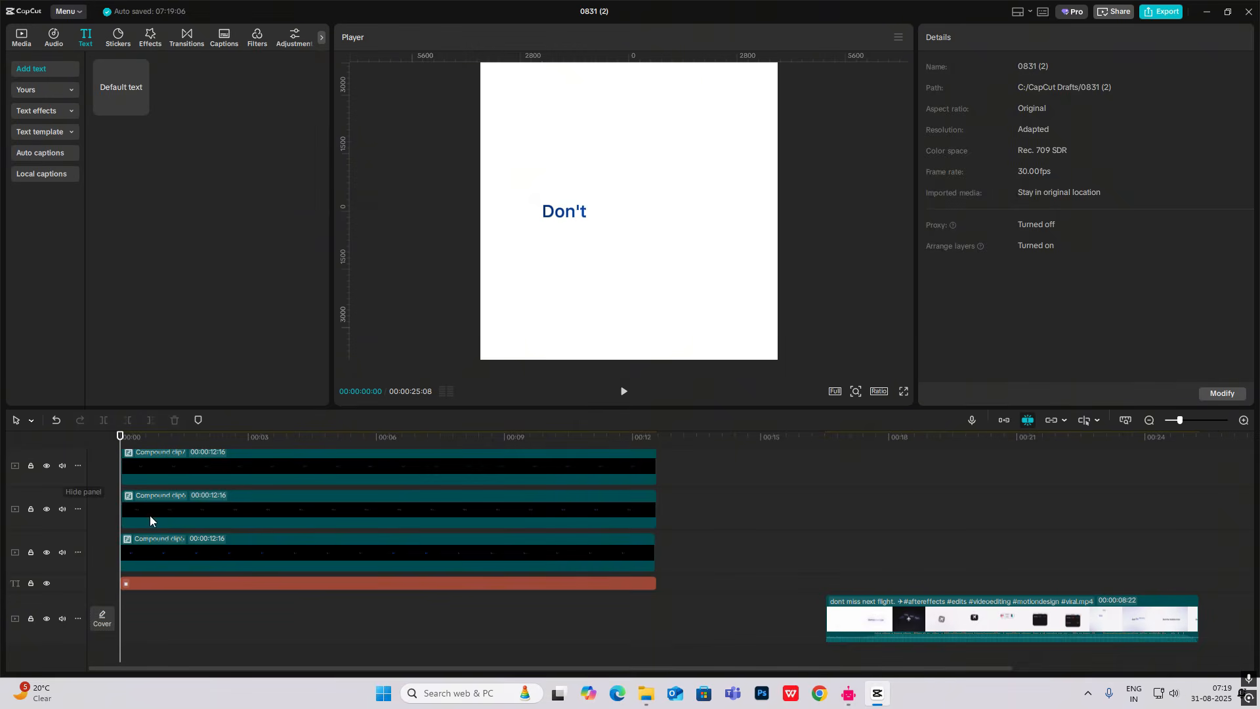
pyautogui.click(148, 552)
pyautogui.click(966, 42)
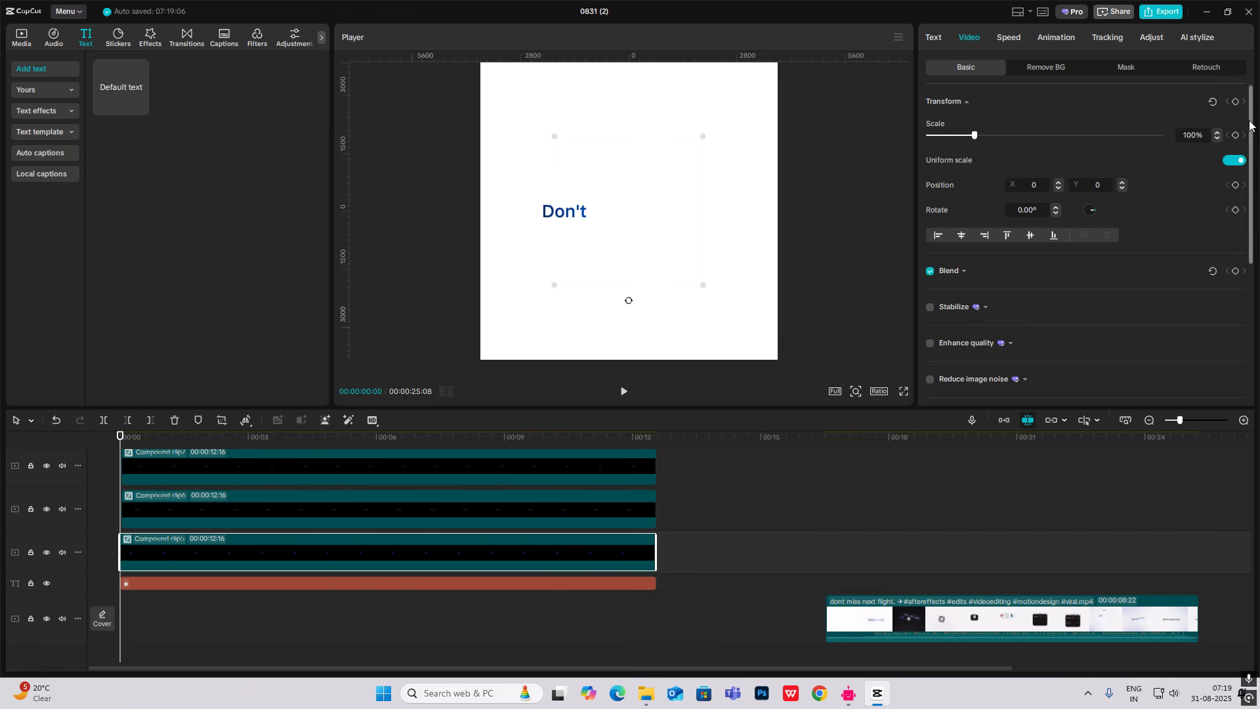
pyautogui.click(186, 509)
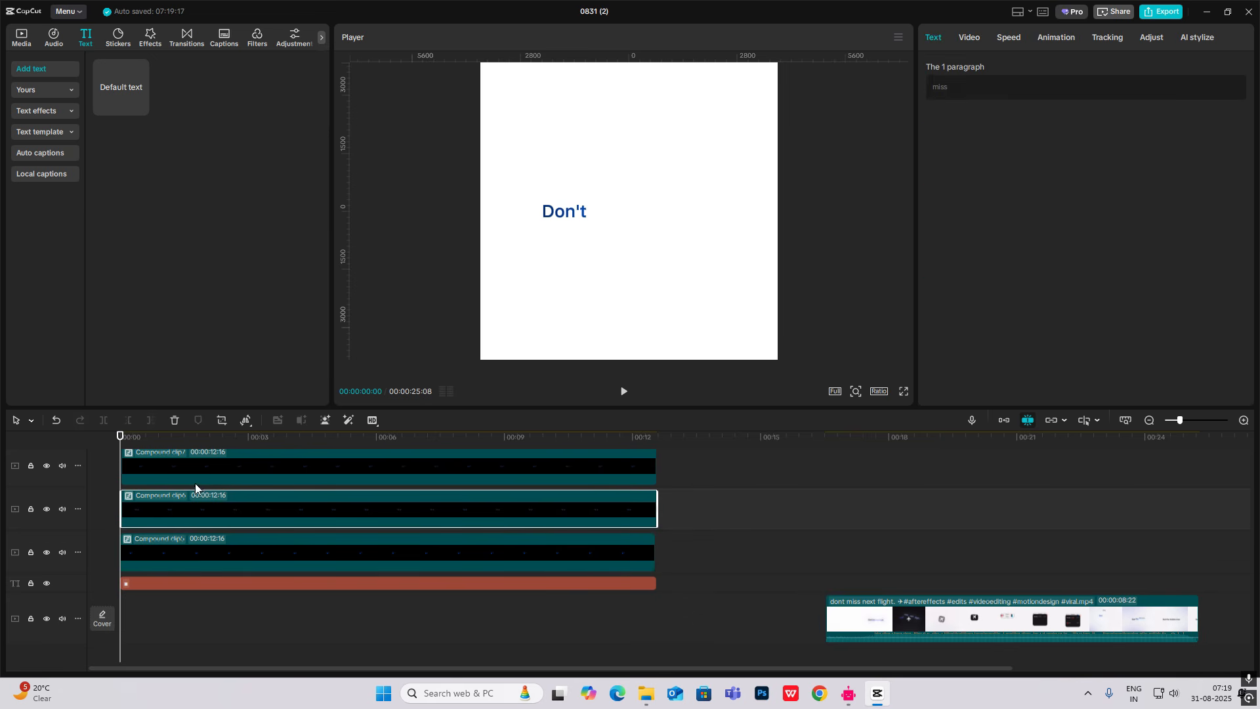
pyautogui.click(971, 39)
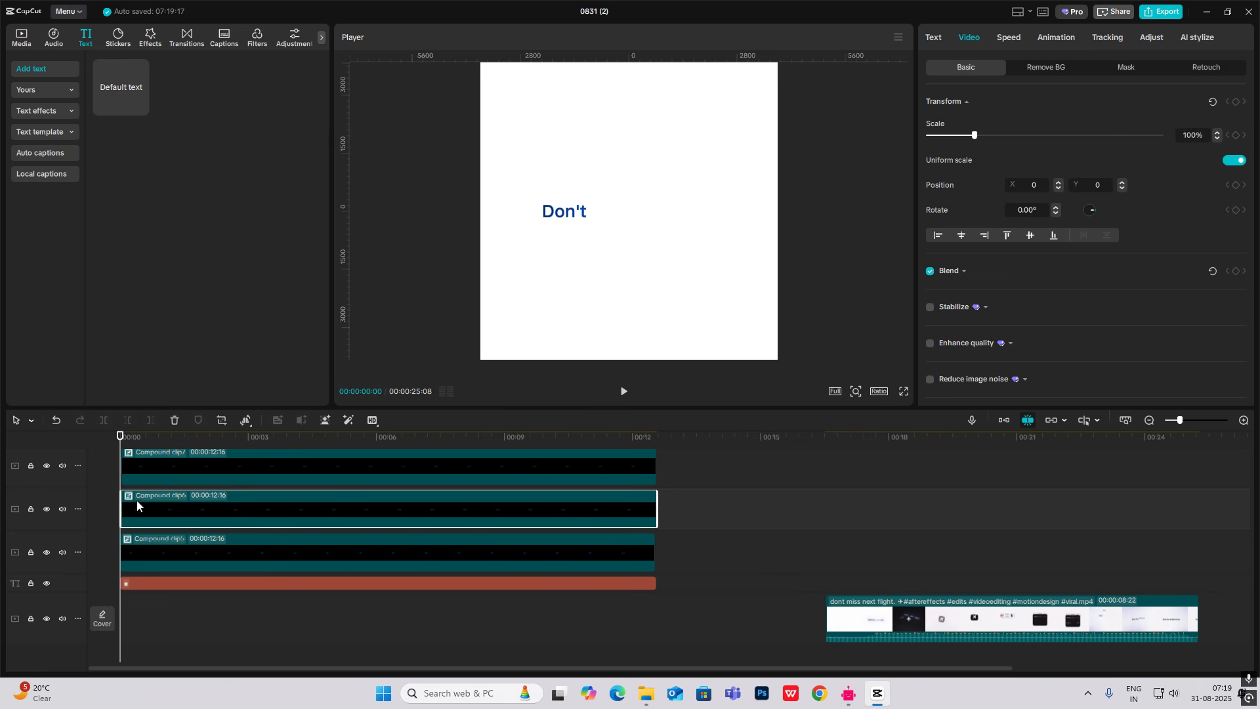
pyautogui.moveTo(136, 500); pyautogui.dragTo(101, 503)
pyautogui.click(1235, 101)
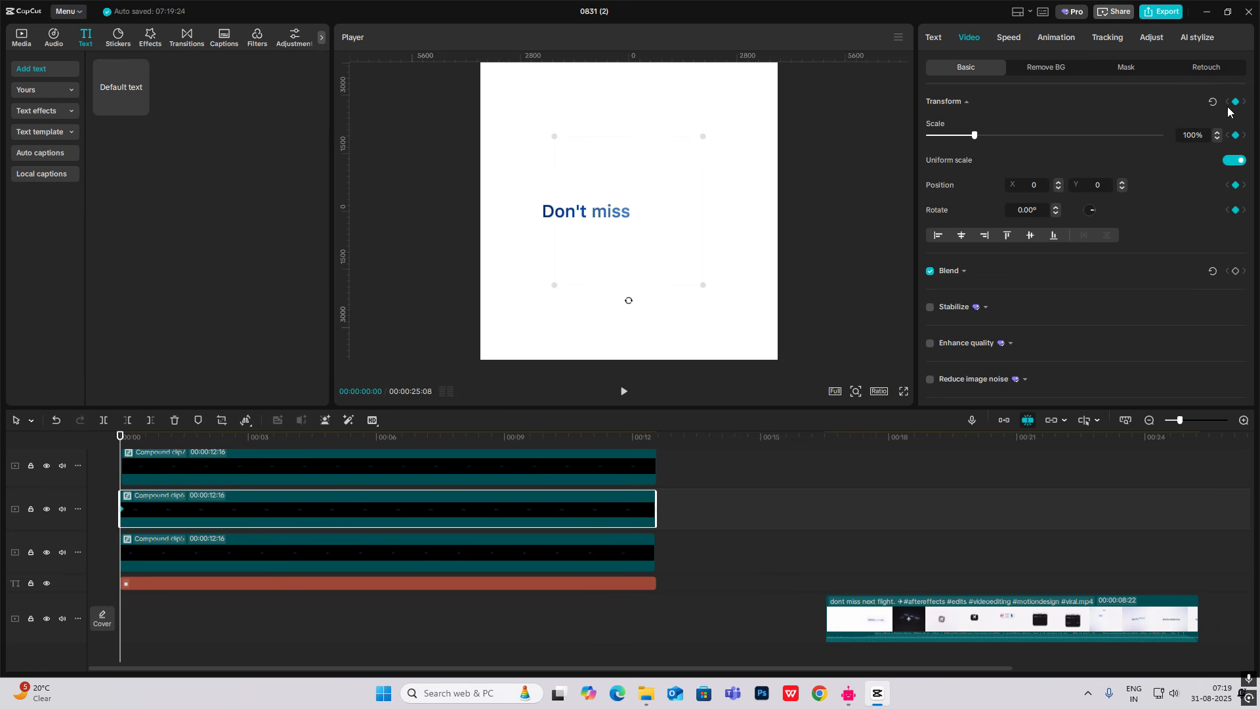
# - Add Transform keyframes to the "next" and "flight" compound clips at 00:00:00:00
pyautogui.scroll(1, 243, 500)
pyautogui.click(171, 488)
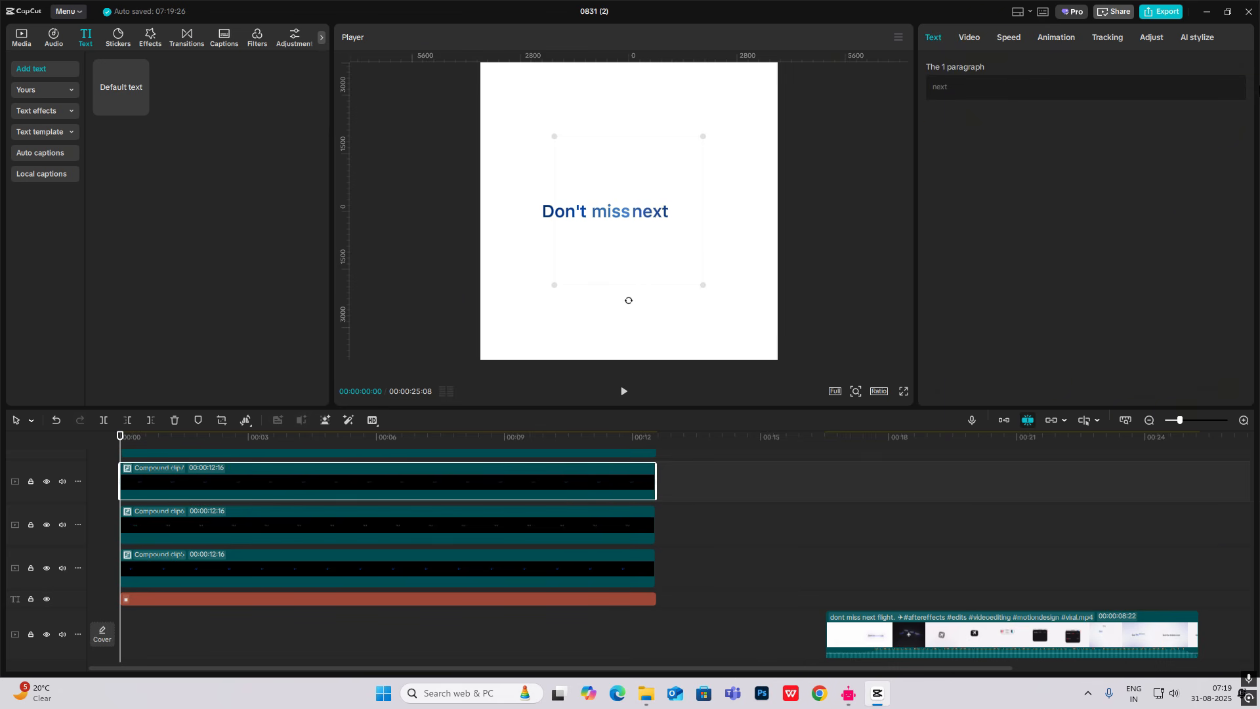
pyautogui.click(987, 39)
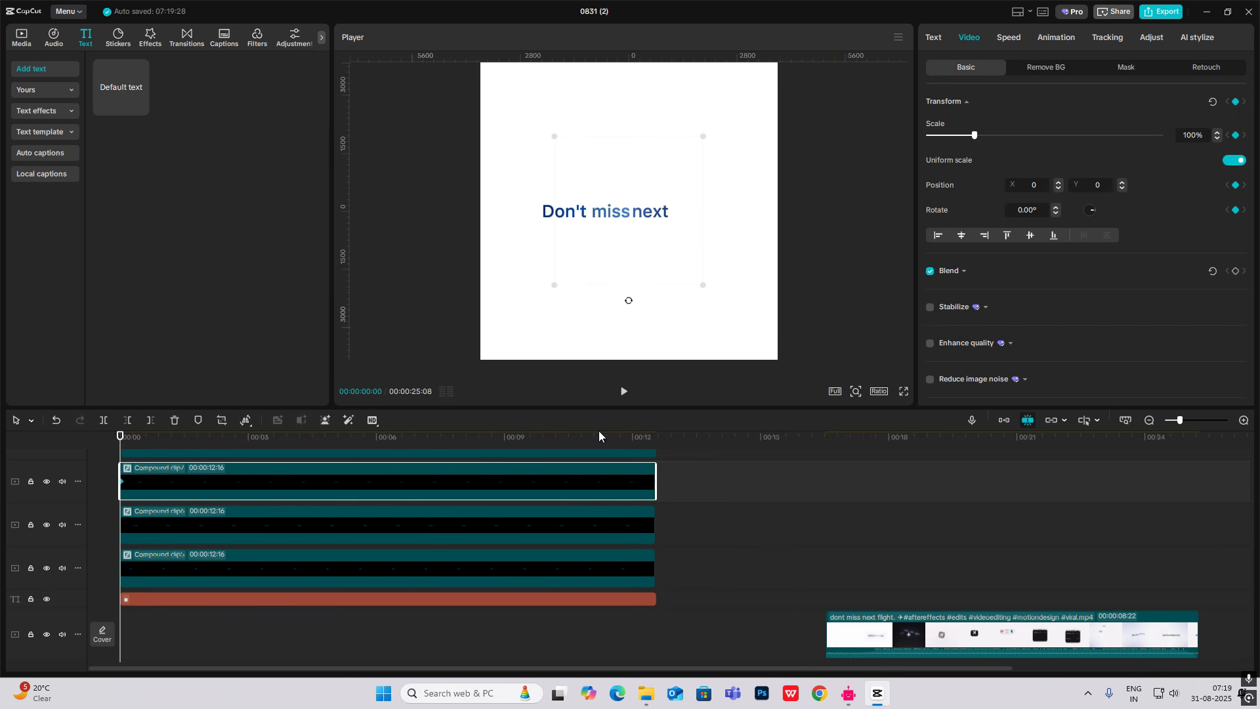
pyautogui.scroll(2, 231, 478)
pyautogui.click(146, 462)
pyautogui.click(970, 37)
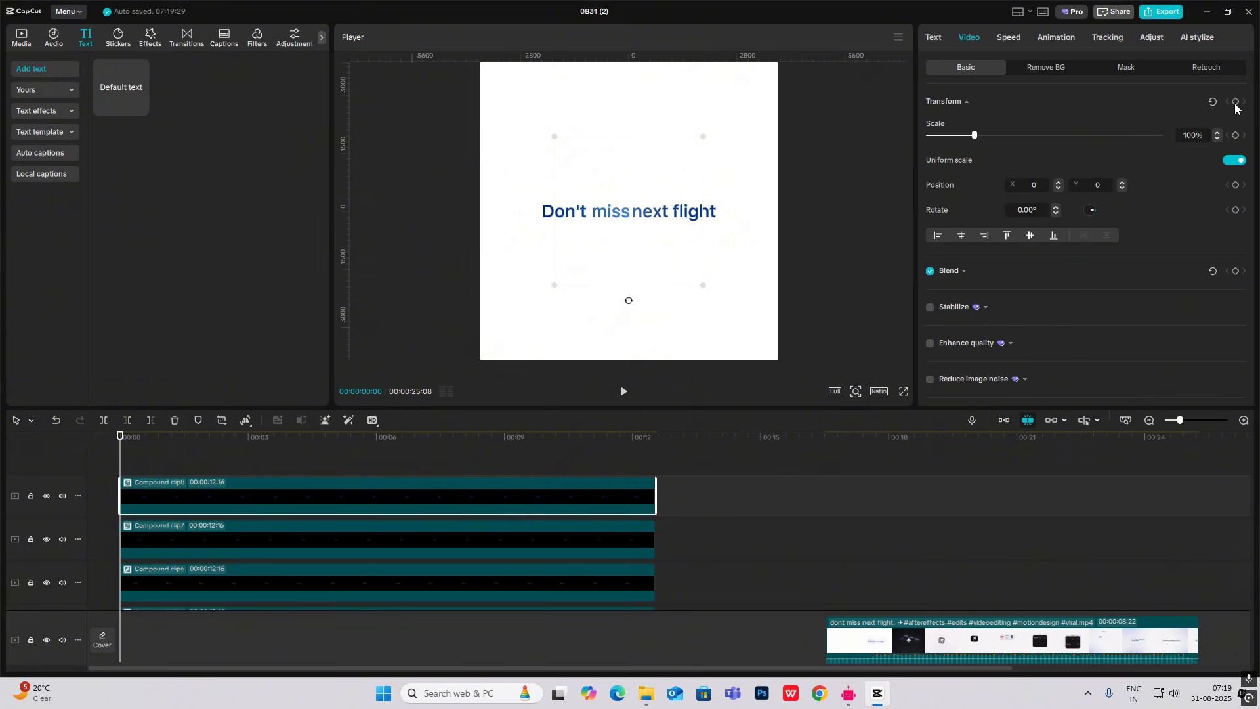
pyautogui.click(1234, 102)
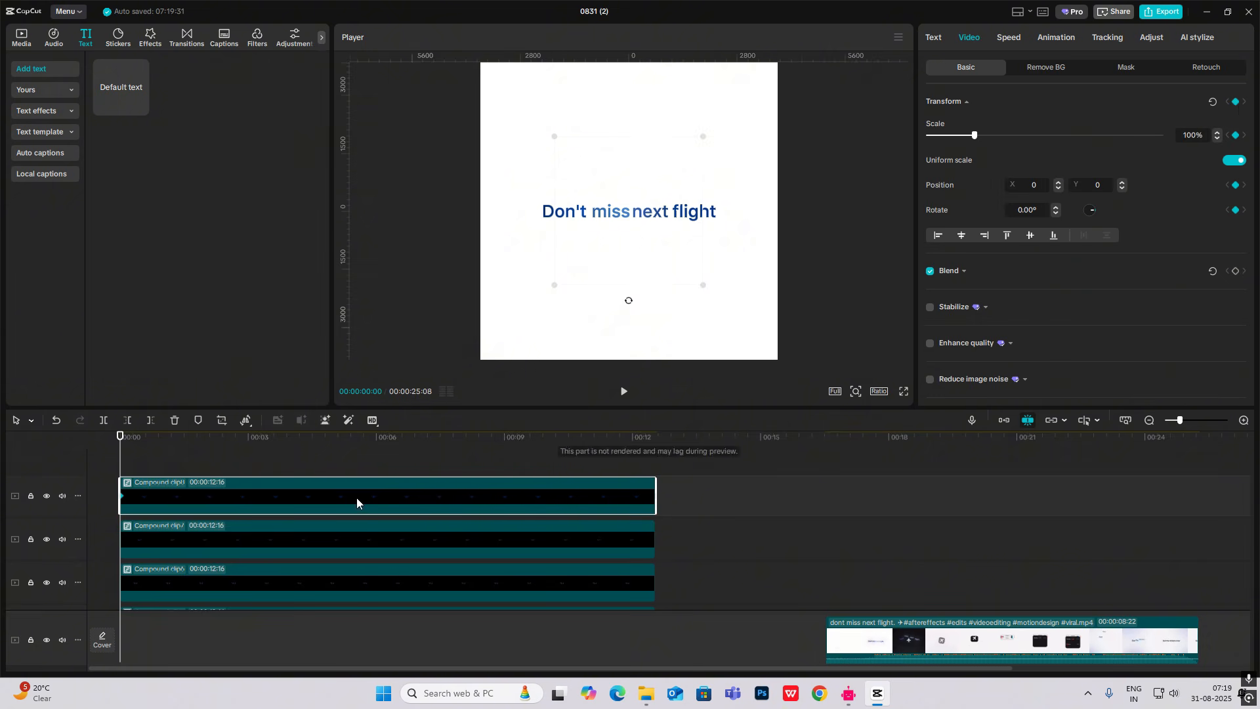
# - Add Transform keyframes to the "flight" and "next" compound clips at 00:00:00:29
pyautogui.moveTo(121, 461); pyautogui.dragTo(162, 461)
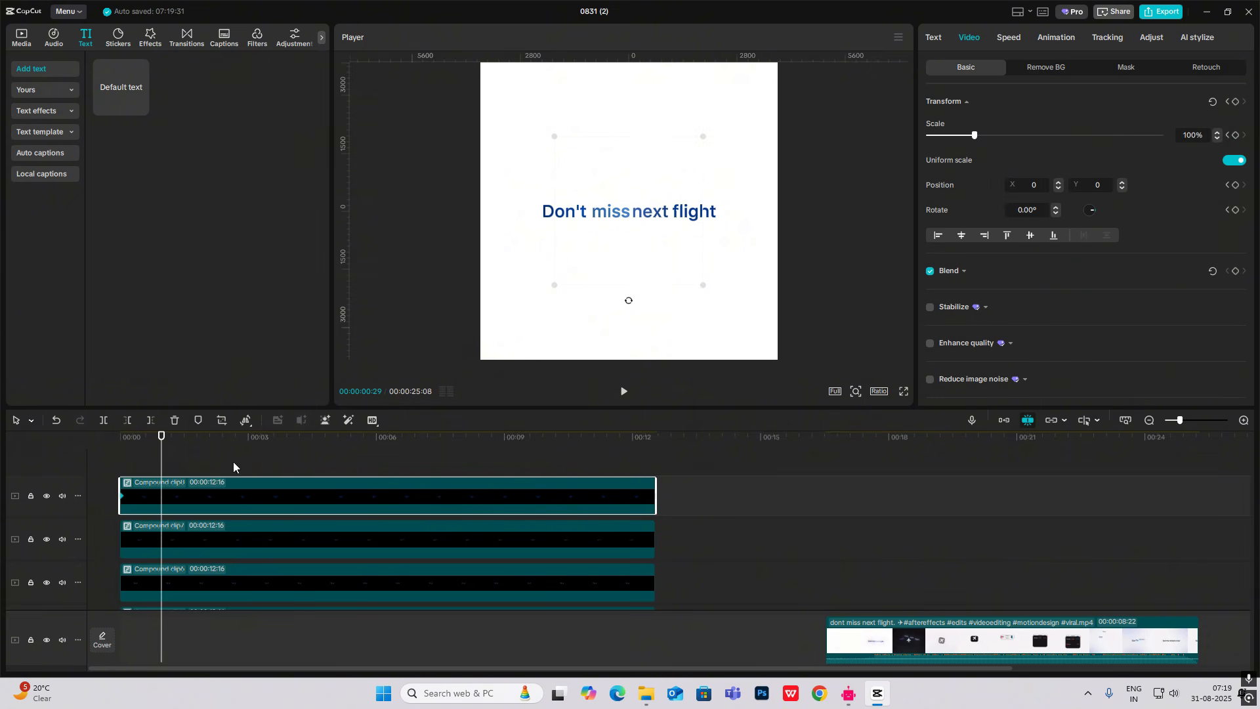
pyautogui.click(1234, 103)
pyautogui.scroll(-1, 338, 460)
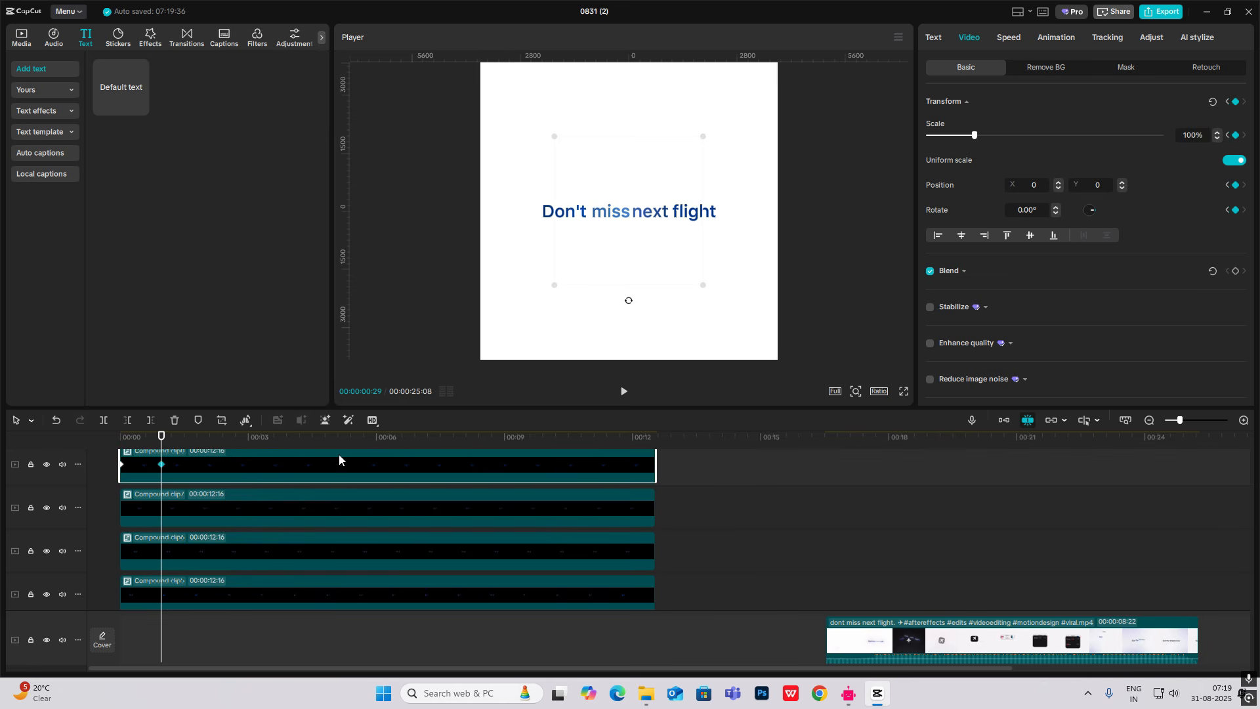
pyautogui.click(180, 507)
pyautogui.click(969, 38)
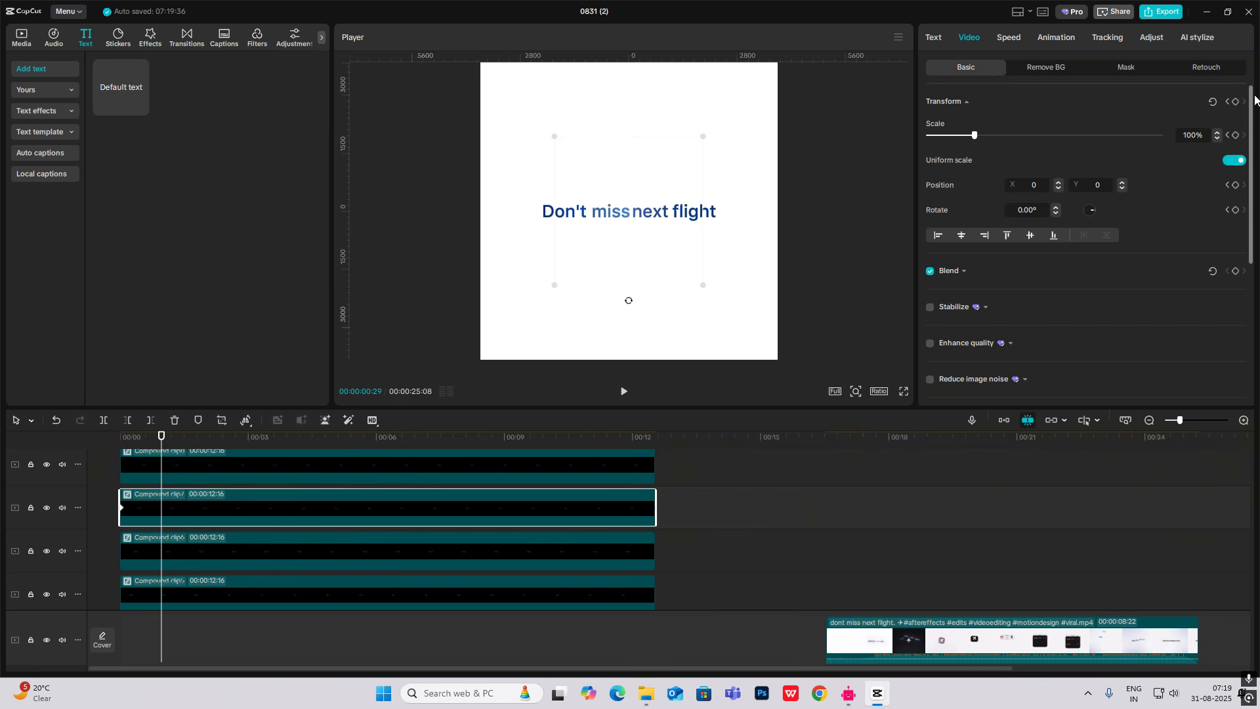
pyautogui.click(1235, 103)
# - Add Transform keyframes to the "miss" and "Don't" compound clips at 00:00:00:29
pyautogui.scroll(-2, 214, 521)
pyautogui.click(175, 506)
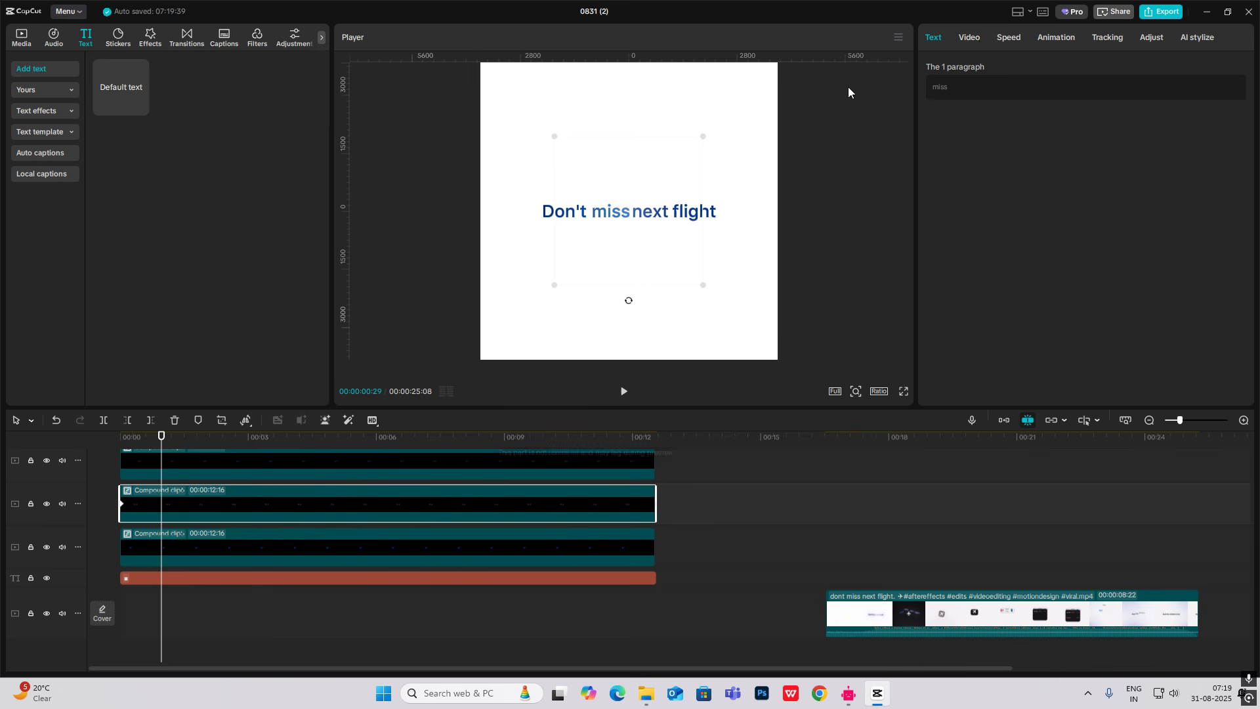
pyautogui.click(977, 39)
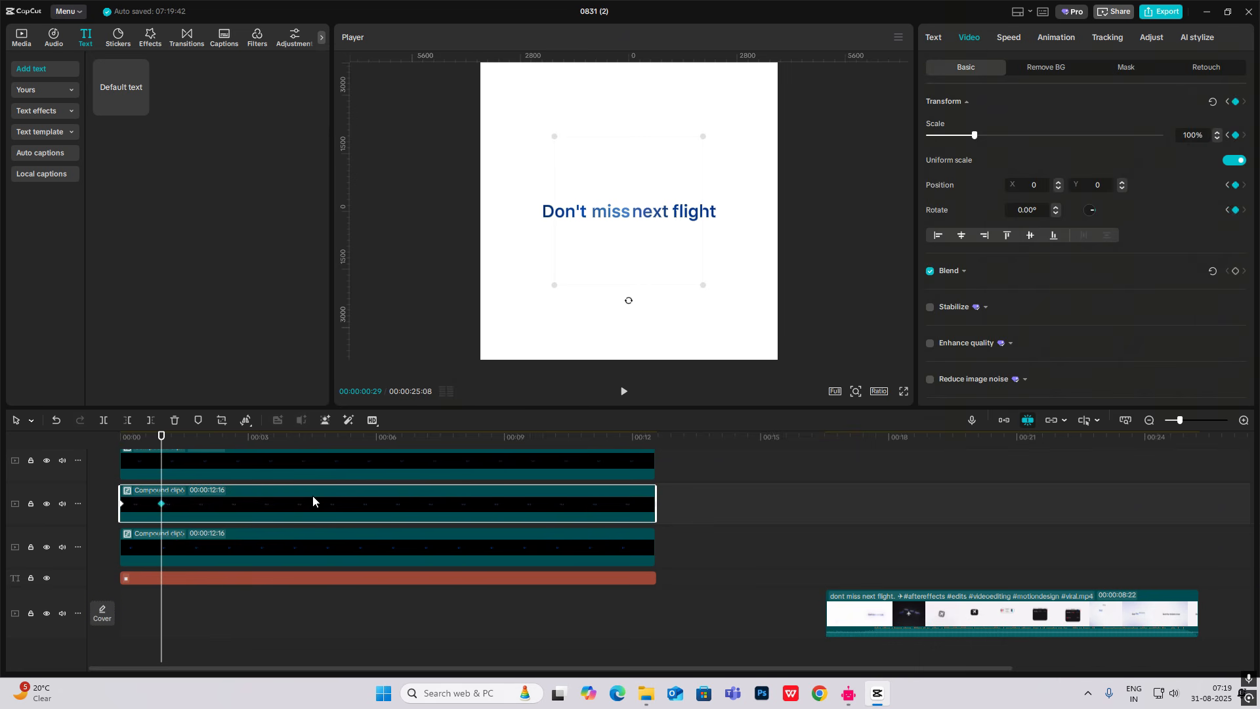
pyautogui.click(239, 554)
pyautogui.click(973, 37)
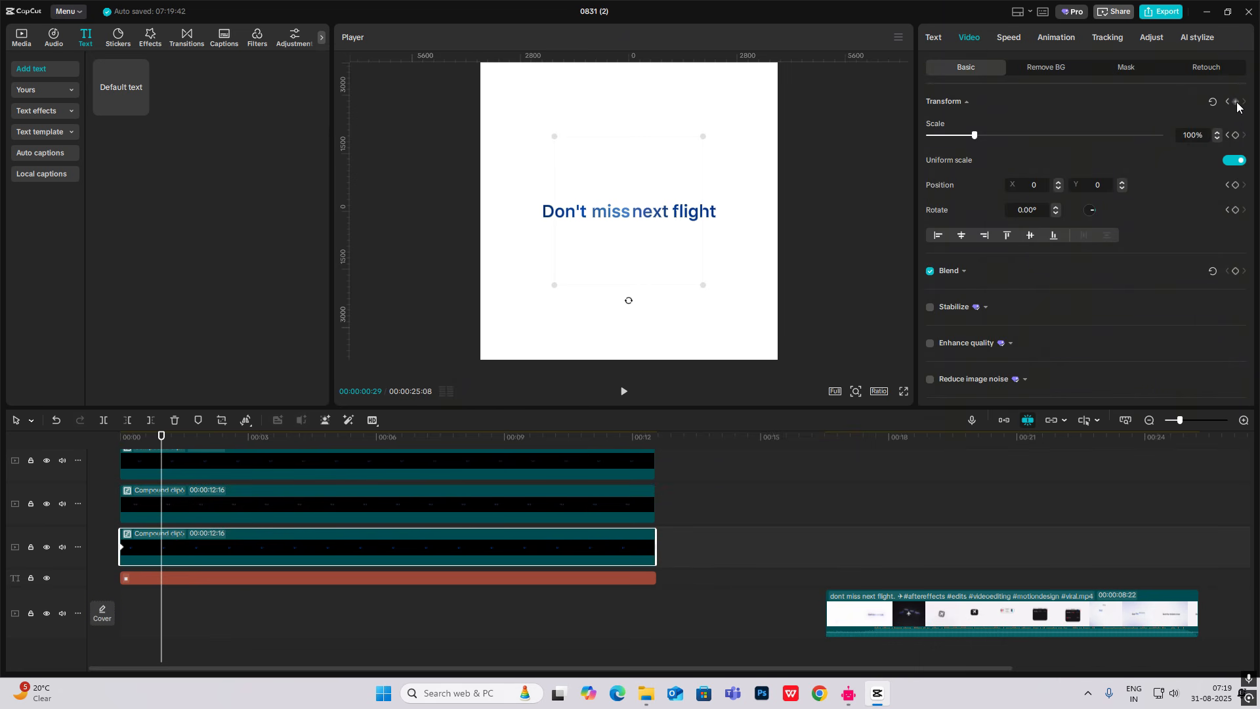
pyautogui.click(1236, 102)
pyautogui.scroll(-1, 393, 482)
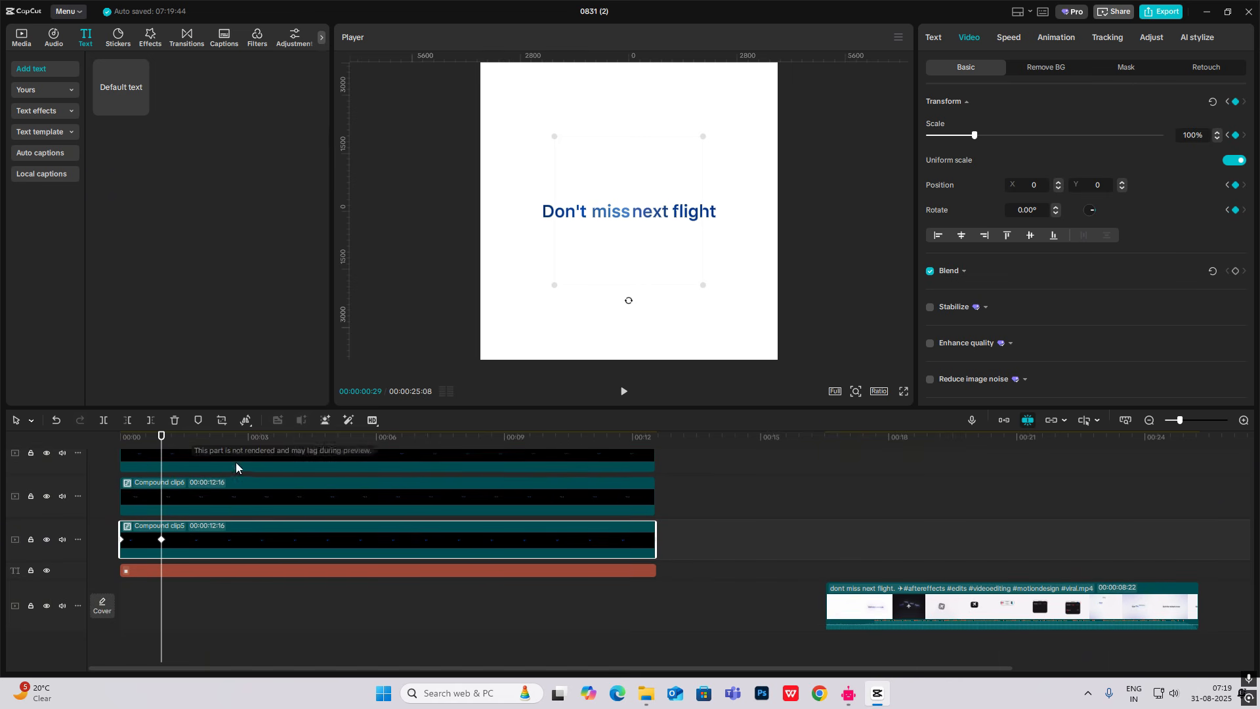
# - At 00:00:00:00, move all four word clips straight down to the bottom of the frame and scrub through the rise
pyautogui.moveTo(164, 437); pyautogui.dragTo(56, 441)
pyautogui.scroll(2, 246, 497)
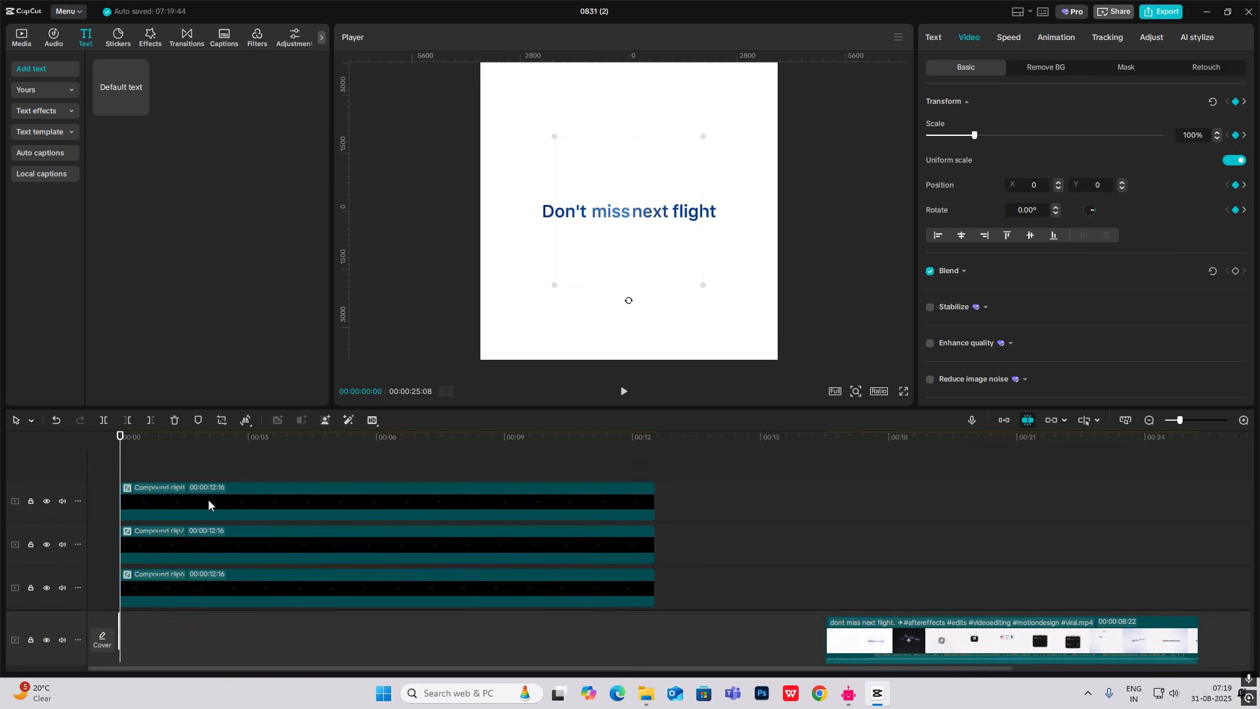
pyautogui.moveTo(267, 463); pyautogui.dragTo(175, 575)
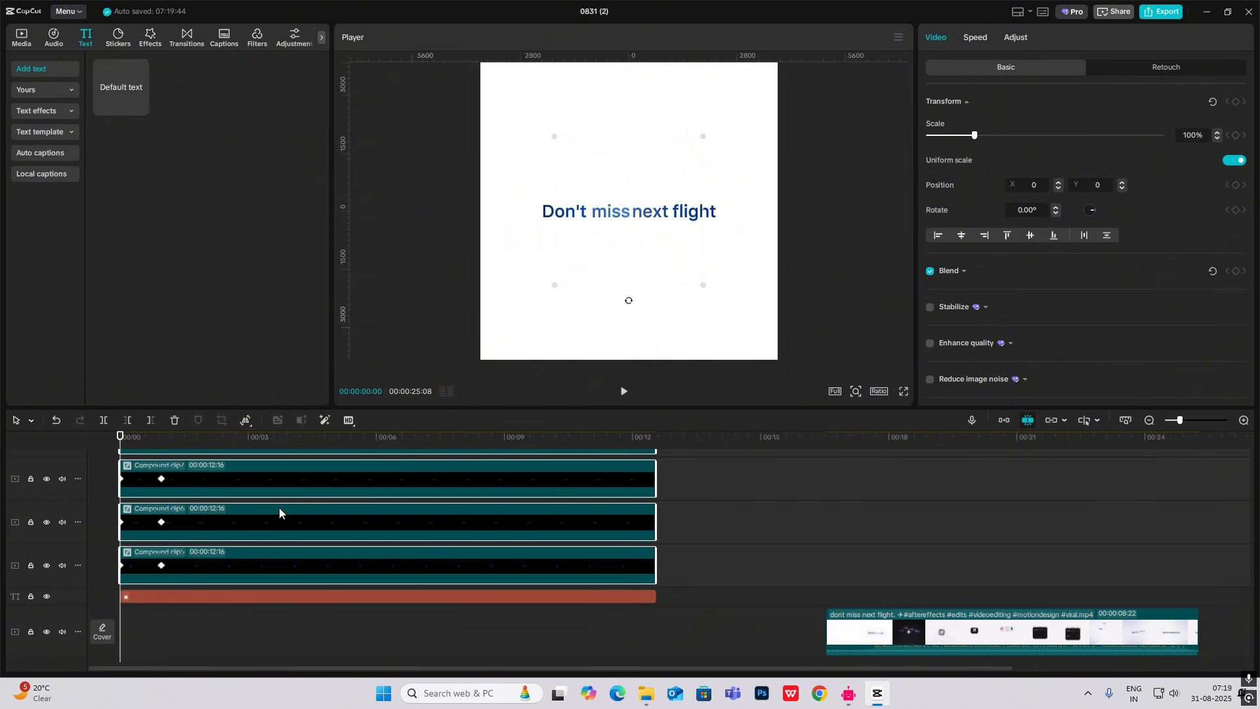
pyautogui.moveTo(626, 209); pyautogui.dragTo(624, 292)
pyautogui.click(129, 438)
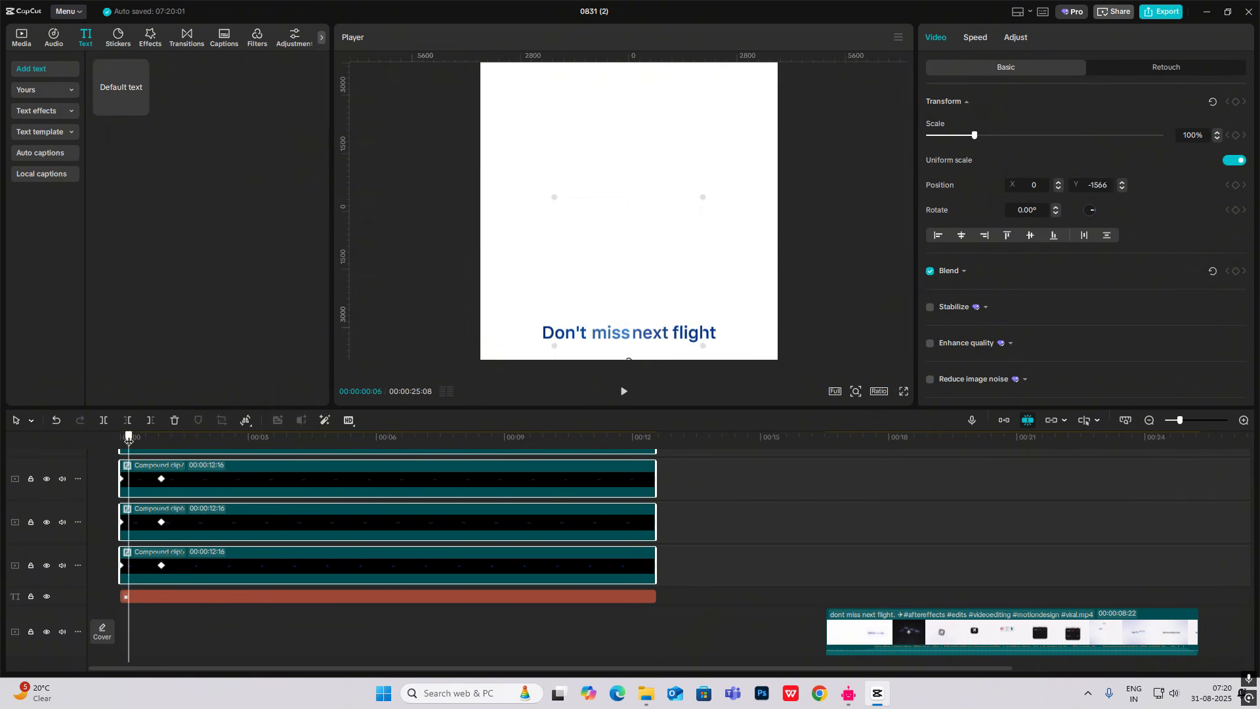
pyautogui.moveTo(128, 439); pyautogui.dragTo(155, 438)
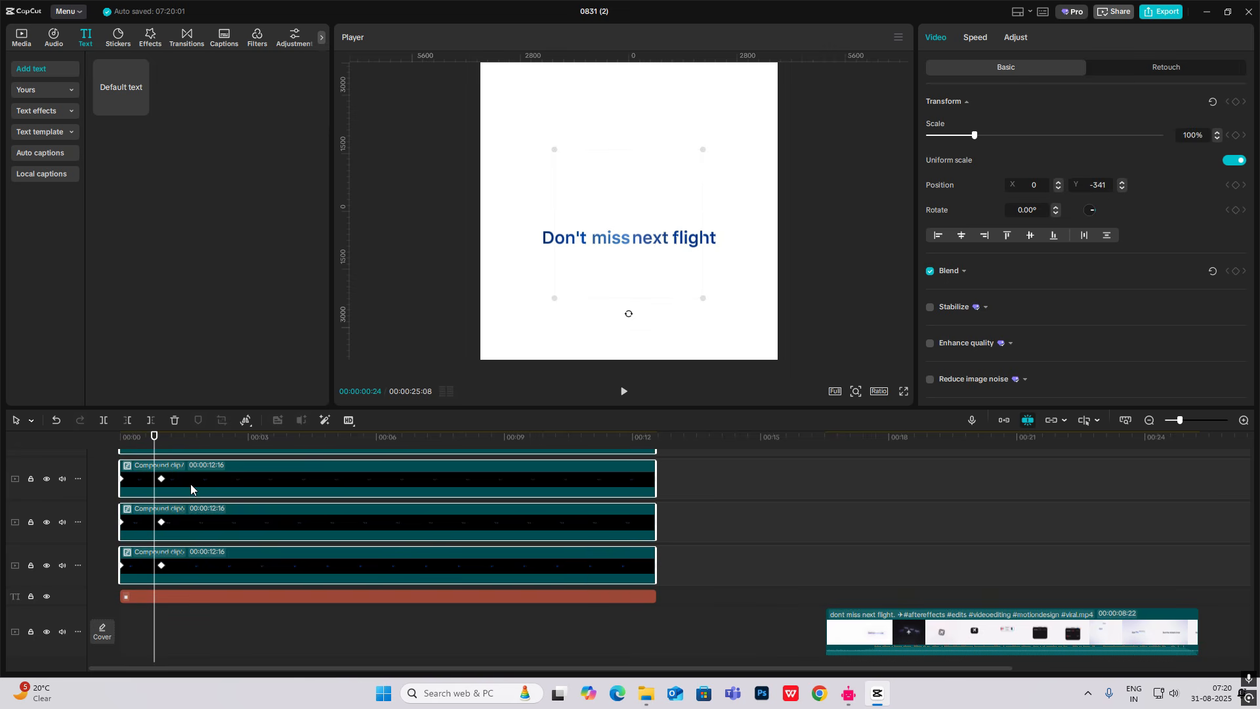
pyautogui.click(703, 533)
pyautogui.moveTo(703, 534); pyautogui.dragTo(171, 551)
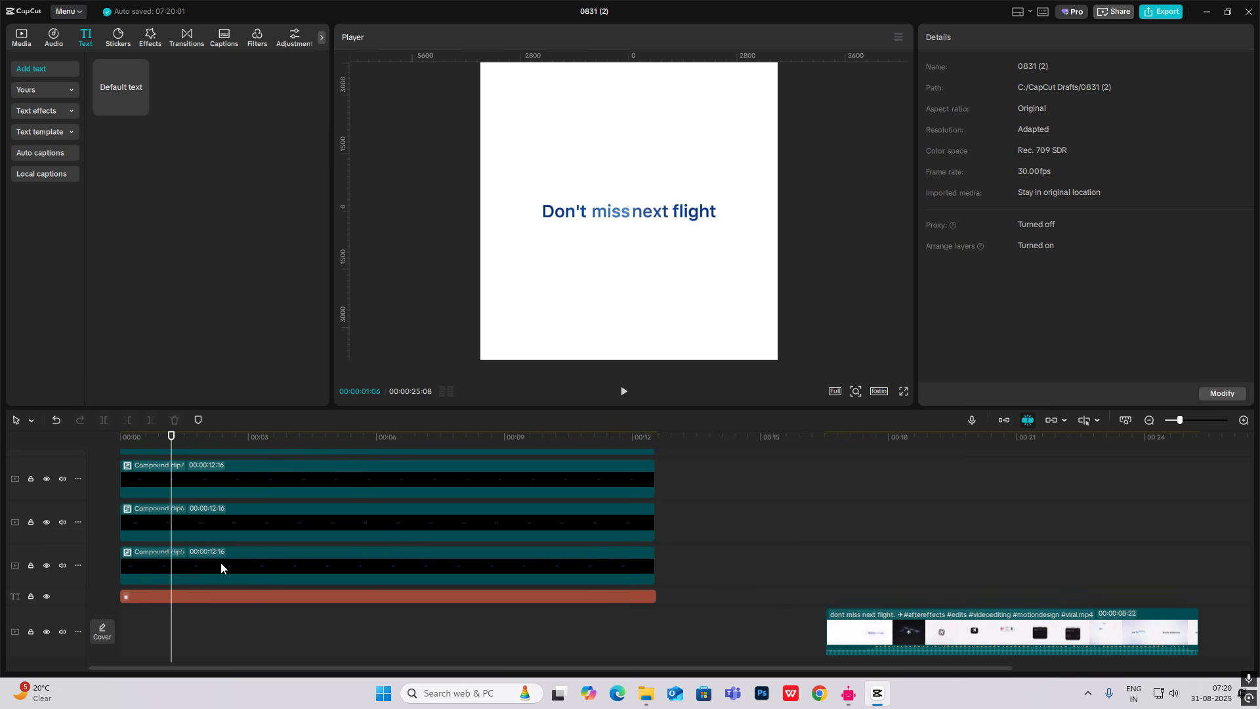
# - Apply the Quad Ease preset curve to the Y position keyframes of the "Don't" compound clip
pyautogui.click(221, 568)
pyautogui.scroll(1, 206, 595)
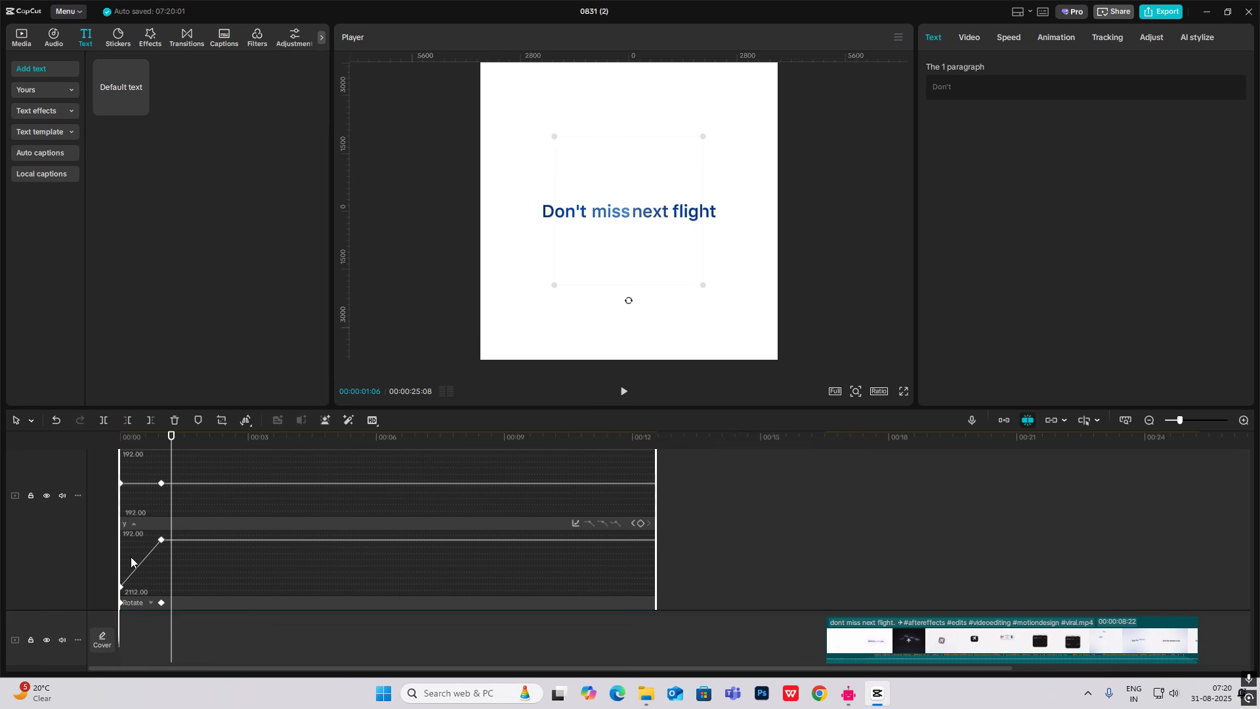
pyautogui.click(574, 523)
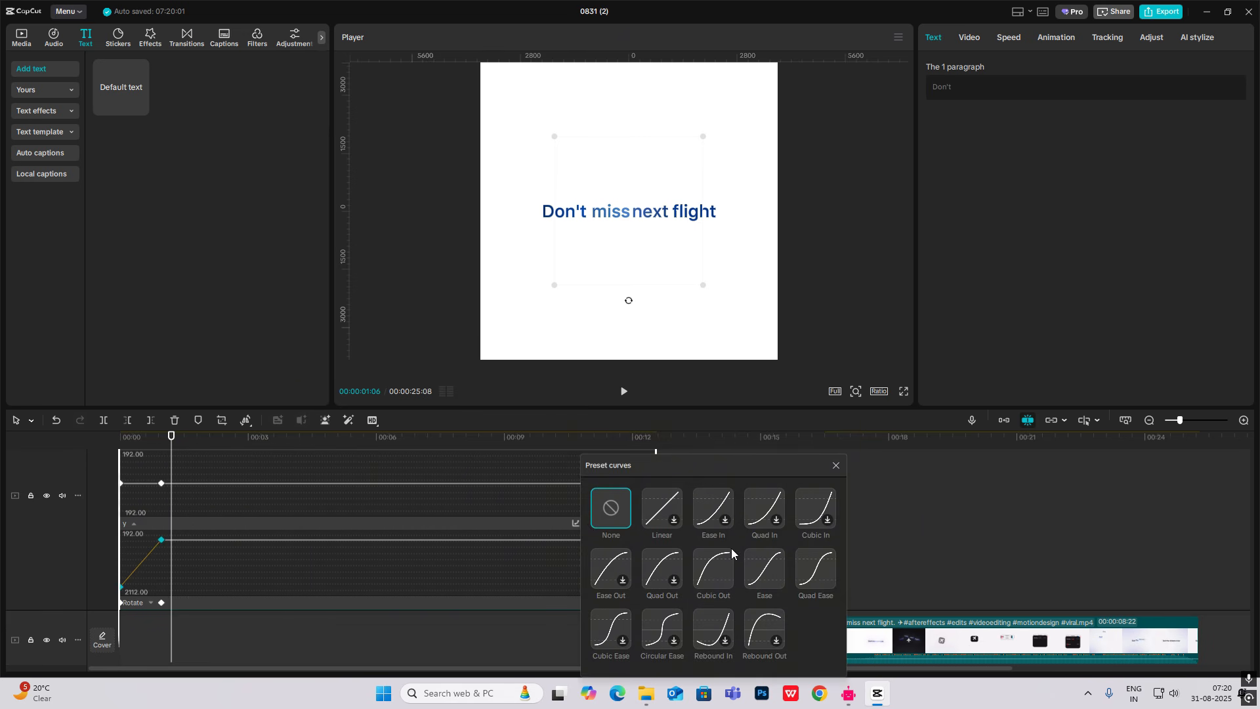
pyautogui.click(832, 576)
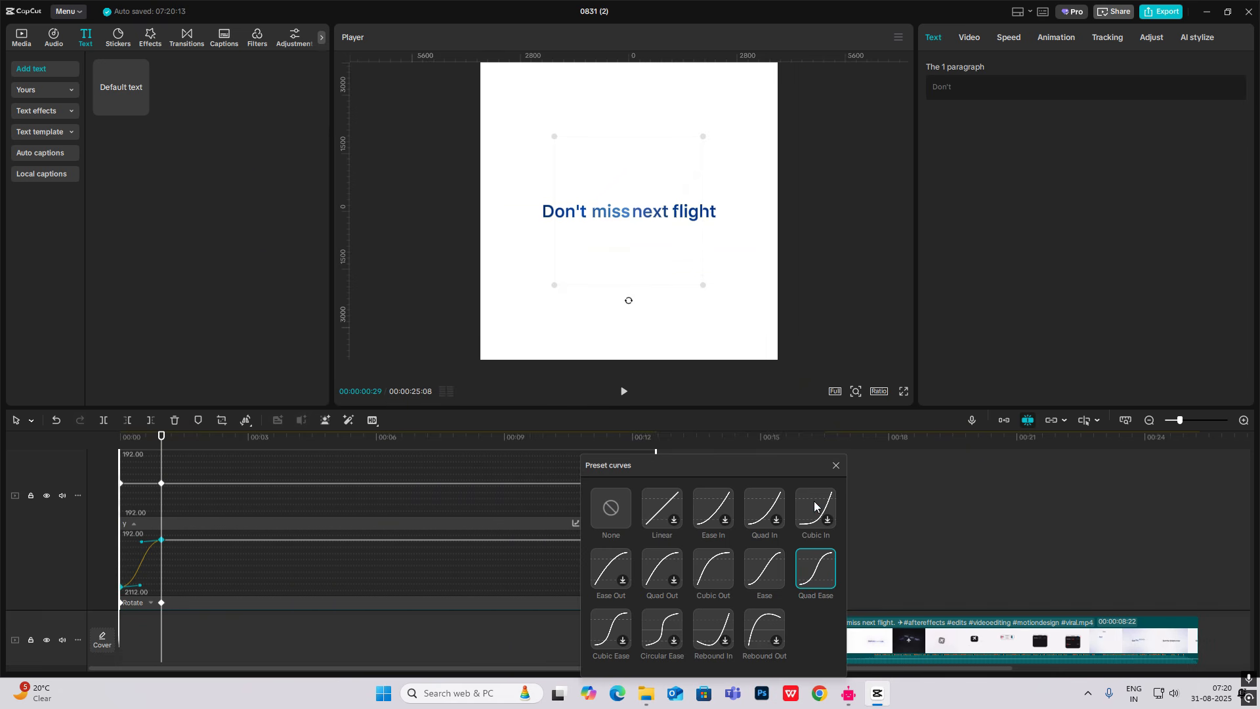
pyautogui.click(835, 467)
pyautogui.hotkey('alt', 'k')
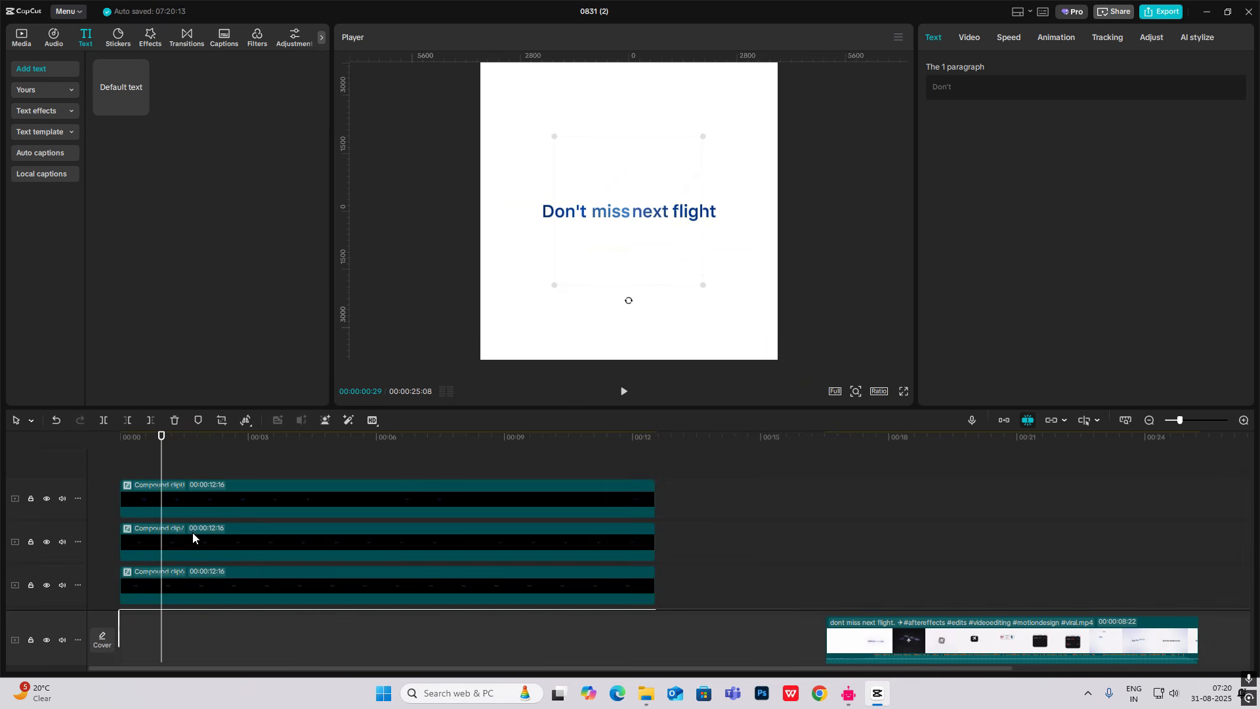
# - Apply the Quad Ease preset curve to the Y position keyframes of the "miss" compound clip
pyautogui.scroll(-2, 185, 549)
pyautogui.click(192, 499)
pyautogui.hotkey('alt', 'k')
pyautogui.scroll(1, 191, 501)
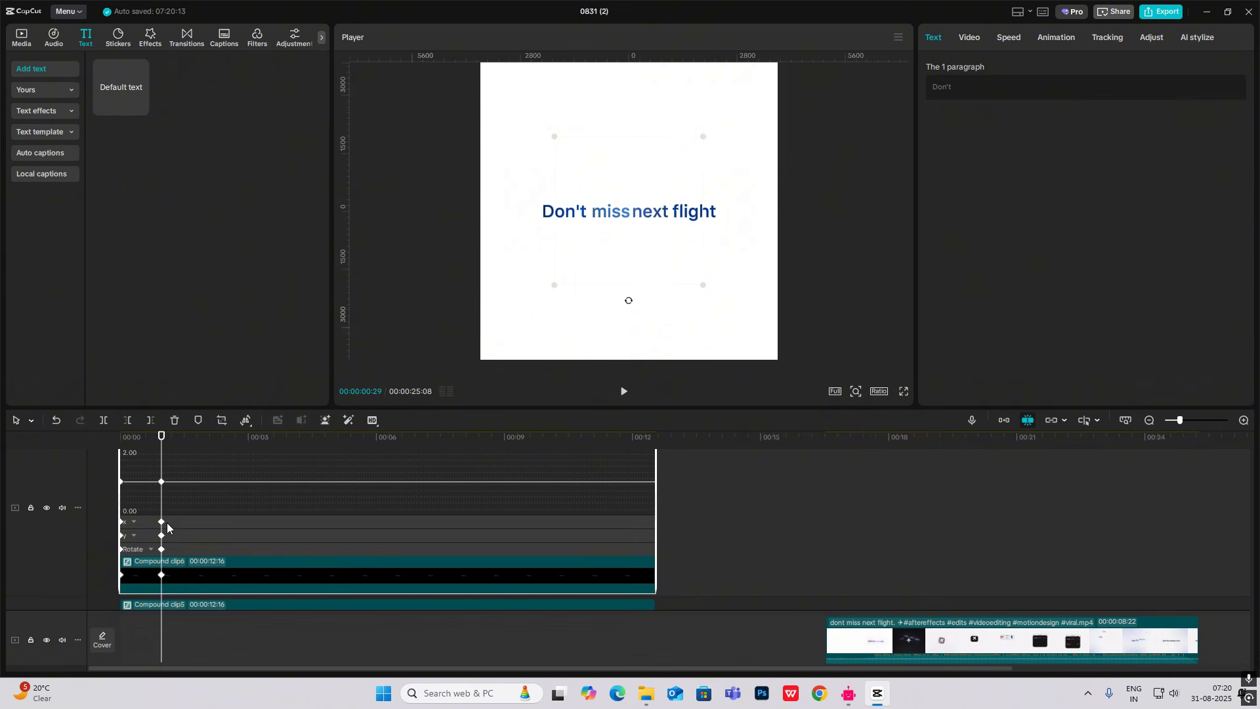
pyautogui.click(166, 523)
pyautogui.click(171, 530)
pyautogui.click(146, 505)
pyautogui.click(575, 470)
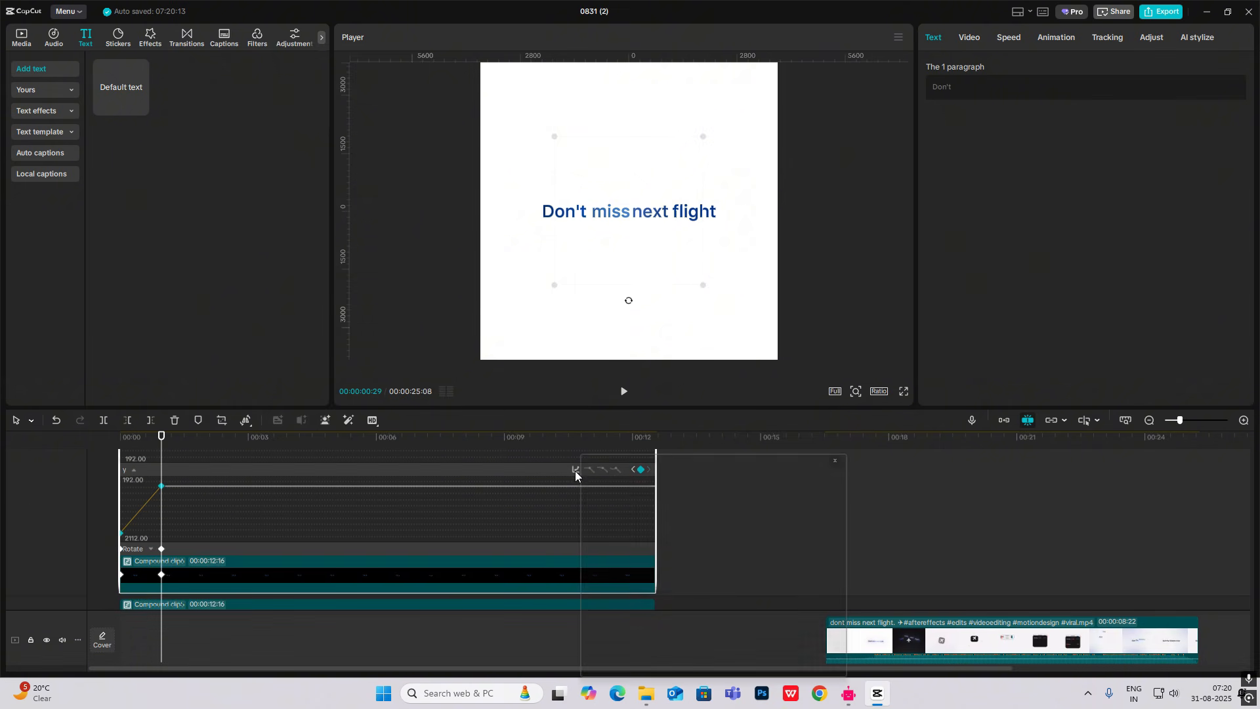
pyautogui.click(812, 576)
pyautogui.click(836, 467)
pyautogui.hotkey('alt', 'k')
# - Apply the Quad Ease preset curve to the Y position keyframes of the "next" and "flight" compound clips
pyautogui.click(174, 537)
pyautogui.hotkey('alt', 'k')
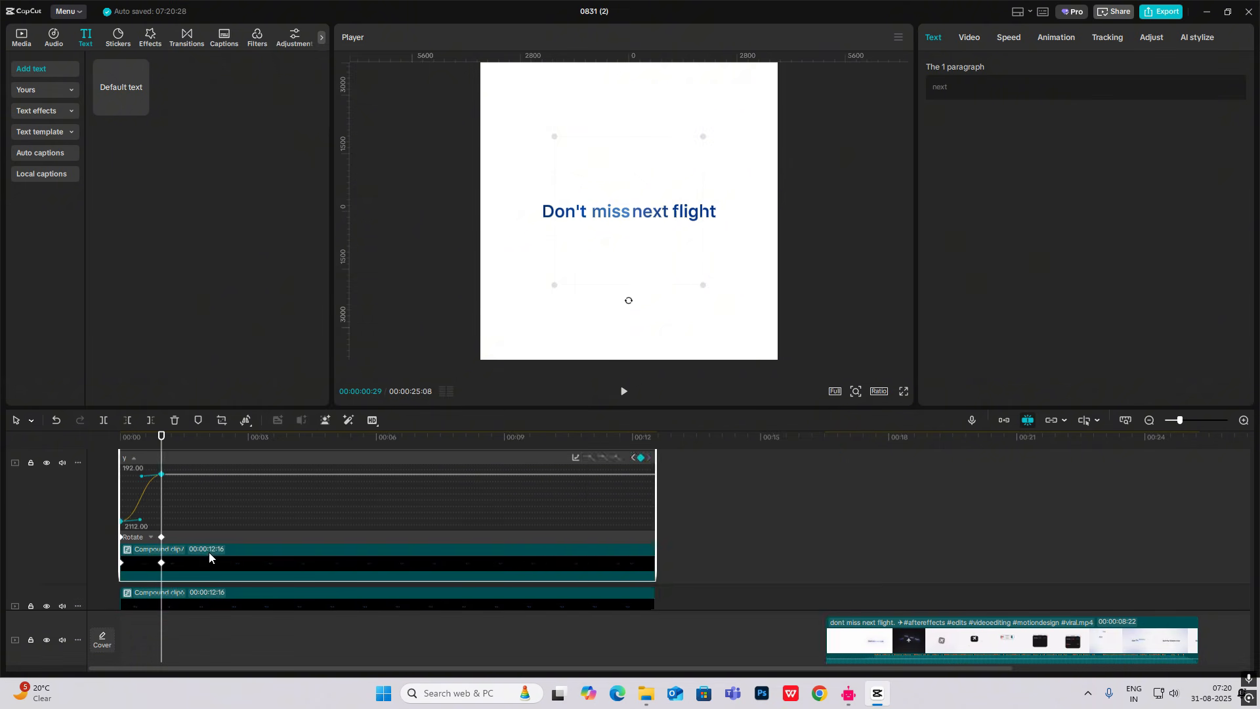
pyautogui.click(172, 532)
pyautogui.click(146, 525)
pyautogui.click(573, 506)
pyautogui.click(812, 576)
# - Play the title's rising animation from near the beginning of the timeline
pyautogui.click(130, 463)
pyautogui.press('space')
pyautogui.scroll(-2, 175, 497)
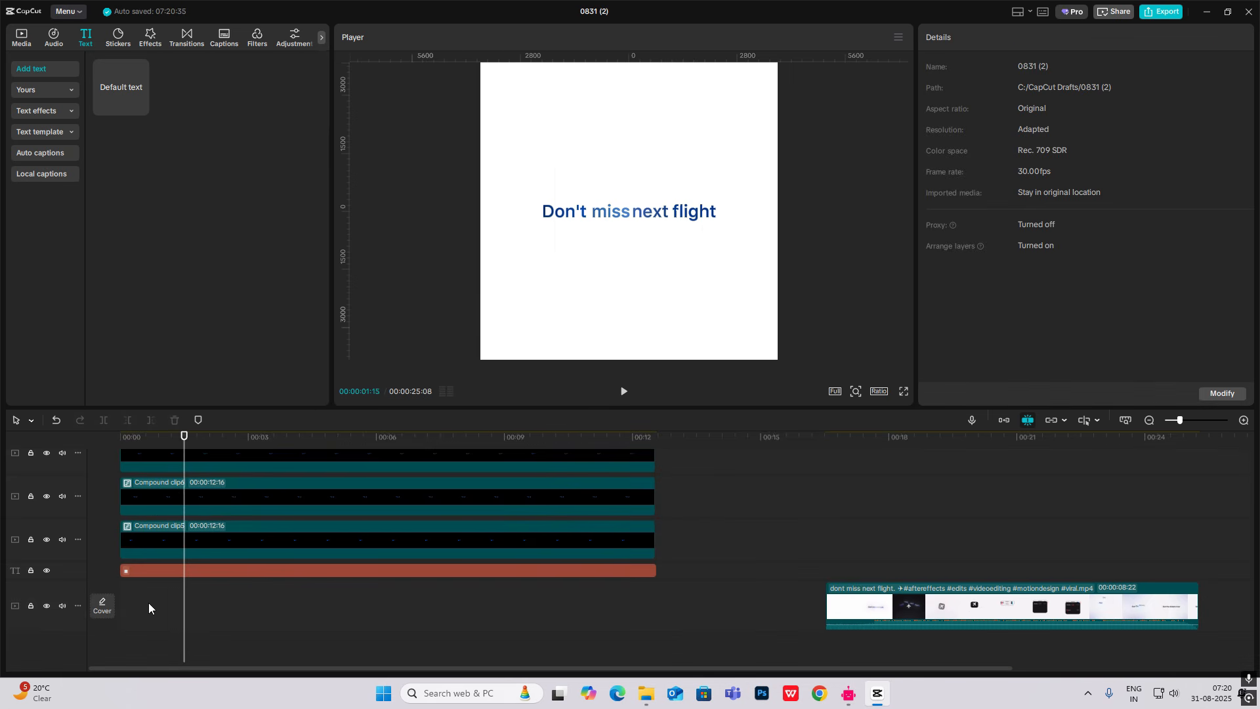
# - Replay the title's rising animation from the very start of the timeline
pyautogui.press('space')
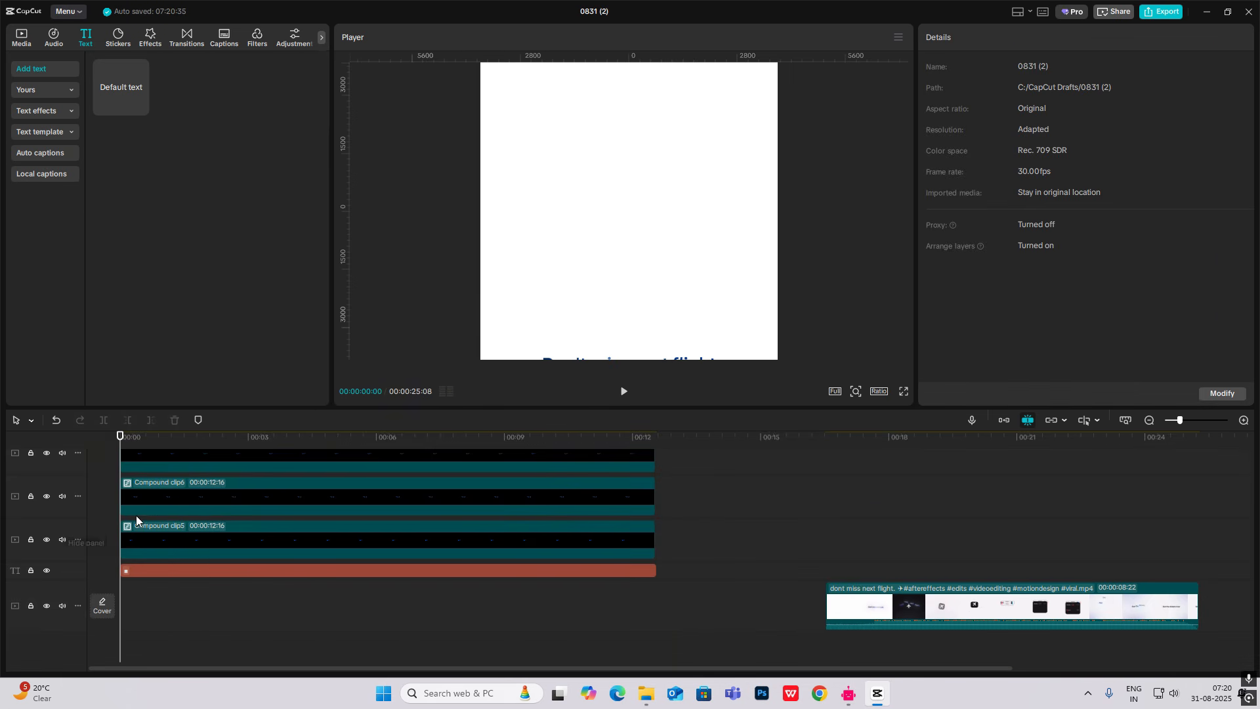
pyautogui.press('space')
pyautogui.press('space')
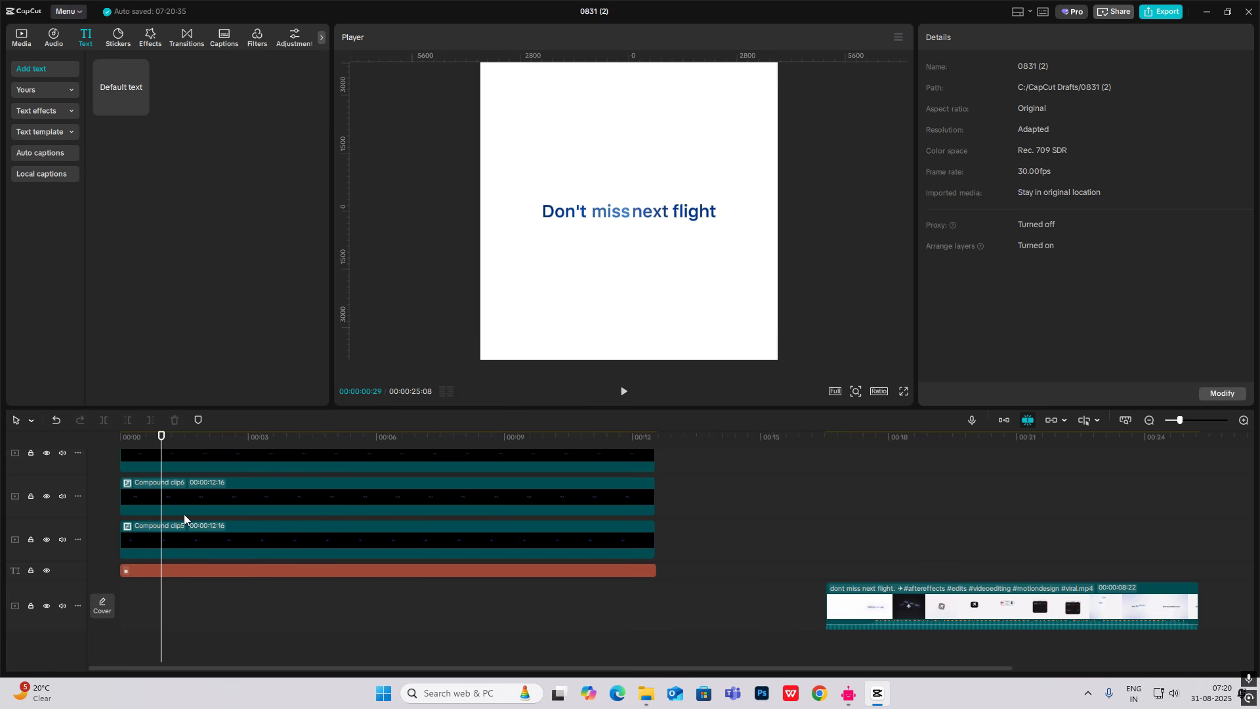
# - Stagger the "miss", "next" and "flight" compound clips so they start about 1, 3 and 5 frames after "Don't"
pyautogui.click(1243, 420)
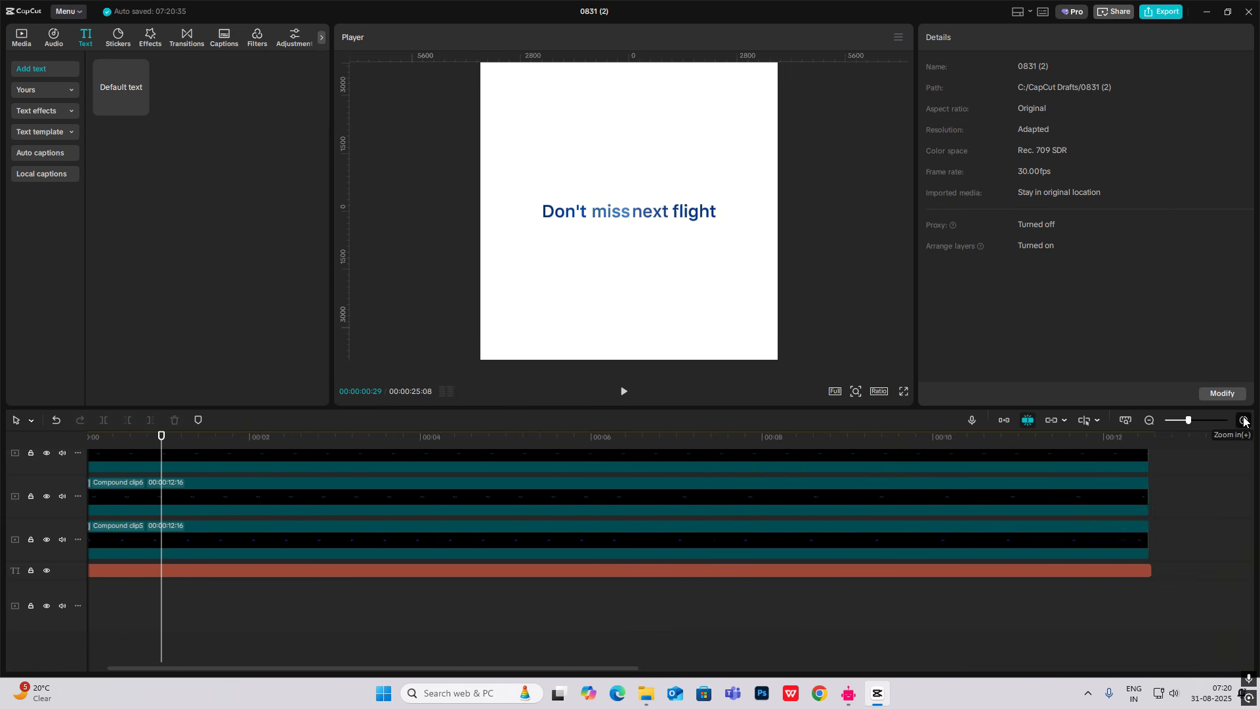
pyautogui.press('Home')
pyautogui.click(163, 498)
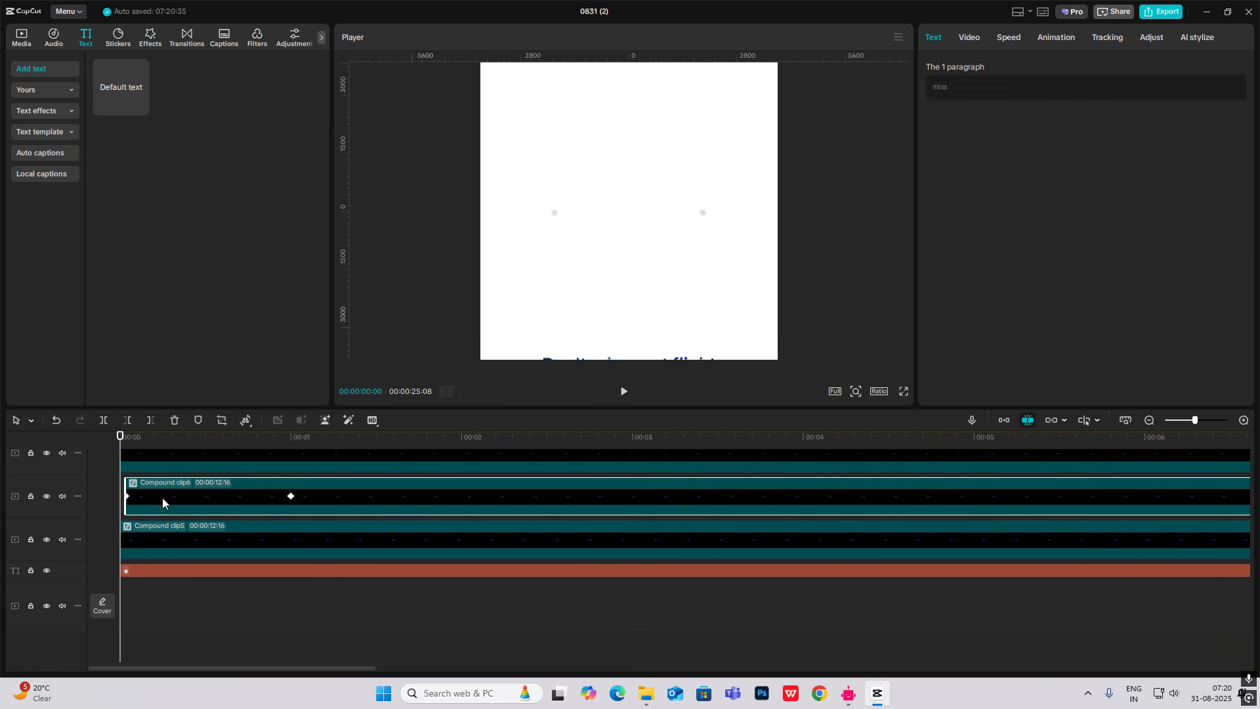
pyautogui.scroll(1, 166, 504)
pyautogui.moveTo(161, 478); pyautogui.dragTo(186, 502)
pyautogui.scroll(3, 164, 500)
pyautogui.scroll(1, 161, 500)
# - Play the staggered title animation from the start of the timeline to review the word offsets
pyautogui.press('space')
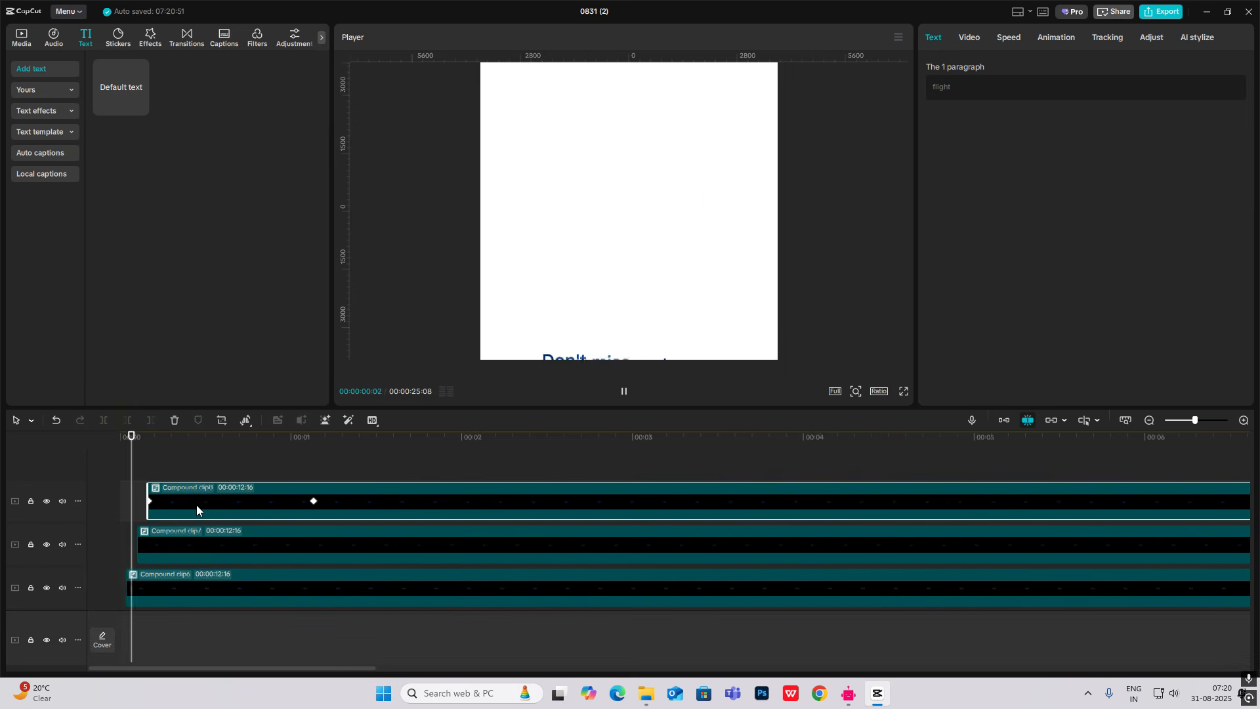
pyautogui.click(137, 467)
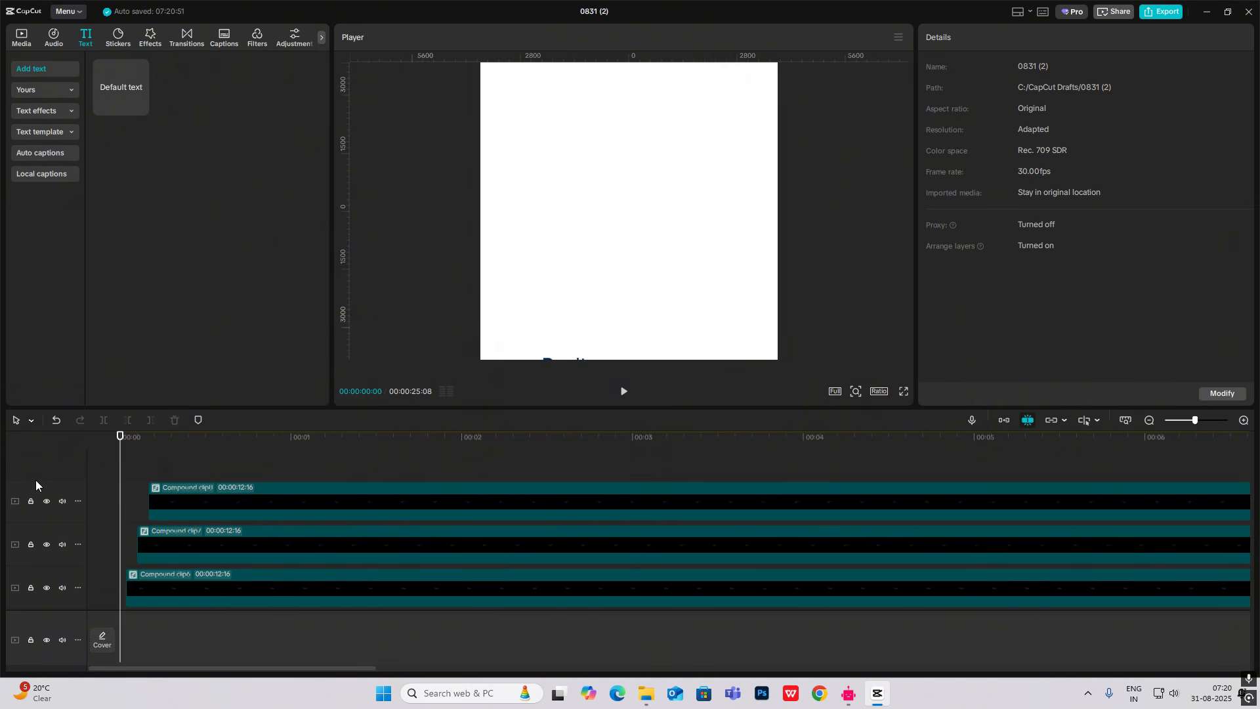
pyautogui.press('space')
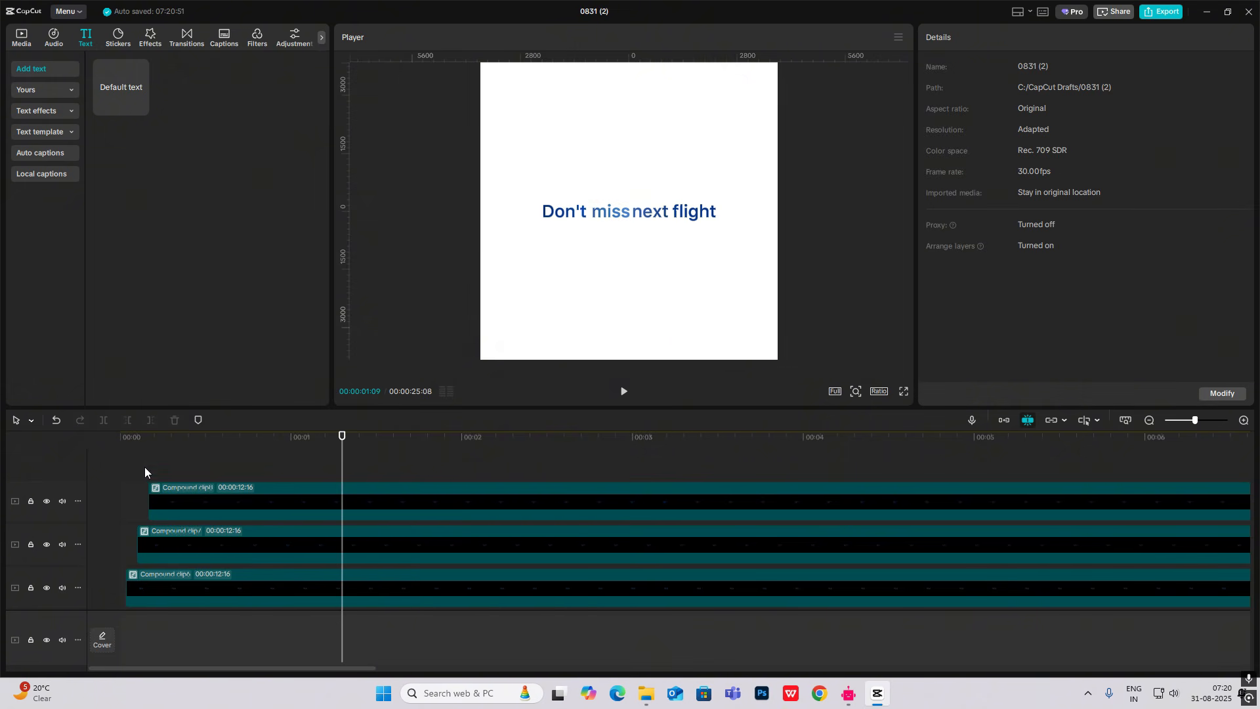
# - Move the end keyframes of the "miss" and "next" compound clips to 00:00:00:29, in line with the "Don't" end keyframe
pyautogui.scroll(-1, 122, 506)
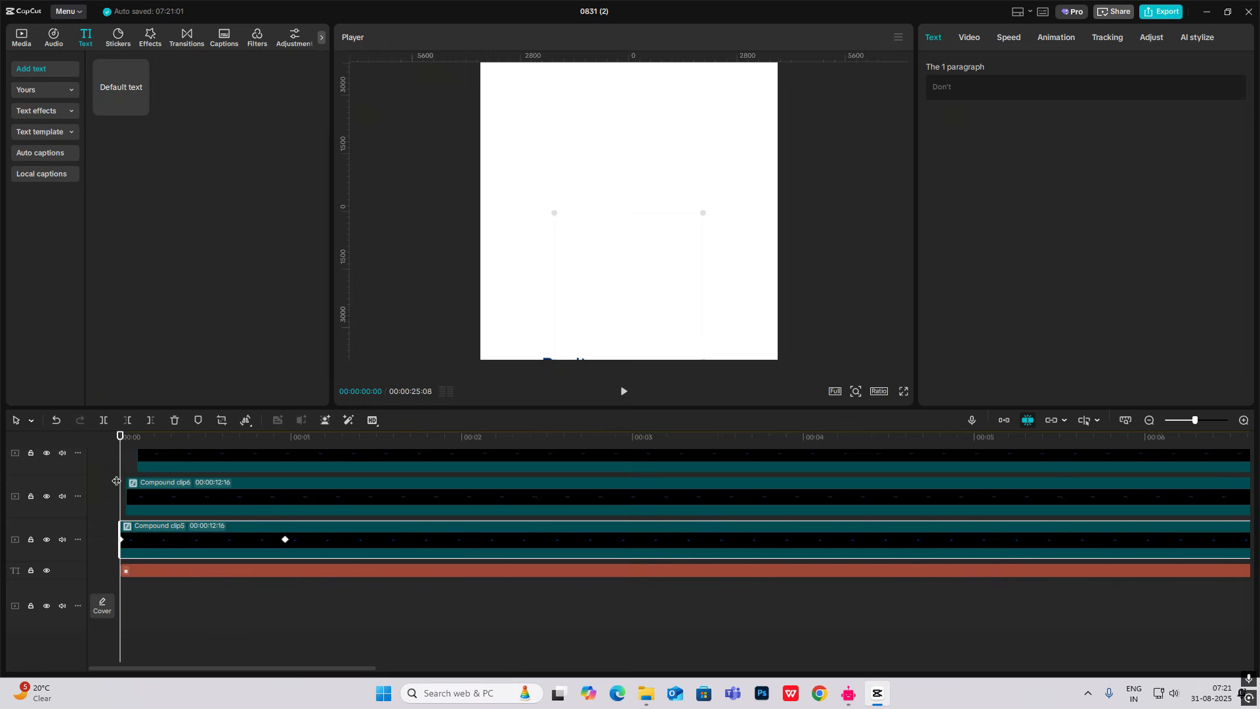
pyautogui.moveTo(119, 481); pyautogui.dragTo(286, 497)
pyautogui.click(284, 506)
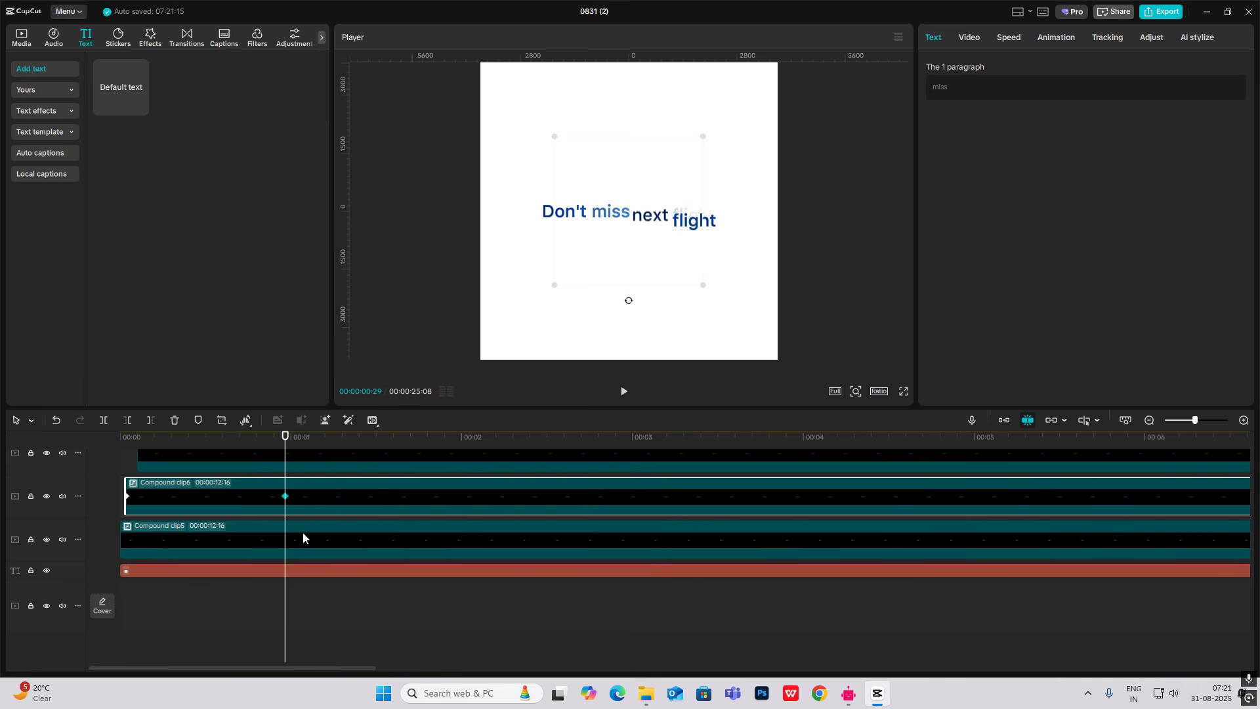
pyautogui.click(303, 538)
pyautogui.scroll(1, 300, 494)
pyautogui.click(301, 495)
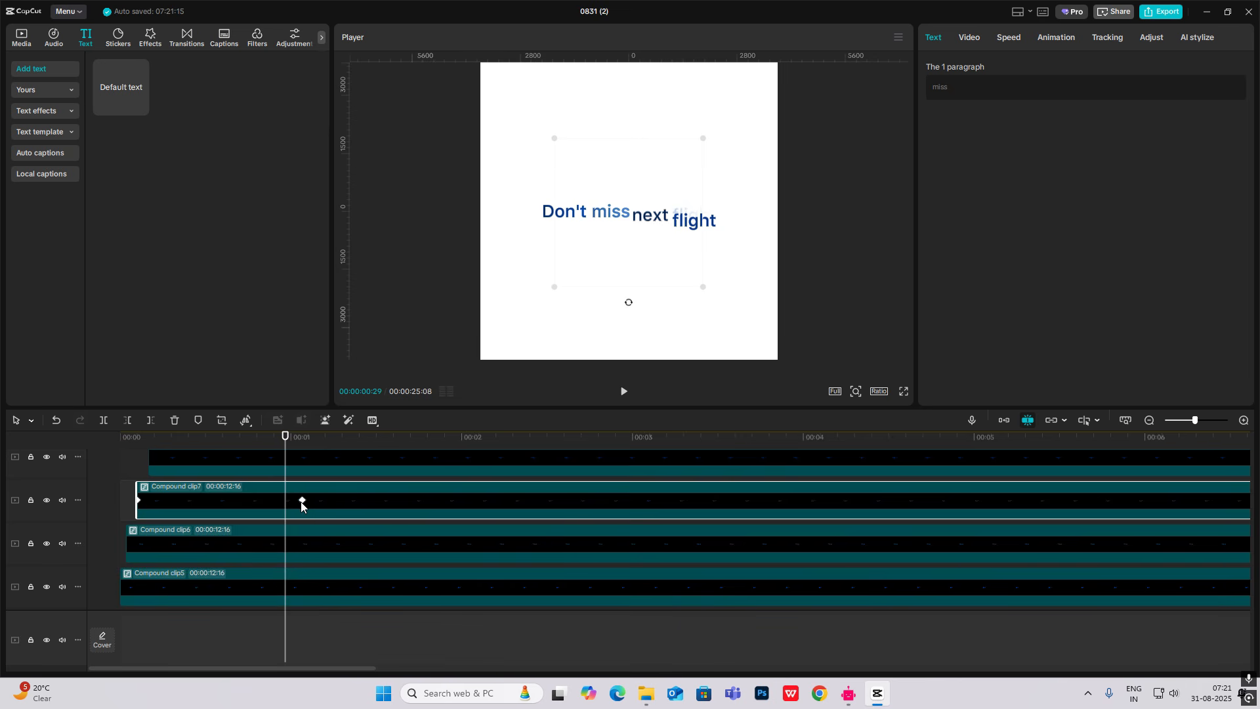
pyautogui.moveTo(301, 502); pyautogui.dragTo(287, 502)
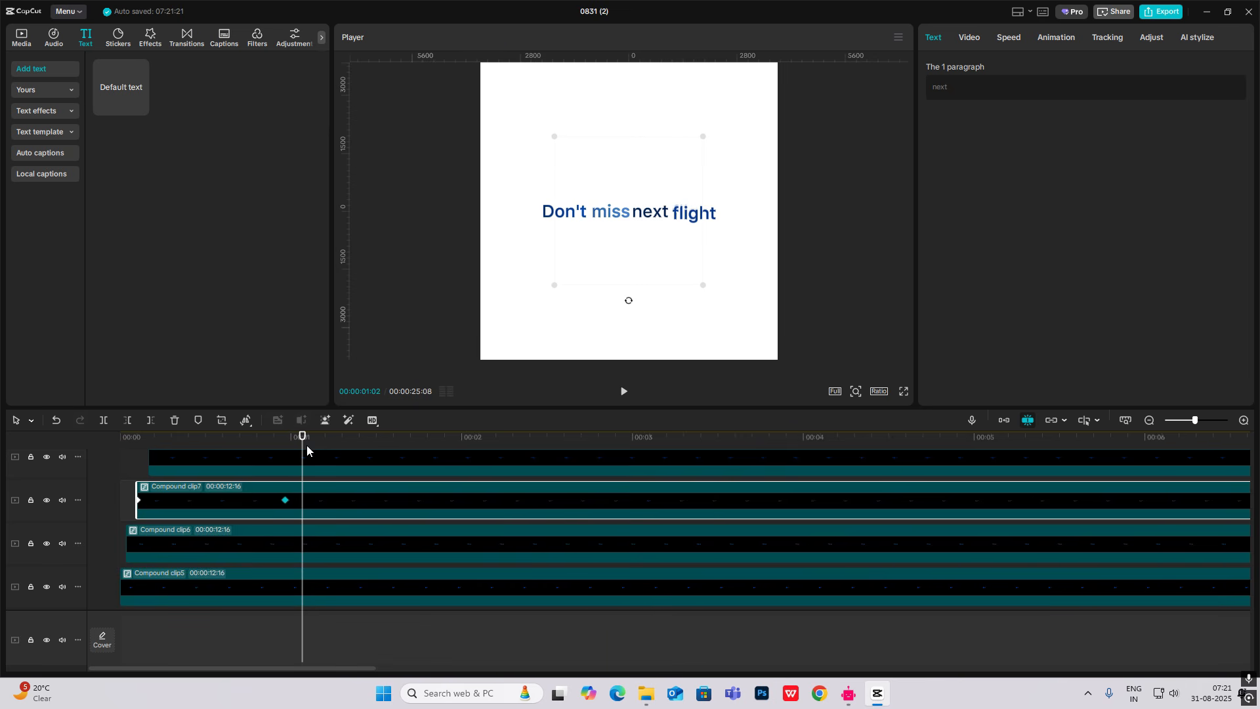
# - Move the end keyframe of the "flight" compound clip to 00:00:00:29 to match the other words
pyautogui.moveTo(306, 450); pyautogui.dragTo(284, 446)
pyautogui.click(296, 534)
pyautogui.scroll(-1, 290, 558)
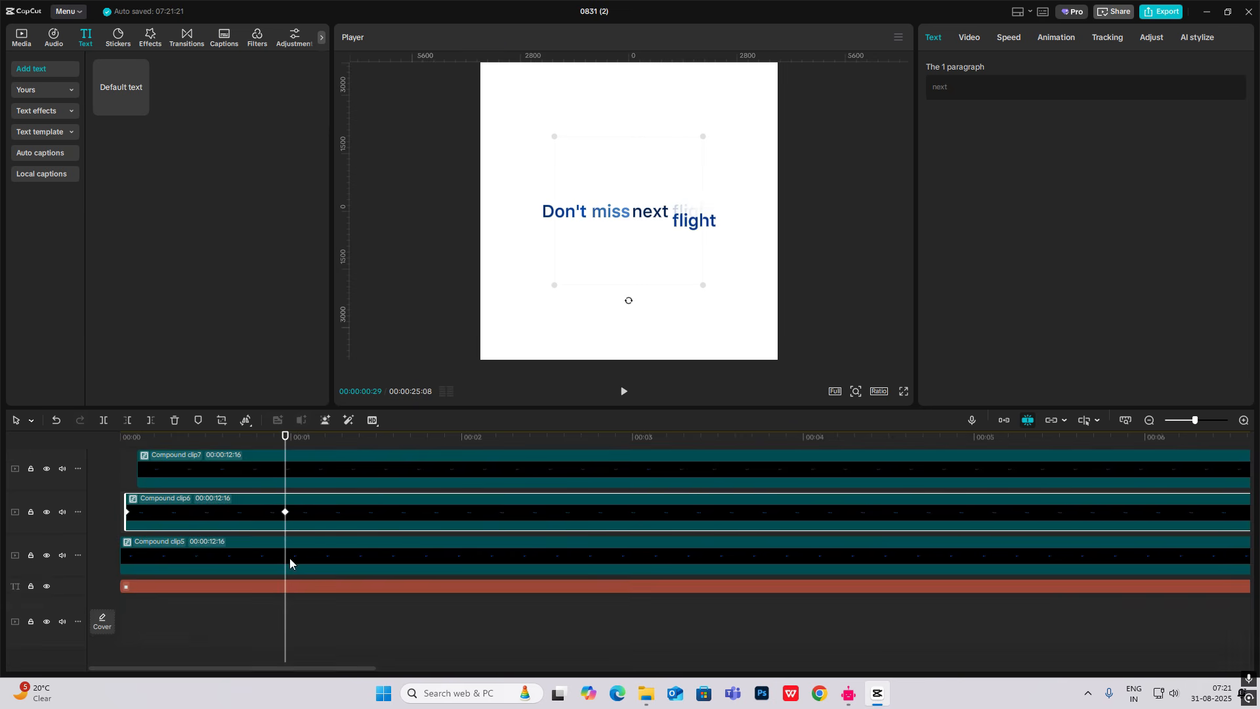
pyautogui.click(289, 558)
pyautogui.scroll(2, 303, 538)
pyautogui.click(300, 505)
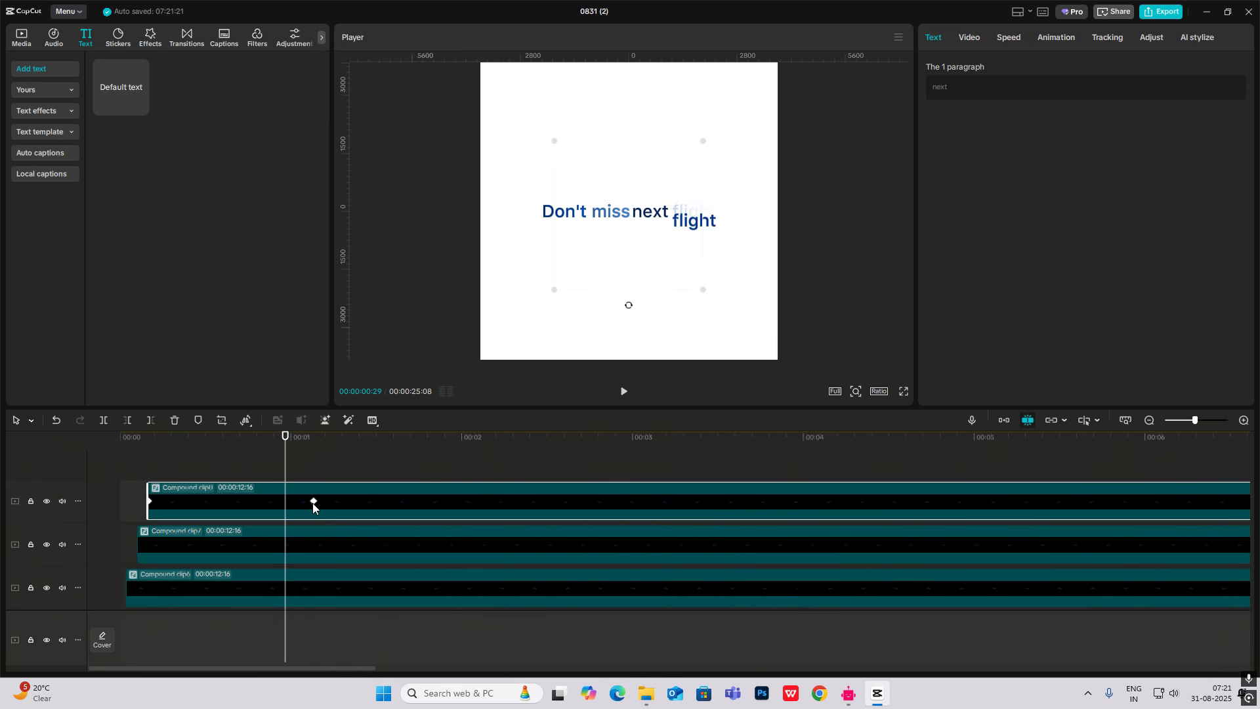
pyautogui.moveTo(313, 502); pyautogui.dragTo(291, 502)
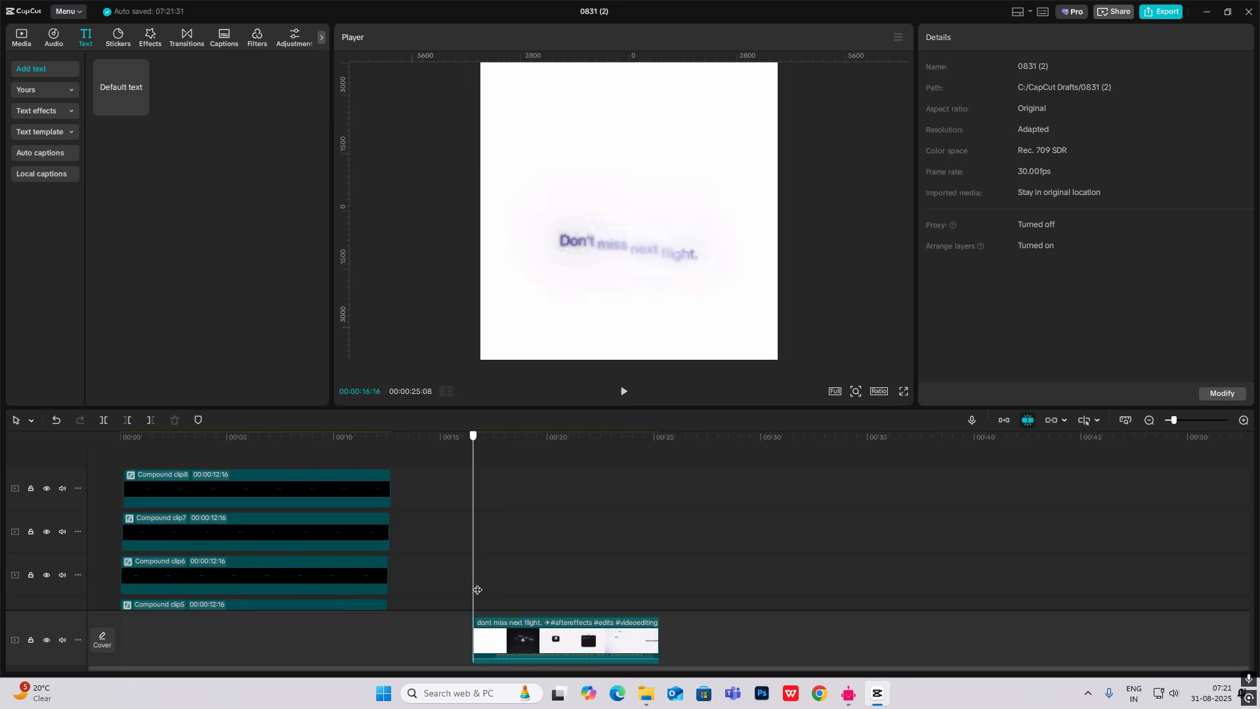
# - Keyframe the opacity of the "Don't" compound clip from 0% at the timeline start to 100% at 00:00:00:29
pyautogui.moveTo(442, 507); pyautogui.dragTo(72, 517)
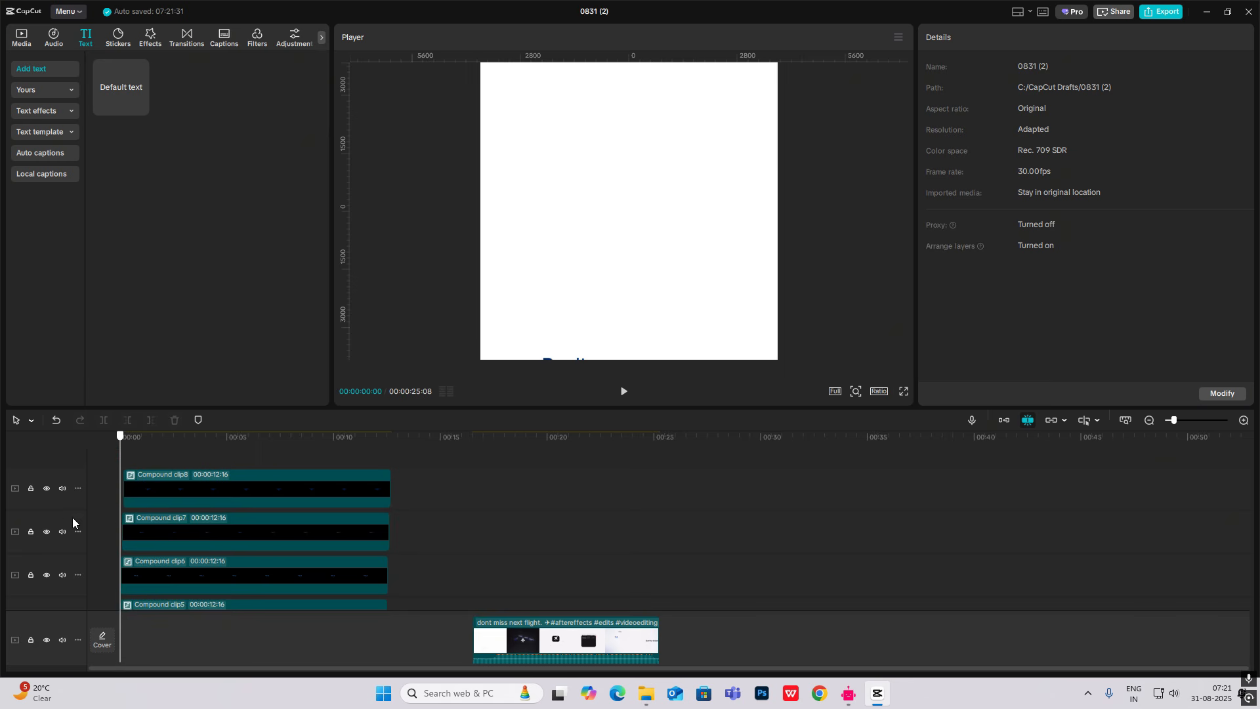
pyautogui.scroll(-2, 164, 556)
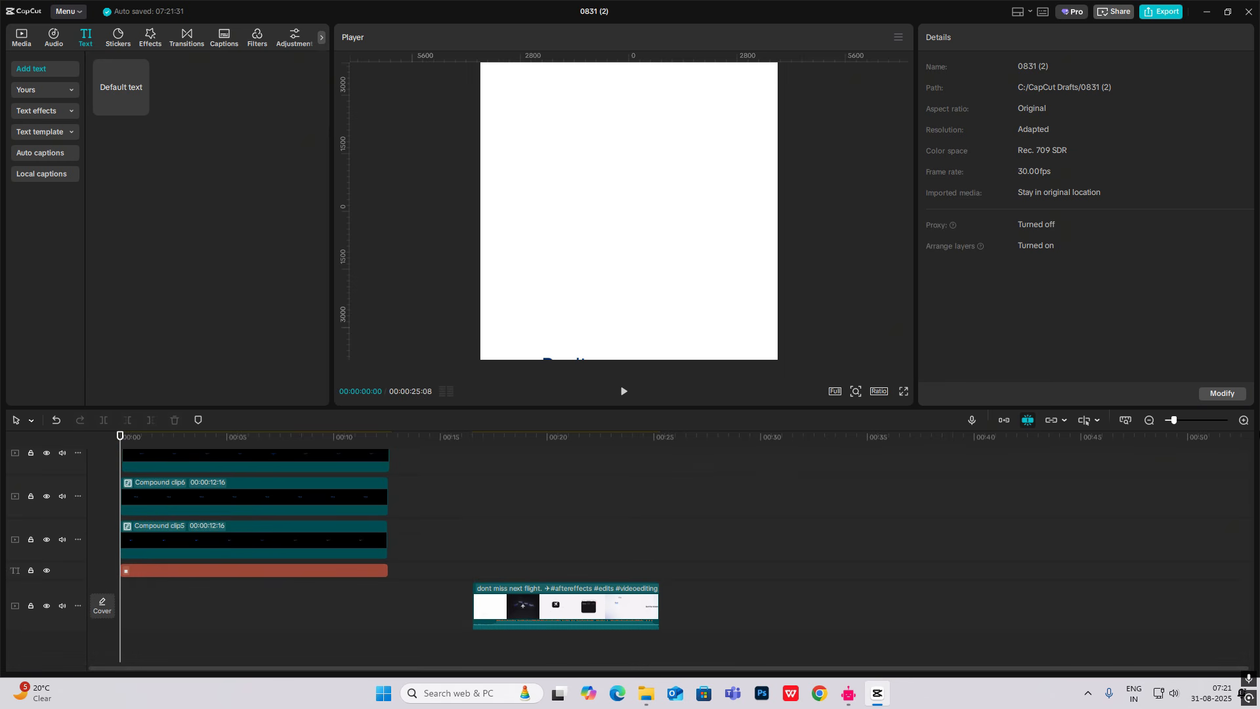
pyautogui.click(1243, 420)
pyautogui.click(166, 537)
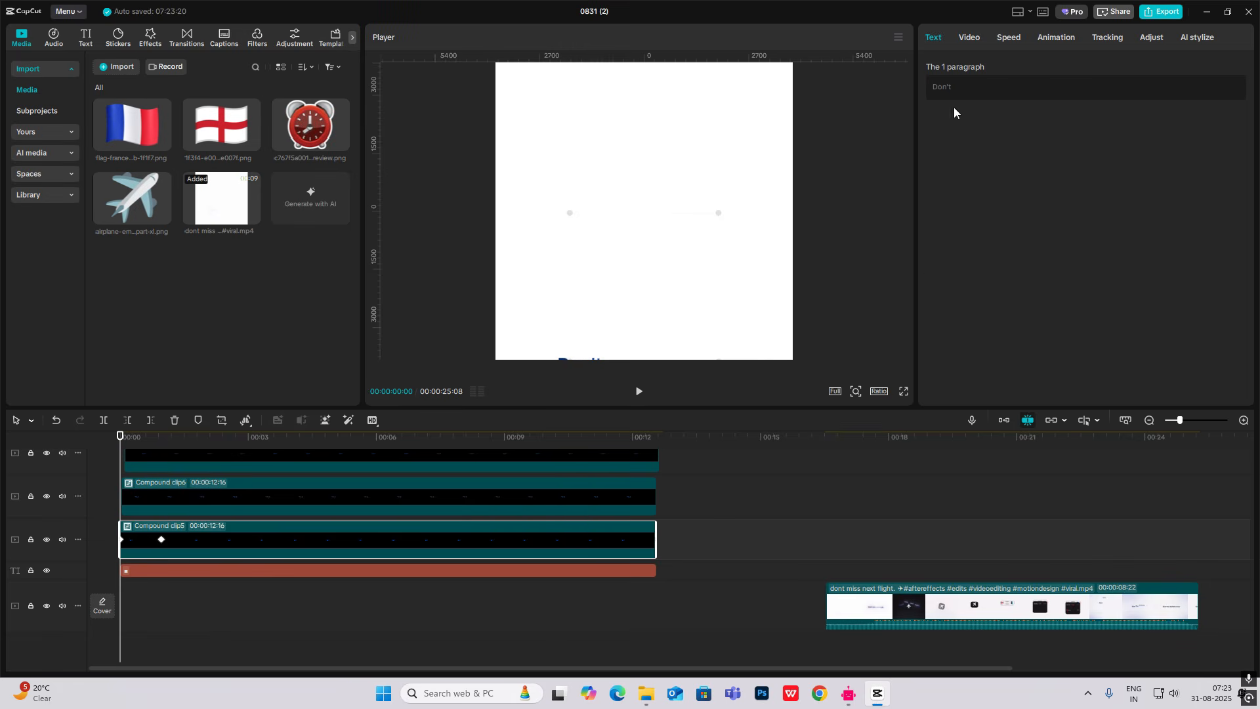
pyautogui.click(970, 40)
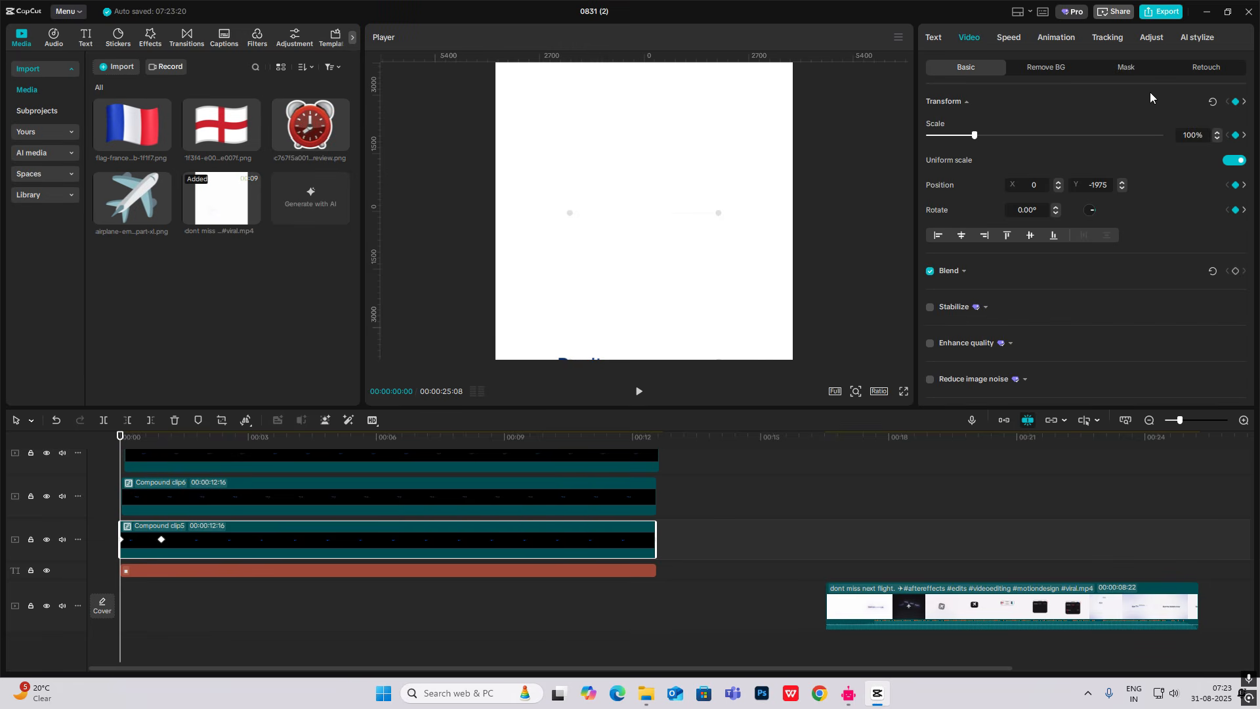
pyautogui.click(963, 273)
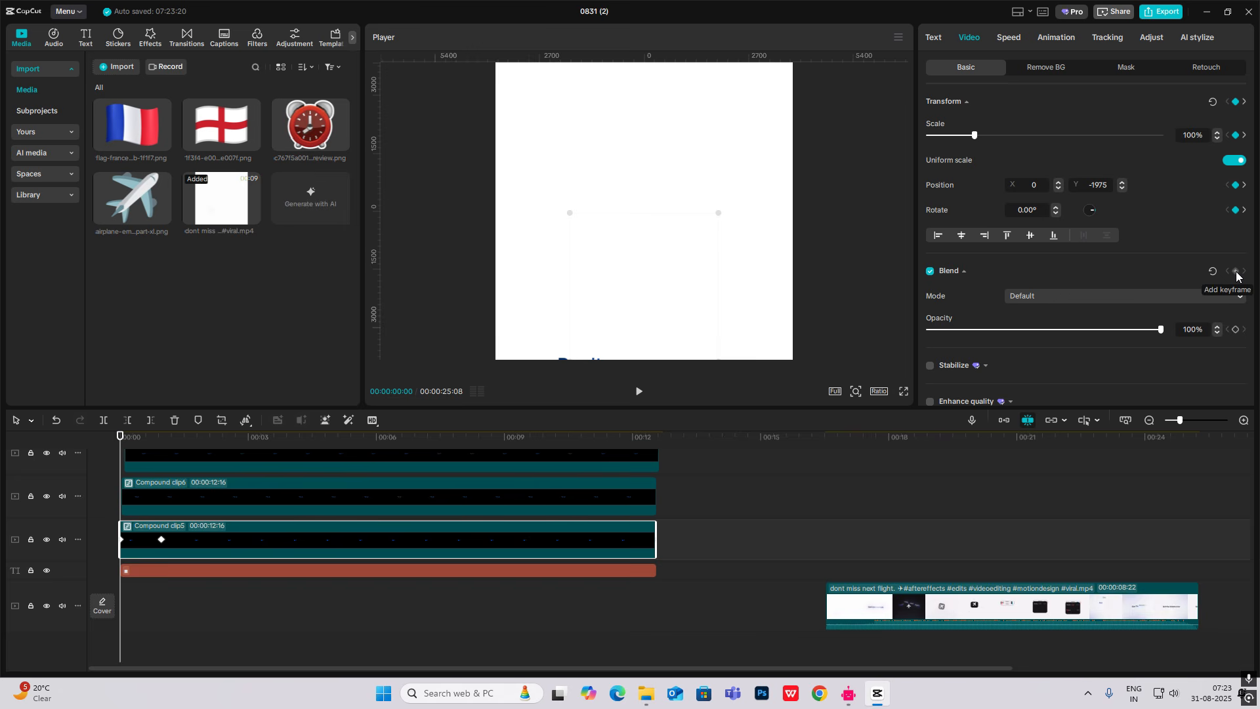
pyautogui.click(1235, 272)
pyautogui.moveTo(120, 436); pyautogui.dragTo(162, 436)
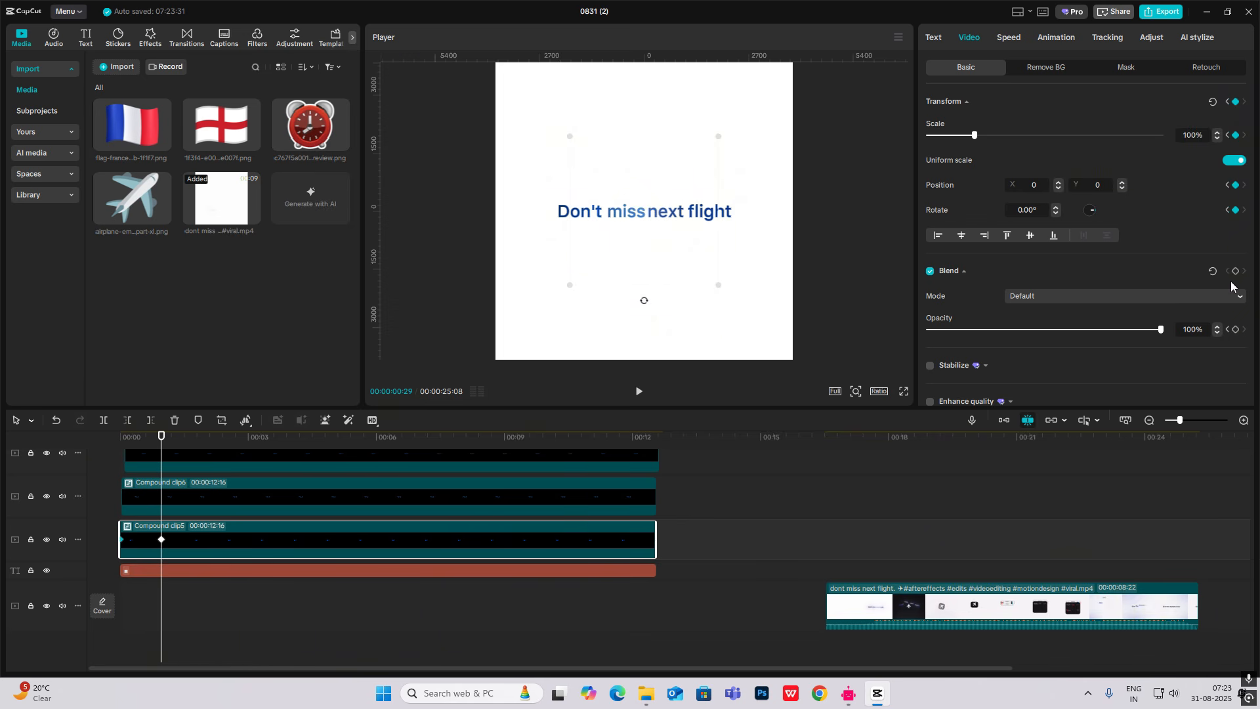
pyautogui.moveTo(162, 444); pyautogui.dragTo(118, 441)
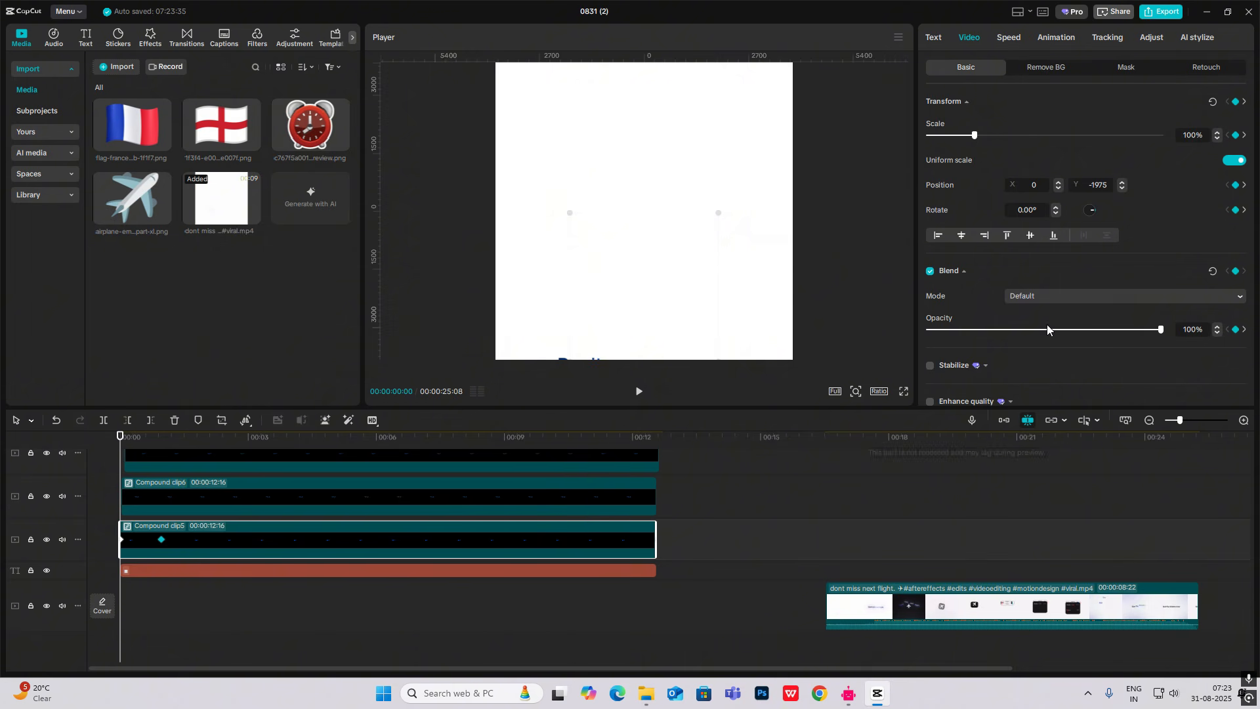
pyautogui.moveTo(1160, 329); pyautogui.dragTo(928, 329)
# - Apply the Quad Ease preset curve to the opacity keyframes of the "Don't" compound clip
pyautogui.hotkey('alt', 'k')
pyautogui.scroll(2, 262, 565)
pyautogui.click(204, 536)
pyautogui.click(194, 549)
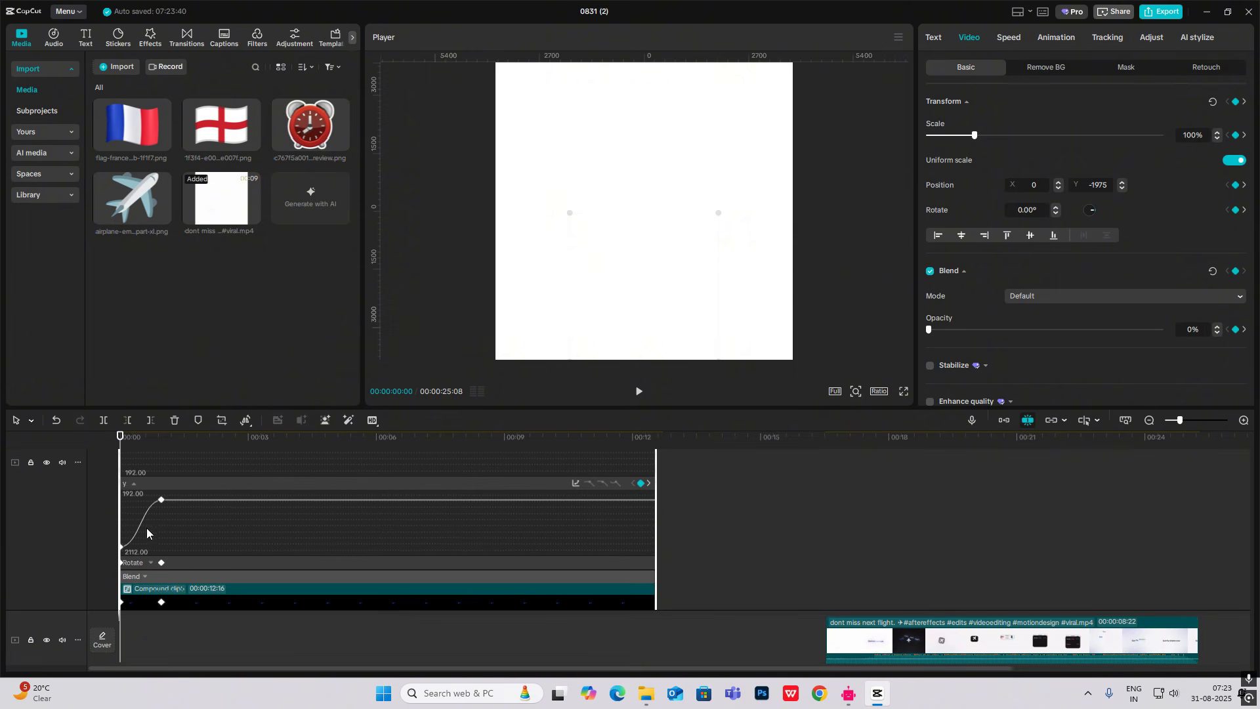
pyautogui.click(175, 576)
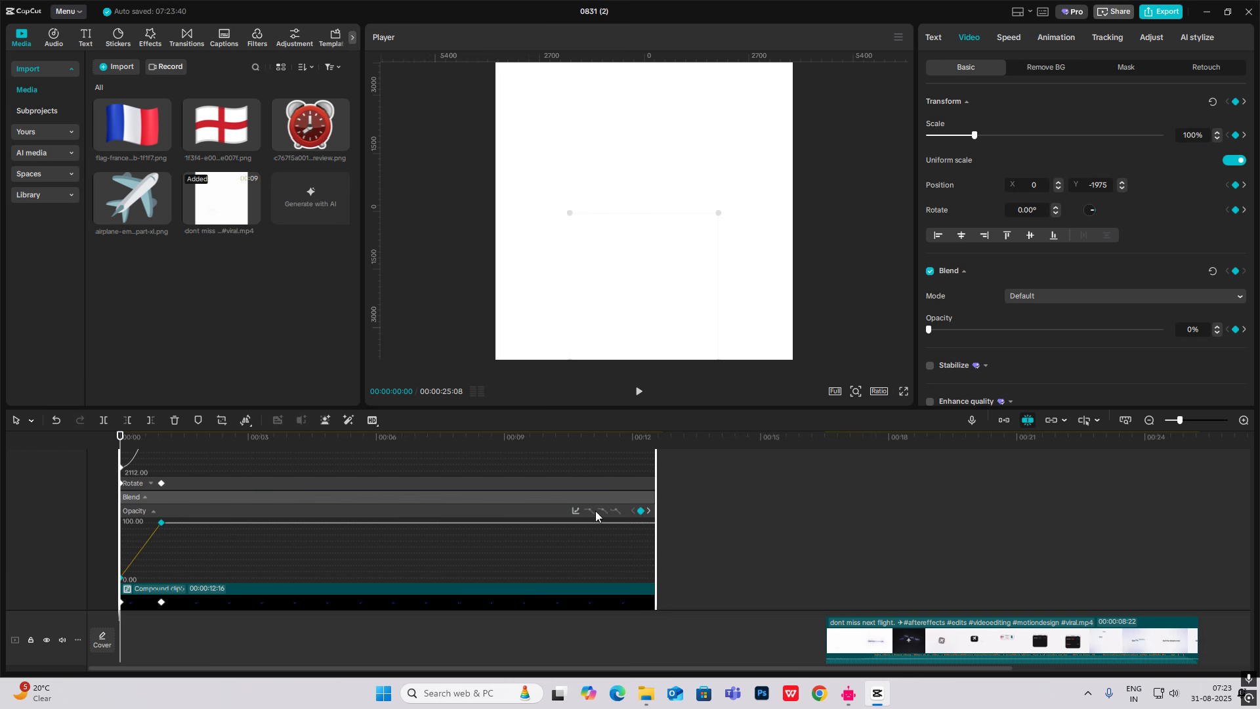
pyautogui.click(575, 511)
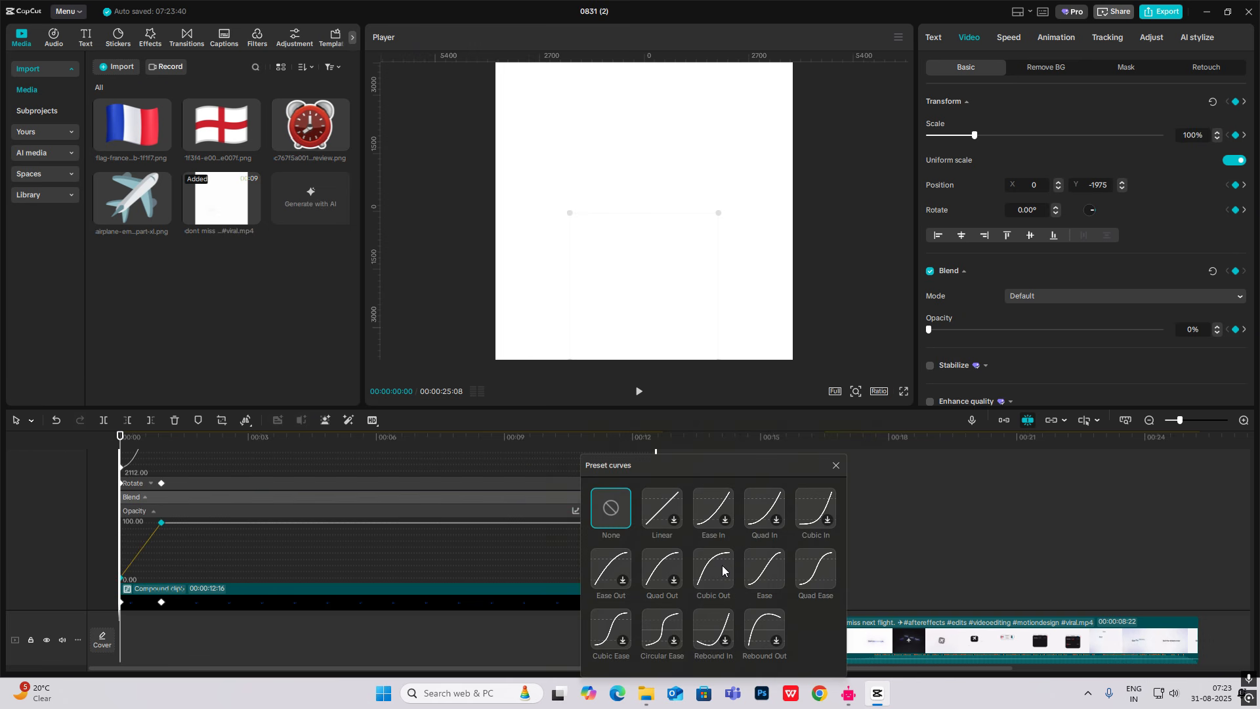
pyautogui.click(809, 571)
pyautogui.click(835, 465)
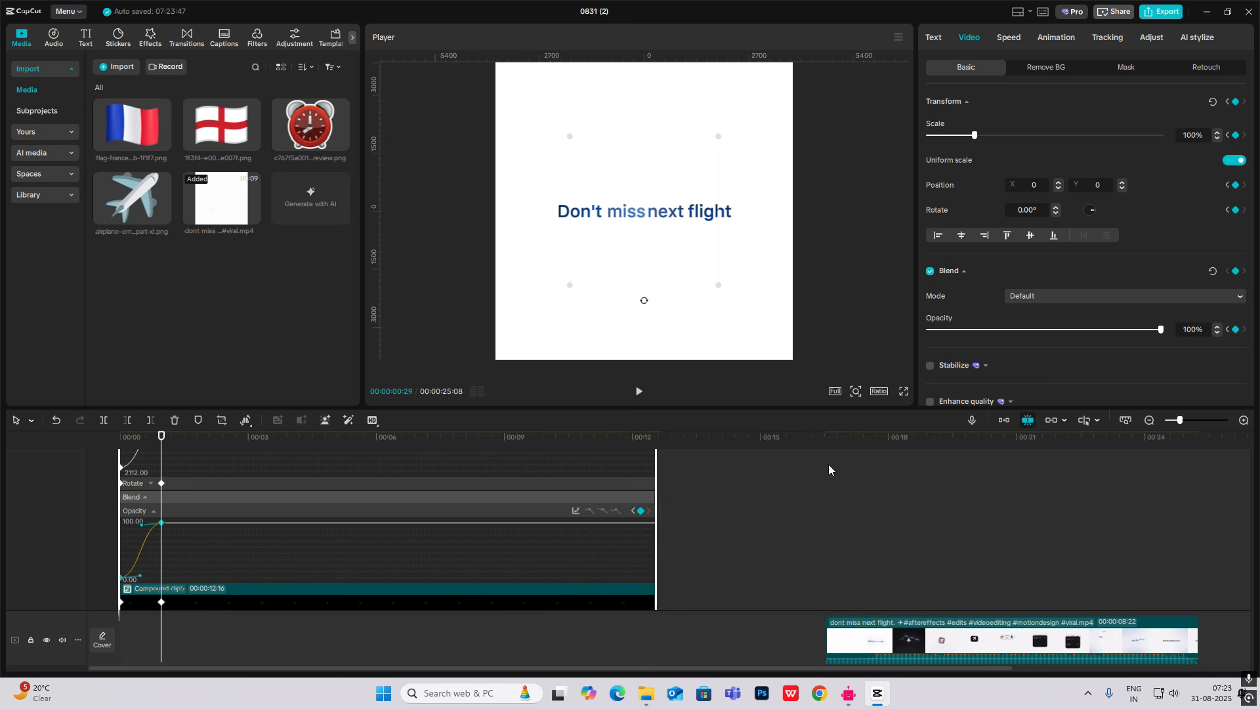
pyautogui.hotkey('alt', 'k')
# - Keyframe the opacity of the "miss" and "next" compound clips from 0% at each clip's start to 100% at 00:00:00:29
pyautogui.scroll(-1, 208, 562)
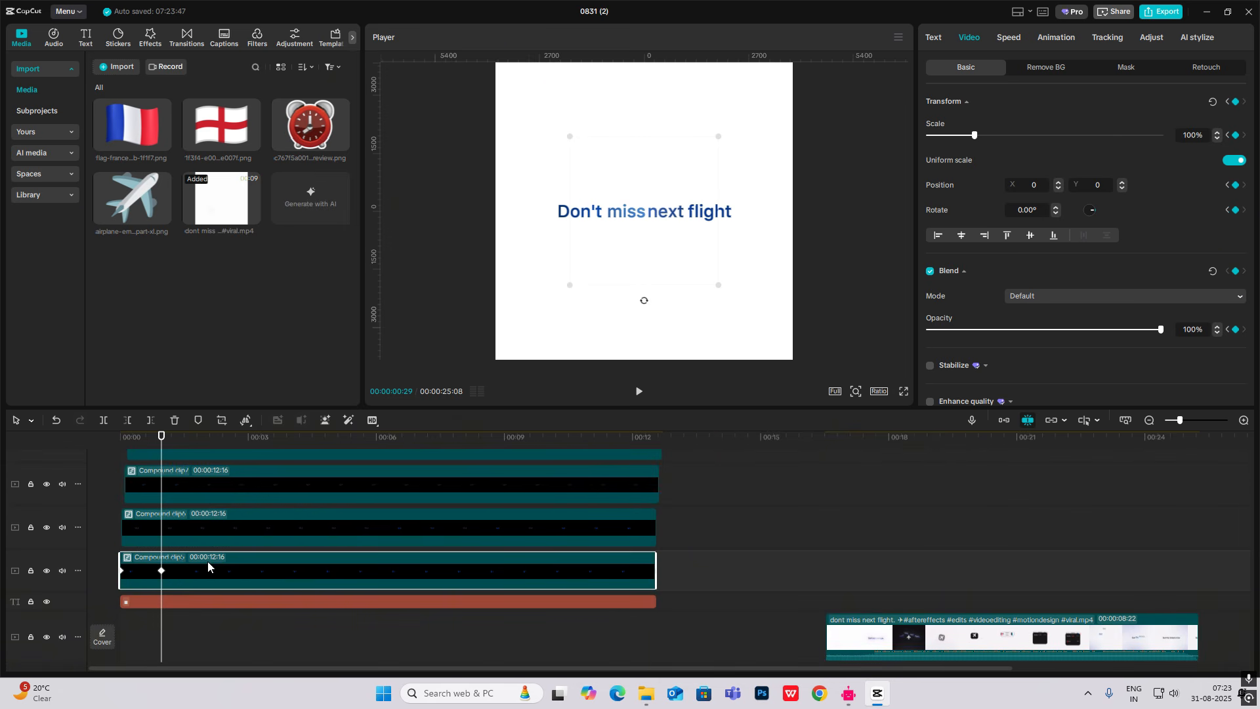
pyautogui.click(188, 542)
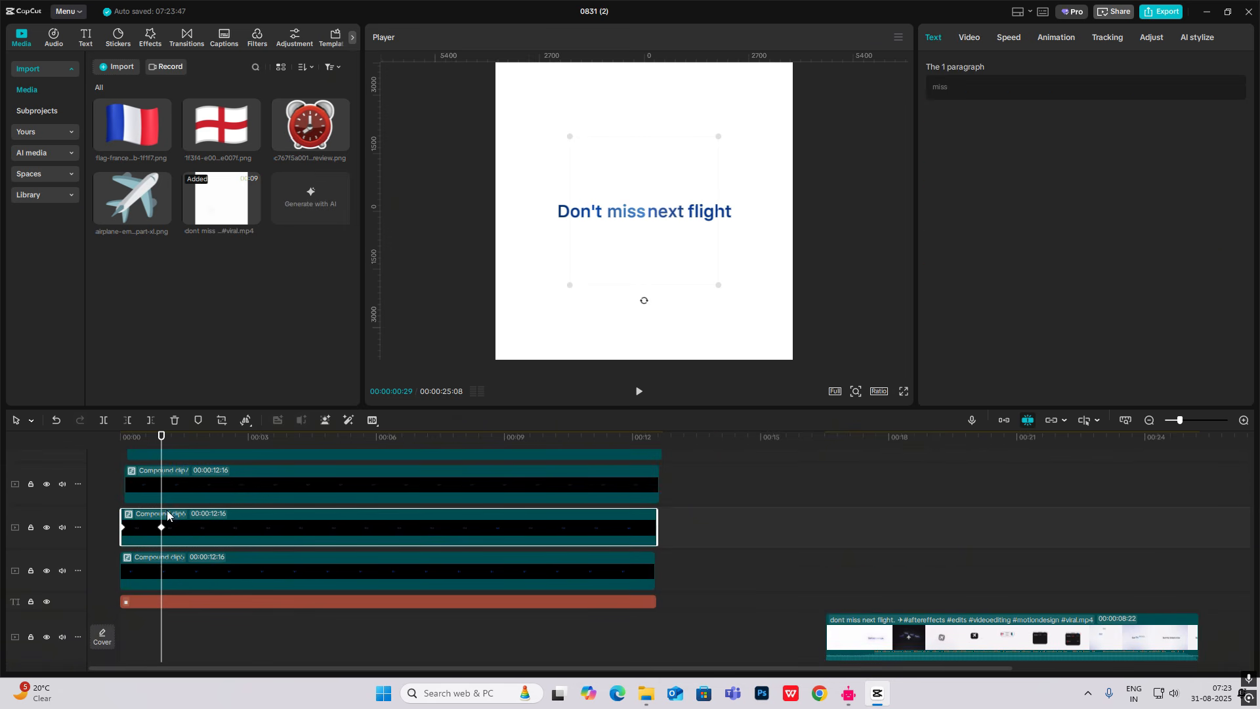
pyautogui.click(969, 37)
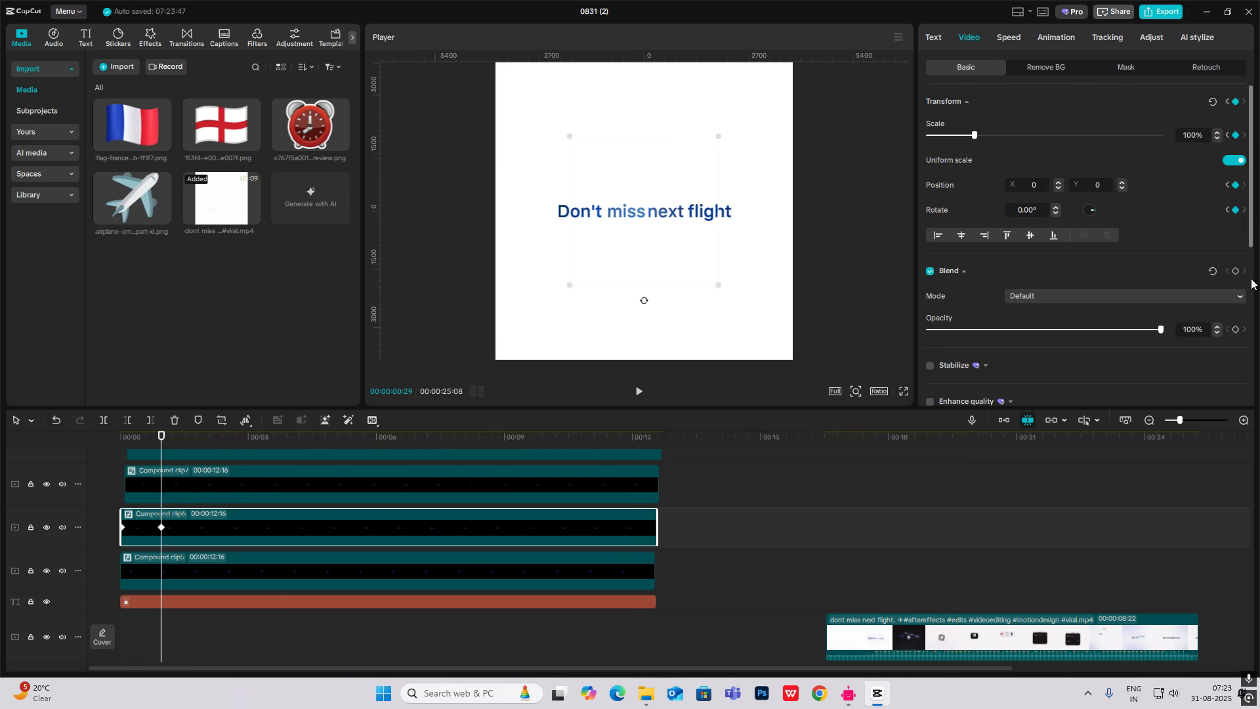
pyautogui.click(1235, 270)
pyautogui.moveTo(162, 435); pyautogui.dragTo(124, 436)
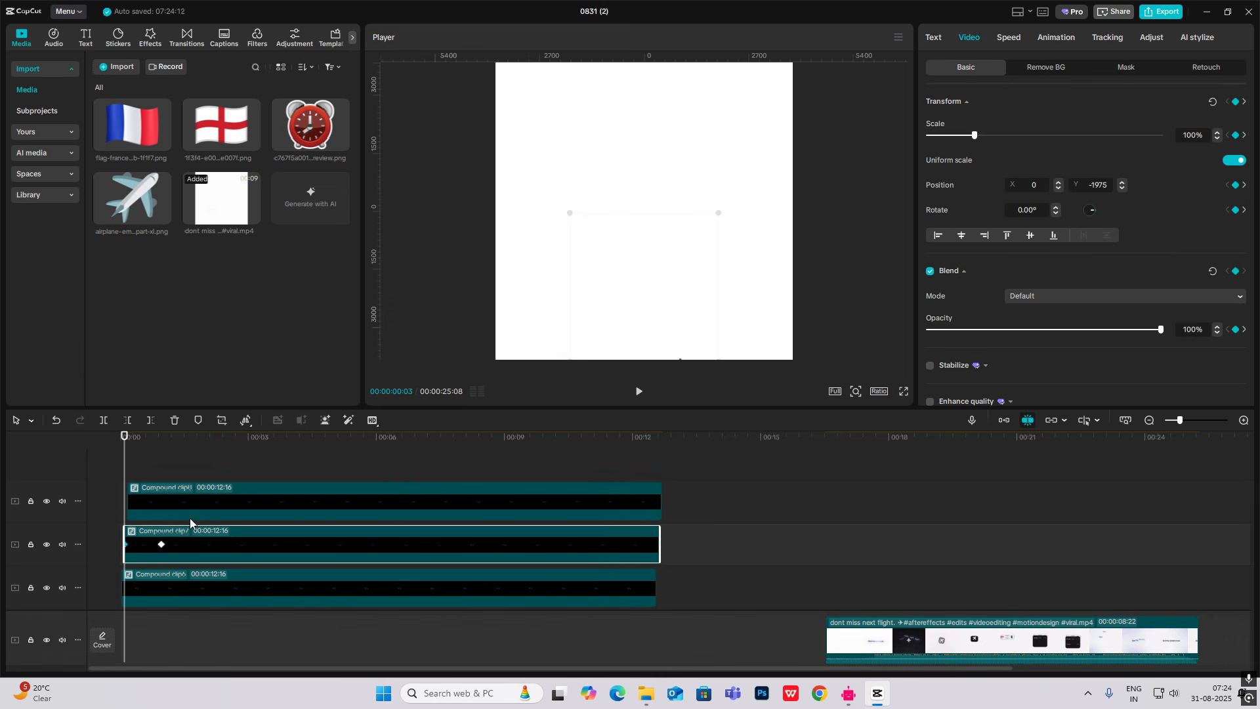
pyautogui.moveTo(1160, 330); pyautogui.dragTo(928, 330)
pyautogui.click(720, 563)
# - Keyframe the opacity of the "flight" compound clip from 0% at its start to 100% at 00:00:00:29
pyautogui.click(197, 501)
pyautogui.click(1235, 270)
pyautogui.moveTo(162, 435); pyautogui.dragTo(127, 436)
pyautogui.moveTo(1160, 329); pyautogui.dragTo(485, 351)
# - Apply the Quad Ease preset curve to the opacity keyframes of the "flight" compound clip
pyautogui.hotkey('alt', 'k')
pyautogui.click(144, 479)
pyautogui.click(818, 556)
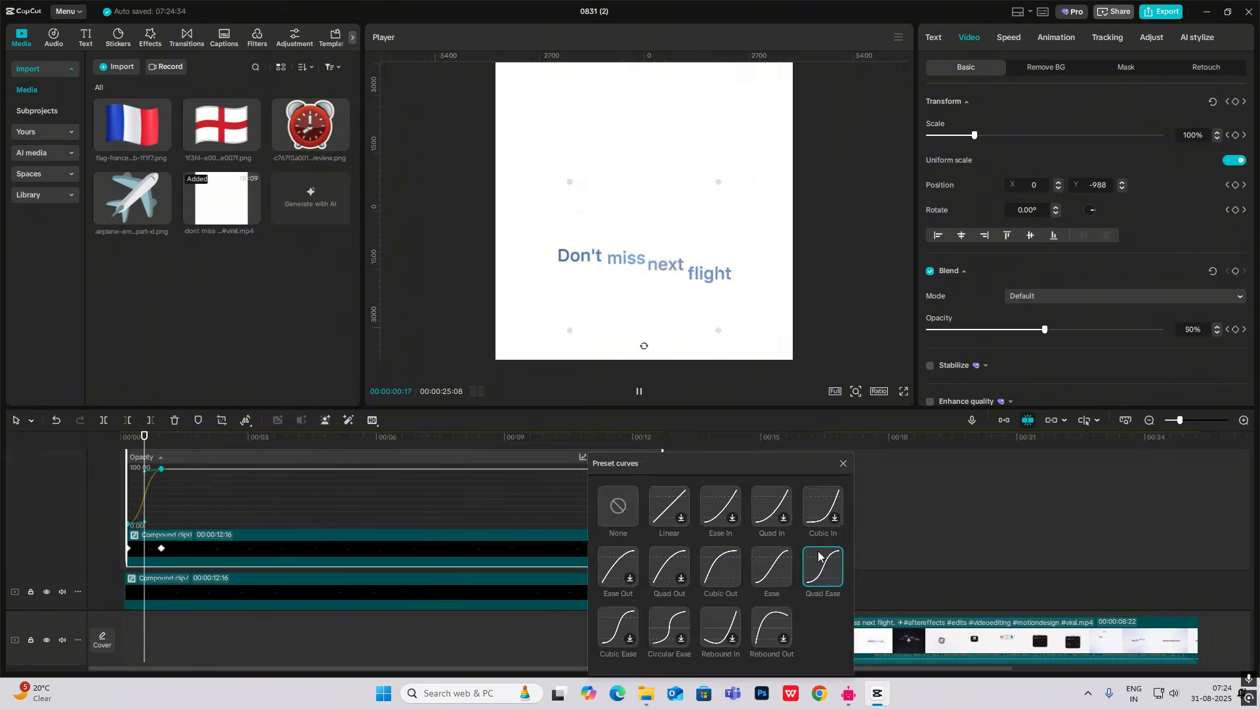
pyautogui.click(819, 551)
# - Add the airplane image above the title clips at the timeline start, nose-up at 17% scale, Y about -958 and rotation about -42.55°
pyautogui.moveTo(820, 551); pyautogui.dragTo(44, 441)
pyautogui.moveTo(116, 219); pyautogui.dragTo(121, 438)
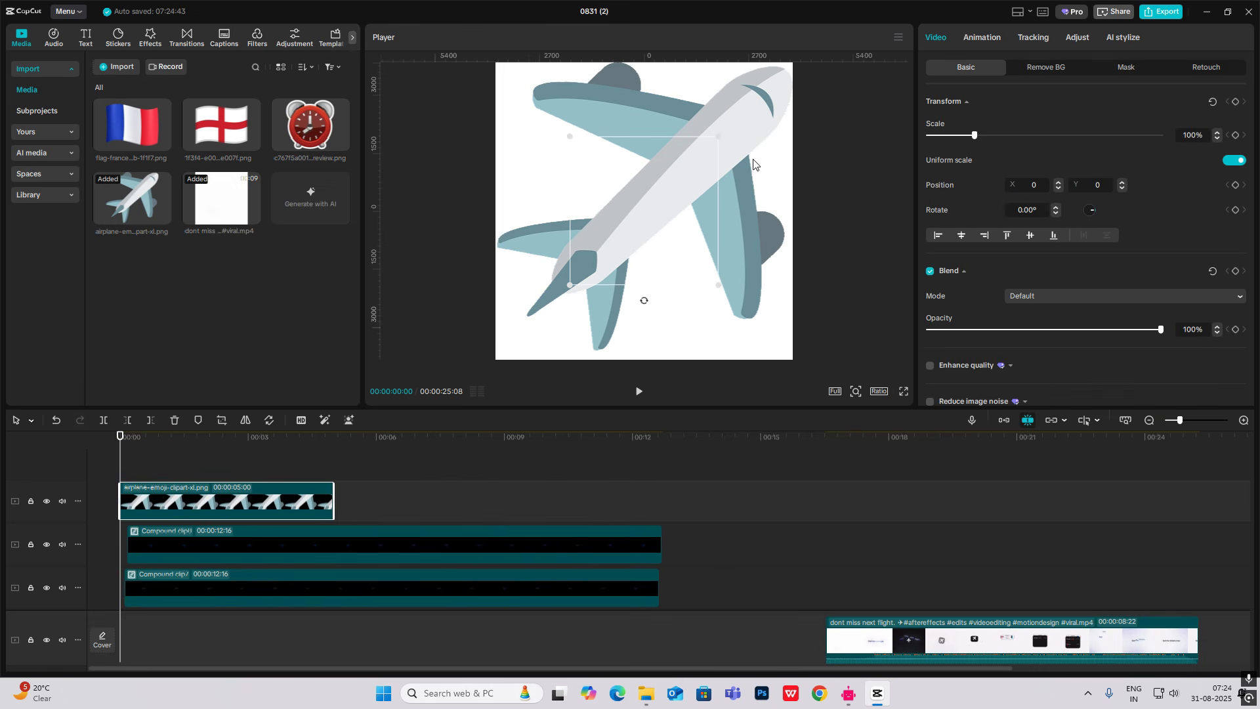
pyautogui.moveTo(976, 136); pyautogui.dragTo(935, 137)
pyautogui.moveTo(643, 240)
pyautogui.mouseDown()
pyautogui.moveTo(673, 246)
pyautogui.moveTo(652, 303)
pyautogui.moveTo(650, 256)
pyautogui.mouseUp()
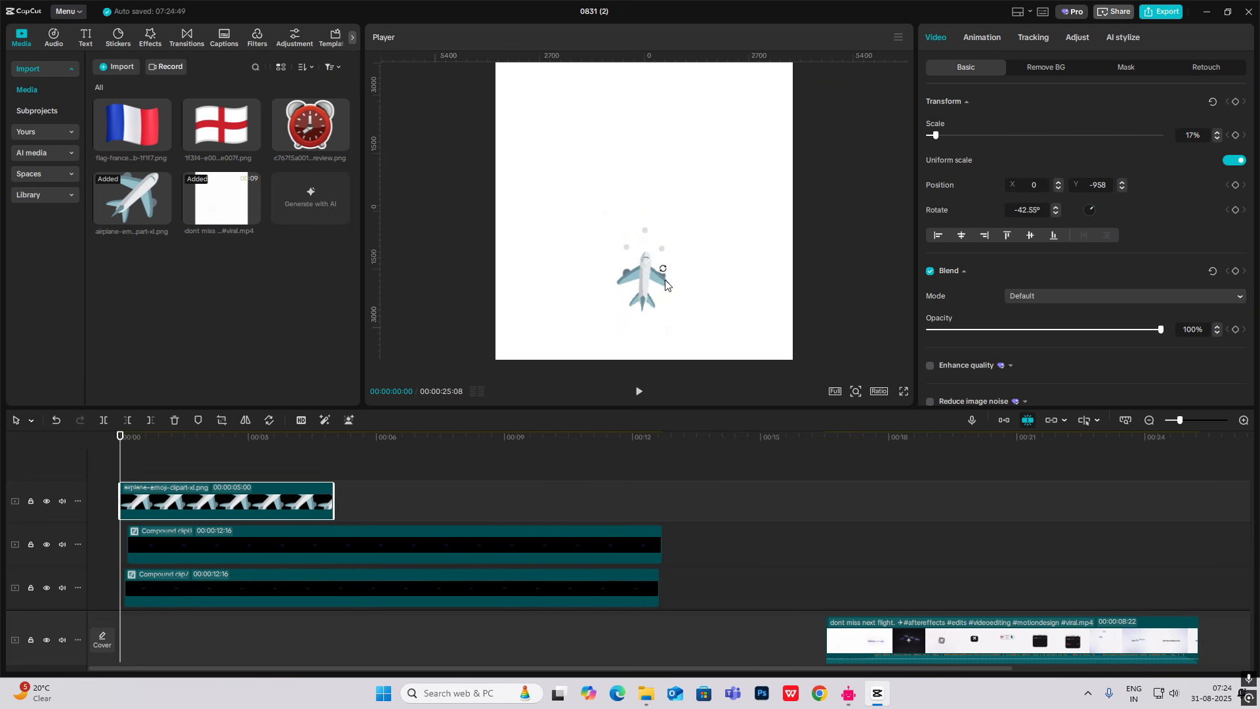
# - Reduce the scale of the airplane image to 10%
pyautogui.click(640, 285)
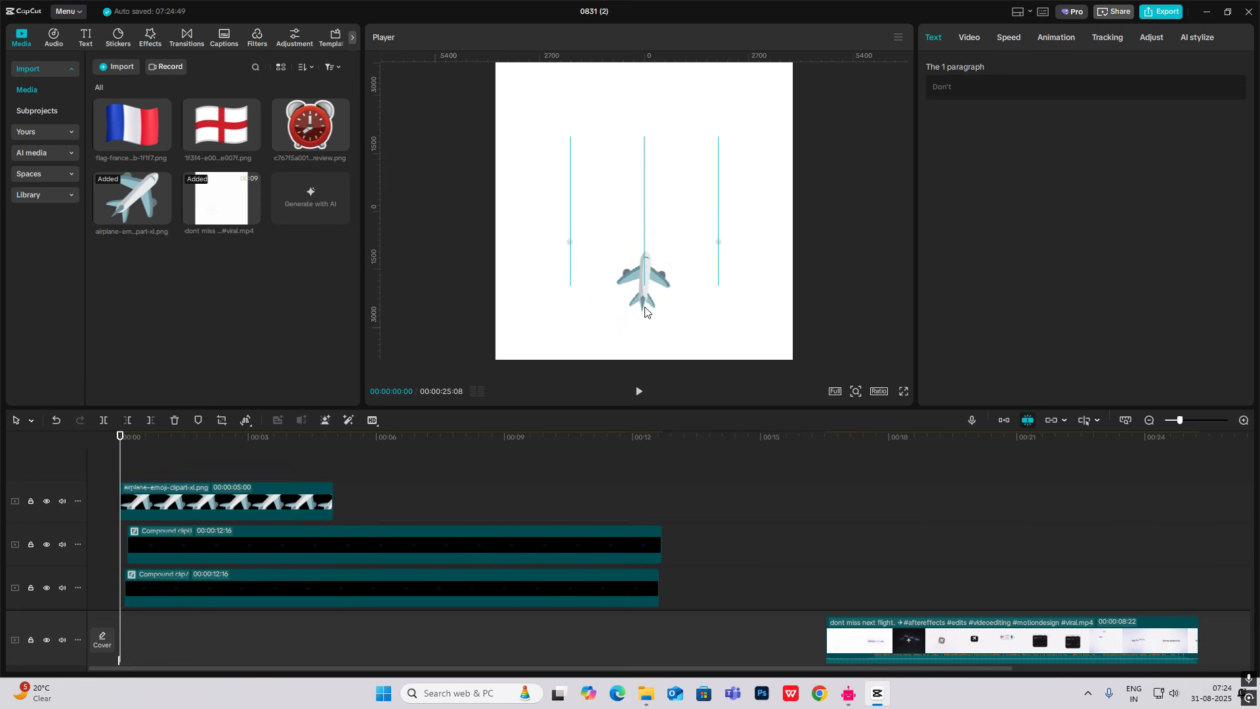
pyautogui.click(253, 506)
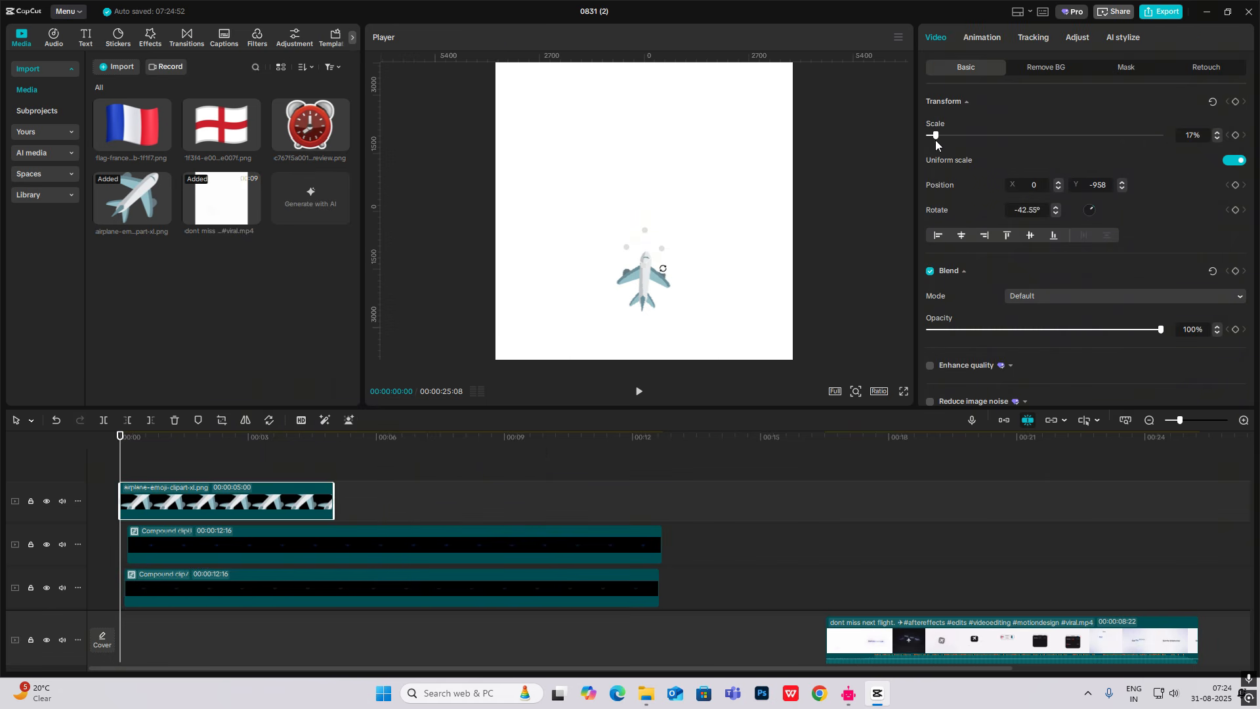
pyautogui.moveTo(934, 137); pyautogui.dragTo(931, 137)
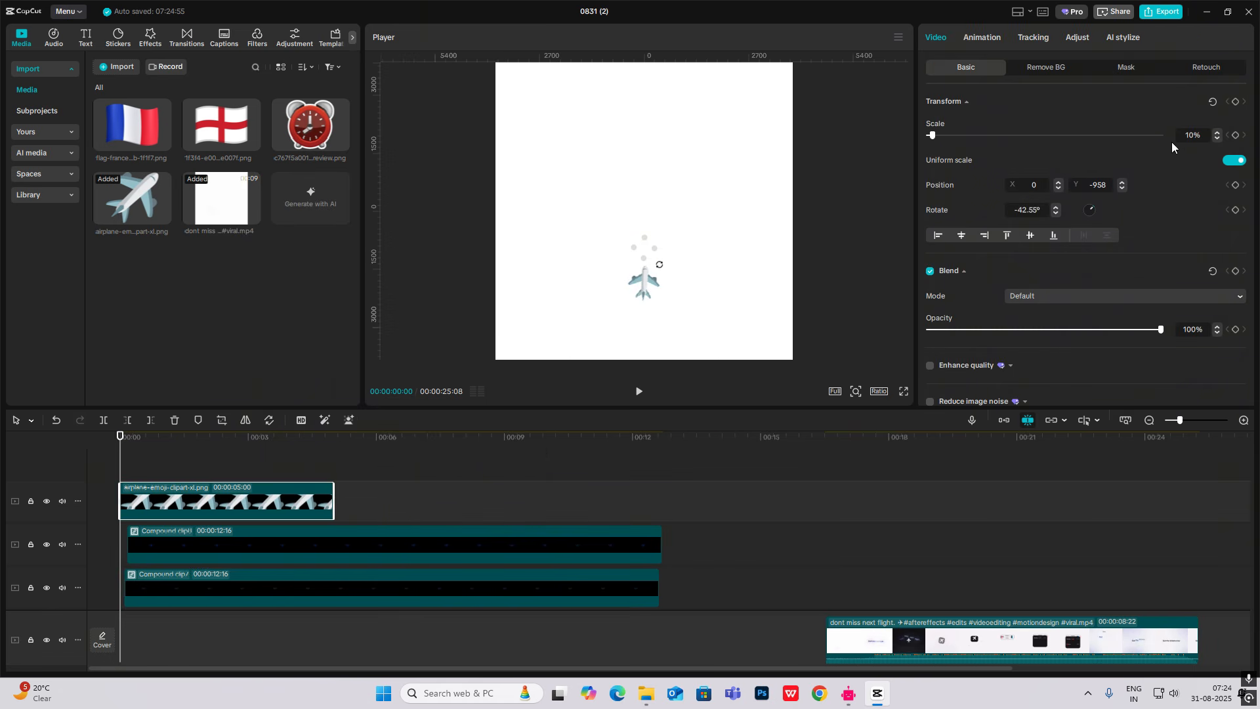
# - Enlarge the airplane to 14%, move it below the frame at Y about -2365, and start its clip at 00:00:01:01
pyautogui.click(643, 330)
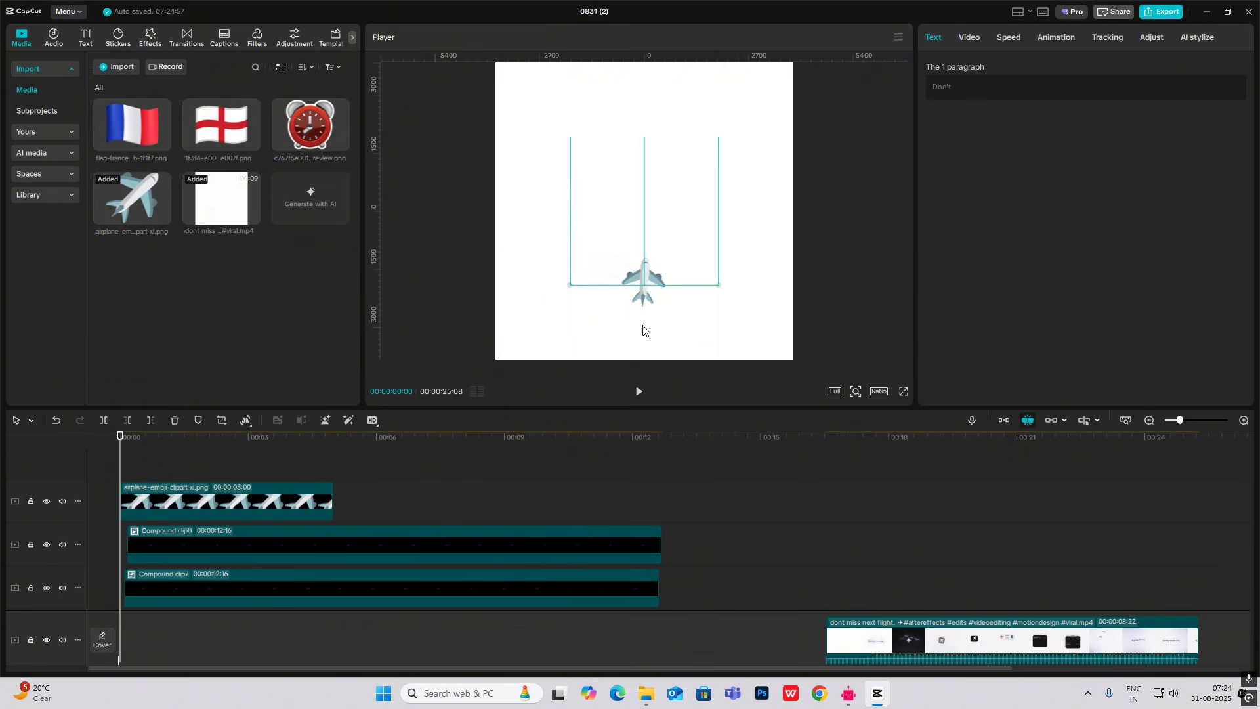
pyautogui.click(265, 491)
pyautogui.moveTo(647, 284); pyautogui.dragTo(644, 306)
pyautogui.click(126, 475)
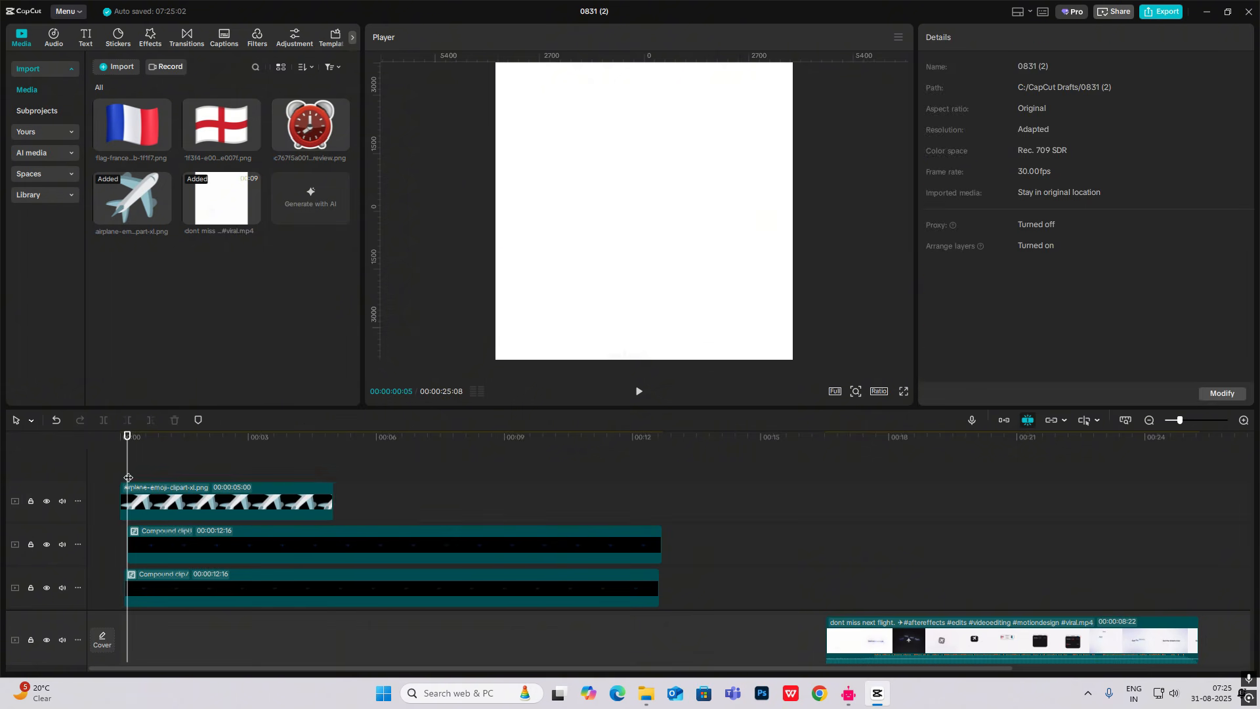
pyautogui.moveTo(126, 476); pyautogui.dragTo(165, 484)
pyautogui.moveTo(172, 500); pyautogui.dragTo(217, 506)
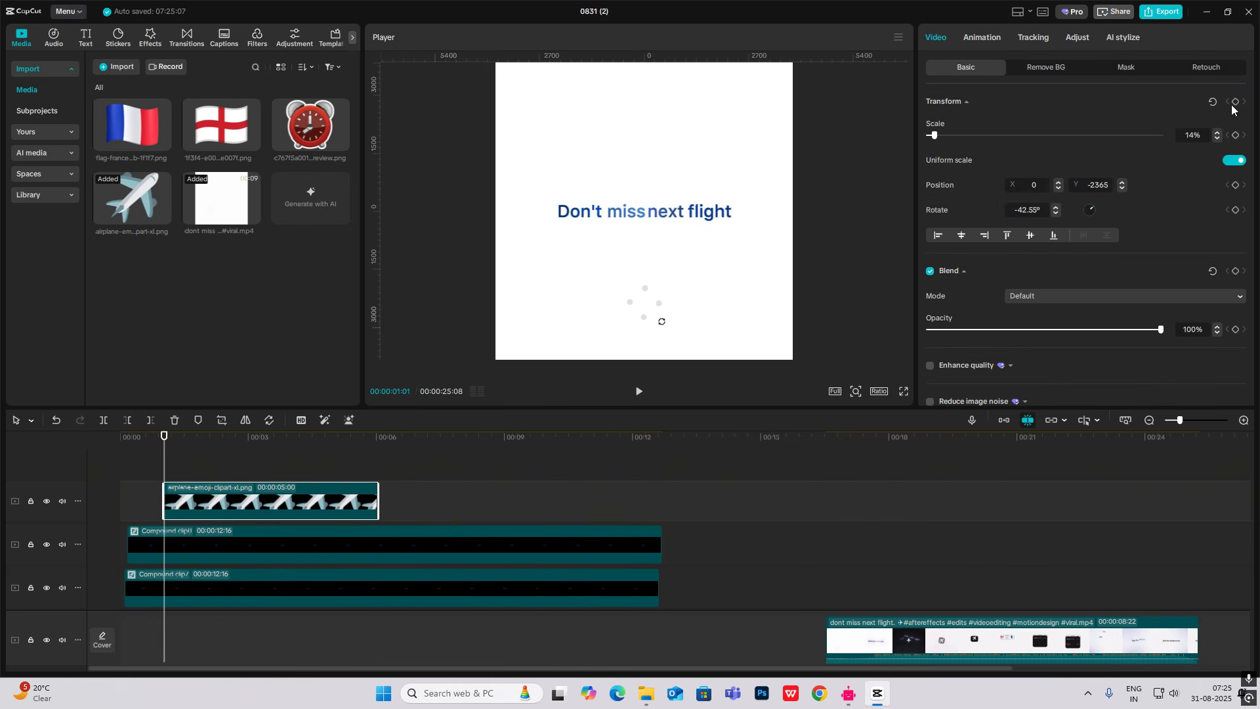
# - Keyframe the airplane's transform at its clip start, and raise it over the words to Y about -93 at 00:00:03:06
pyautogui.click(1233, 104)
pyautogui.click(190, 475)
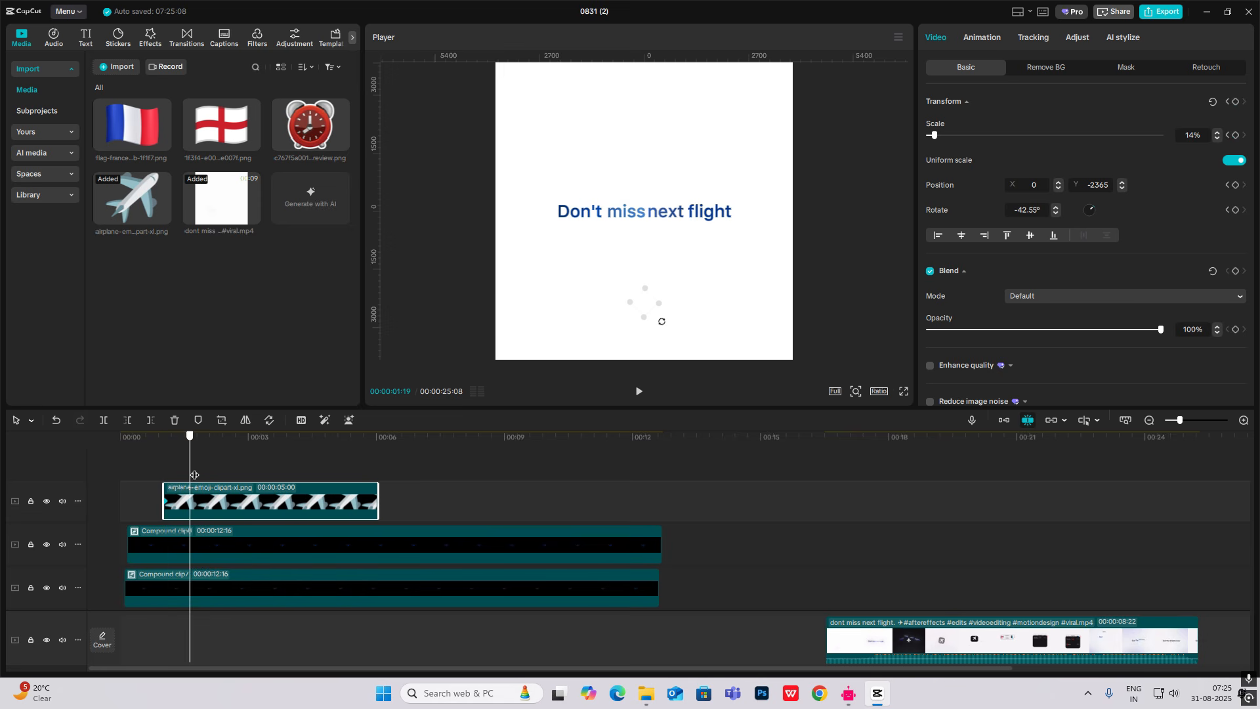
pyautogui.moveTo(194, 474); pyautogui.dragTo(256, 479)
pyautogui.scroll(-2, 645, 218)
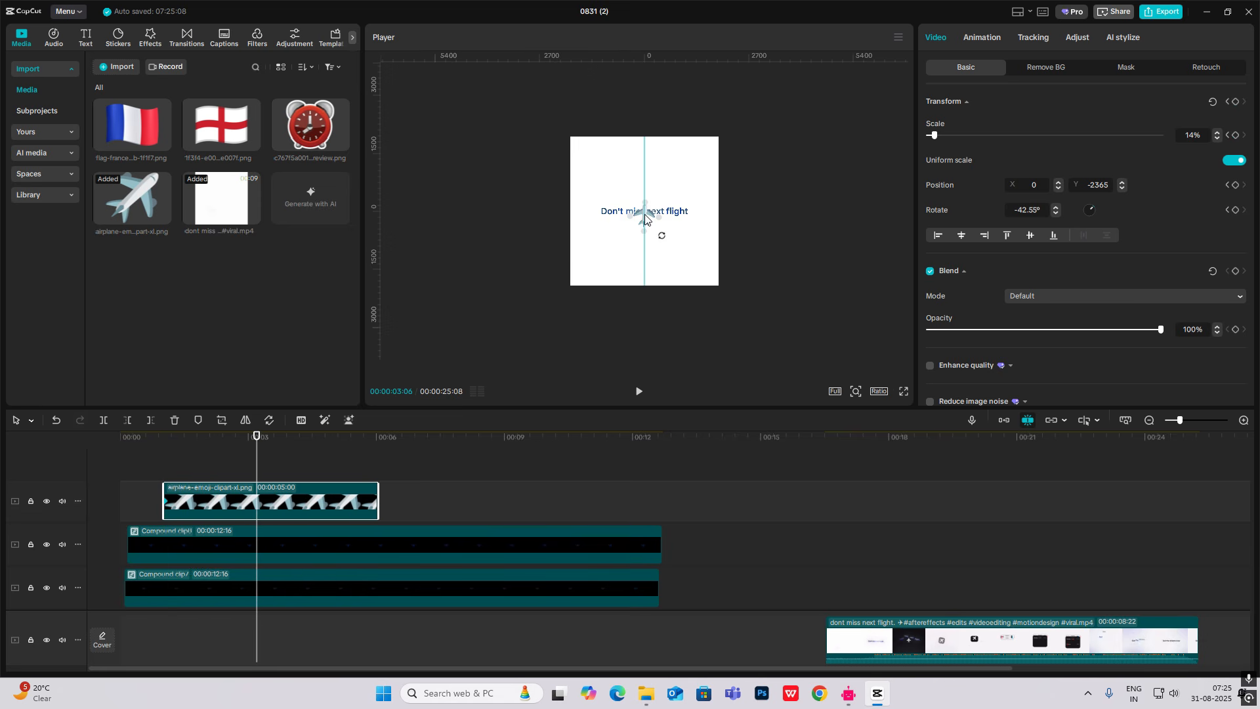
pyautogui.moveTo(645, 219); pyautogui.dragTo(644, 216)
pyautogui.click(855, 391)
pyautogui.click(830, 413)
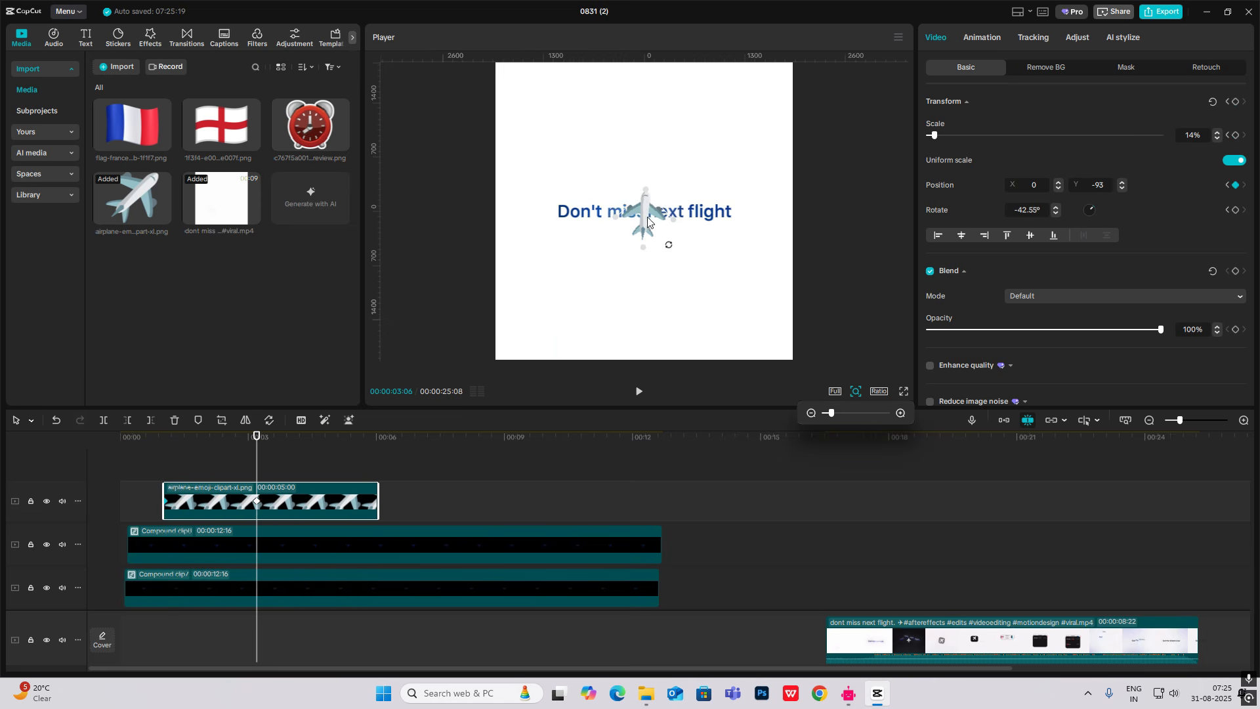
# - Apply the Quad Ease preset curve to the airplane's Y position keyframes
pyautogui.click(372, 513)
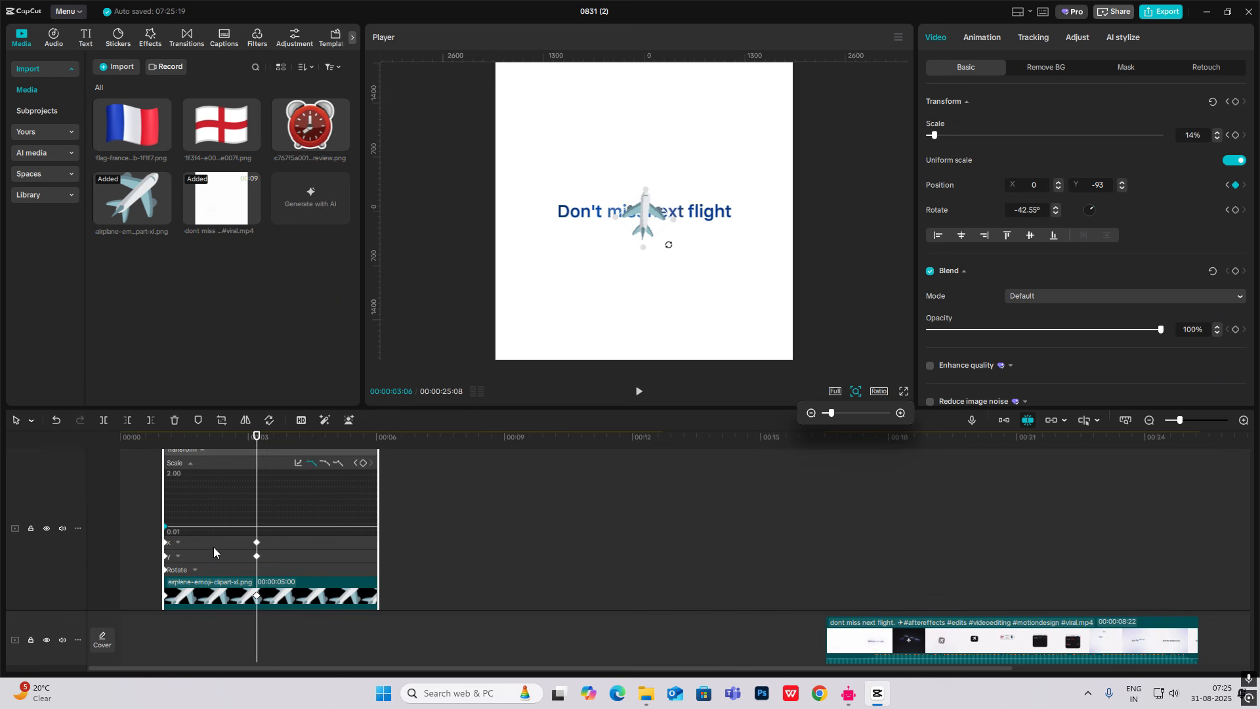
pyautogui.click(214, 556)
pyautogui.click(299, 491)
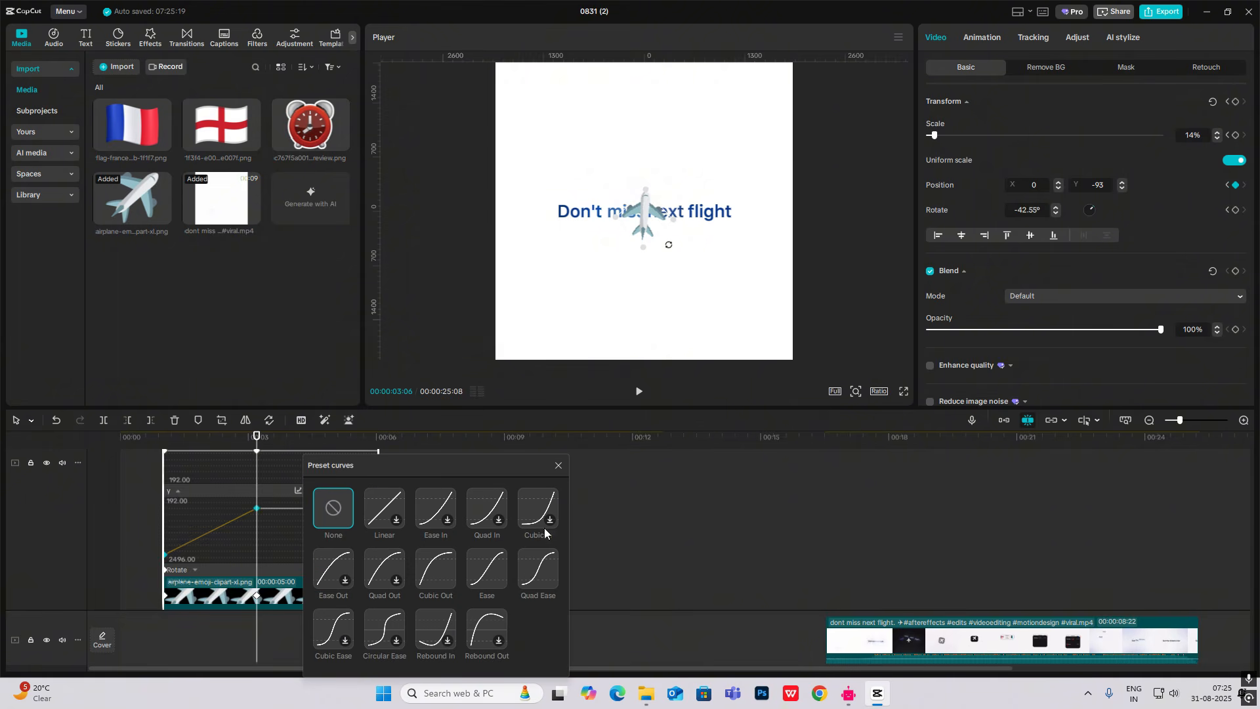
pyautogui.click(538, 579)
pyautogui.click(558, 465)
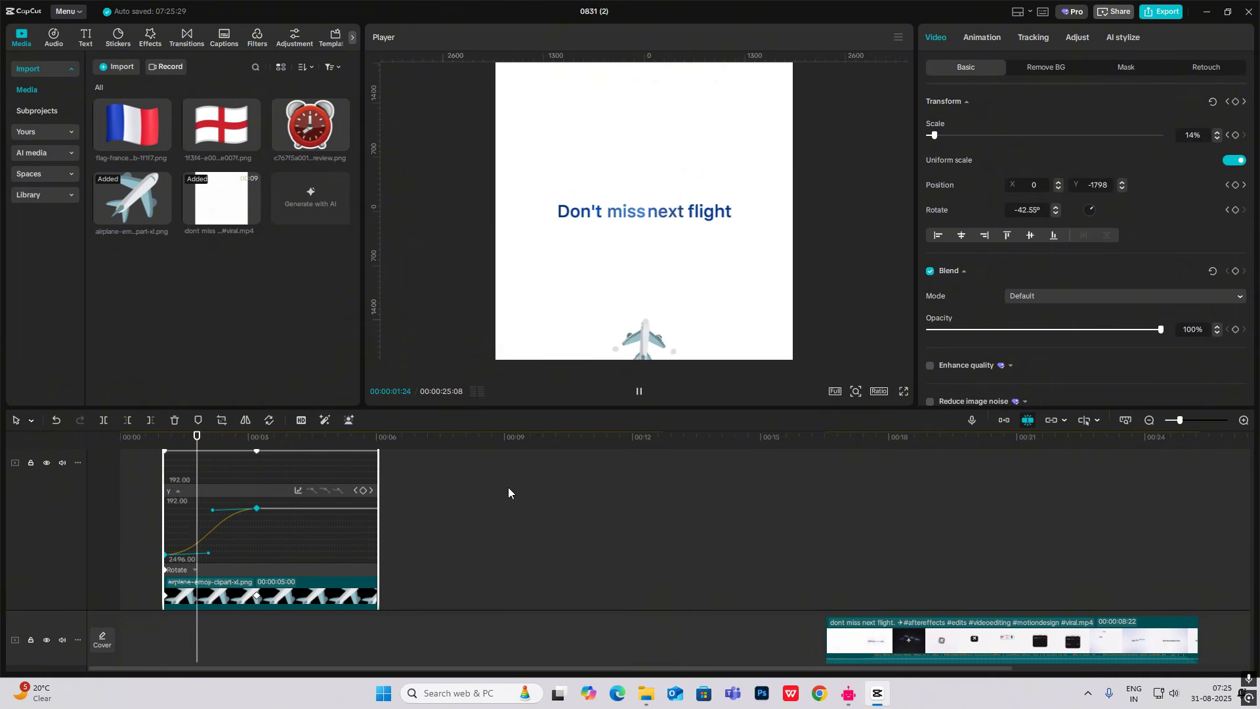
# - Lengthen both handles of the airplane's Y position curve for a sharper ease, and bring its end keyframe forward to 00:00:02:03
pyautogui.click(1242, 420)
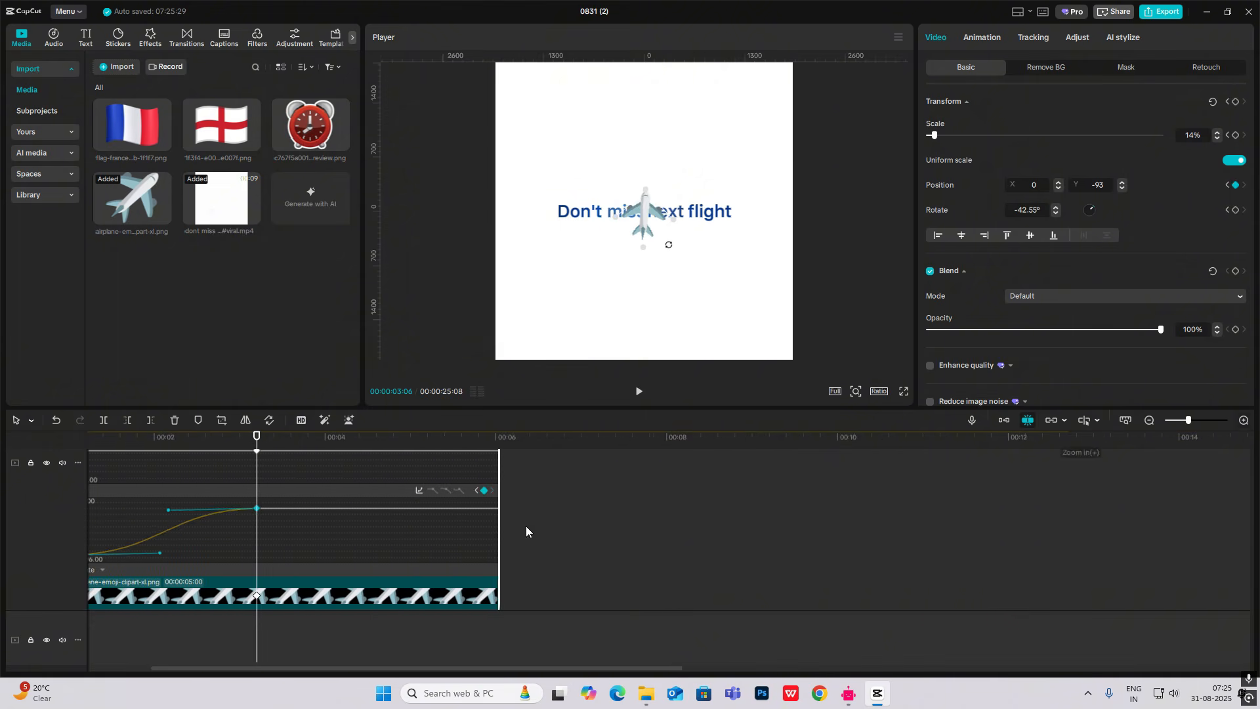
pyautogui.moveTo(254, 439)
pyautogui.mouseDown()
pyautogui.moveTo(197, 440)
pyautogui.moveTo(254, 439)
pyautogui.mouseUp()
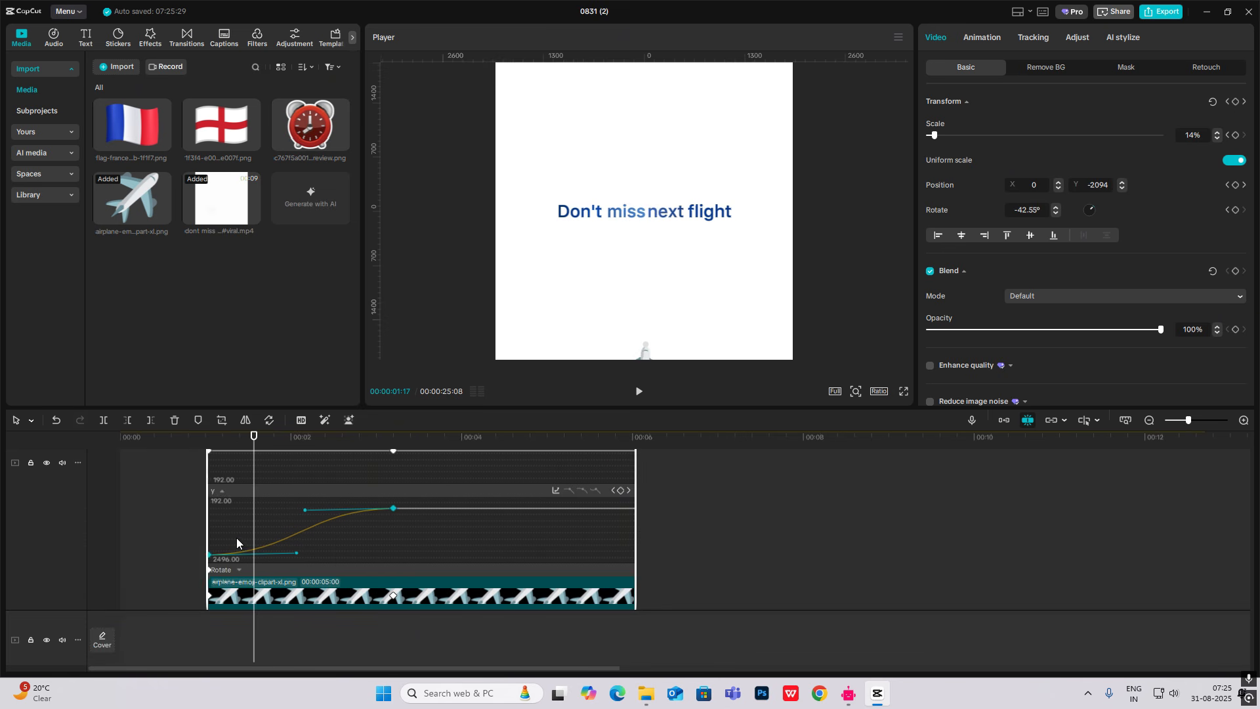
pyautogui.moveTo(231, 537); pyautogui.dragTo(195, 564)
pyautogui.moveTo(295, 554); pyautogui.dragTo(312, 554)
pyautogui.click(405, 500)
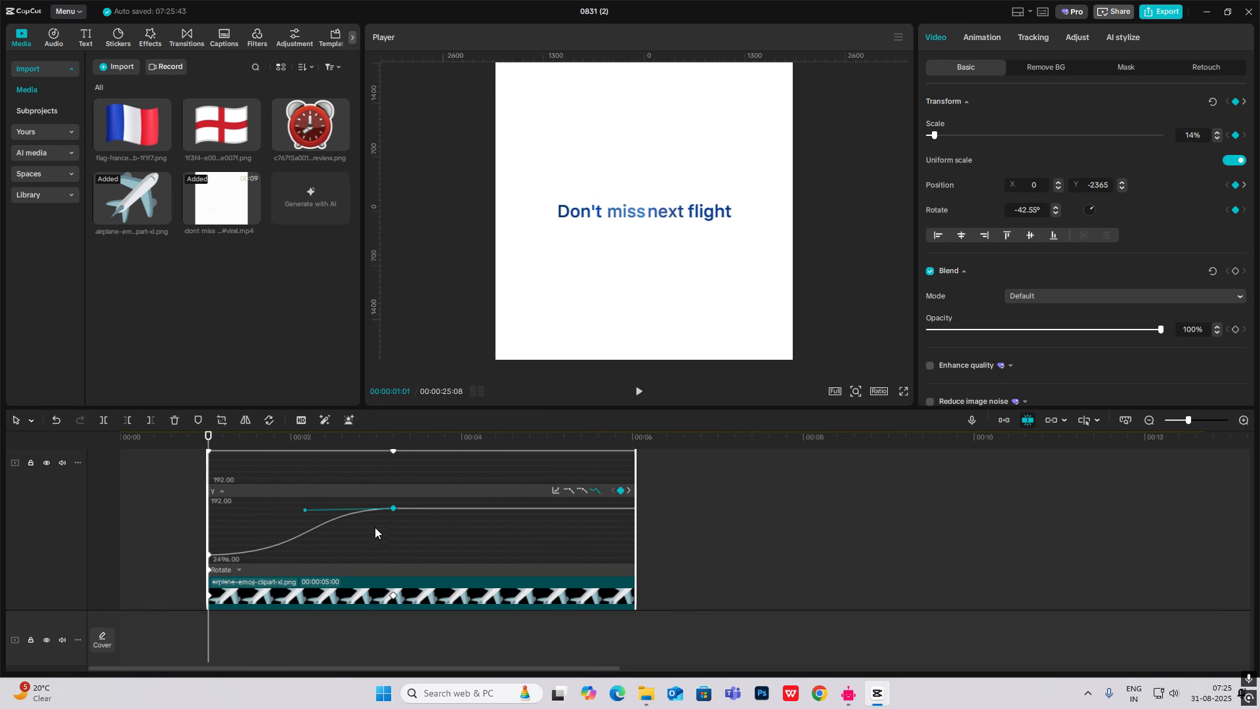
pyautogui.moveTo(305, 510); pyautogui.dragTo(354, 510)
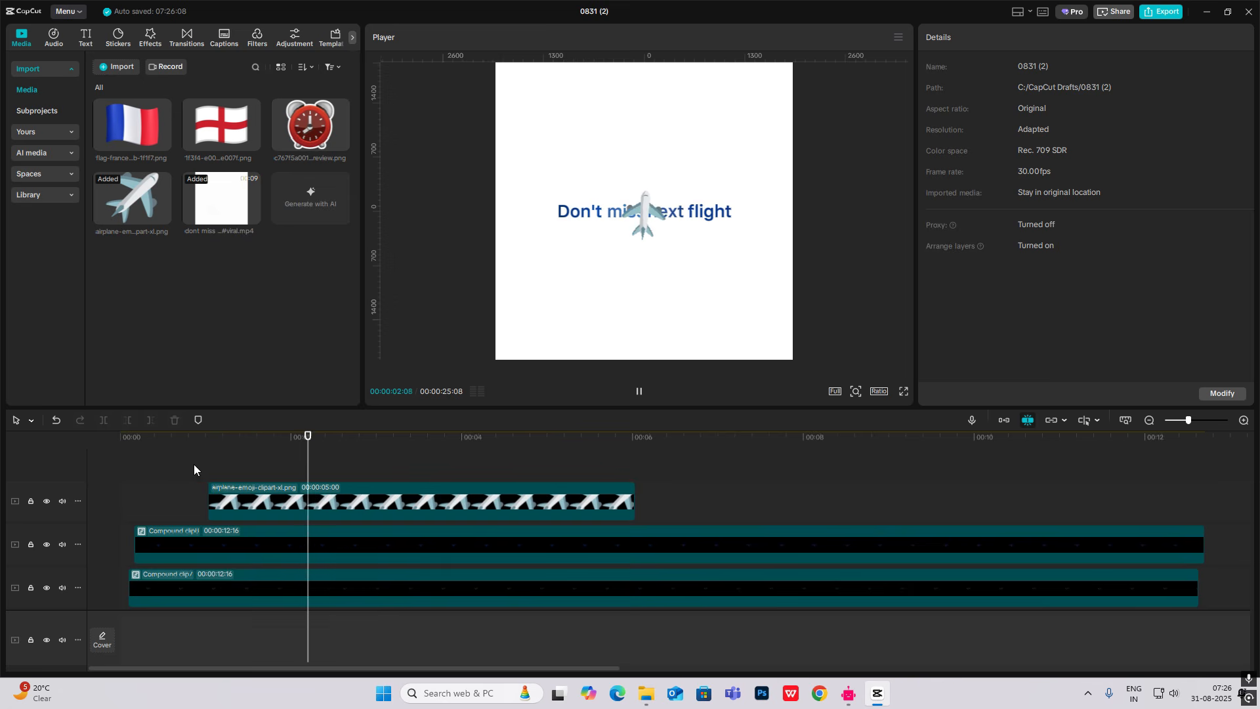
# - Replay the airplane's rise and readjust the handles of its Y position curve into a steeper S-shape
pyautogui.press('space')
pyautogui.moveTo(250, 464); pyautogui.dragTo(209, 475)
pyautogui.click(240, 502)
pyautogui.press('space')
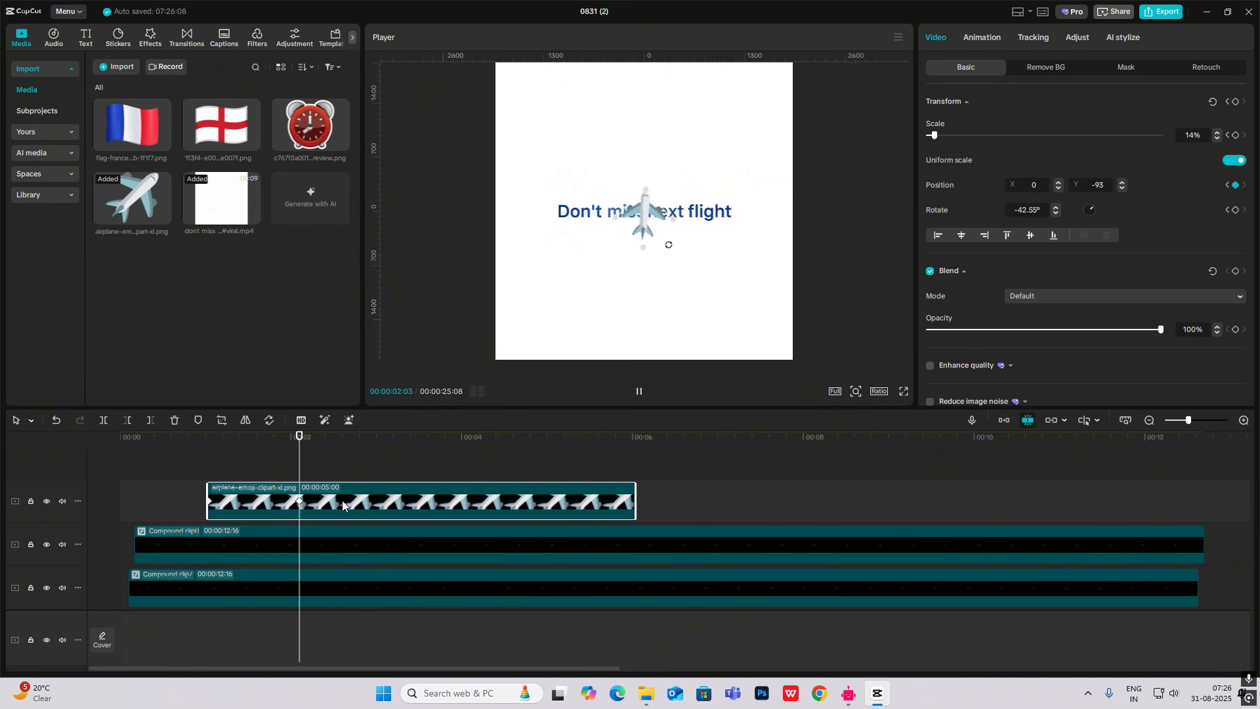
pyautogui.click(299, 501)
pyautogui.click(264, 507)
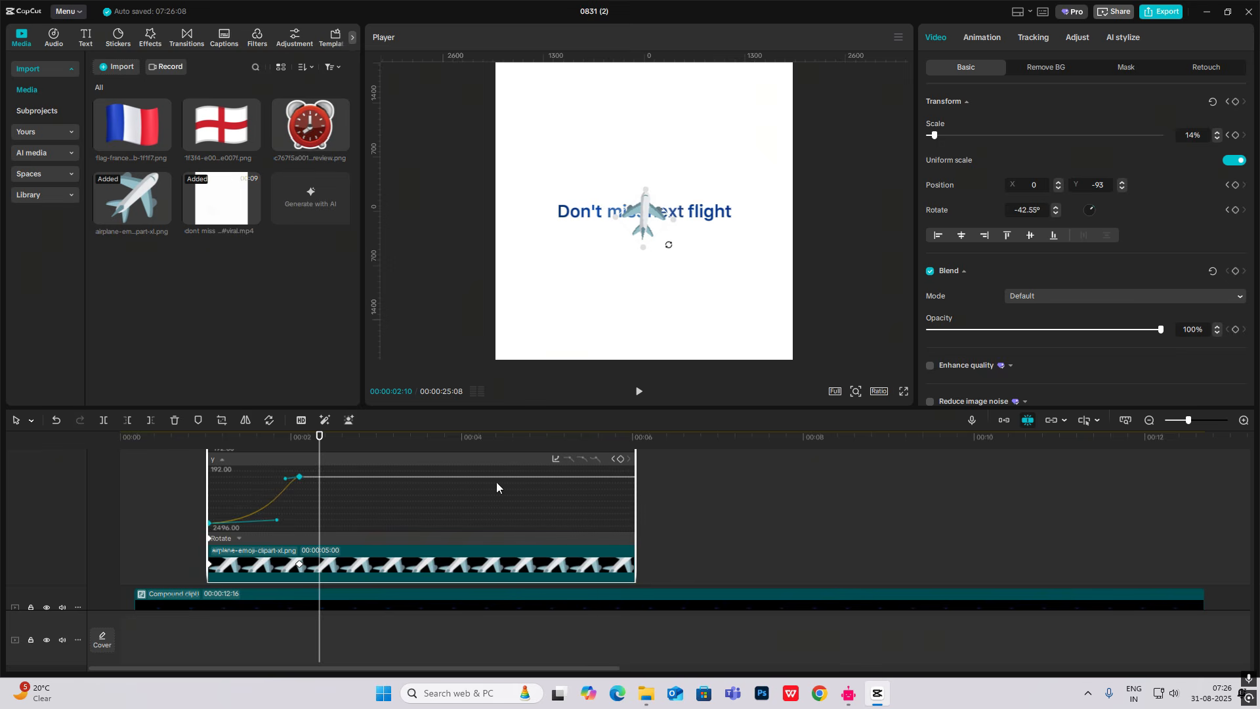
pyautogui.moveTo(276, 521); pyautogui.dragTo(281, 521)
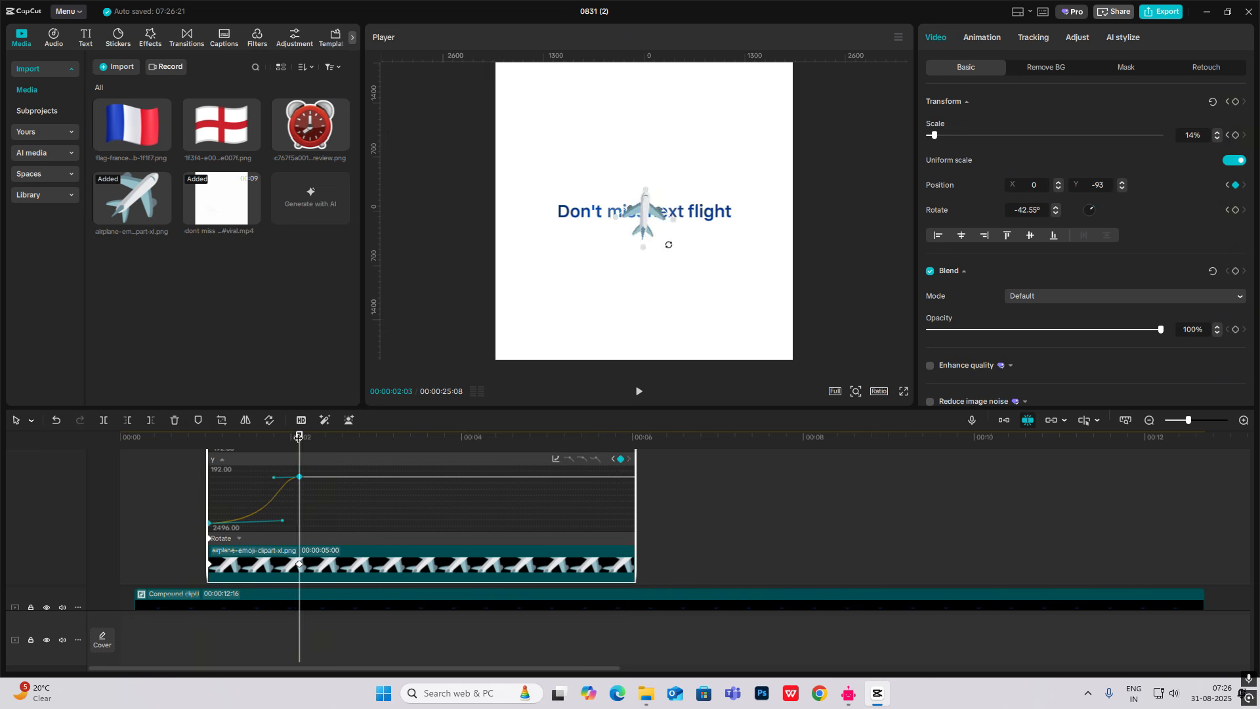
# - Play back the airplane's rise to check the eased motion, and close its keyframe graph
pyautogui.moveTo(300, 437); pyautogui.dragTo(232, 437)
pyautogui.press('space')
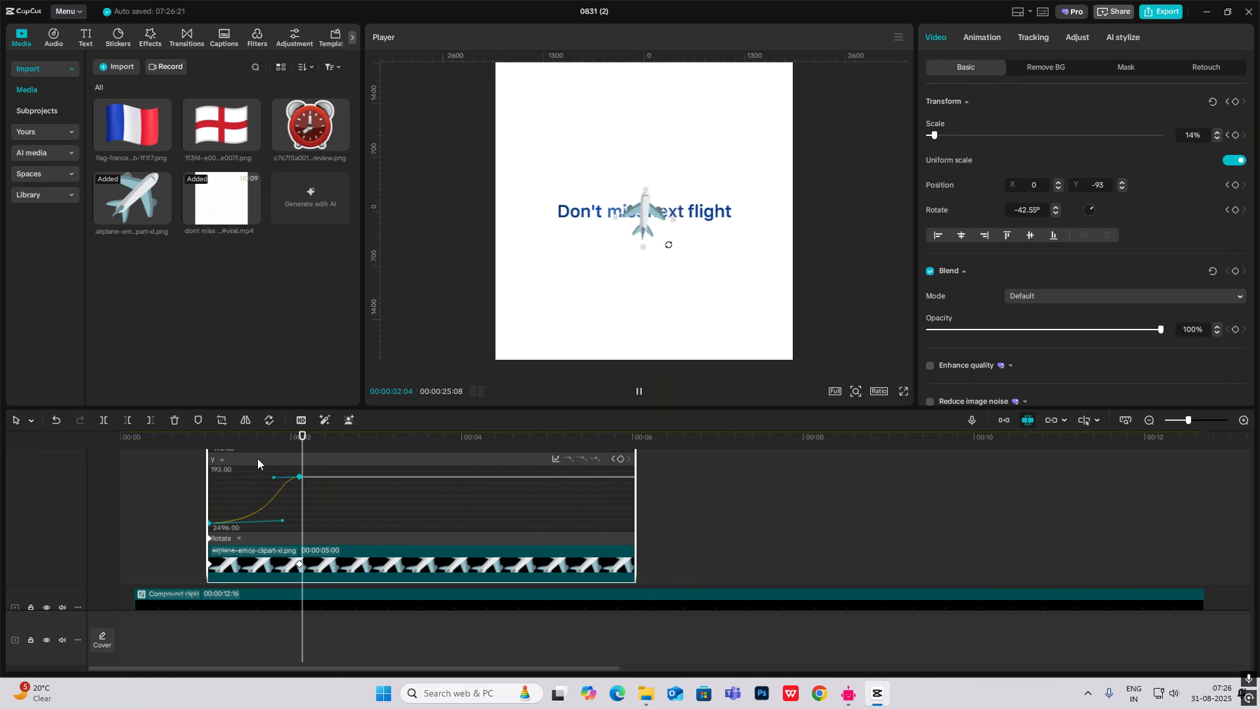
pyautogui.press('space')
pyautogui.moveTo(319, 442); pyautogui.dragTo(214, 460)
pyautogui.press('space')
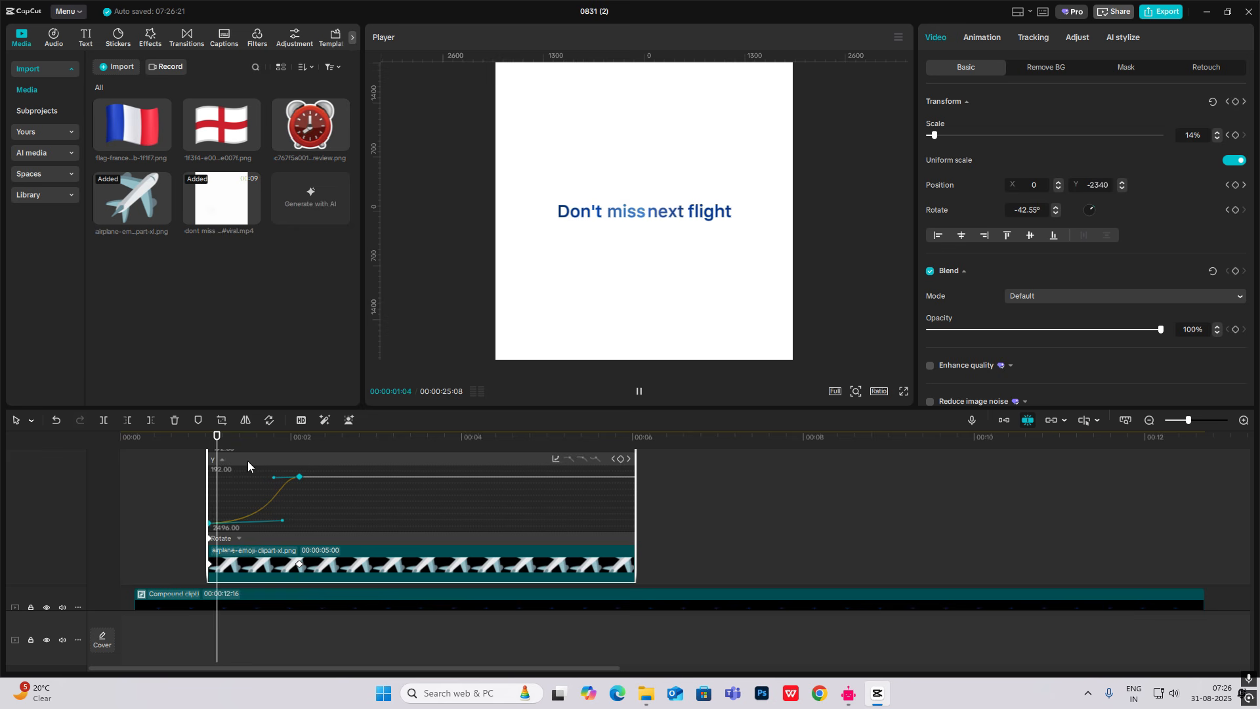
pyautogui.press('space')
pyautogui.hotkey('alt', 'k')
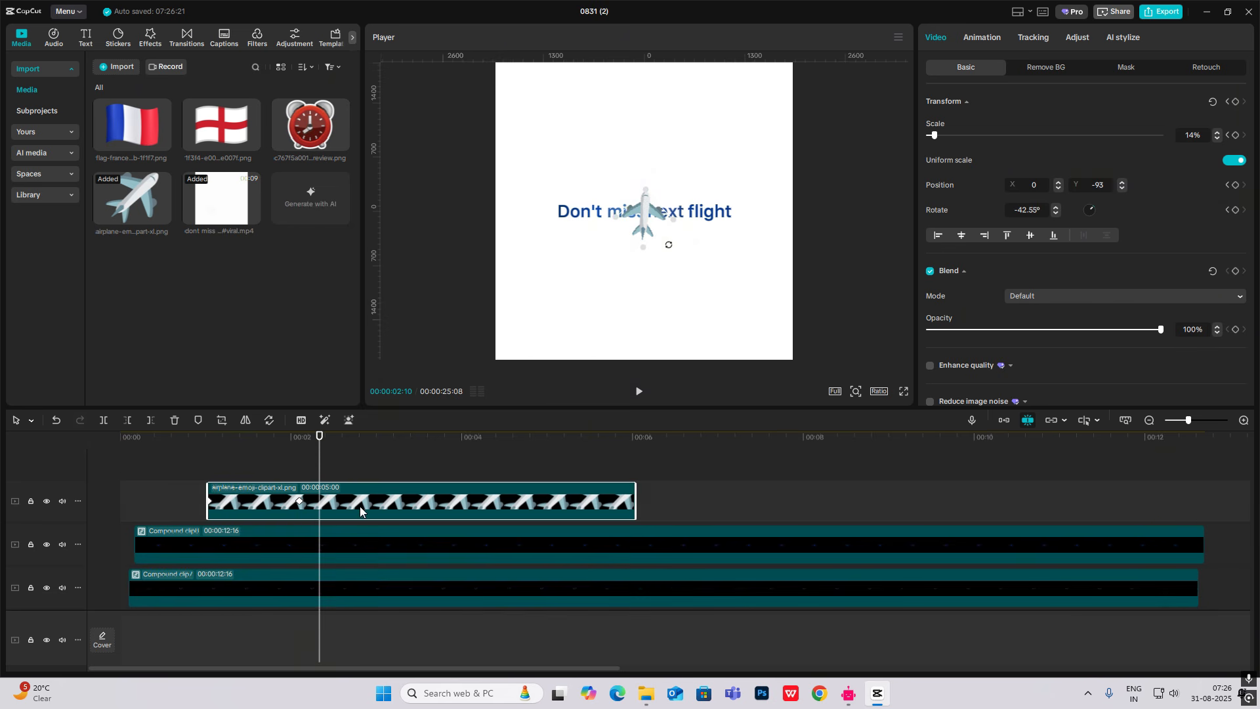
# - Add a transform keyframe to the "Don't" compound clip at 00:00:01:26, just before the airplane reaches the words
pyautogui.click(224, 468)
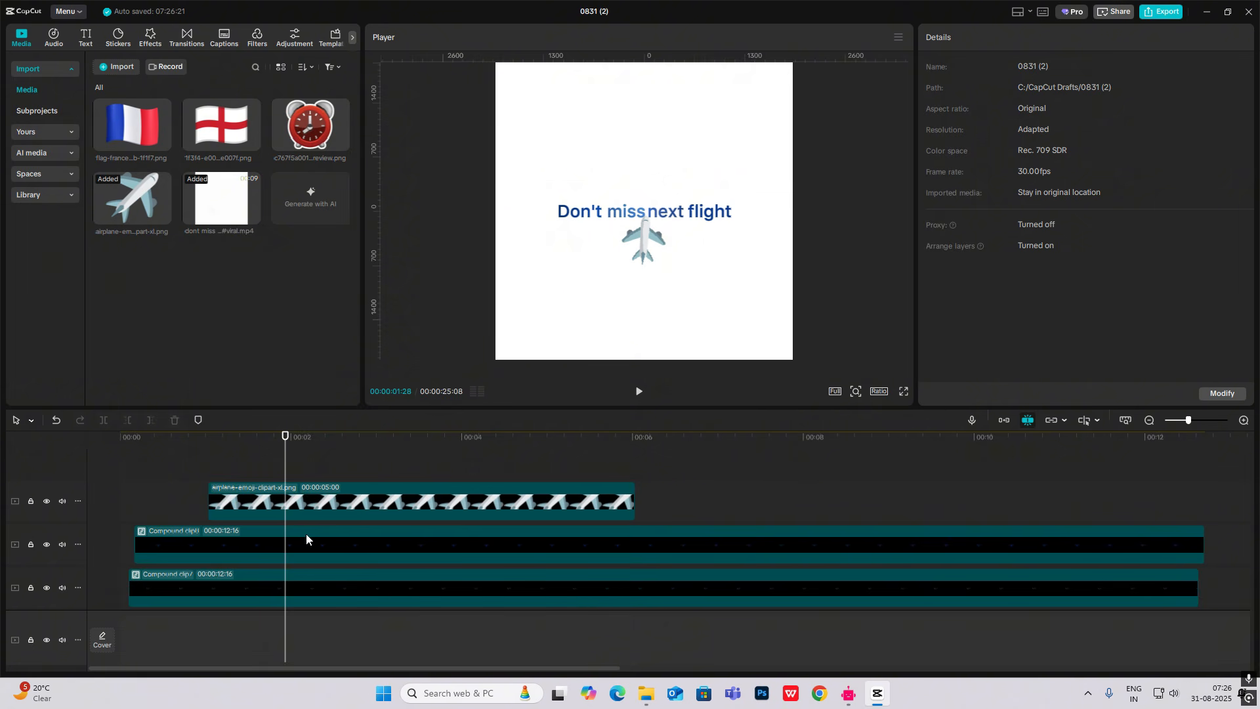
pyautogui.scroll(-4, 324, 558)
pyautogui.click(322, 561)
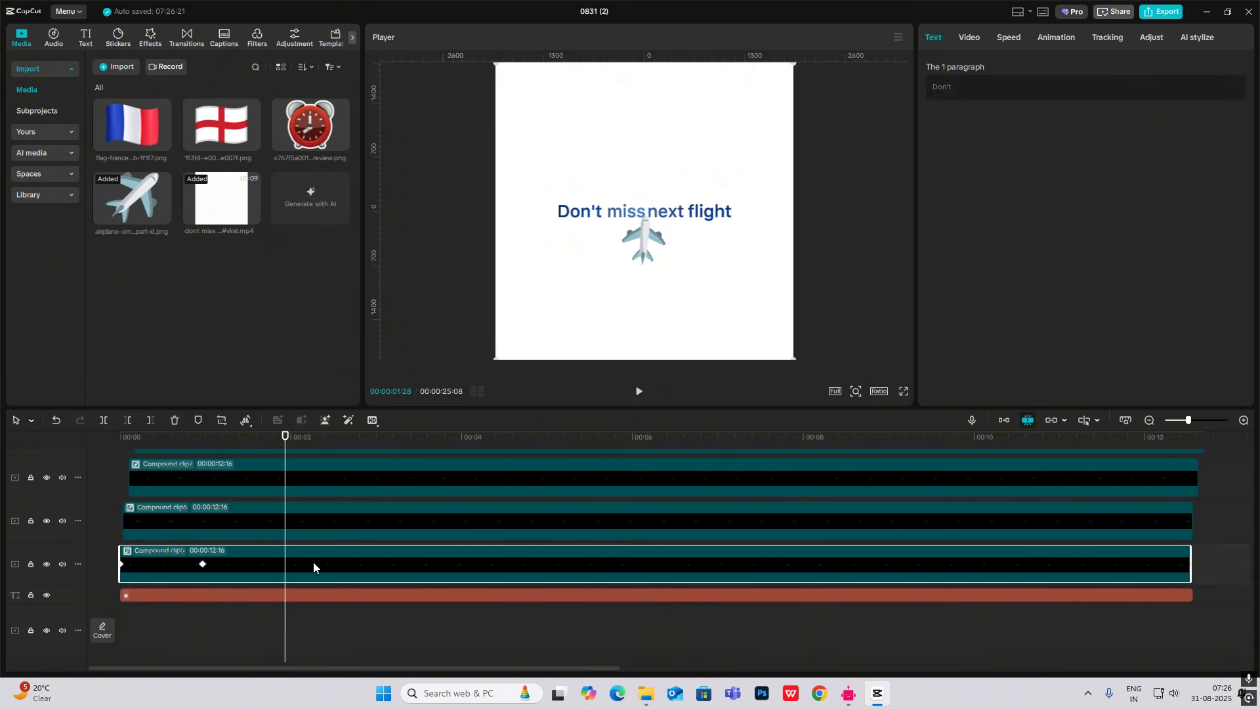
pyautogui.click(969, 40)
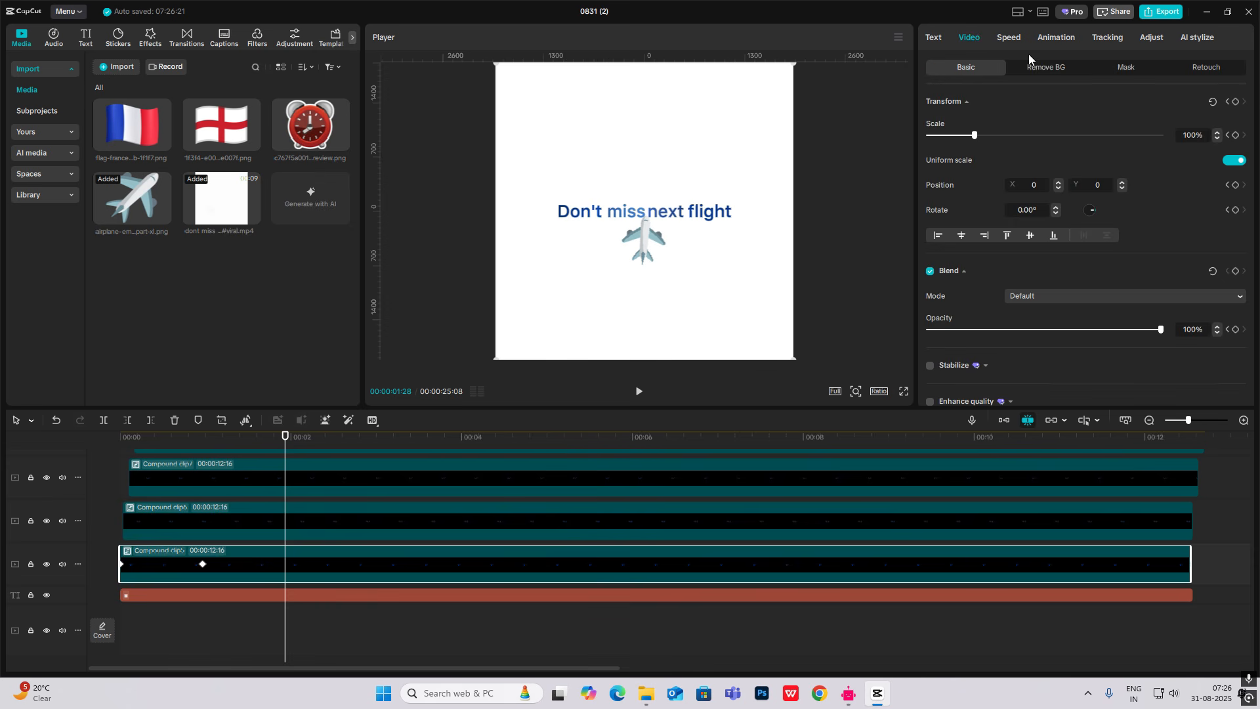
pyautogui.click(1235, 102)
pyautogui.moveTo(286, 446); pyautogui.dragTo(280, 446)
# - Add transform keyframes at 00:00:01:26 to the "miss", "next" and "flight" compound clips
pyautogui.click(292, 518)
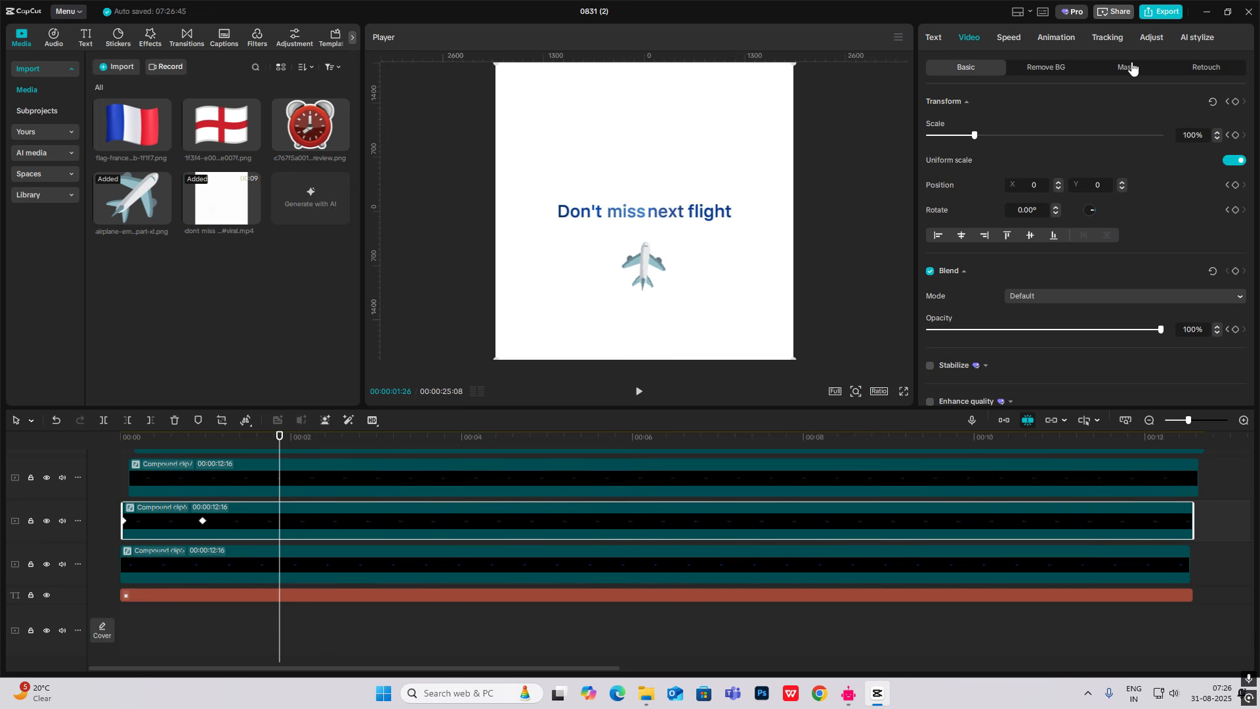
pyautogui.click(1236, 101)
pyautogui.click(299, 489)
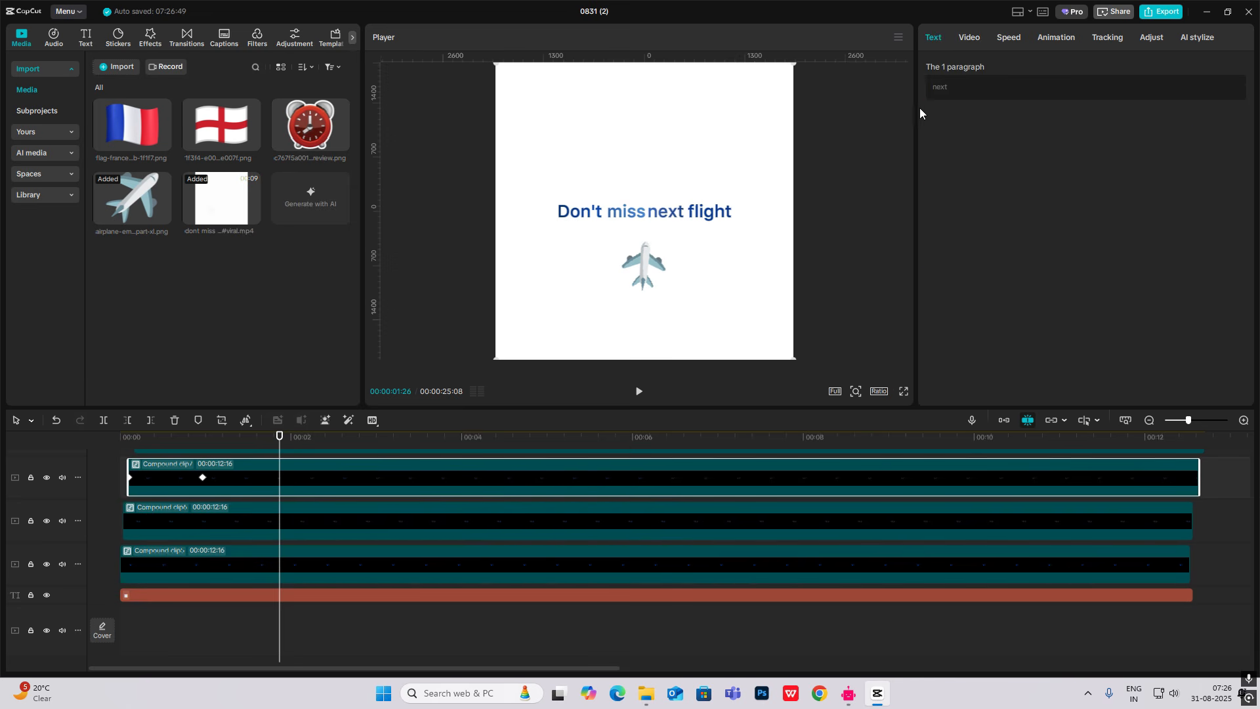
pyautogui.click(978, 43)
pyautogui.scroll(-1, 296, 518)
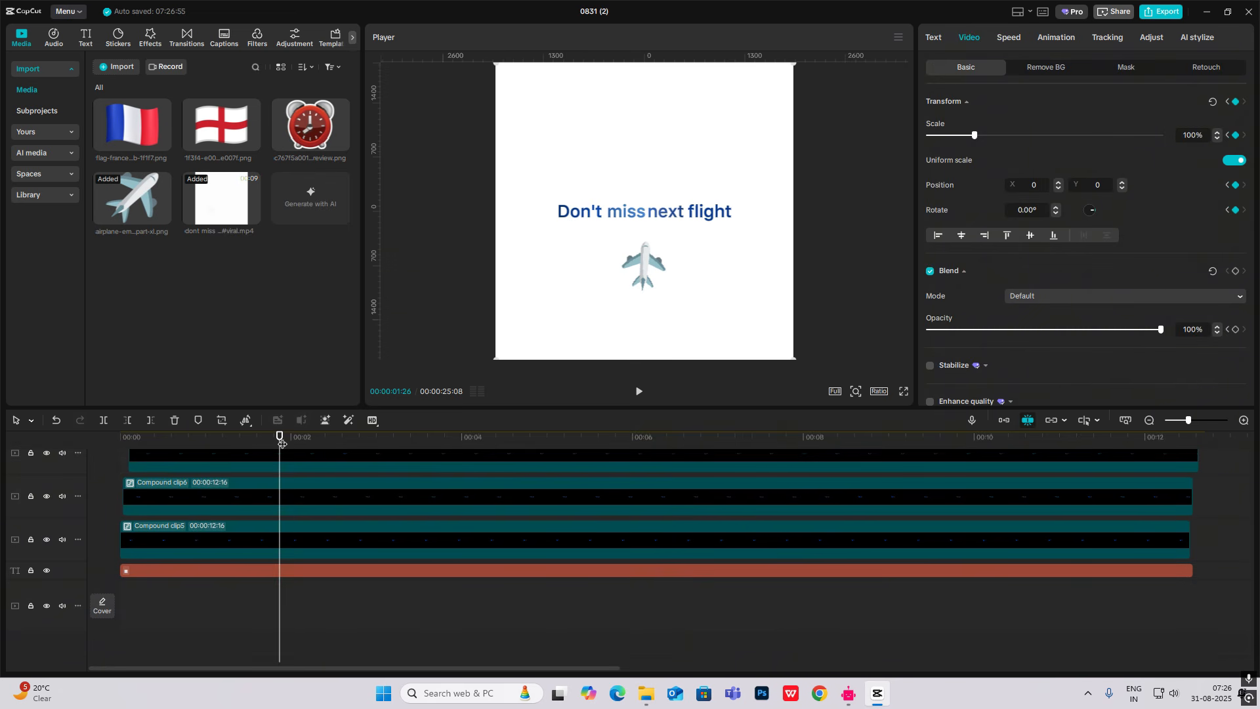
# - At 00:00:02:06, move the word "Don't" up and to the left, and tilt it counterclockwise away from the airplane
pyautogui.moveTo(282, 443); pyautogui.dragTo(308, 444)
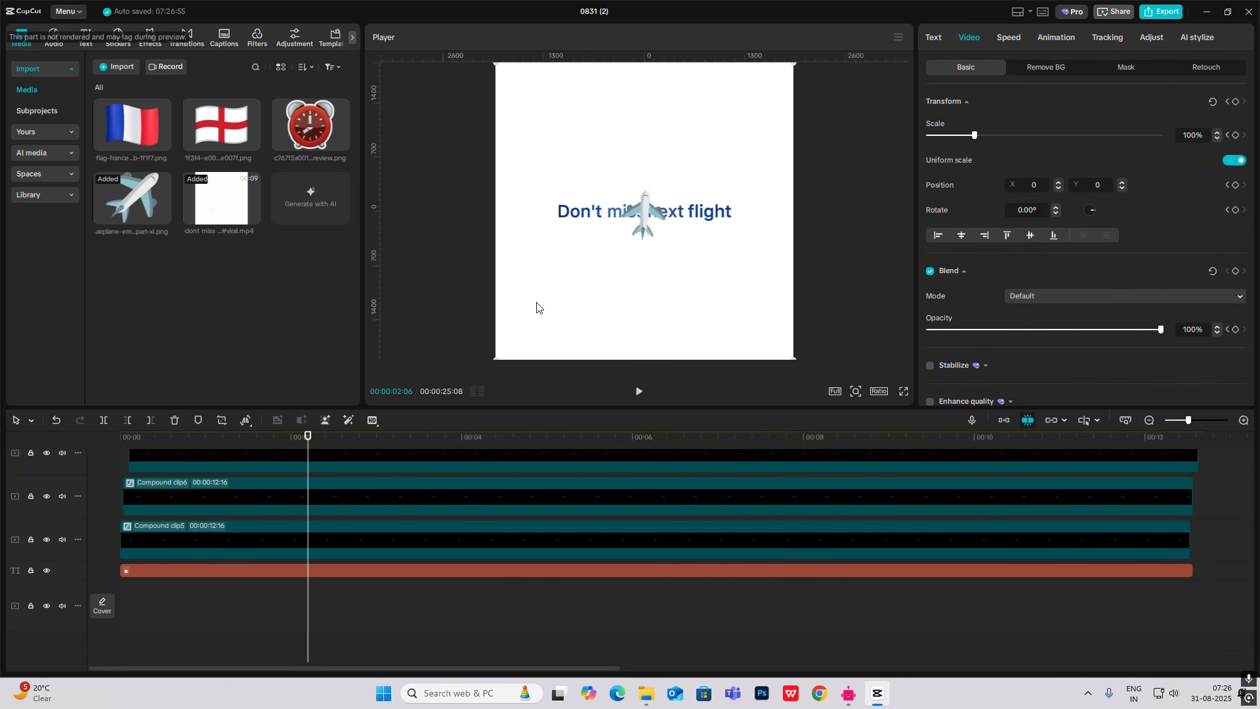
pyautogui.click(335, 532)
pyautogui.moveTo(599, 227); pyautogui.dragTo(583, 190)
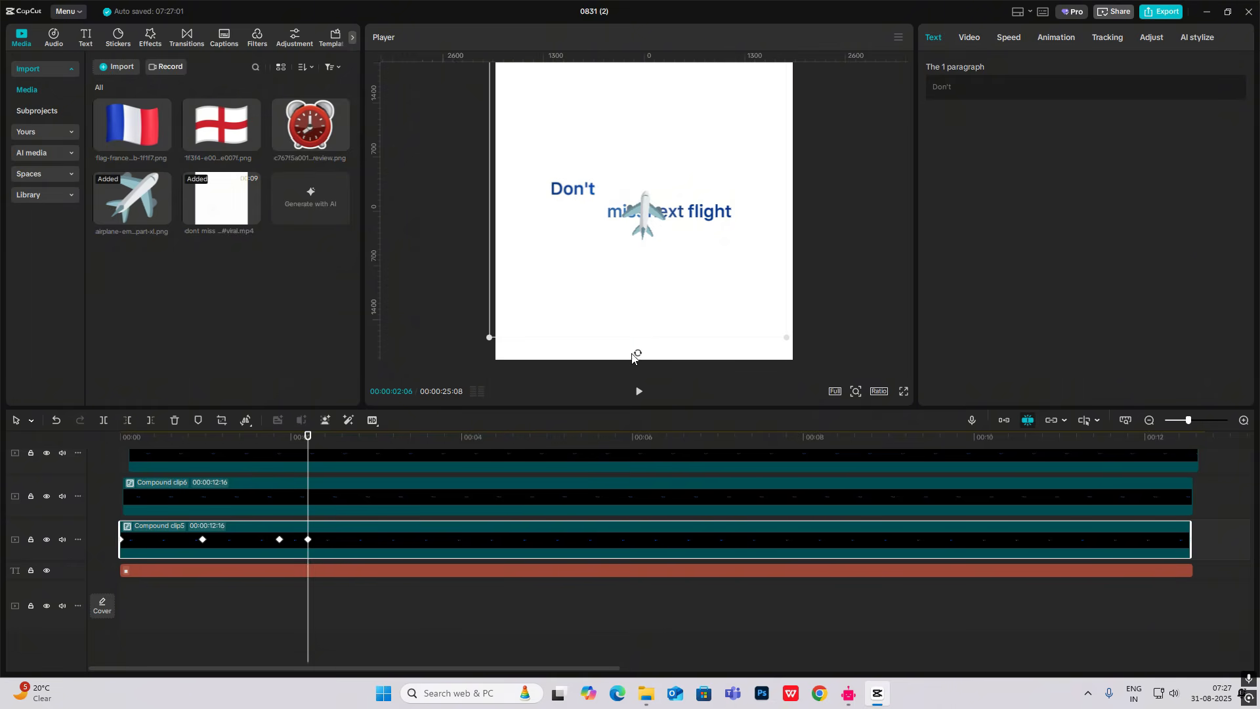
pyautogui.moveTo(632, 358); pyautogui.dragTo(572, 342)
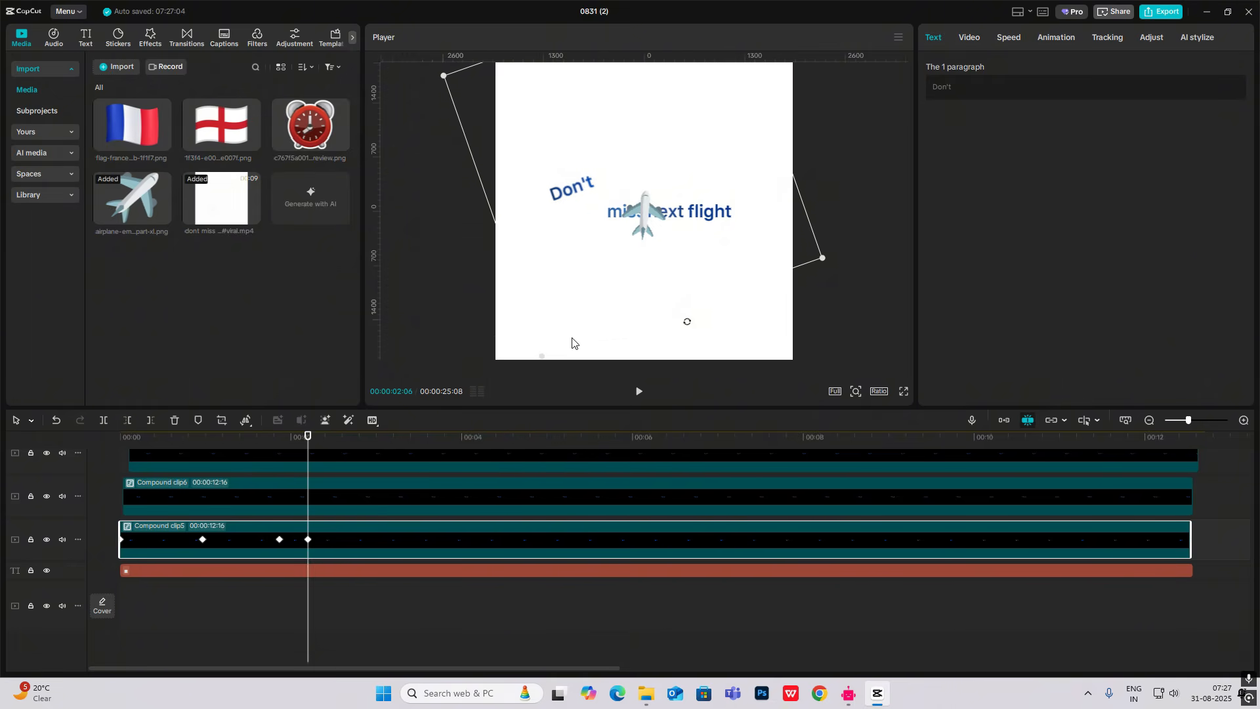
# - At 00:00:02:06, lift "miss" above the airplane's nose and shift "next" up and to the right beside it
pyautogui.click(338, 498)
pyautogui.moveTo(627, 219); pyautogui.dragTo(635, 181)
pyautogui.click(669, 228)
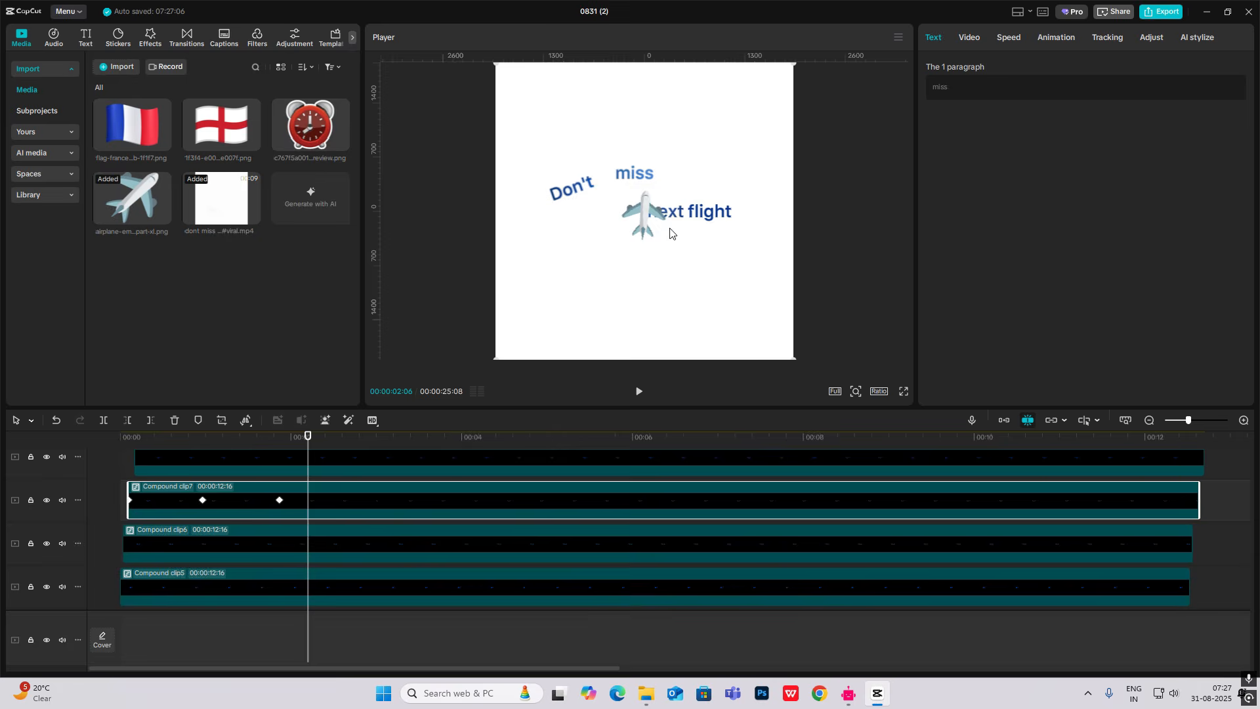
pyautogui.scroll(1, 323, 503)
pyautogui.moveTo(670, 228); pyautogui.dragTo(706, 219)
# - At 00:00:02:06, tilt the word "flight" clockwise about 19.25° and place it right of the airplane at Y about 208
pyautogui.click(323, 503)
pyautogui.moveTo(662, 358); pyautogui.dragTo(611, 350)
pyautogui.moveTo(703, 239); pyautogui.dragTo(699, 229)
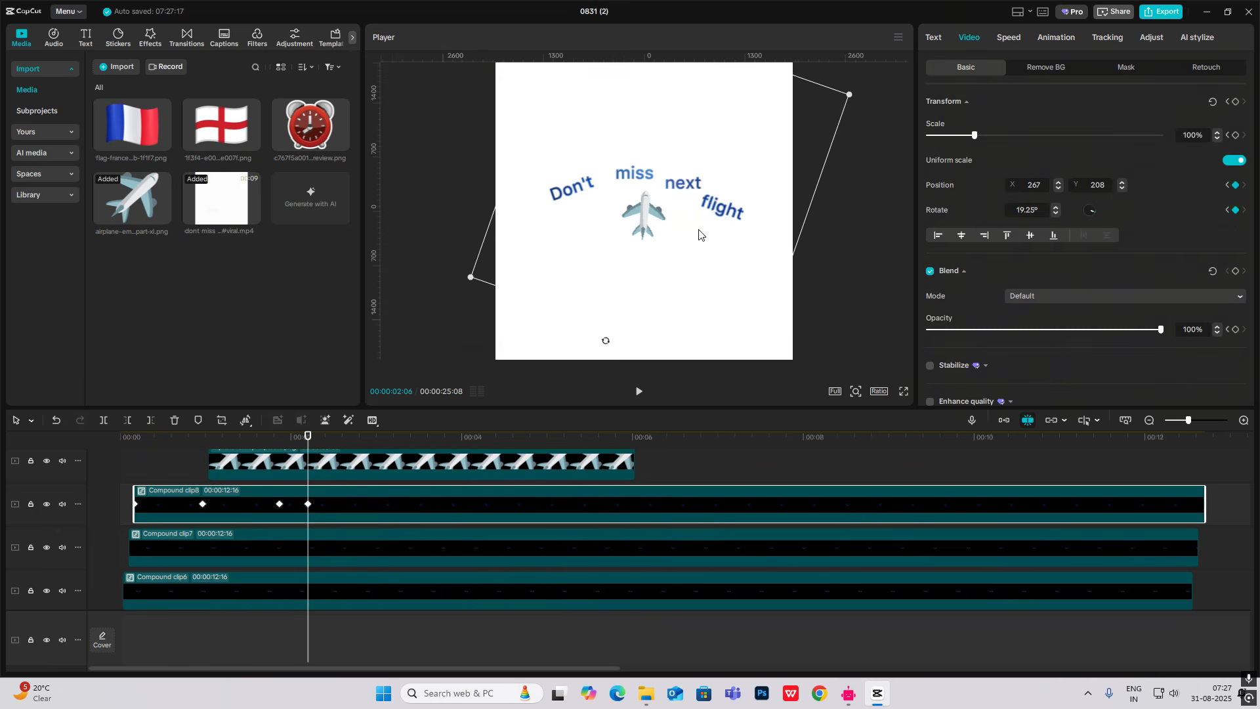
pyautogui.click(699, 234)
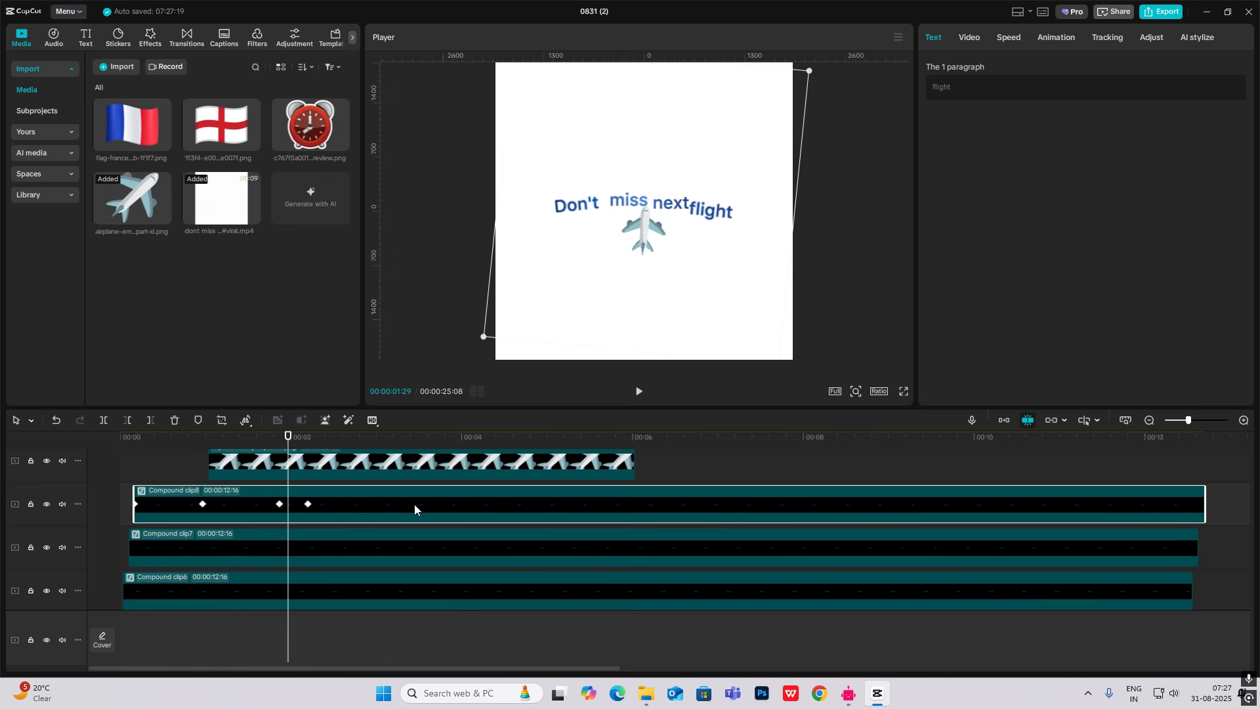
# - Apply the Quad Ease preset curve between the last two X position keyframes of the "flight" compound clip
pyautogui.hotkey('alt', 'k')
pyautogui.scroll(3, 333, 521)
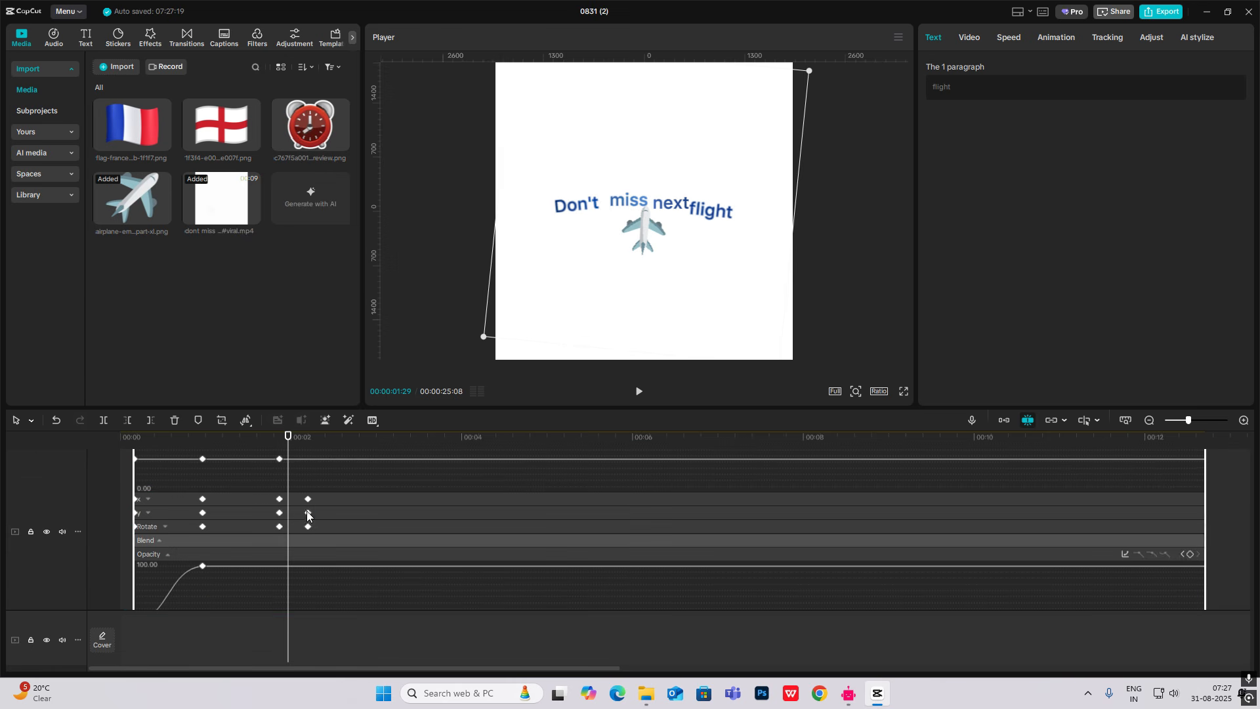
pyautogui.click(294, 504)
pyautogui.click(292, 467)
pyautogui.scroll(1, 1135, 550)
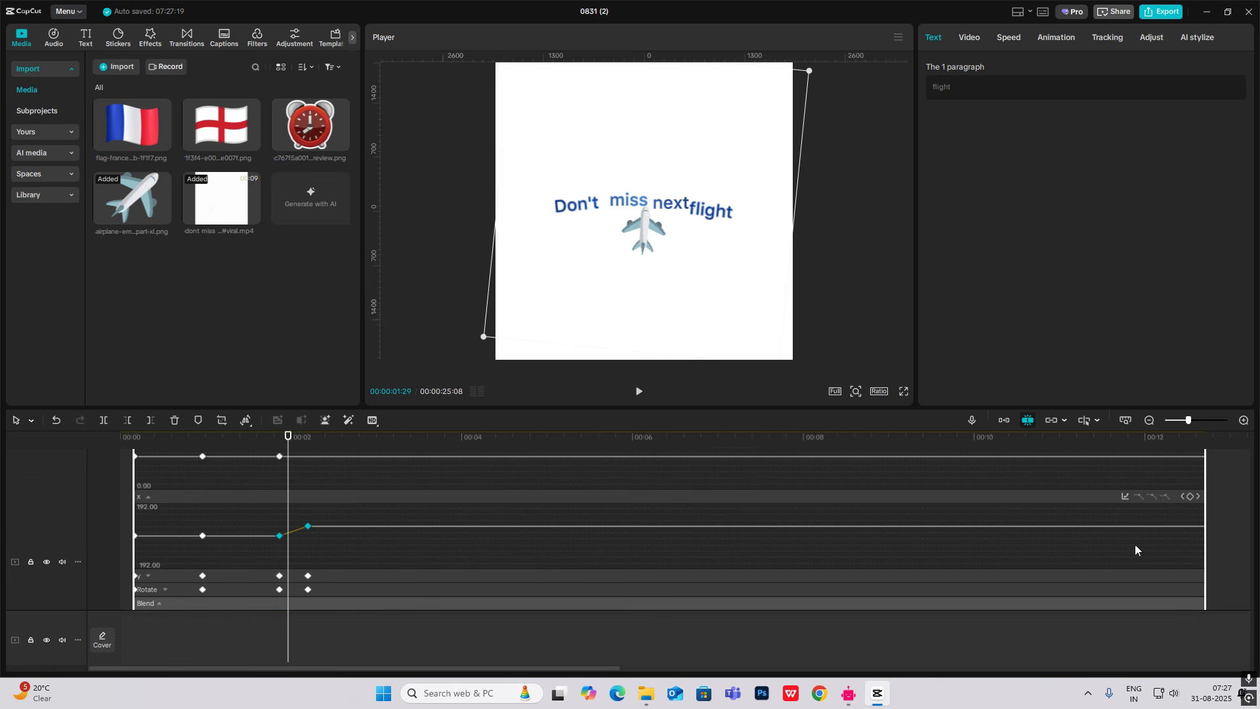
pyautogui.click(1123, 497)
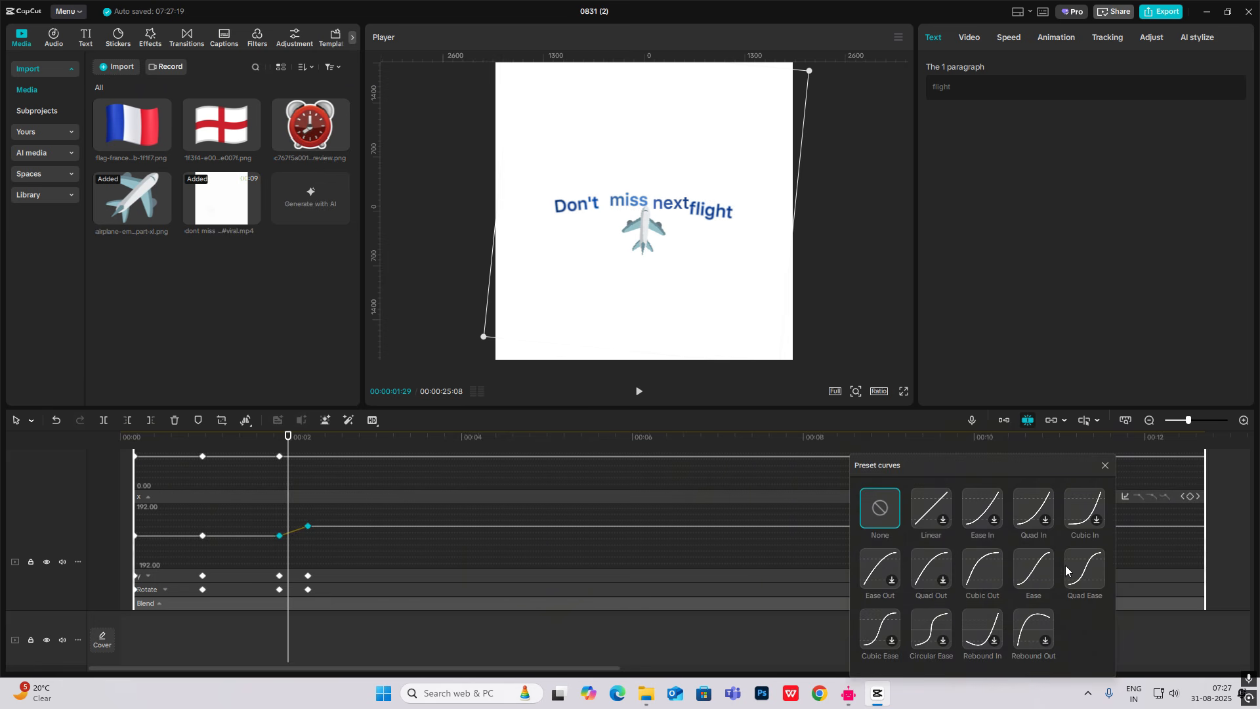
pyautogui.click(1082, 568)
pyautogui.click(1105, 465)
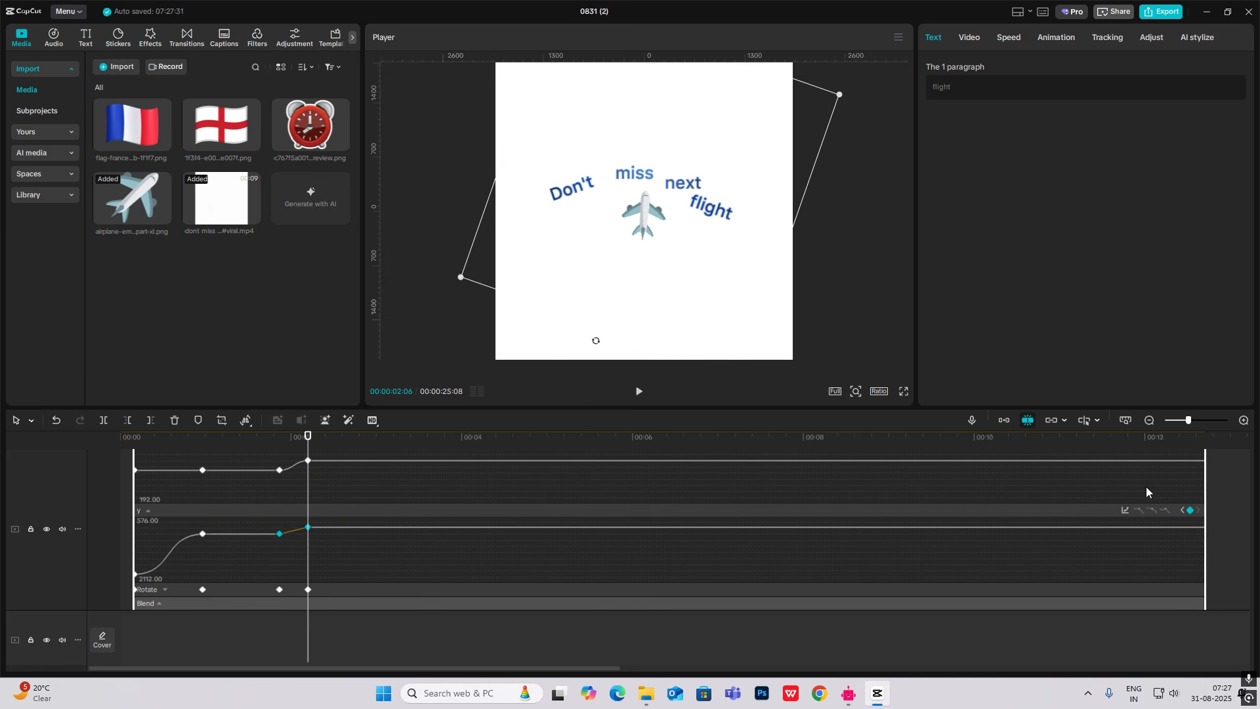
# - Apply the Quad Ease preset curve between the last two Y position and rotation keyframes of the "flight" compound clip
pyautogui.click(1125, 510)
pyautogui.click(1082, 591)
pyautogui.click(292, 589)
pyautogui.click(293, 557)
pyautogui.click(1125, 523)
pyautogui.click(1084, 591)
pyautogui.scroll(-1, 285, 553)
pyautogui.click(289, 542)
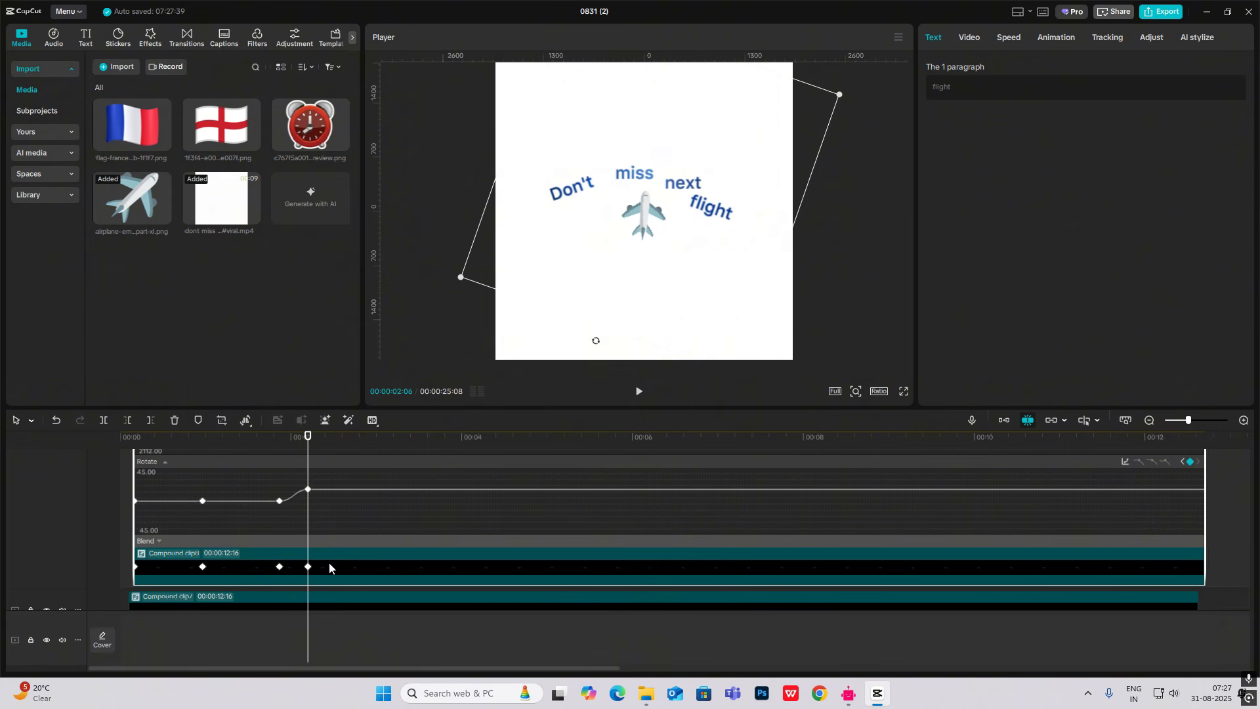
pyautogui.click(296, 494)
pyautogui.click(1125, 462)
pyautogui.click(1083, 575)
# - Apply the Quad Ease preset curve between the last two X and Y position keyframes of the "next" compound clip
pyautogui.scroll(-2, 393, 525)
pyautogui.click(384, 511)
pyautogui.scroll(4, 309, 533)
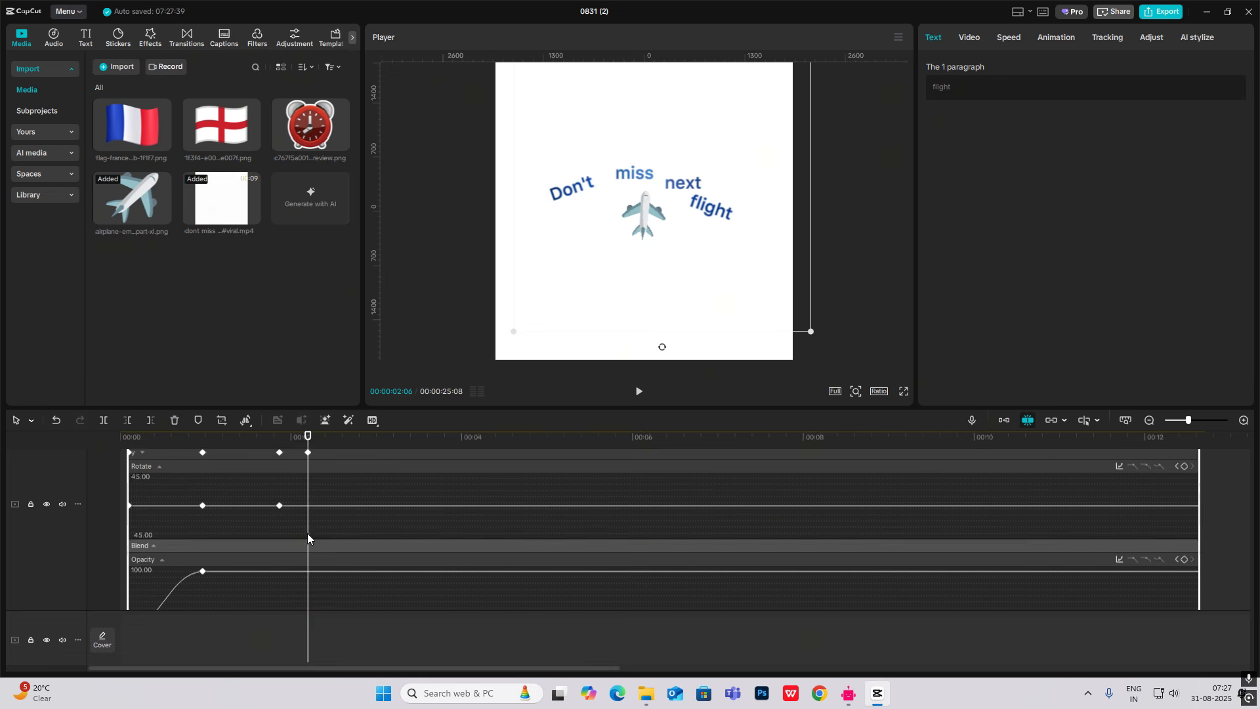
pyautogui.click(297, 531)
pyautogui.click(1119, 486)
pyautogui.click(1089, 570)
pyautogui.click(293, 565)
pyautogui.click(293, 521)
pyautogui.click(1119, 499)
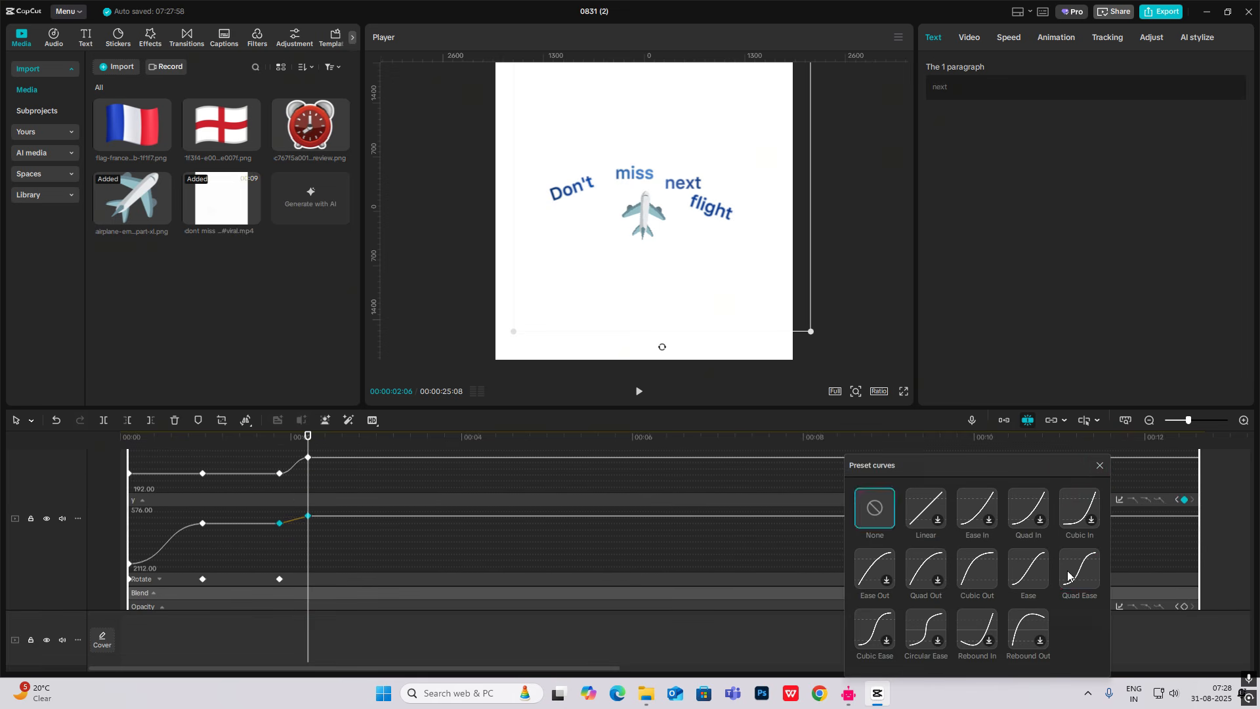
pyautogui.click(1076, 572)
pyautogui.click(317, 578)
# - Apply the Quad Ease preset curve between the last two X and Y position keyframes of the "miss" compound clip
pyautogui.scroll(-2, 316, 577)
pyautogui.click(308, 557)
pyautogui.click(295, 484)
pyautogui.click(292, 514)
pyautogui.click(1115, 484)
pyautogui.click(1074, 570)
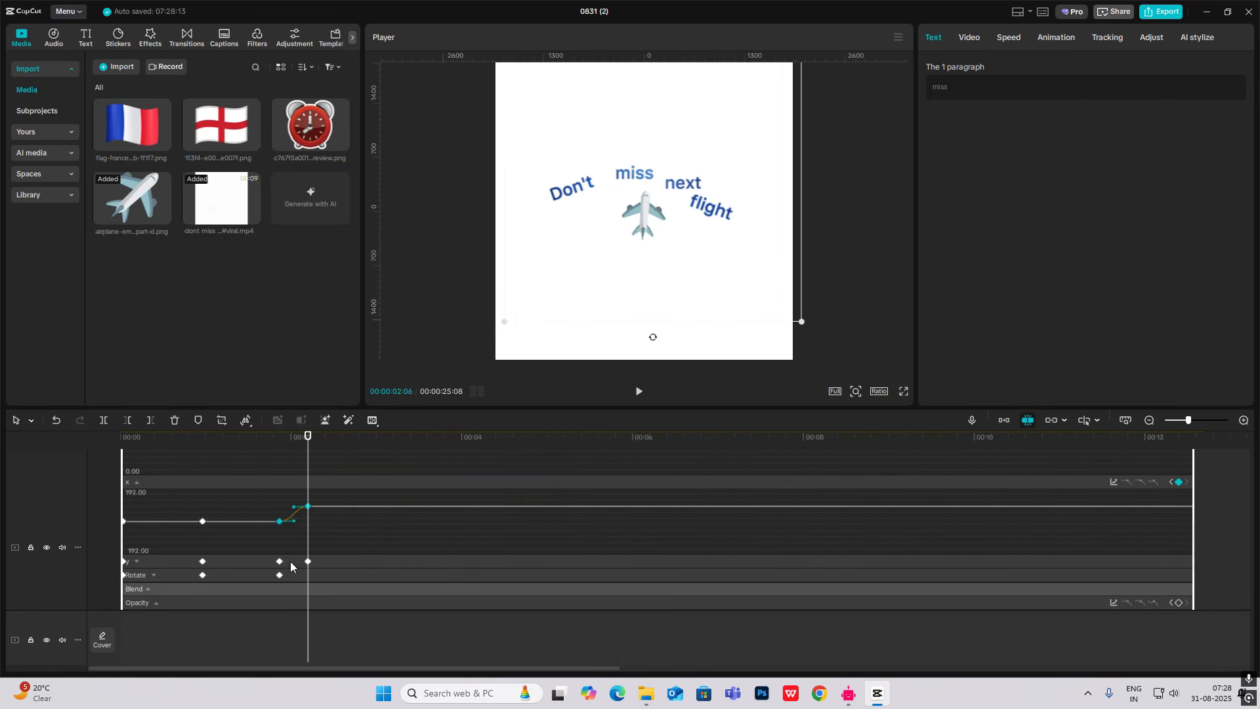
pyautogui.click(292, 564)
pyautogui.click(1114, 495)
pyautogui.click(1070, 576)
pyautogui.click(297, 574)
# - Apply the Quad Ease preset curve to the last rotation, Y and X keyframe segments of the "Don't" compound clip
pyautogui.scroll(-2, 300, 587)
pyautogui.click(308, 581)
pyautogui.click(293, 458)
pyautogui.click(294, 519)
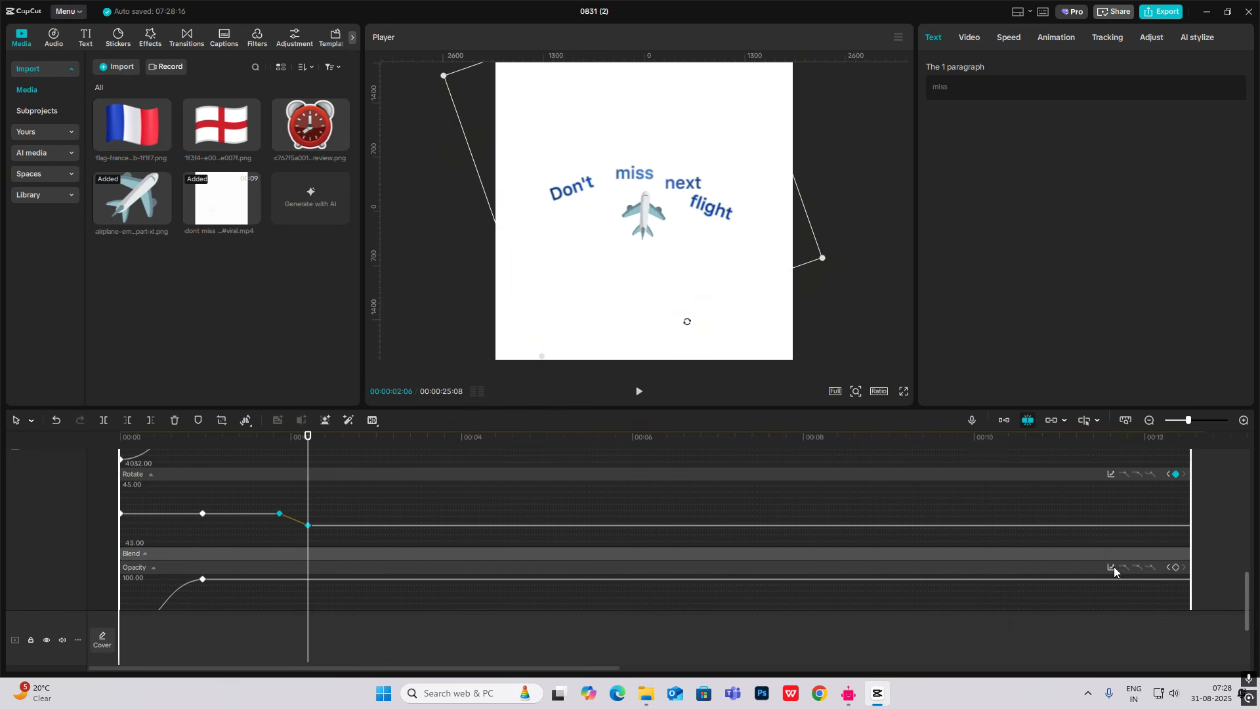
pyautogui.click(1113, 568)
pyautogui.click(1071, 570)
pyautogui.click(1090, 466)
pyautogui.scroll(2, 309, 518)
pyautogui.click(293, 509)
pyautogui.click(1111, 489)
pyautogui.click(1070, 569)
pyautogui.click(1090, 465)
pyautogui.scroll(1, 329, 554)
pyautogui.click(292, 537)
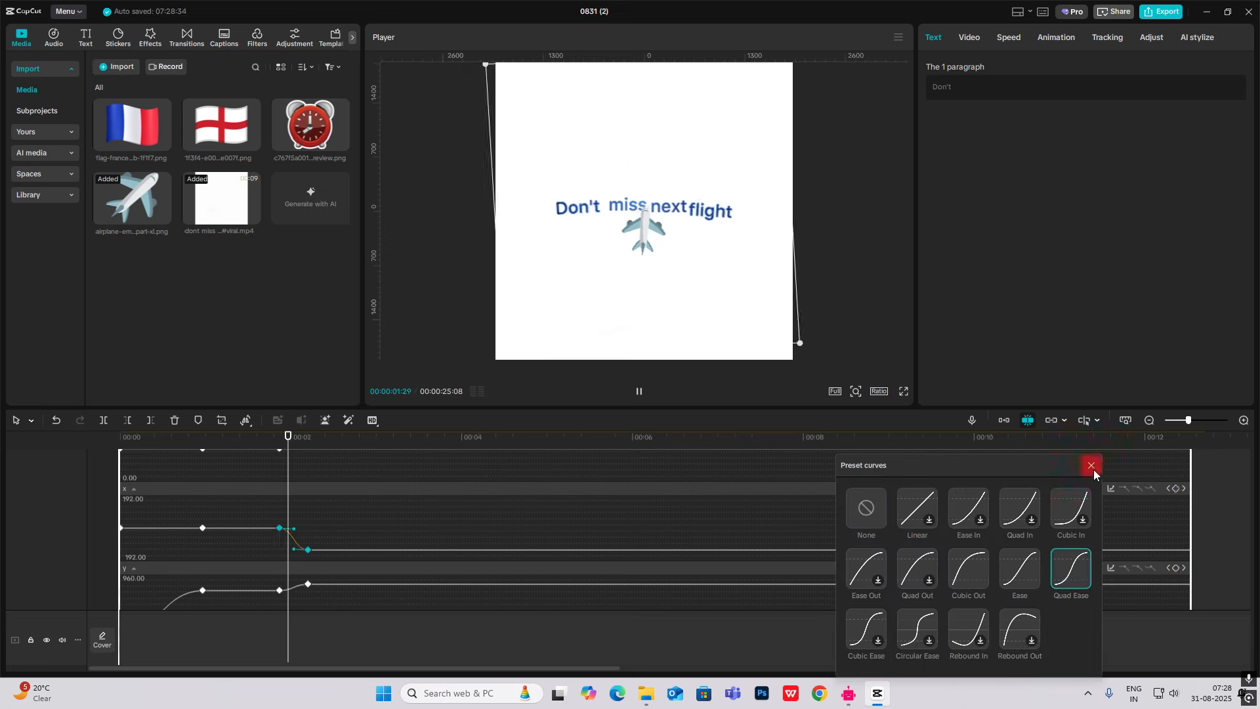
# - Shift the final keyframes of the word compound clips slightly past 00:00:02:06 on the timeline
pyautogui.click(334, 546)
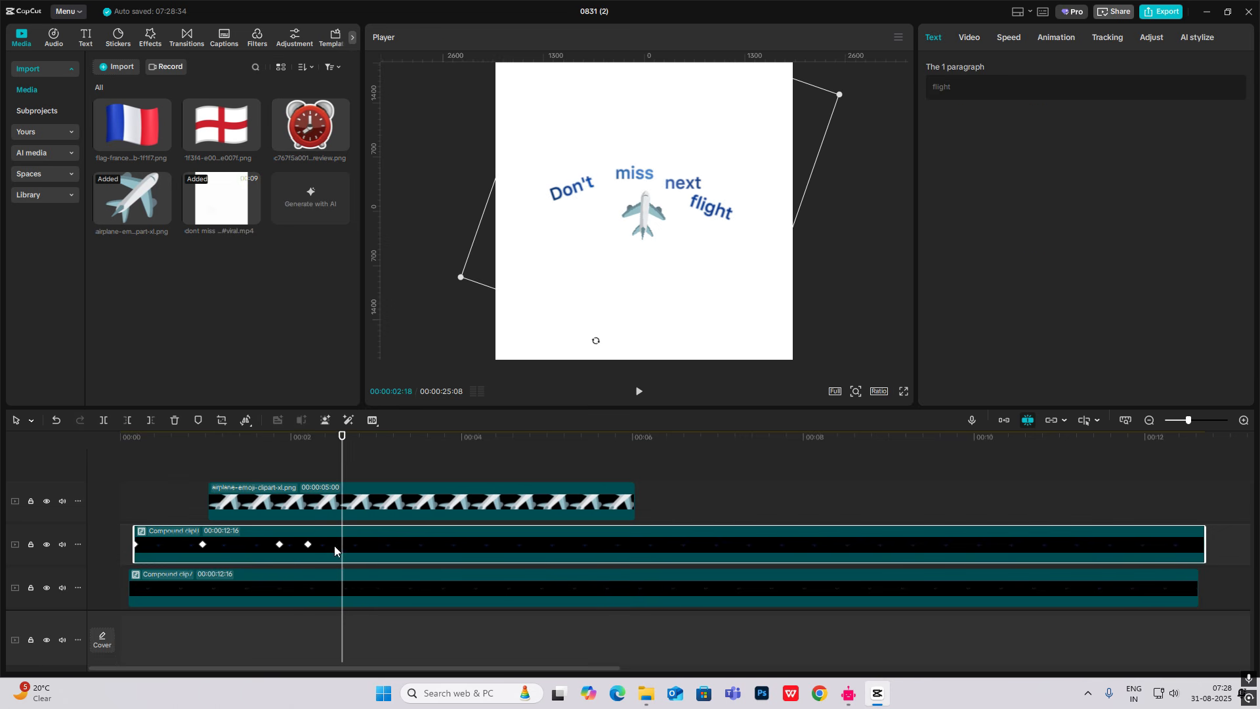
pyautogui.click(308, 544)
pyautogui.scroll(-2, 310, 552)
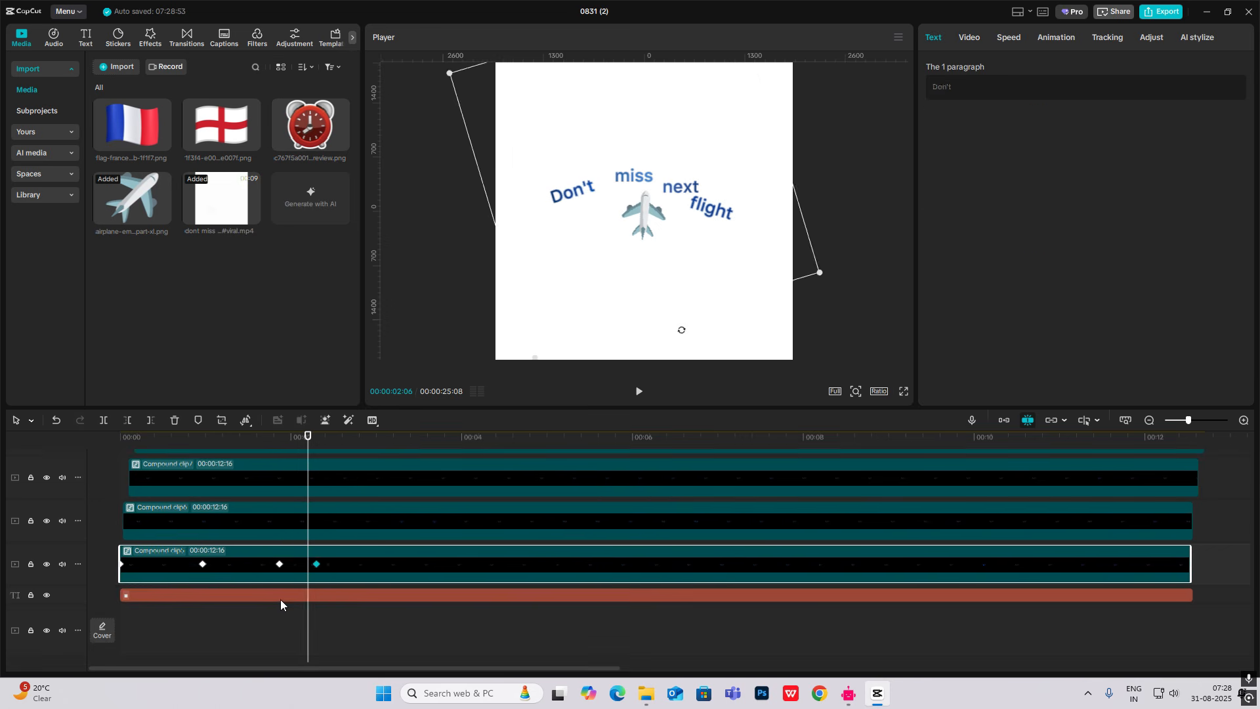
# - Play back and scrub around 00:00:01:27 to check how the words part as the airplane rises
pyautogui.click(268, 623)
pyautogui.press('space')
pyautogui.click(269, 624)
pyautogui.click(282, 630)
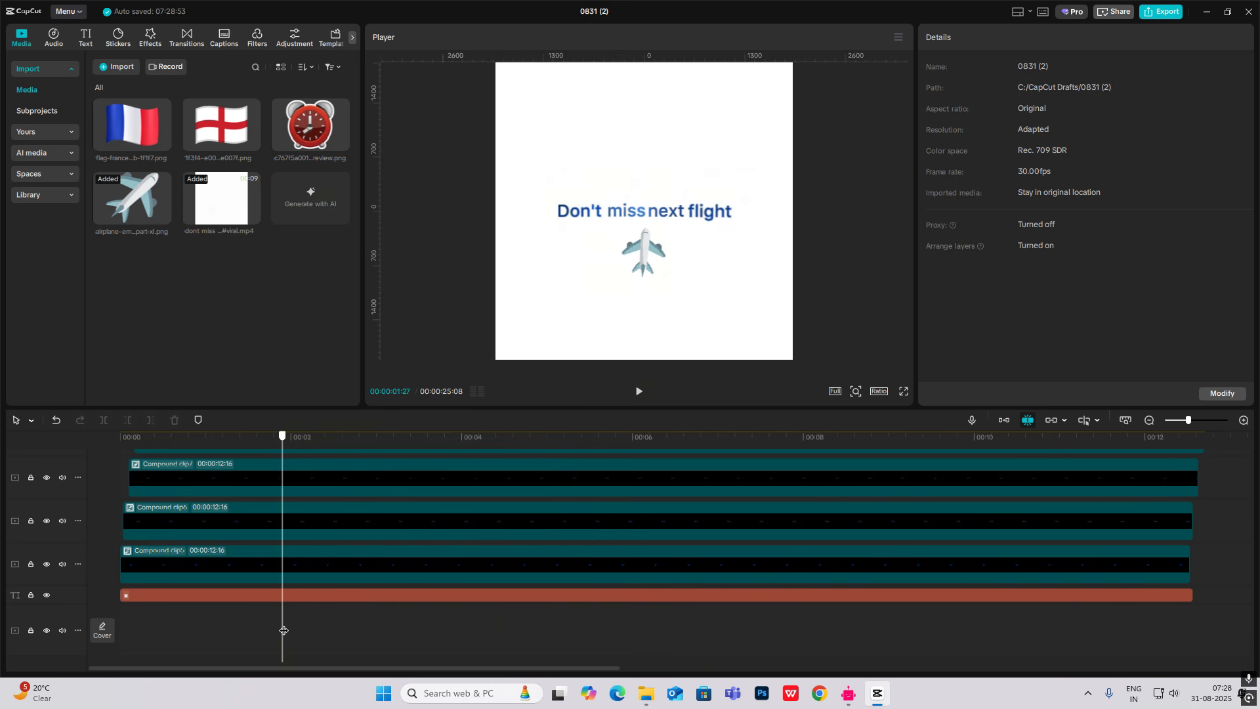
pyautogui.moveTo(284, 630); pyautogui.dragTo(288, 633)
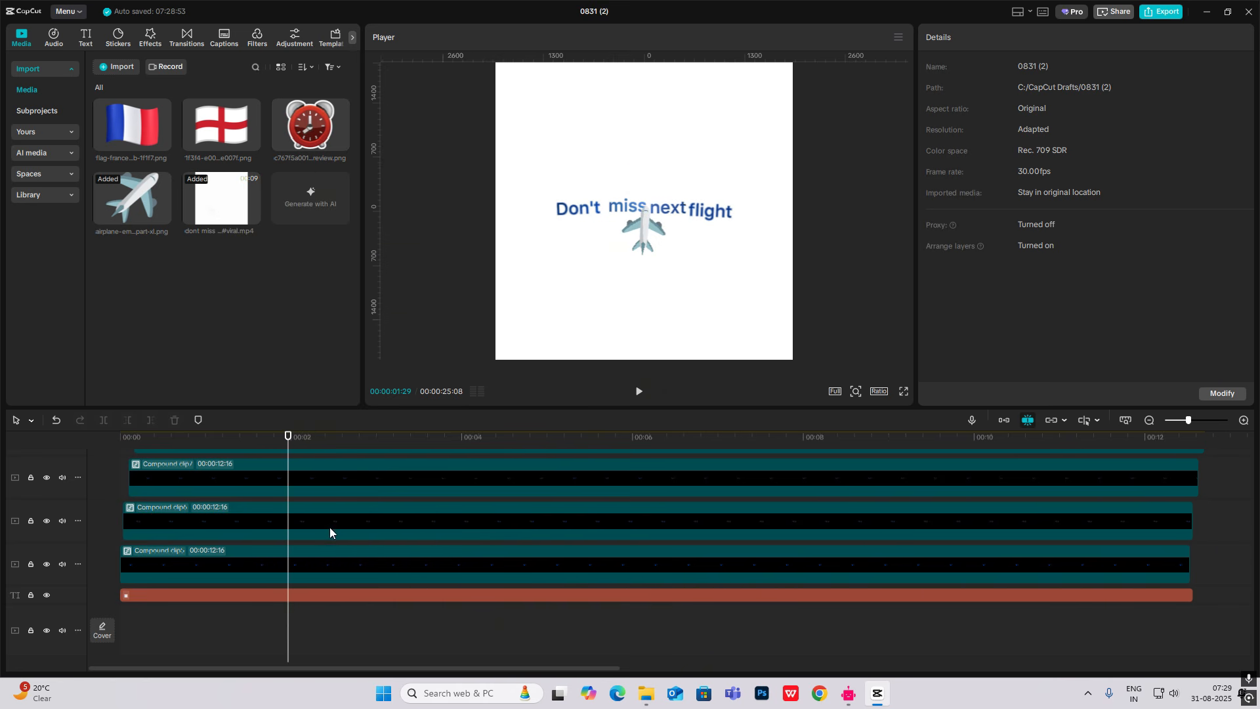
pyautogui.scroll(2, 324, 535)
pyautogui.scroll(-2, 321, 542)
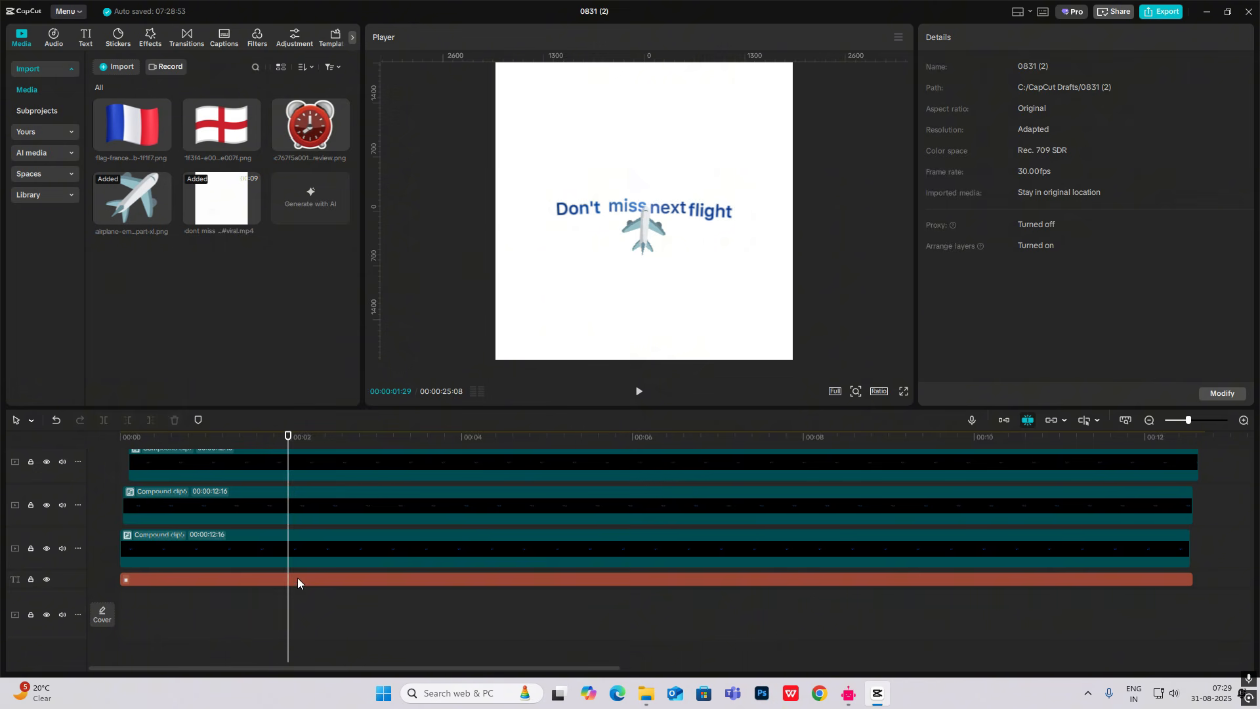
# - Split the white background text layer at 00:00:01:28
pyautogui.click(297, 578)
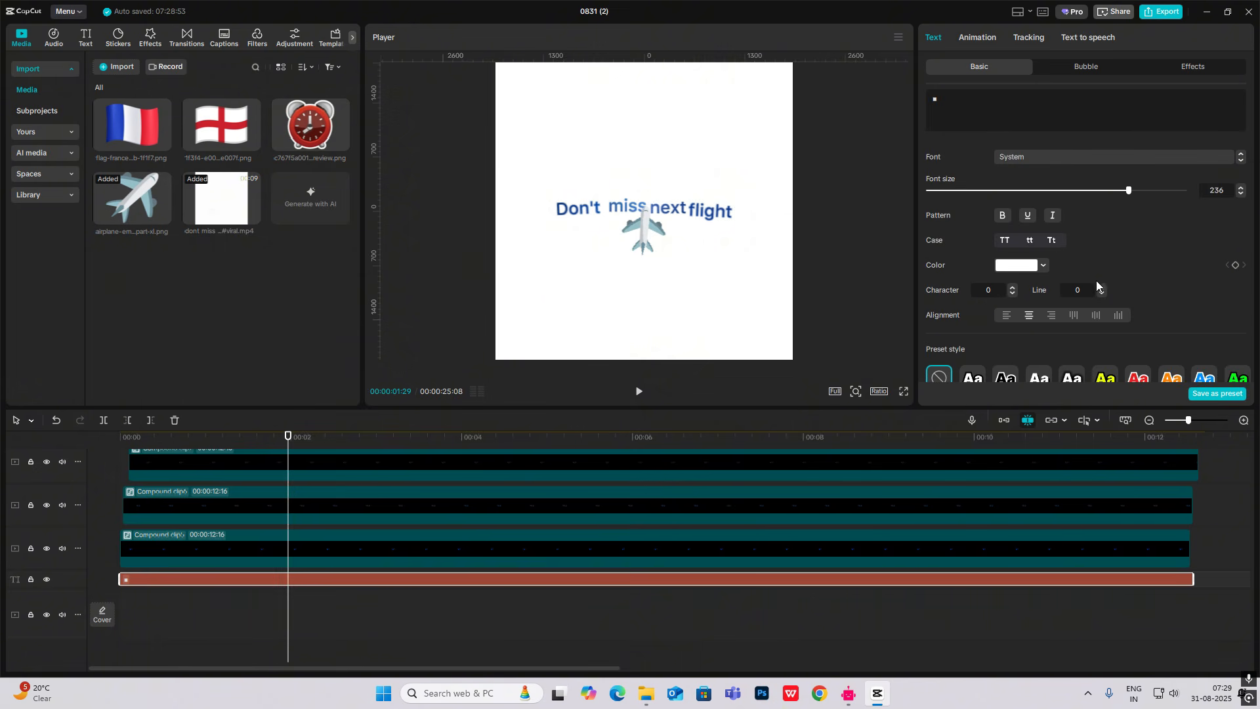
pyautogui.moveTo(841, 413); pyautogui.dragTo(827, 414)
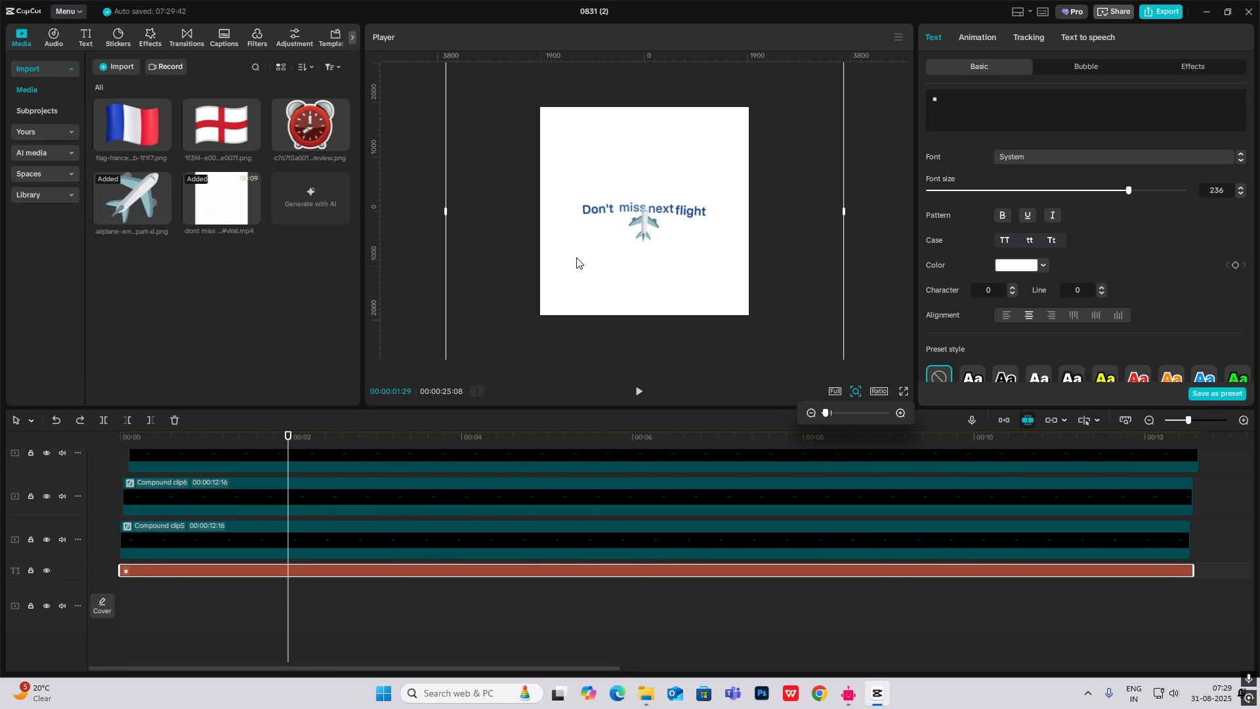
pyautogui.click(318, 576)
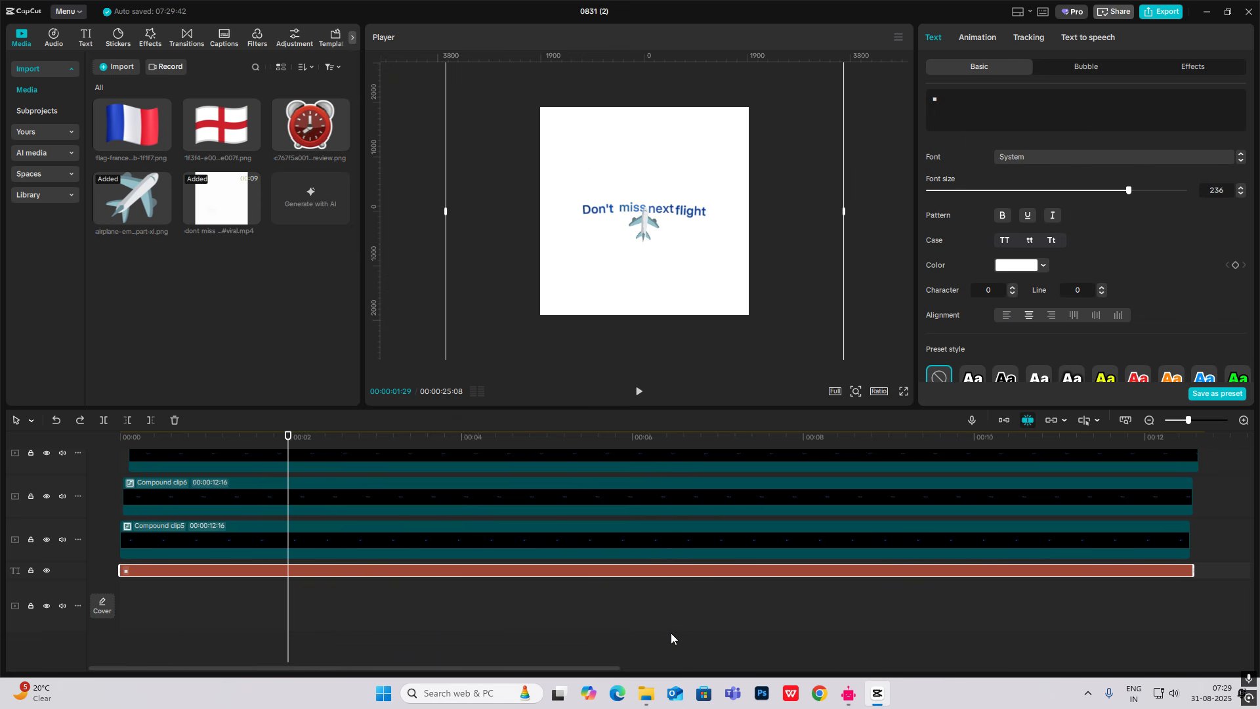
pyautogui.click(265, 588)
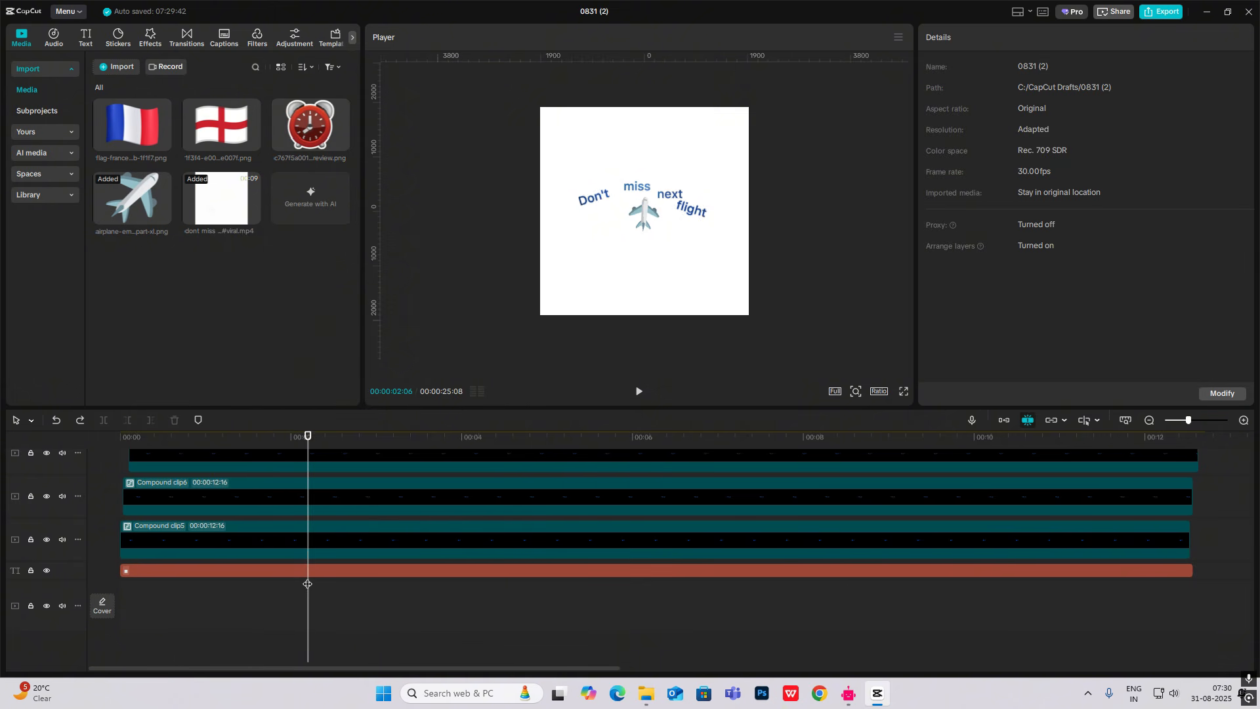
pyautogui.click(305, 570)
pyautogui.hotkey('ctrl', 'b')
# - Change the color of the second background segment to black (000000)
pyautogui.click(1017, 268)
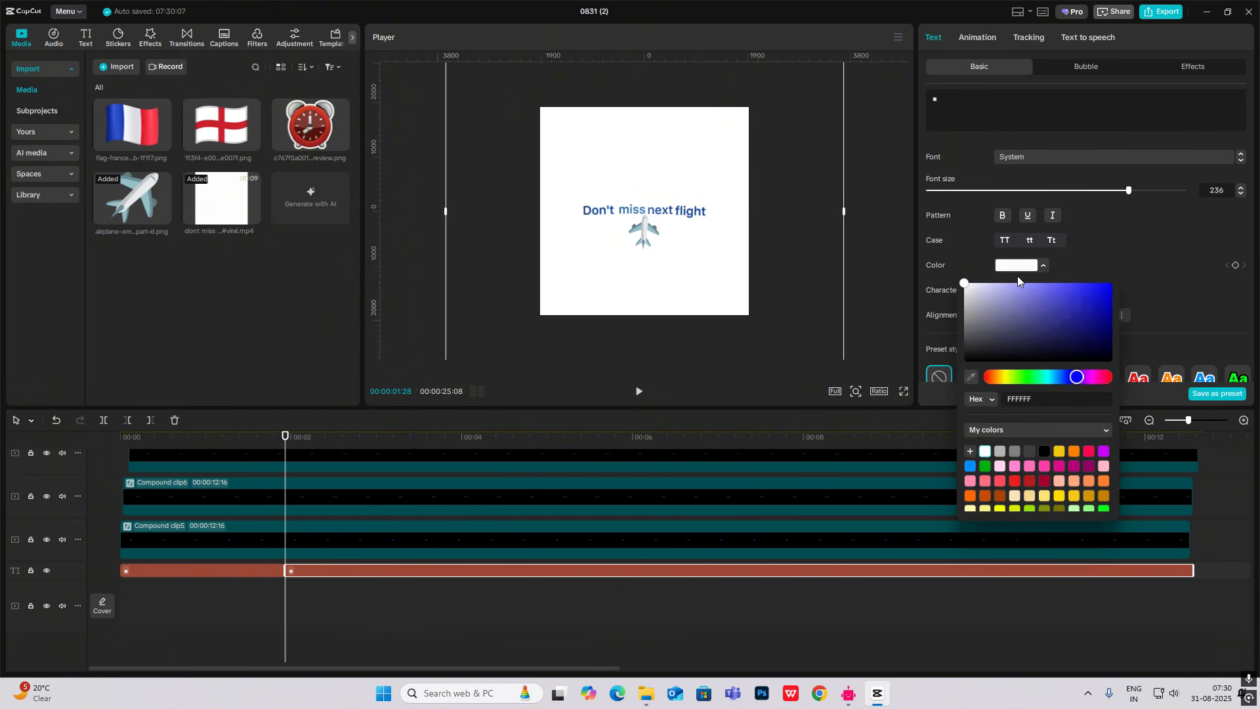
pyautogui.moveTo(1078, 331); pyautogui.dragTo(1154, 388)
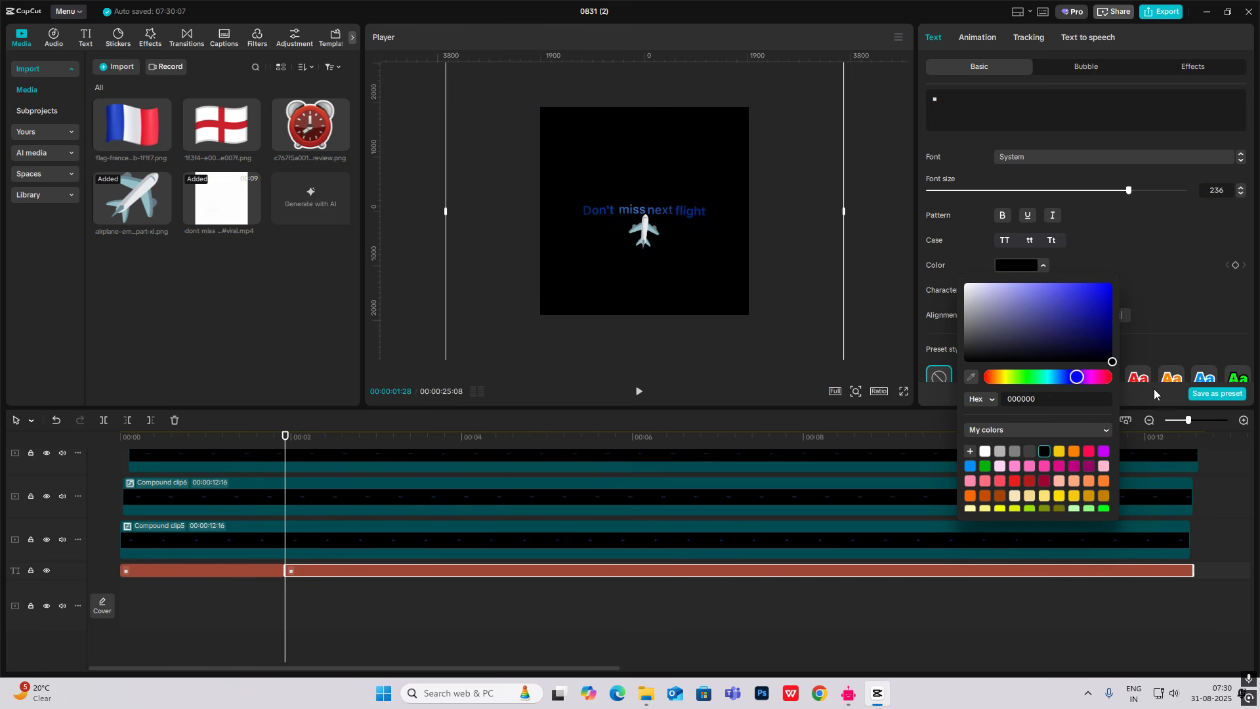
pyautogui.click(408, 616)
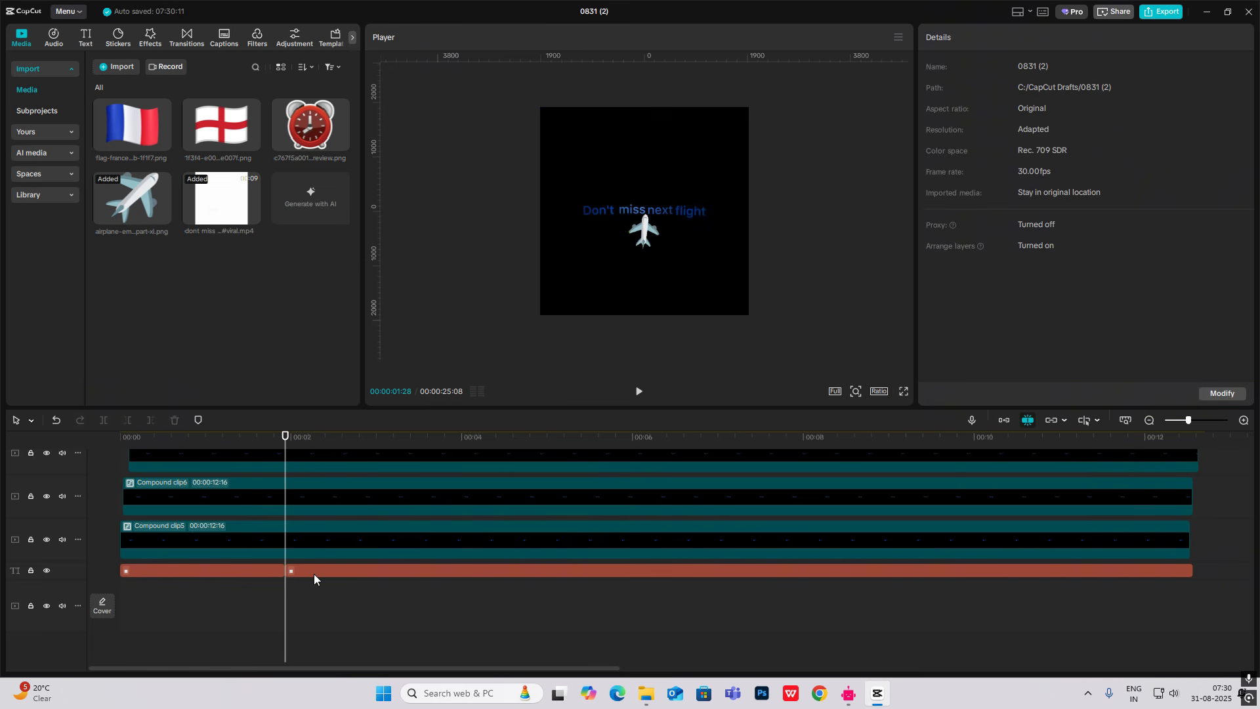
# - Duplicate the black background segment onto the track above and recolor the copy very dark navy blue
pyautogui.click(314, 572)
pyautogui.hotkey('ctrl', 'c')
pyautogui.hotkey('ctrl', 'v')
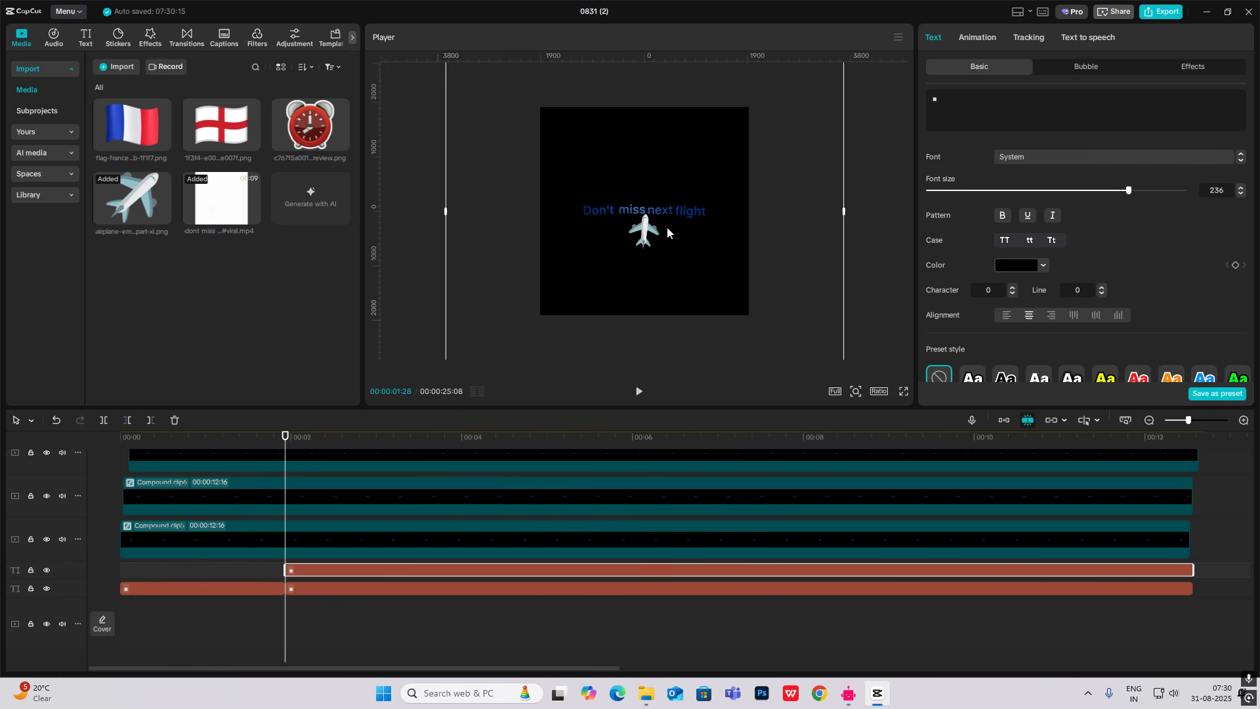
pyautogui.click(1017, 265)
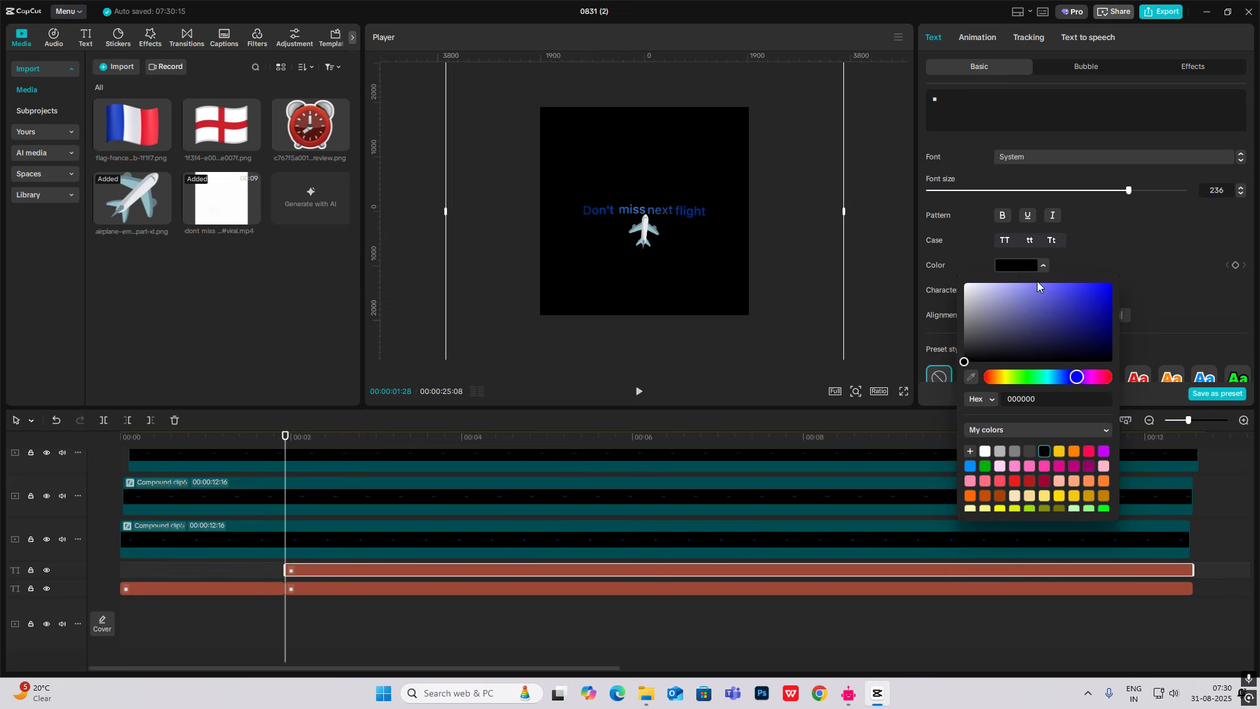
pyautogui.click(1112, 330)
pyautogui.moveTo(1113, 334); pyautogui.dragTo(1125, 358)
pyautogui.click(1135, 323)
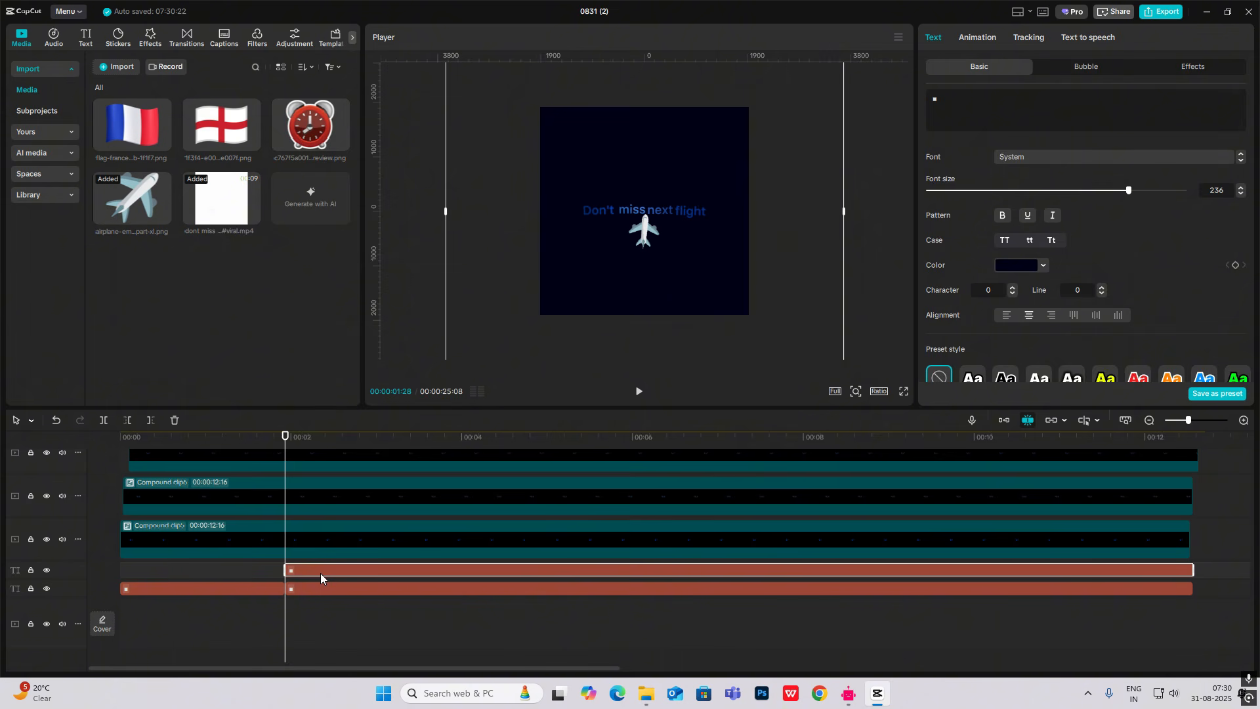
# - Turn the navy layer into a compound clip and add a Circle mask centered at X 0, Y -960
pyautogui.hotkey('alt', 'g')
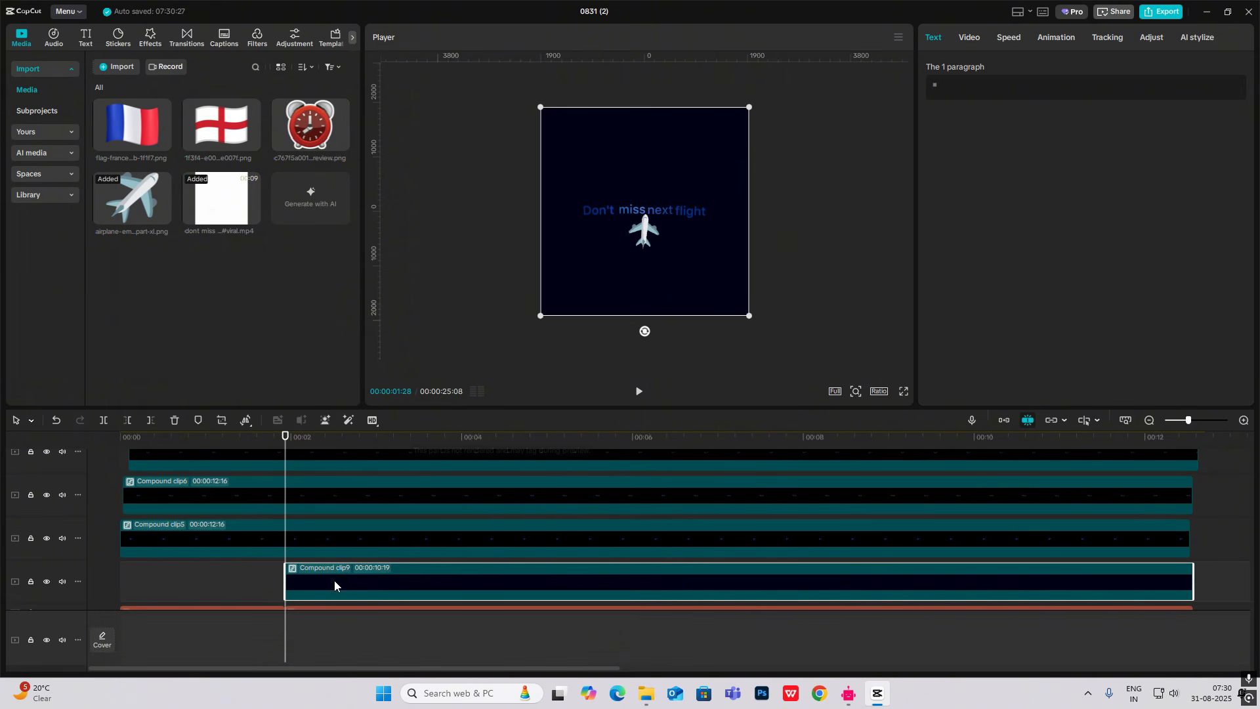
pyautogui.scroll(-1, 334, 586)
pyautogui.click(981, 39)
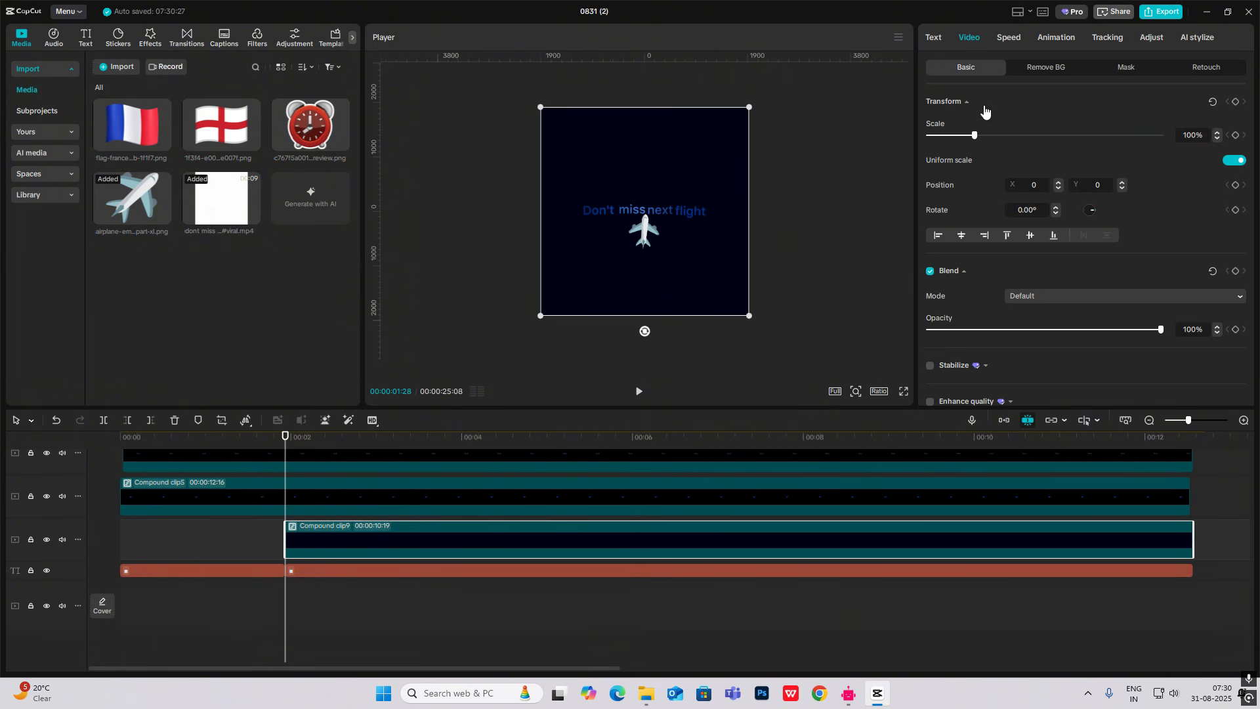
pyautogui.click(1118, 69)
pyautogui.click(1099, 140)
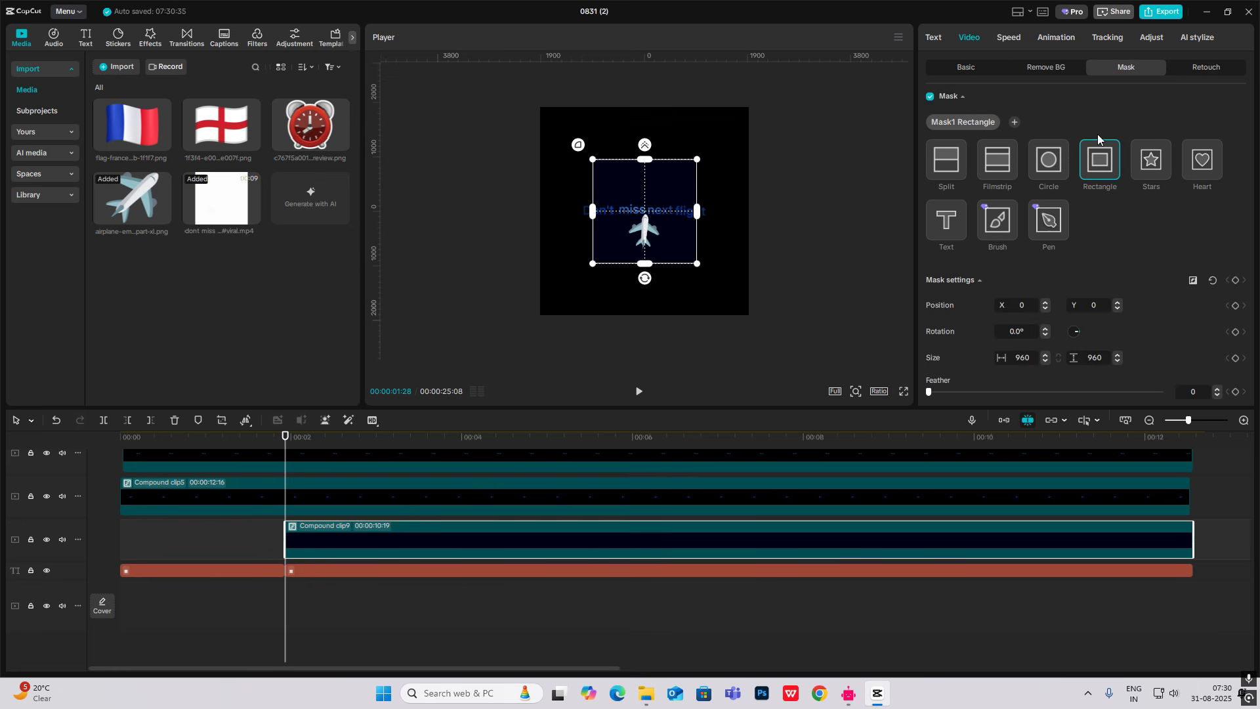
pyautogui.click(1057, 167)
pyautogui.moveTo(669, 261); pyautogui.dragTo(652, 328)
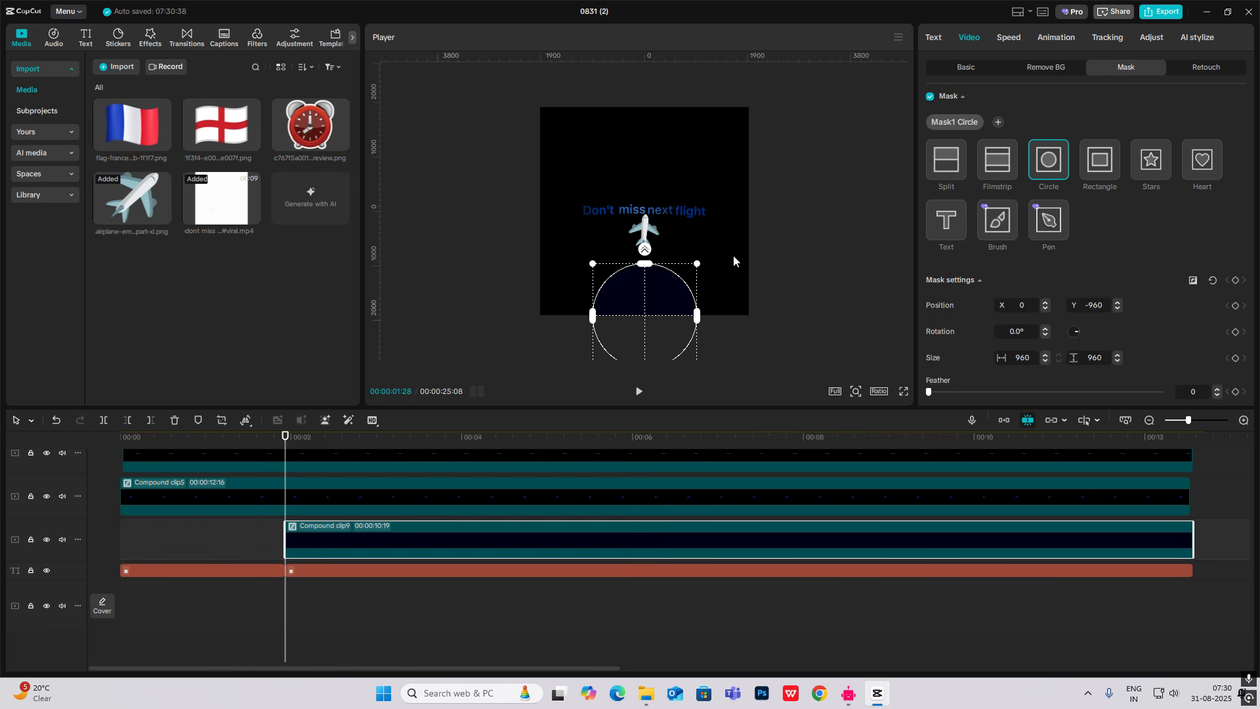
# - Enlarge the circle mask to 1310 by 1310 and feather its edge into a soft glow
pyautogui.moveTo(697, 263); pyautogui.dragTo(716, 245)
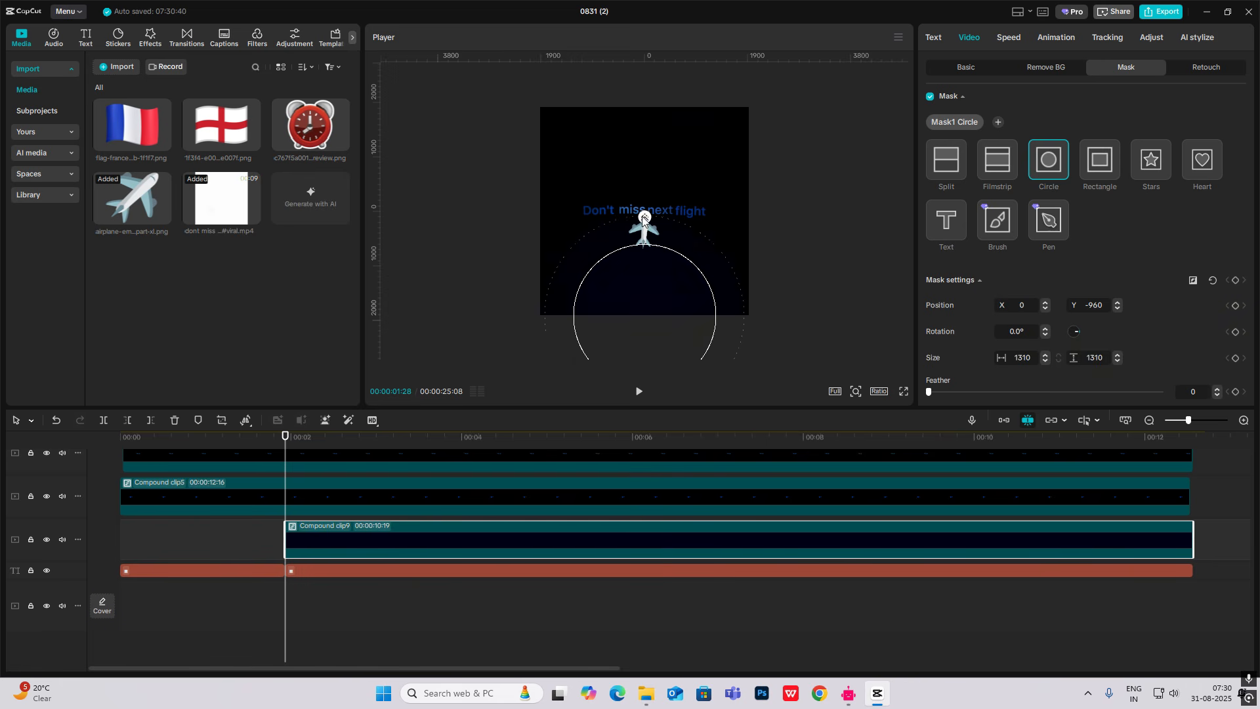
pyautogui.moveTo(643, 220)
pyautogui.mouseDown()
pyautogui.moveTo(643, 200)
pyautogui.moveTo(644, 222)
pyautogui.mouseUp()
pyautogui.click(965, 69)
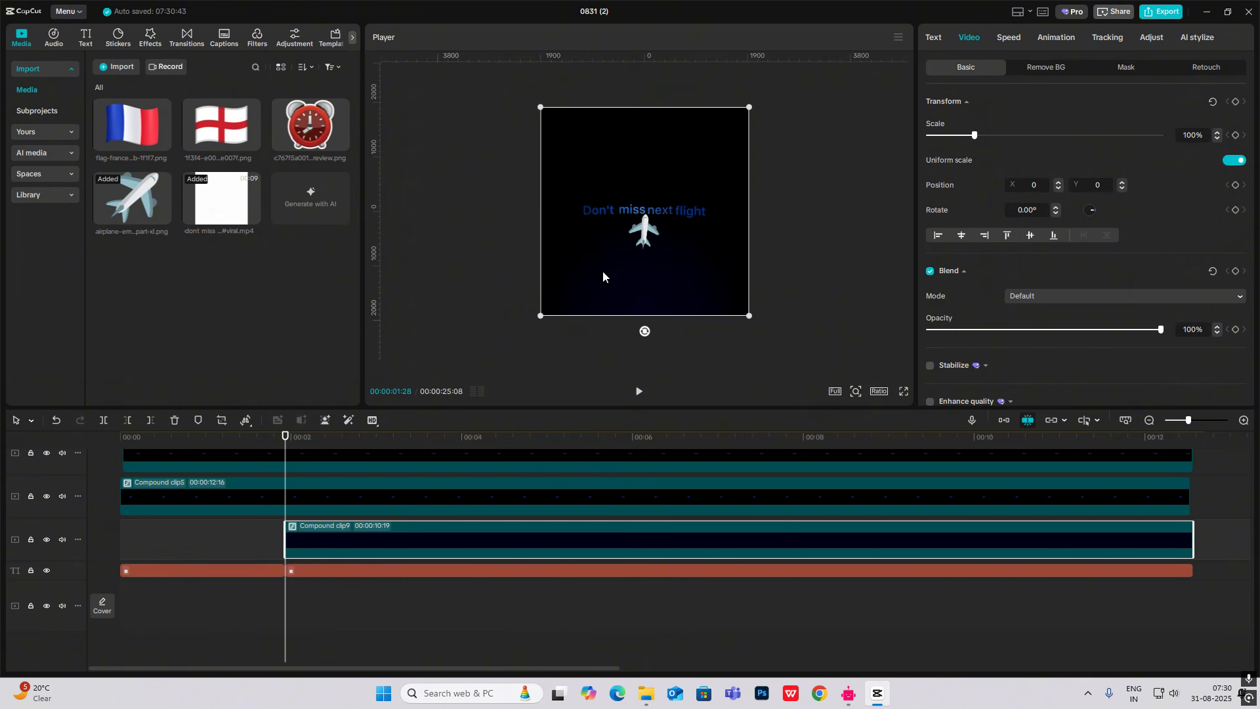
# - Compare the dark scene with the reference video at 00:00:18:09
pyautogui.click(1124, 421)
pyautogui.click(331, 575)
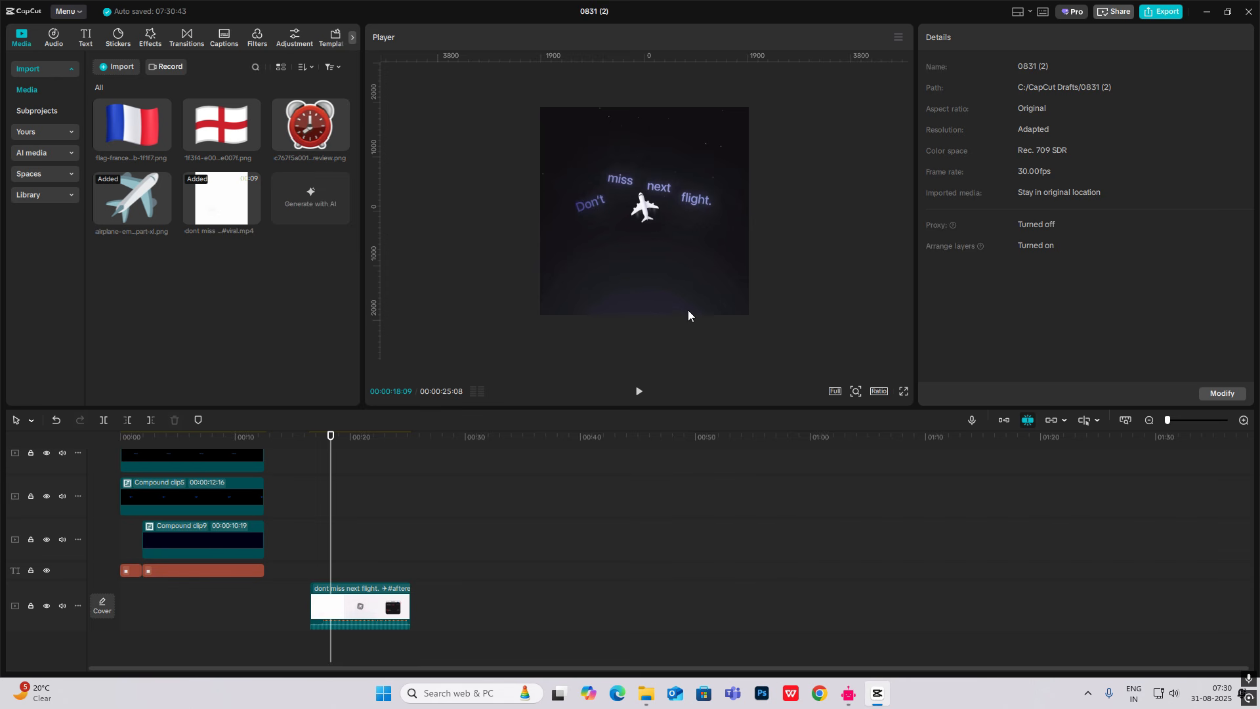
pyautogui.moveTo(330, 538); pyautogui.dragTo(169, 540)
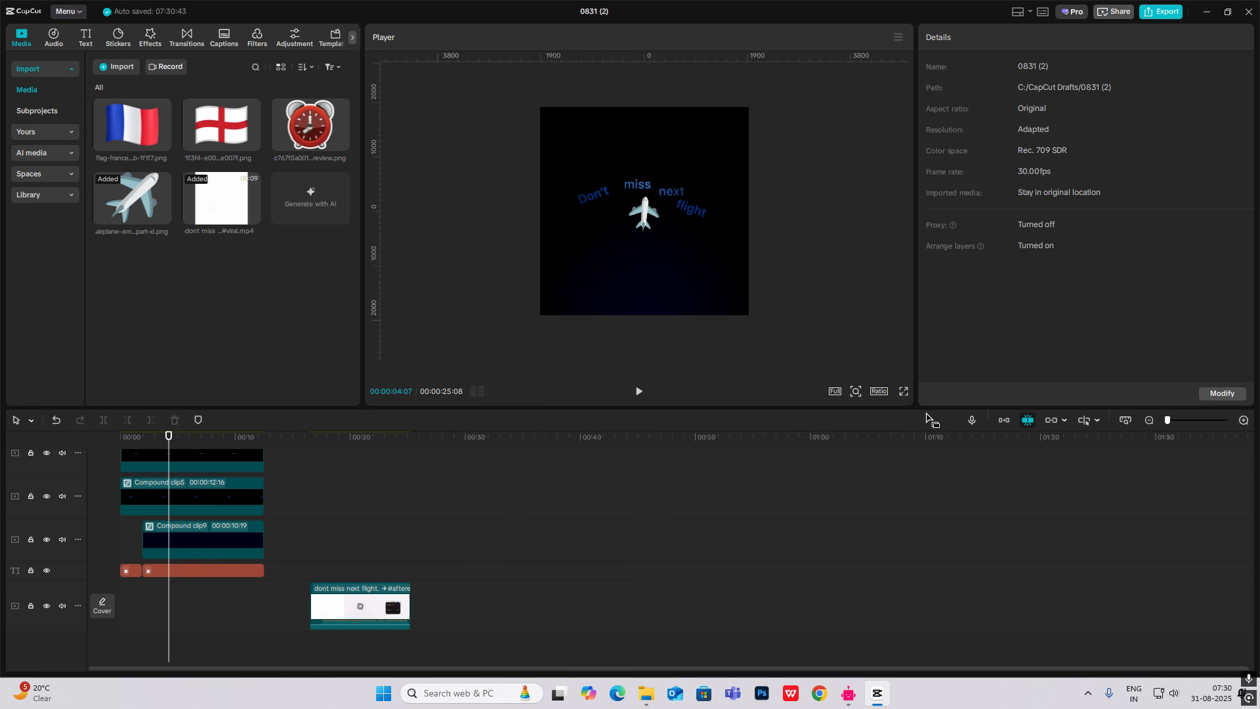
# - Add a default text layer above the airplane clip and align its start to 00:00:01:28
pyautogui.click(154, 596)
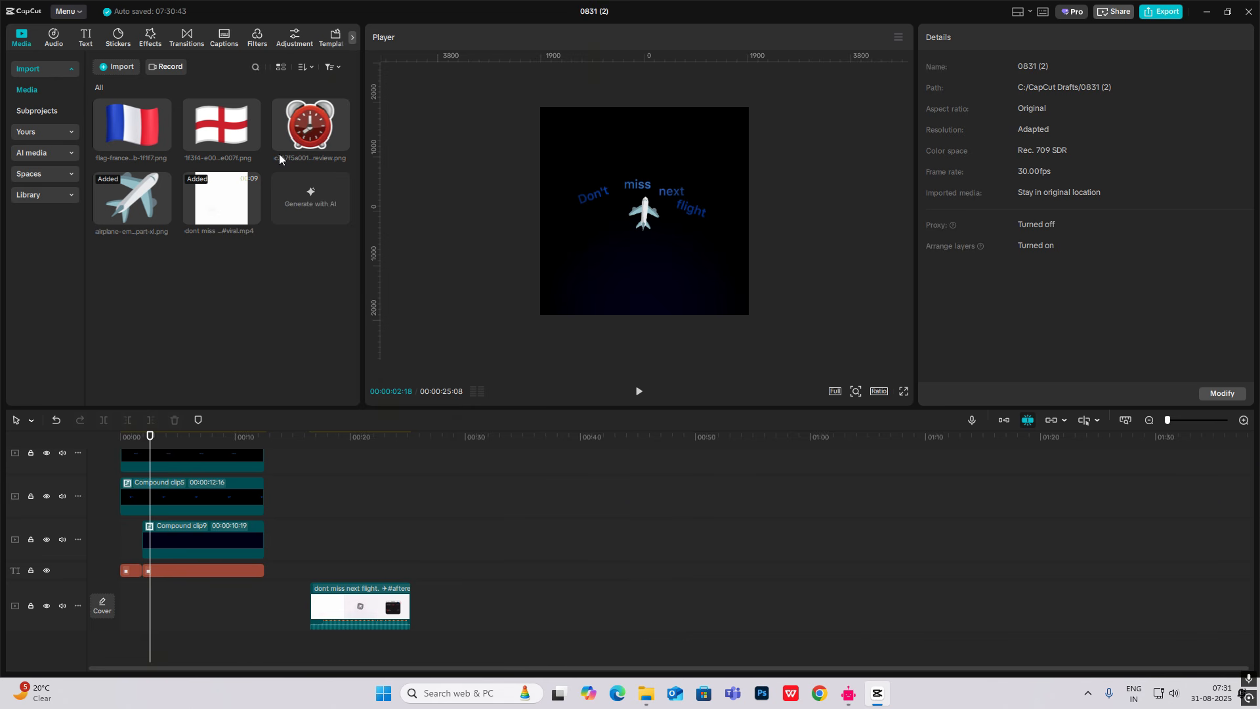
pyautogui.click(89, 38)
pyautogui.scroll(3, 184, 443)
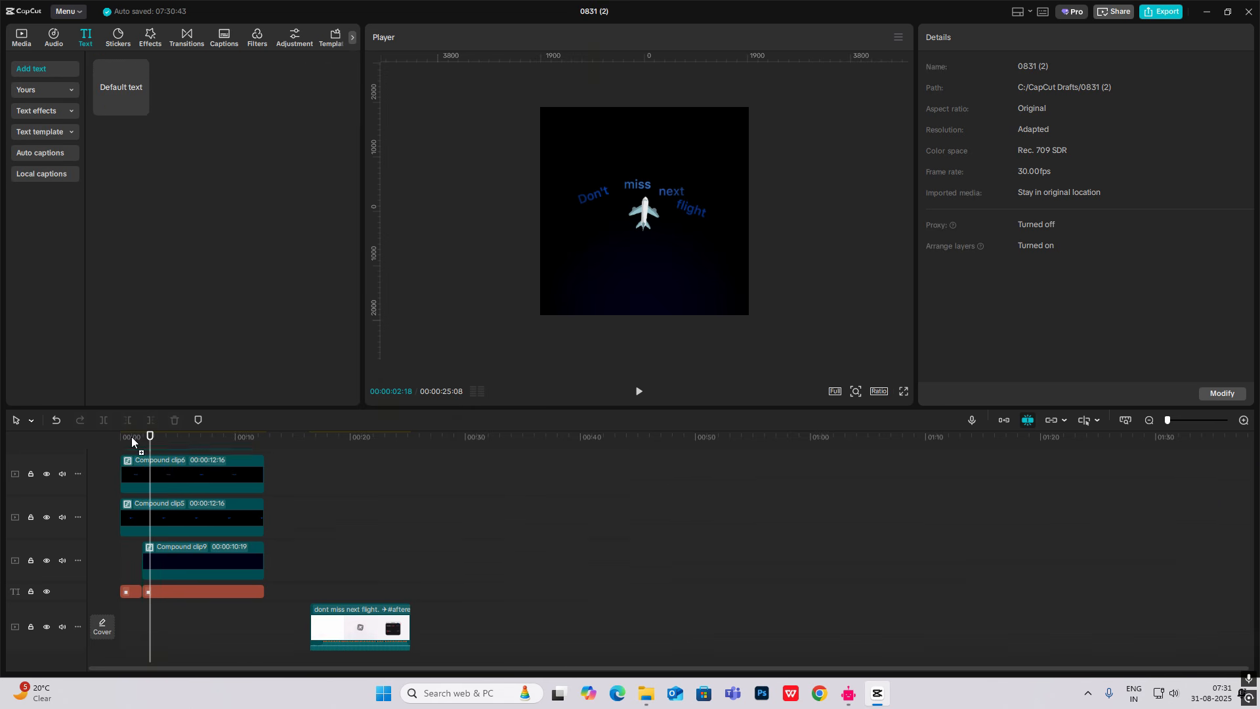
pyautogui.moveTo(132, 436); pyautogui.dragTo(163, 495)
pyautogui.scroll(-3, 151, 525)
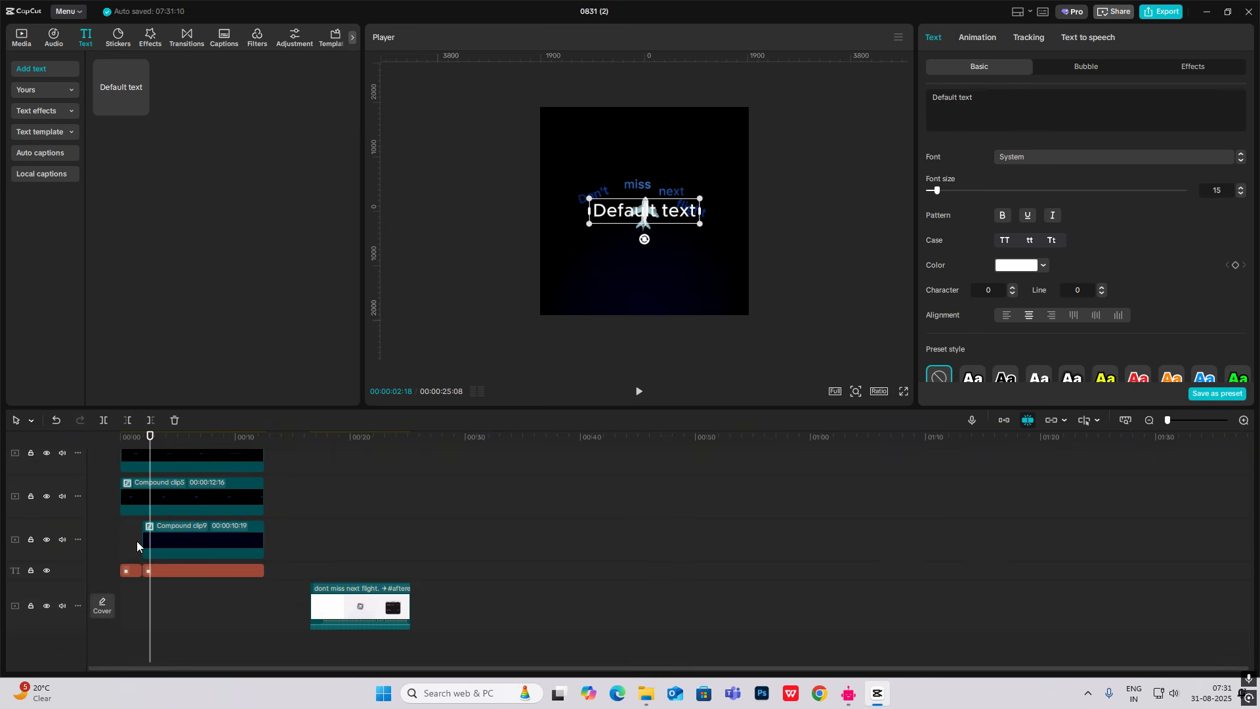
pyautogui.click(141, 548)
pyautogui.scroll(3, 172, 524)
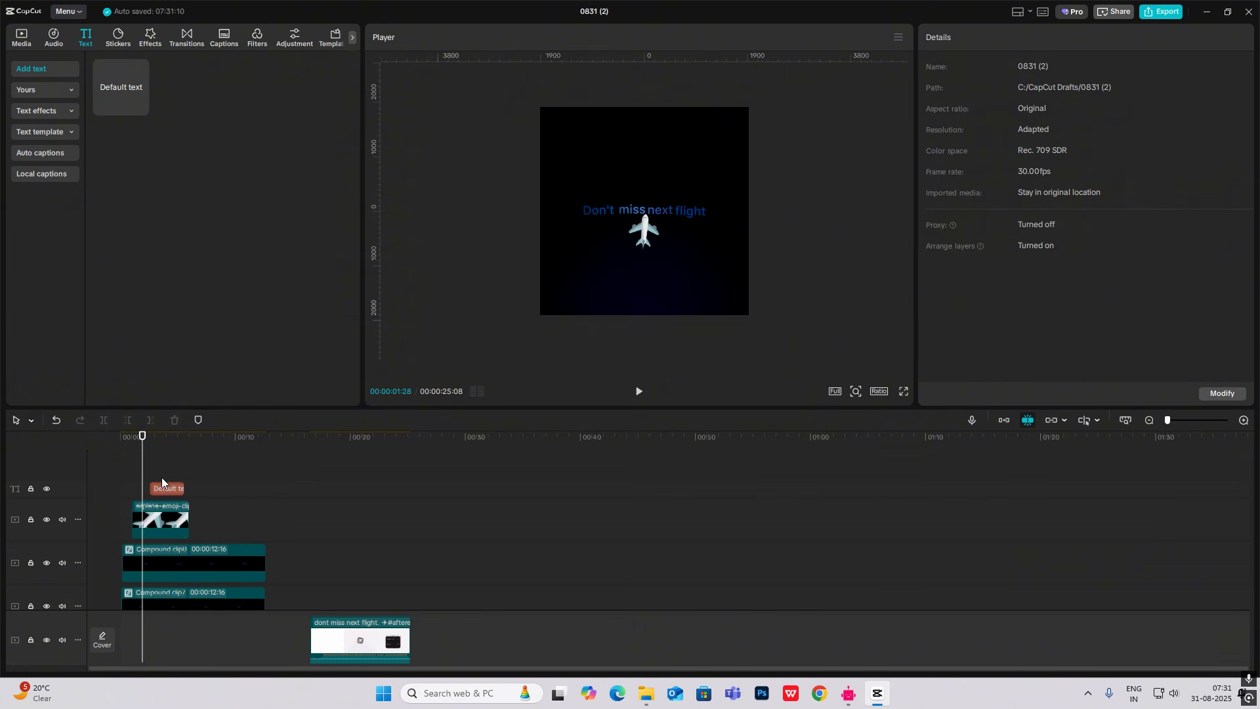
pyautogui.click(154, 487)
# - Replace the default text with a single dot and place it in the upper-left area of the night sky
pyautogui.click(942, 118)
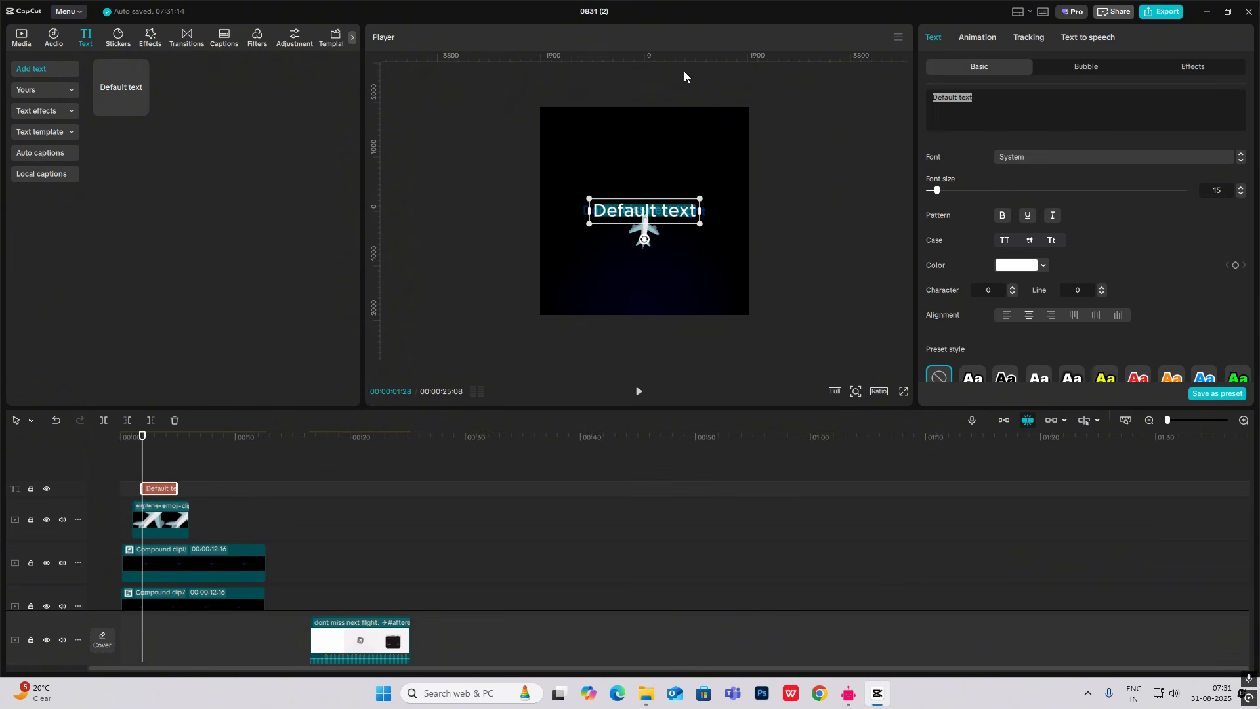
pyautogui.press('BackSpace')
pyautogui.moveTo(638, 198); pyautogui.dragTo(620, 166)
pyautogui.hotkey('ctrl', 'z')
pyautogui.moveTo(645, 210); pyautogui.dragTo(582, 149)
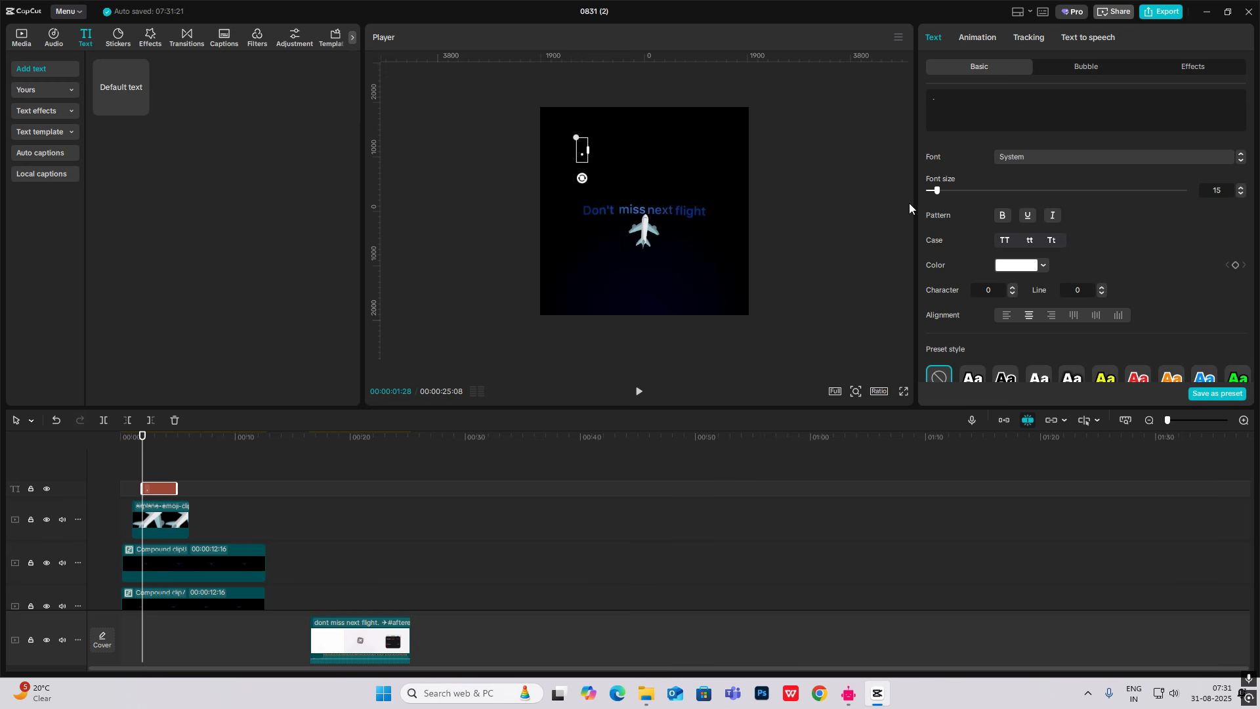
# - Extend the dot text layer to the end of the compound clips and scatter six pasted copies across the night sky as stars
pyautogui.moveTo(177, 488); pyautogui.dragTo(265, 489)
pyautogui.hotkey('ctrl', 'c')
pyautogui.hotkey('ctrl', 'v')
pyautogui.moveTo(584, 156); pyautogui.dragTo(565, 177)
pyautogui.hotkey('ctrl', 'z')
pyautogui.hotkey('ctrl', 'v')
pyautogui.hotkey('ctrl', 'v')
pyautogui.hotkey('ctrl', 'v')
pyautogui.hotkey('ctrl', 'v')
pyautogui.hotkey('ctrl', 'v')
pyautogui.click(559, 123)
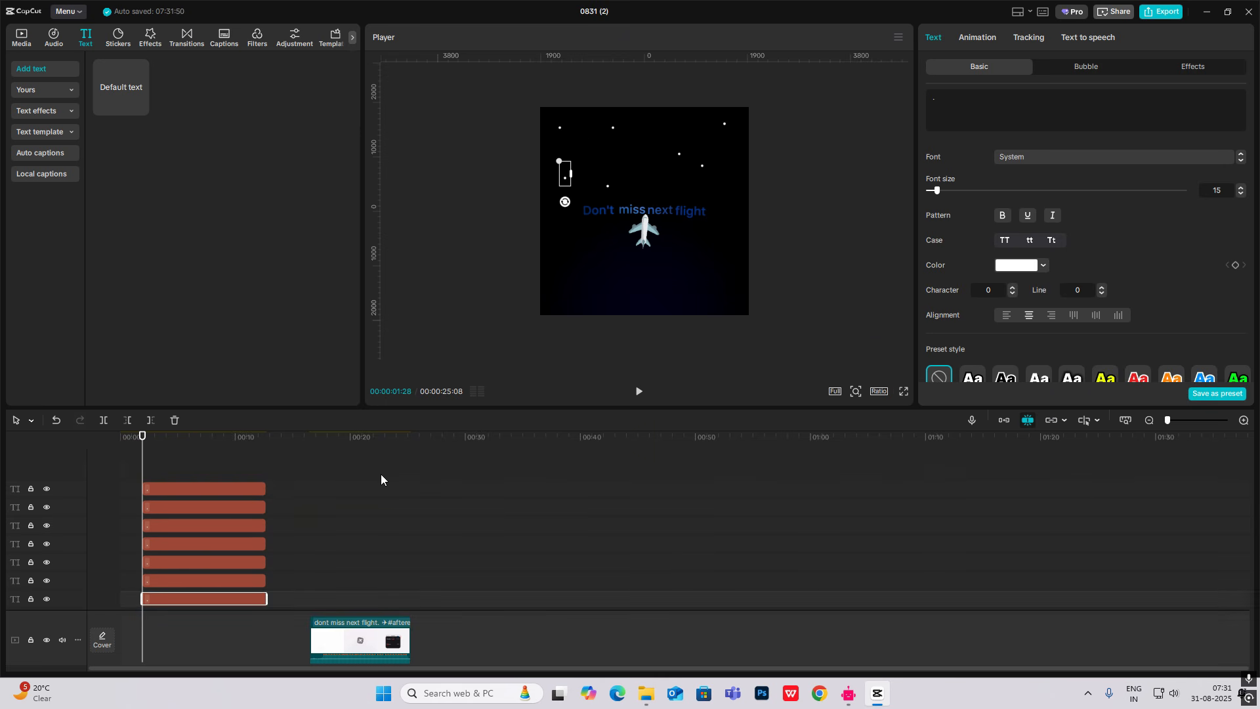
# - Paste one more dot and place it in the sky just above the airplane and the words
pyautogui.scroll(-2, 262, 492)
pyautogui.scroll(2, 196, 475)
pyautogui.hotkey('ctrl', 'v')
pyautogui.moveTo(702, 165); pyautogui.dragTo(651, 166)
pyautogui.click(791, 193)
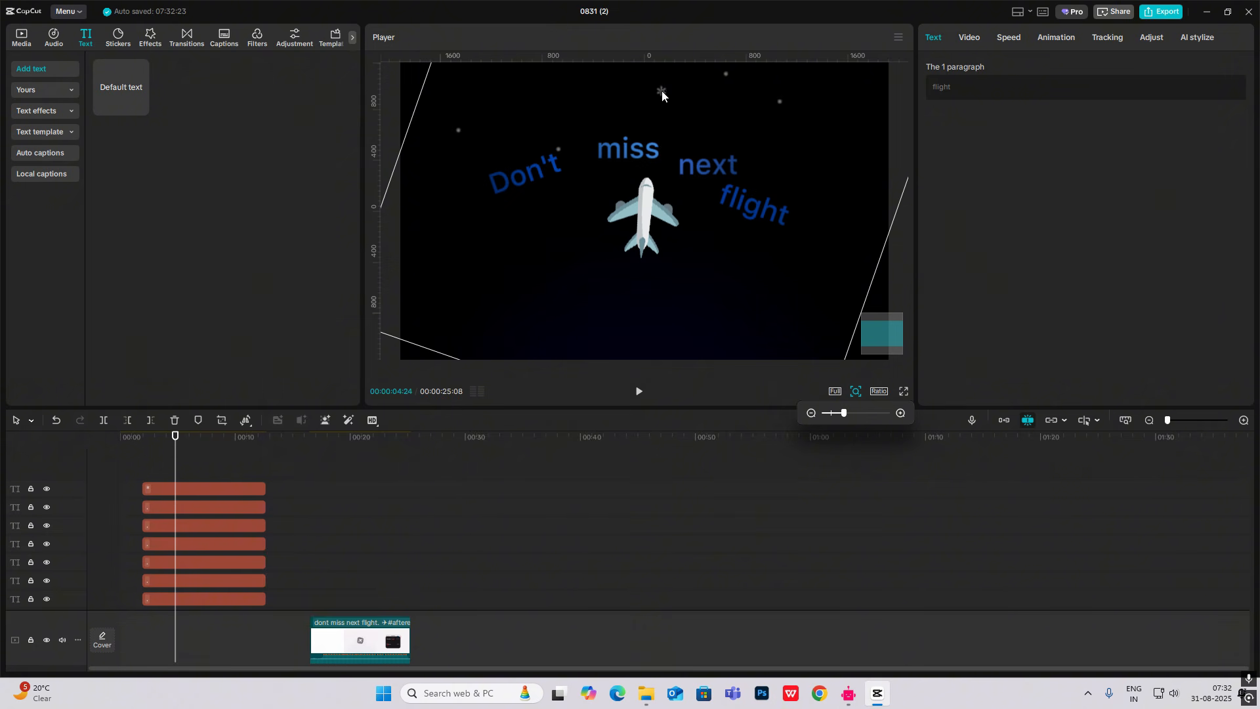
# - Replace the text of the remaining dot layers with an asterisk (*) so that every dot becomes a small star
pyautogui.click(834, 412)
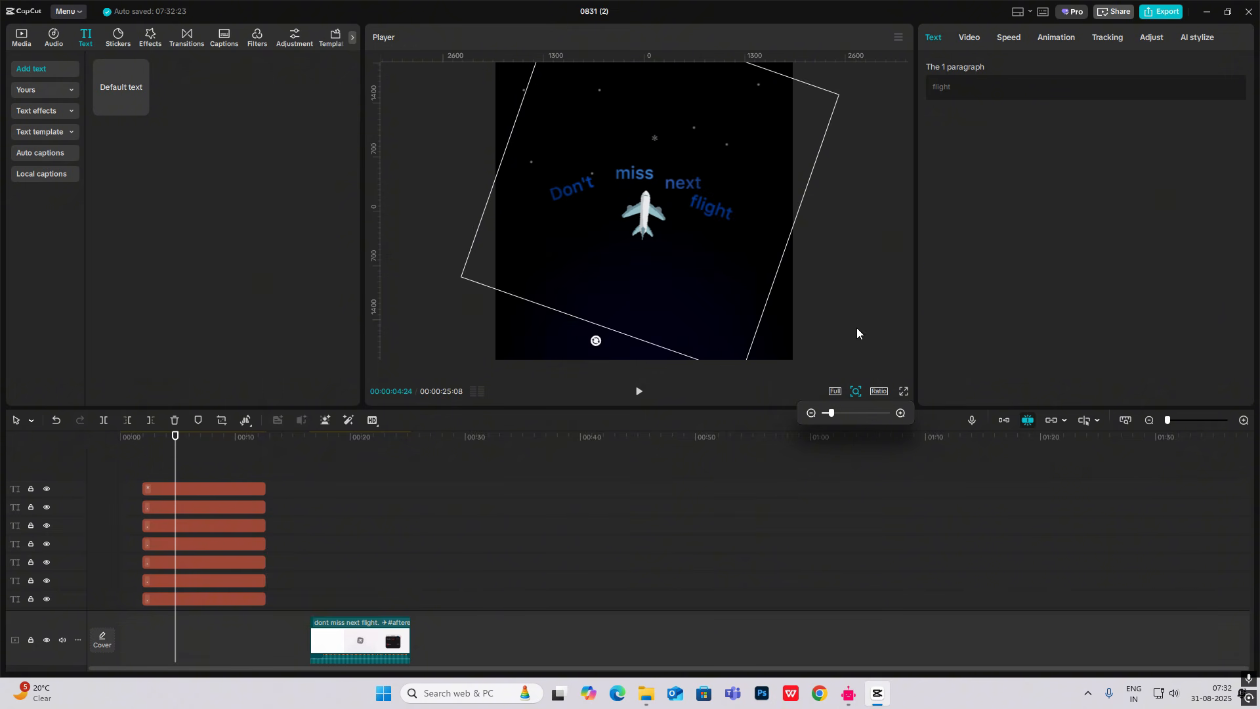
pyautogui.click(863, 282)
pyautogui.click(202, 508)
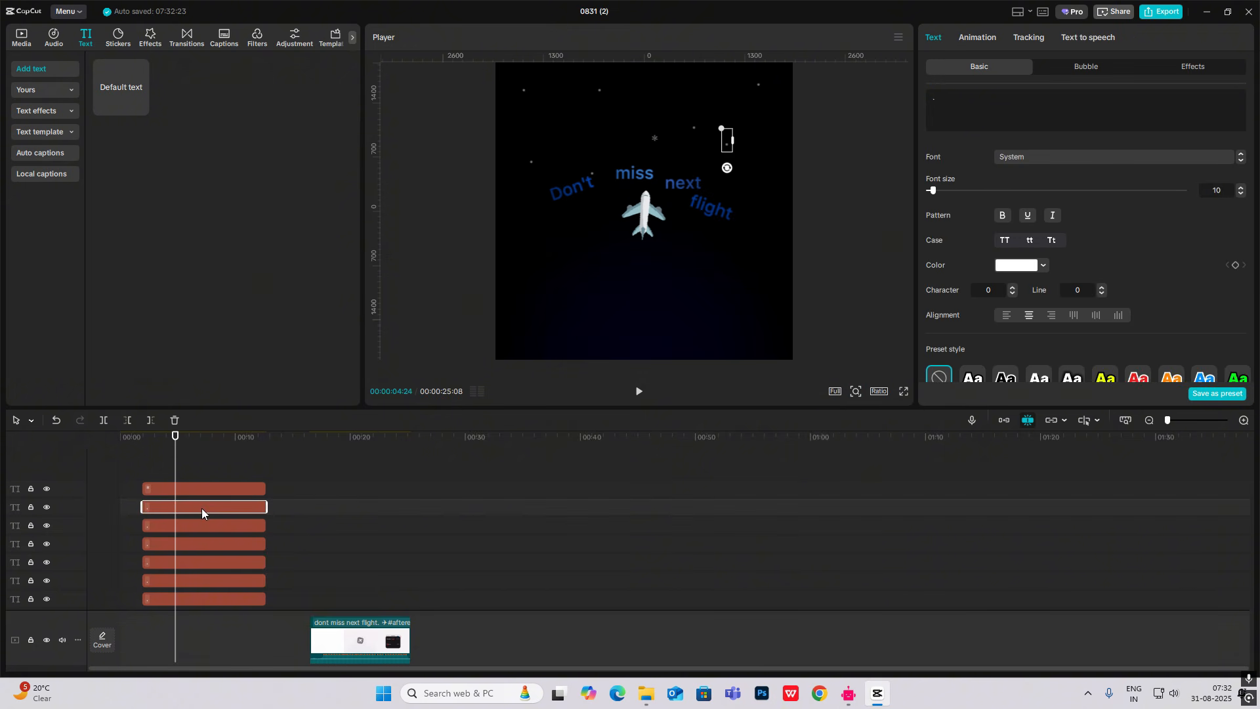
pyautogui.write('*')
pyautogui.click(202, 524)
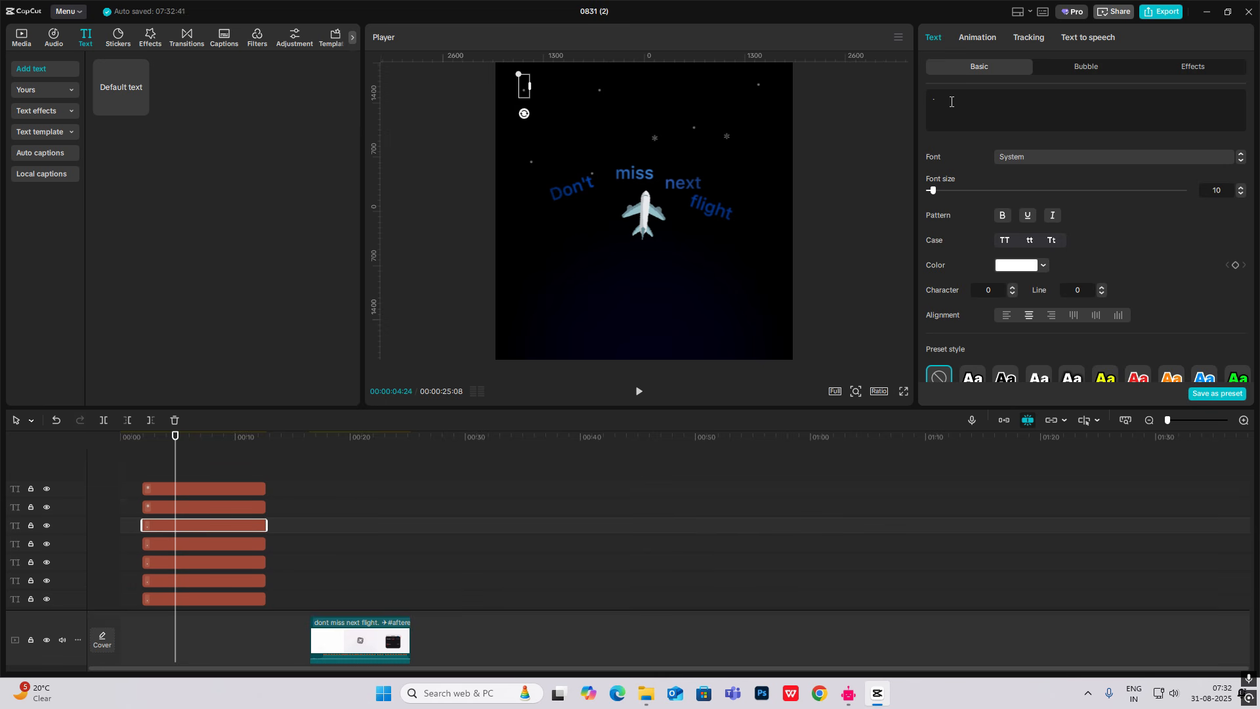
pyautogui.write('*')
pyautogui.click(202, 544)
pyautogui.click(202, 532)
pyautogui.click(203, 551)
pyautogui.click(202, 569)
pyautogui.write('*')
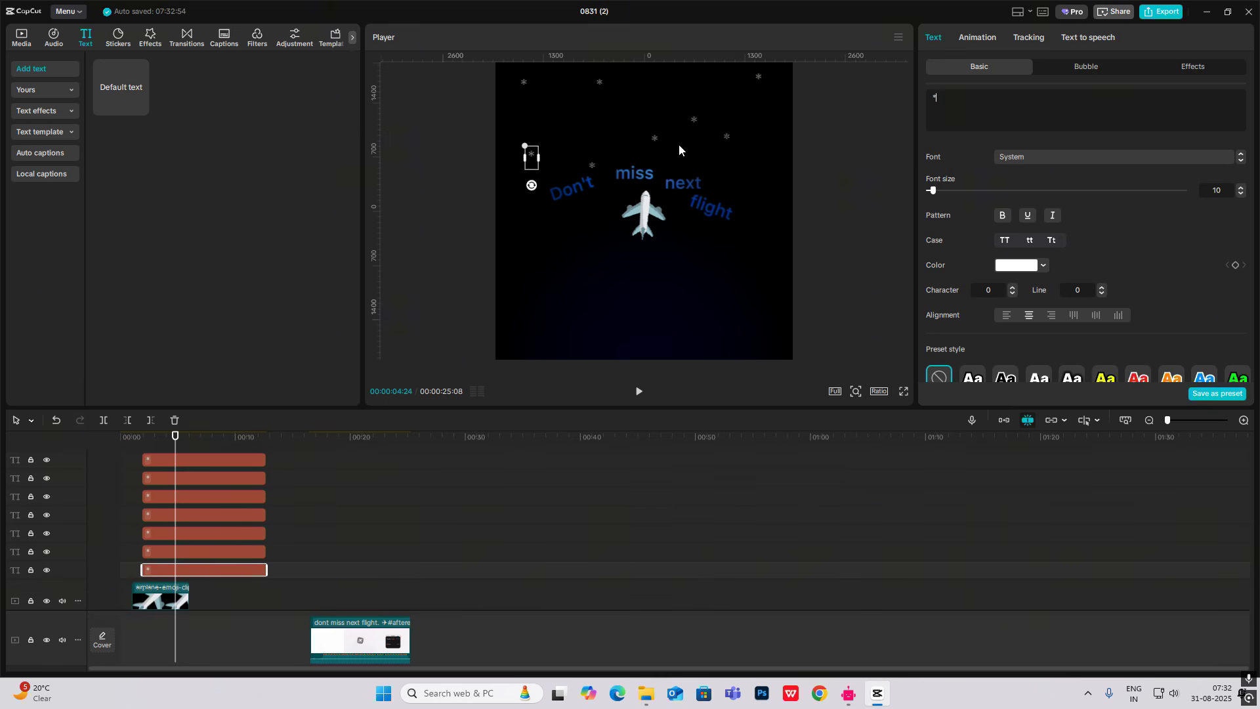
# - Play back the opening of the scene to check the stars against the words and airplane
pyautogui.click(856, 392)
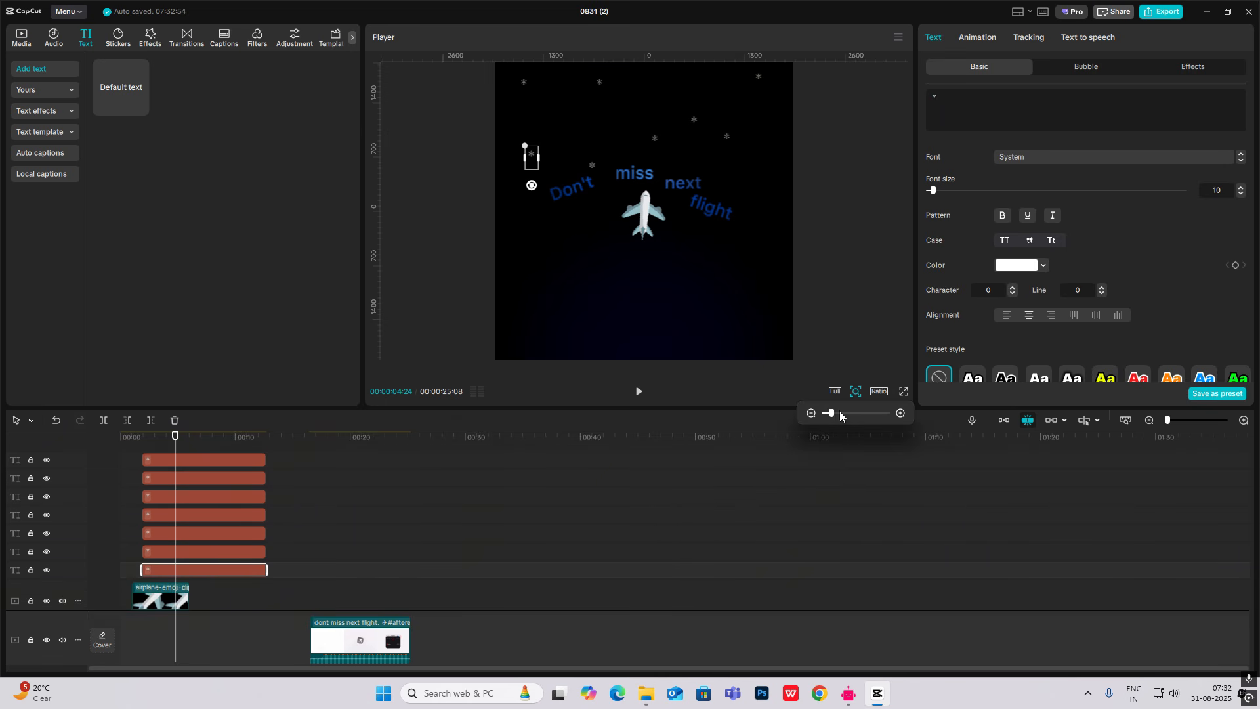
pyautogui.click(852, 286)
pyautogui.click(124, 467)
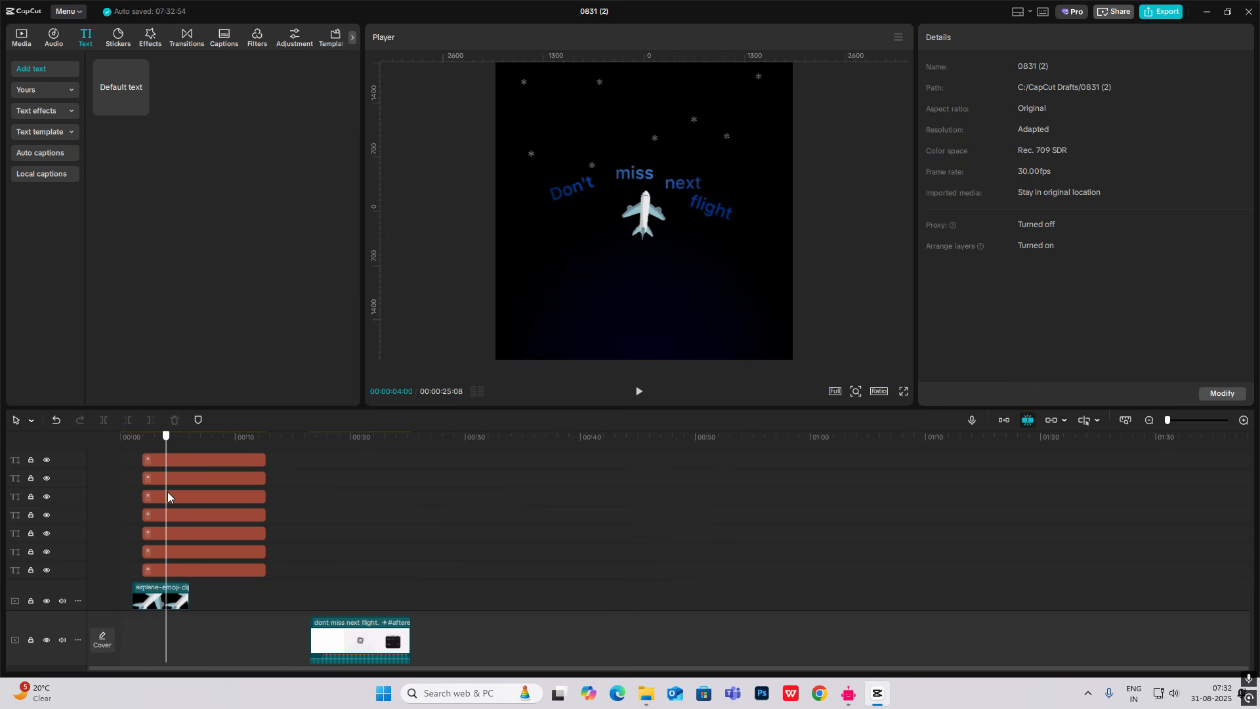
pyautogui.press('space')
pyautogui.press('space')
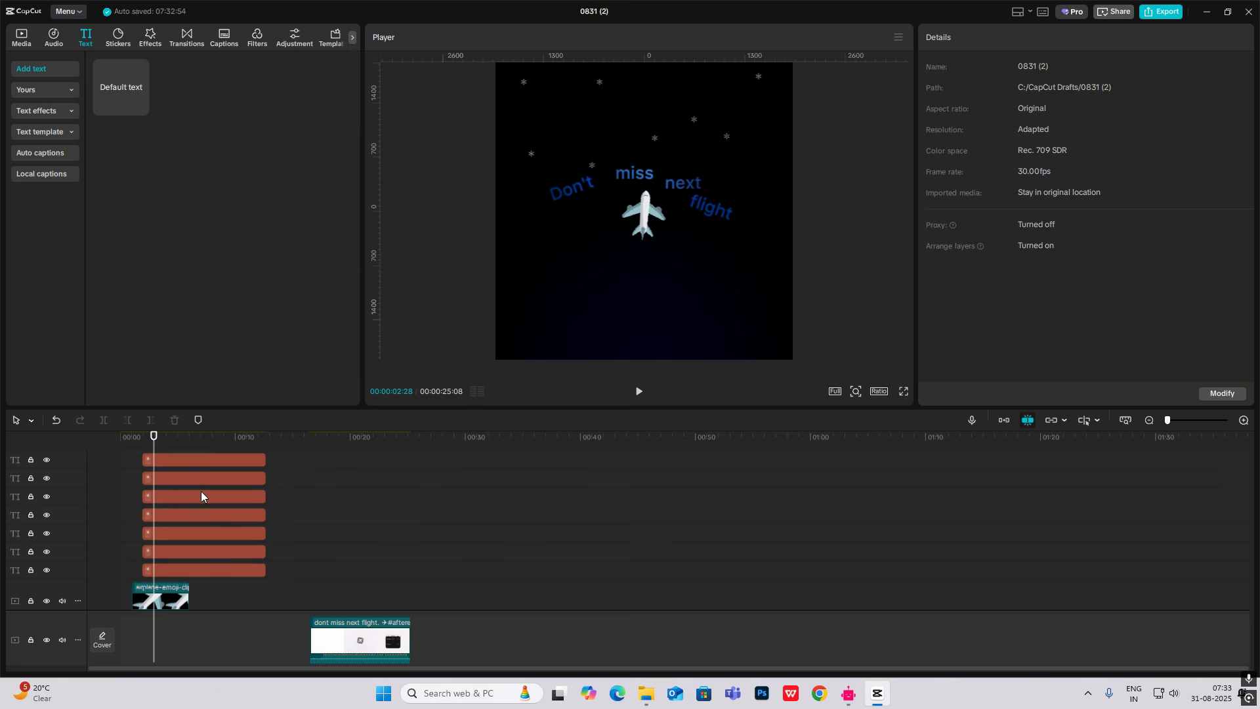
# - Extend the airplane clip so it ends together with the star text layers
pyautogui.scroll(1, 238, 480)
pyautogui.scroll(-4, 242, 481)
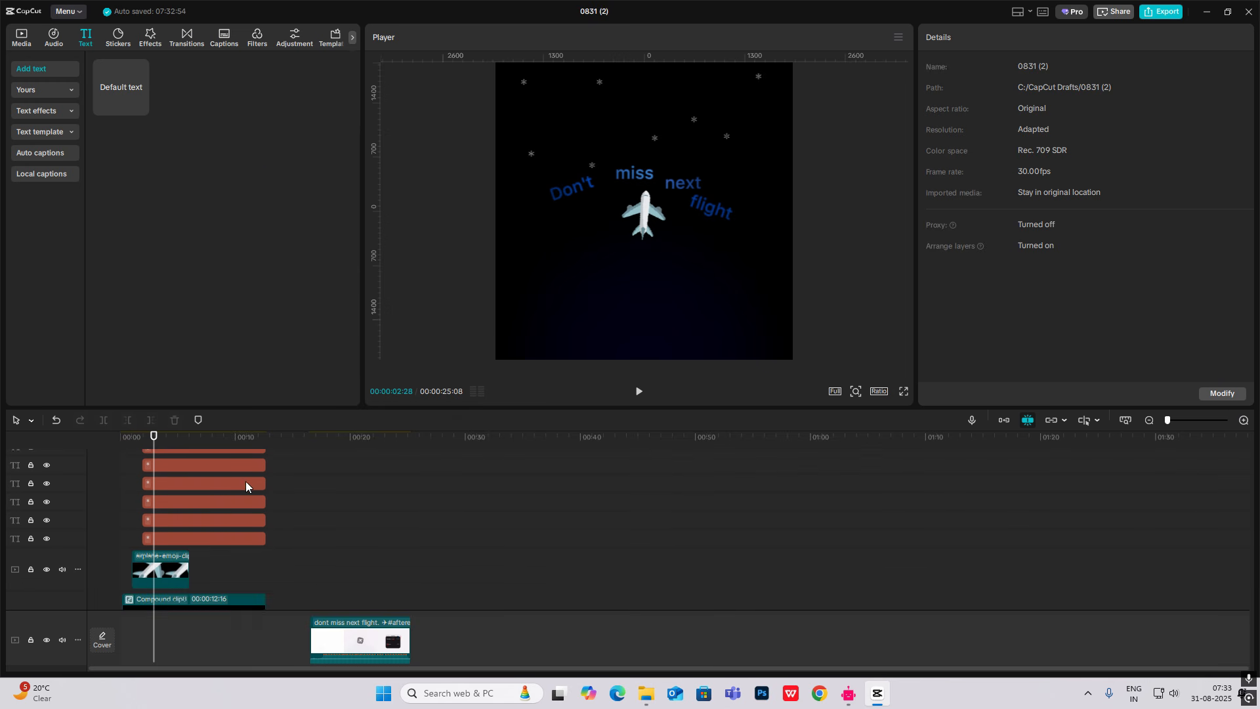
pyautogui.click(185, 554)
pyautogui.moveTo(191, 555); pyautogui.dragTo(266, 565)
pyautogui.scroll(3, 269, 511)
# - Combine the airplane clip and the "Don't miss next flight" word clips into a single compound clip
pyautogui.click(308, 482)
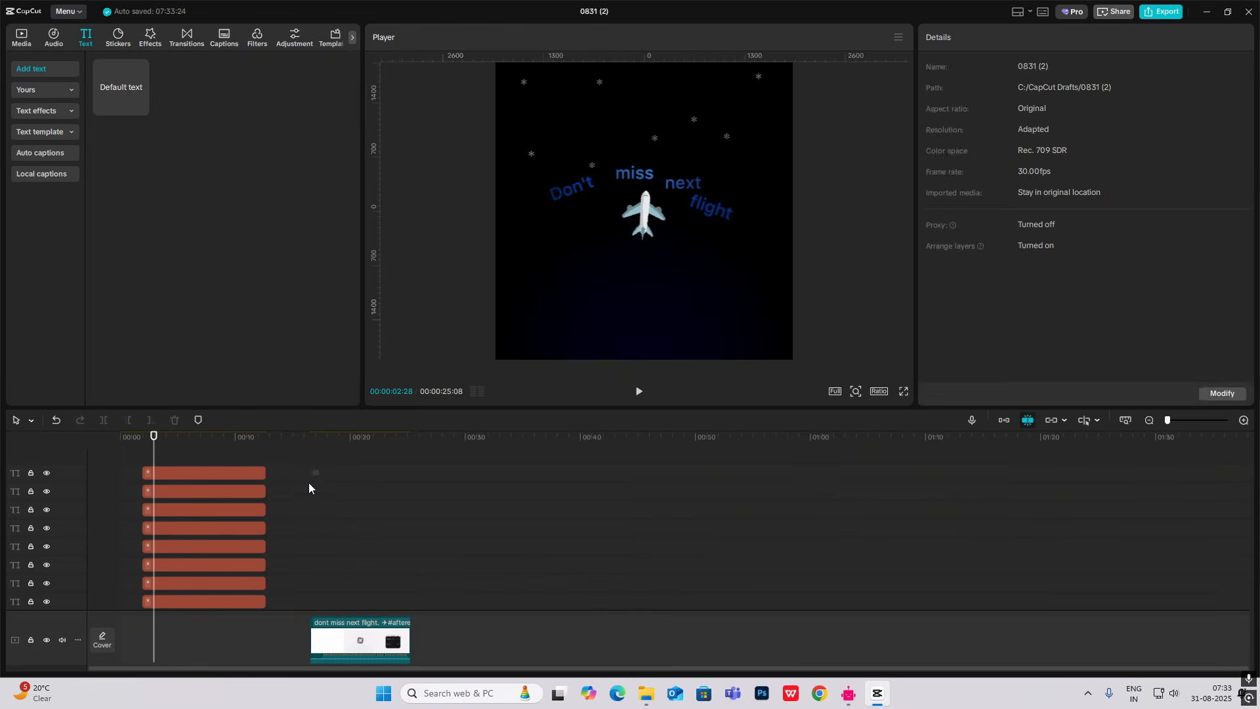
pyautogui.moveTo(308, 482); pyautogui.dragTo(290, 557)
pyautogui.scroll(-3, 236, 542)
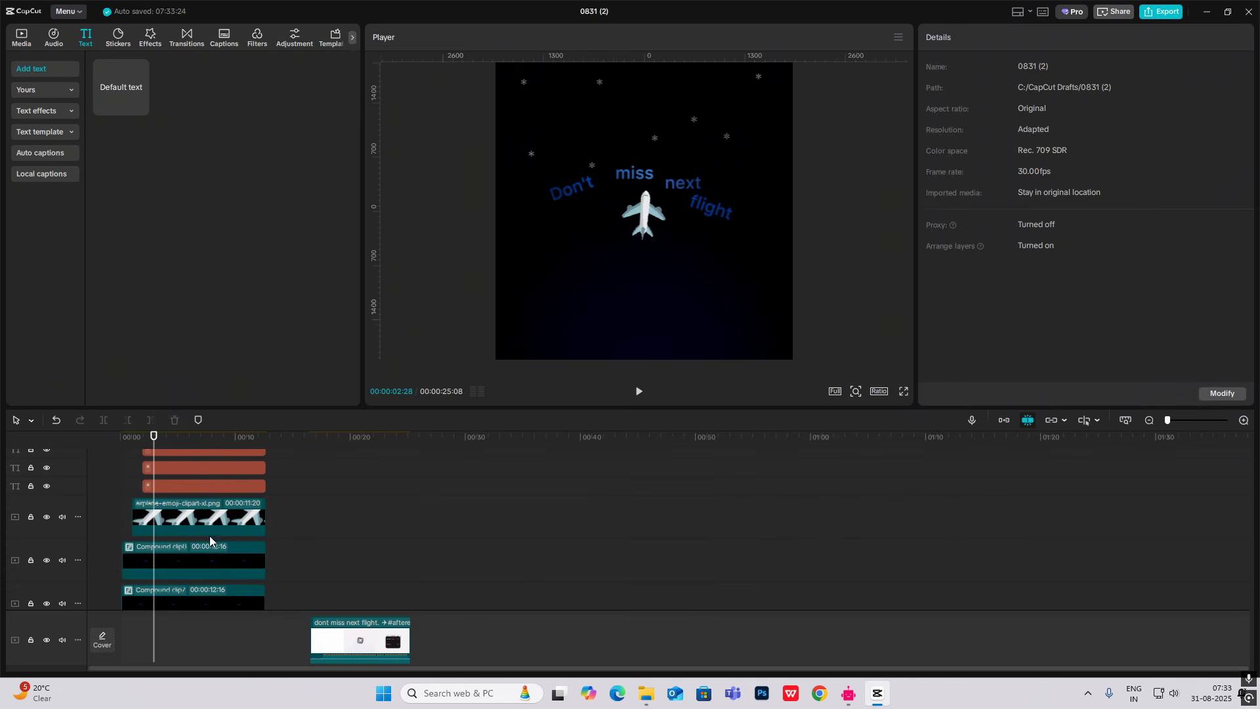
pyautogui.click(222, 526)
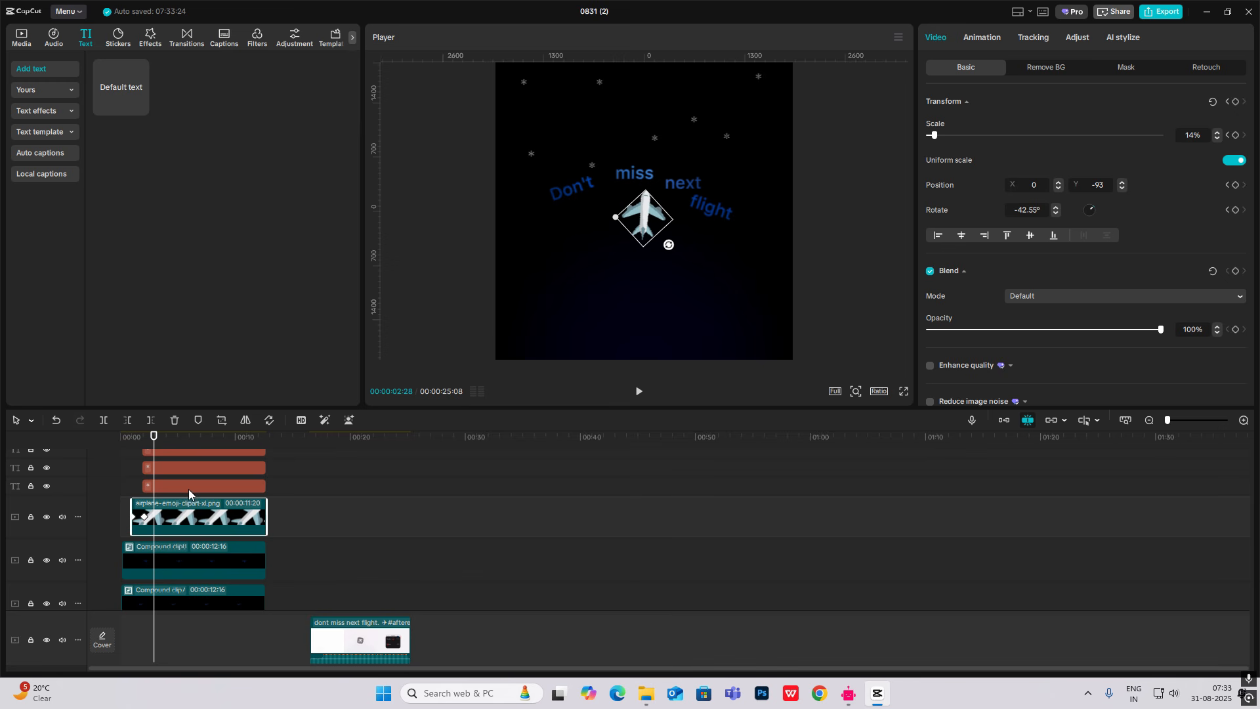
pyautogui.scroll(-2, 189, 494)
pyautogui.moveTo(317, 475); pyautogui.dragTo(232, 565)
pyautogui.scroll(-3, 254, 555)
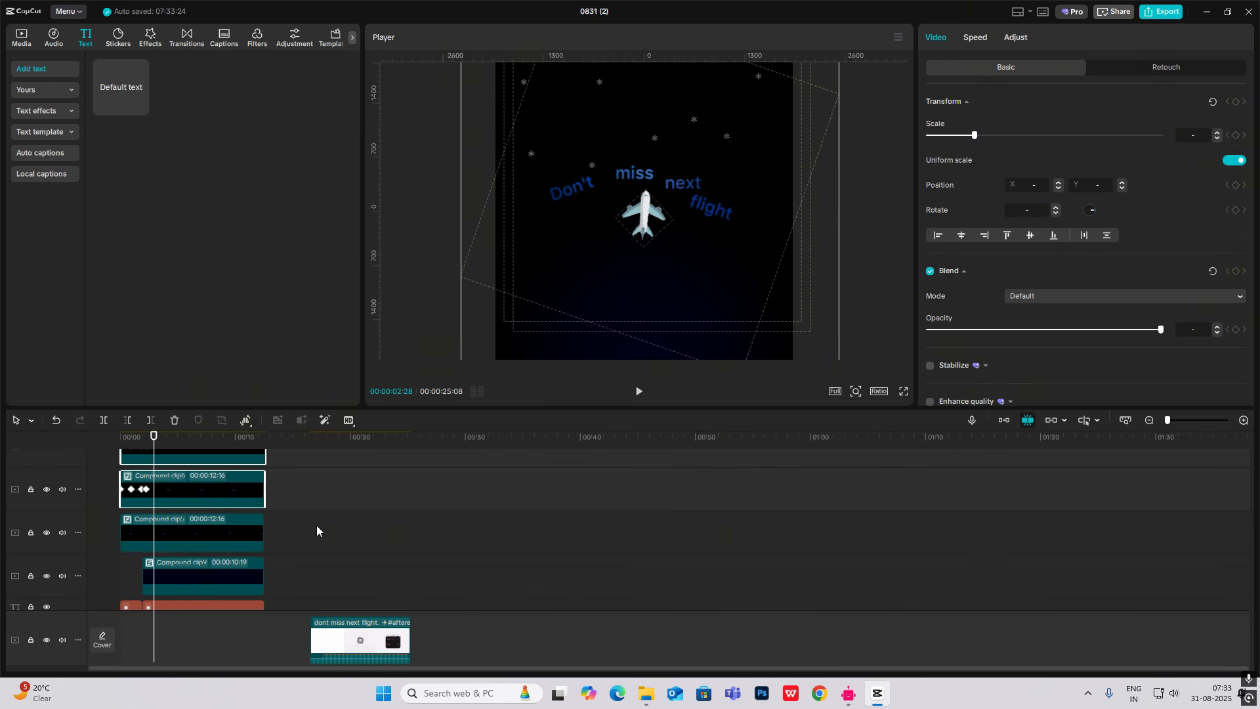
pyautogui.moveTo(316, 526); pyautogui.dragTo(230, 530)
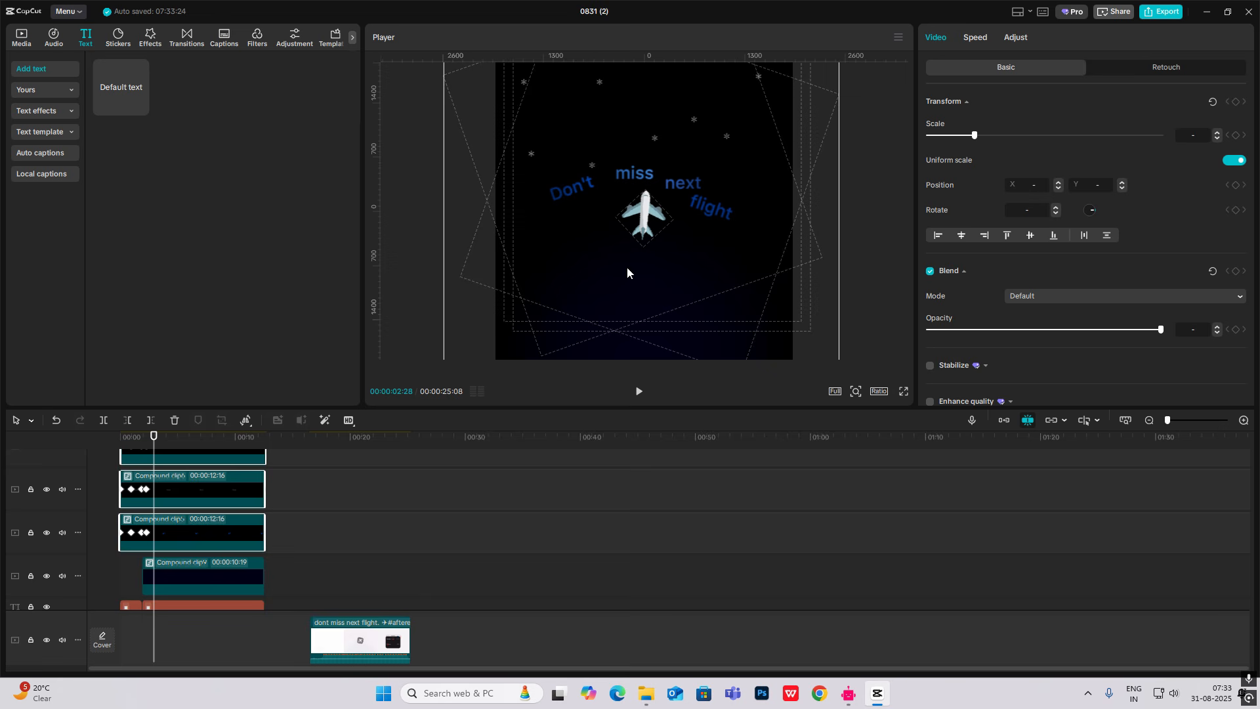
pyautogui.hotkey('alt', 'g')
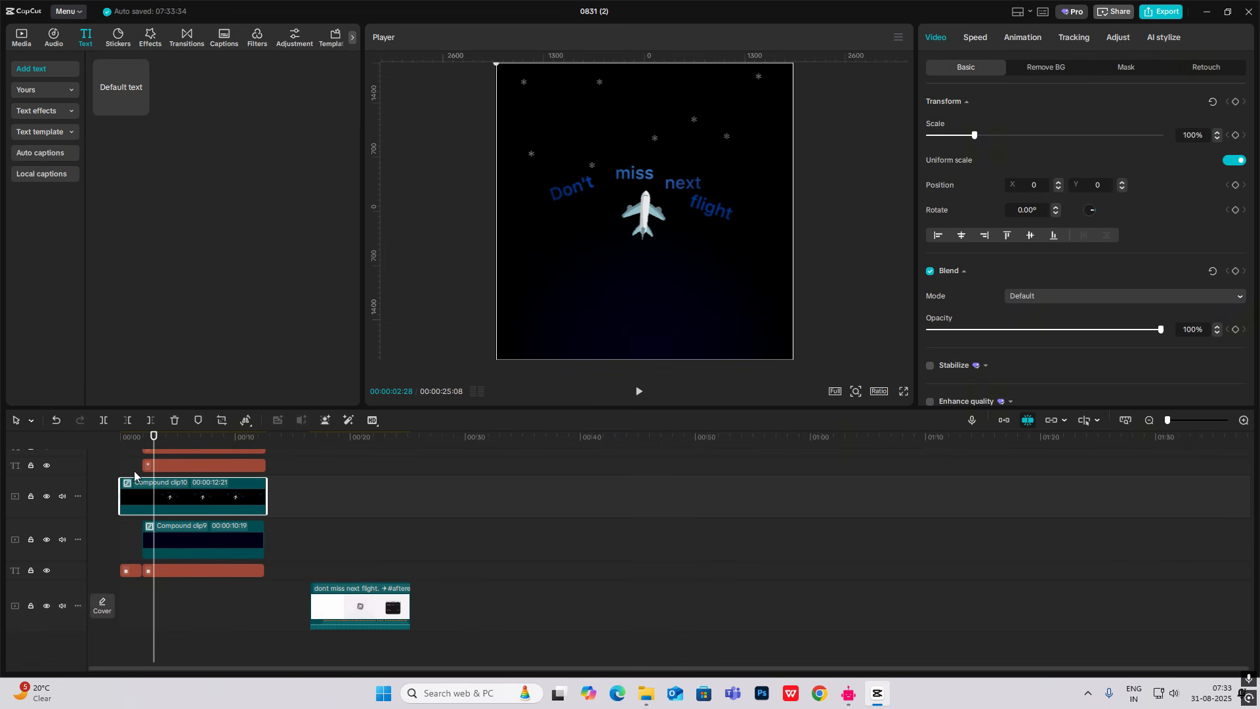
# - Add a transform keyframe to the combined airplane-and-words clip at 00:00:02:19
pyautogui.click(134, 471)
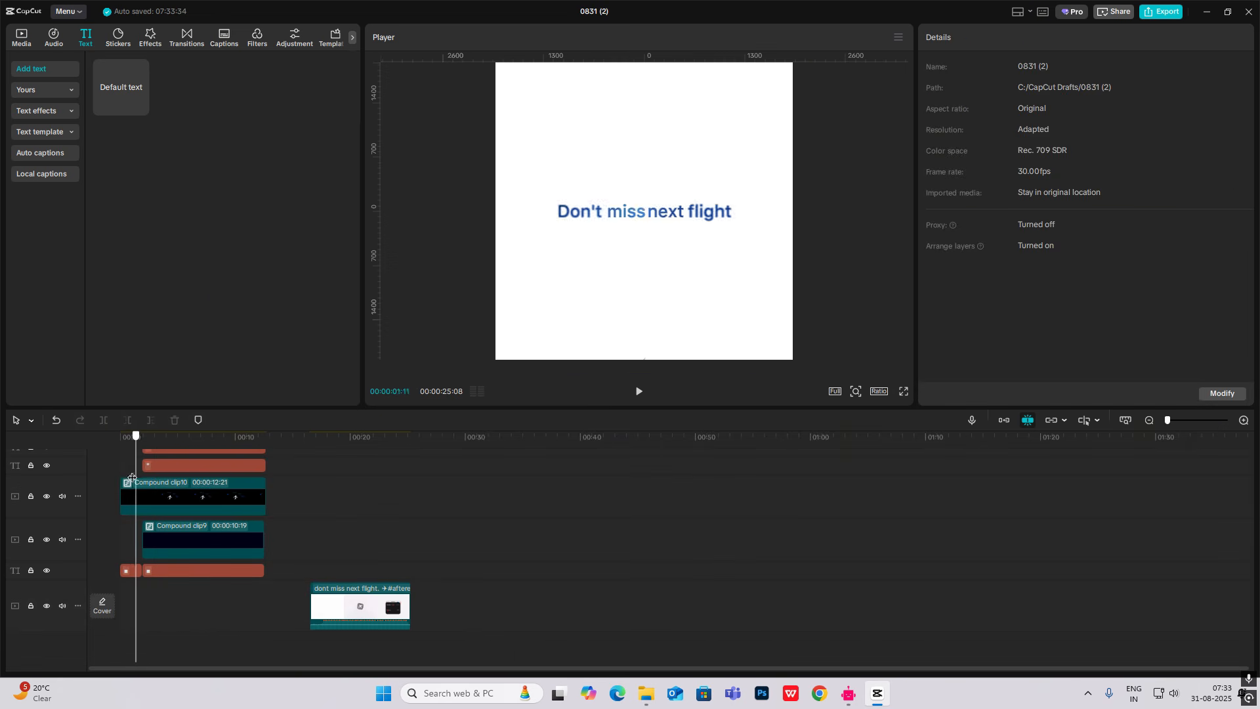
pyautogui.moveTo(132, 477); pyautogui.dragTo(151, 486)
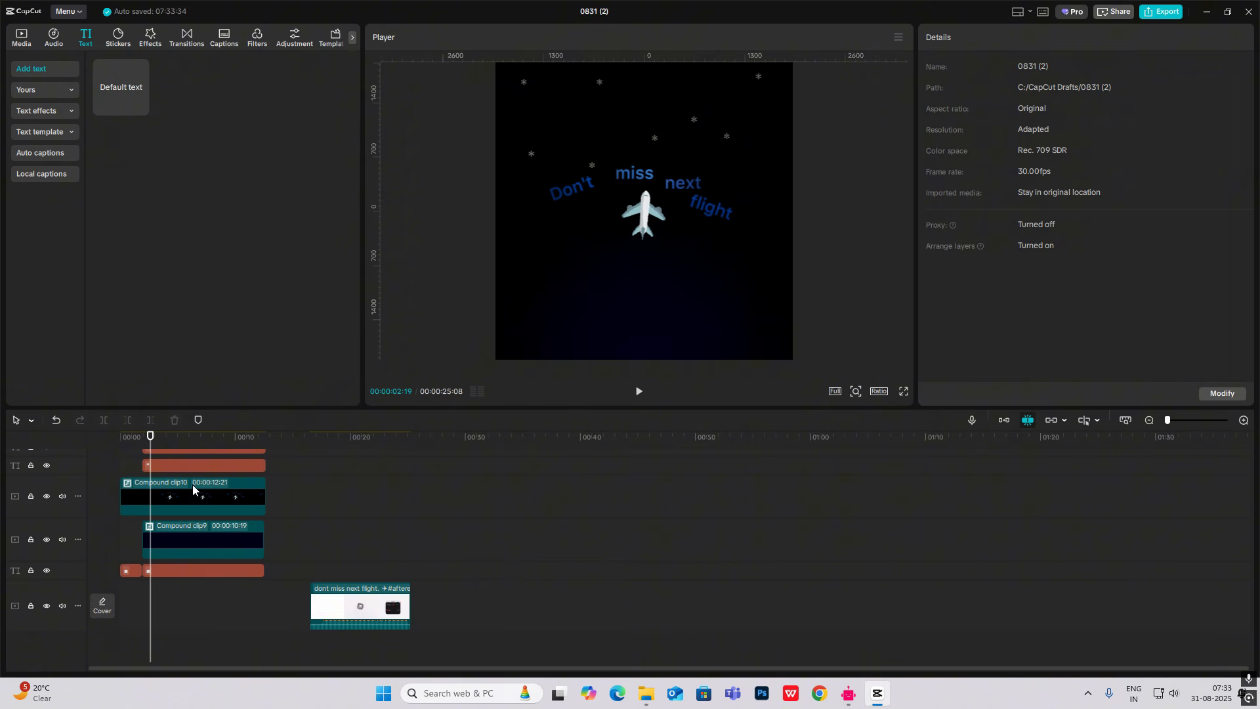
pyautogui.click(191, 484)
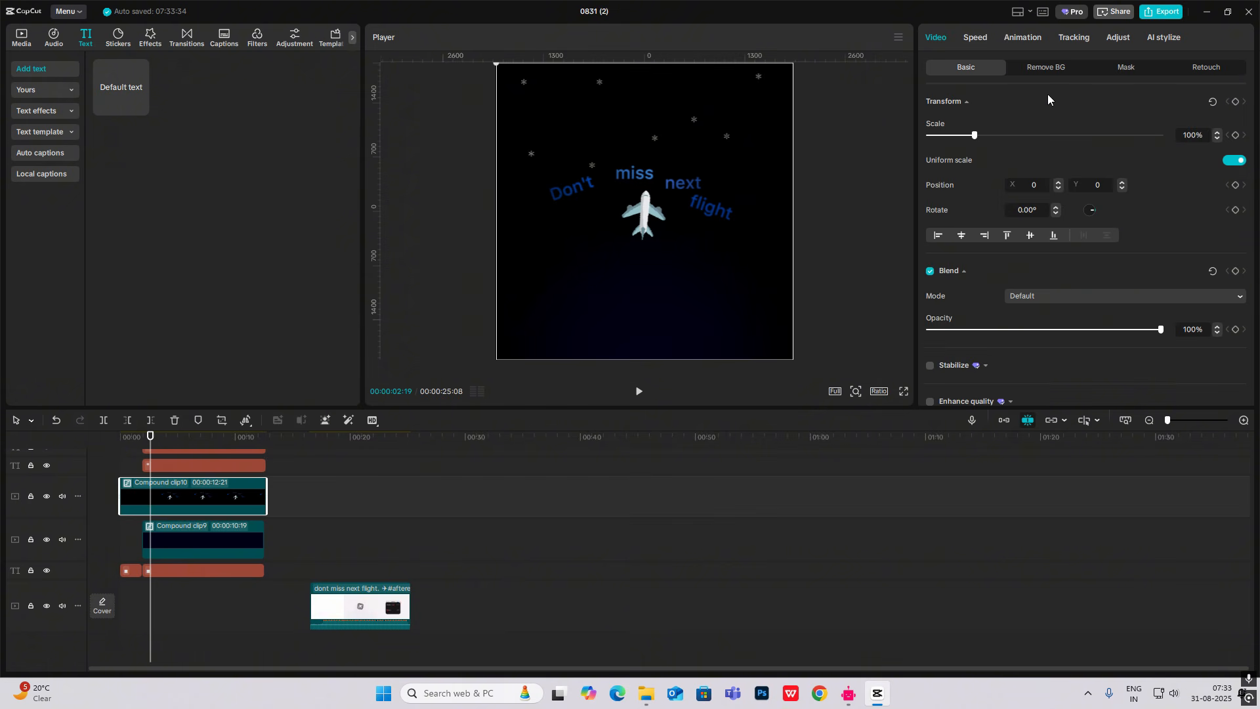
pyautogui.click(1235, 102)
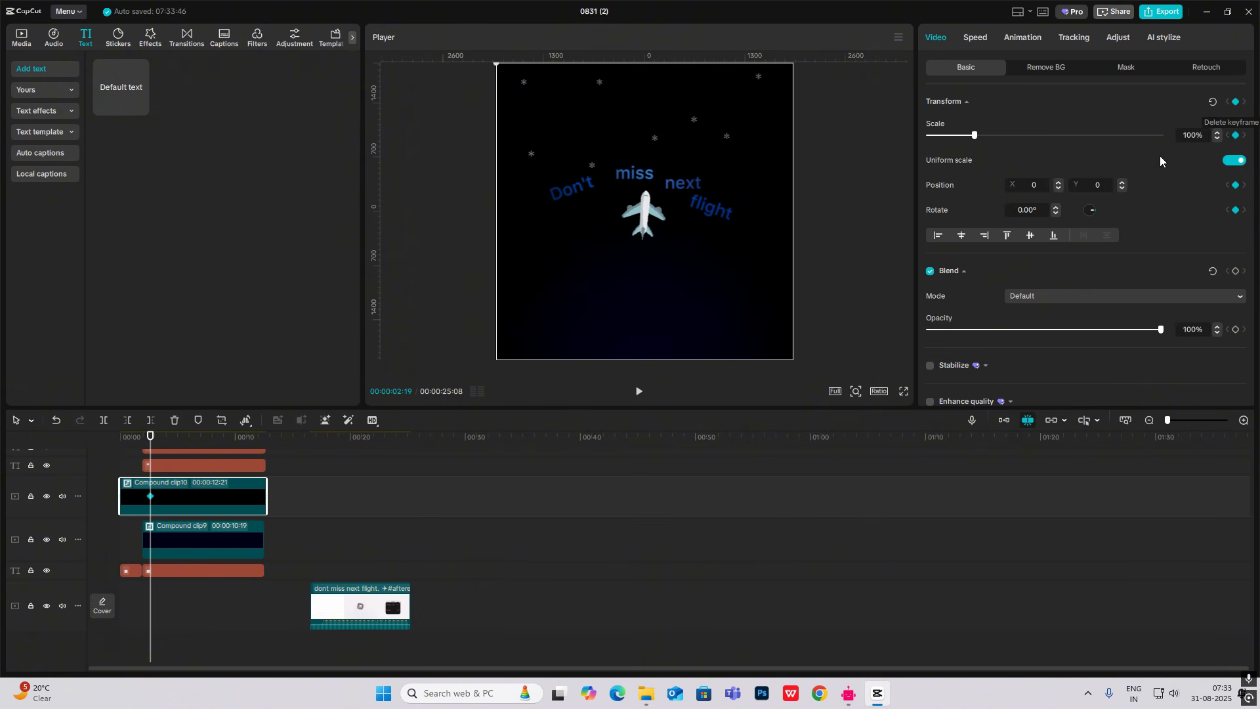
# - Rotate the airplane-and-words compound clip to -21.81° at 00:00:03:06
pyautogui.click(1243, 419)
pyautogui.moveTo(182, 438); pyautogui.dragTo(207, 437)
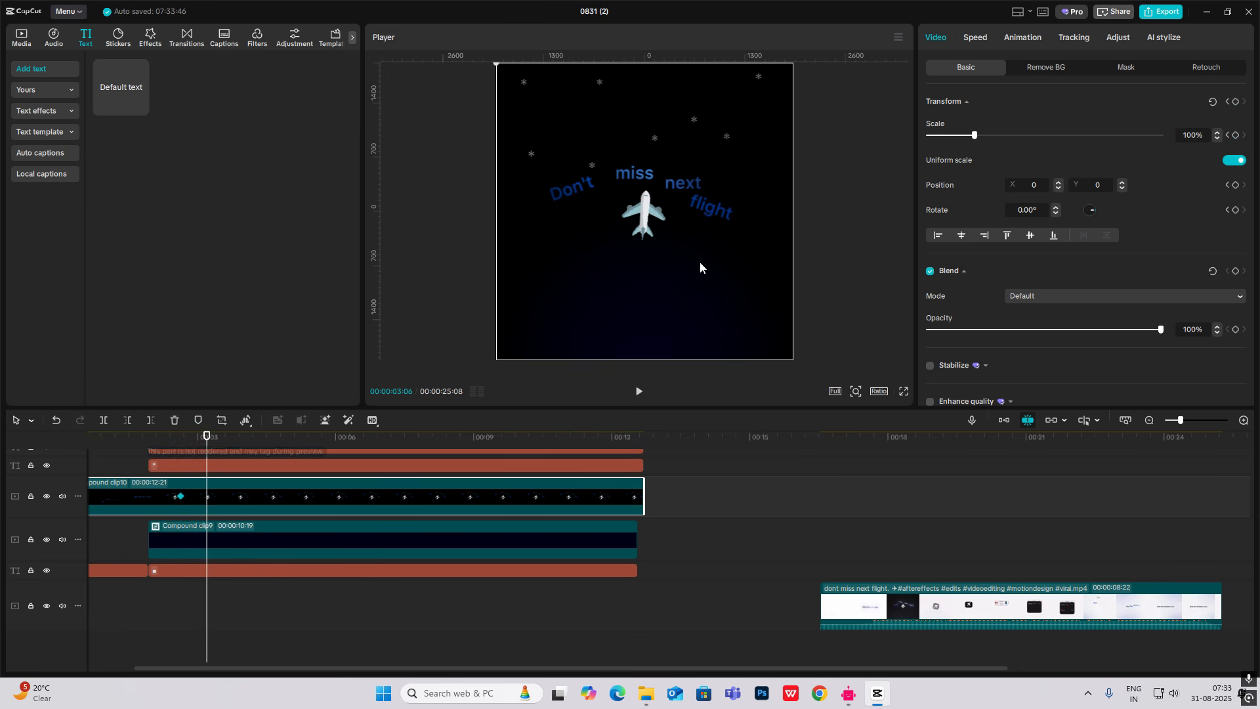
pyautogui.click(855, 391)
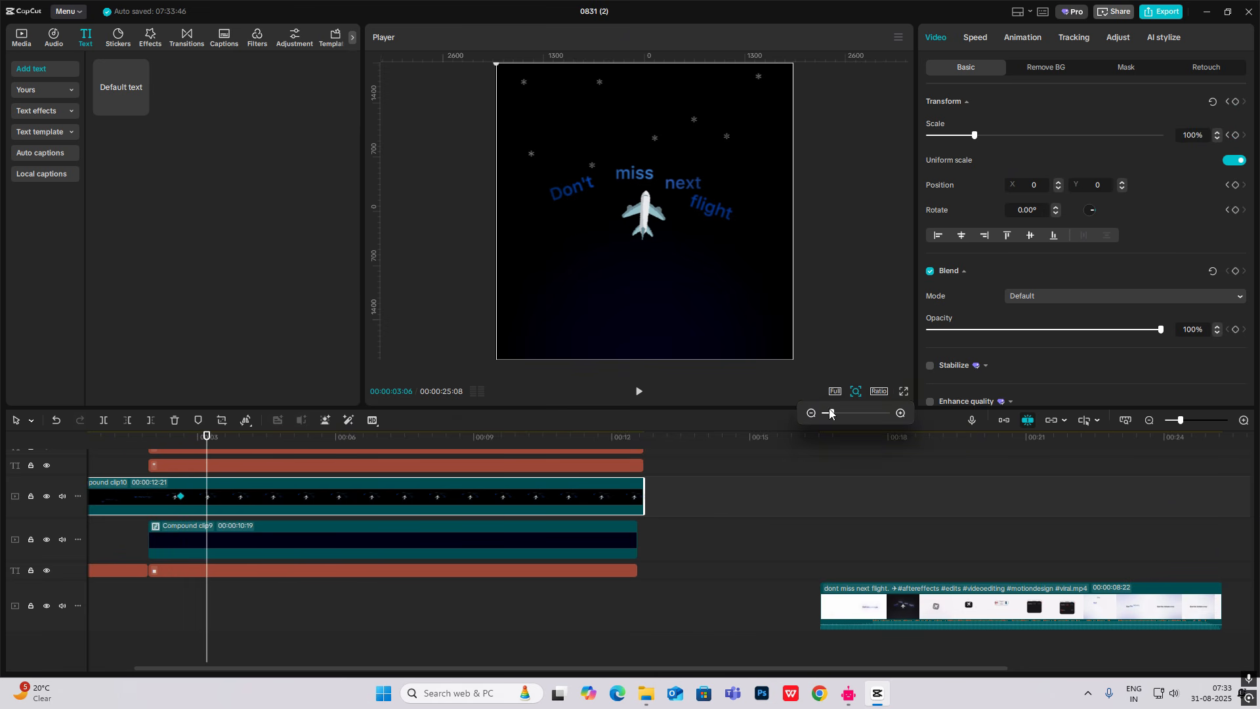
pyautogui.moveTo(830, 413); pyautogui.dragTo(823, 414)
pyautogui.moveTo(641, 320); pyautogui.dragTo(684, 325)
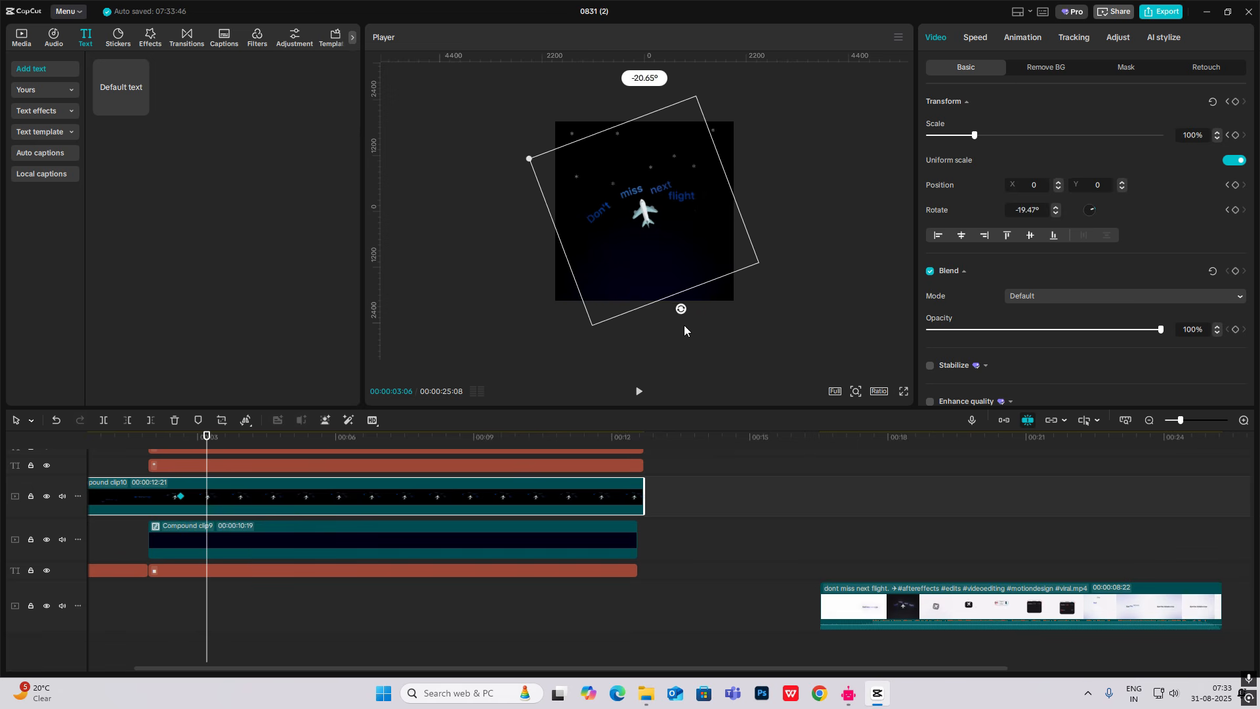
# - Apply the Quad Ease preset curve to the rotation between the 00:00:02:19 and 00:00:03:06 keyframes
pyautogui.hotkey('alt', 'k')
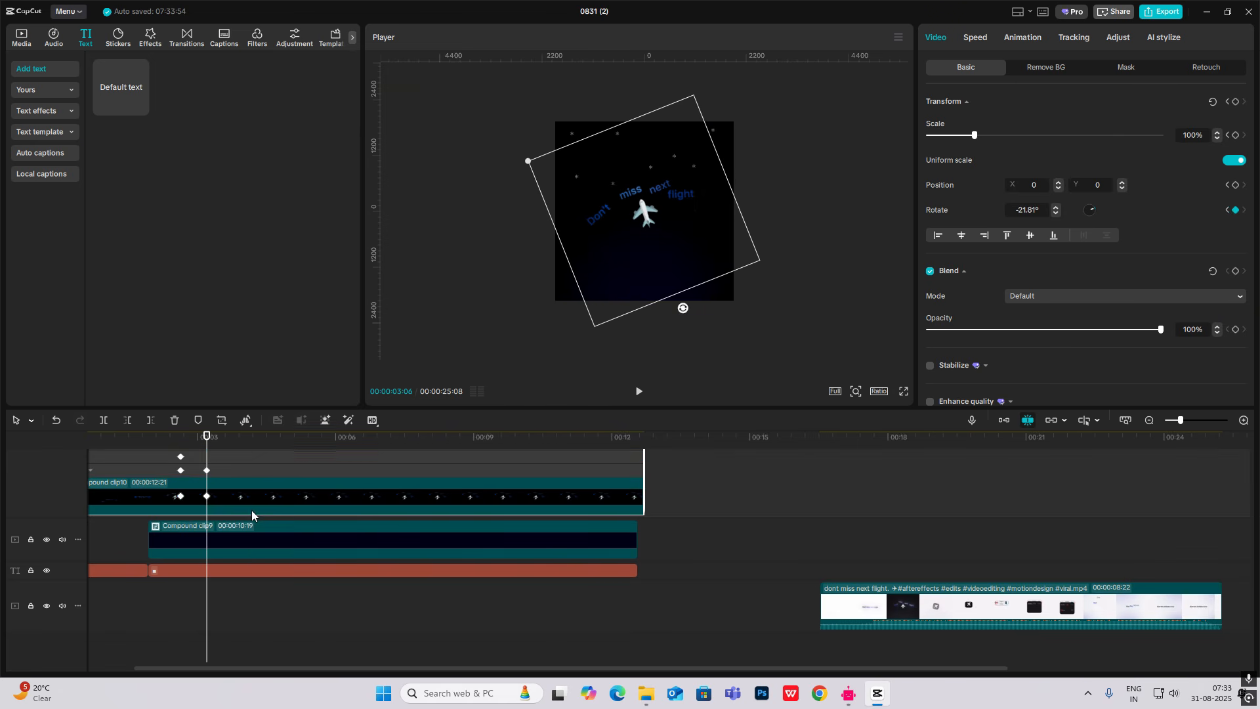
pyautogui.scroll(3, 250, 510)
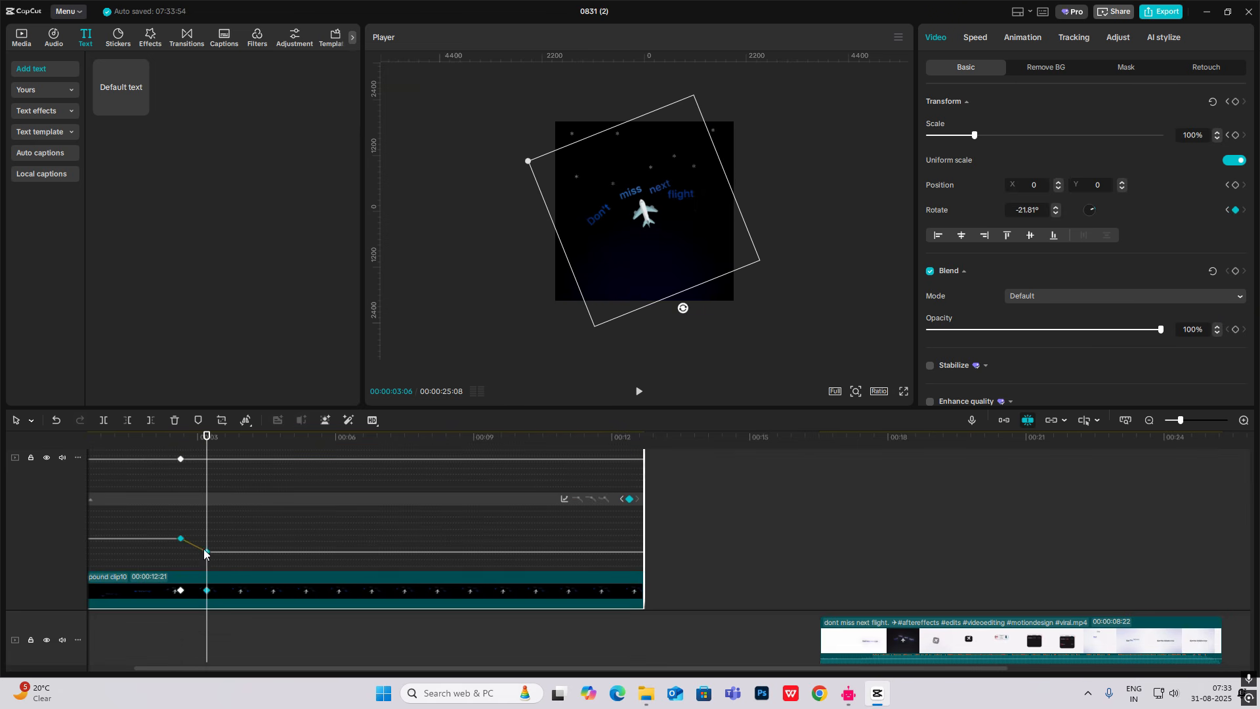
pyautogui.click(564, 499)
pyautogui.click(794, 578)
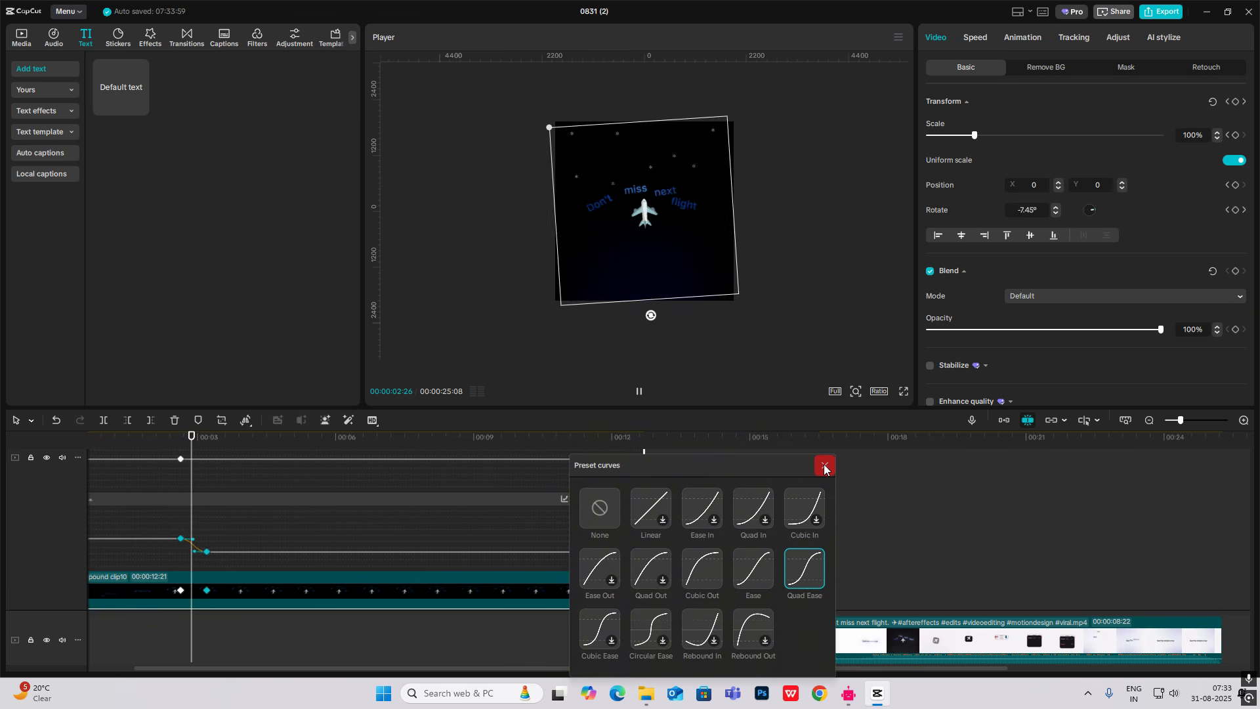
pyautogui.click(824, 465)
pyautogui.hotkey('alt', 'k')
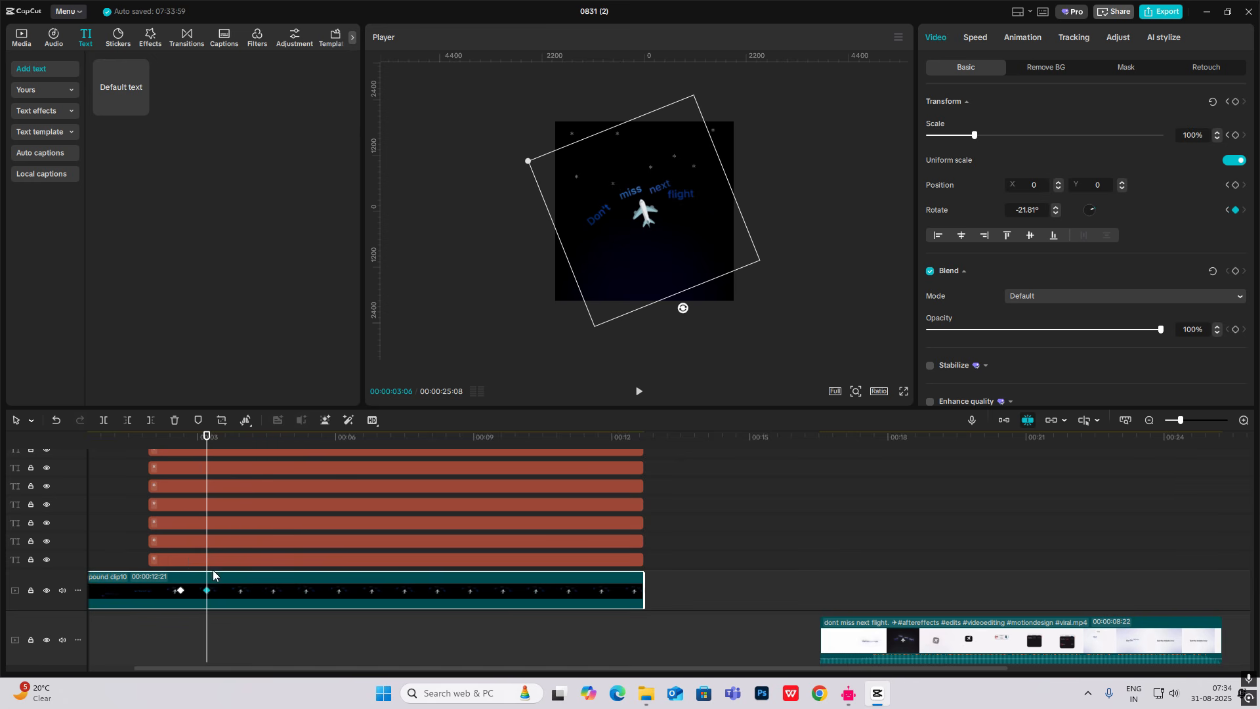
# - Hold the tilt with a transform keyframe at 00:00:03:09 and rotate the compound clip to 42.52° at 00:00:03:26
pyautogui.moveTo(206, 436); pyautogui.dragTo(238, 445)
pyautogui.click(1234, 101)
pyautogui.moveTo(683, 307); pyautogui.dragTo(578, 299)
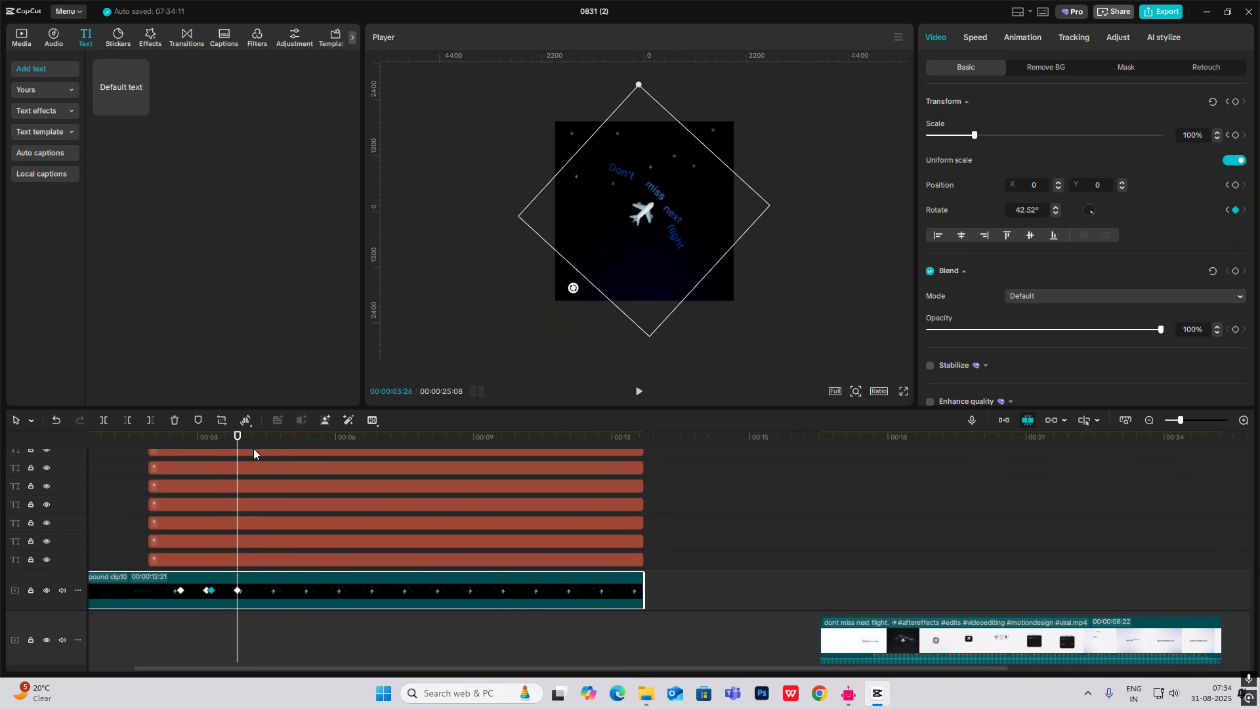
# - Apply the Quad Ease preset curve to the rotation between the 00:00:03:09 and 00:00:03:26 keyframes
pyautogui.hotkey('alt', 'k')
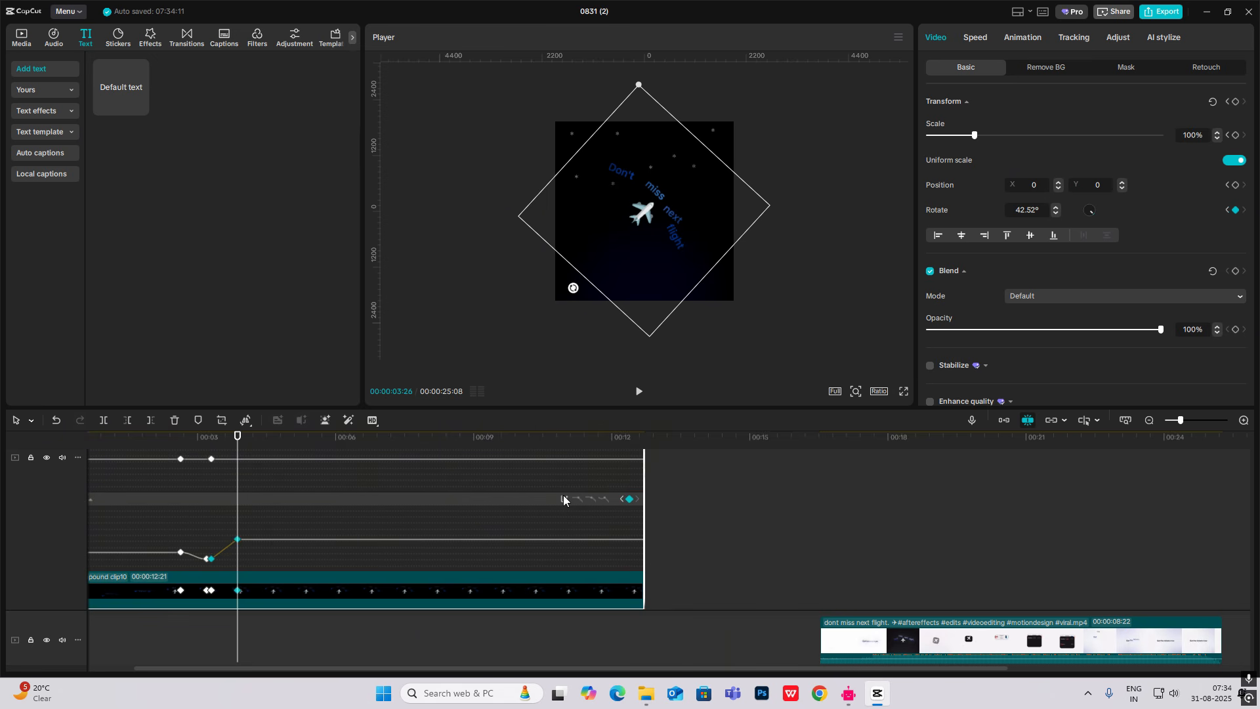
pyautogui.click(563, 498)
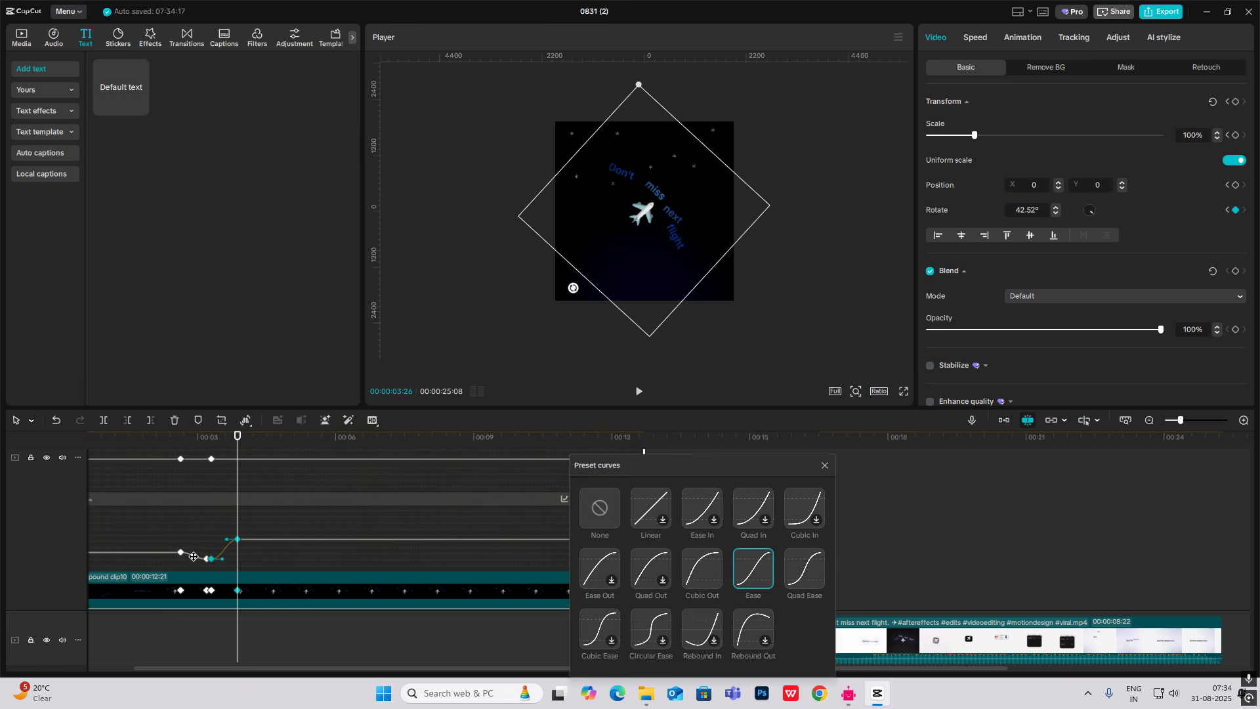
pyautogui.click(806, 575)
pyautogui.click(825, 466)
# - Adjust the second rotation curve by lengthening the handle at 00:00:03:09 and shortening the one at 00:00:03:26
pyautogui.click(1244, 421)
pyautogui.click(1244, 421)
pyautogui.click(1244, 421)
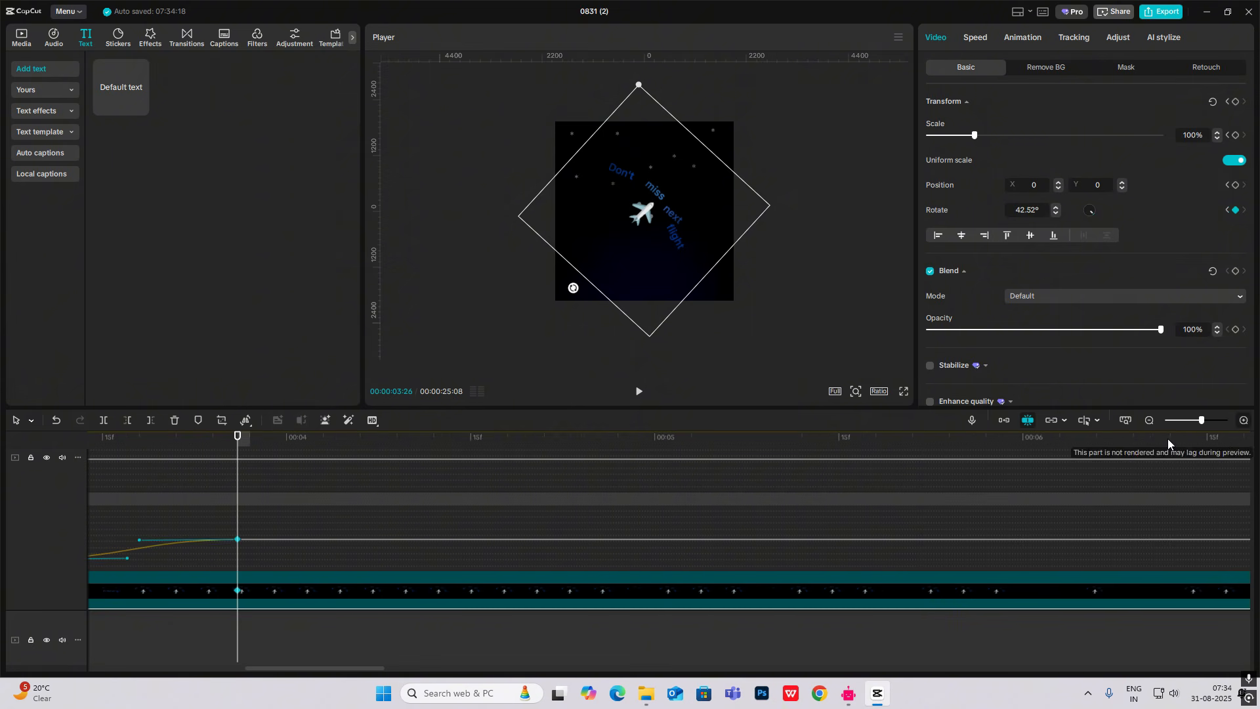
pyautogui.moveTo(242, 442); pyautogui.dragTo(376, 458)
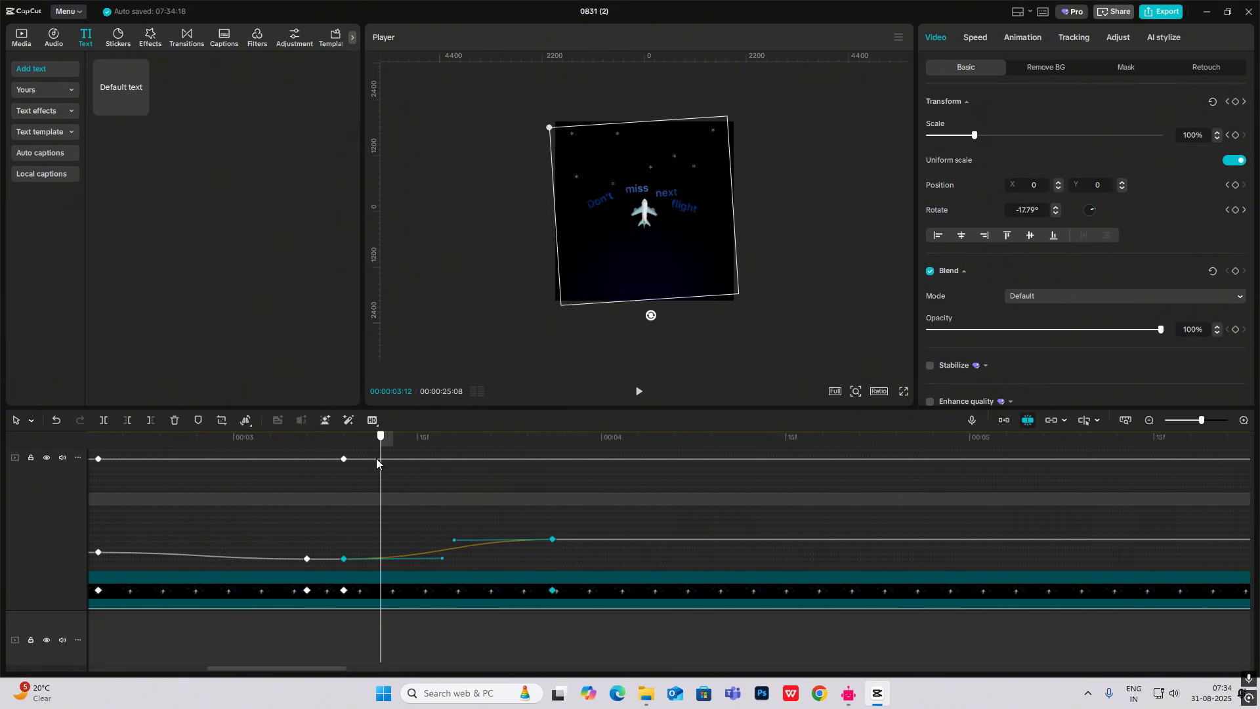
pyautogui.click(441, 560)
pyautogui.moveTo(378, 539); pyautogui.dragTo(332, 570)
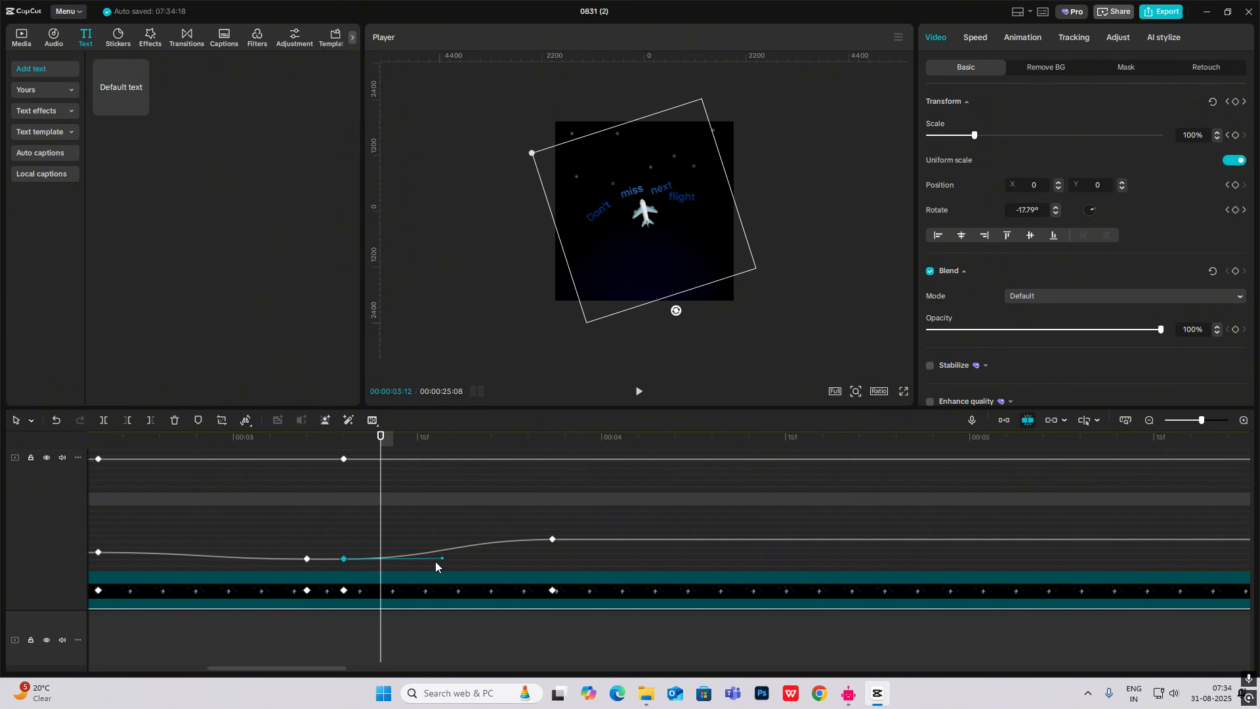
pyautogui.moveTo(442, 559); pyautogui.dragTo(467, 558)
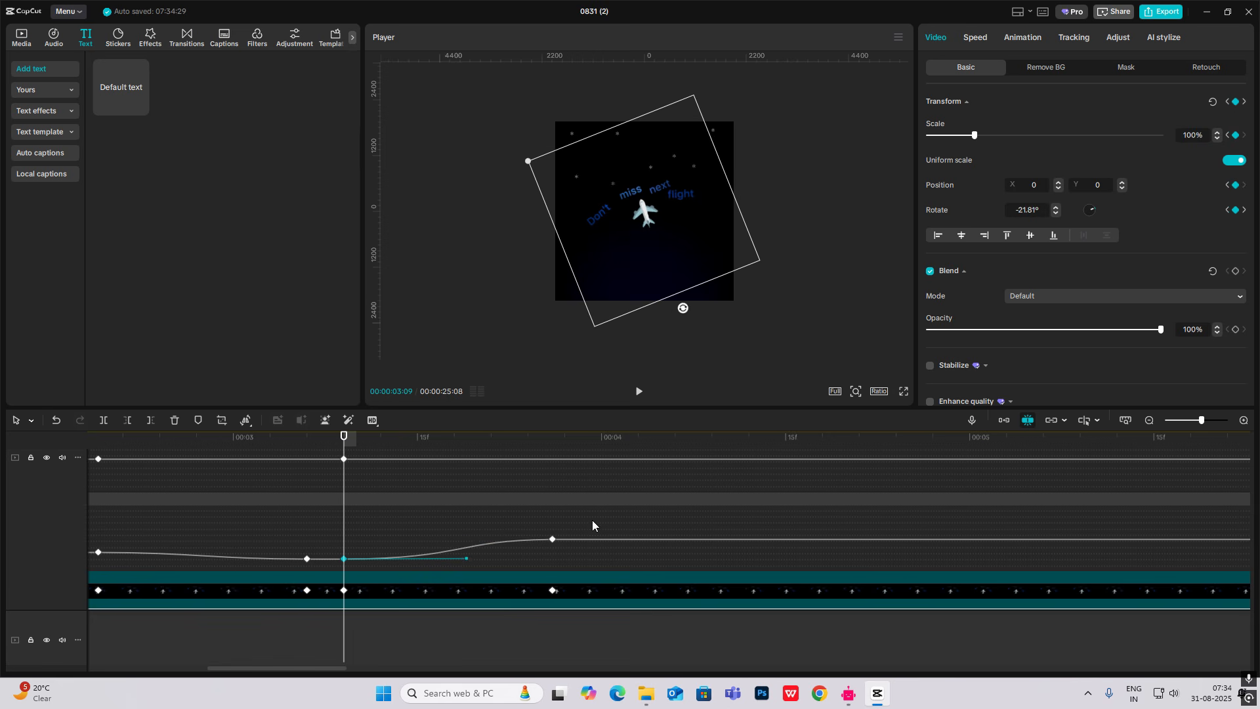
pyautogui.moveTo(593, 520); pyautogui.dragTo(540, 554)
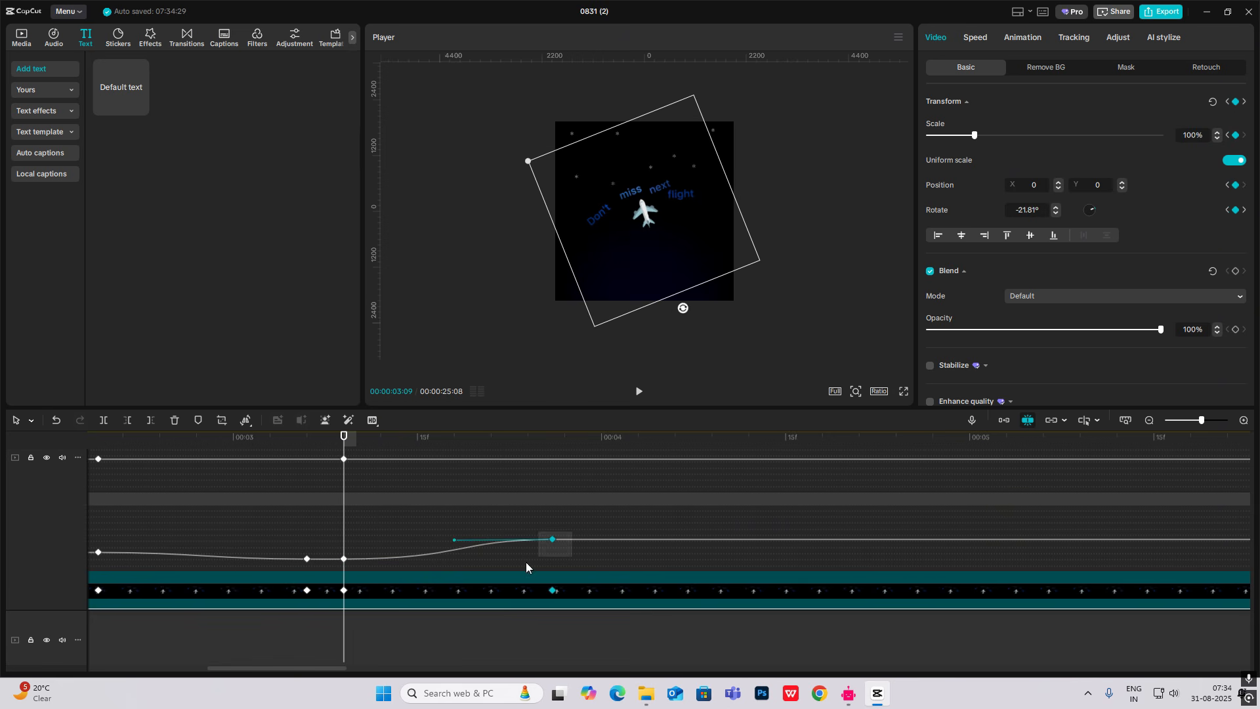
pyautogui.moveTo(455, 543); pyautogui.dragTo(478, 541)
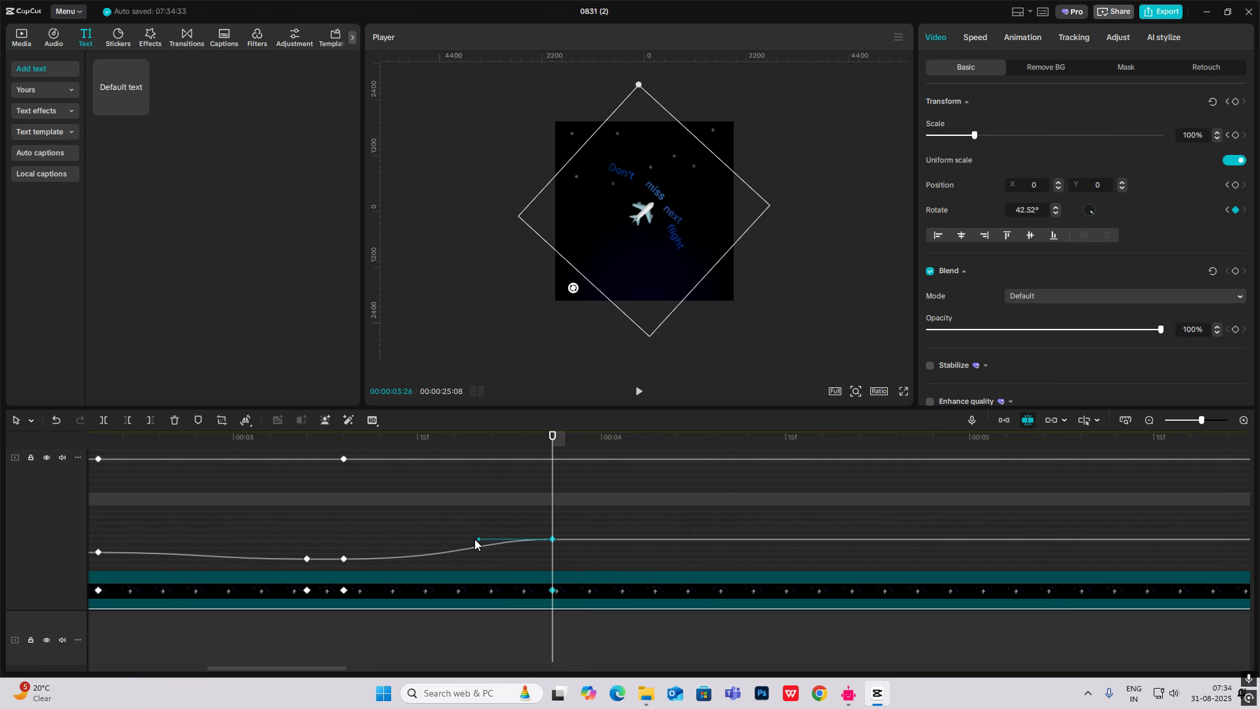
# - Play back the airplane's rotation from about 00:00:03:00 to check the eased swing
pyautogui.press('space')
pyautogui.press('space')
pyautogui.click(250, 440)
pyautogui.press('space')
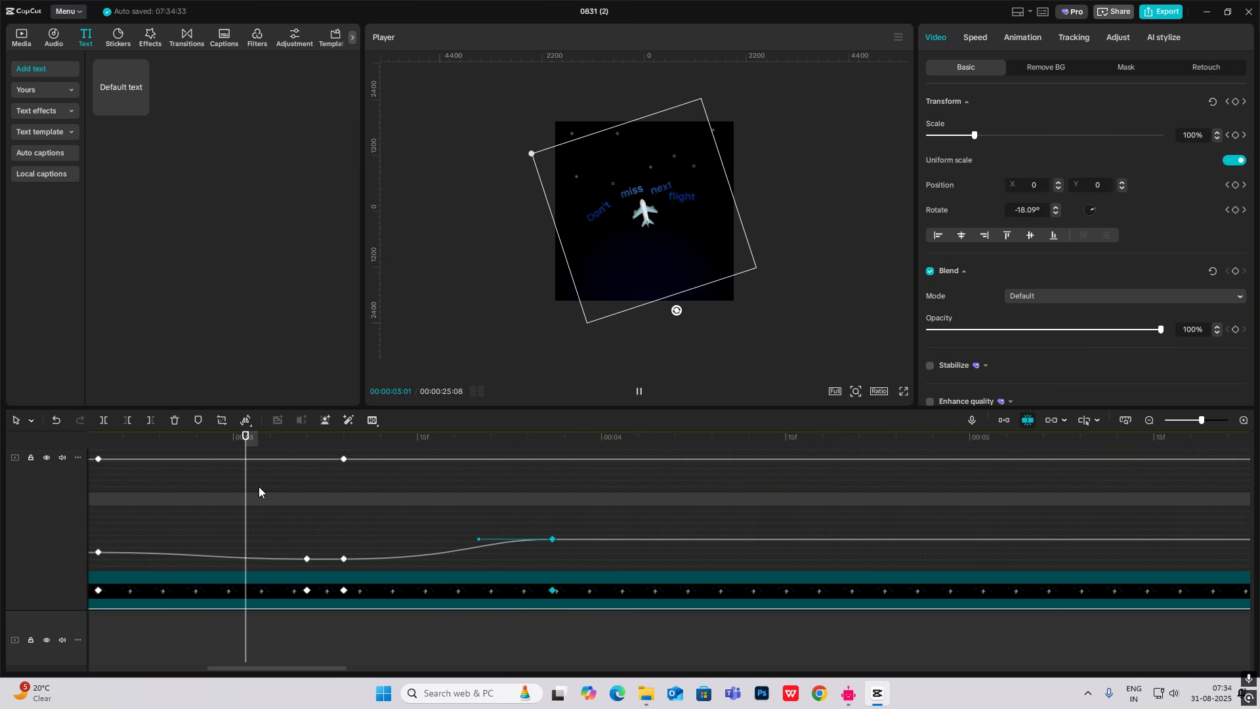
# - Close the keyframe graph and preview the rotation animation of the plane and text around the three-second mark
pyautogui.press('space')
pyautogui.hotkey('alt', 'k')
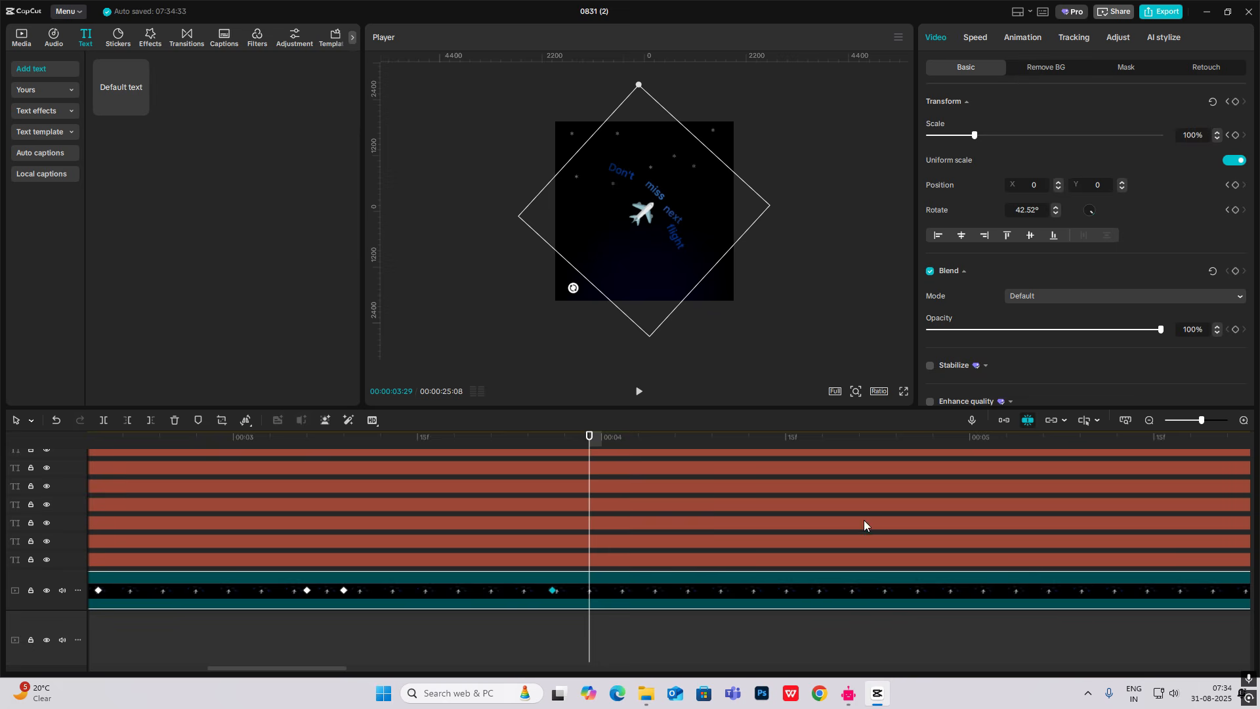
pyautogui.click(1149, 420)
pyautogui.click(383, 635)
pyautogui.press('space')
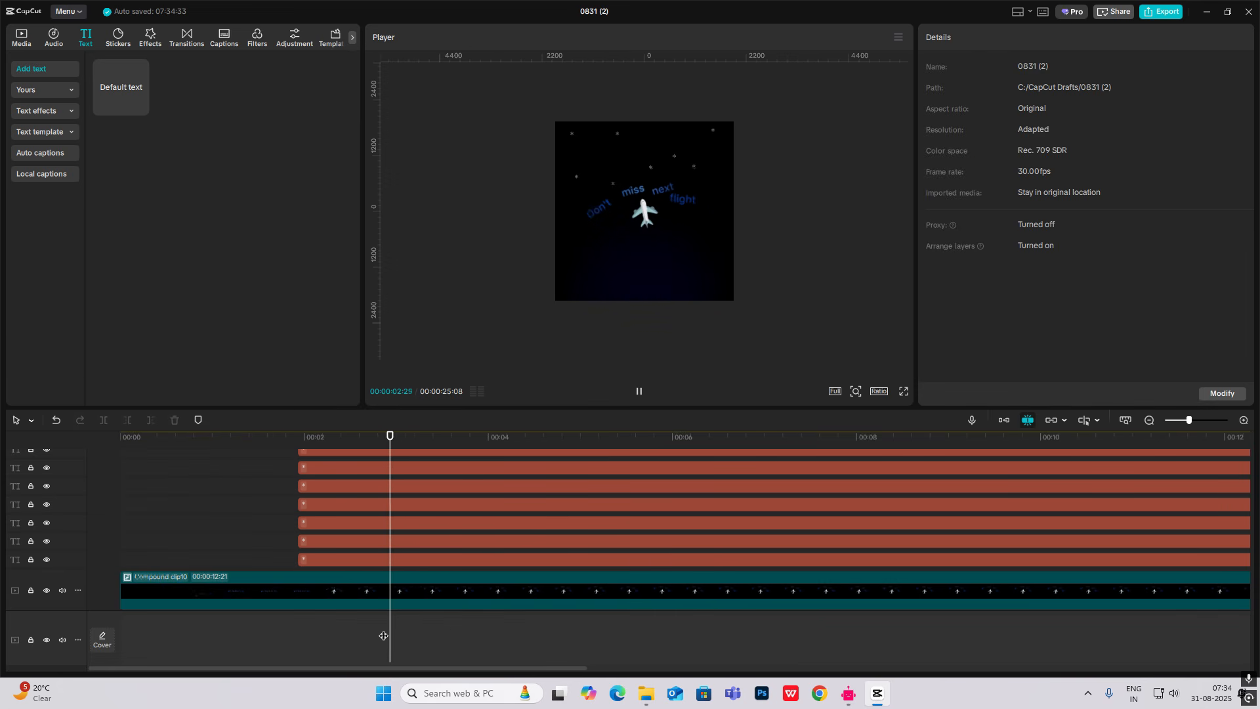
pyautogui.click(342, 631)
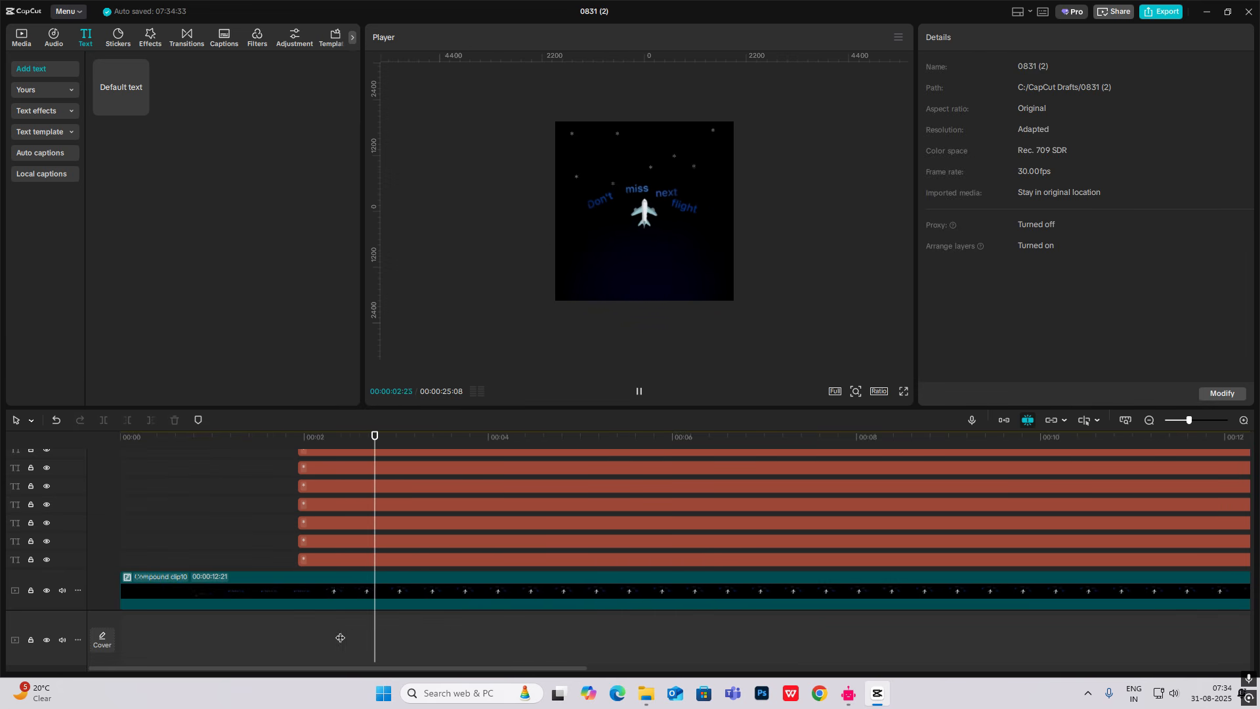
pyautogui.moveTo(353, 624); pyautogui.dragTo(467, 658)
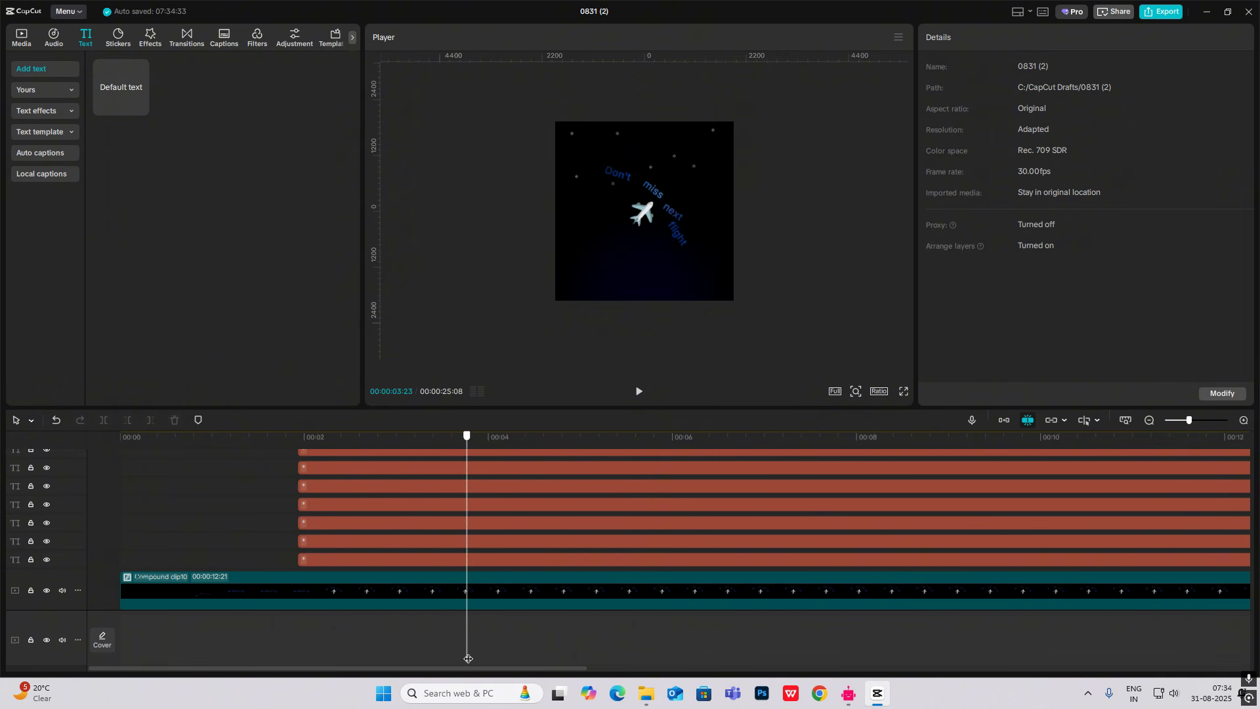
# - Inspect the contents of Compound clip10, return to the main timeline and go to the frame at 00:00:03:20
pyautogui.scroll(1, 473, 556)
pyautogui.click(247, 526)
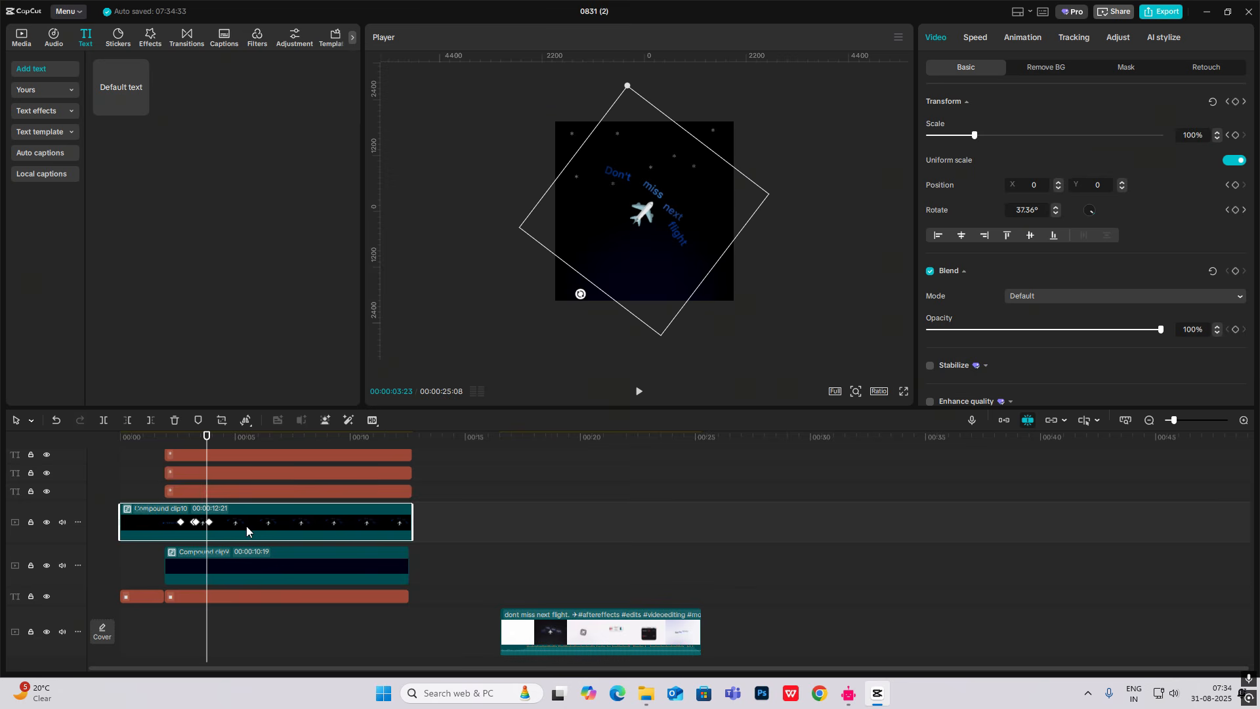
pyautogui.doubleClick(246, 526)
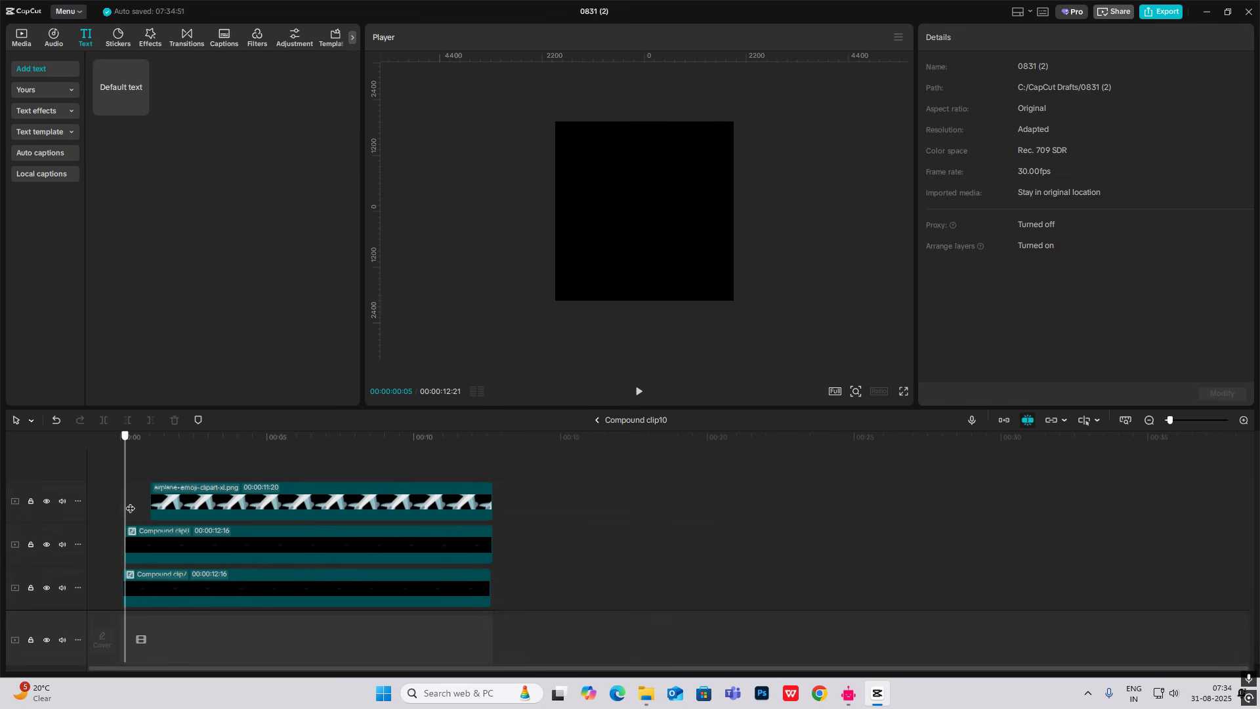
pyautogui.moveTo(130, 509); pyautogui.dragTo(229, 550)
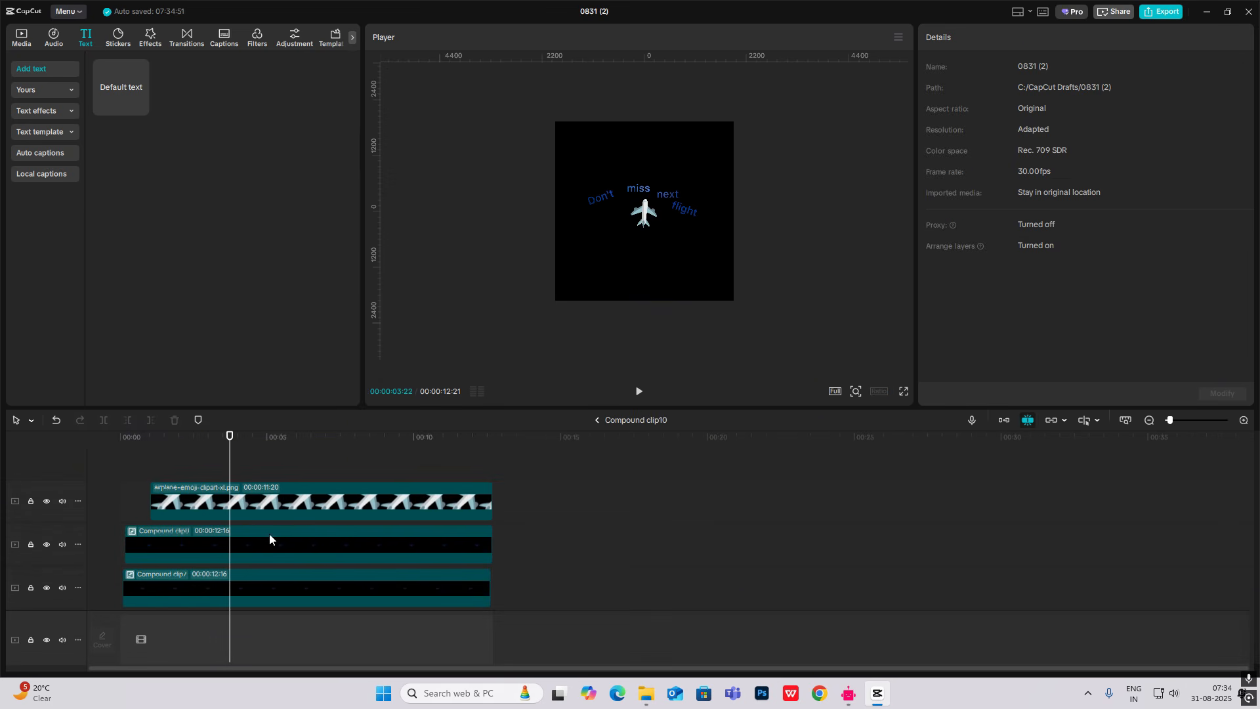
pyautogui.click(597, 420)
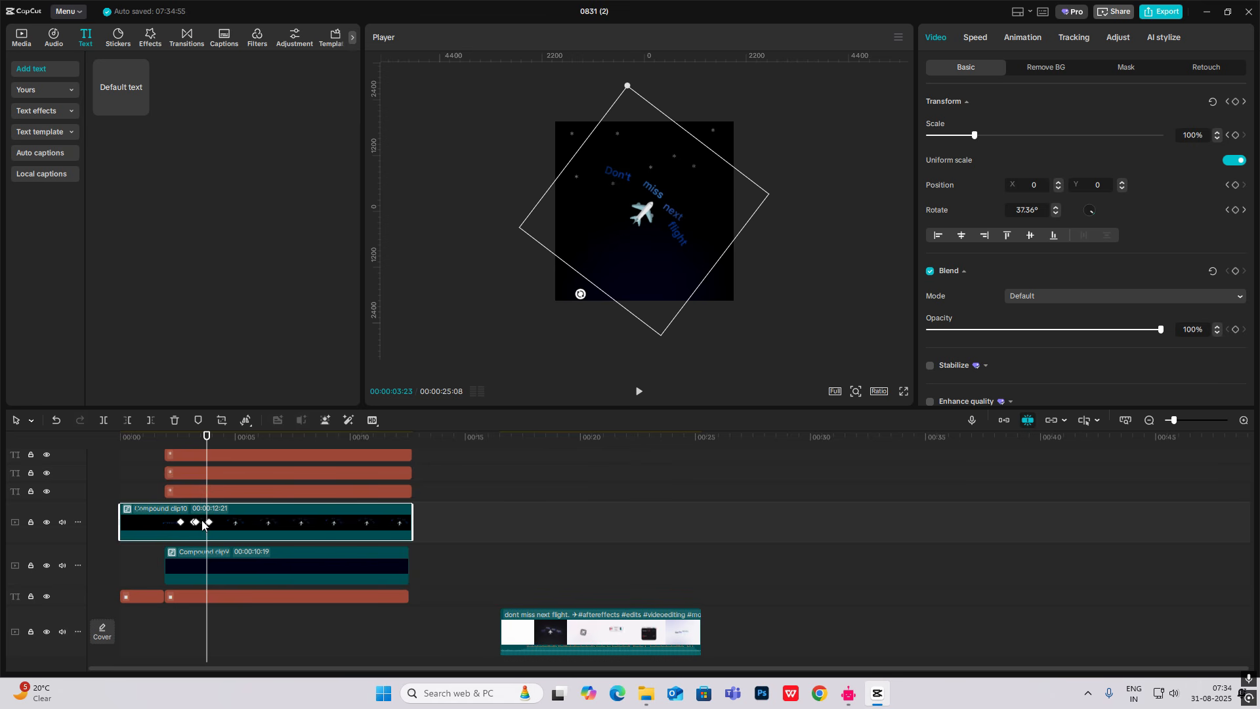
pyautogui.moveTo(206, 436); pyautogui.dragTo(204, 444)
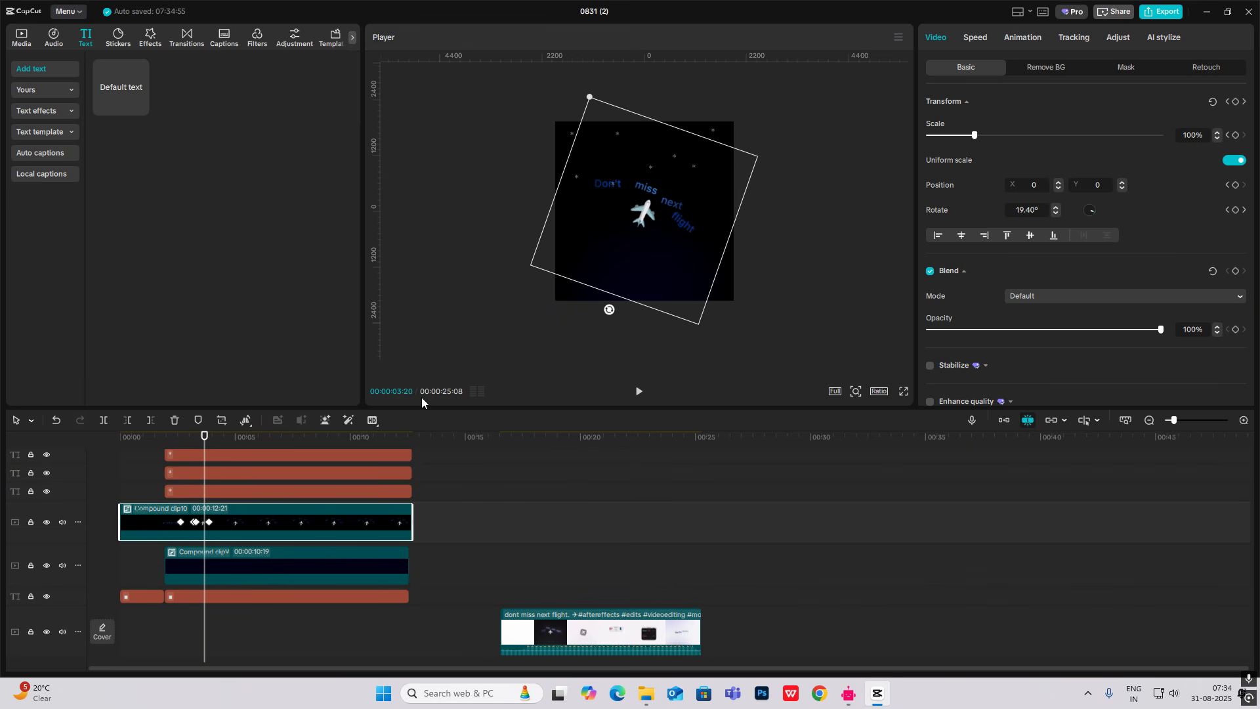
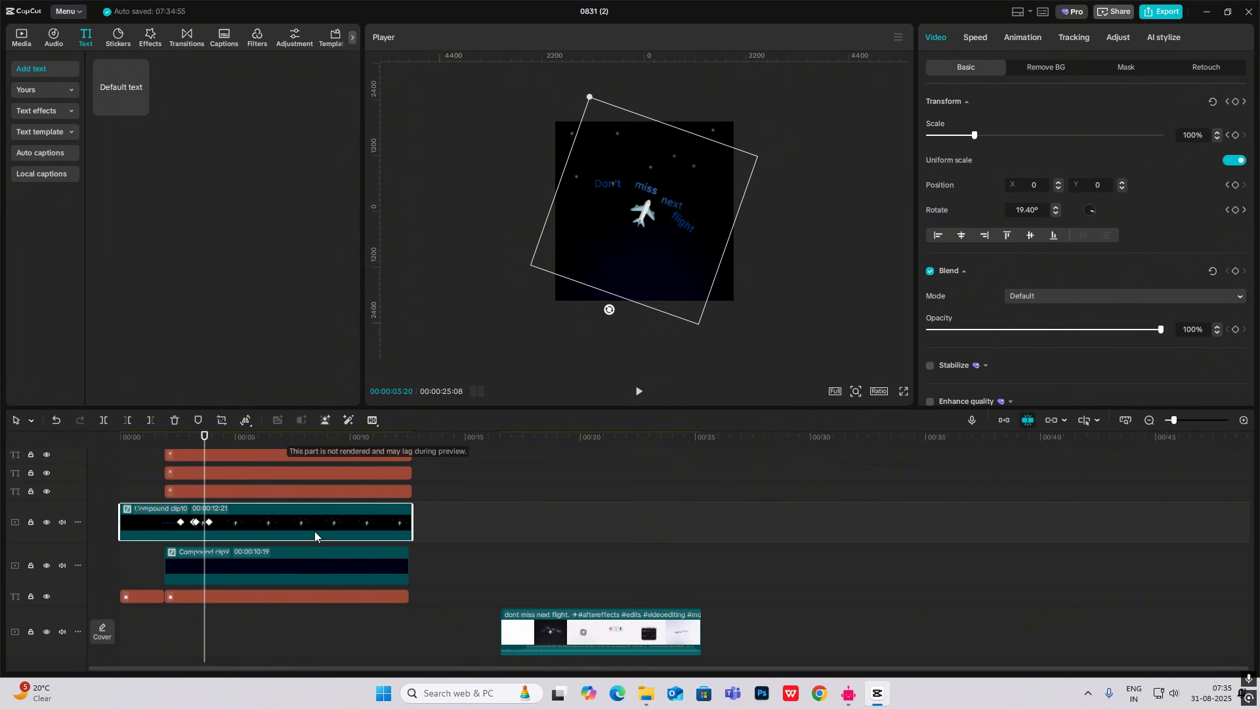
# - Inside Compound clip10, add transform and blend keyframes to Compound clip8 ("flight") at 00:00:03:20
pyautogui.doubleClick(234, 510)
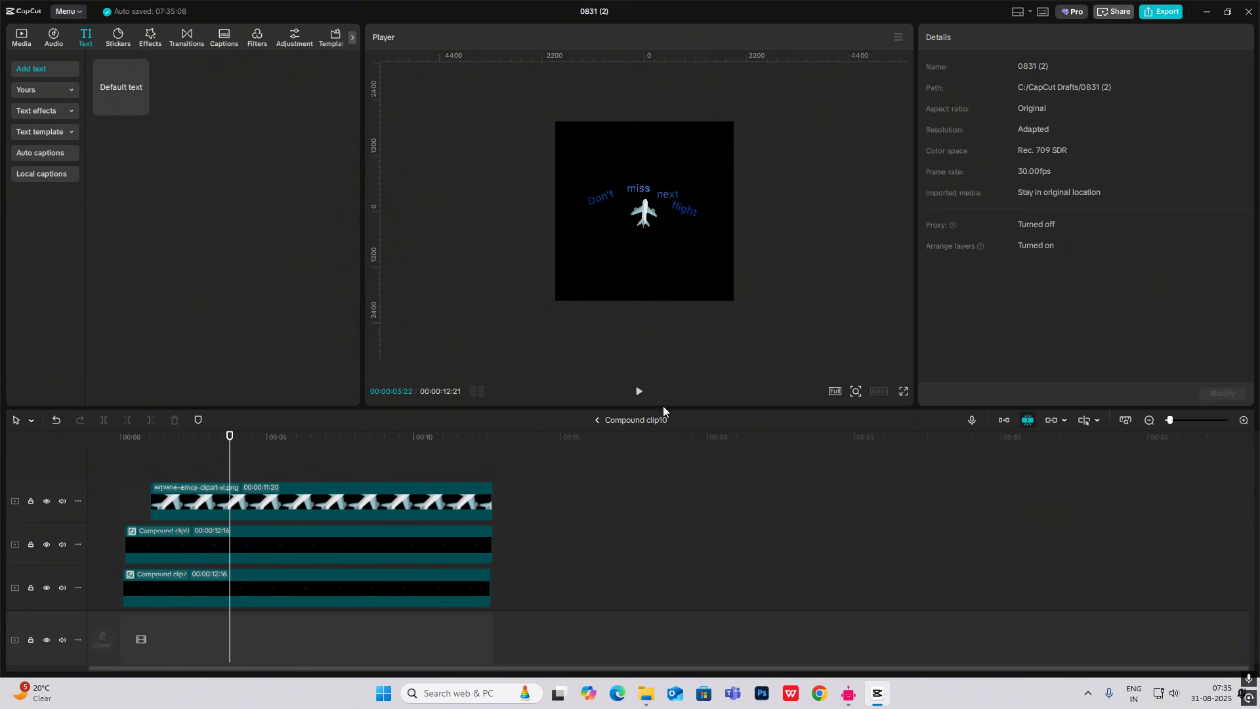
pyautogui.press('Left')
pyautogui.press('Left')
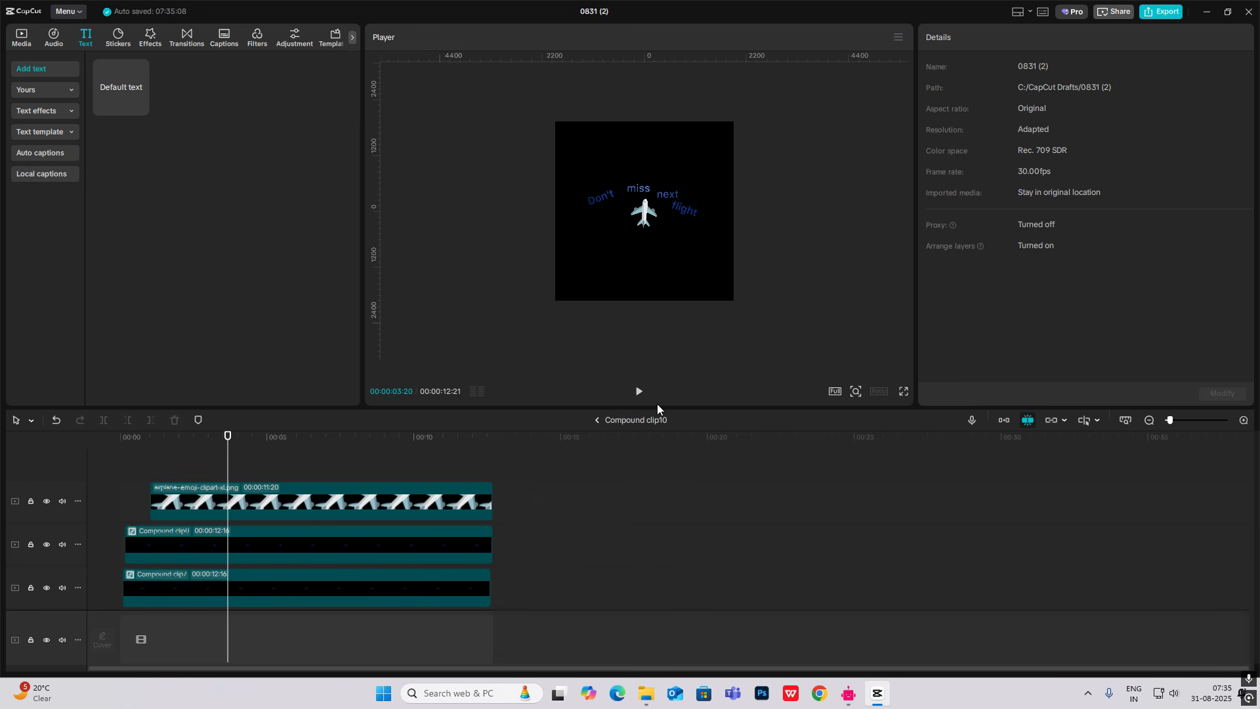
pyautogui.scroll(-1, 298, 509)
pyautogui.click(249, 498)
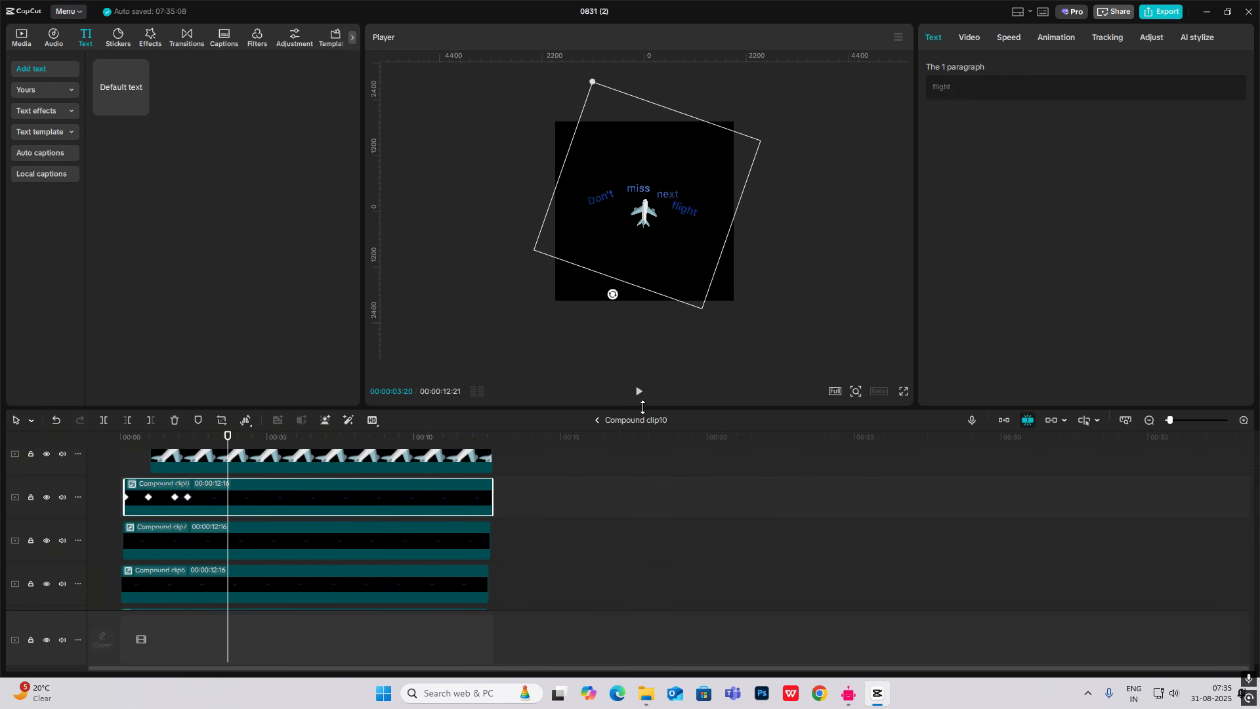
pyautogui.click(969, 38)
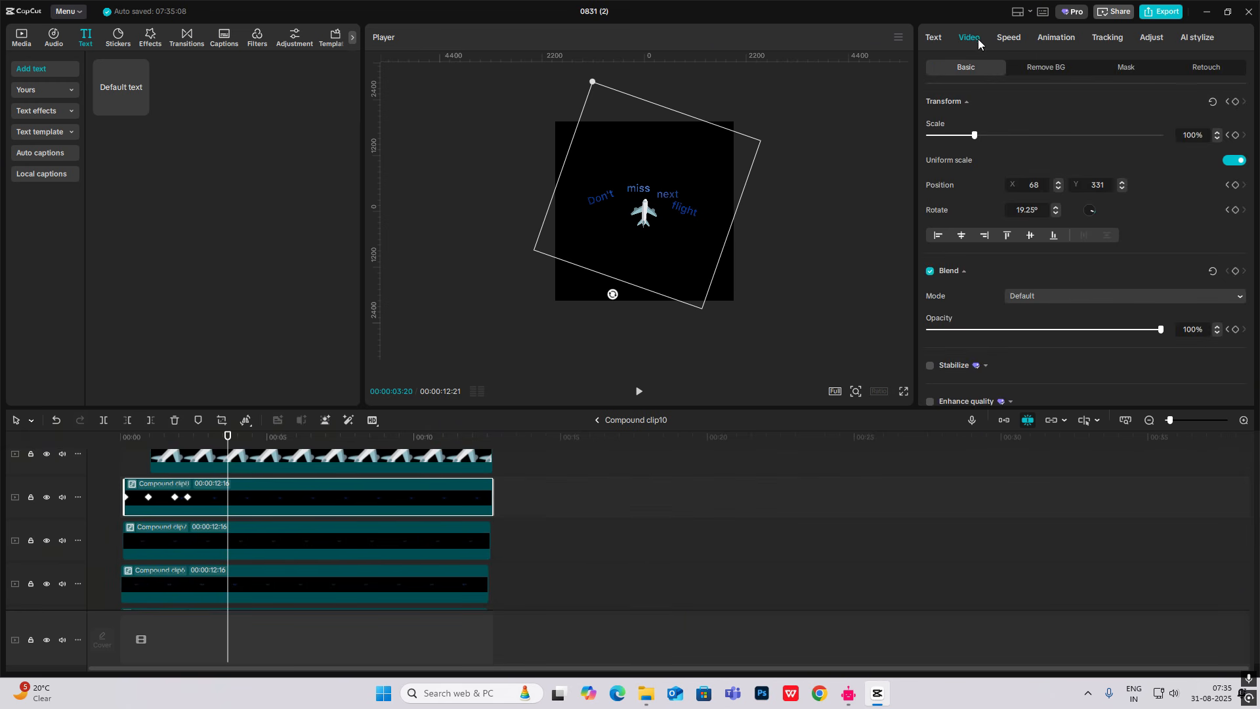
pyautogui.click(1235, 102)
# - Add transform and blend keyframes to Compound clip7 and Compound clip6 at 00:00:03:20
pyautogui.click(255, 525)
pyautogui.click(971, 39)
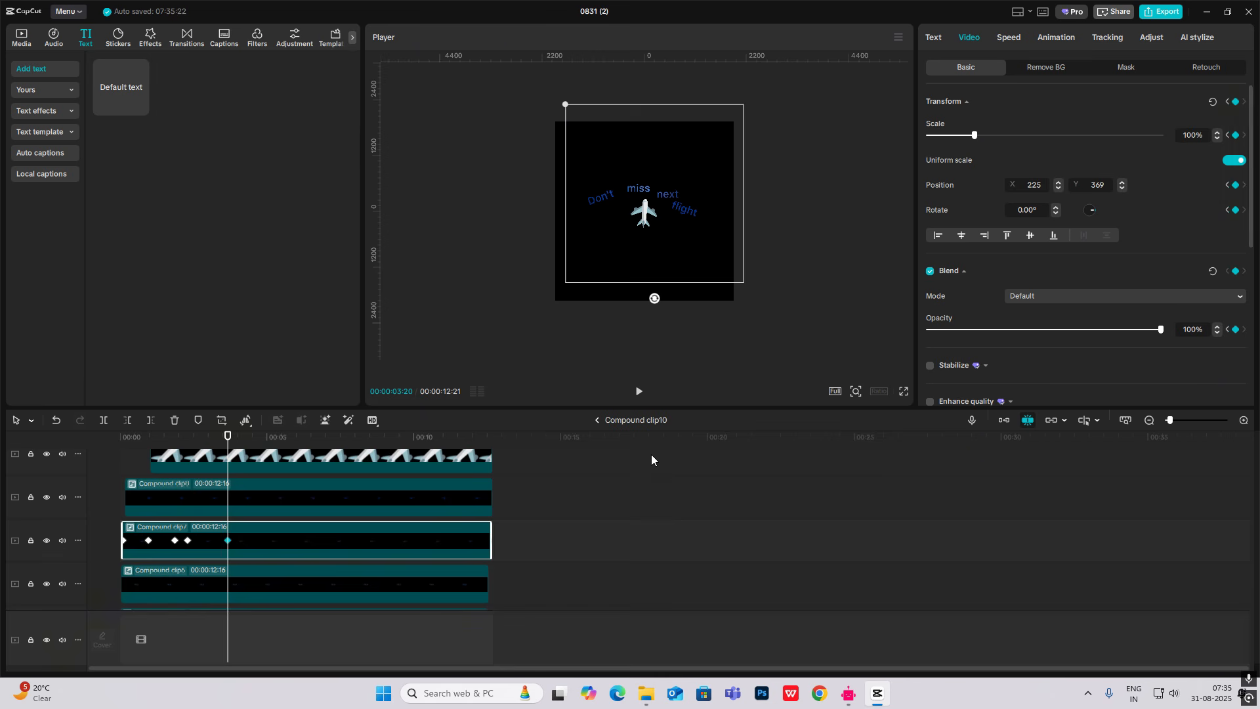
pyautogui.scroll(-1, 652, 458)
pyautogui.click(267, 534)
pyautogui.click(970, 39)
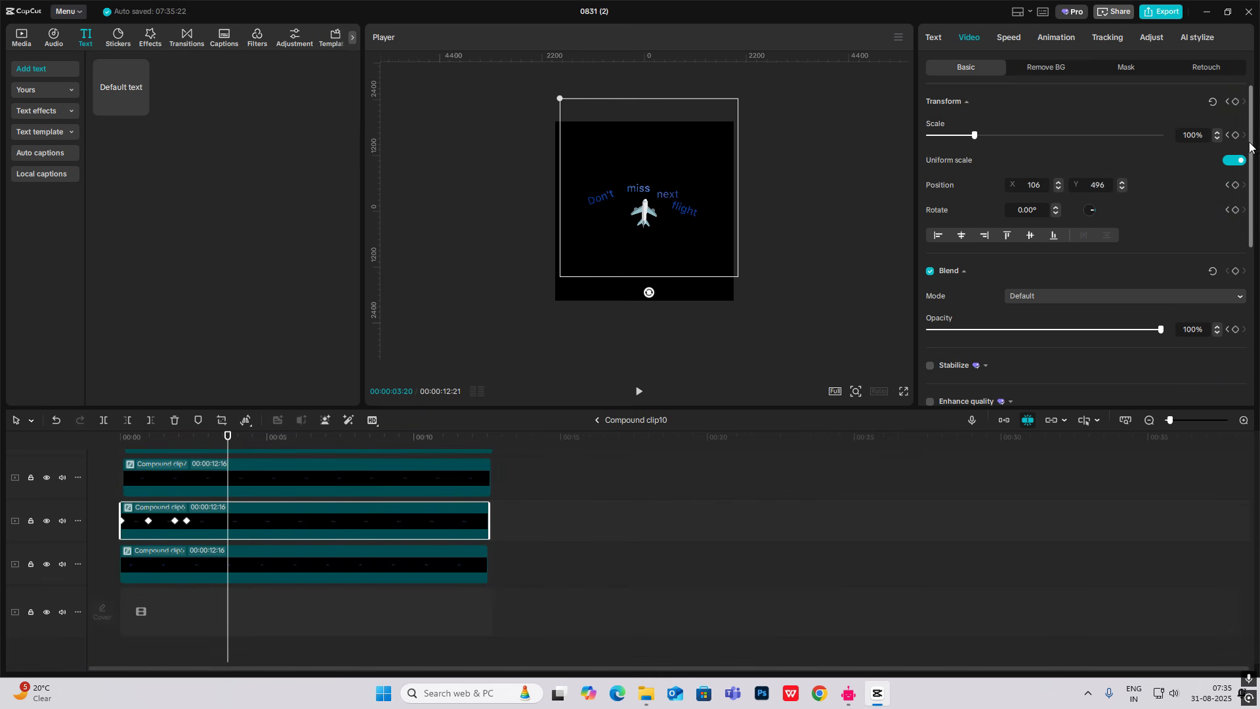
pyautogui.click(1236, 102)
# - Add transform and blend keyframes to Compound clip5 ("Don't") at 00:00:03:20
pyautogui.click(371, 553)
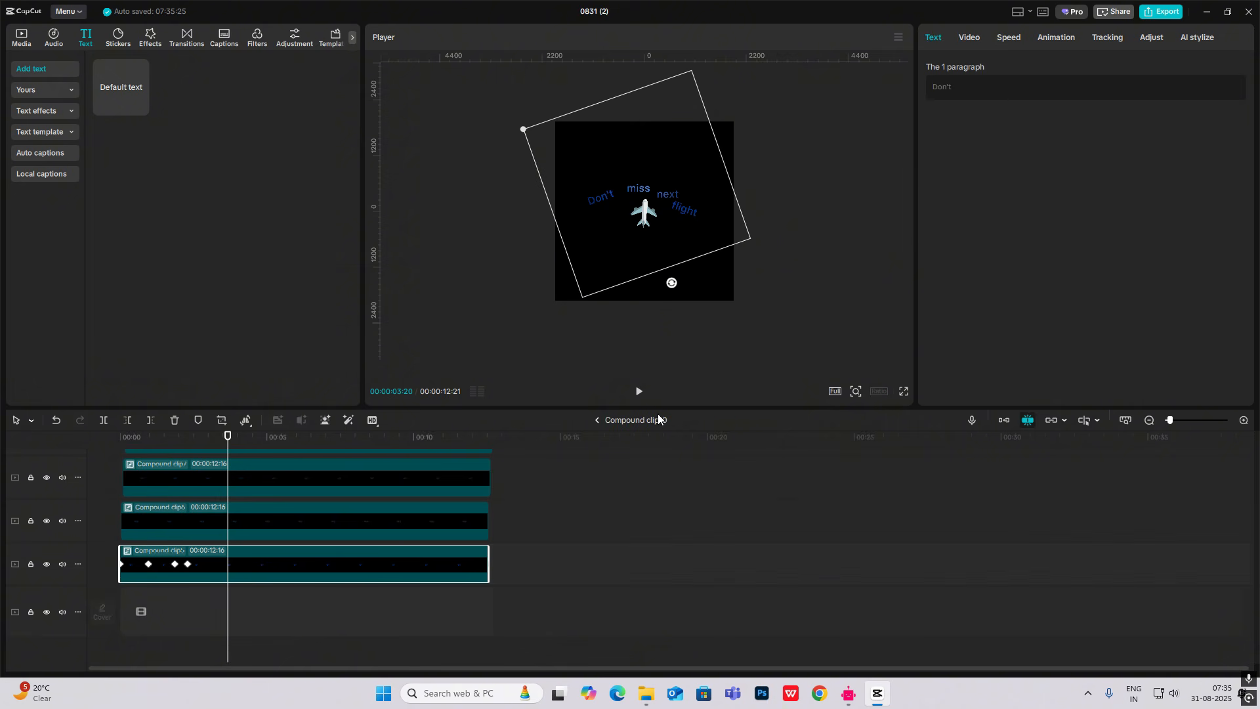
pyautogui.click(969, 38)
pyautogui.click(1236, 101)
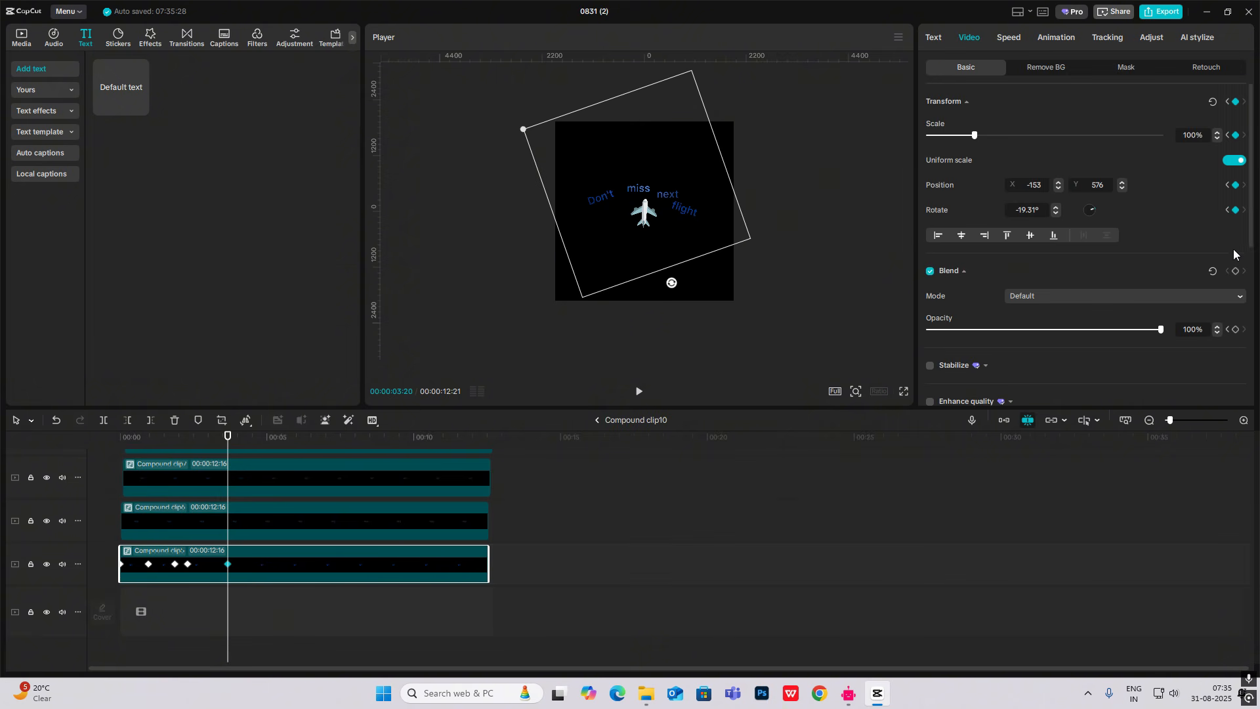
pyautogui.click(1235, 271)
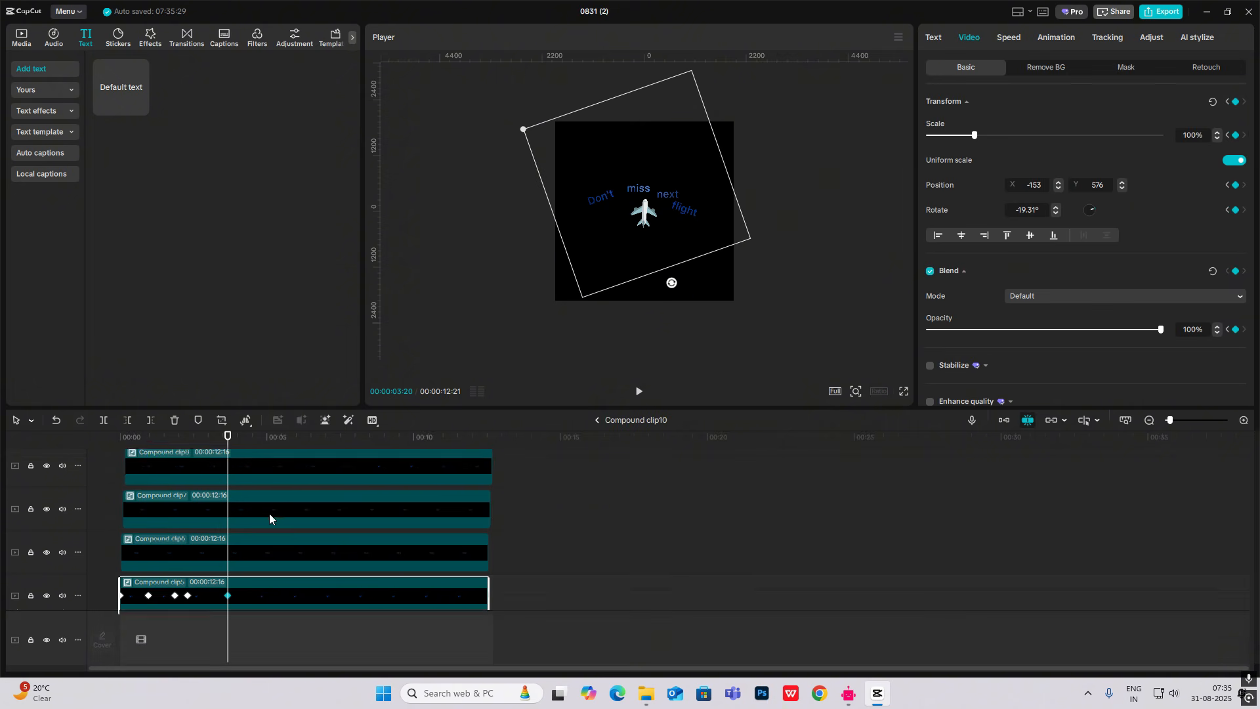
# - At 00:00:04:21, move the four word clips together up and to the right until they are completely out of the frame
pyautogui.hotkey('ctrl', 'a')
pyautogui.moveTo(229, 444); pyautogui.dragTo(260, 451)
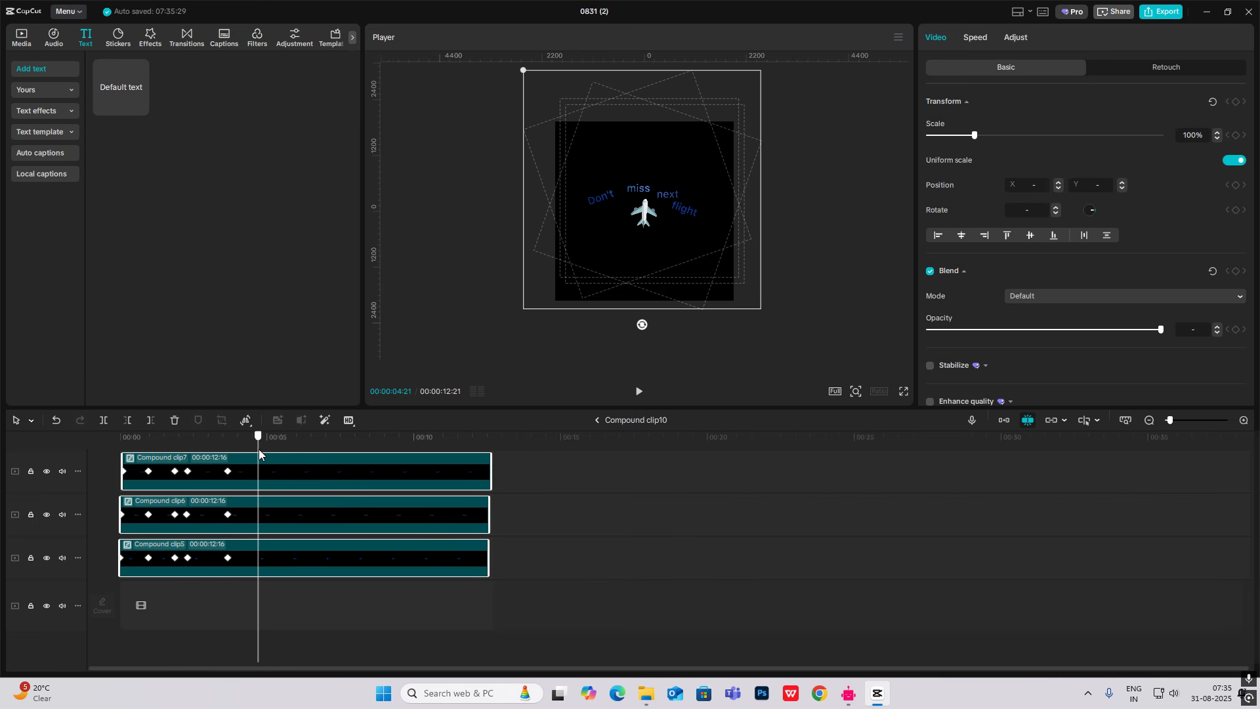
pyautogui.moveTo(646, 242); pyautogui.dragTo(806, 242)
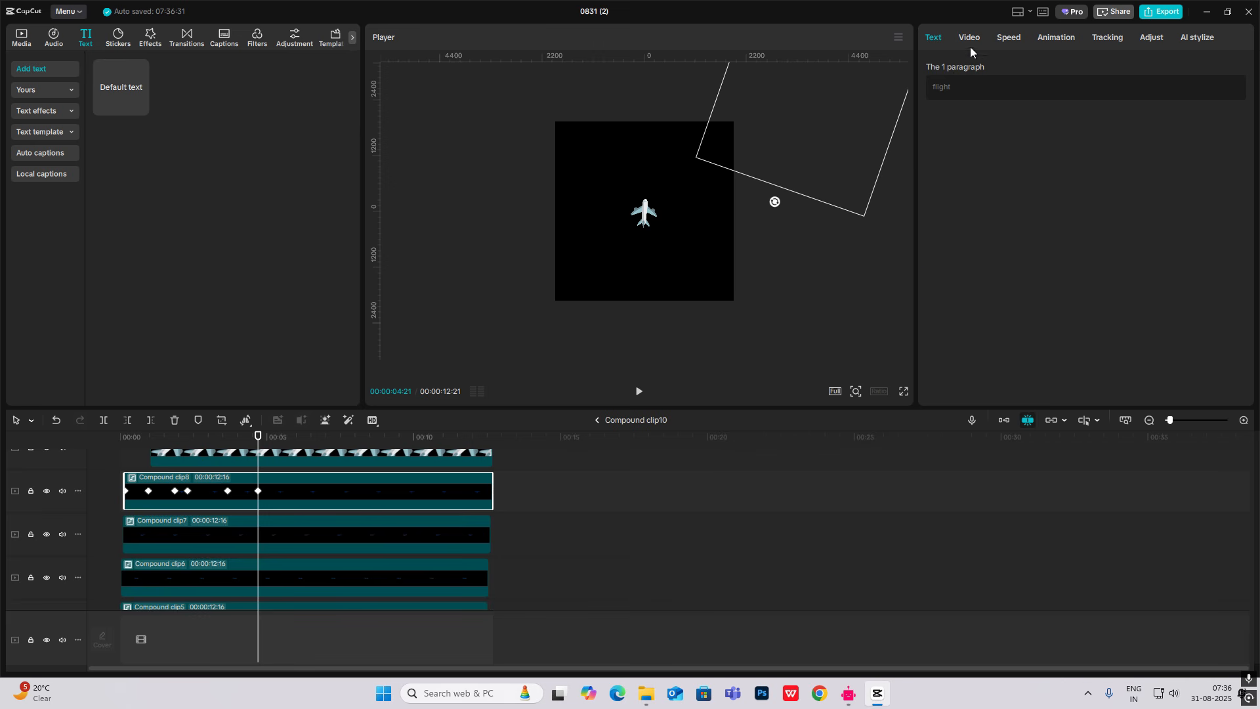
# - Set the opacity of the four word clips to 0% at 00:00:04:21, from Compound clip8 down to Compound clip5
pyautogui.click(969, 40)
pyautogui.click(284, 533)
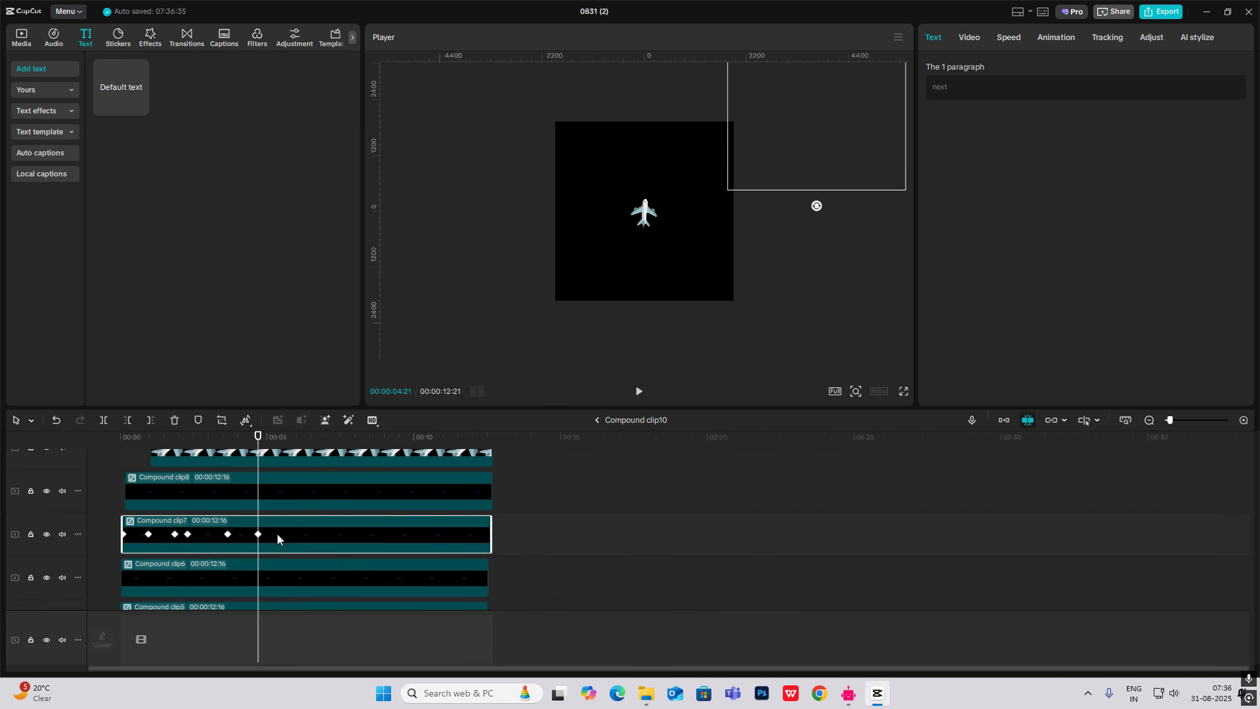
pyautogui.click(974, 46)
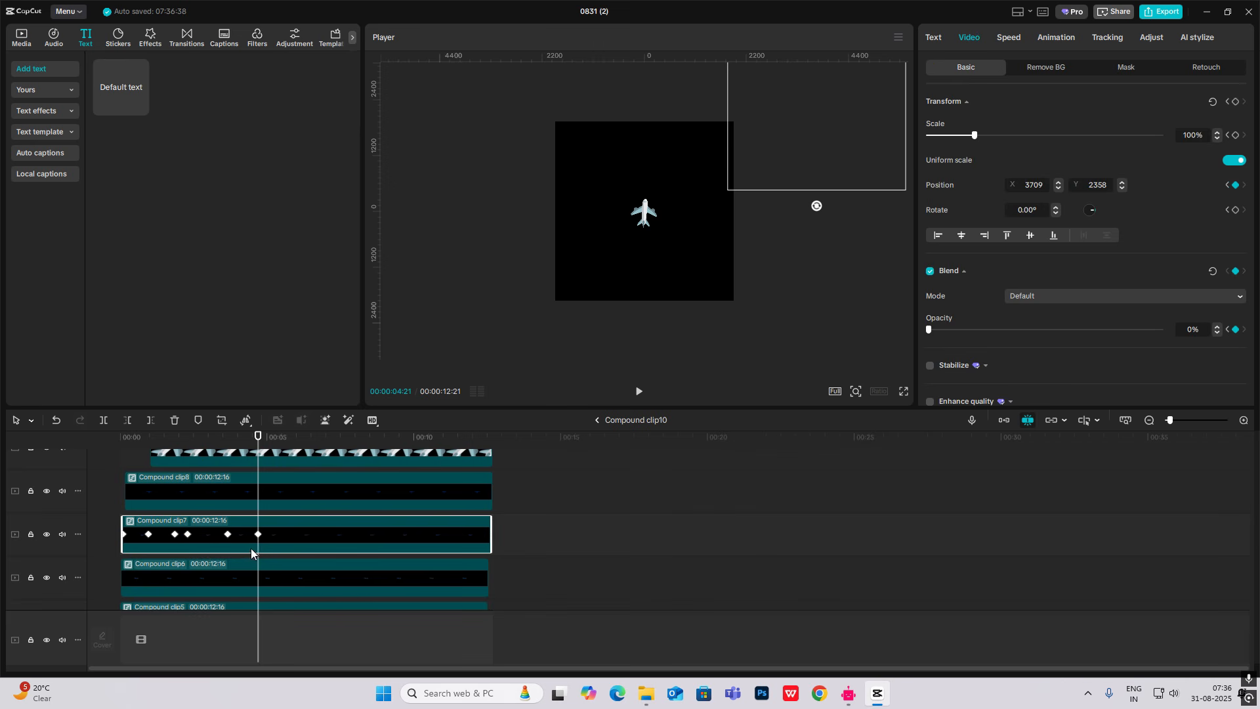
pyautogui.click(300, 566)
pyautogui.click(969, 40)
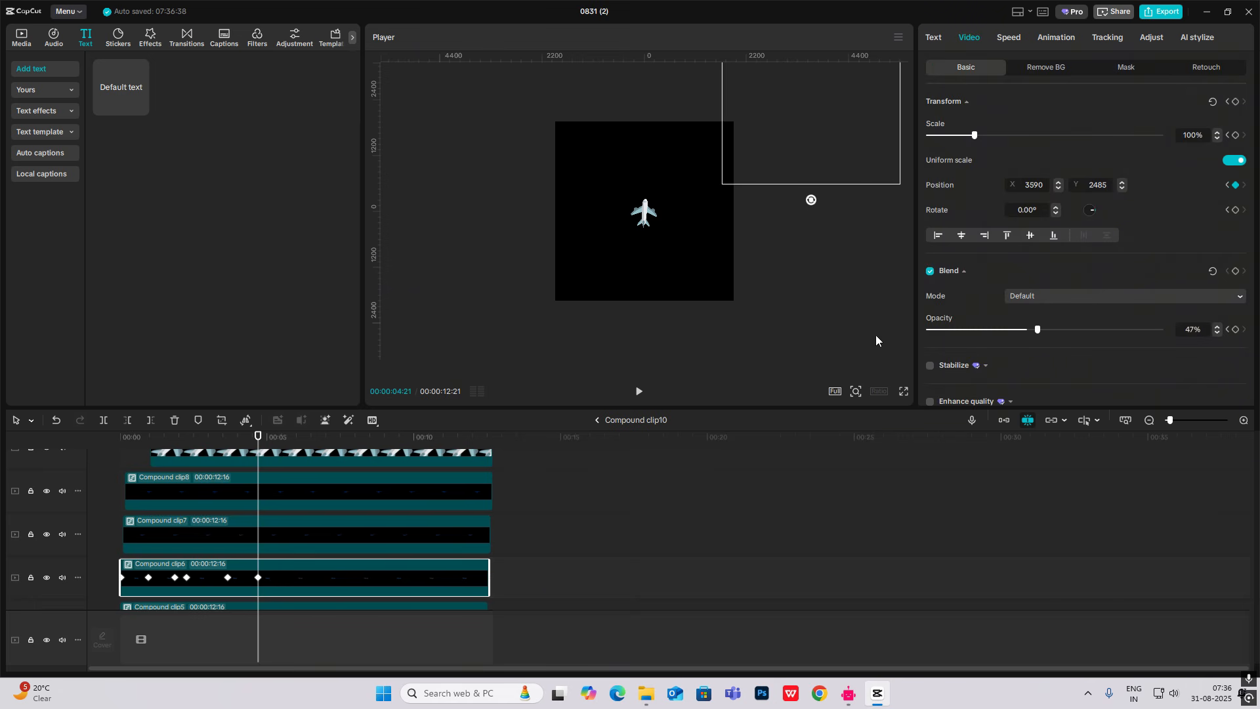
pyautogui.scroll(-3, 284, 537)
pyautogui.click(269, 557)
pyautogui.click(969, 37)
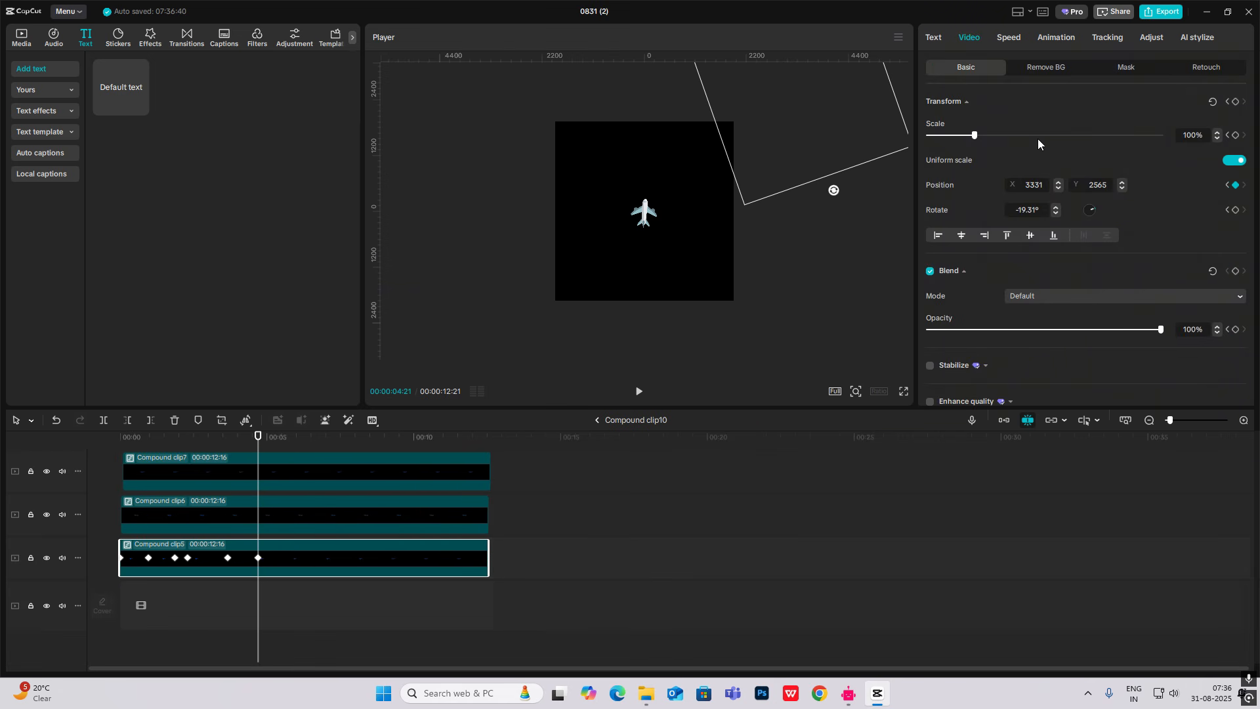
# - Open the keyframe graph of Compound clip8 and apply the Quad Ease preset curve to its last X-position segment
pyautogui.scroll(3, 323, 474)
pyautogui.click(291, 533)
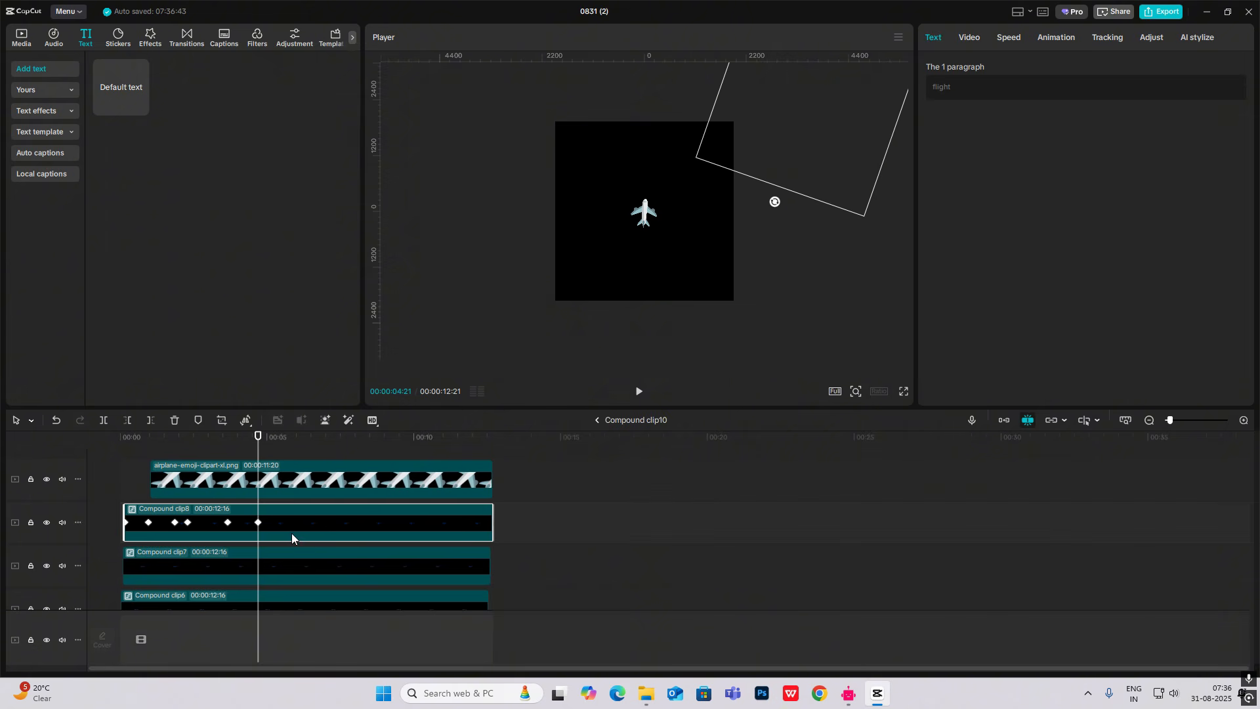
pyautogui.hotkey('alt', 'k')
pyautogui.scroll(2, 294, 558)
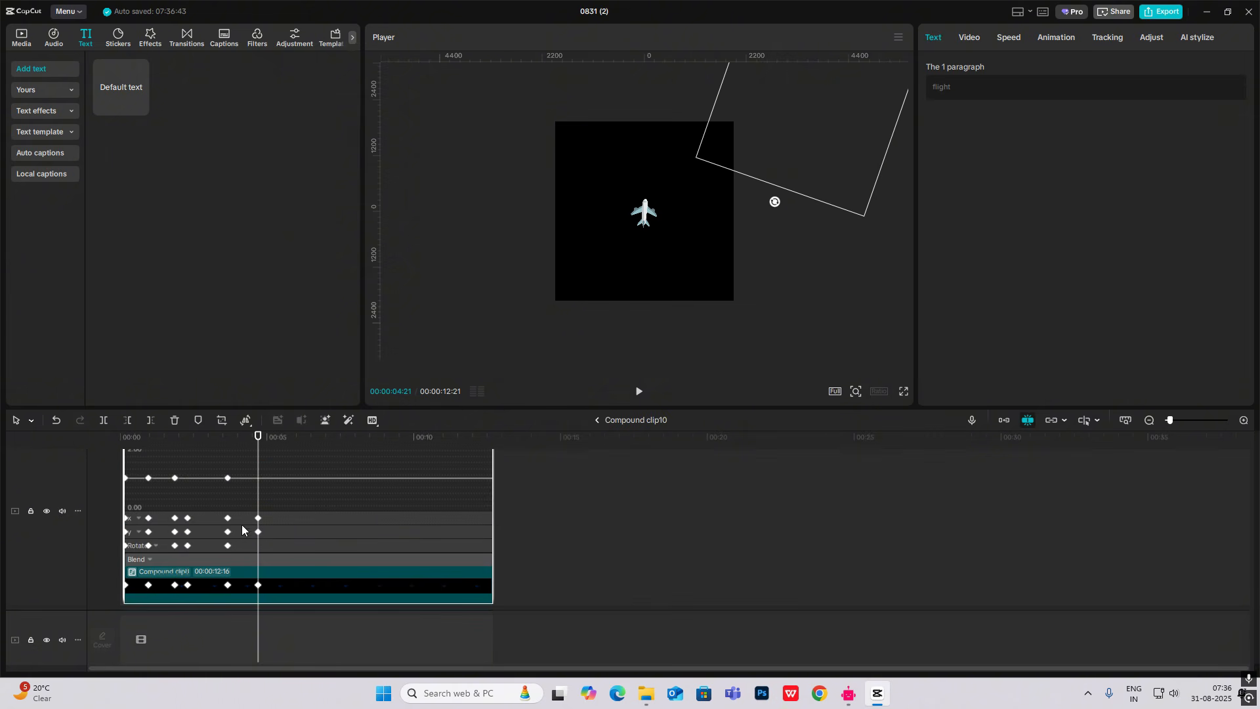
pyautogui.click(243, 523)
pyautogui.click(412, 454)
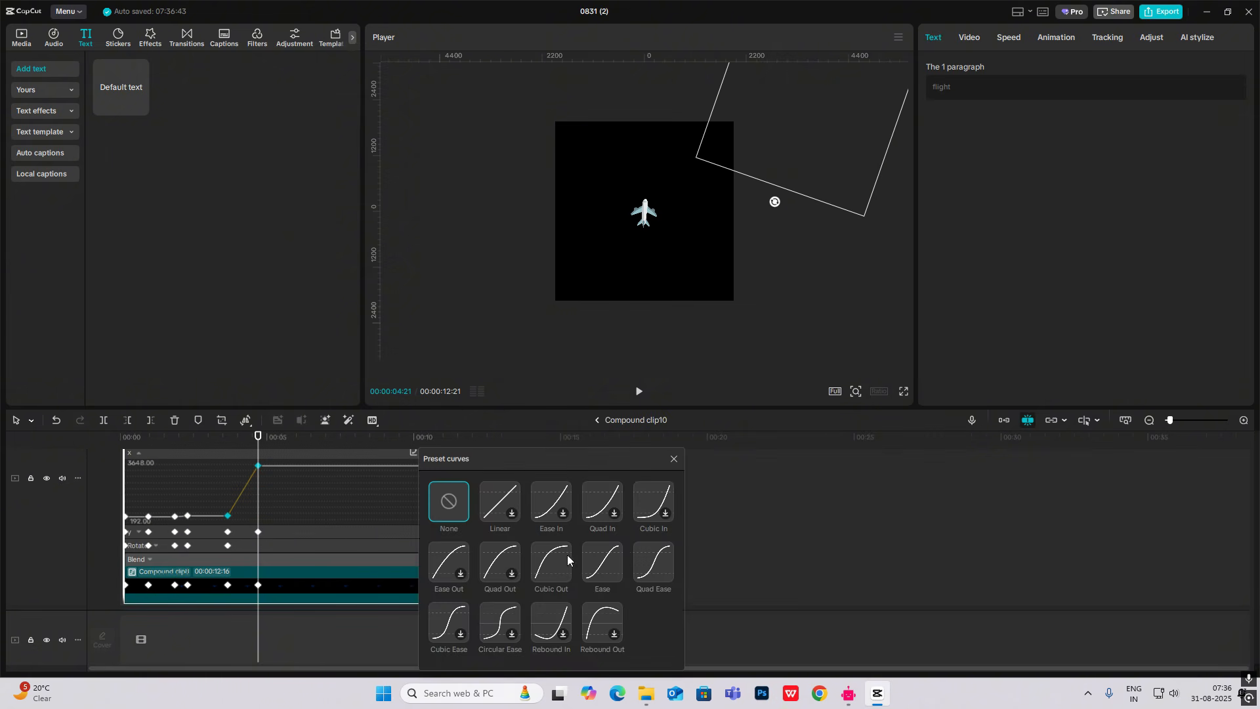
pyautogui.click(645, 561)
pyautogui.click(673, 458)
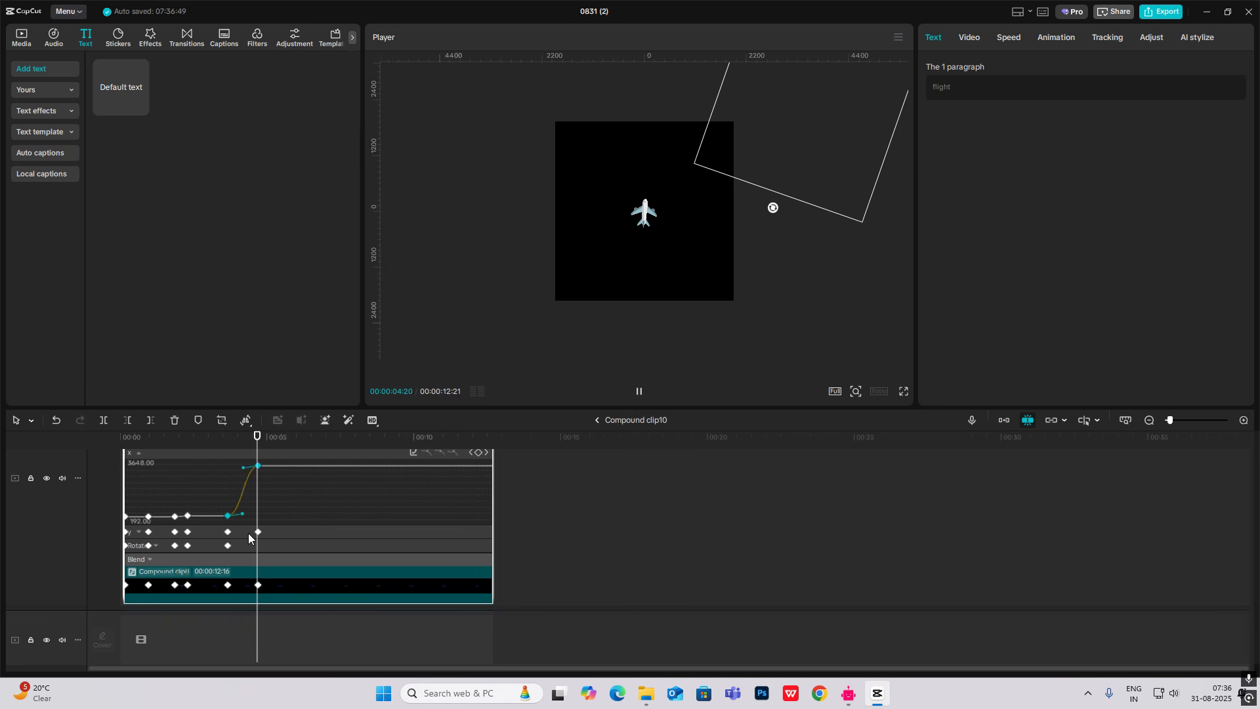
# - Apply preset curves to the last Y-position segment of Compound clip8 and the last position segments of the other word clips
pyautogui.click(247, 530)
pyautogui.click(242, 492)
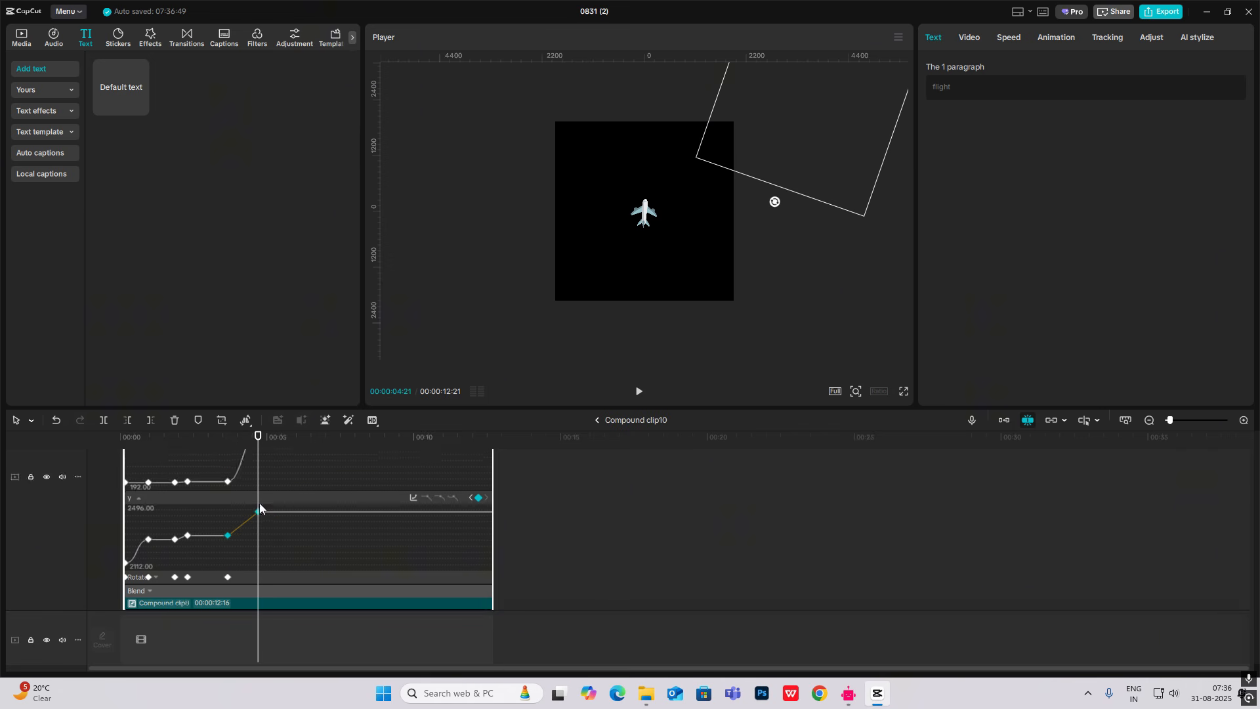
pyautogui.scroll(1, 258, 503)
pyautogui.scroll(-2, 258, 531)
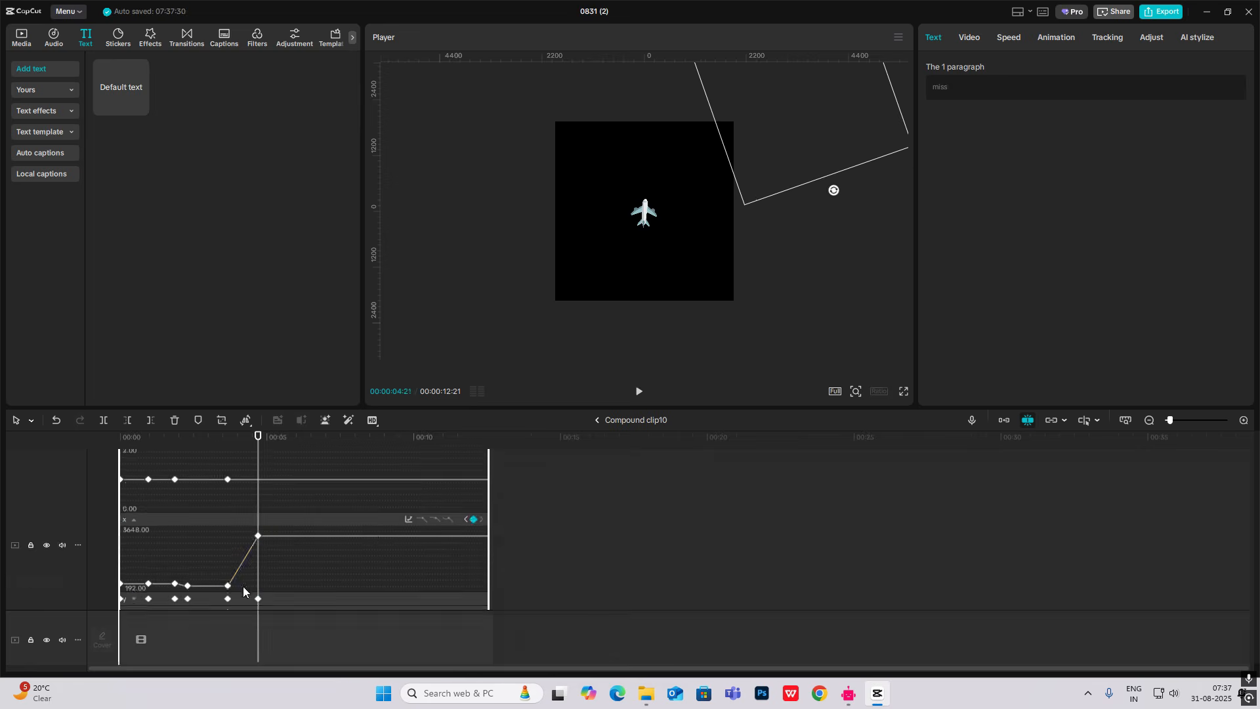
pyautogui.click(408, 496)
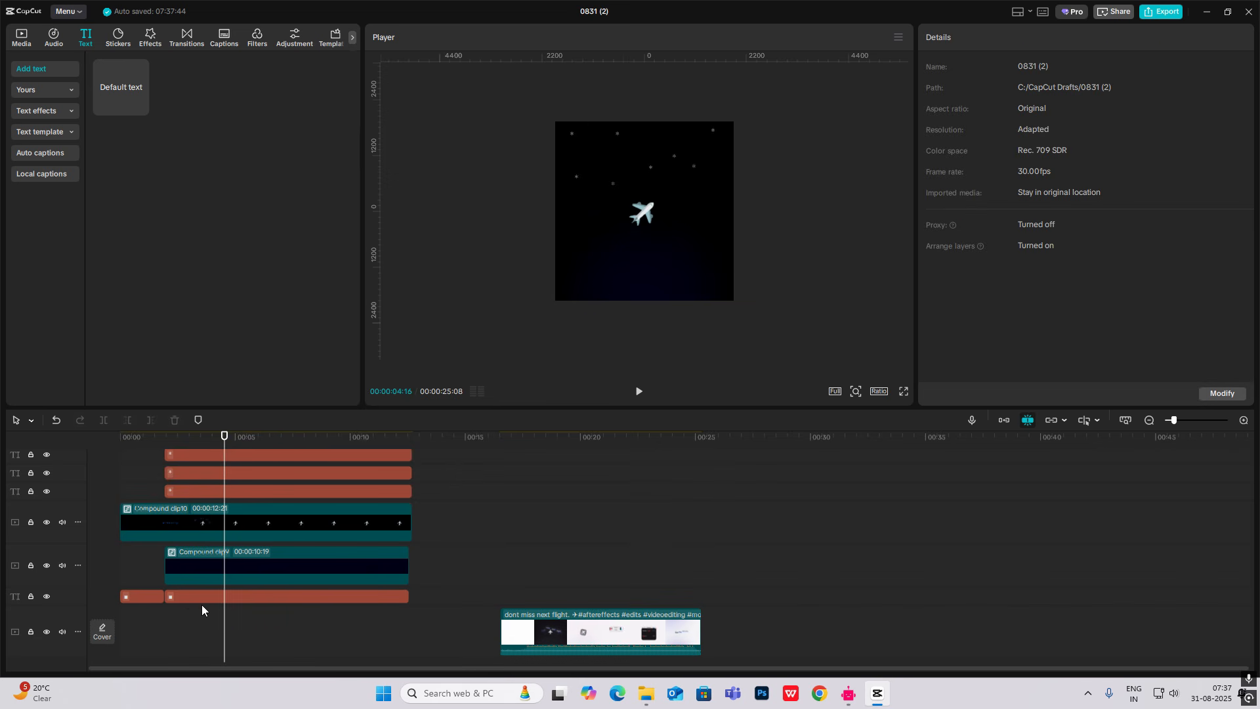
# - Keyframe the background square's colour as black at 00:00:03:23 and white (FFFFFF) at 00:00:04:07
pyautogui.moveTo(202, 605); pyautogui.dragTo(206, 672)
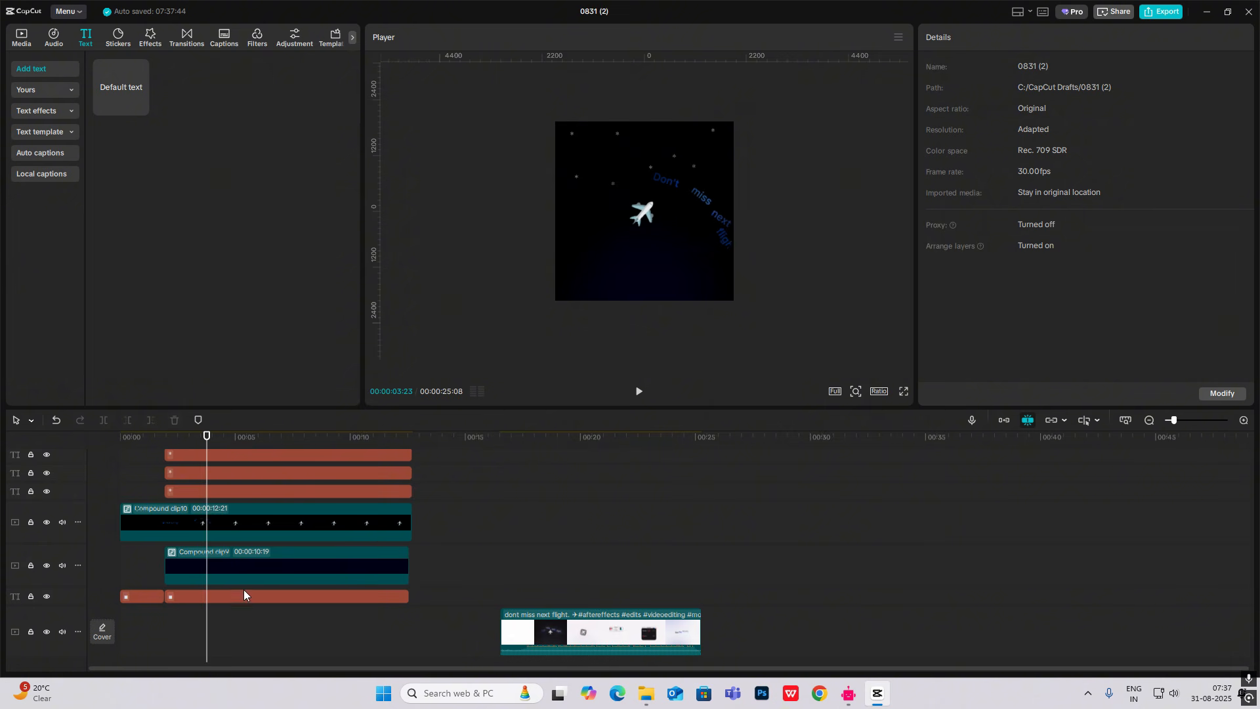
pyautogui.click(207, 594)
pyautogui.scroll(-1, 1237, 282)
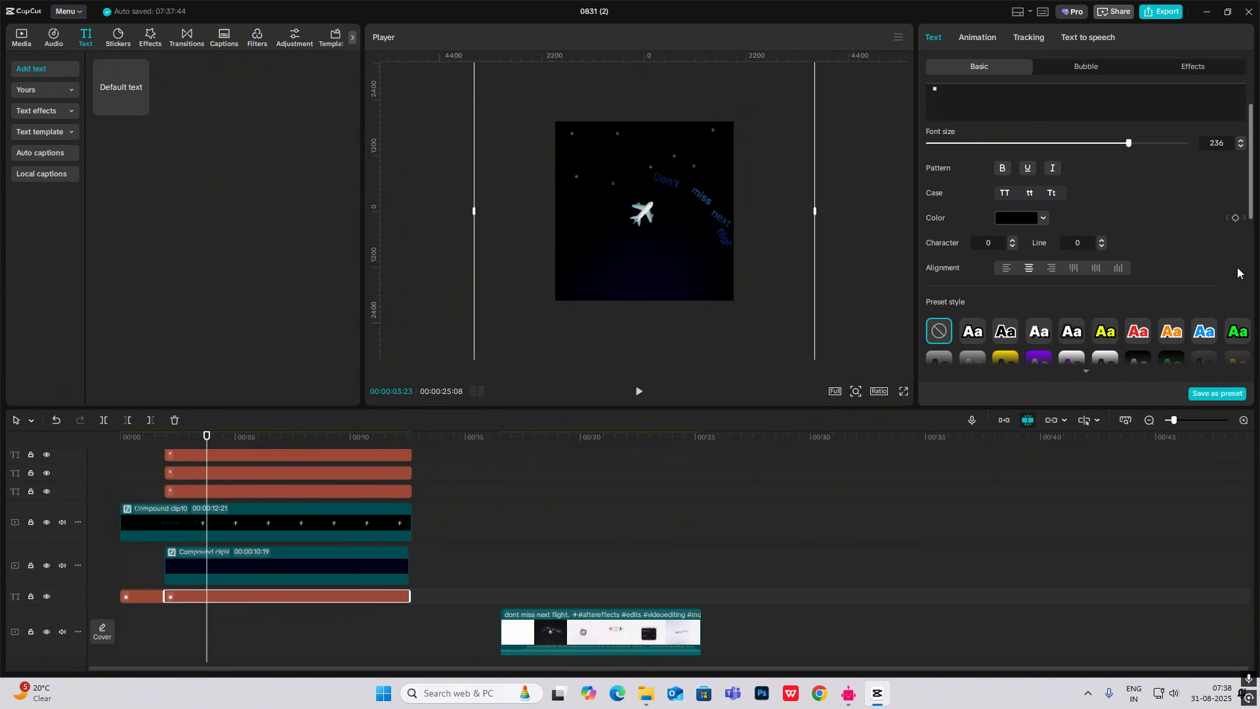
pyautogui.click(1235, 218)
pyautogui.moveTo(208, 444); pyautogui.dragTo(218, 443)
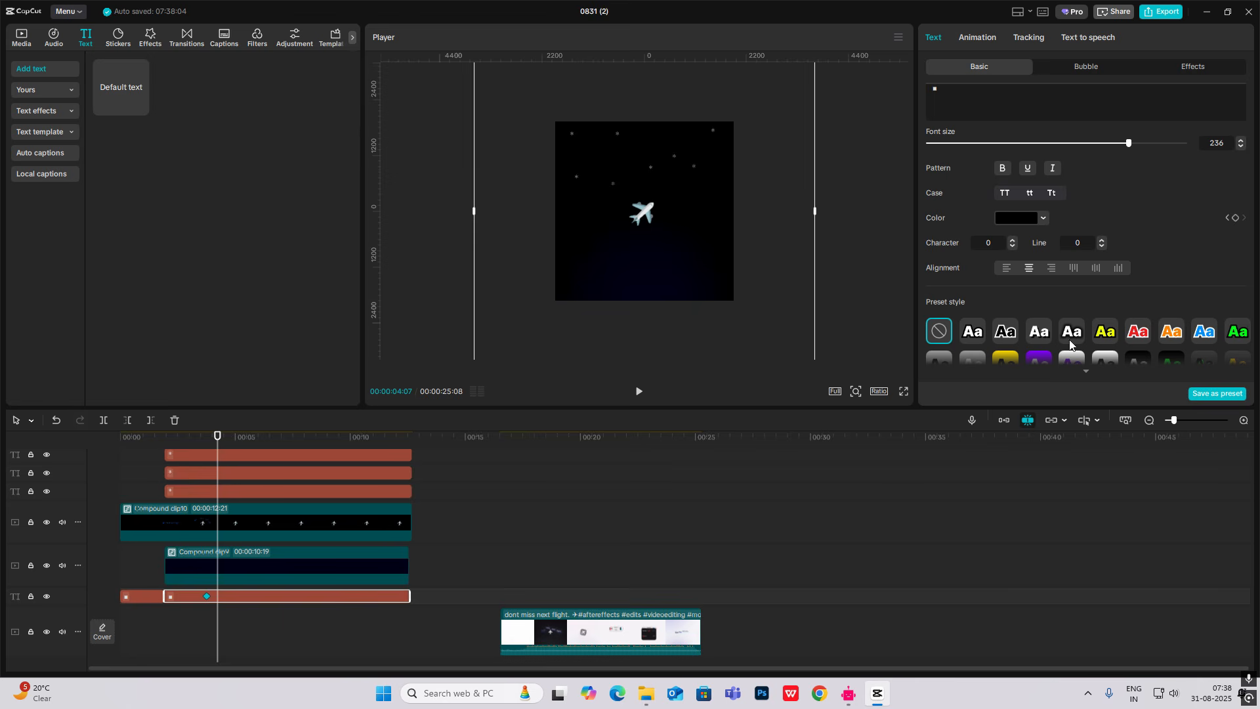
pyautogui.click(1019, 218)
pyautogui.moveTo(969, 315); pyautogui.dragTo(805, 92)
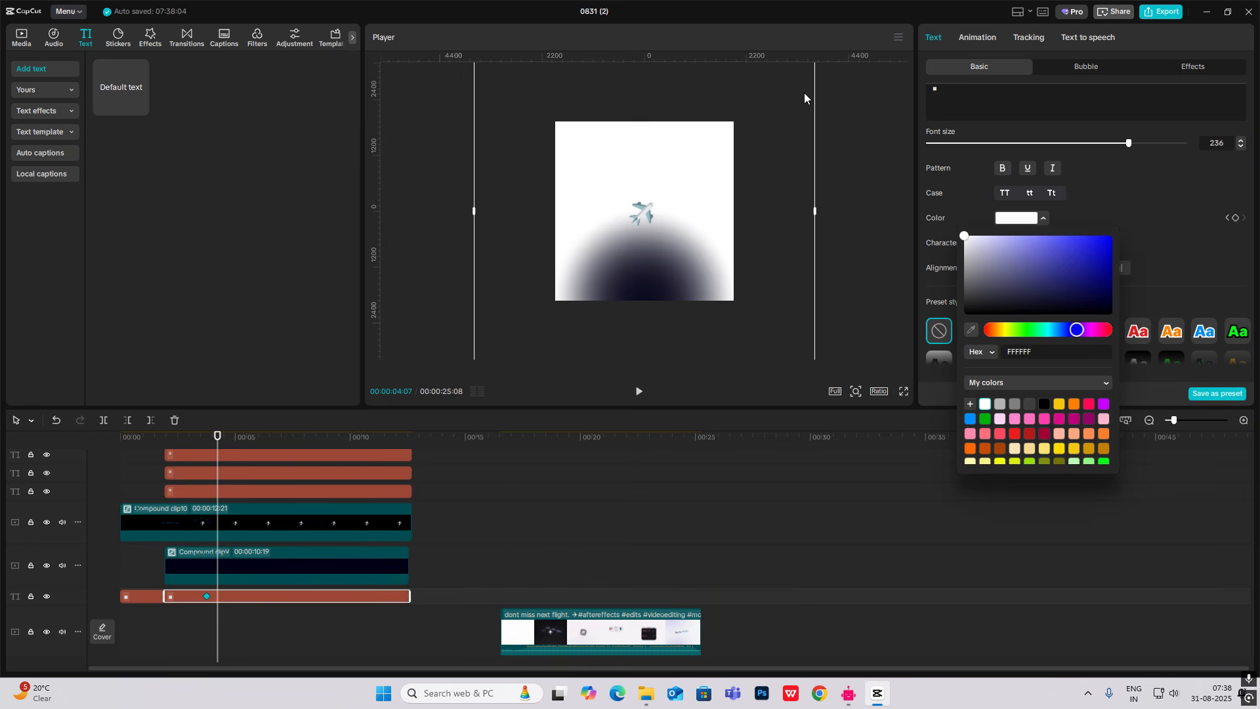
# - Place the background square above Compound clip9 with its start trimmed to 00:00:03:23, and play back the colour change
pyautogui.moveTo(146, 568); pyautogui.dragTo(251, 557)
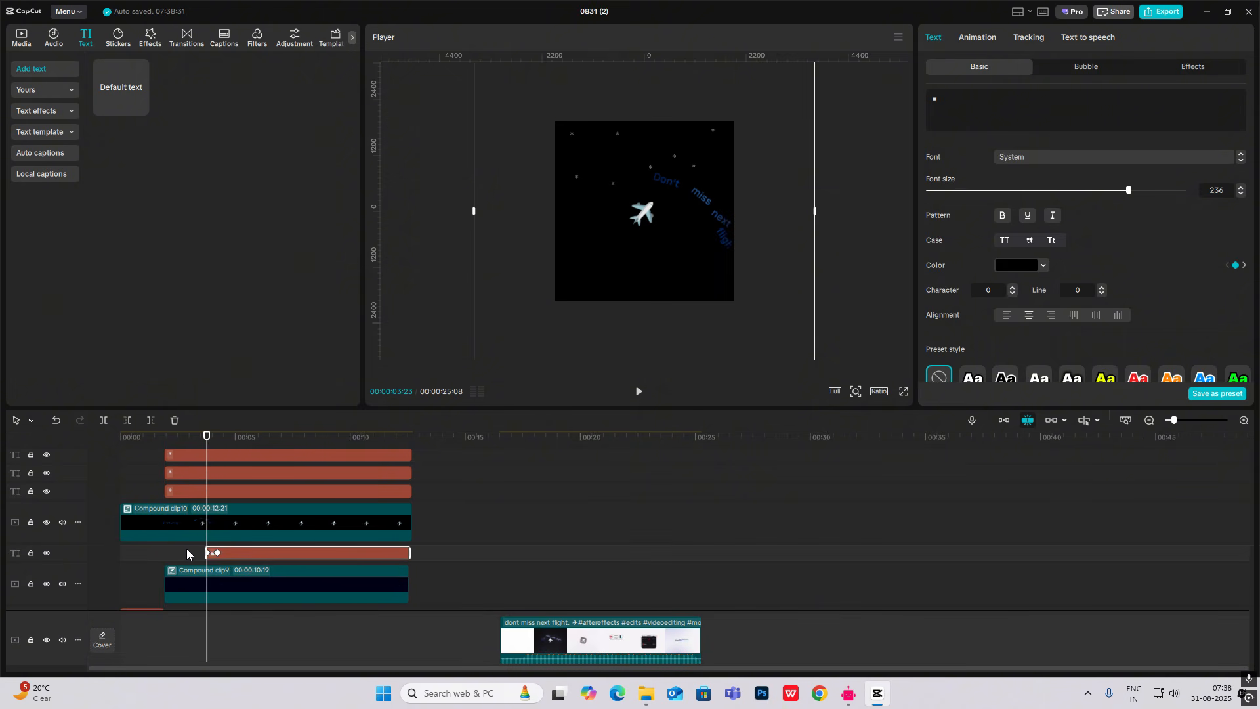
pyautogui.click(187, 551)
pyautogui.press('space')
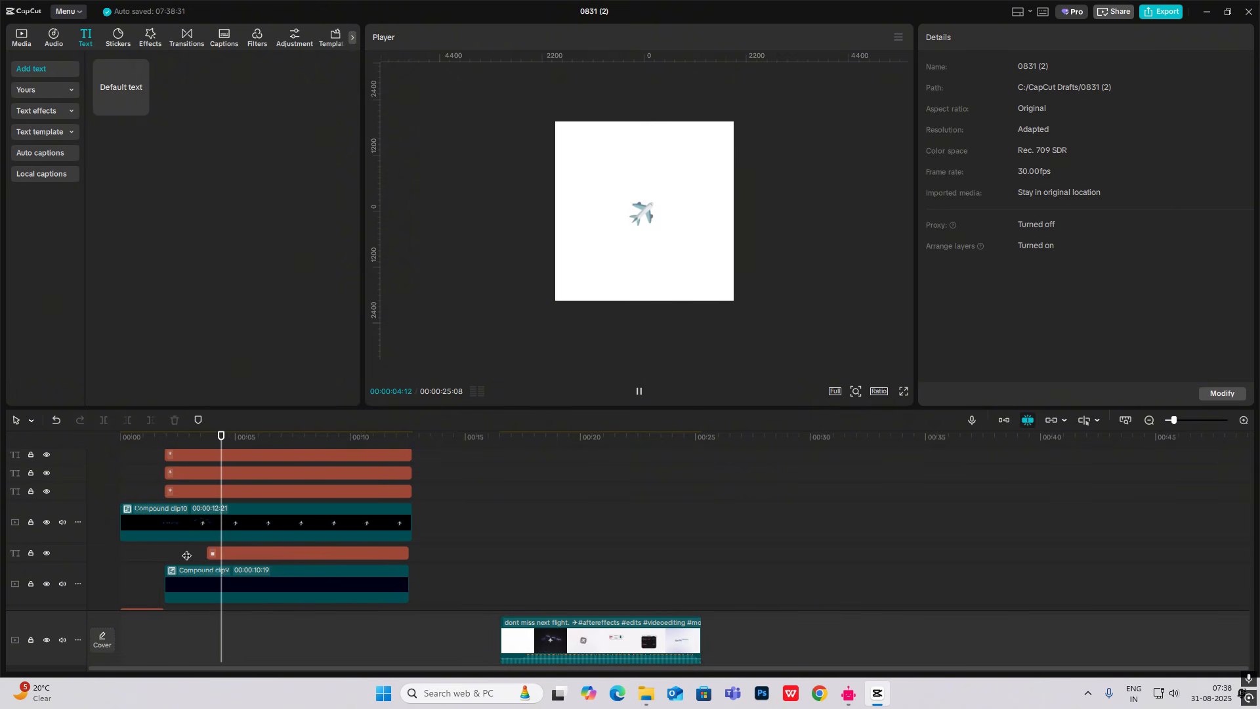
pyautogui.press('space')
pyautogui.click(190, 558)
# - Shift the background square's white colour keyframe earlier to about 00:00:04:03 and play back the faster transition
pyautogui.click(1243, 420)
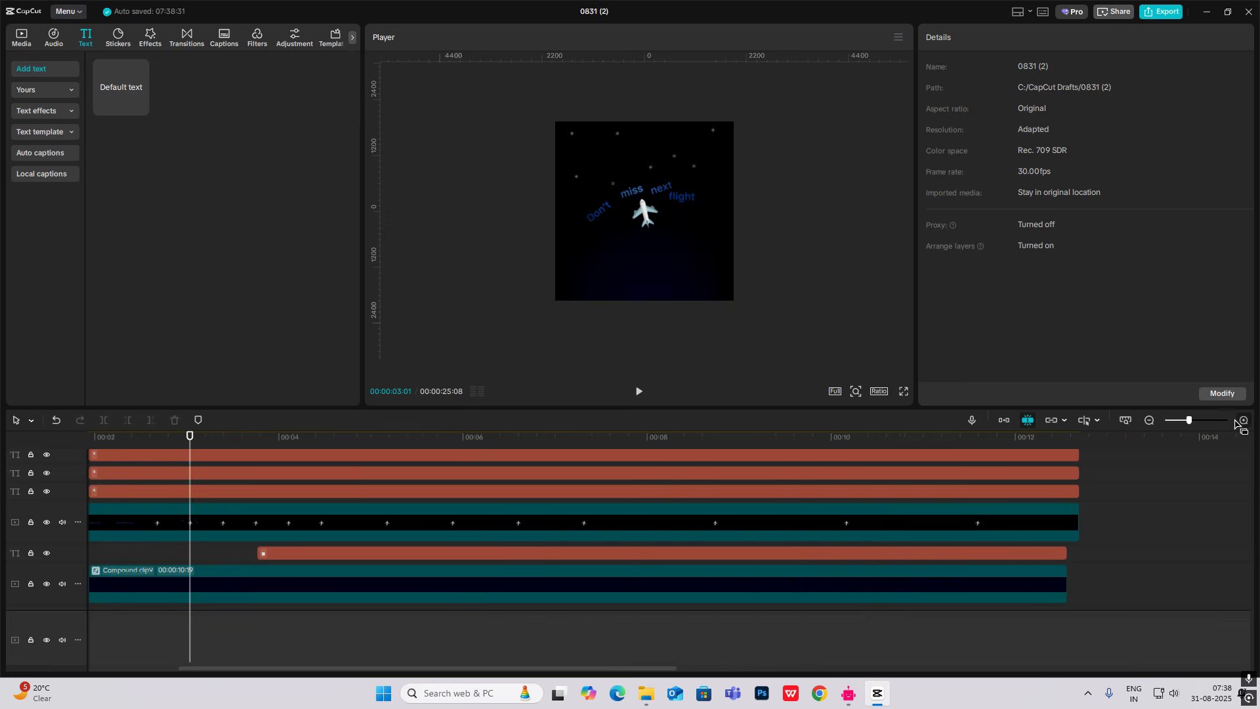
pyautogui.click(297, 555)
pyautogui.click(300, 554)
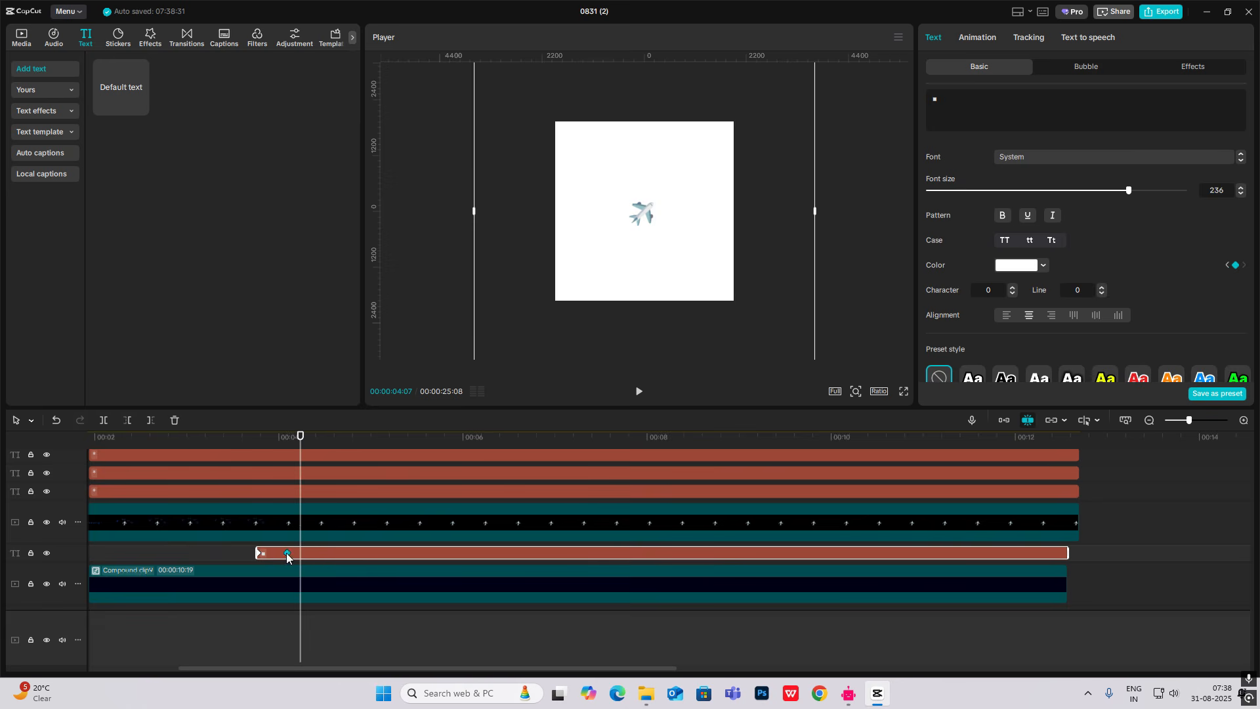
pyautogui.click(236, 558)
pyautogui.press('space')
pyautogui.click(237, 558)
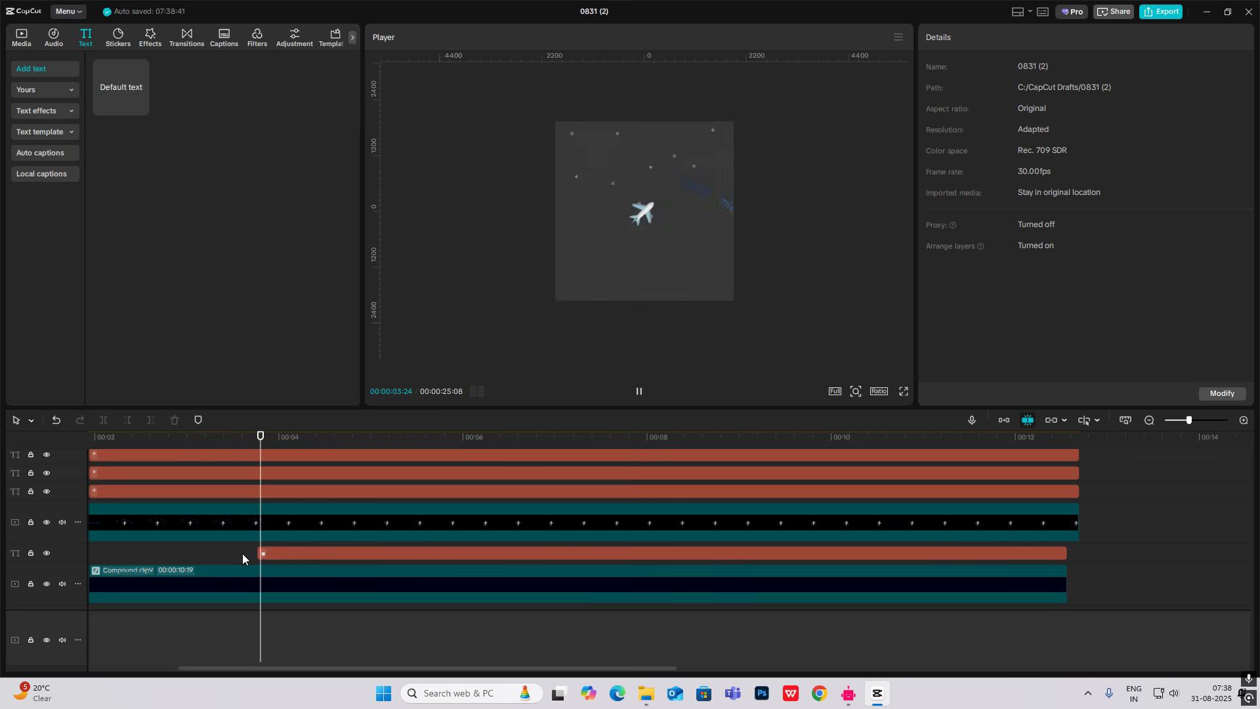
pyautogui.click(250, 550)
pyautogui.press('space')
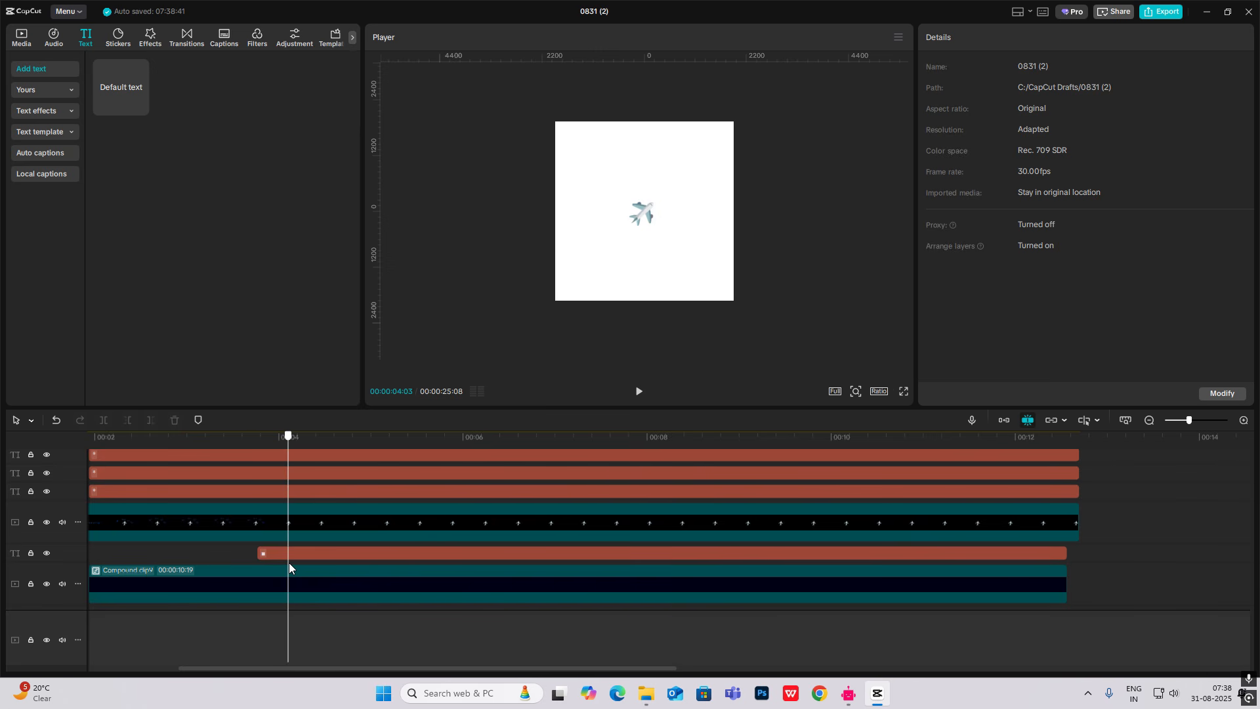
# - Add a default text clip above the other tracks, extend it to the end of the star clips, and replace its text with ■
pyautogui.moveTo(130, 88); pyautogui.dragTo(250, 460)
pyautogui.moveTo(524, 487); pyautogui.dragTo(1076, 492)
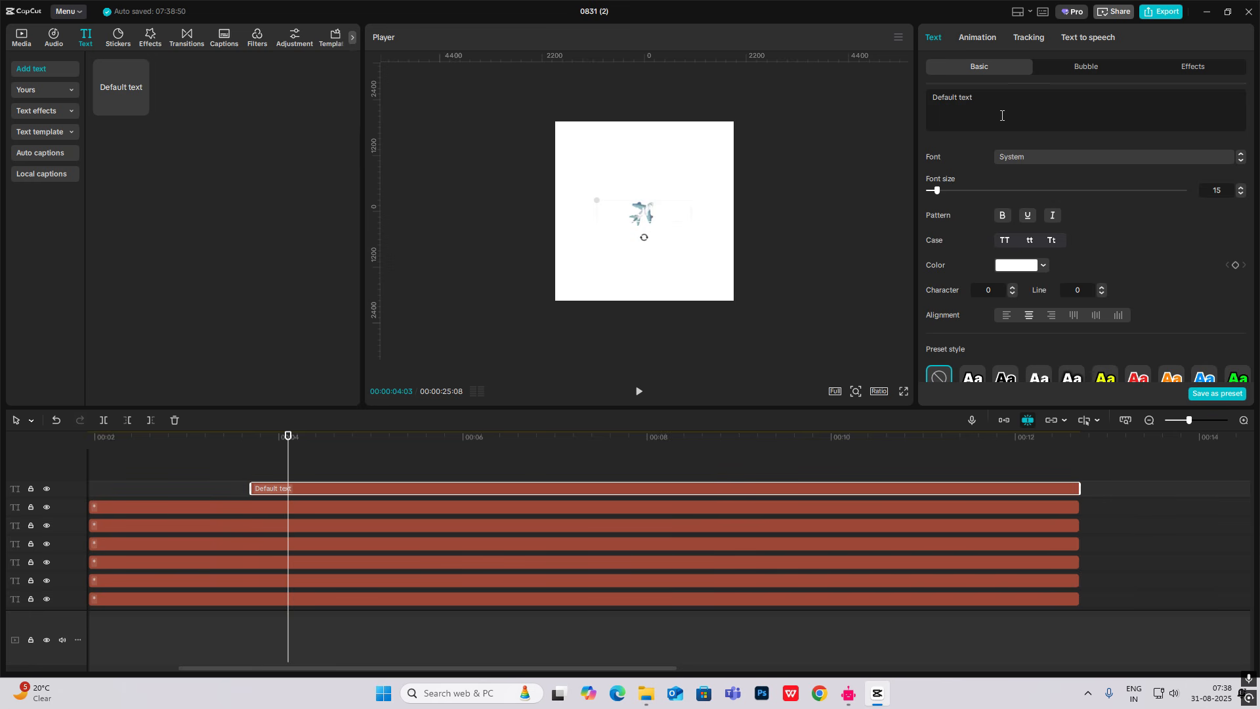
pyautogui.moveTo(1001, 115); pyautogui.dragTo(709, 78)
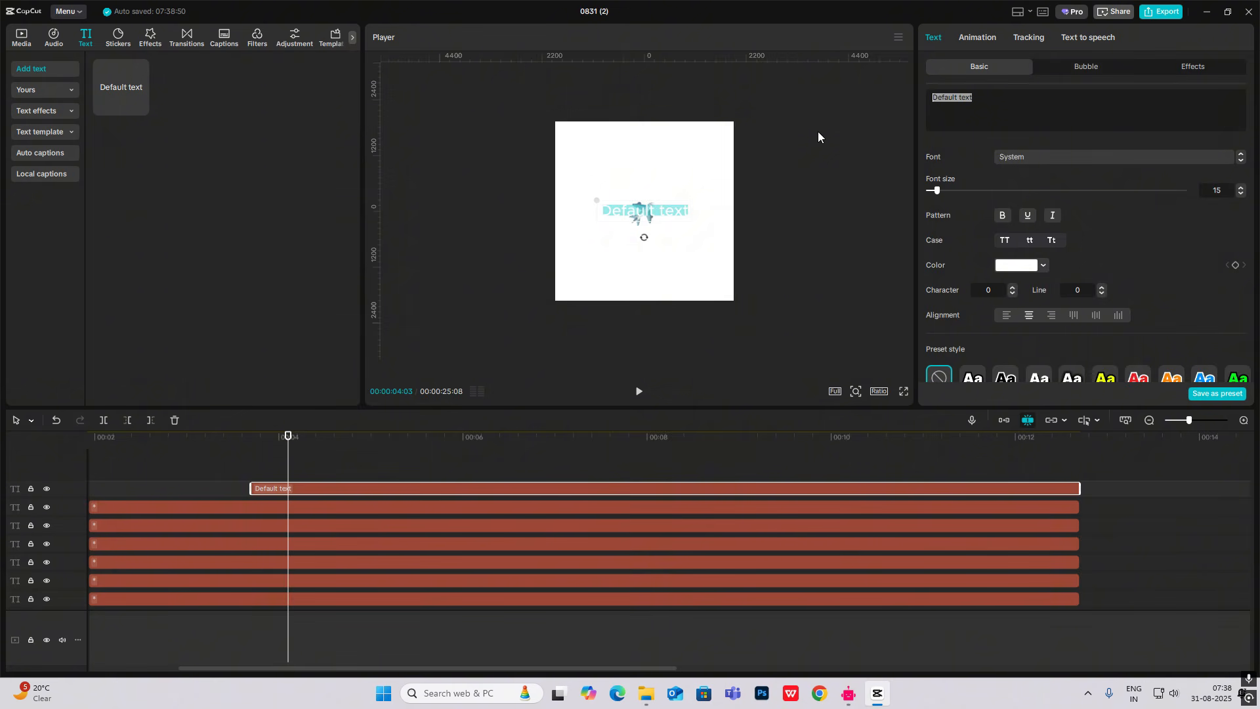
pyautogui.press('super+period')
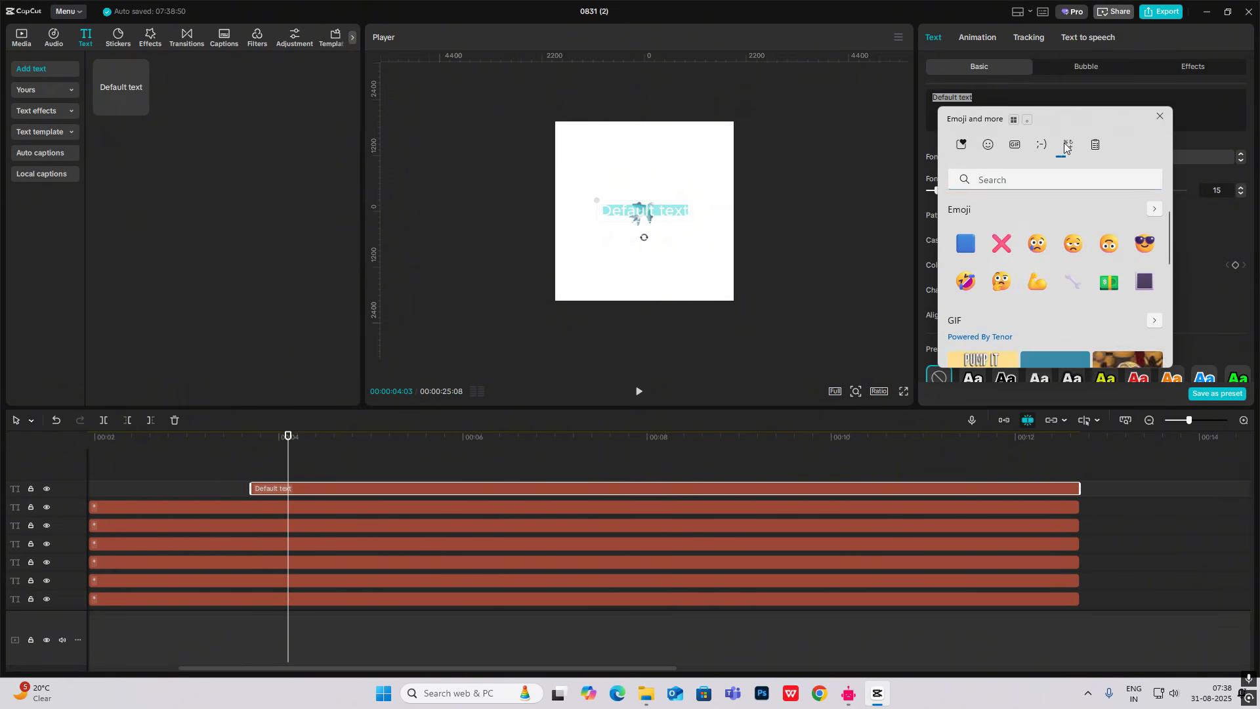
pyautogui.click(1067, 145)
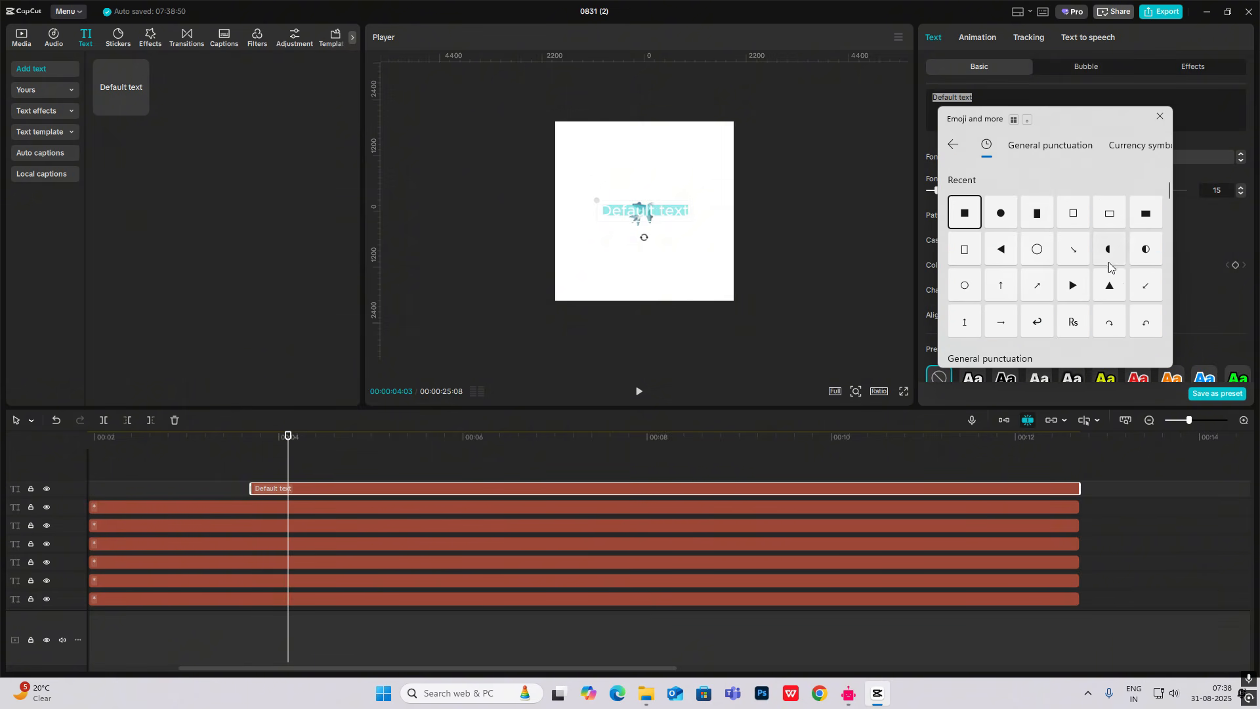
pyautogui.click(976, 220)
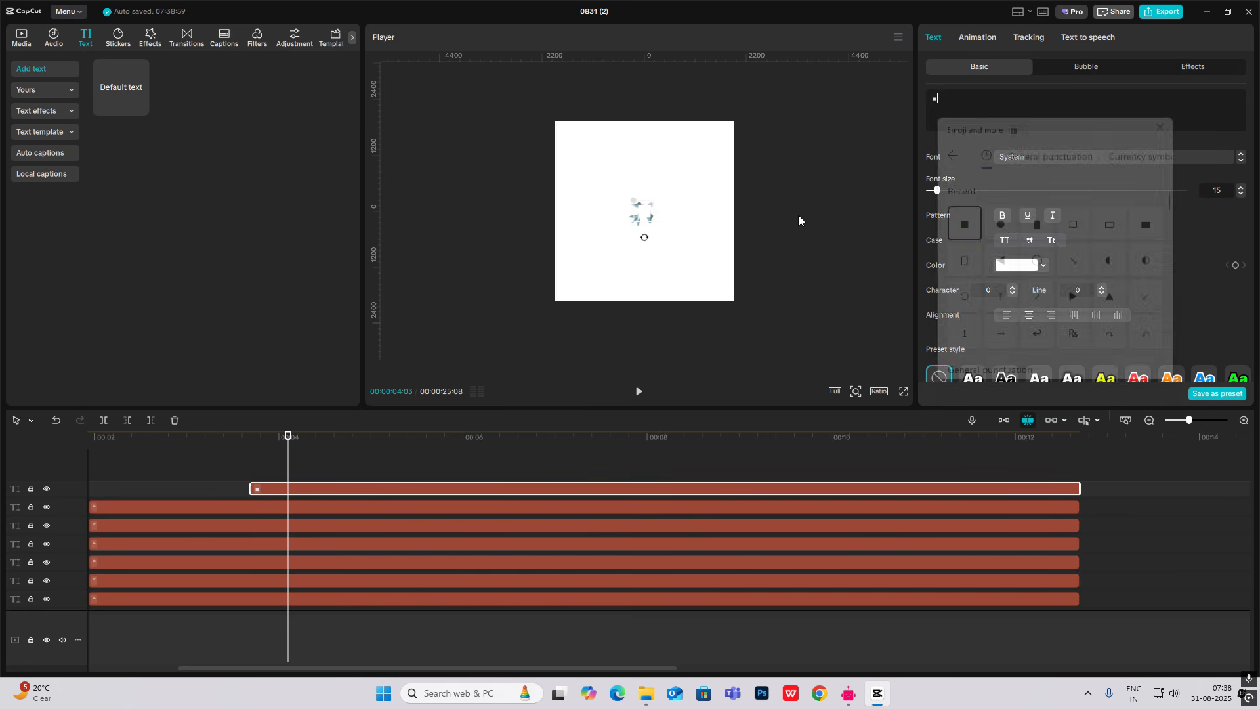
# - Colour the new square symbol dark grey (171717) and set its font size to 92
pyautogui.moveTo(935, 191); pyautogui.dragTo(957, 190)
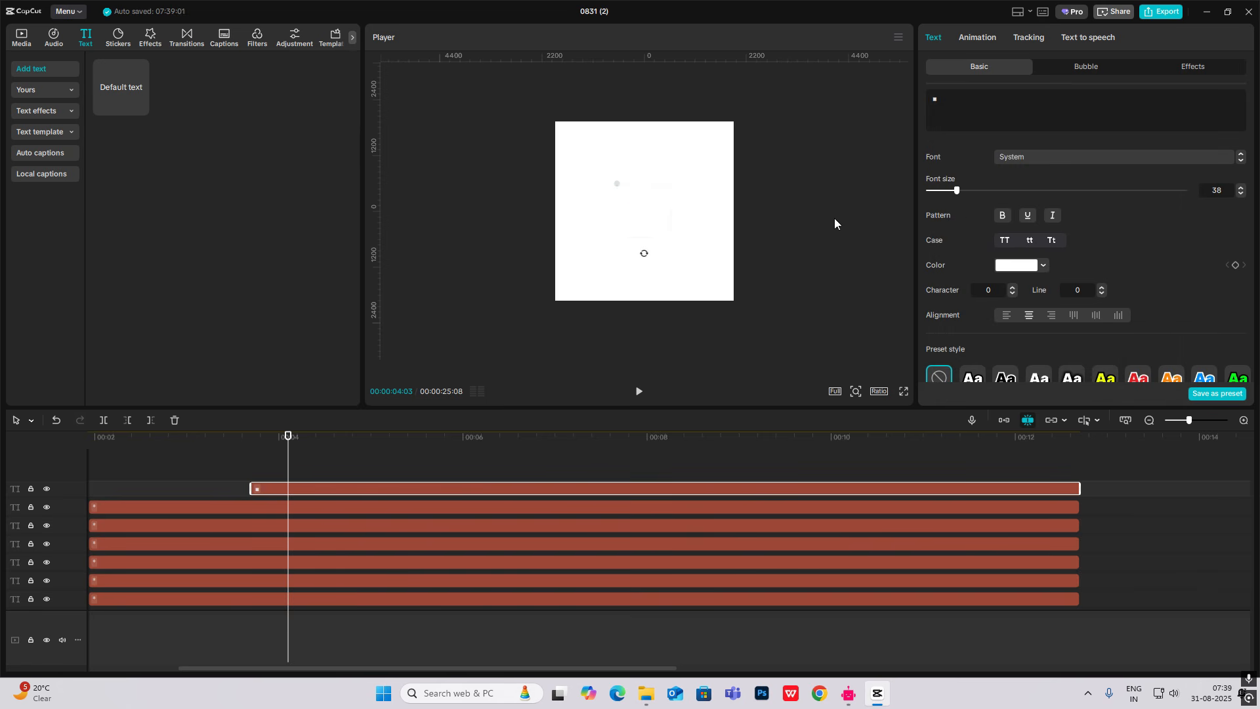
pyautogui.click(1019, 265)
pyautogui.click(963, 341)
pyautogui.moveTo(960, 341); pyautogui.dragTo(956, 355)
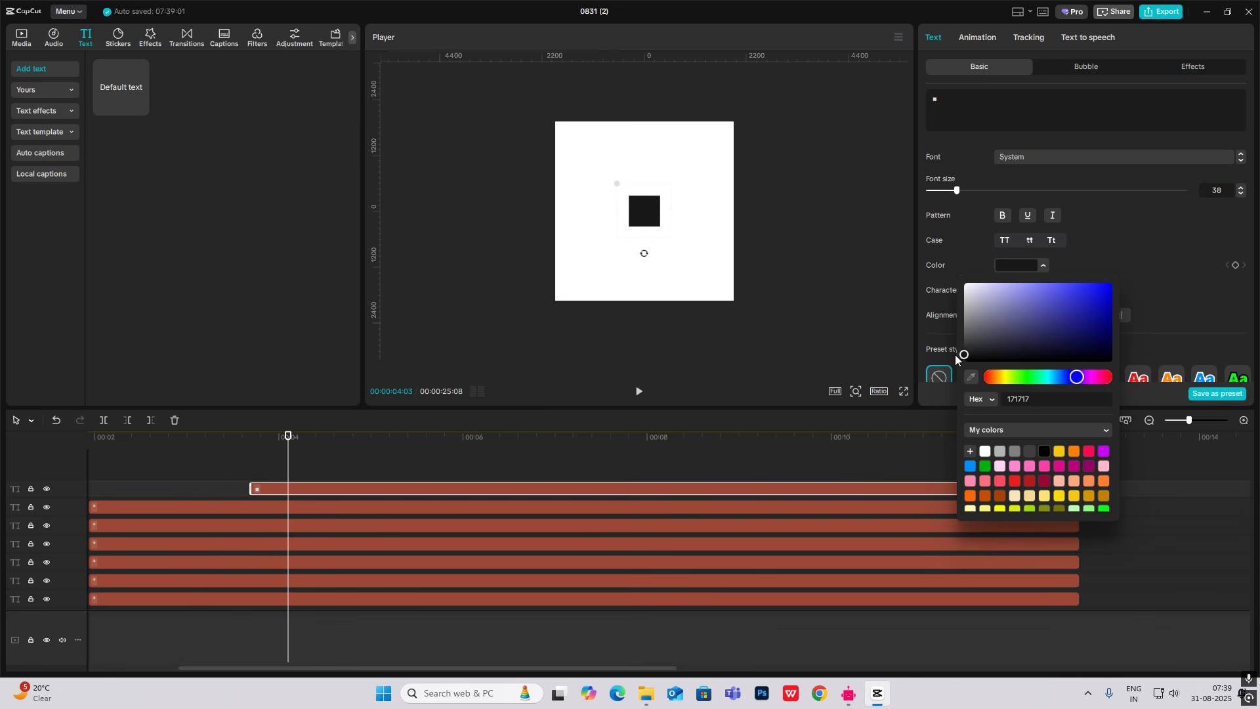
pyautogui.click(1012, 184)
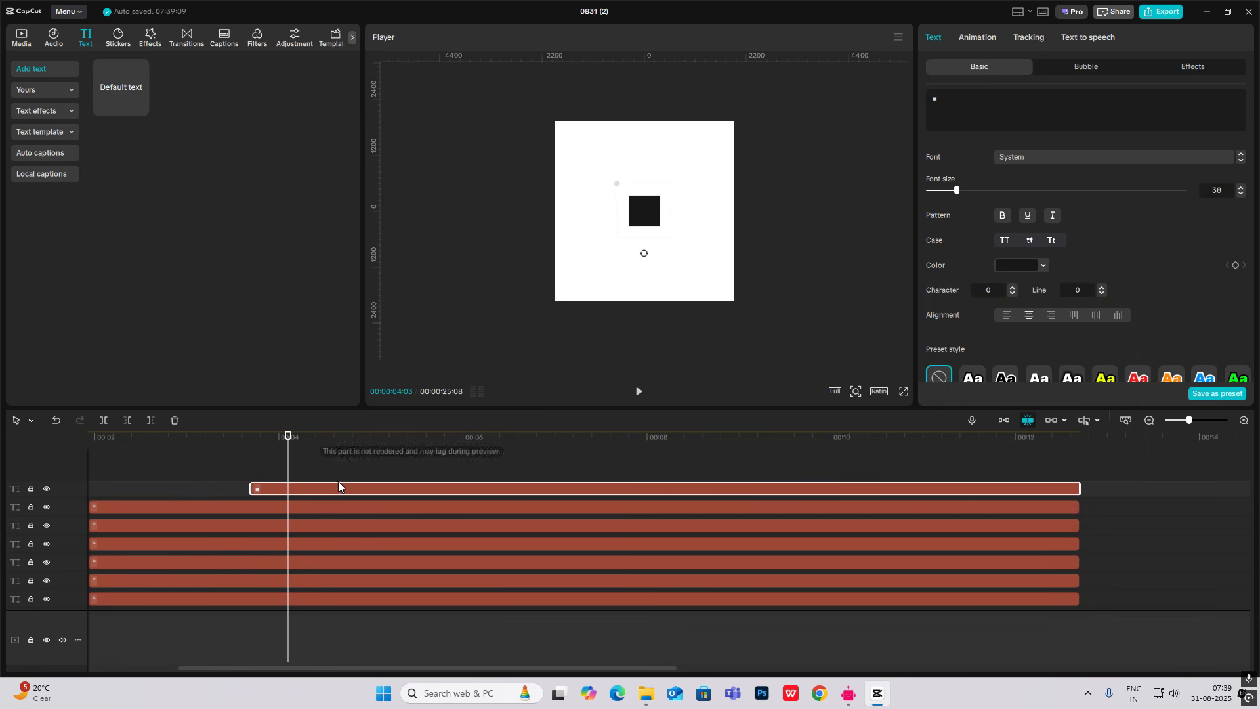
pyautogui.moveTo(958, 190); pyautogui.dragTo(1004, 191)
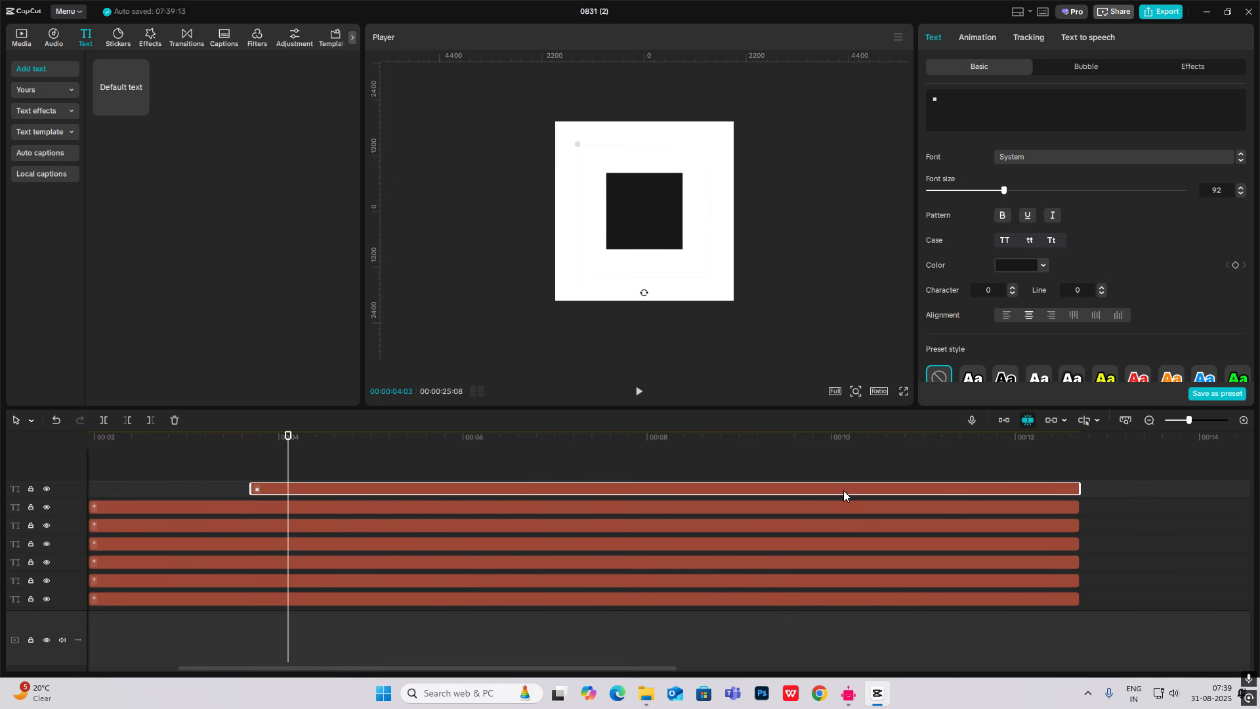
# - Turn the dark square into a compound clip and add a Rectangle mask with rounded corners to it
pyautogui.hotkey('alt', 'g')
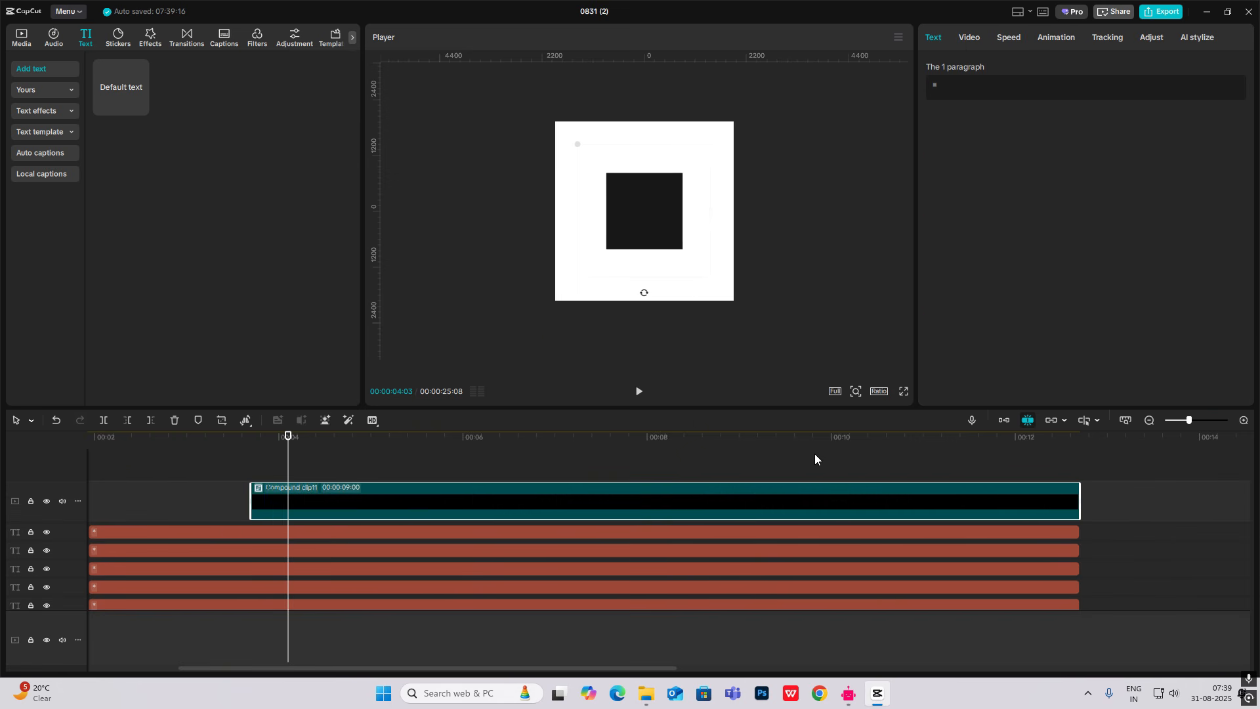
pyautogui.click(969, 40)
pyautogui.click(1125, 68)
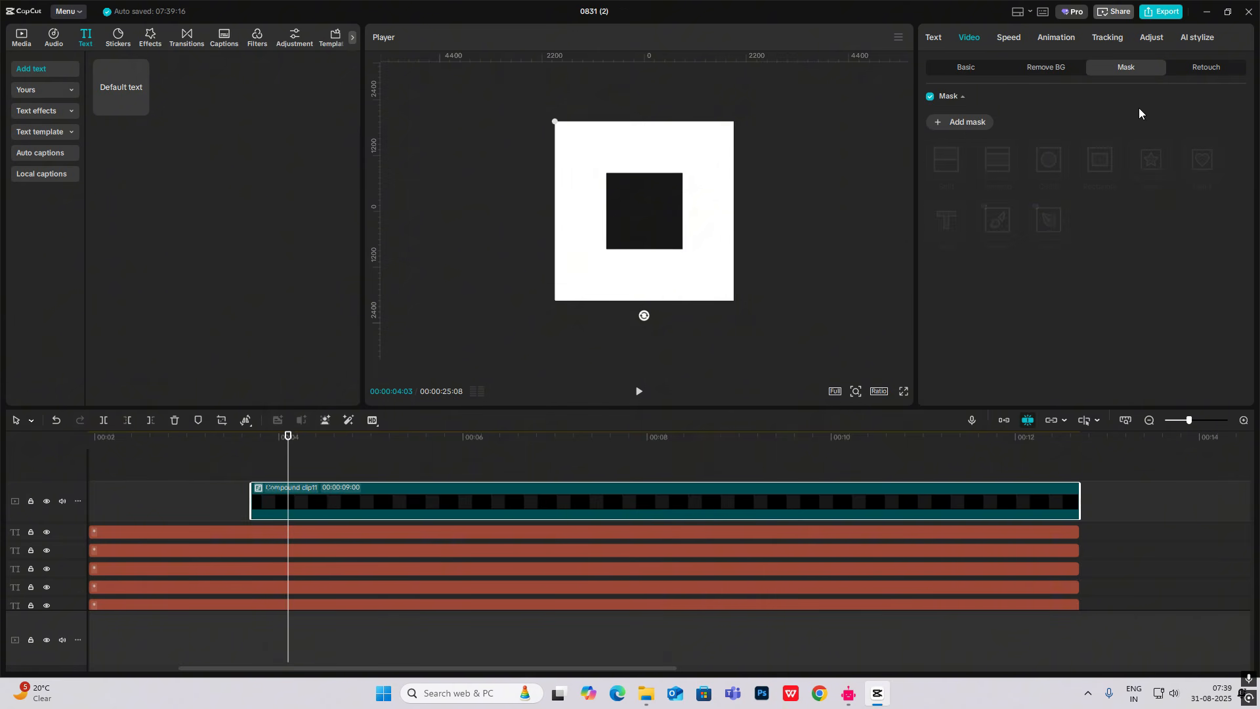
pyautogui.click(967, 129)
pyautogui.click(1101, 162)
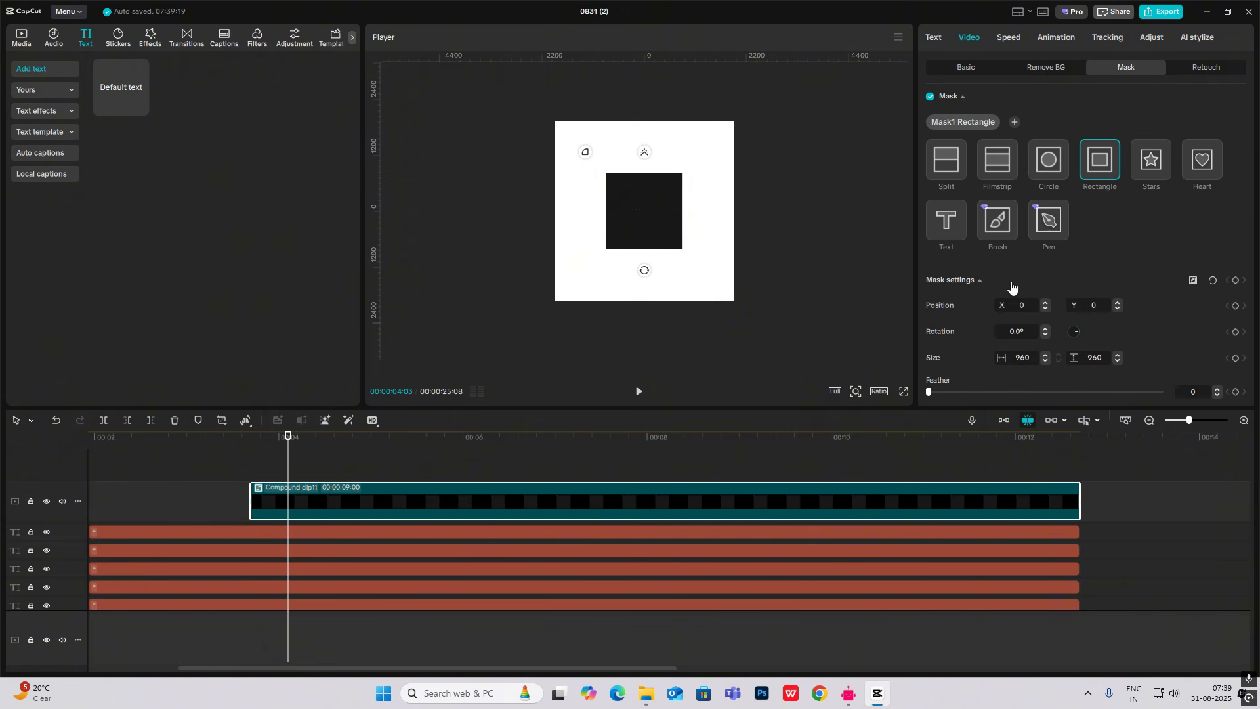
pyautogui.scroll(-2, 1011, 287)
pyautogui.moveTo(930, 378); pyautogui.dragTo(1029, 379)
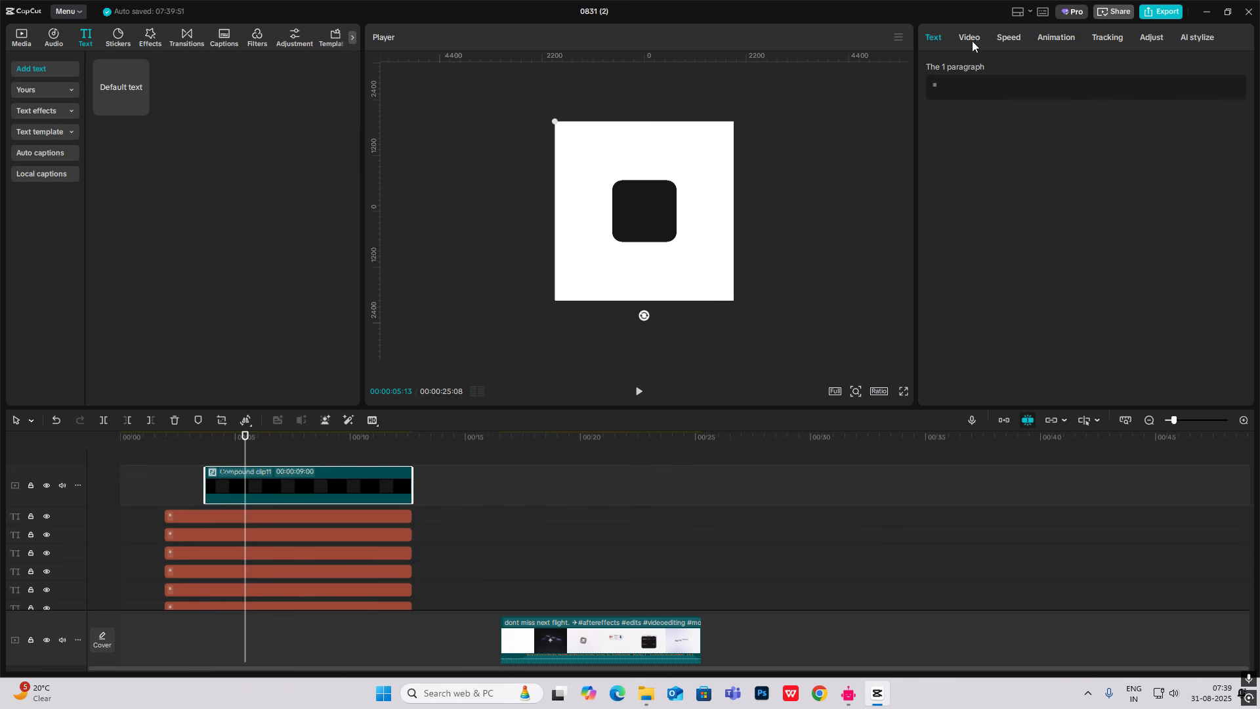
# - Move Compound clip11 beneath Compound clip10 and frame the plane by scaling the dark square to 82% at Y -45
pyautogui.click(969, 39)
pyautogui.moveTo(260, 499); pyautogui.dragTo(235, 560)
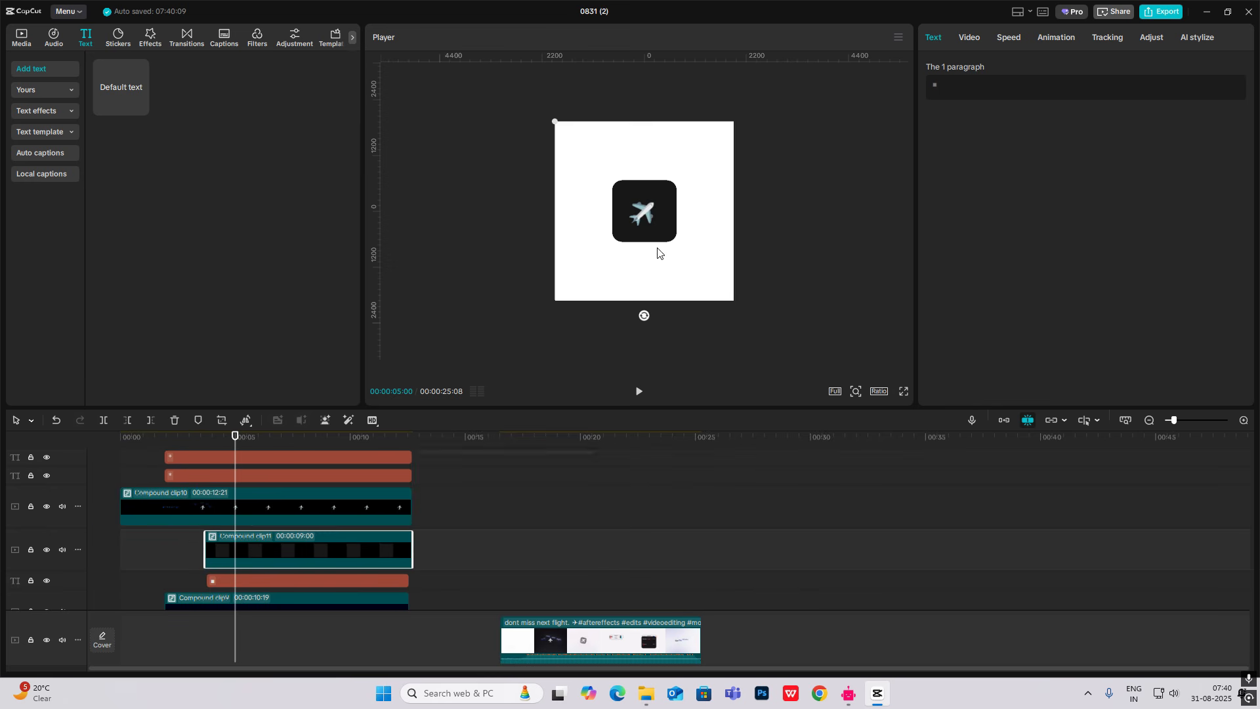
pyautogui.moveTo(556, 119); pyautogui.dragTo(571, 138)
pyautogui.moveTo(650, 223); pyautogui.dragTo(655, 217)
pyautogui.click(856, 392)
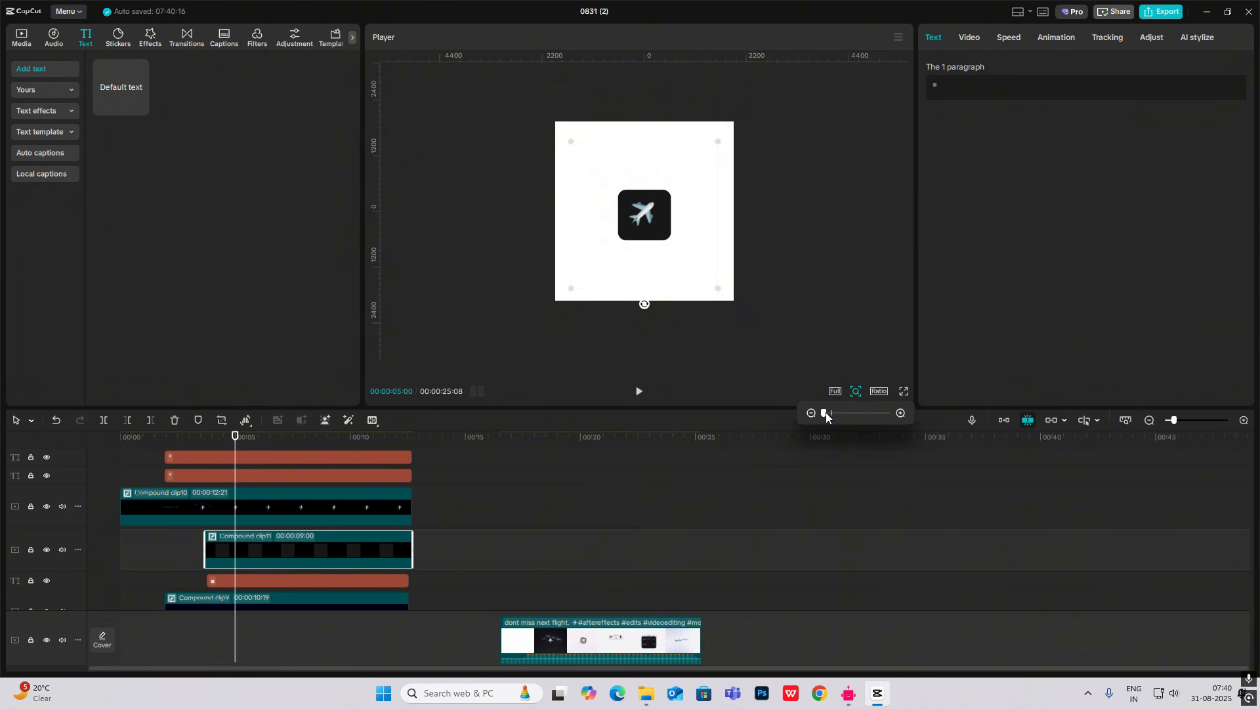
pyautogui.moveTo(824, 413); pyautogui.dragTo(836, 413)
pyautogui.moveTo(678, 250); pyautogui.dragTo(674, 243)
# - Keyframe Compound clip11's scale at 82% at 00:00:04:15 and at 3% at 00:00:03:23
pyautogui.click(229, 571)
pyautogui.click(258, 565)
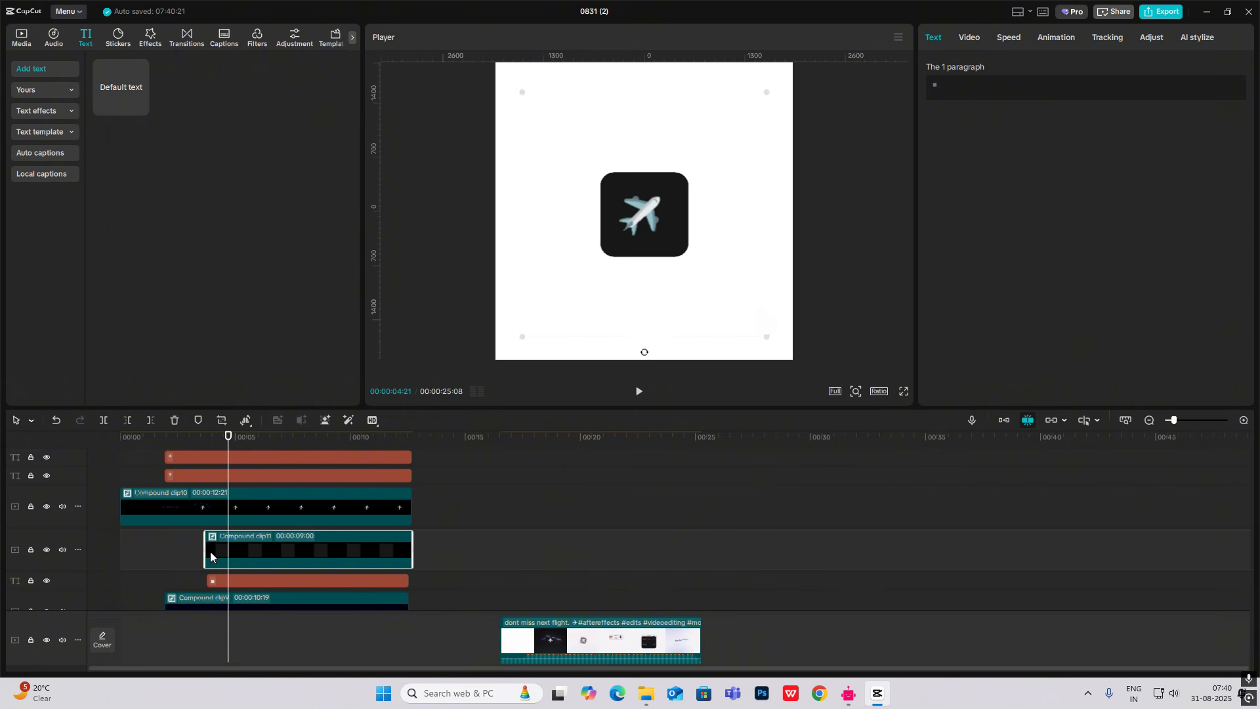
pyautogui.click(200, 559)
pyautogui.moveTo(198, 559); pyautogui.dragTo(207, 557)
pyautogui.click(243, 549)
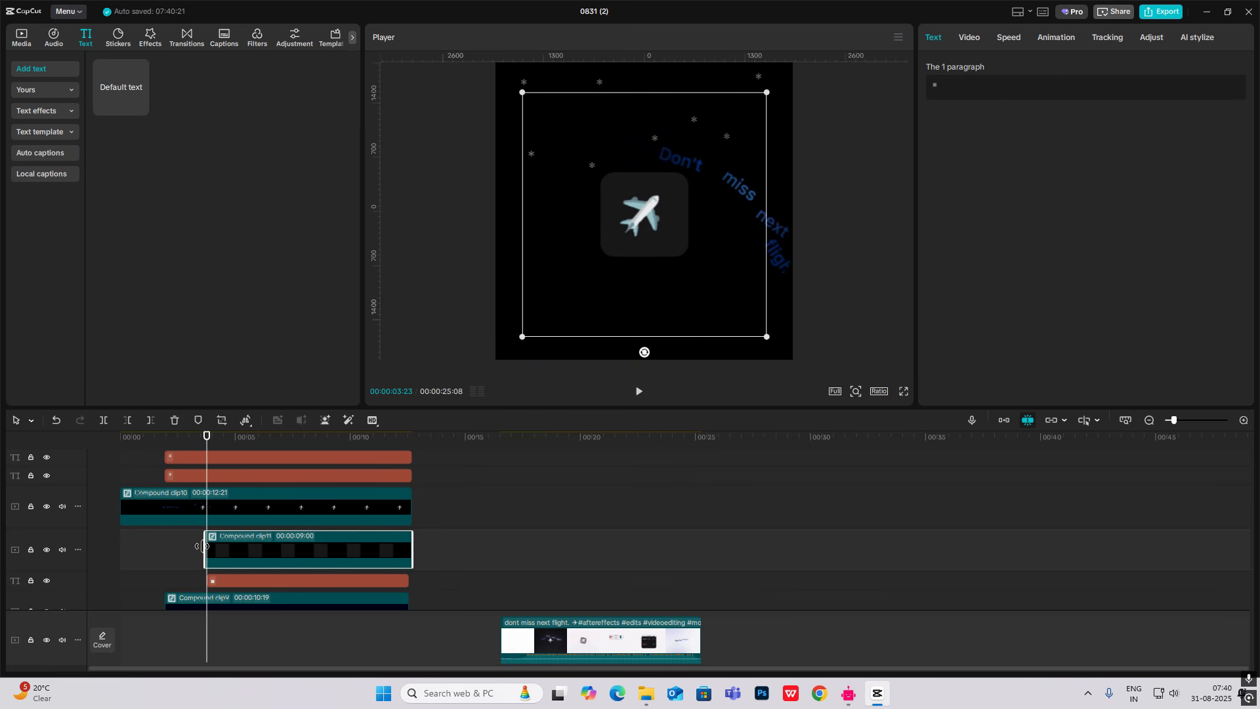
pyautogui.click(970, 39)
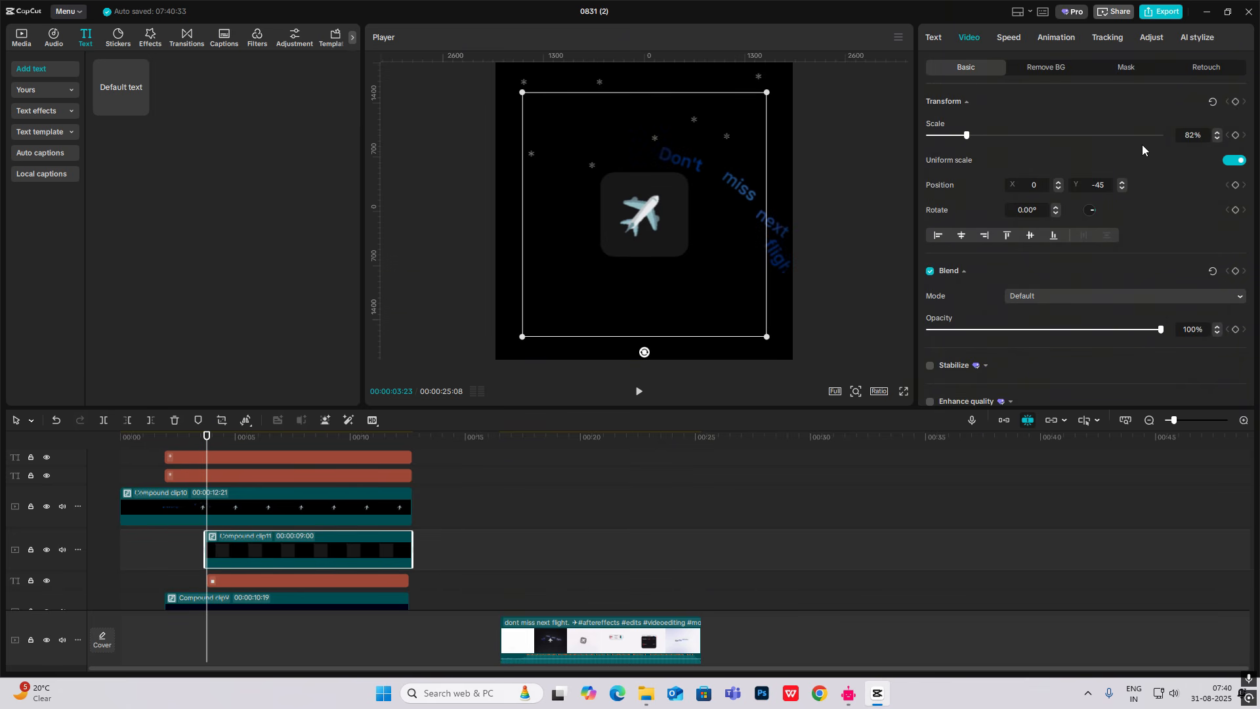
pyautogui.click(1235, 136)
pyautogui.moveTo(212, 443)
pyautogui.mouseDown()
pyautogui.moveTo(231, 449)
pyautogui.moveTo(206, 445)
pyautogui.mouseUp()
pyautogui.click(1236, 136)
pyautogui.moveTo(766, 336); pyautogui.dragTo(499, 128)
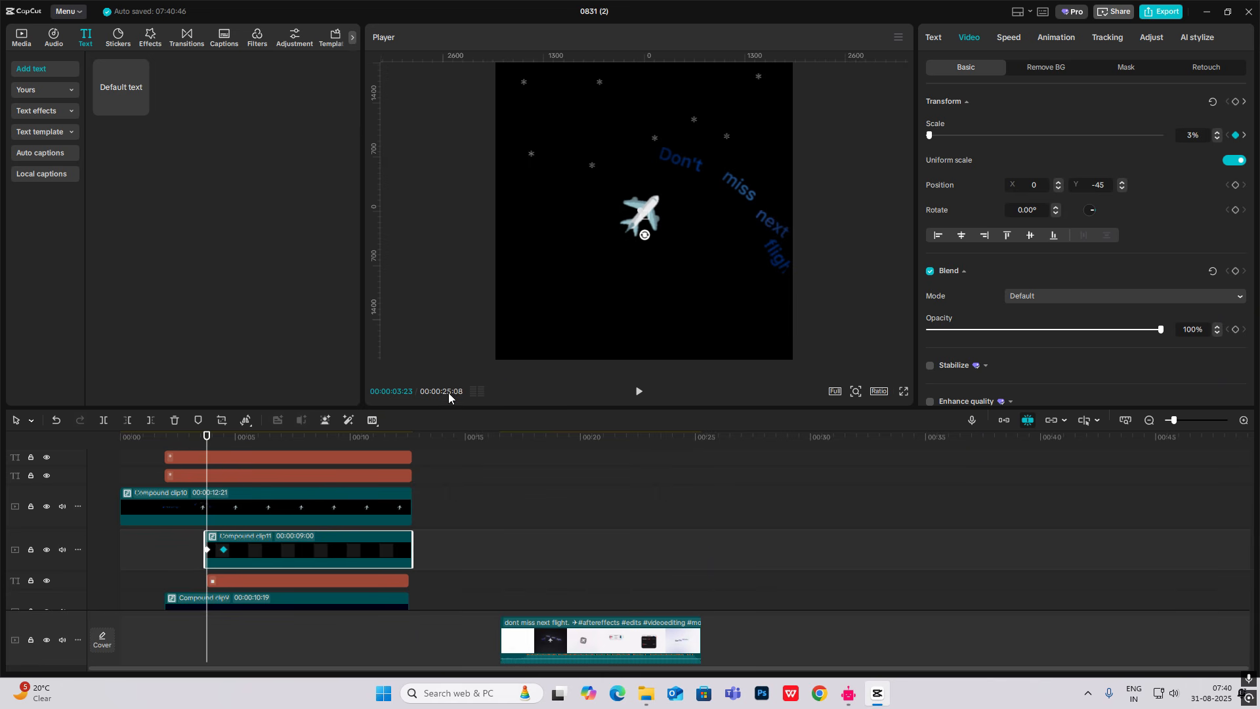
# - Apply the Rebound Out preset curve to the scale animation of Compound clip11
pyautogui.click(1243, 420)
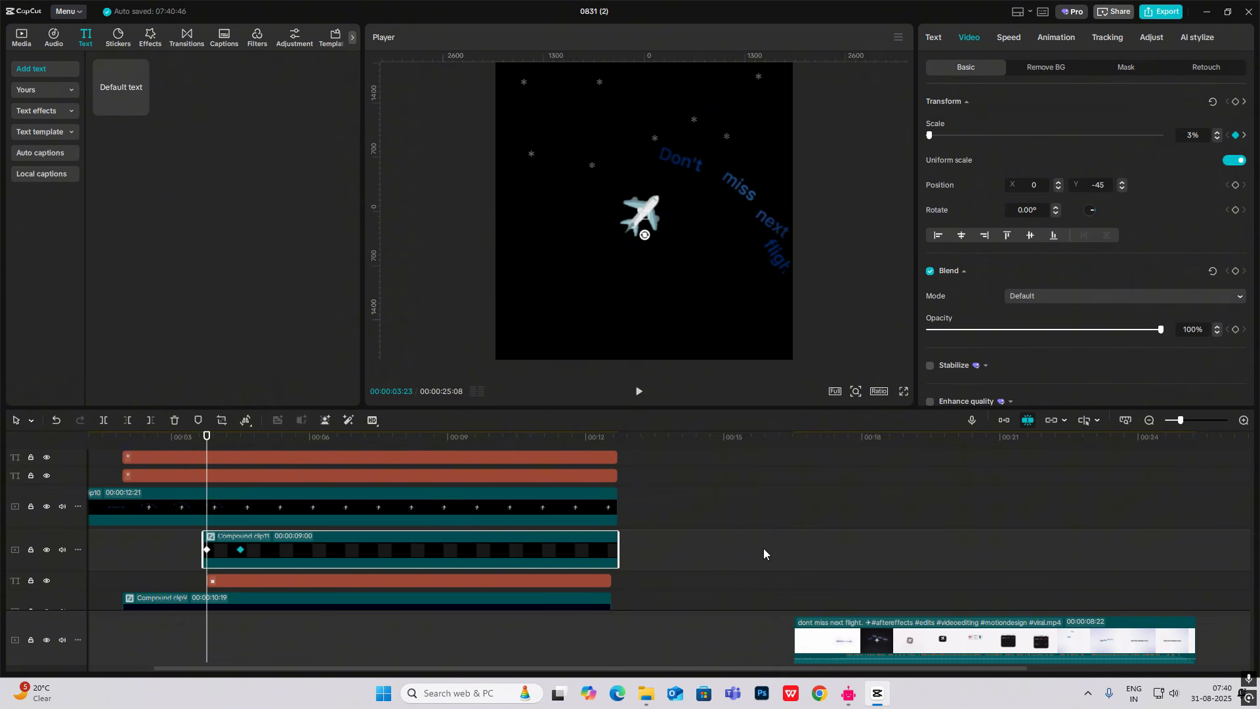
pyautogui.hotkey('alt', 'k')
pyautogui.scroll(1, 269, 525)
pyautogui.click(222, 545)
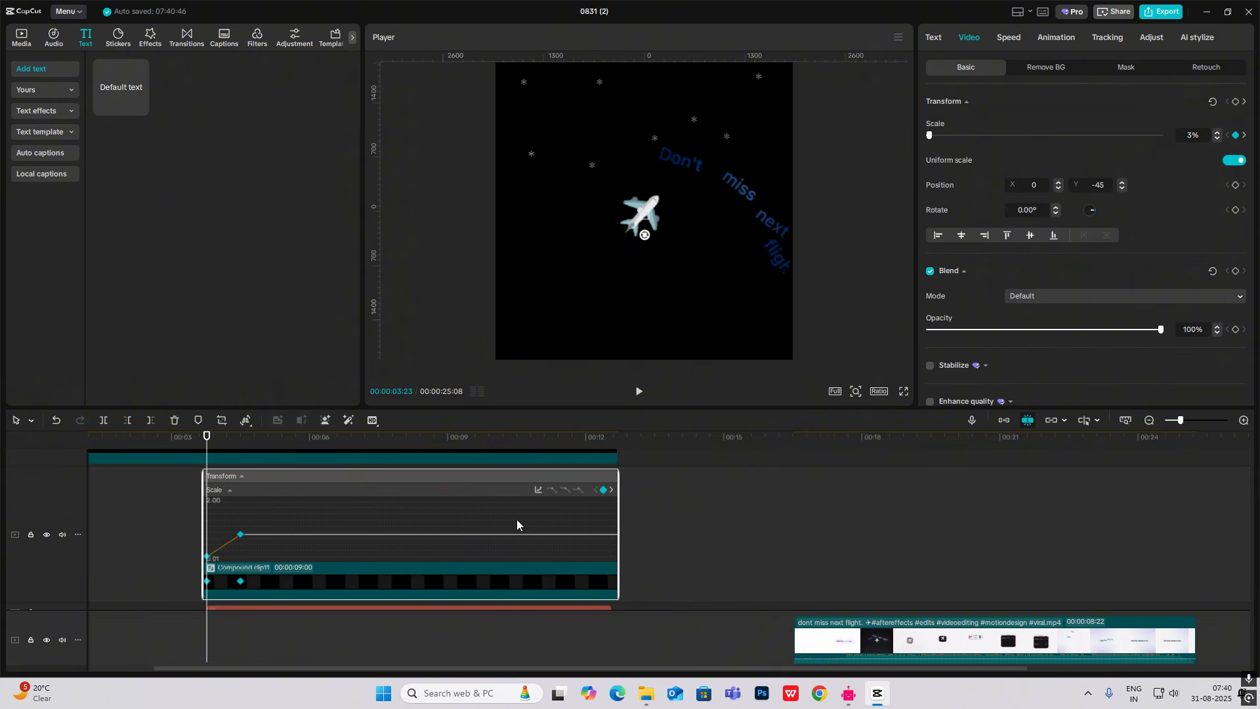
pyautogui.click(538, 490)
pyautogui.click(726, 621)
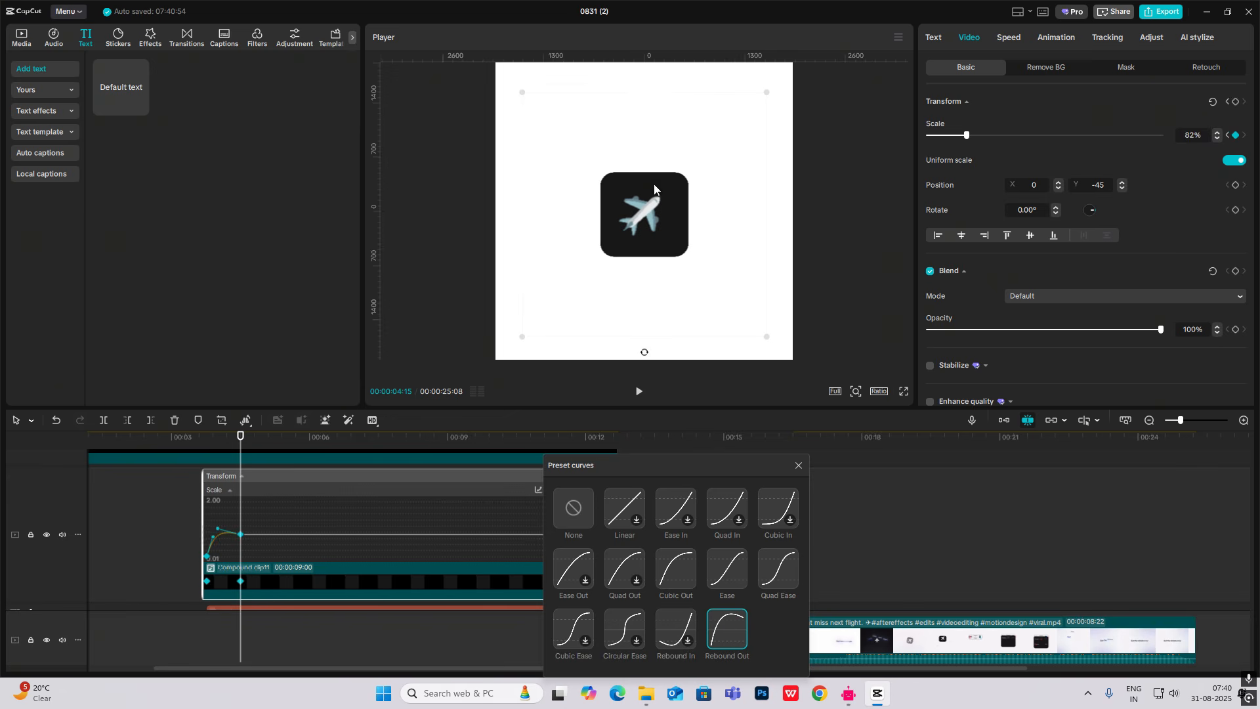
pyautogui.click(799, 465)
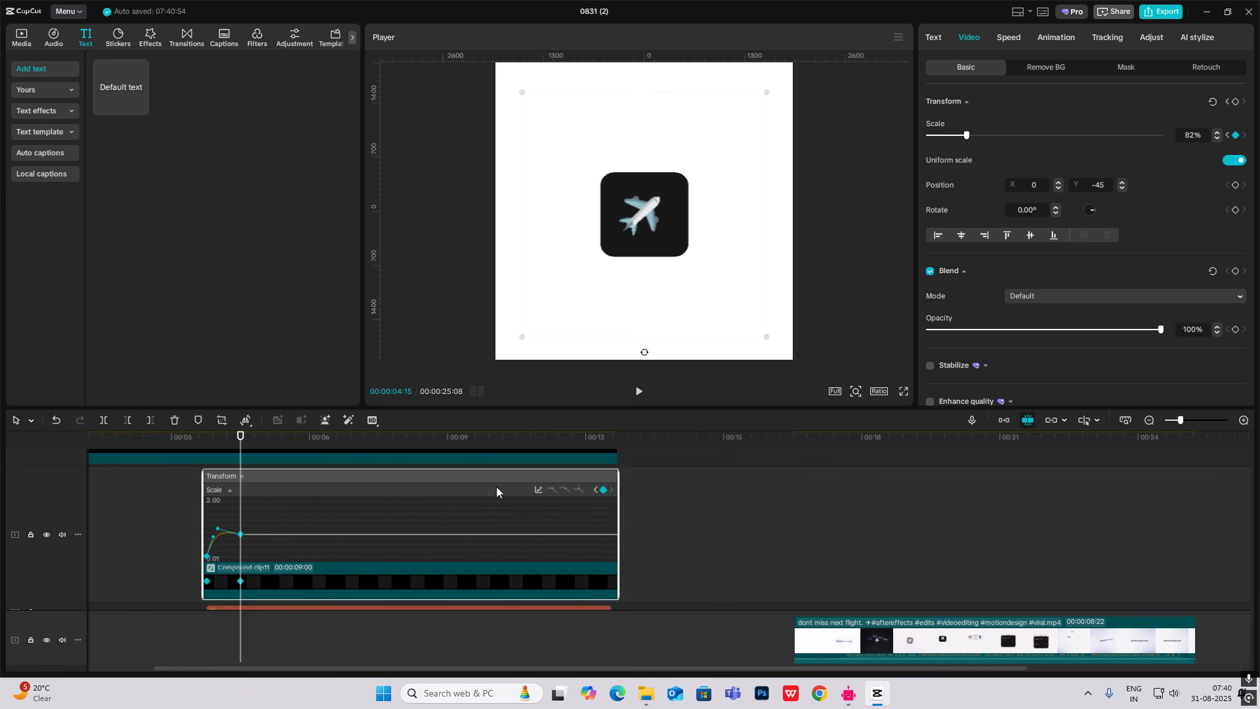
pyautogui.hotkey('alt', 'k')
# - Play the animation from the start through the tile's pop-in and compare it with the alarm-clock moment in the reference clip
pyautogui.click(189, 571)
pyautogui.press('space')
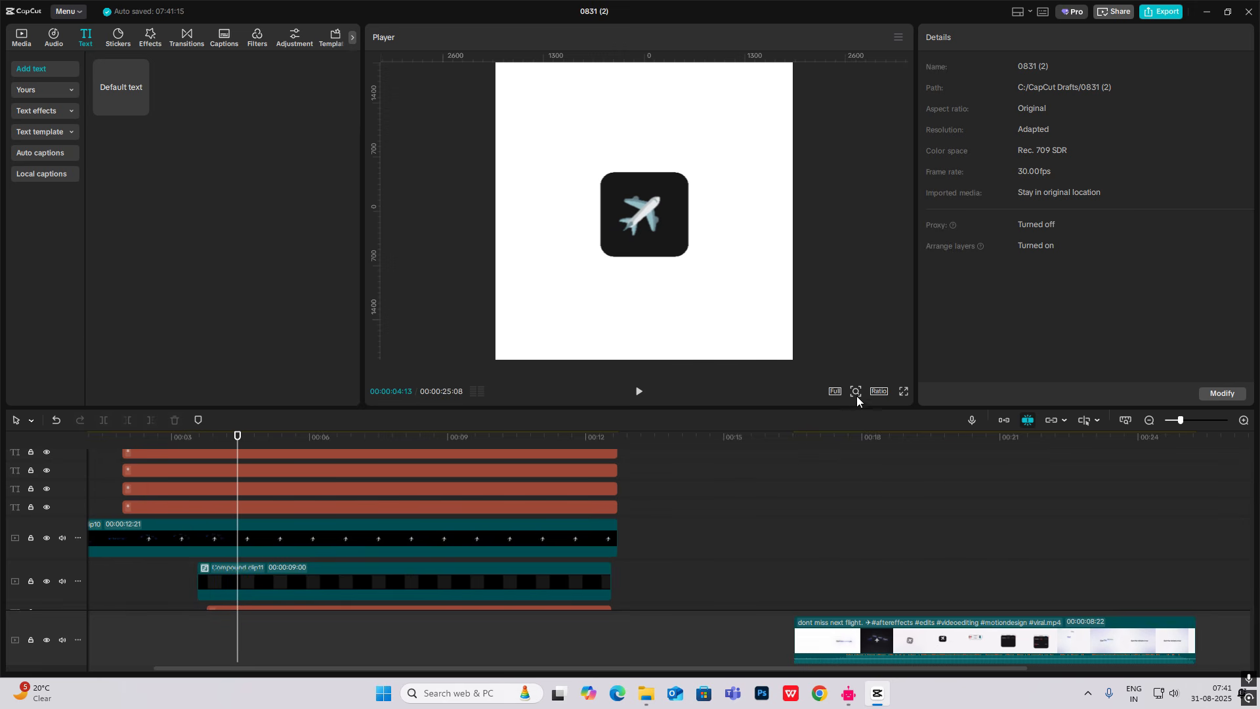
pyautogui.click(856, 392)
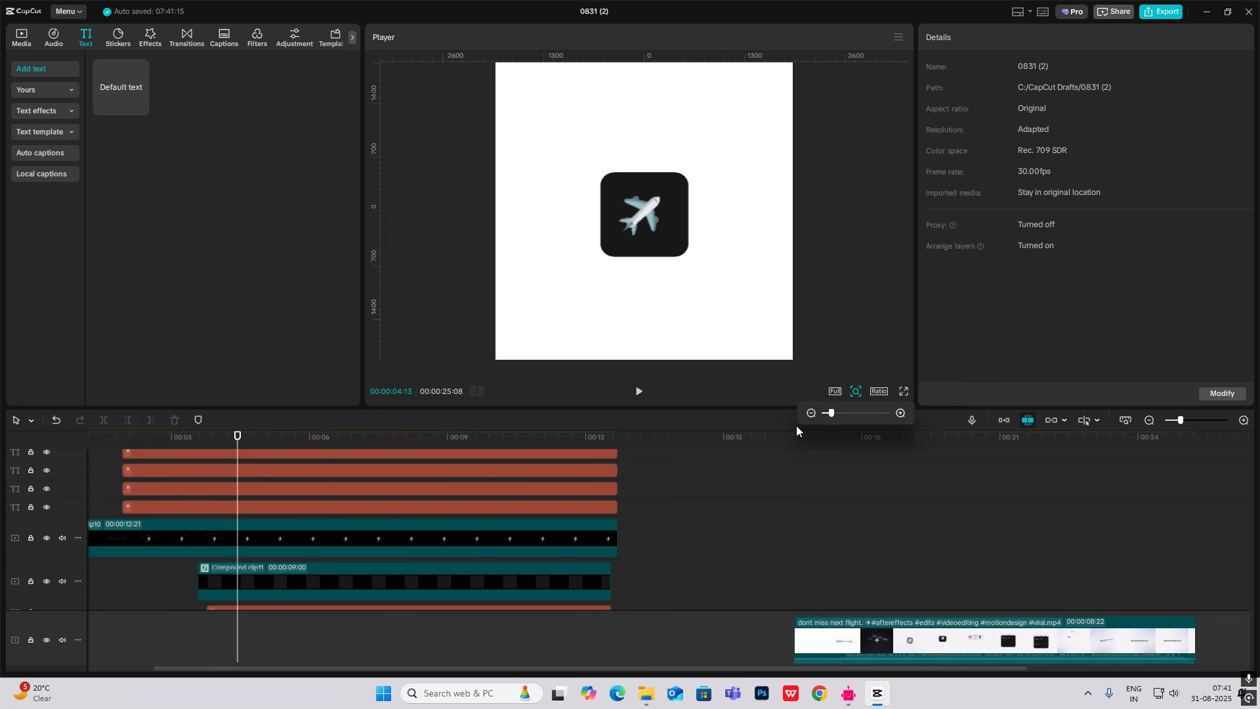
pyautogui.click(151, 593)
pyautogui.hscroll(-2, 148, 594)
pyautogui.click(132, 595)
pyautogui.press('space')
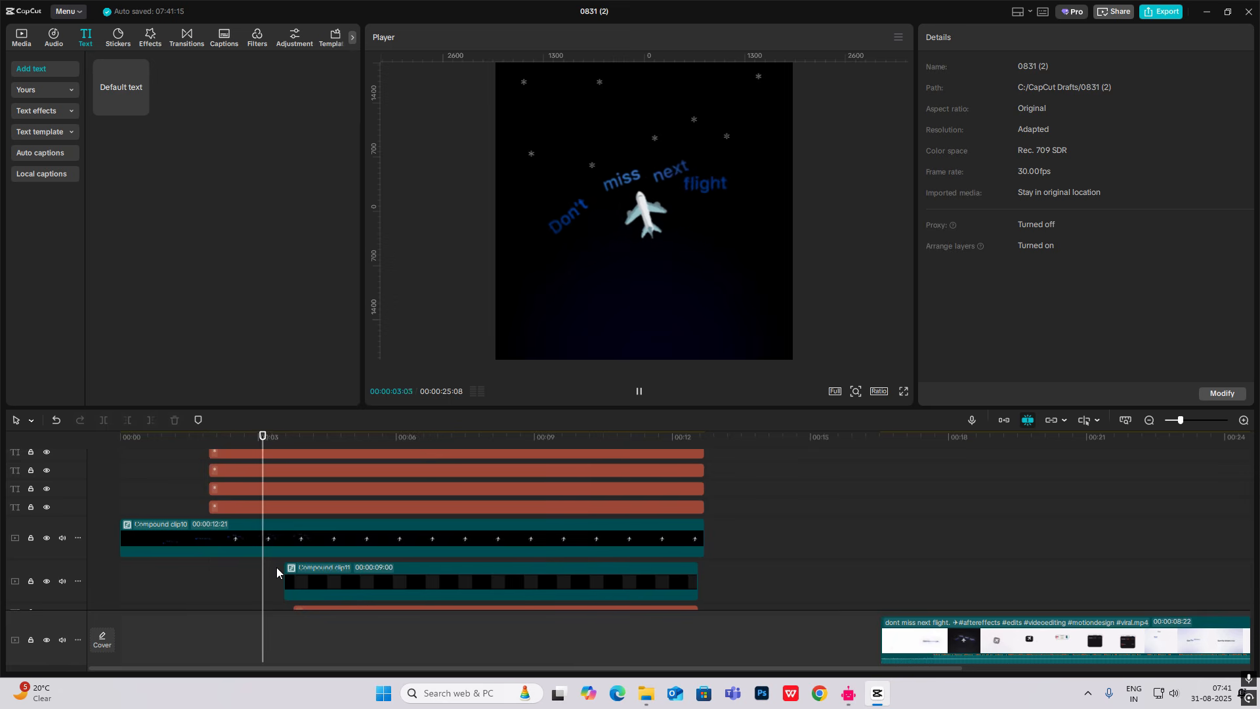
pyautogui.press('space')
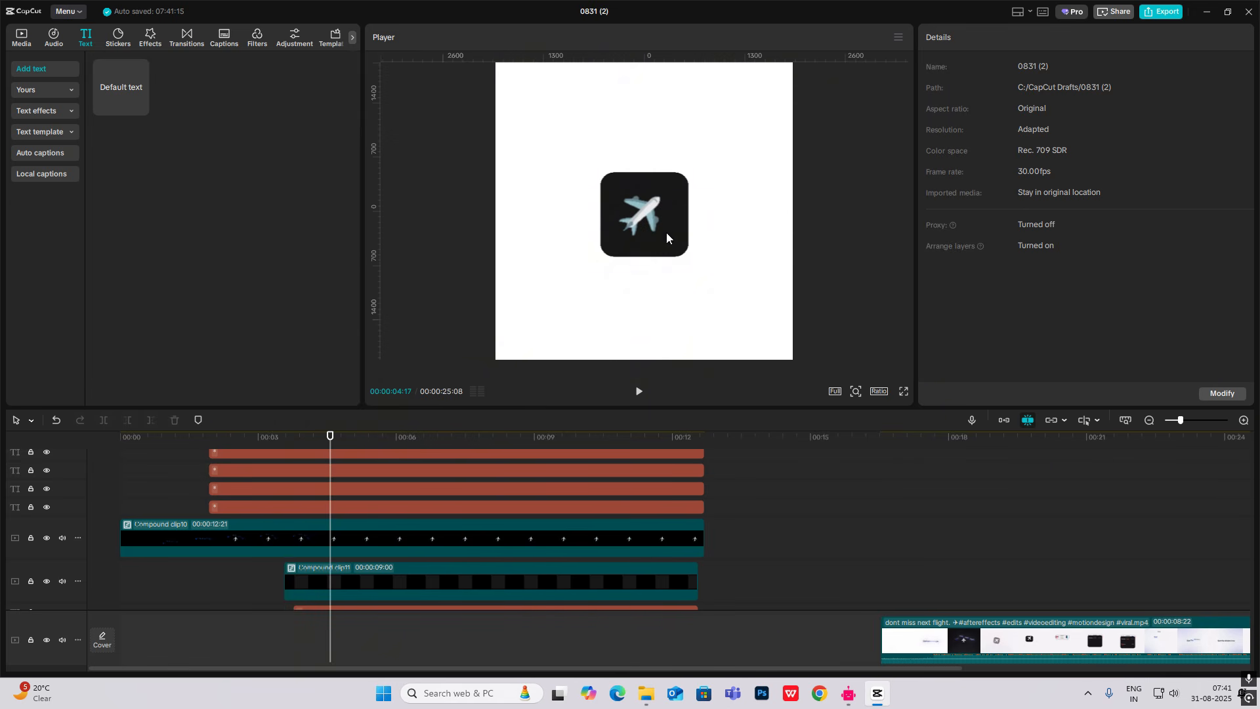
pyautogui.click(992, 625)
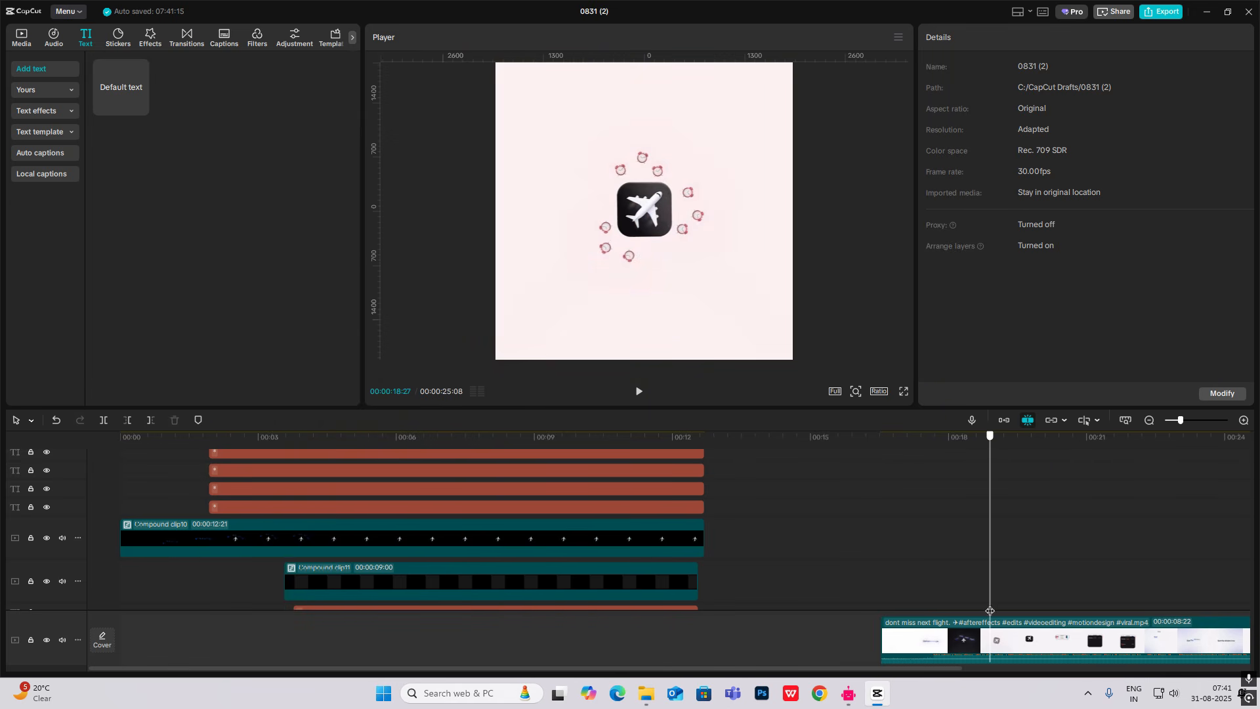
# - Place the red alarm clock image on the timeline beneath Compound clip10 and scale it to 7%
pyautogui.click(20, 37)
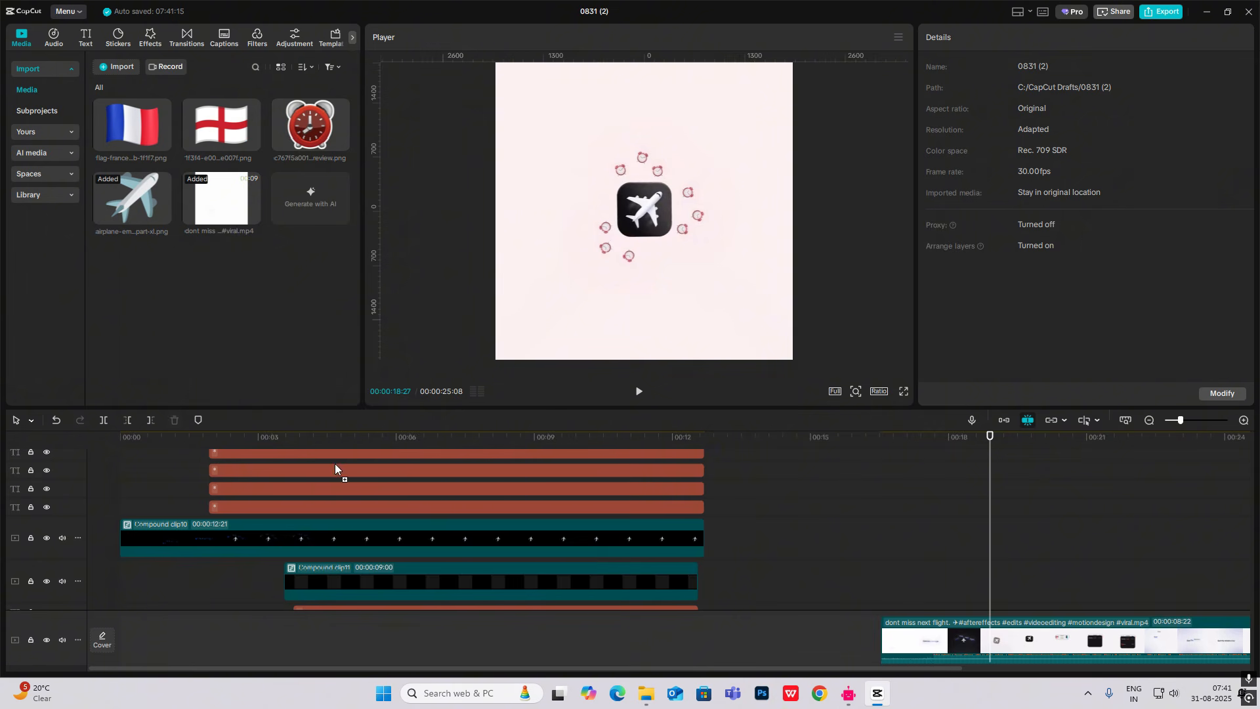
pyautogui.moveTo(309, 124); pyautogui.dragTo(224, 574)
pyautogui.click(216, 594)
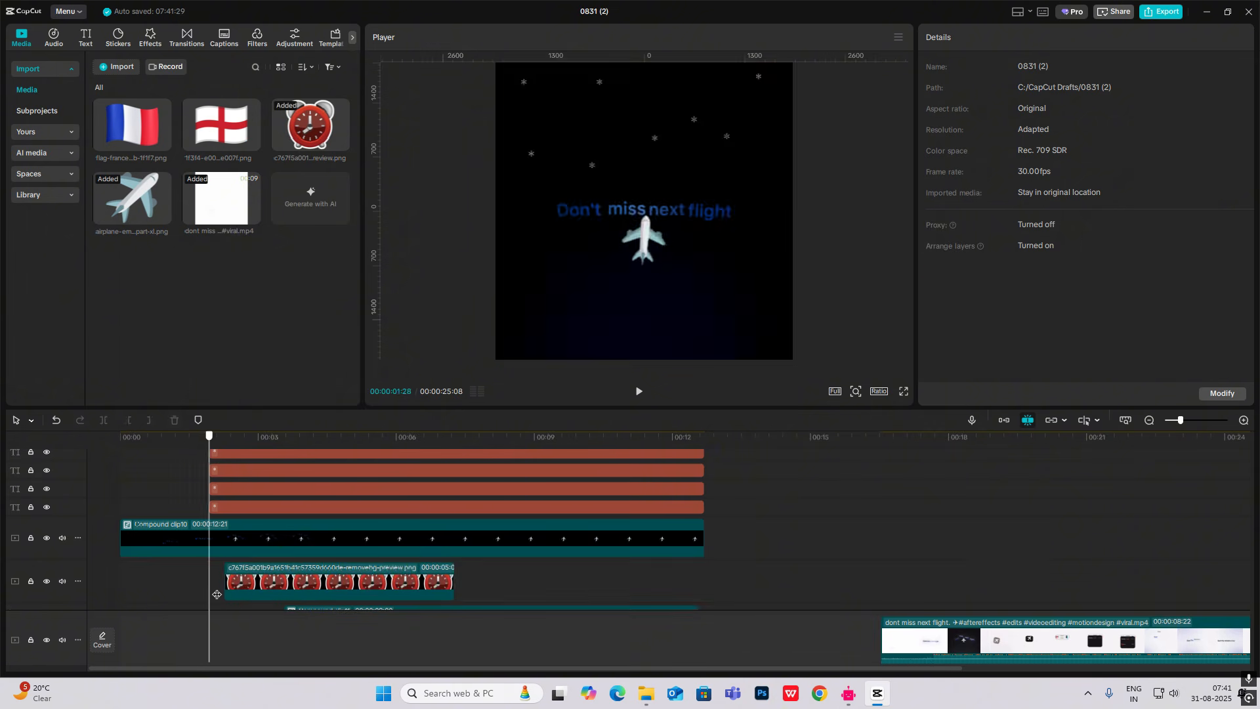
pyautogui.click(313, 598)
pyautogui.click(364, 578)
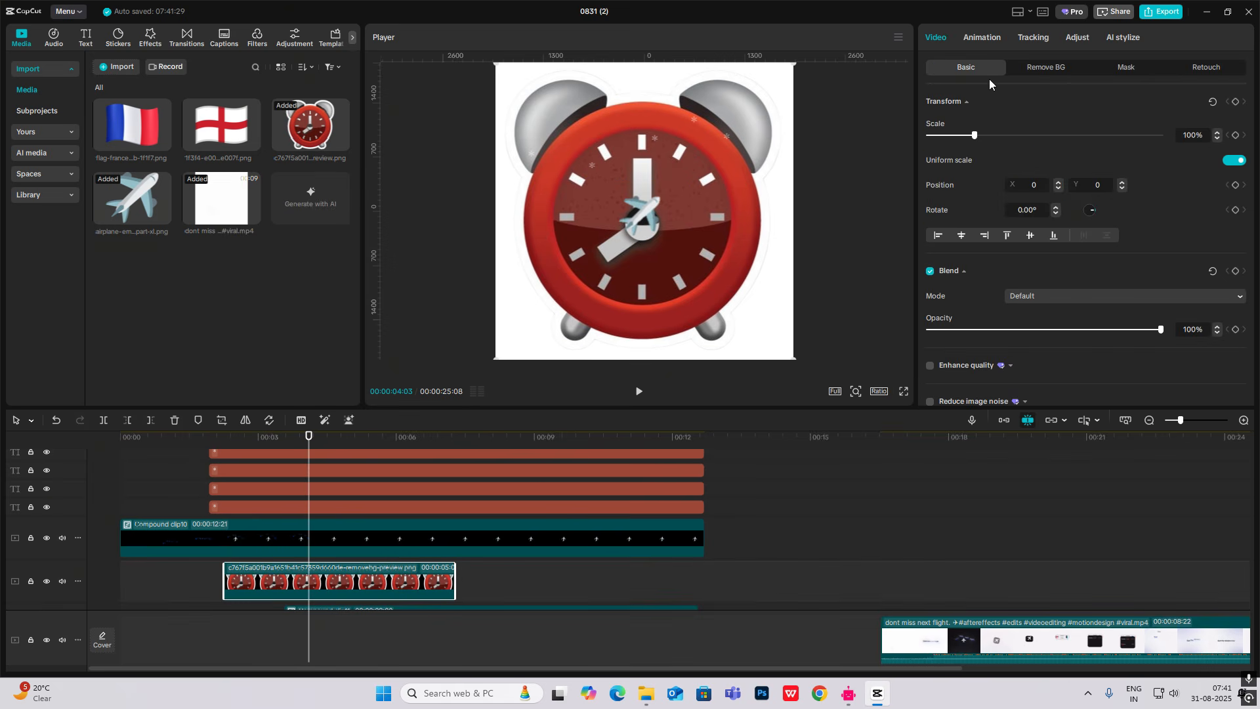
pyautogui.moveTo(970, 140); pyautogui.dragTo(932, 147)
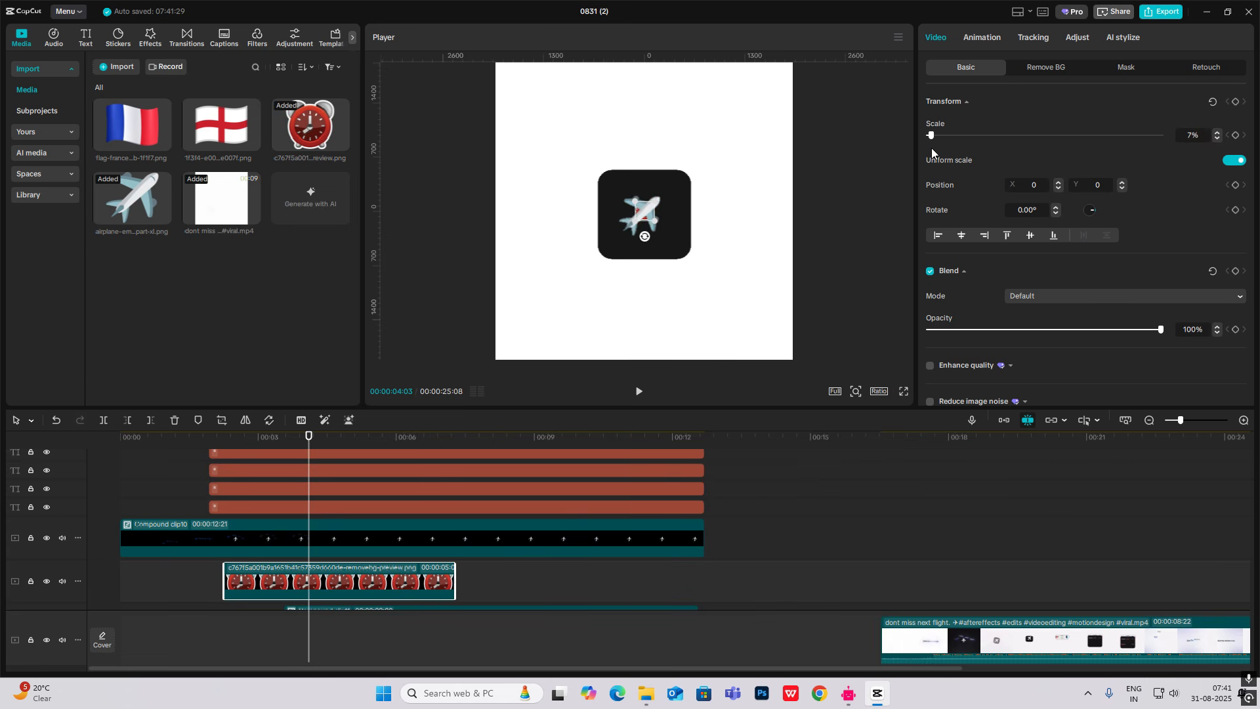
# - Move the clock clip beneath Compound clip11, extend it to 00:00:08:14 long and start it at 00:00:03:17
pyautogui.moveTo(299, 593); pyautogui.dragTo(375, 535)
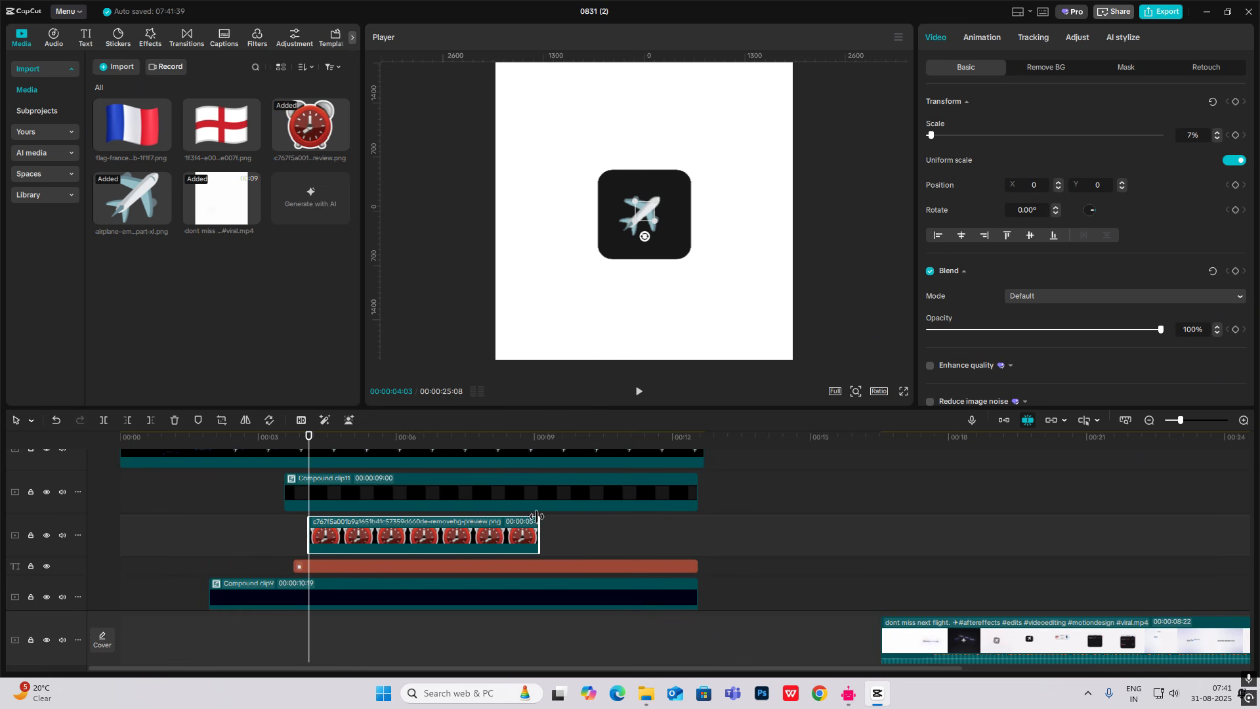
pyautogui.moveTo(537, 523); pyautogui.dragTo(699, 535)
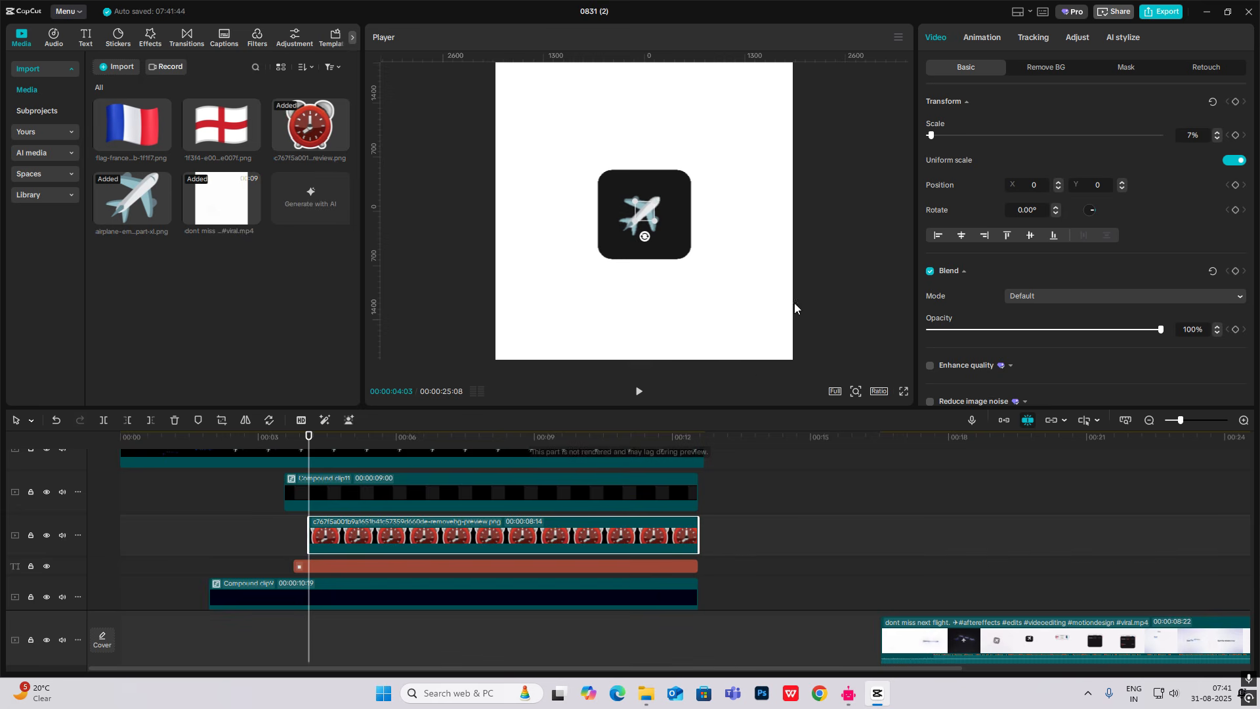
pyautogui.click(283, 530)
pyautogui.moveTo(346, 540); pyautogui.dragTo(320, 535)
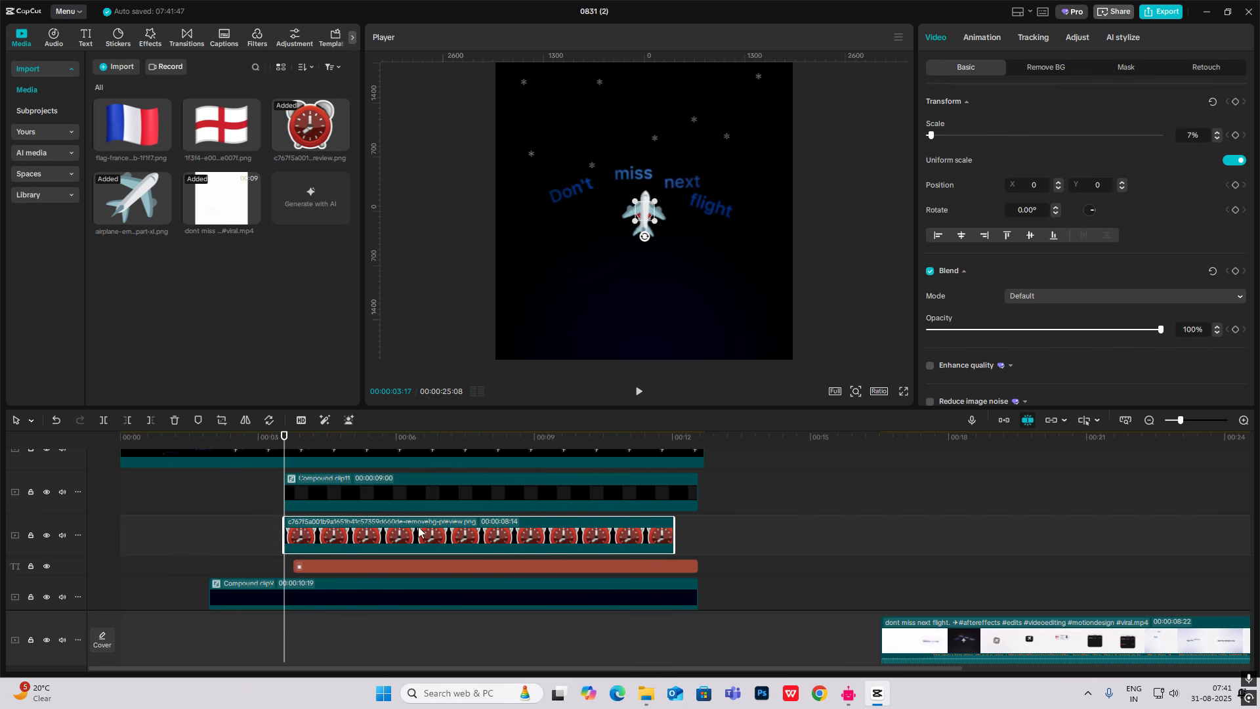
# - Keyframe the clock's Transform and Blend at 00:00:03:17 and duplicate the clip on stacked tracks to make five clocks
pyautogui.click(1234, 102)
pyautogui.click(1235, 272)
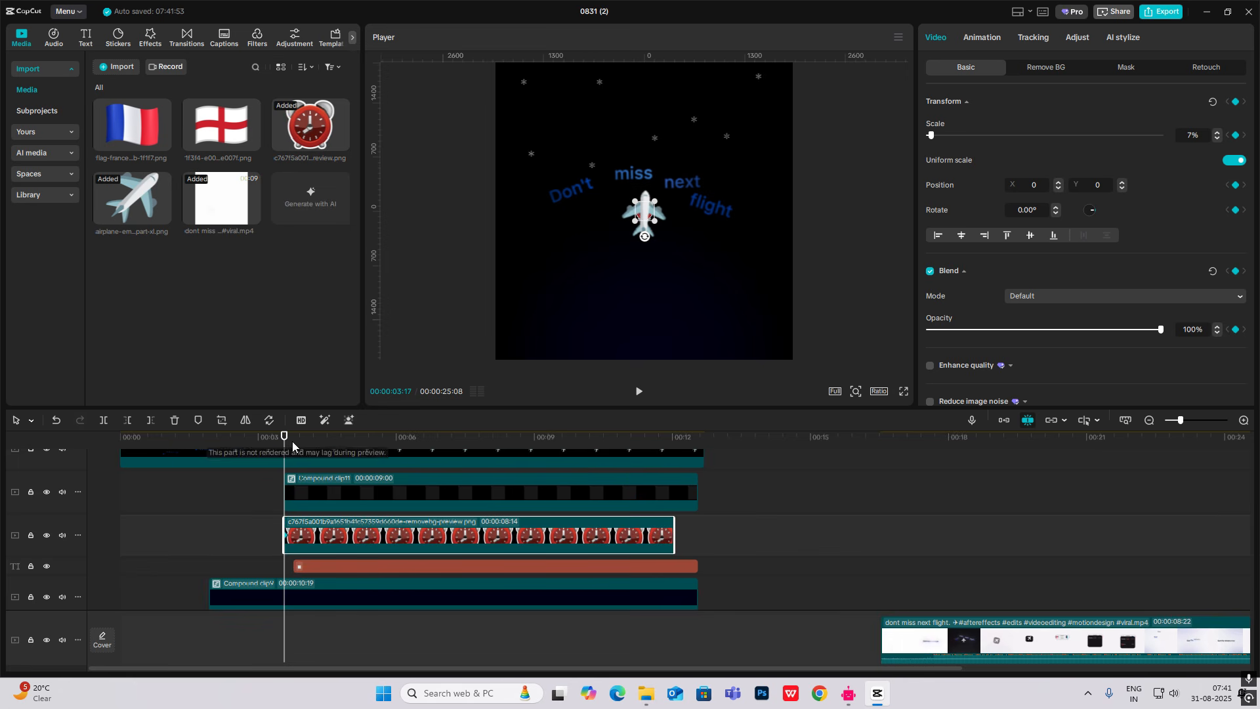
pyautogui.hotkey('ctrl', 'c')
pyautogui.hotkey('ctrl', 'v')
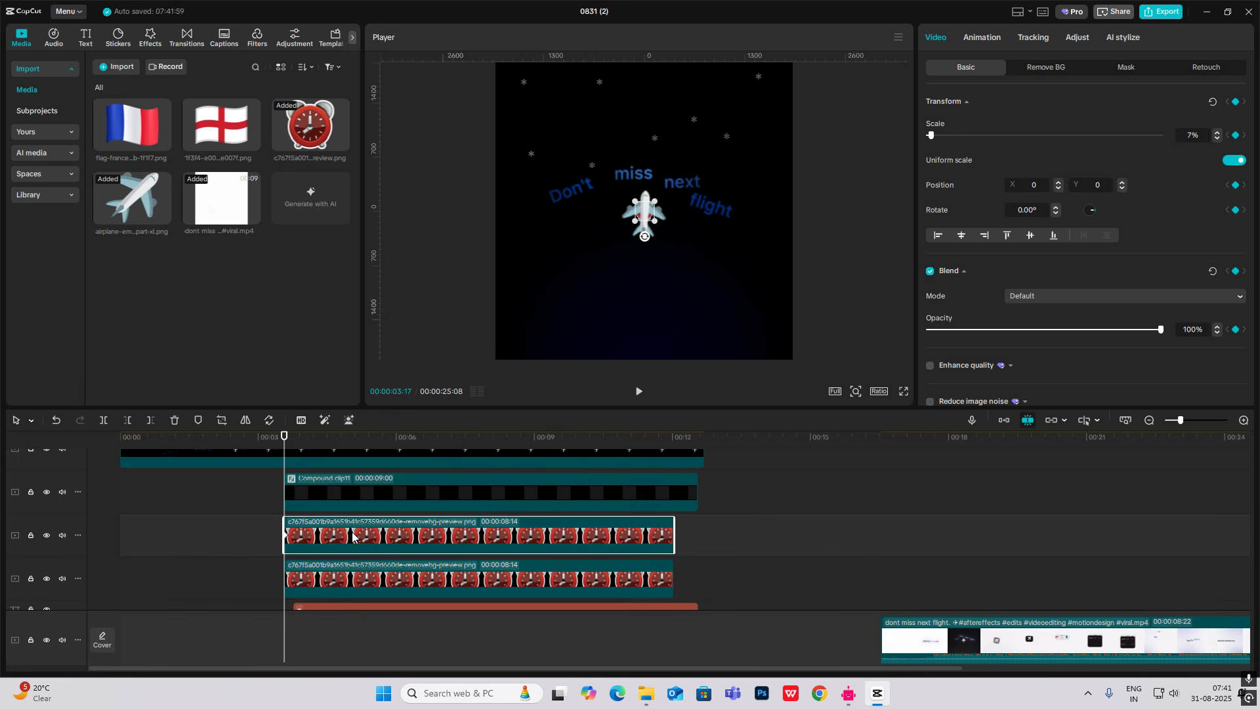
pyautogui.hotkey('ctrl', 'v')
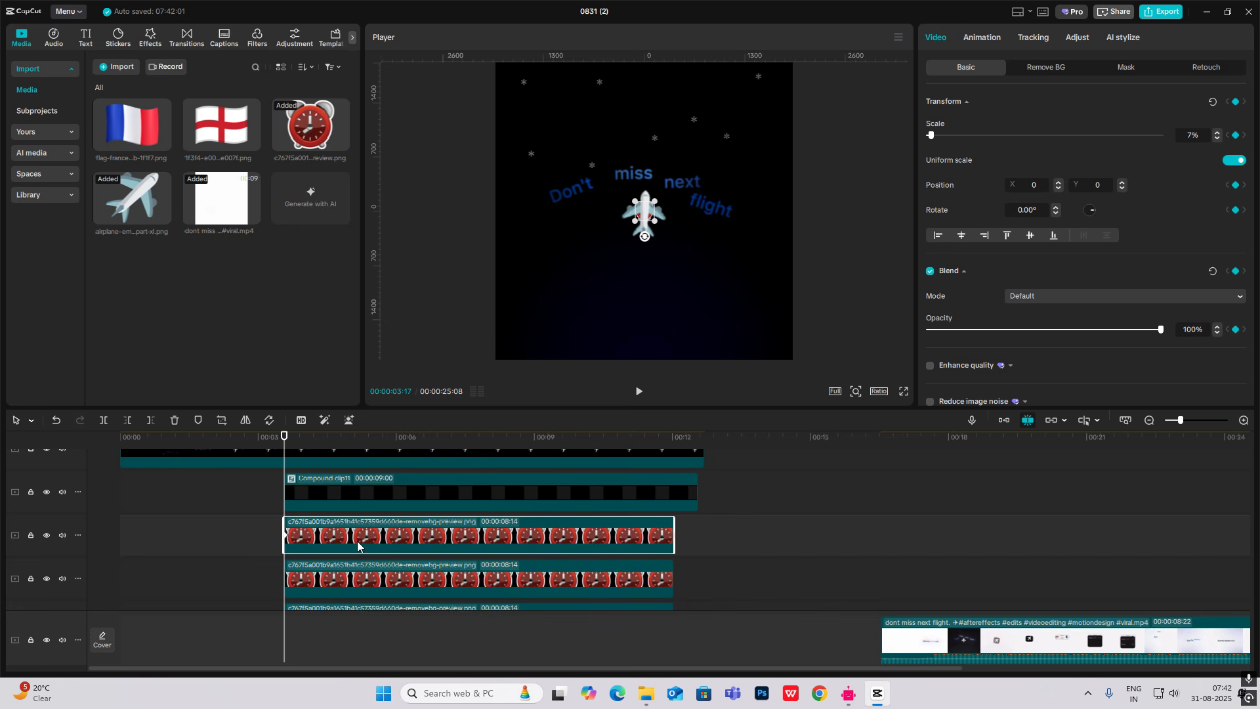
pyautogui.scroll(-2, 362, 531)
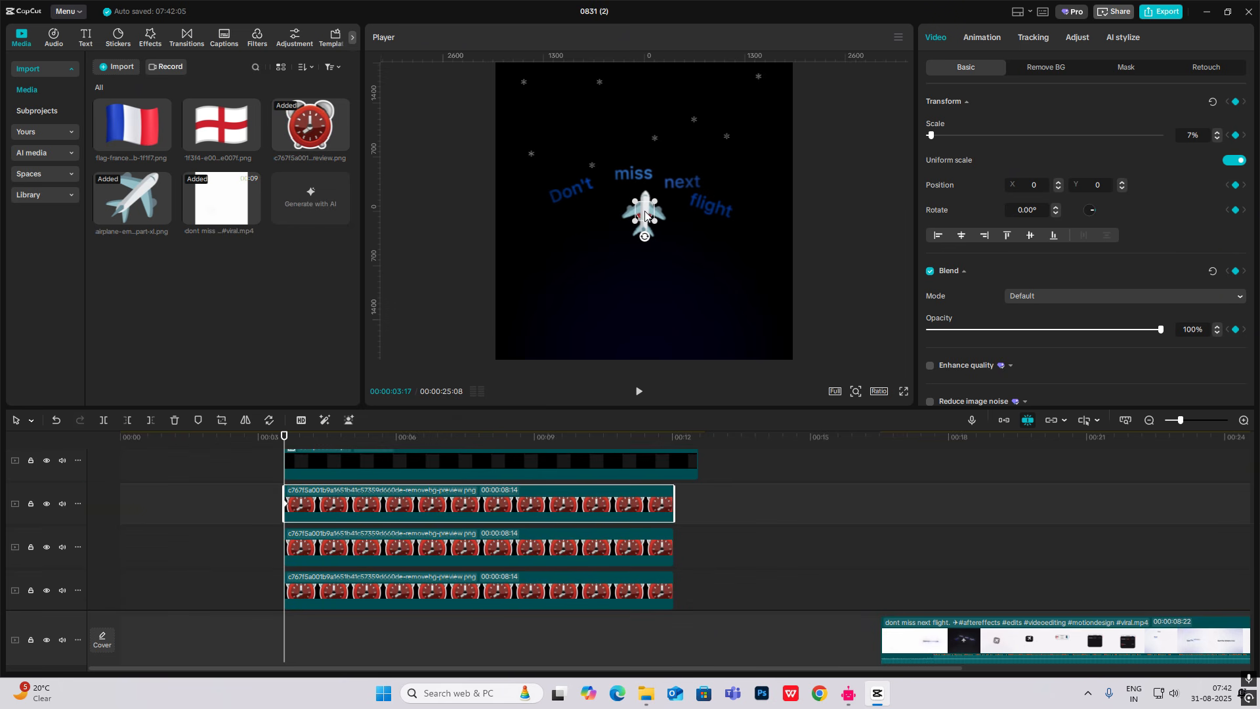
pyautogui.scroll(-3, 368, 506)
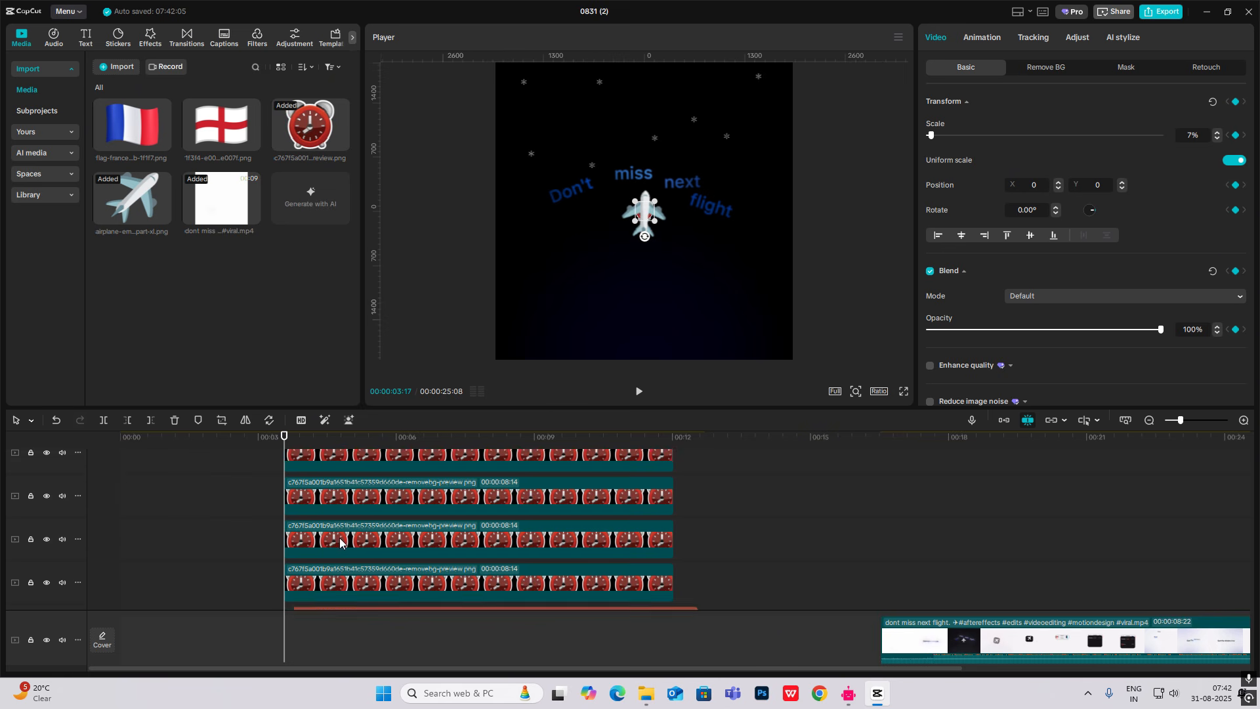
# - Spread the five clocks around the dark tile at 00:00:04:05, enlarging the top one to 10% and the right one to 9%
pyautogui.scroll(2, 339, 553)
pyautogui.moveTo(286, 440); pyautogui.dragTo(313, 459)
pyautogui.moveTo(647, 218); pyautogui.dragTo(711, 175)
pyautogui.click(321, 526)
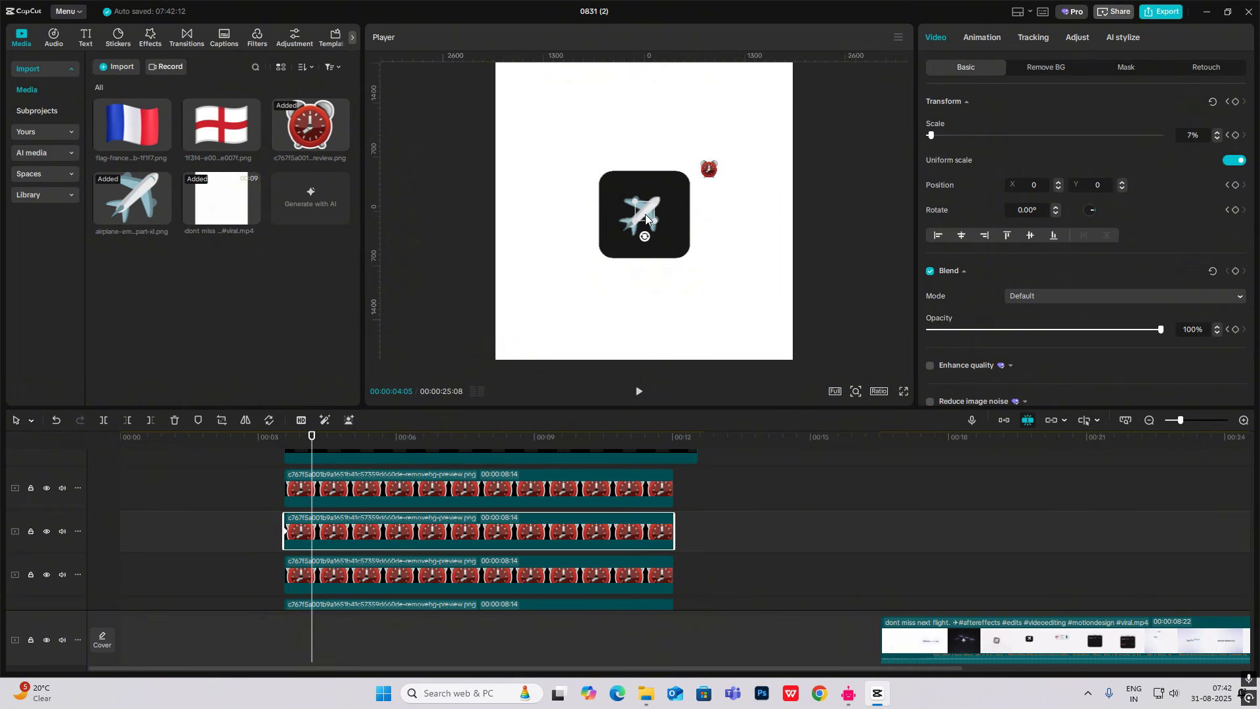
pyautogui.click(344, 569)
pyautogui.moveTo(645, 214); pyautogui.dragTo(581, 251)
pyautogui.click(345, 601)
pyautogui.scroll(-1, 344, 571)
pyautogui.click(345, 570)
pyautogui.moveTo(646, 214); pyautogui.dragTo(727, 207)
# - Tilt the clocks individually at 00:00:04:05: right 8.5°, top 9°, upper-left 6° and upper-right -10.5°, plus the lower-left one
pyautogui.click(1055, 207)
pyautogui.click(345, 523)
pyautogui.click(1056, 214)
pyautogui.click(346, 480)
pyautogui.click(1055, 207)
pyautogui.scroll(1, 345, 489)
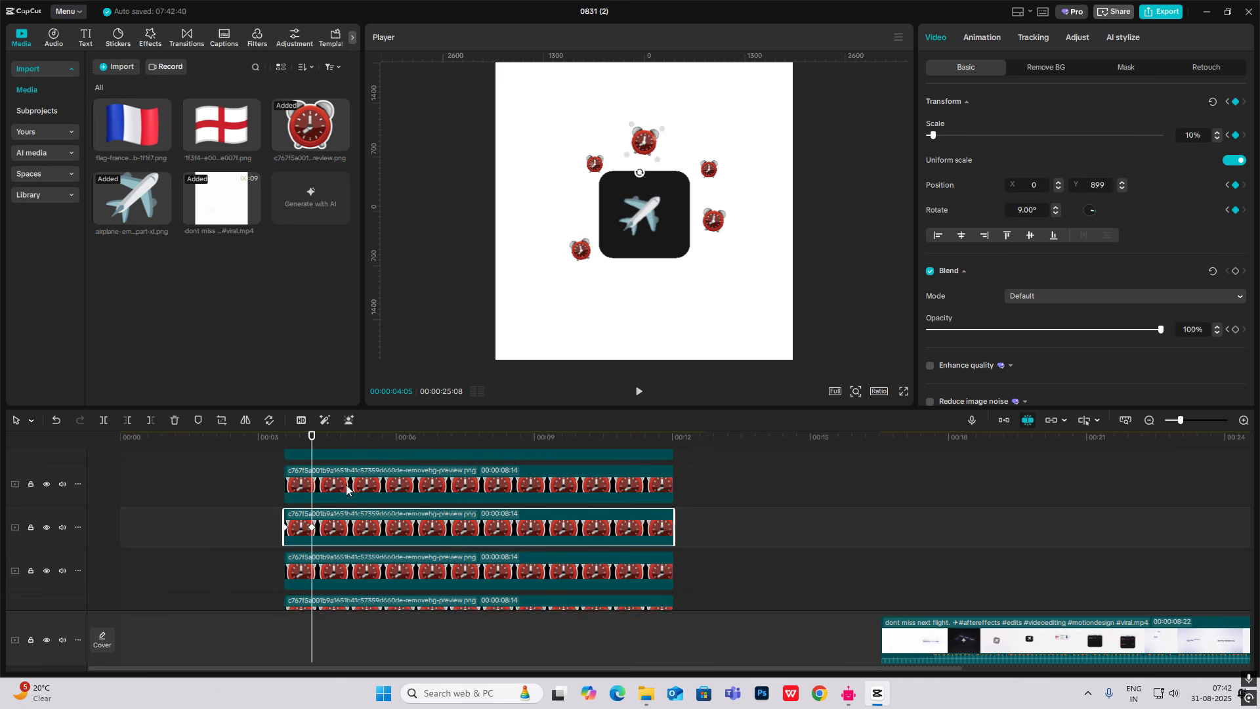
pyautogui.click(345, 485)
pyautogui.click(1055, 214)
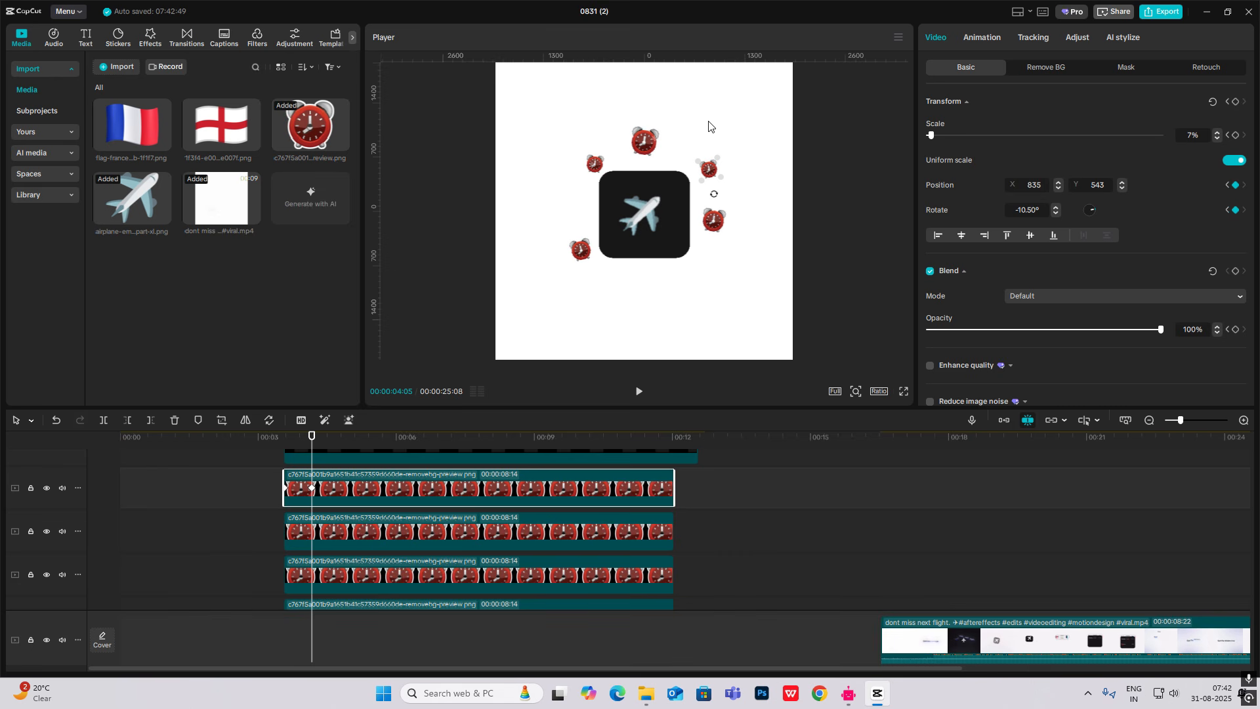
# - Apply the Cubic Out preset curve to the X position keyframes of the upper-right clock
pyautogui.click(278, 492)
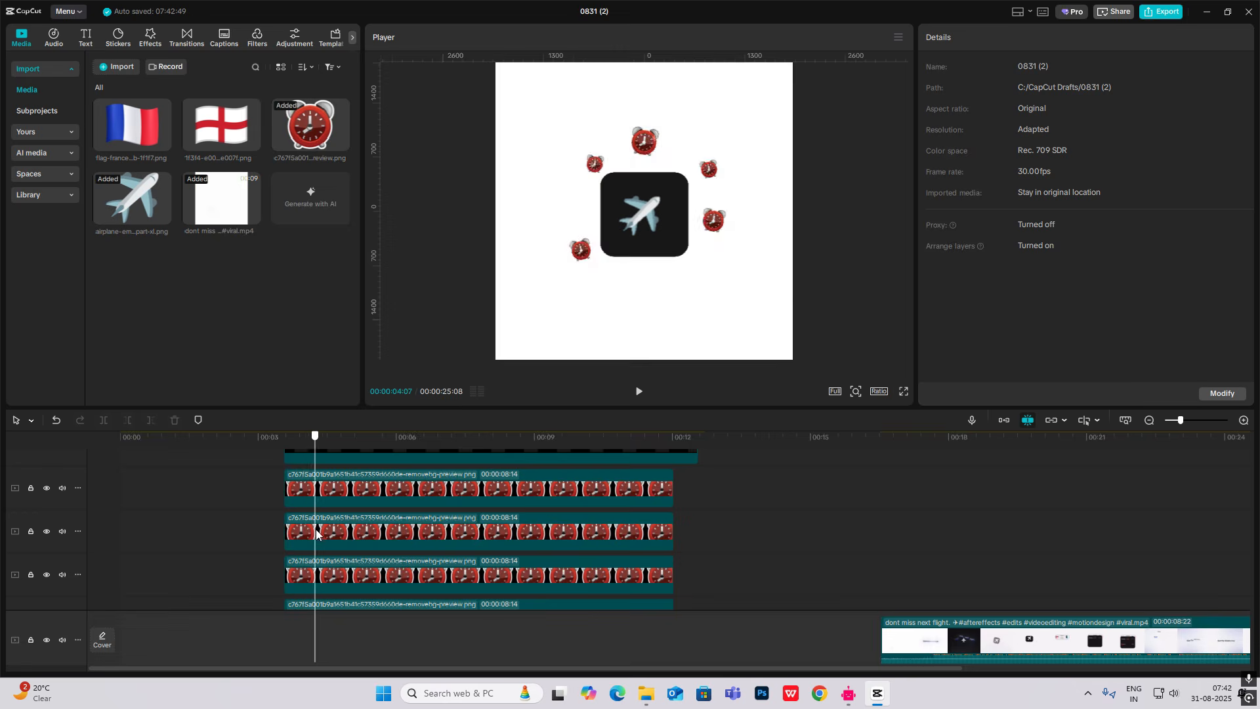
pyautogui.click(361, 498)
pyautogui.doubleClick(361, 495)
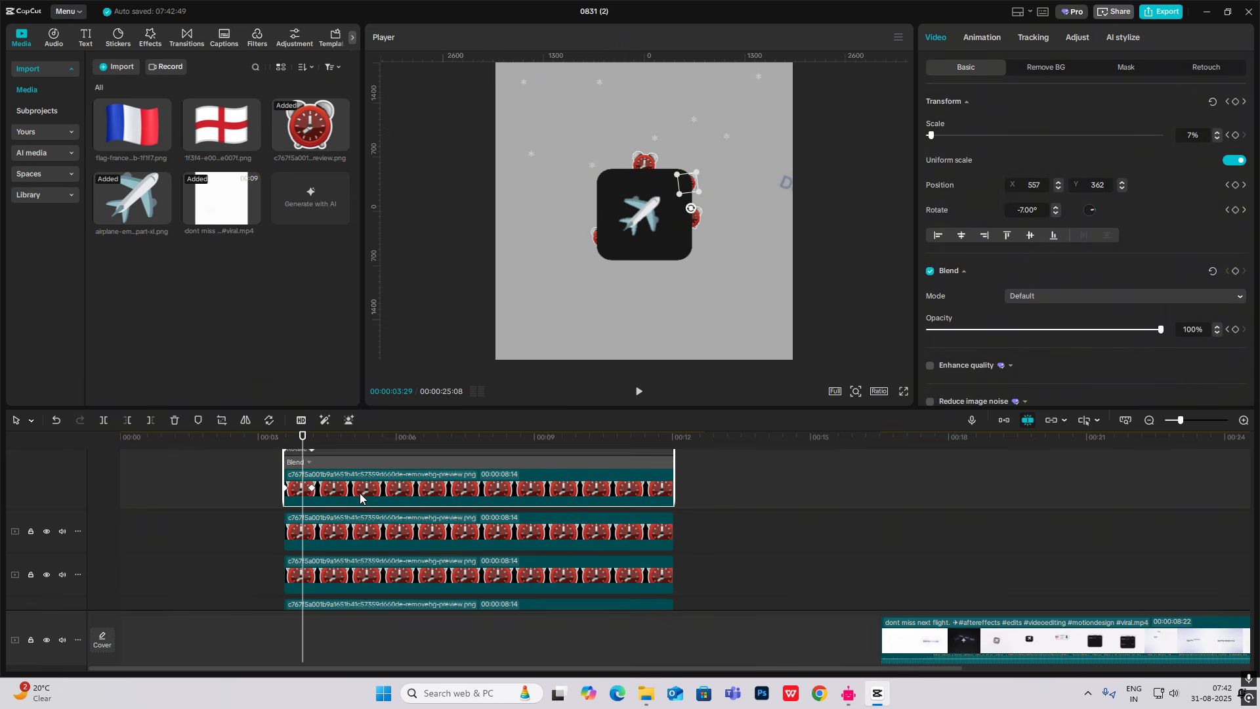
pyautogui.click(339, 504)
pyautogui.scroll(2, 557, 486)
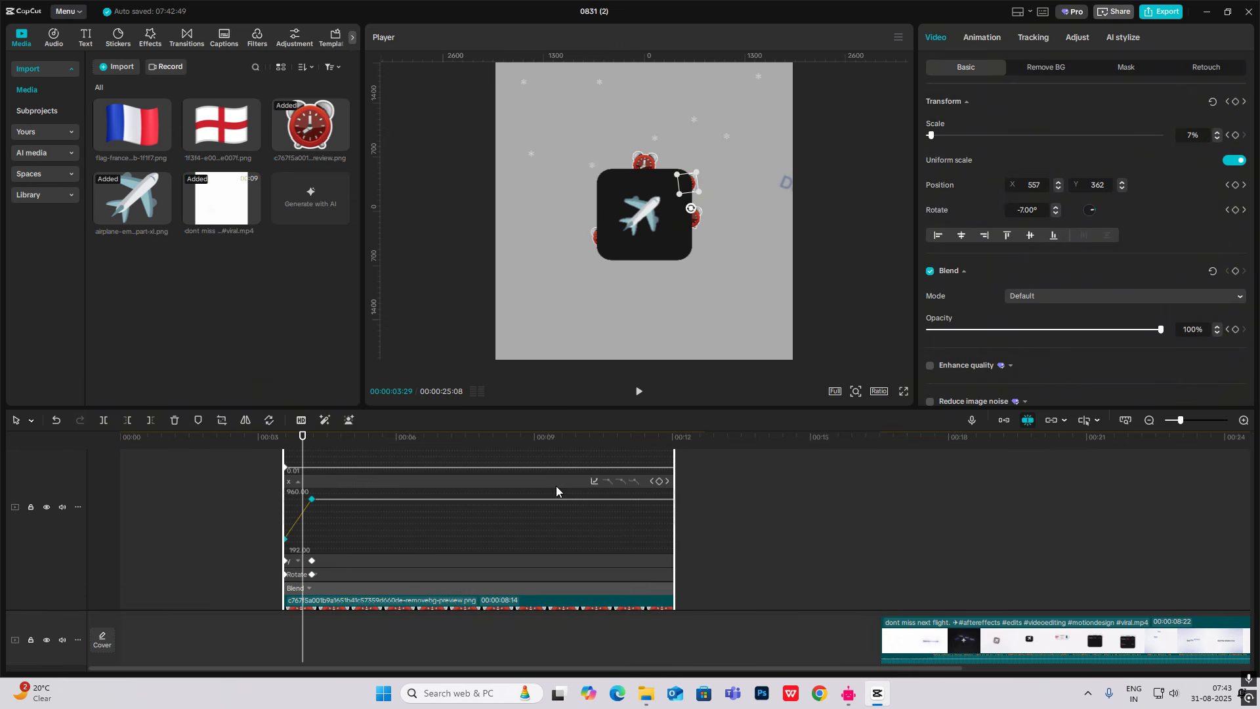
pyautogui.click(593, 480)
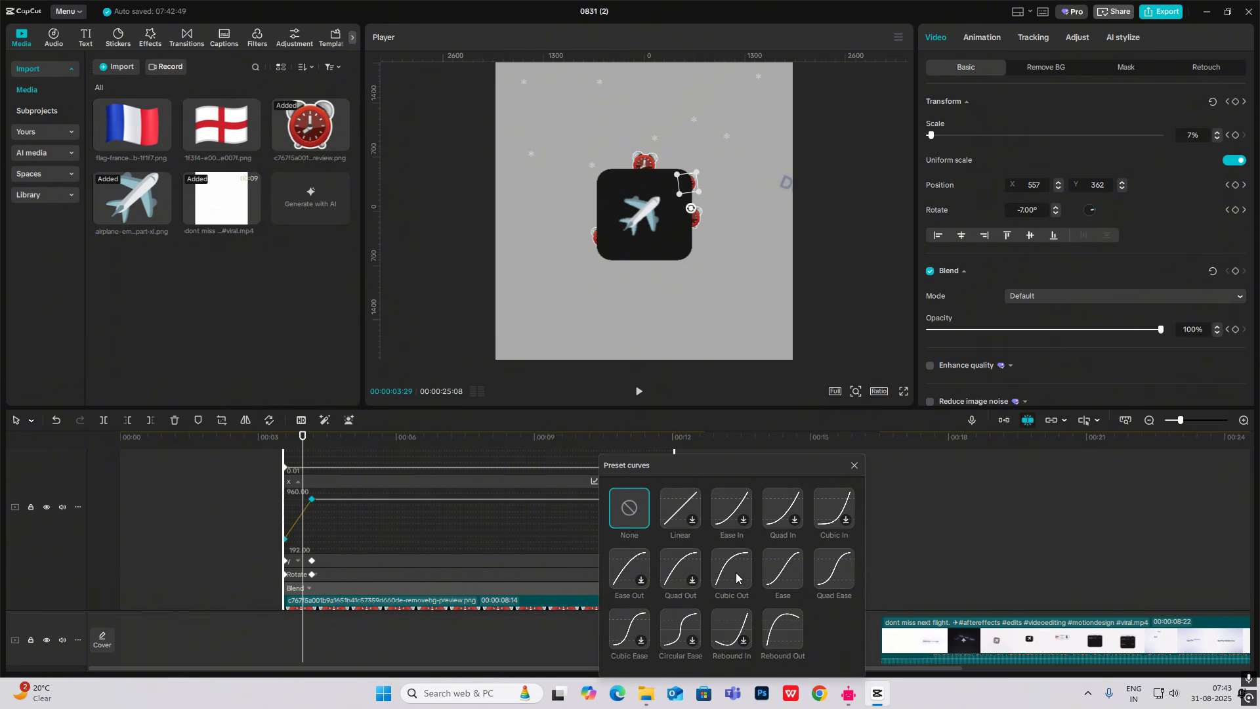
pyautogui.click(735, 568)
pyautogui.click(851, 466)
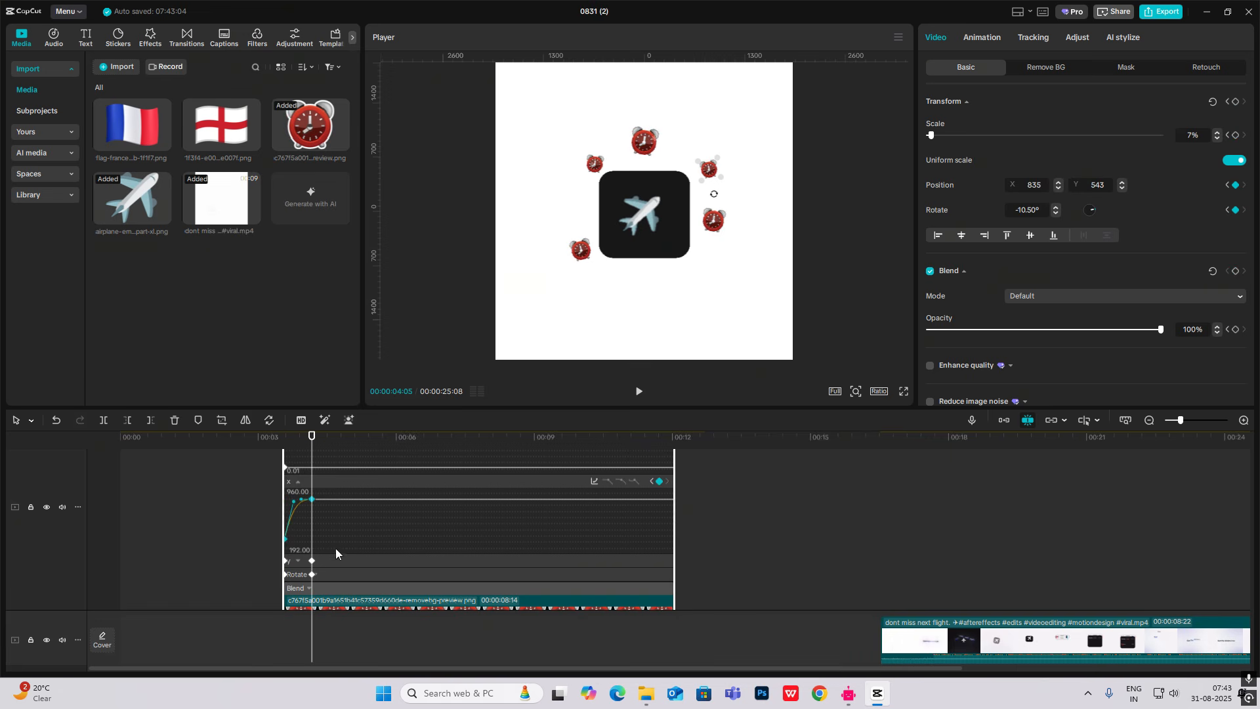
# - Apply the Cubic Out preset curve to the upper-right clock's Y position and ease its rotation keyframes too
pyautogui.click(304, 559)
pyautogui.click(594, 495)
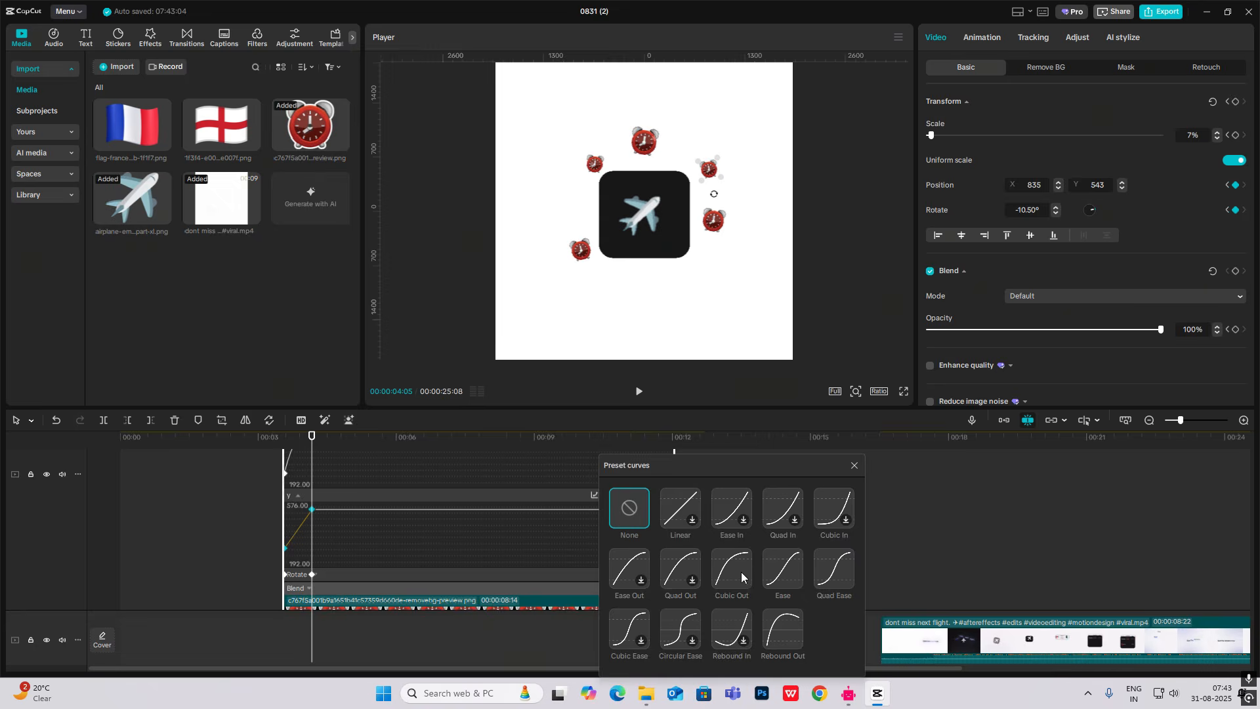
pyautogui.click(741, 572)
pyautogui.click(855, 470)
pyautogui.click(303, 574)
pyautogui.scroll(5, 336, 565)
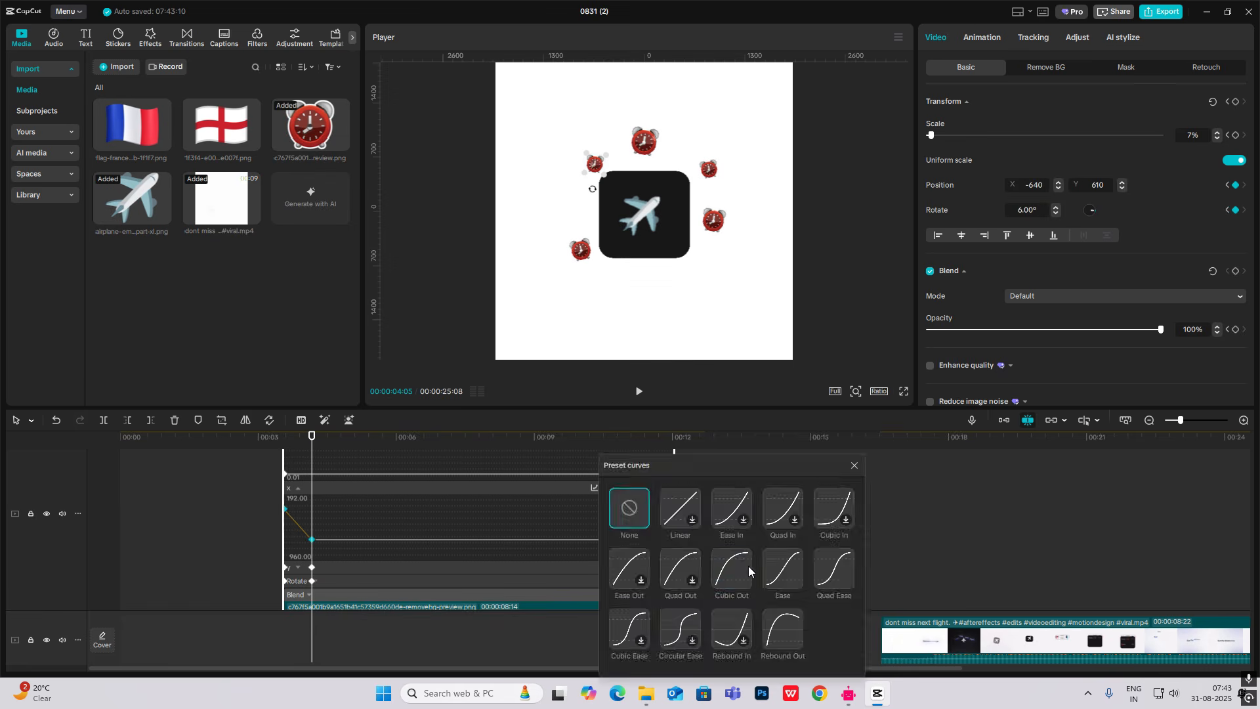
# - Apply preset easing curves to the position and rotation keyframes of the remaining clocks
pyautogui.click(316, 576)
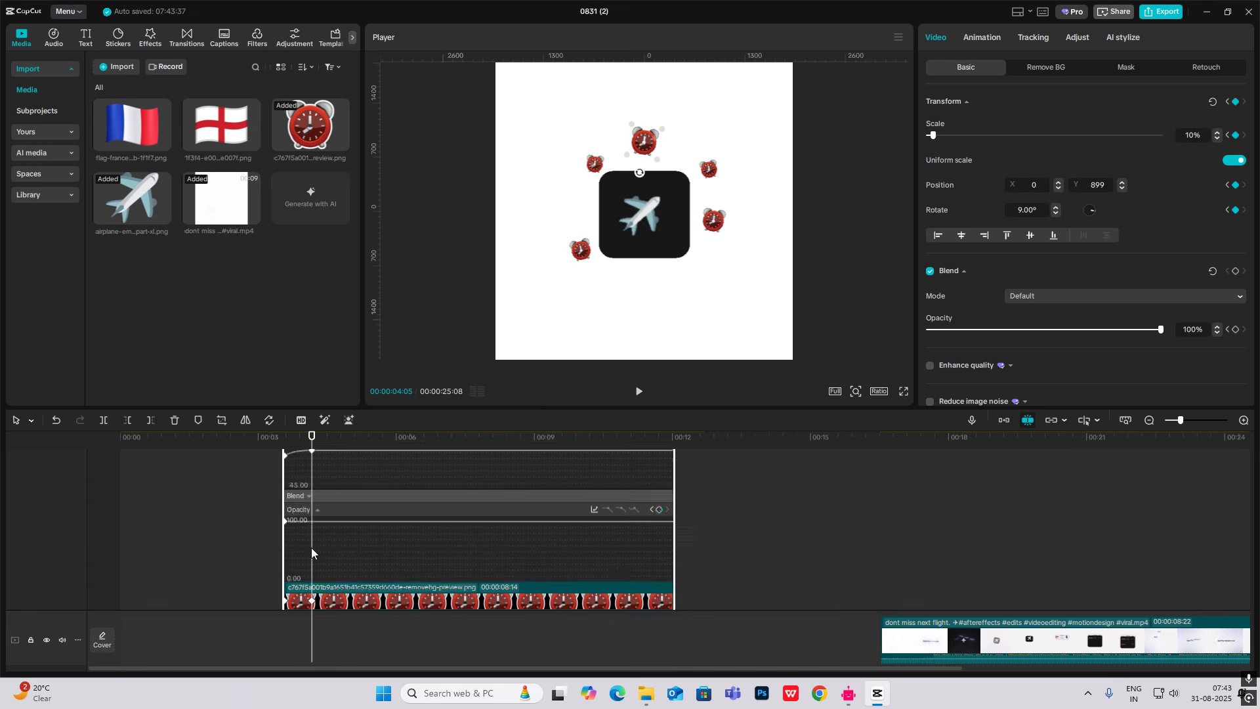
pyautogui.click(594, 460)
pyautogui.click(597, 468)
pyautogui.click(317, 554)
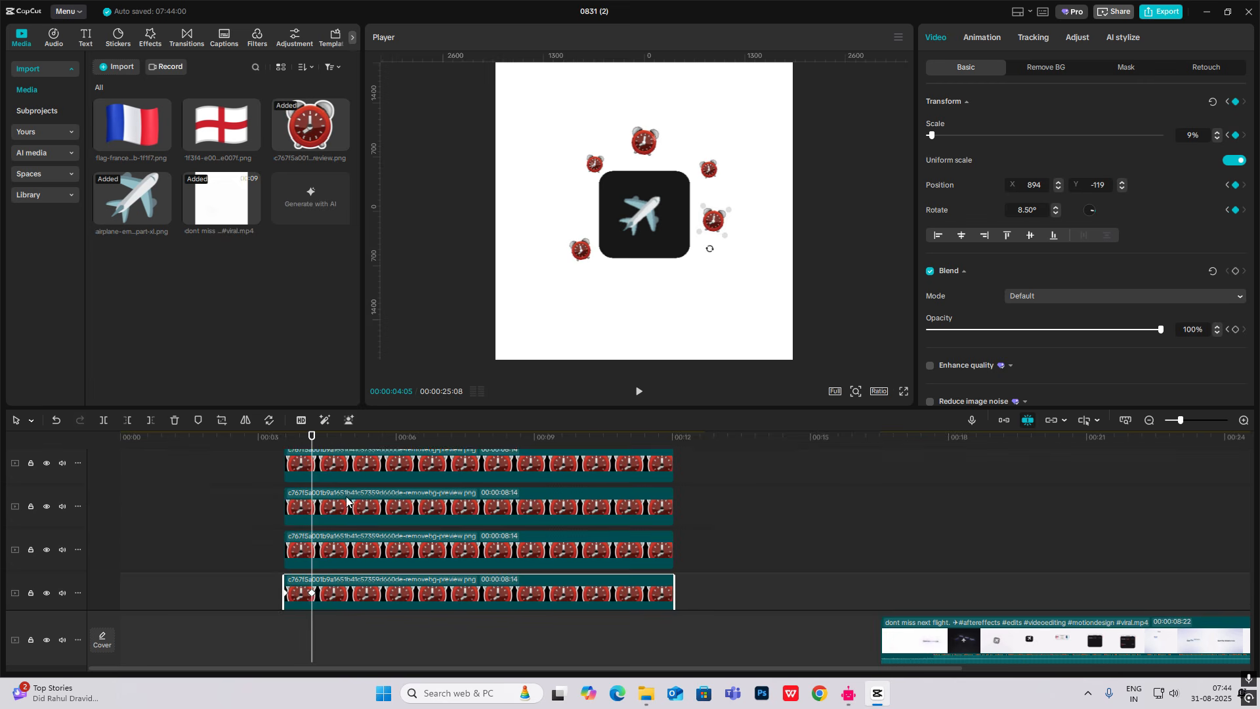
# - Play back the alarm clock burst from just before the clocks appear
pyautogui.scroll(-3, 349, 501)
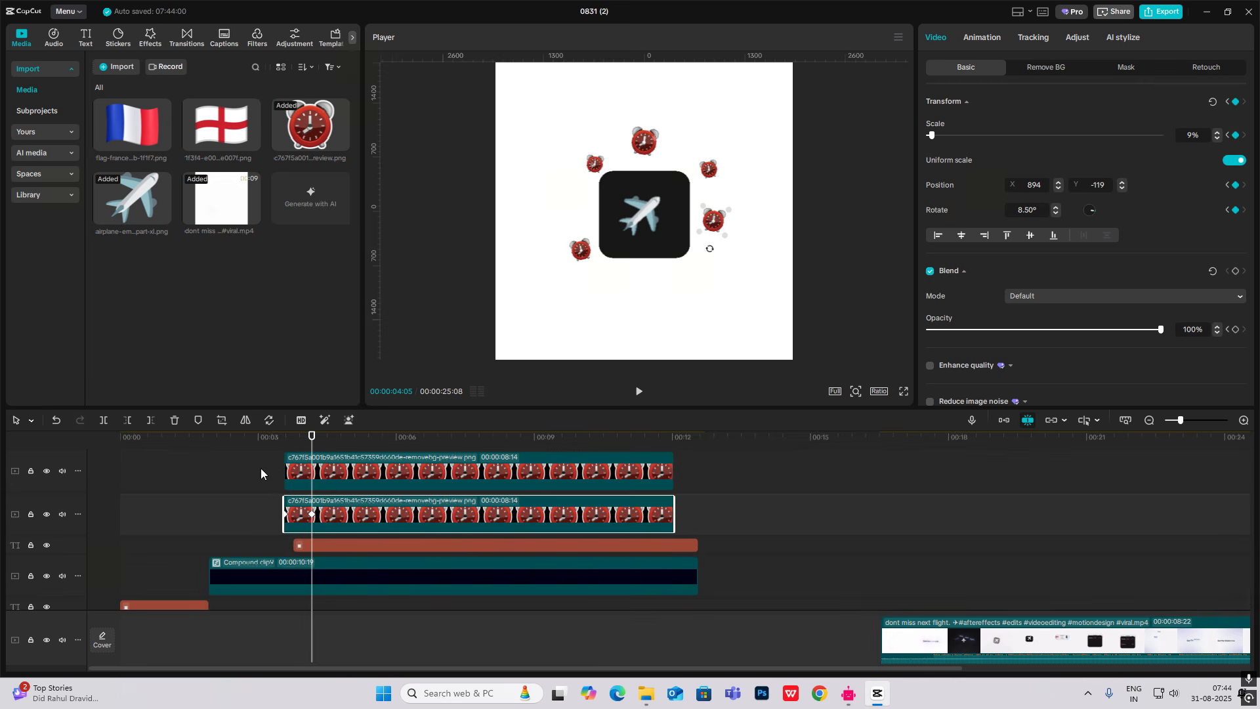
pyautogui.click(261, 471)
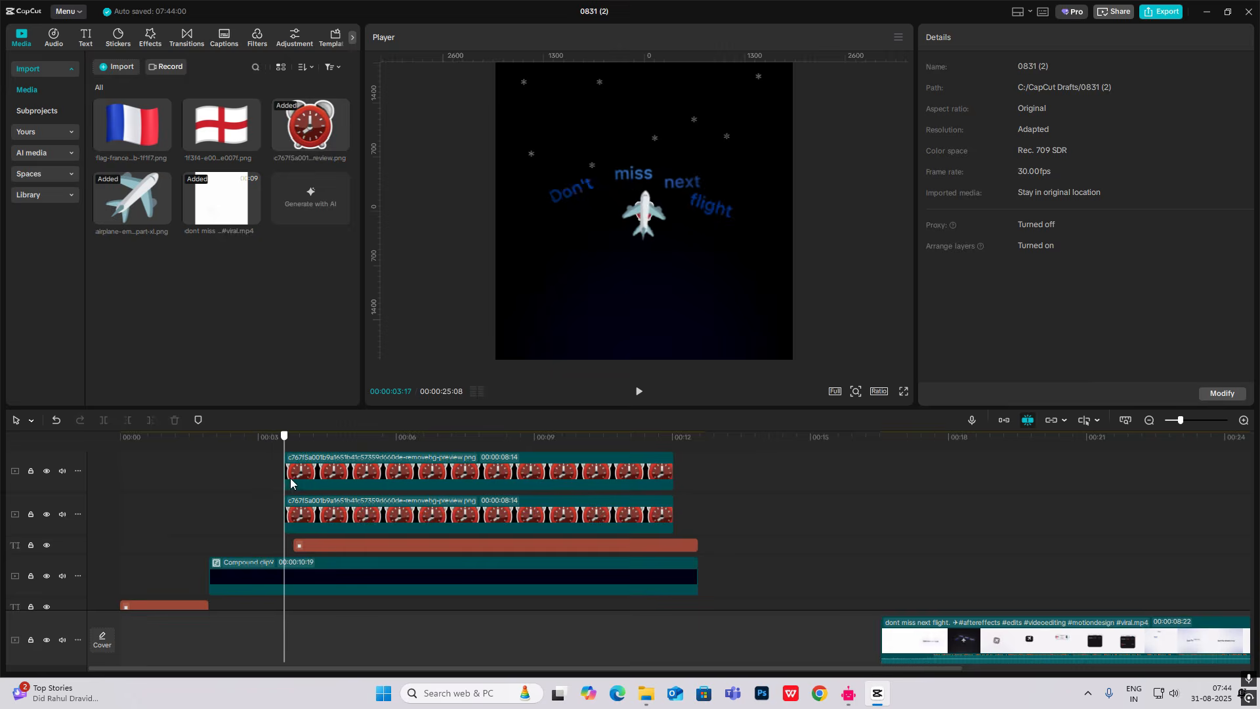
pyautogui.press('space')
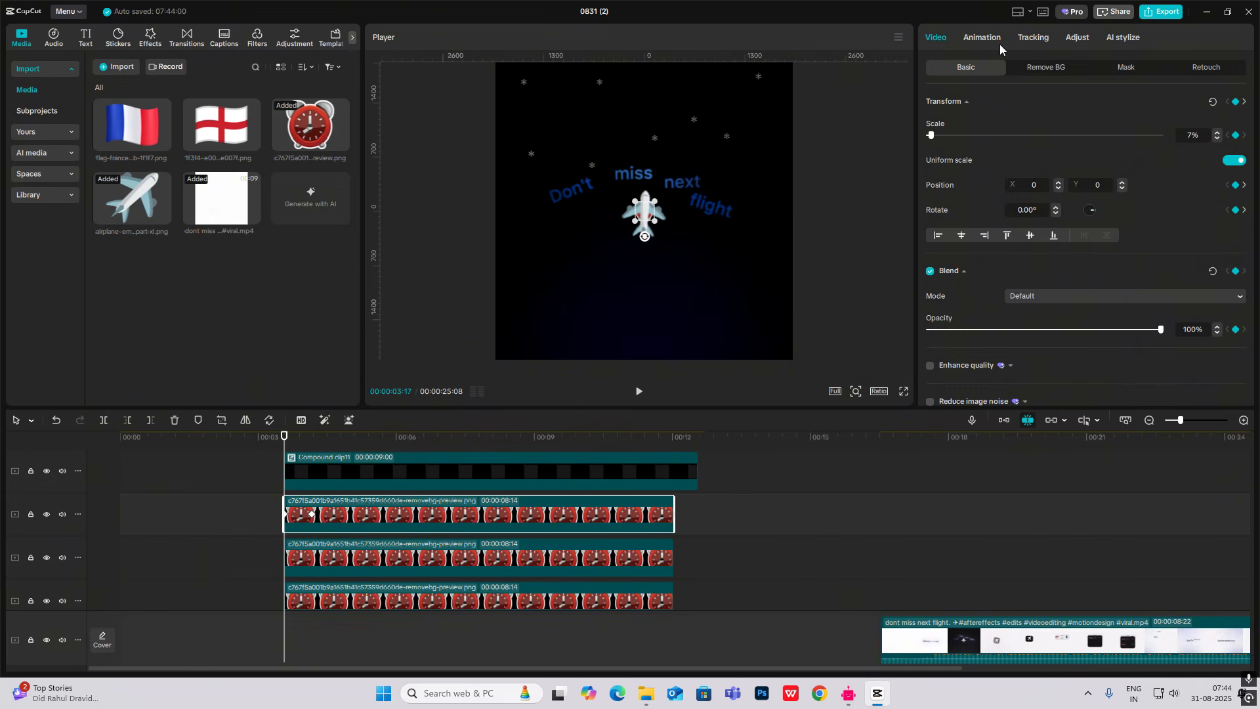
# - Apply the Fade In entrance animation to all five alarm clock clips
pyautogui.click(998, 44)
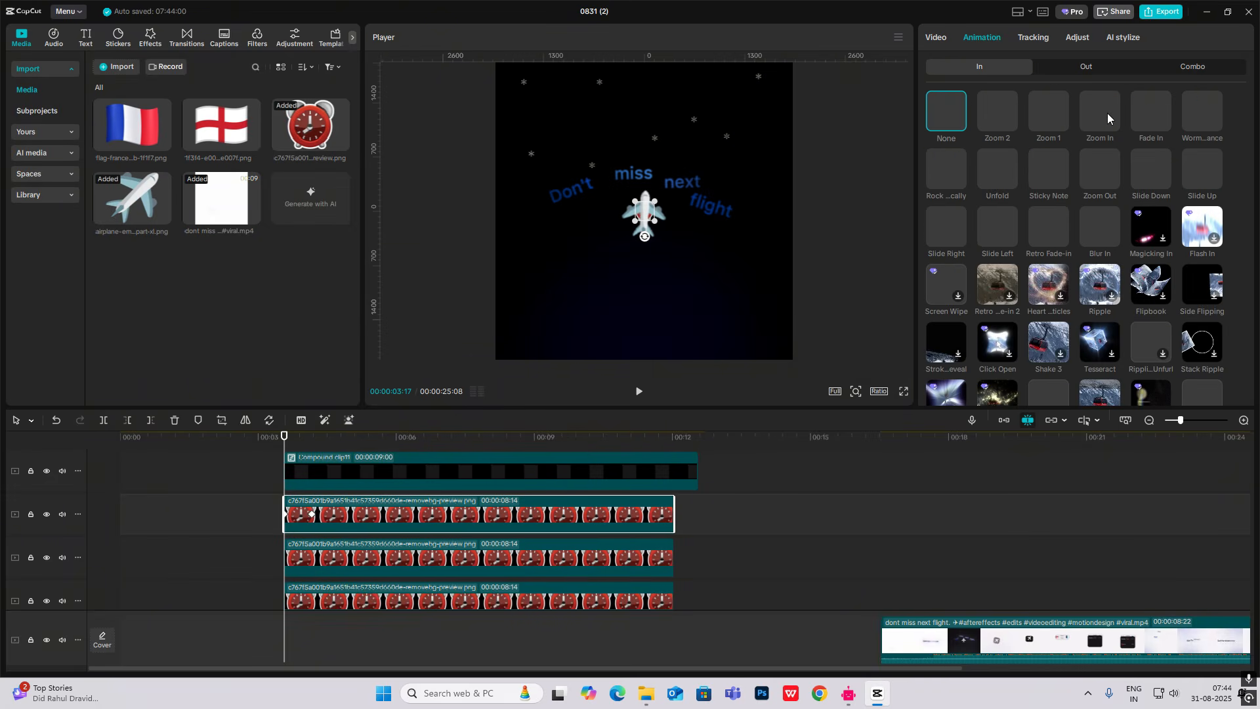
pyautogui.click(1150, 119)
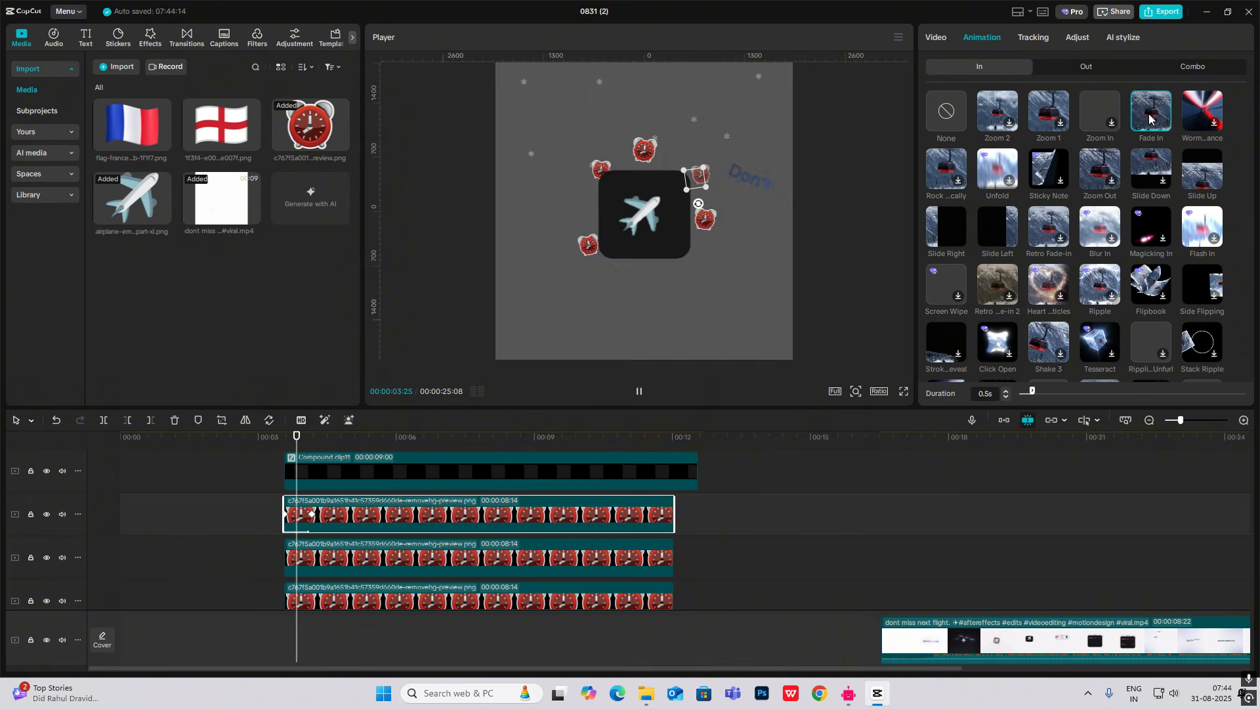
pyautogui.click(363, 549)
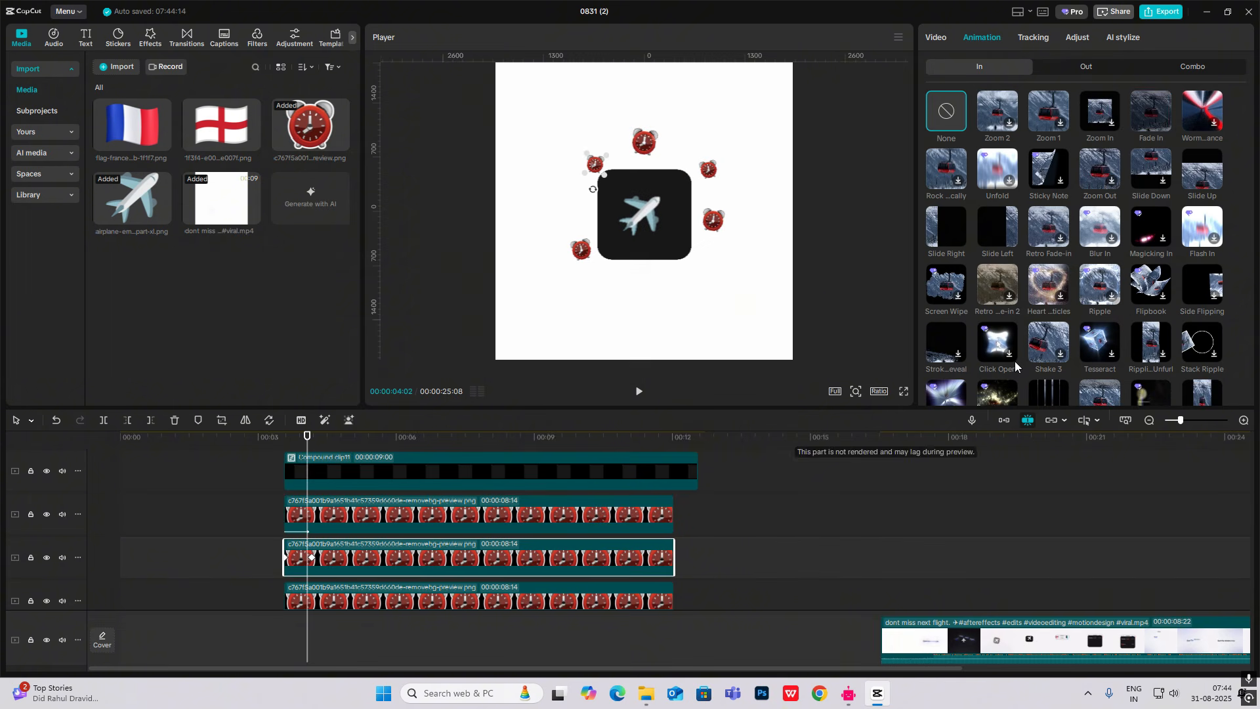
pyautogui.scroll(-1, 322, 566)
pyautogui.click(322, 566)
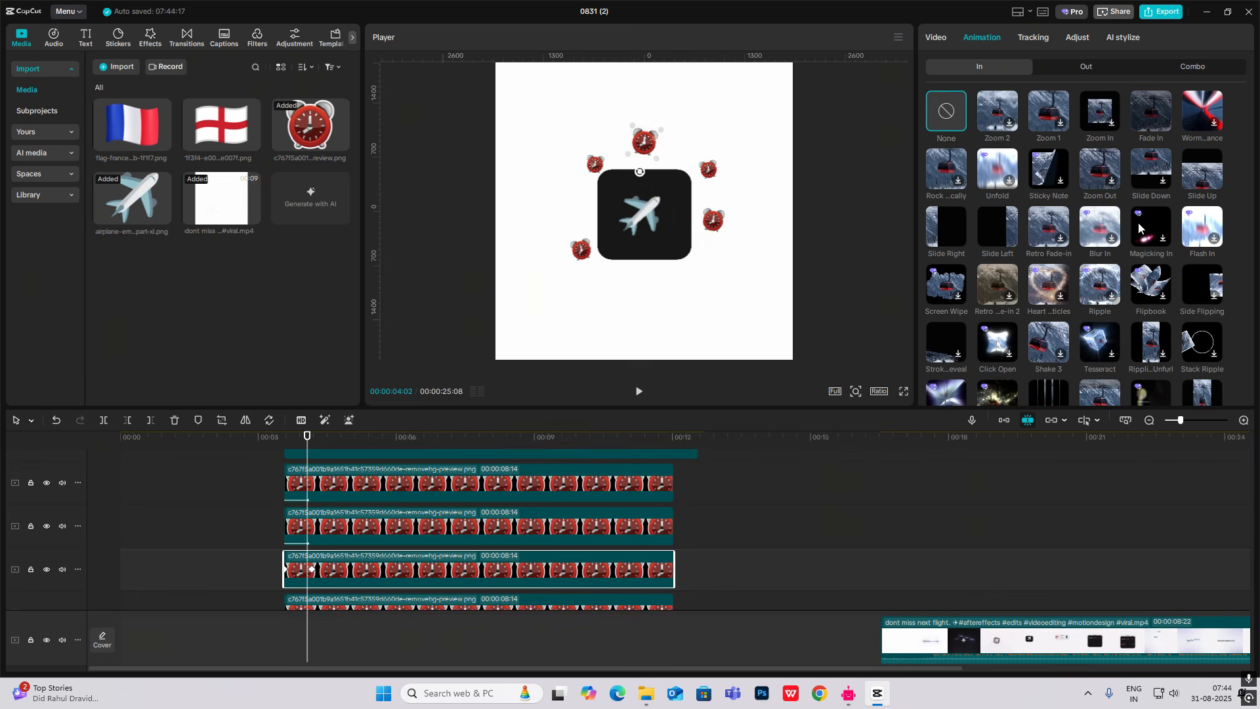
pyautogui.click(1147, 125)
pyautogui.scroll(-1, 370, 562)
pyautogui.click(349, 582)
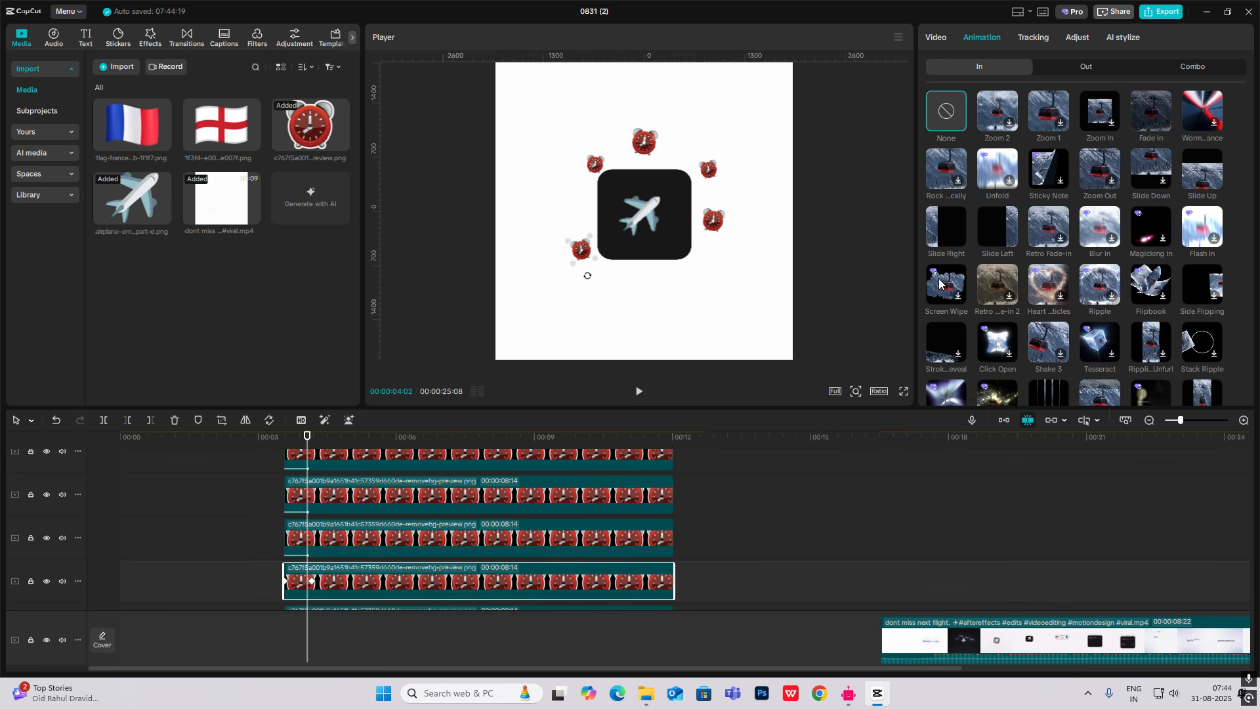
pyautogui.click(1149, 118)
pyautogui.scroll(-2, 349, 552)
pyautogui.click(333, 571)
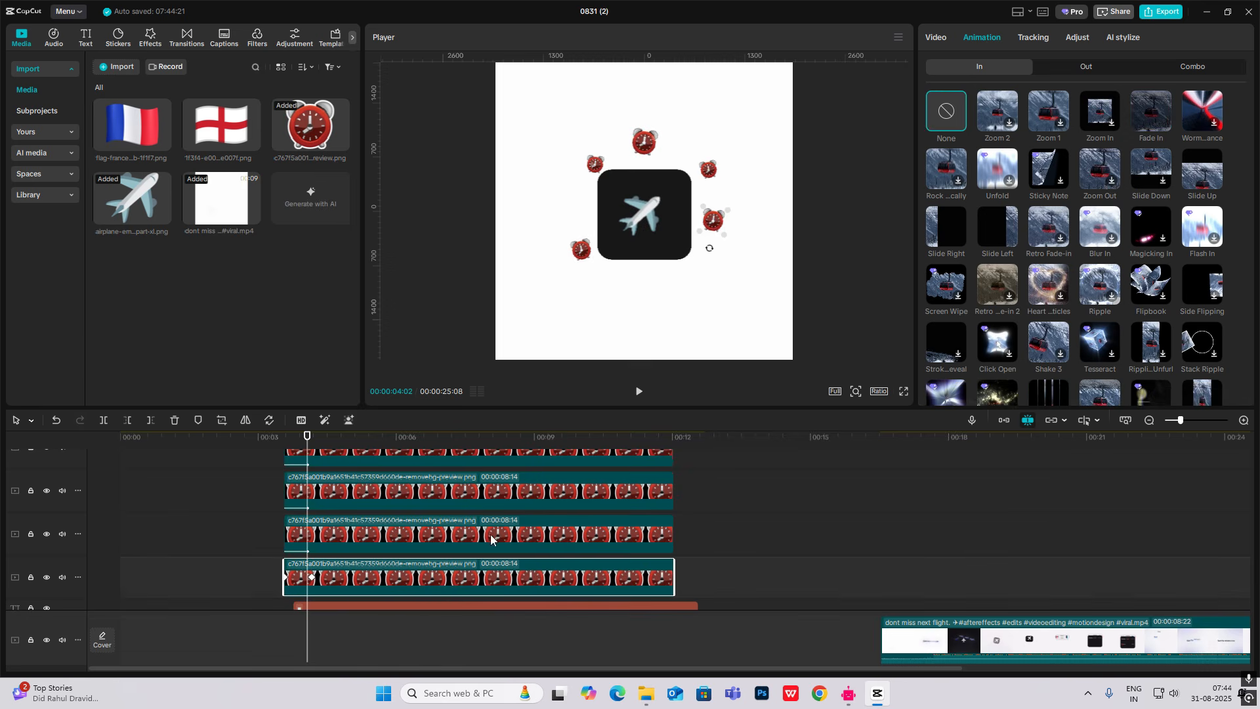
pyautogui.click(1156, 122)
# - Play back the clocks' entrance from 00:00:03:00 to check the fade-ins
pyautogui.click(256, 509)
pyautogui.press('space')
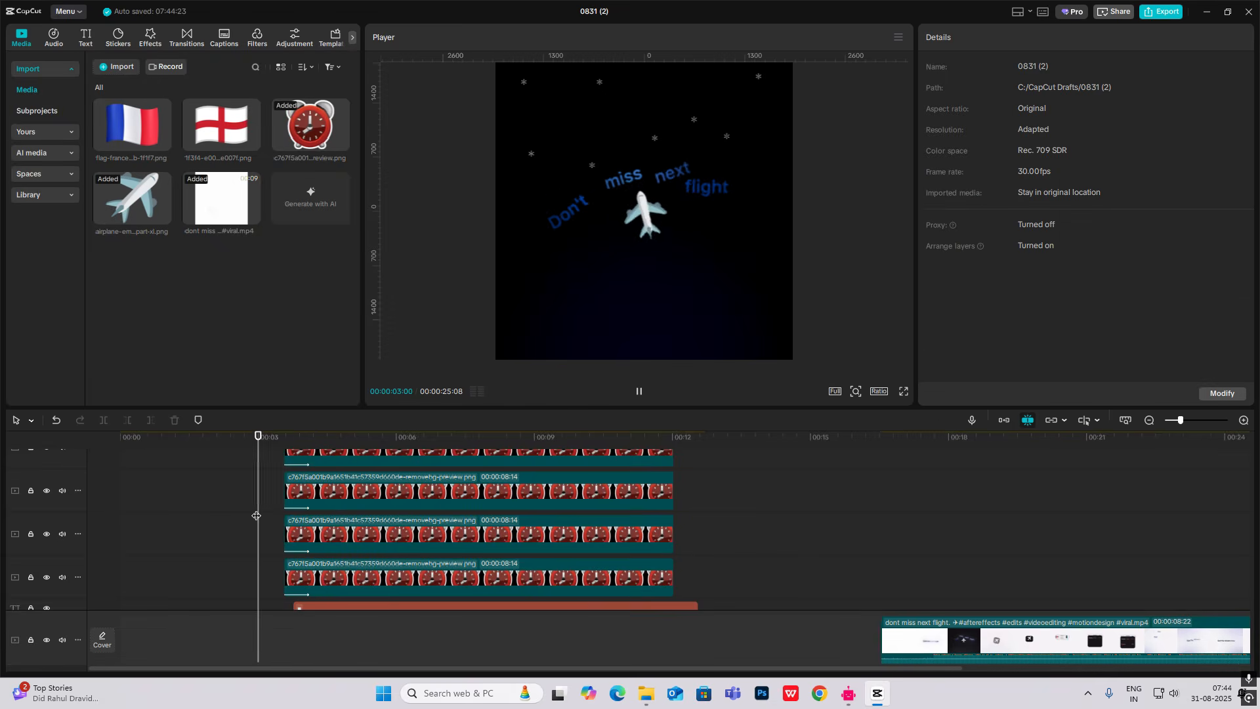
pyautogui.press('space')
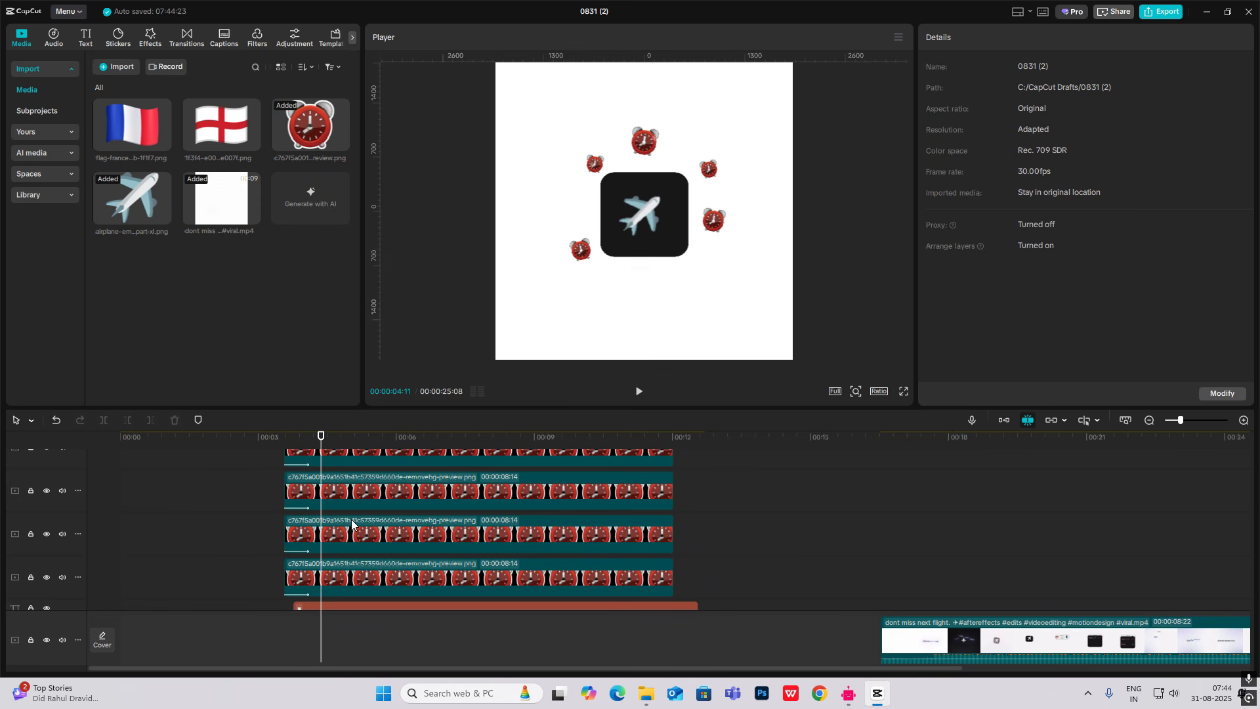
# - Shorten all five alarm clock clips so they end at about 00:00:04:24, removing the excess footage
pyautogui.moveTo(671, 537); pyautogui.dragTo(340, 563)
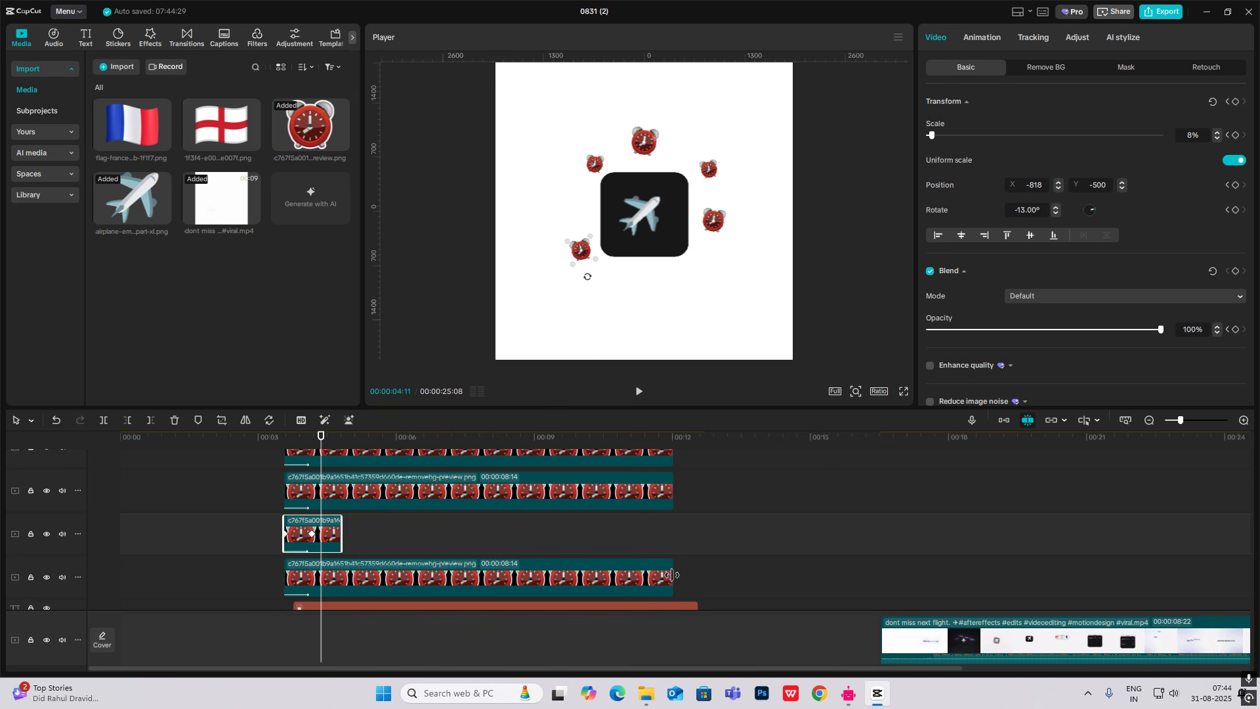
pyautogui.moveTo(671, 575); pyautogui.dragTo(334, 569)
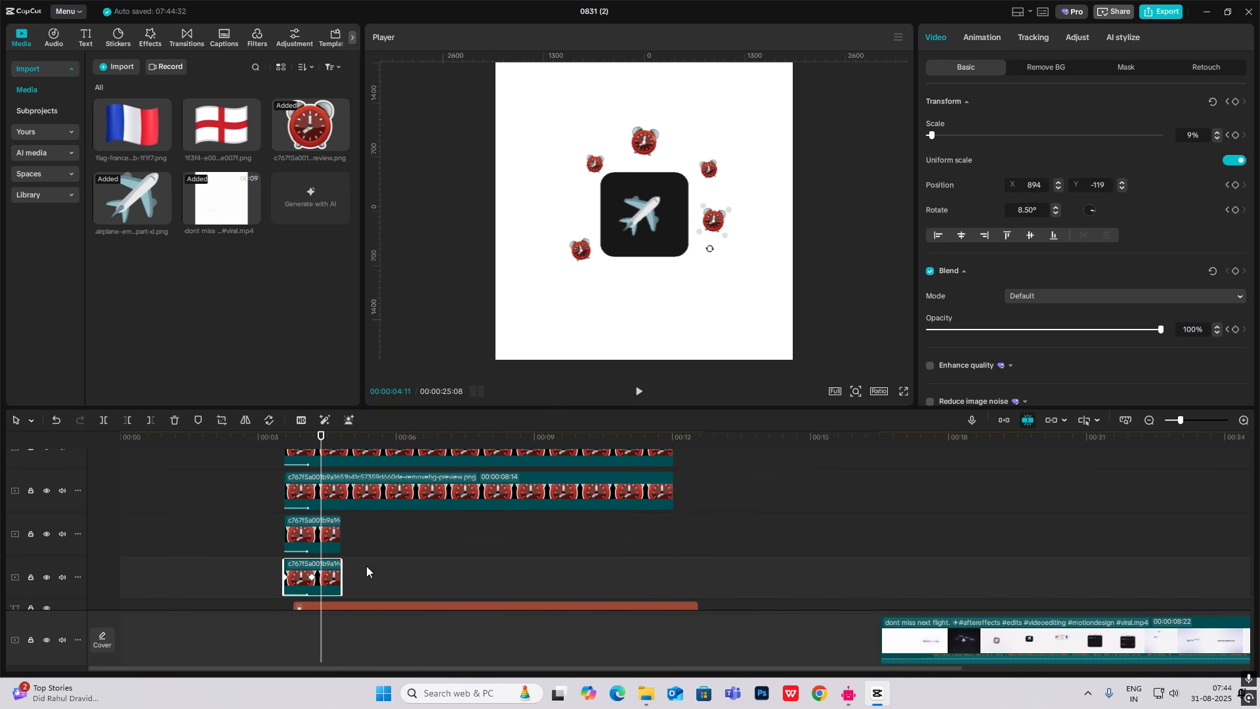
pyautogui.scroll(3, 366, 565)
pyautogui.moveTo(753, 541); pyautogui.dragTo(538, 574)
pyautogui.moveTo(322, 438); pyautogui.dragTo(340, 449)
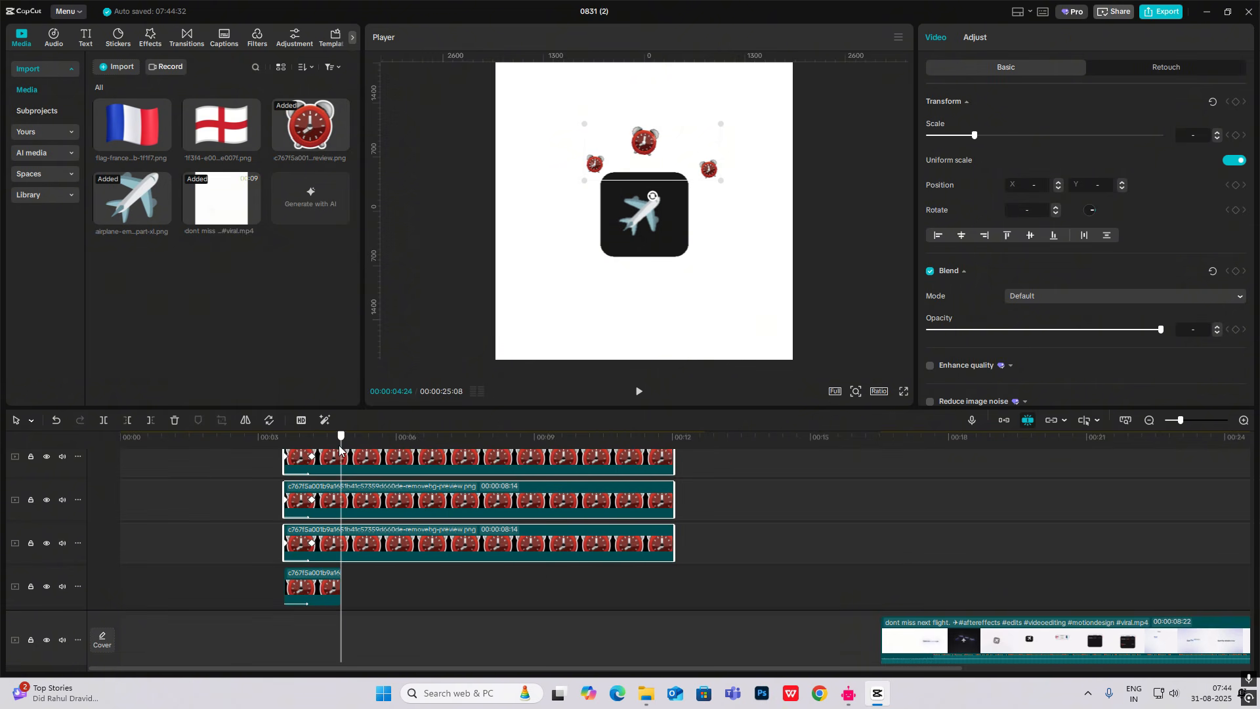
pyautogui.hotkey('ctrl', 'b')
pyautogui.press('Delete')
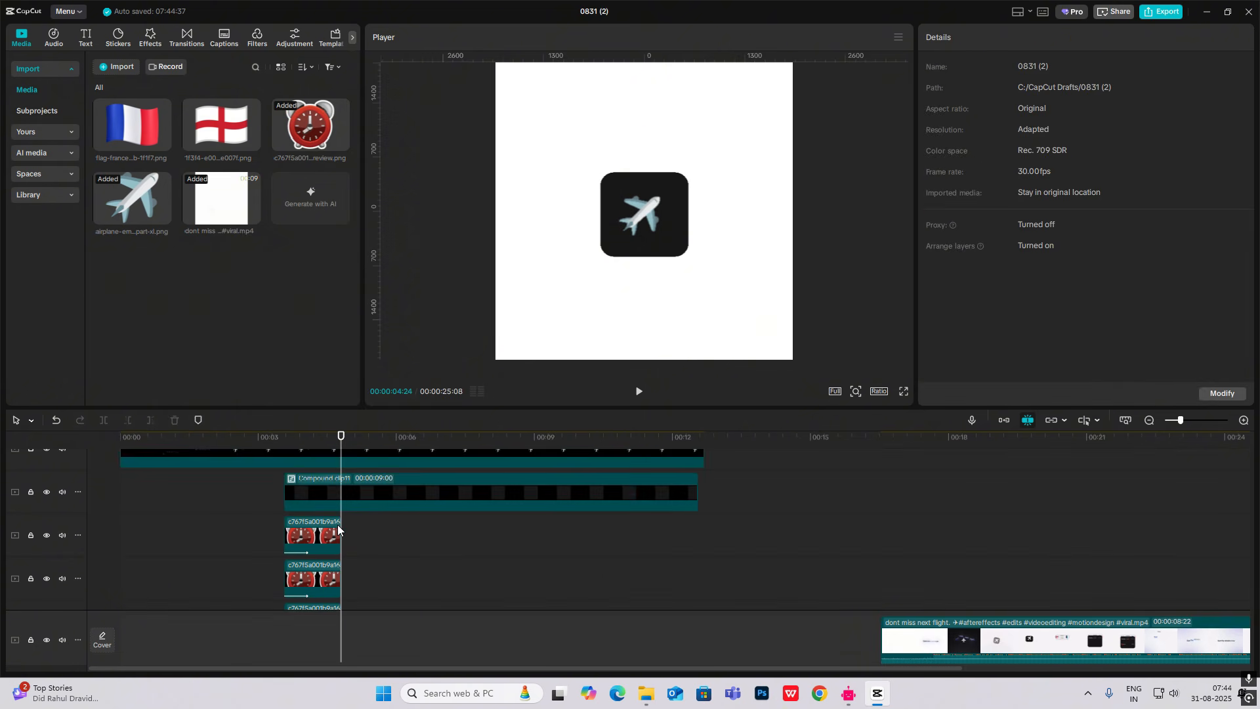
# - Apply the Fade Out exit animation to the upper-right alarm clock's clip
pyautogui.click(335, 486)
pyautogui.click(982, 38)
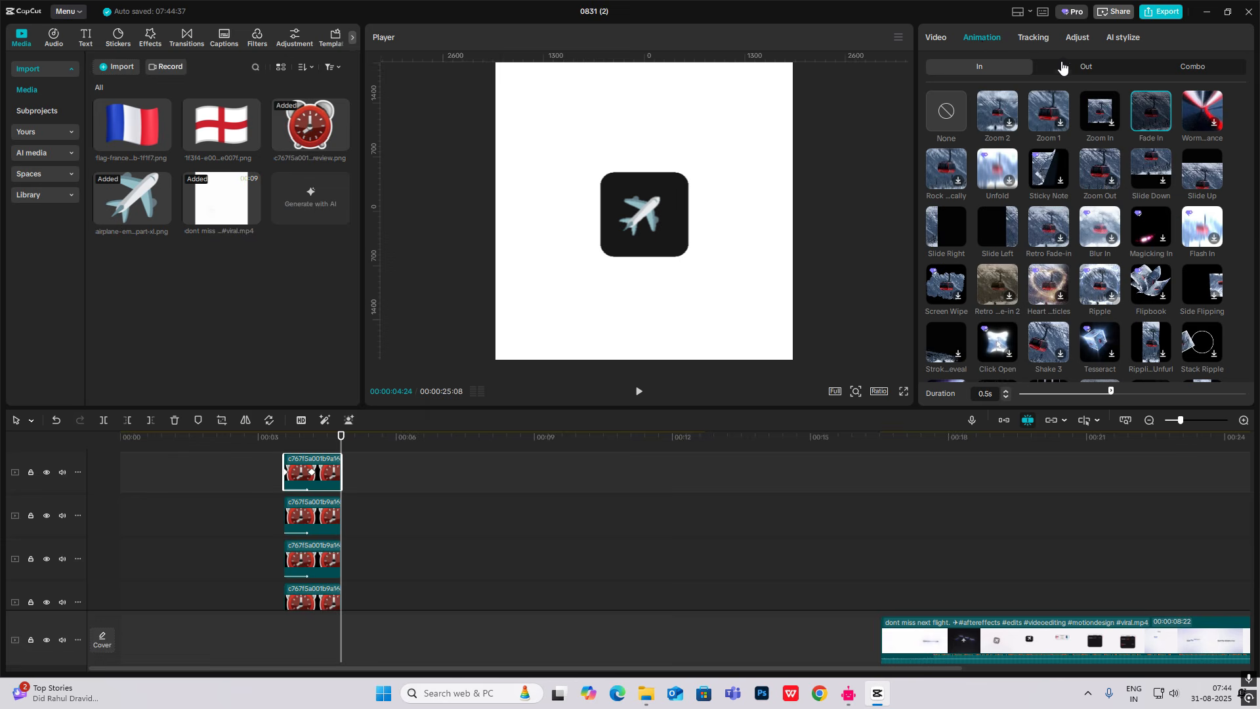
pyautogui.click(1086, 67)
pyautogui.click(1155, 115)
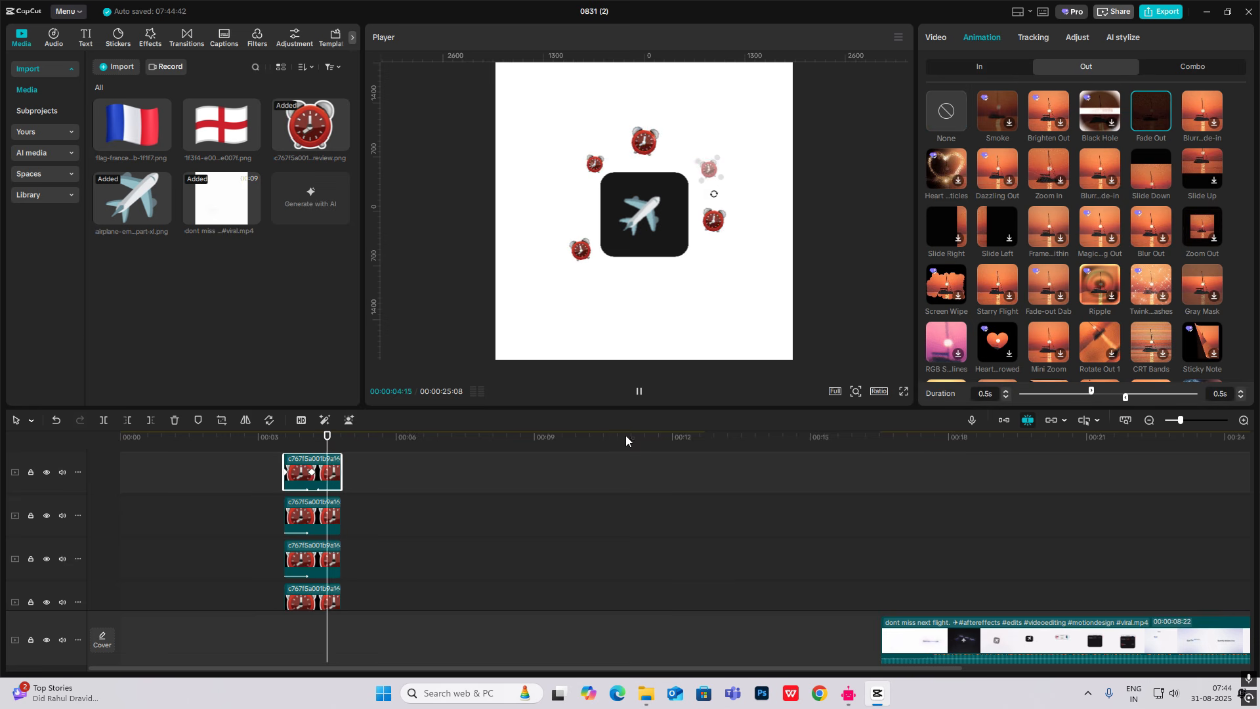
pyautogui.scroll(-1, 254, 513)
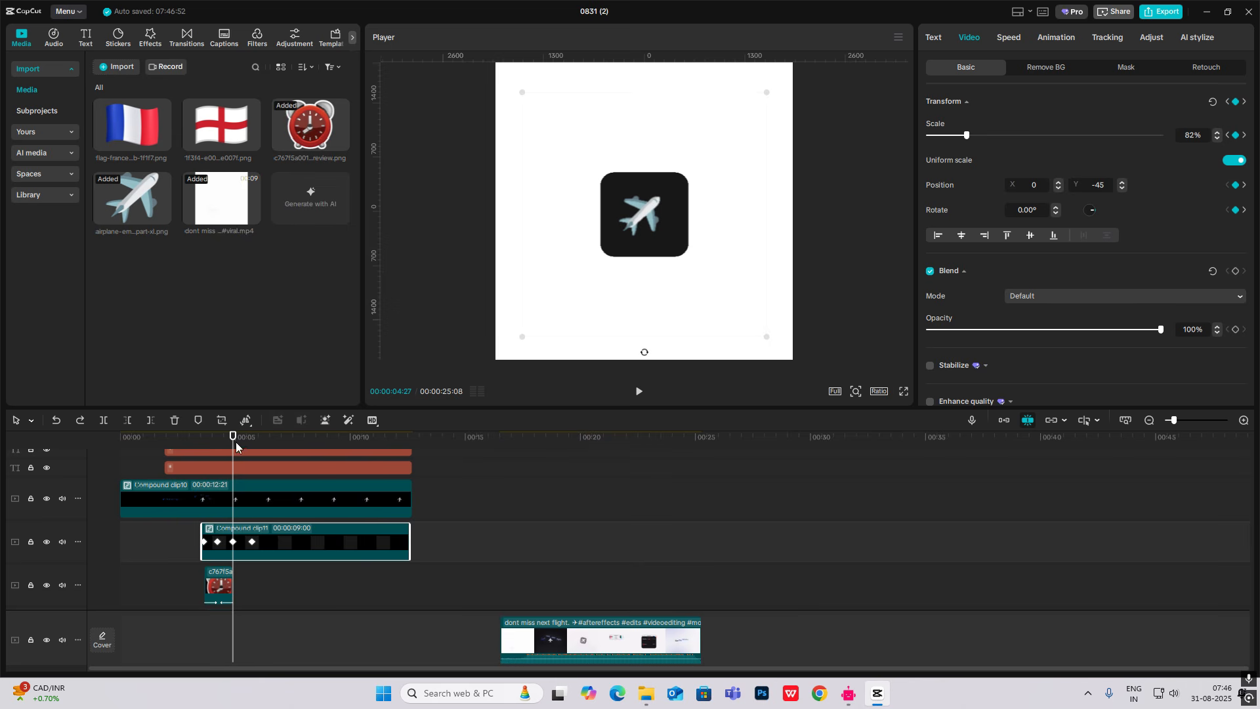
# - Turn off uniform scaling for the dark tile at 00:00:04:27 and raise it to Y position 532 at 00:00:05:22
pyautogui.moveTo(235, 442); pyautogui.dragTo(264, 442)
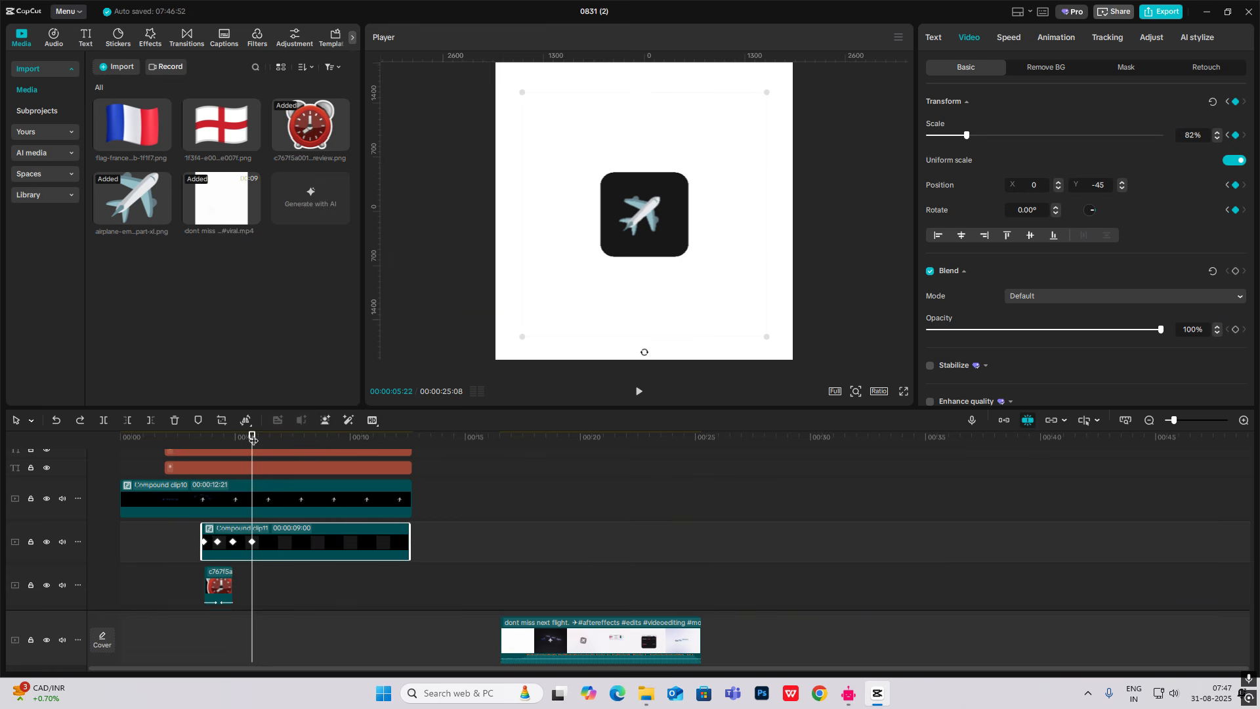
pyautogui.moveTo(252, 438); pyautogui.dragTo(233, 438)
pyautogui.click(1234, 161)
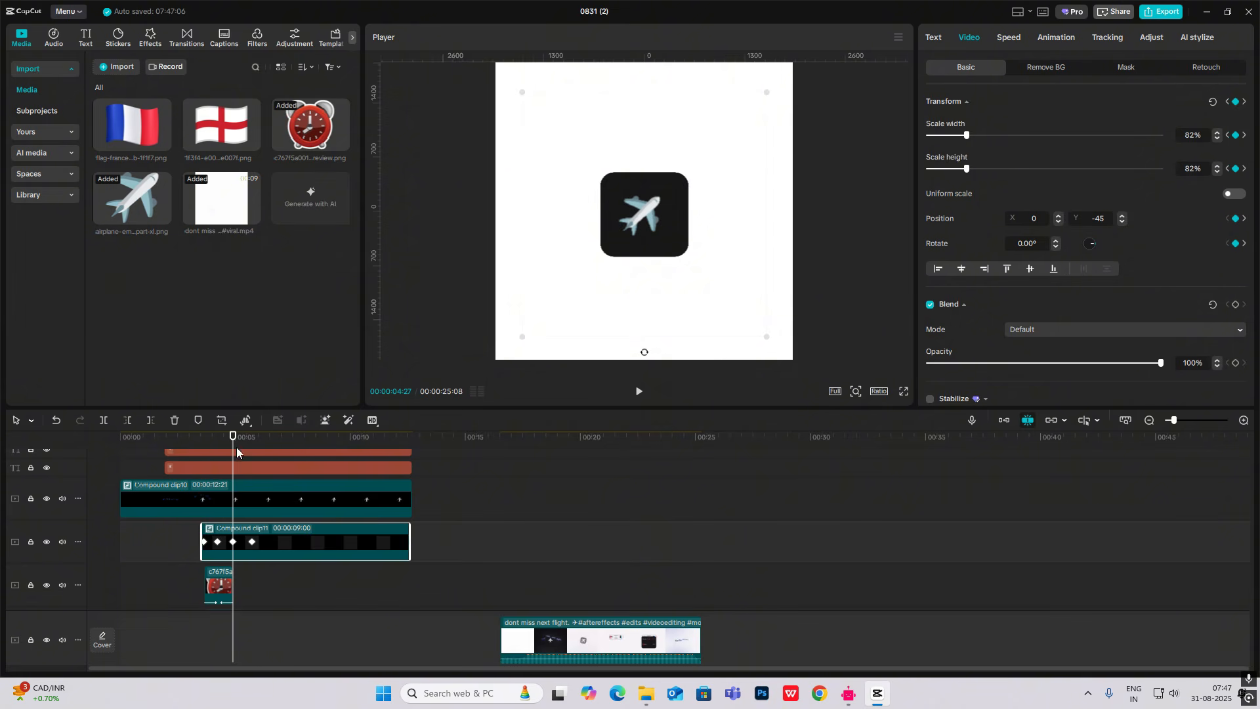
pyautogui.moveTo(233, 444); pyautogui.dragTo(252, 444)
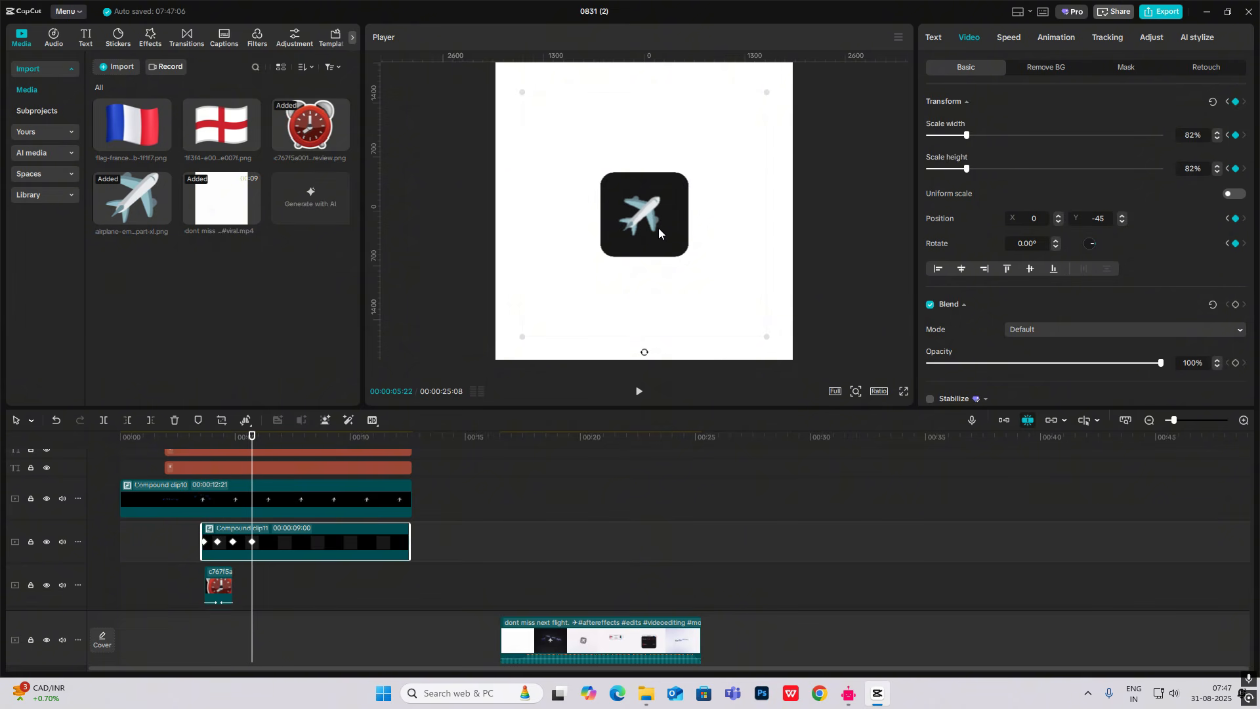
pyautogui.moveTo(670, 227); pyautogui.dragTo(675, 176)
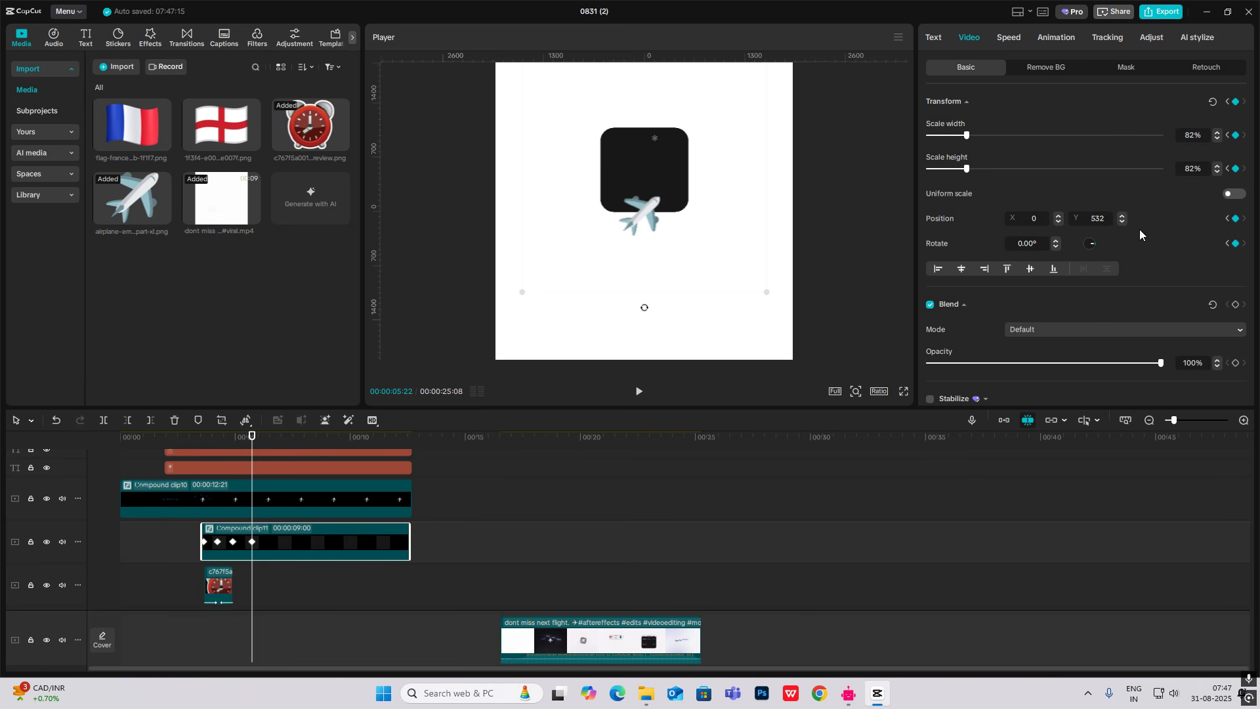
# - Reshape the tile at 00:00:05:22 into a wide rectangle with 107% scale width and 49% scale height
pyautogui.moveTo(964, 137)
pyautogui.mouseDown()
pyautogui.moveTo(997, 135)
pyautogui.moveTo(969, 170)
pyautogui.moveTo(951, 170)
pyautogui.moveTo(981, 135)
pyautogui.moveTo(967, 135)
pyautogui.moveTo(968, 158)
pyautogui.mouseUp()
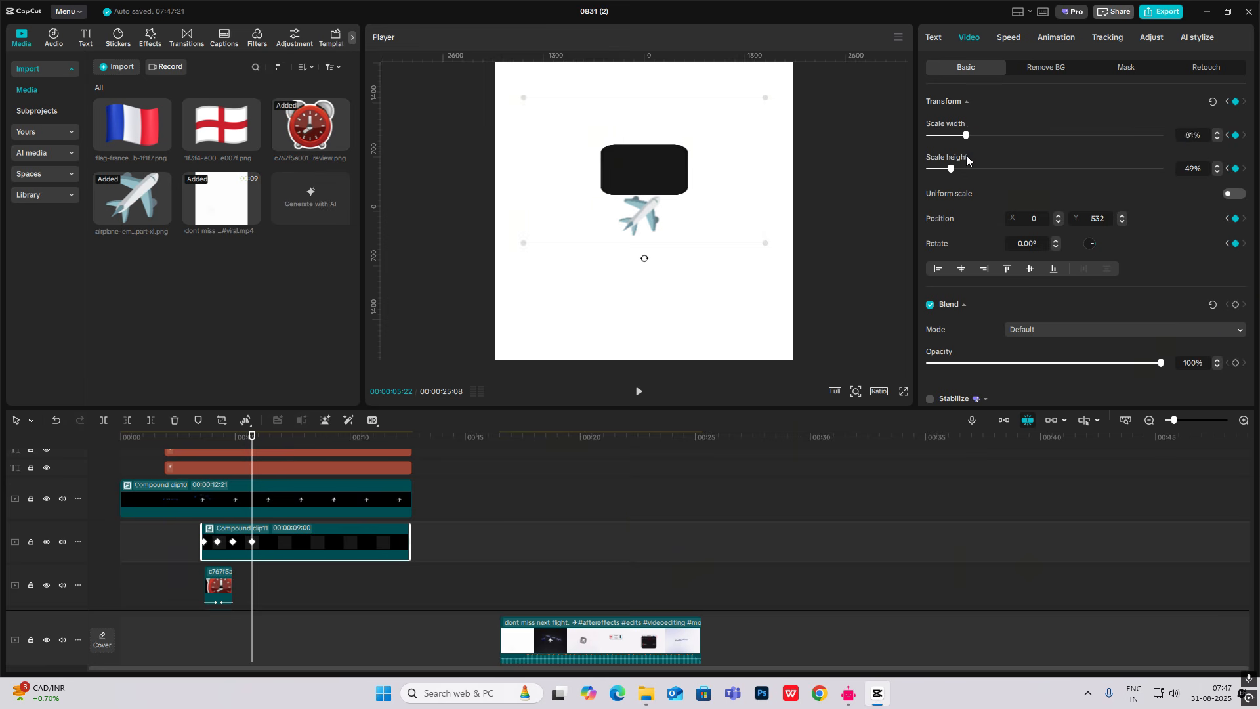
pyautogui.click(576, 582)
pyautogui.moveTo(576, 582); pyautogui.dragTo(246, 550)
pyautogui.click(254, 538)
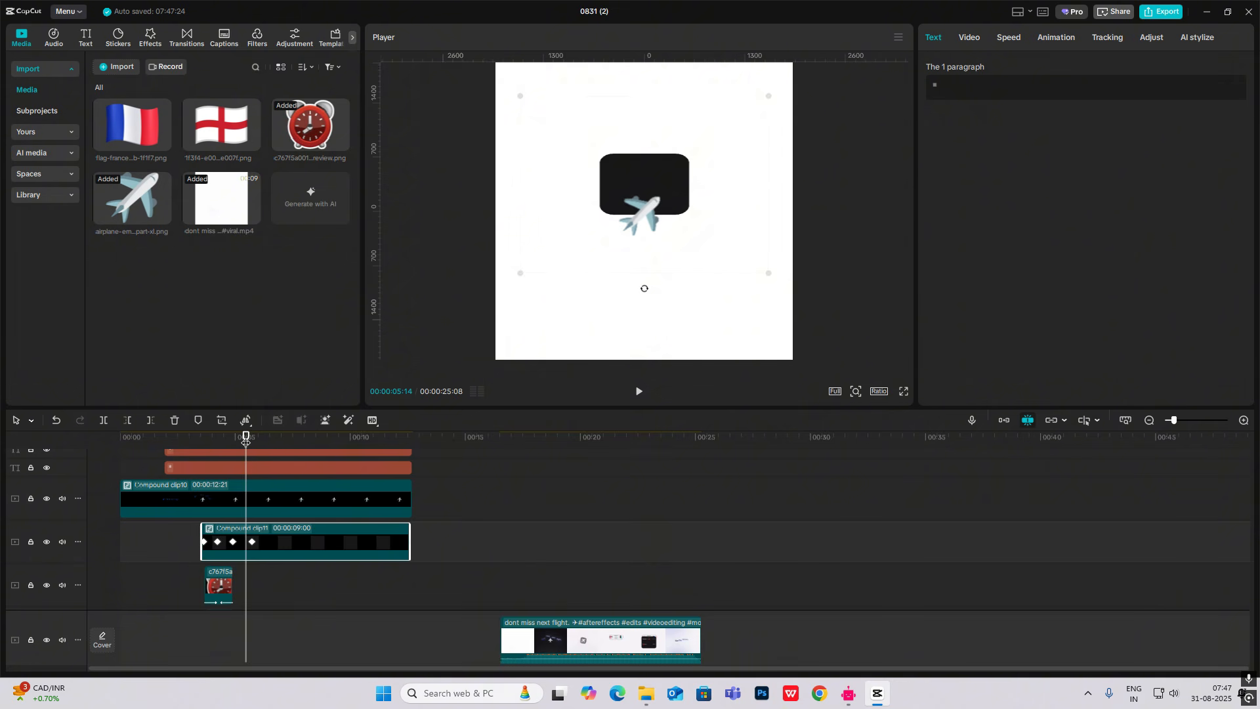
pyautogui.moveTo(246, 440); pyautogui.dragTo(253, 443)
pyautogui.click(971, 40)
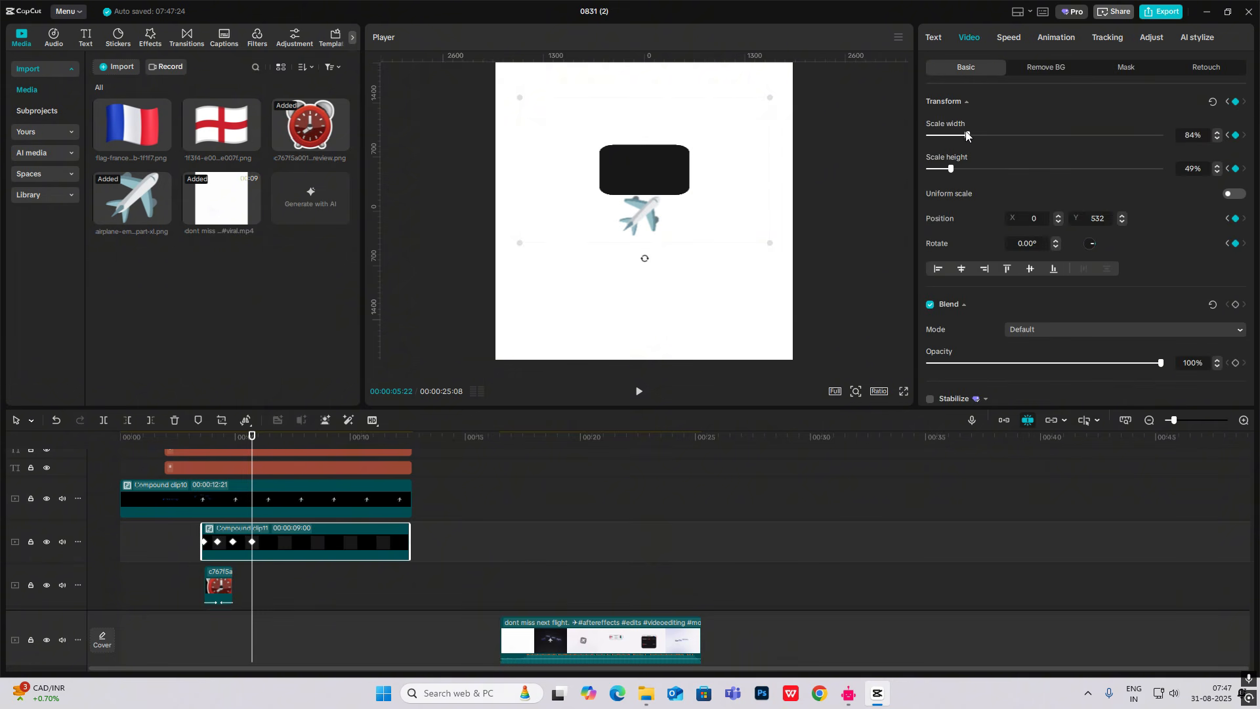
pyautogui.moveTo(967, 135); pyautogui.dragTo(978, 135)
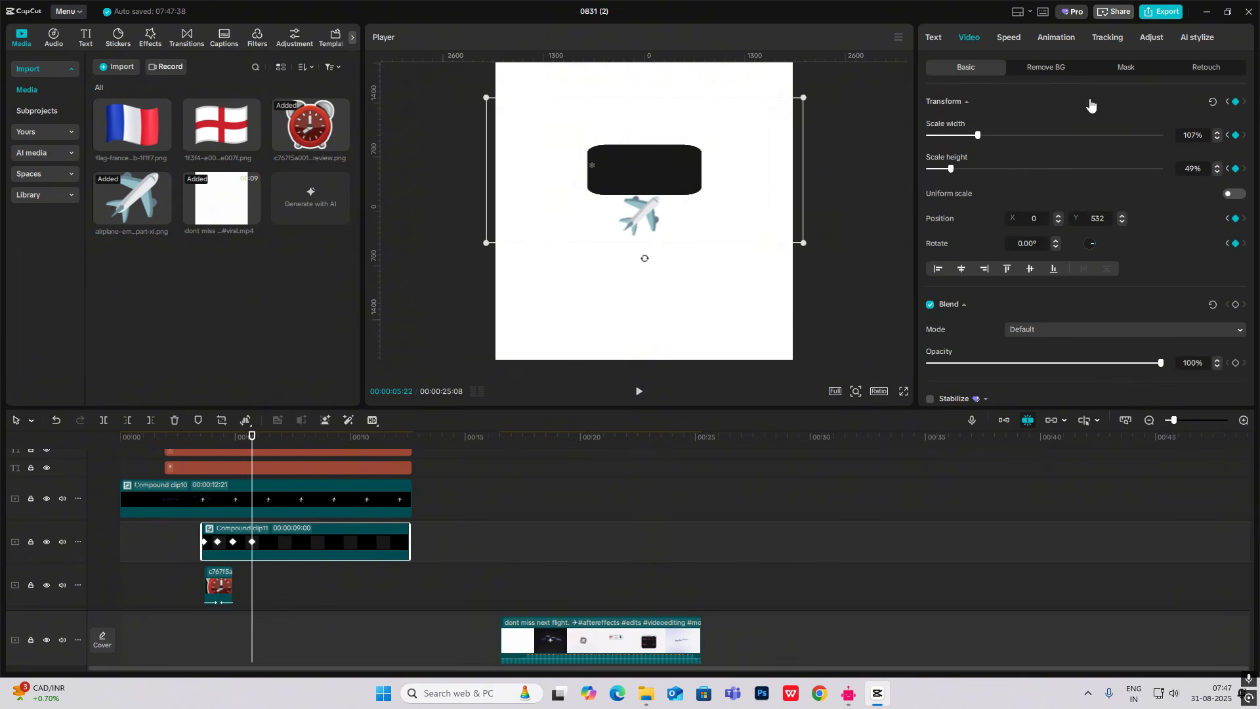
# - Keyframe the tile's rectangle mask at 00:00:04:27 and reduce its corner rounding at 00:00:05:22
pyautogui.click(1122, 72)
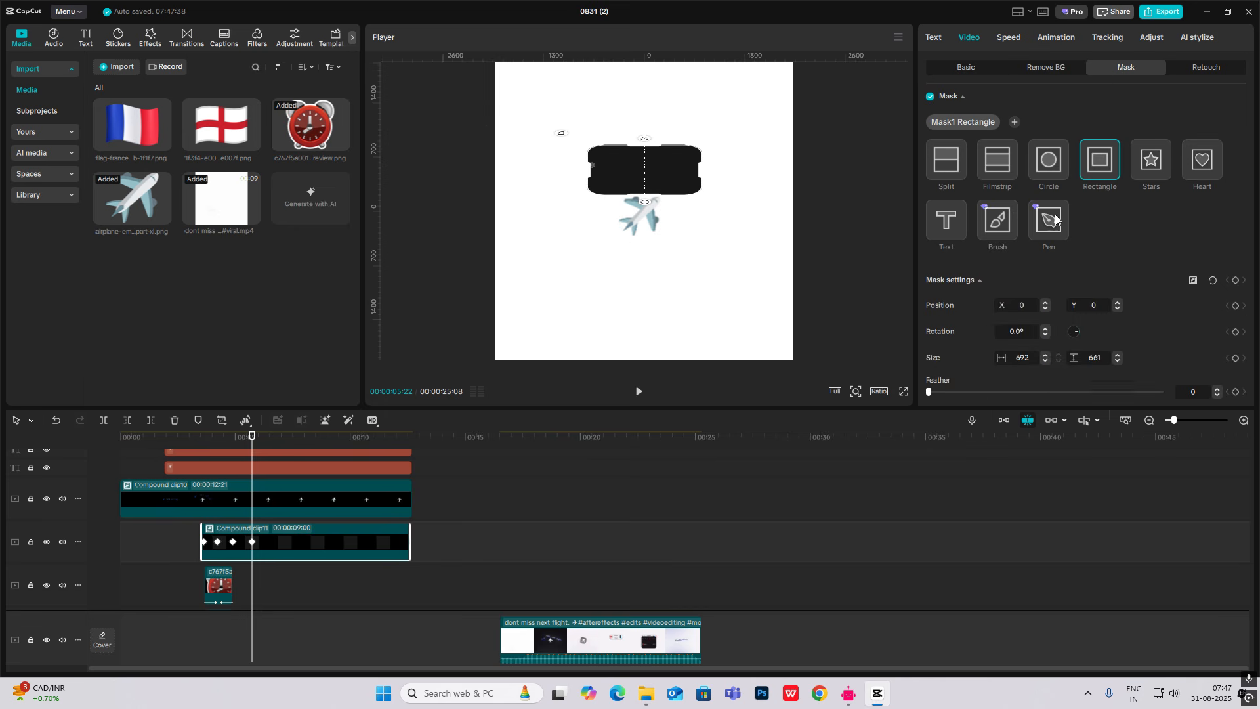
pyautogui.scroll(-3, 1099, 358)
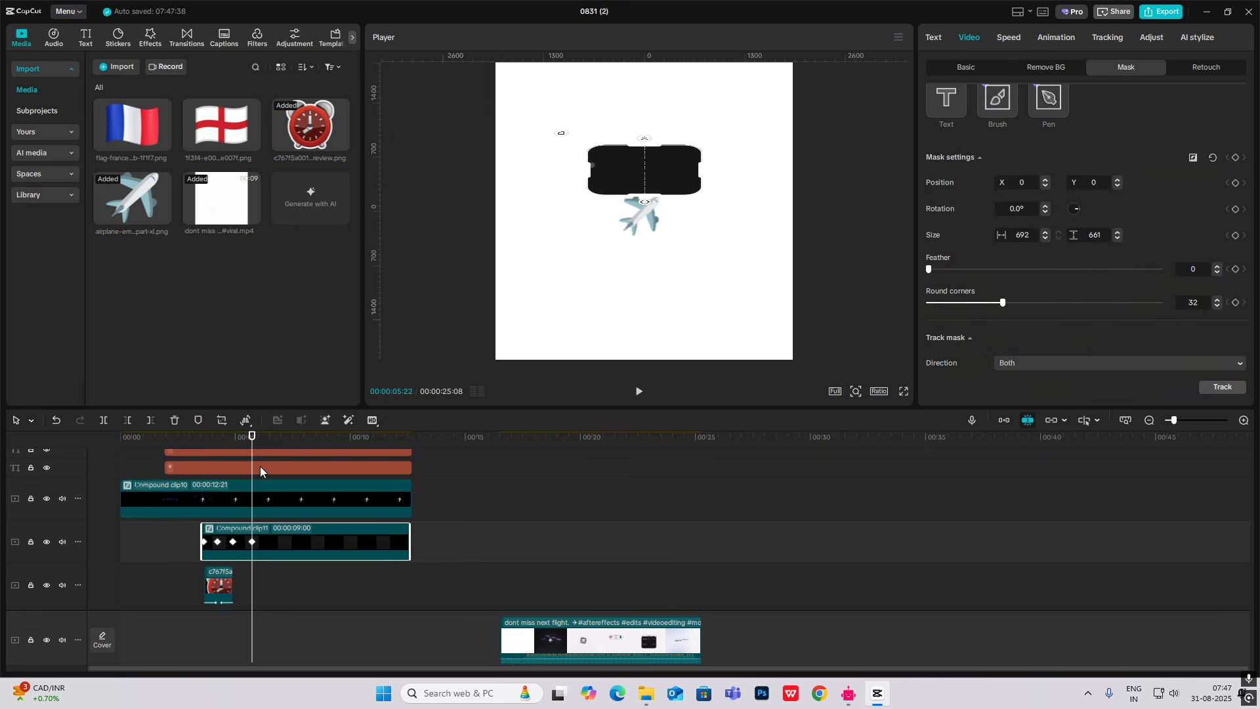
pyautogui.moveTo(252, 443); pyautogui.dragTo(232, 443)
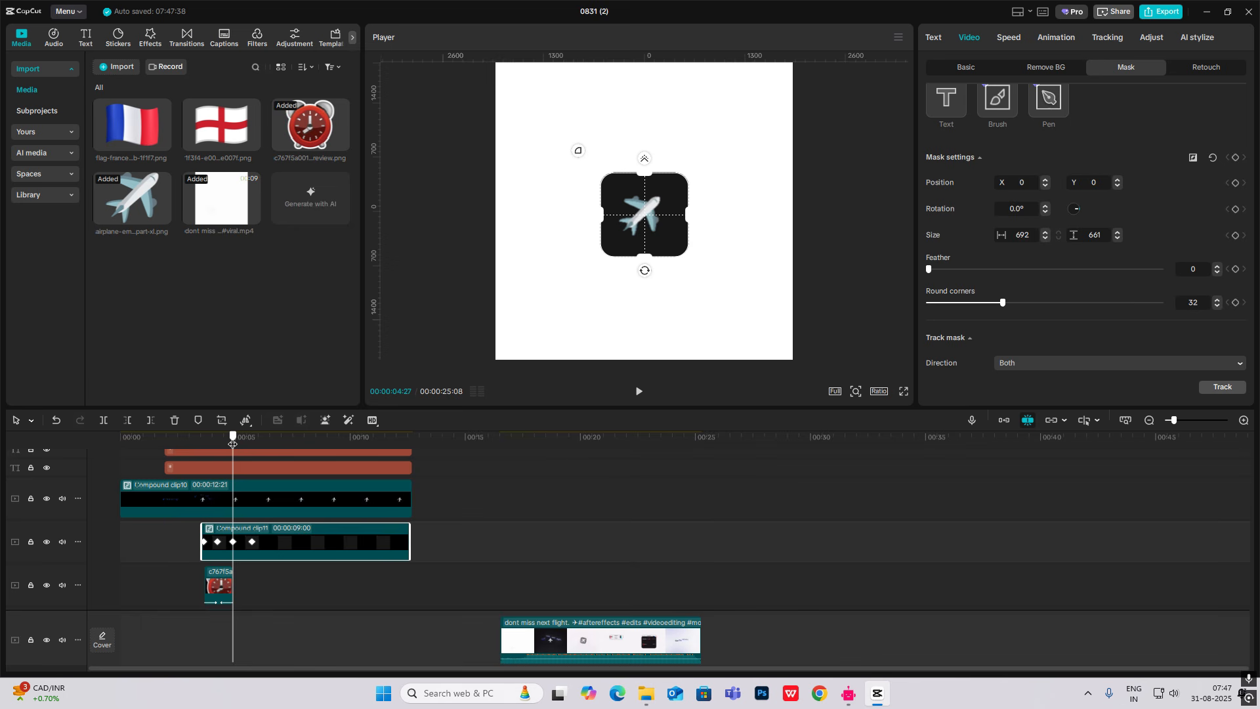
pyautogui.click(1236, 158)
pyautogui.moveTo(234, 450); pyautogui.dragTo(252, 451)
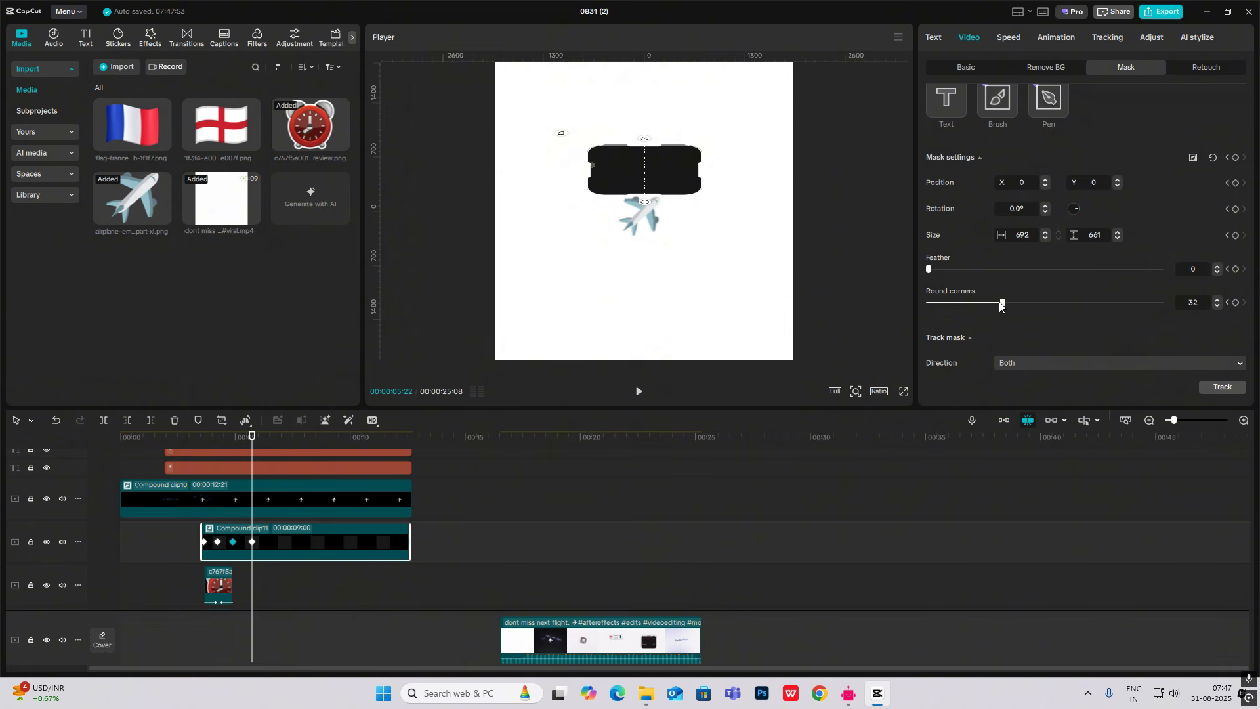
pyautogui.moveTo(1001, 304); pyautogui.dragTo(971, 304)
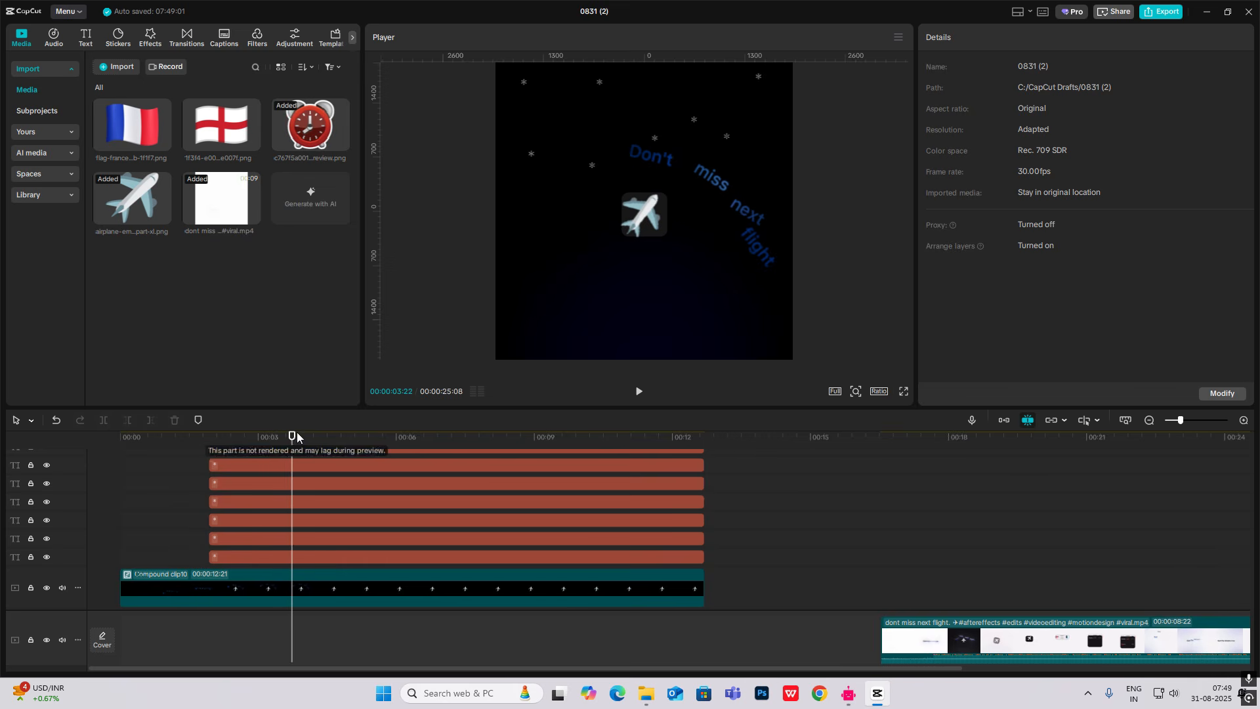
# - Trim the ends of all the star text clips to 00:00:04:02
pyautogui.moveTo(296, 434); pyautogui.dragTo(307, 443)
pyautogui.scroll(3, 551, 485)
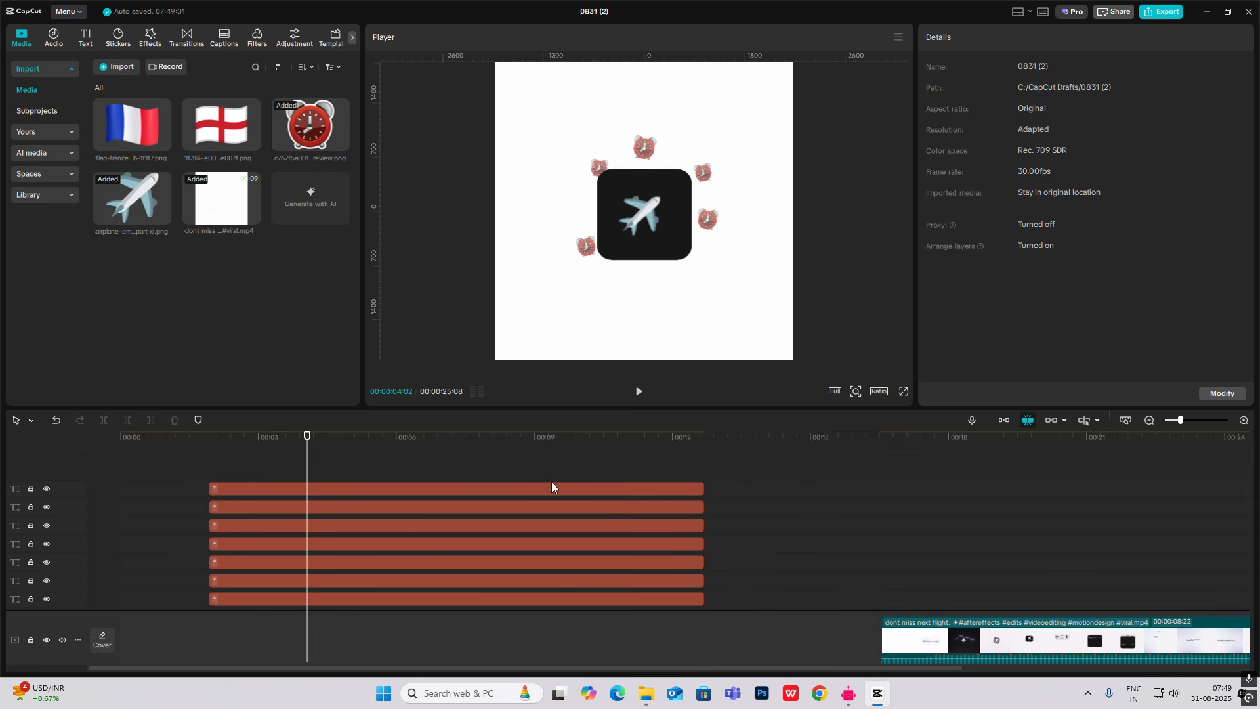
pyautogui.moveTo(799, 464); pyautogui.dragTo(344, 569)
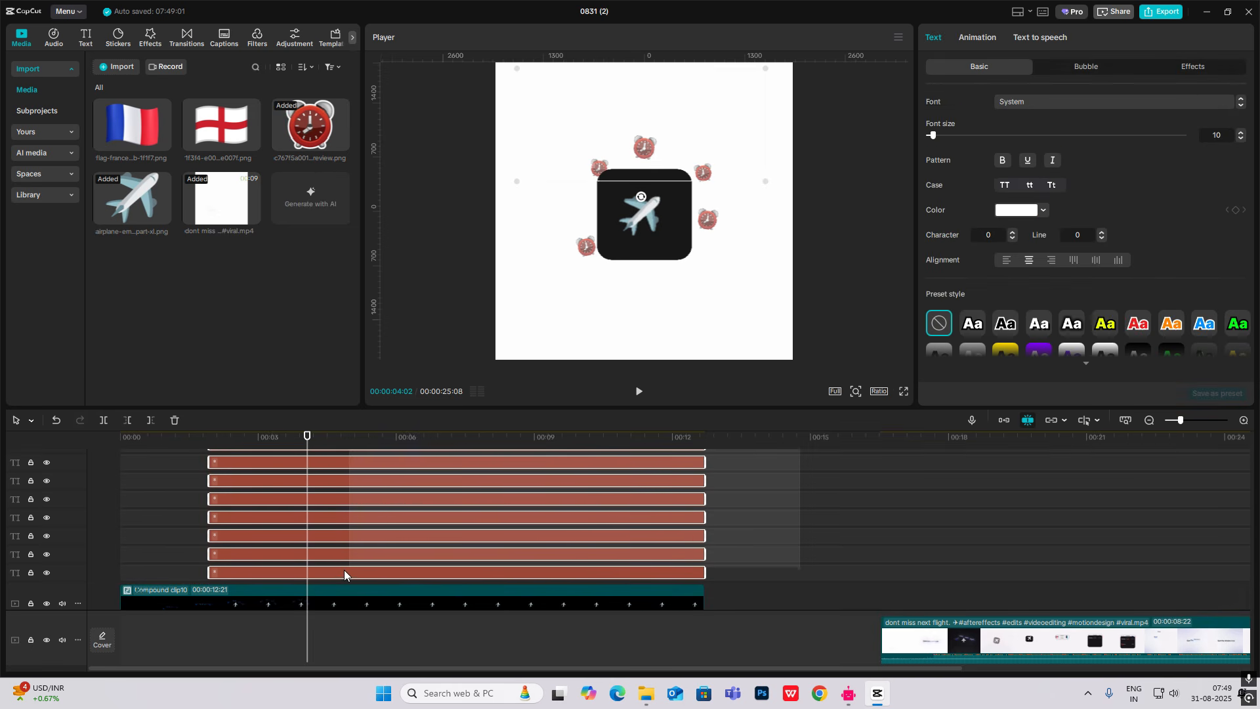
pyautogui.press('w')
# - Apply the Cubic Out curve to the dark tile's scale width animation between its last two keyframes
pyautogui.scroll(-5, 351, 562)
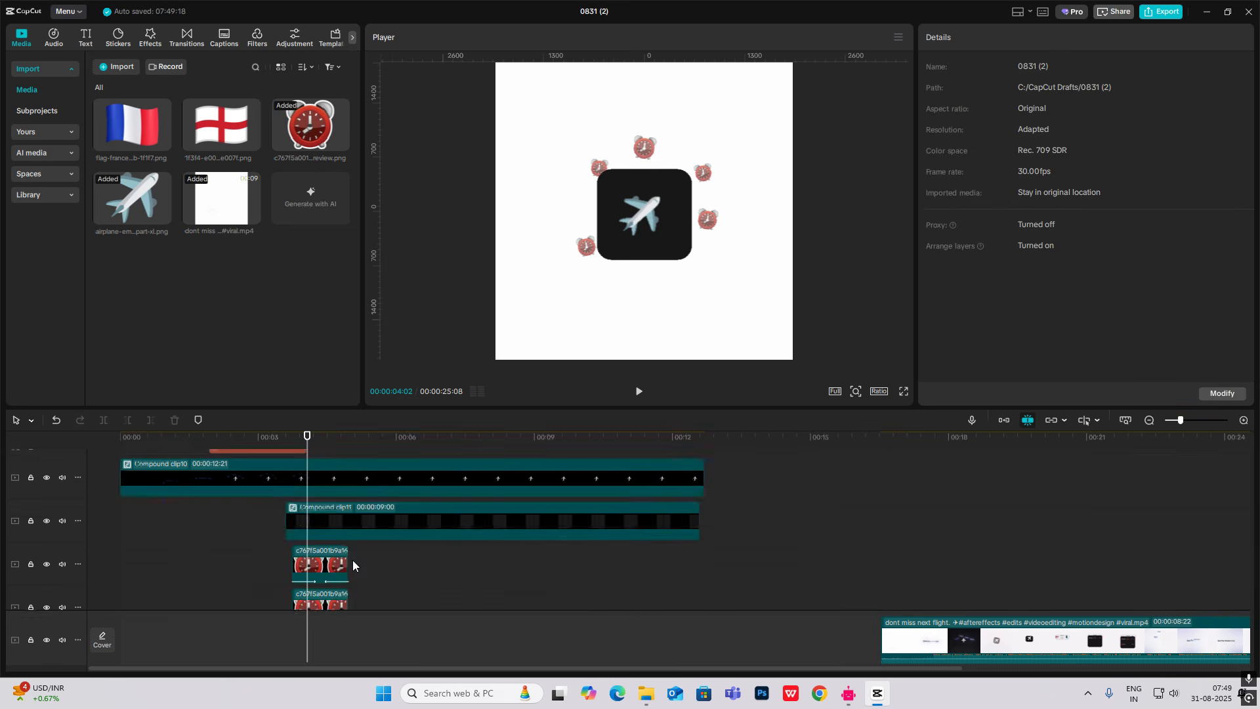
pyautogui.click(273, 500)
pyautogui.moveTo(273, 500); pyautogui.dragTo(402, 562)
pyautogui.scroll(2, 420, 499)
pyautogui.click(450, 550)
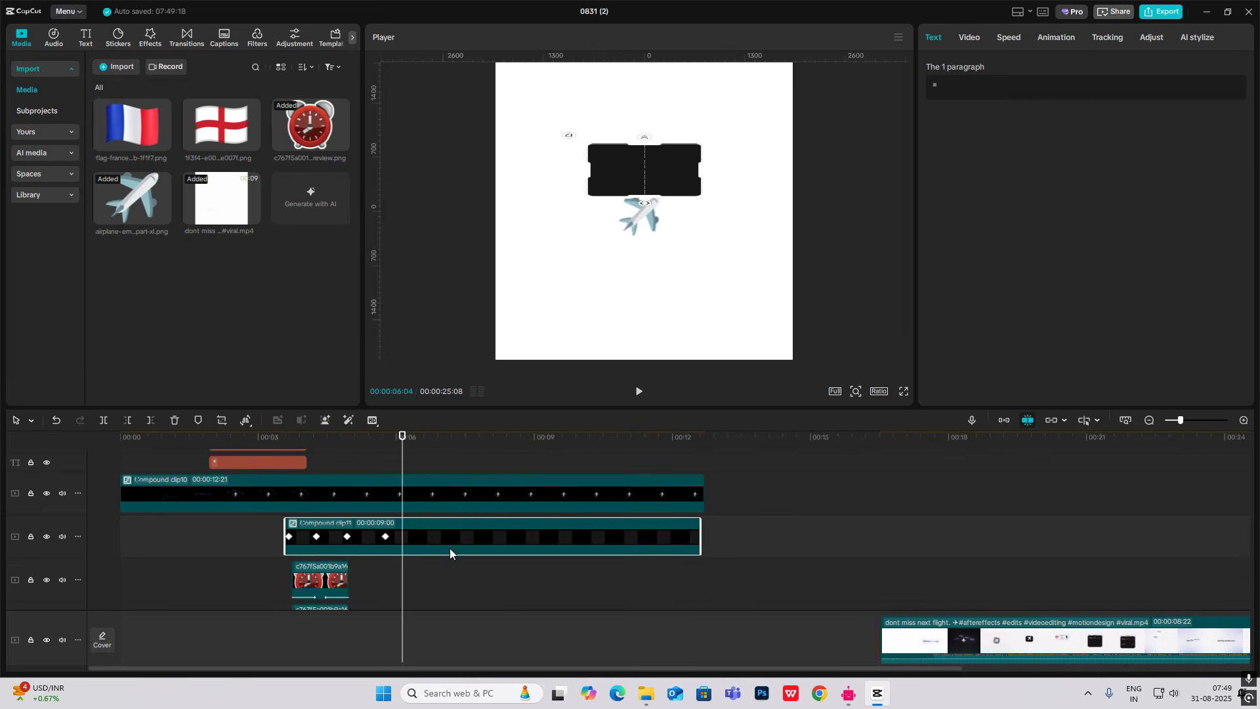
pyautogui.hotkey('alt', 'k')
pyautogui.scroll(2, 407, 544)
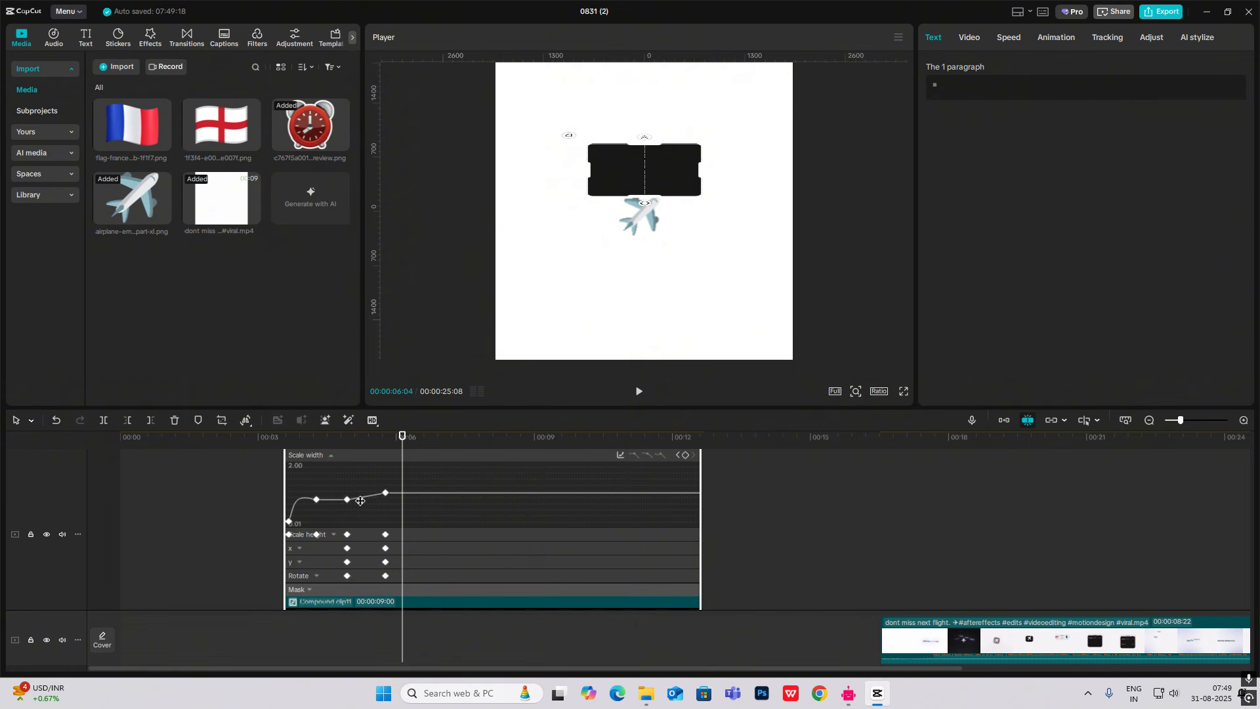
pyautogui.click(620, 454)
pyautogui.click(759, 564)
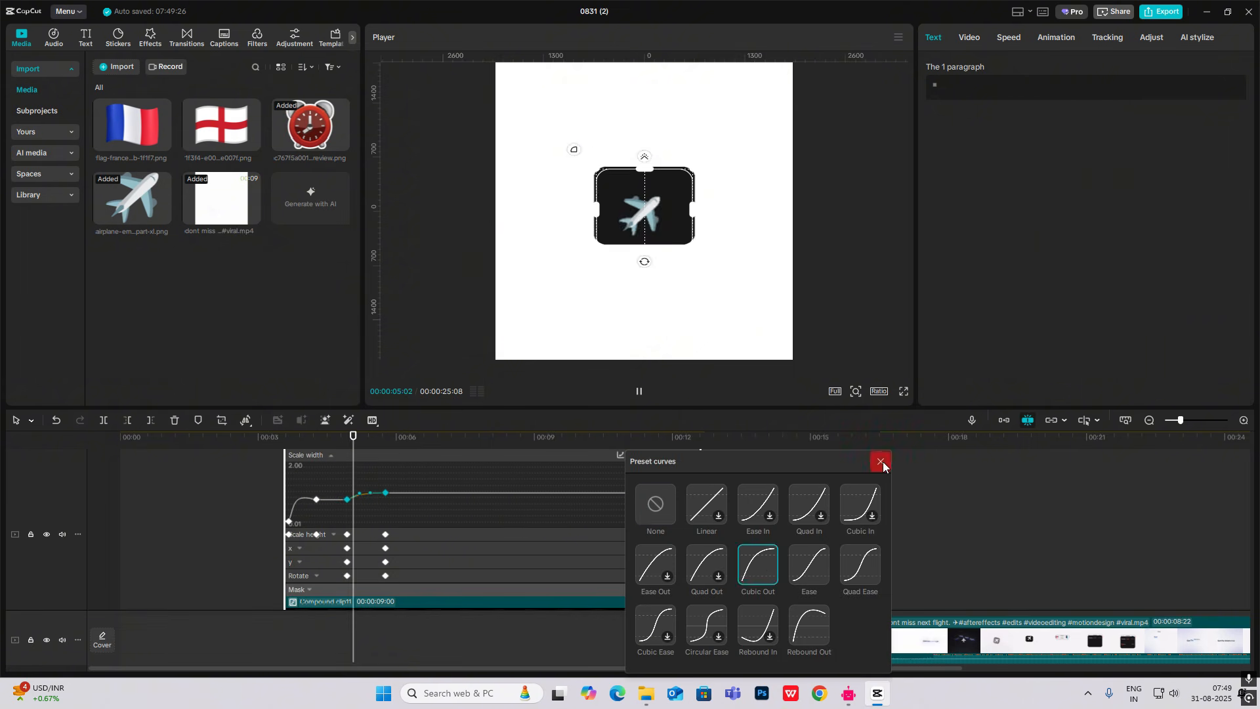
pyautogui.click(882, 463)
# - Apply the Cubic Out curve to the dark tile's scale height and Y position between the last two keyframes
pyautogui.click(333, 534)
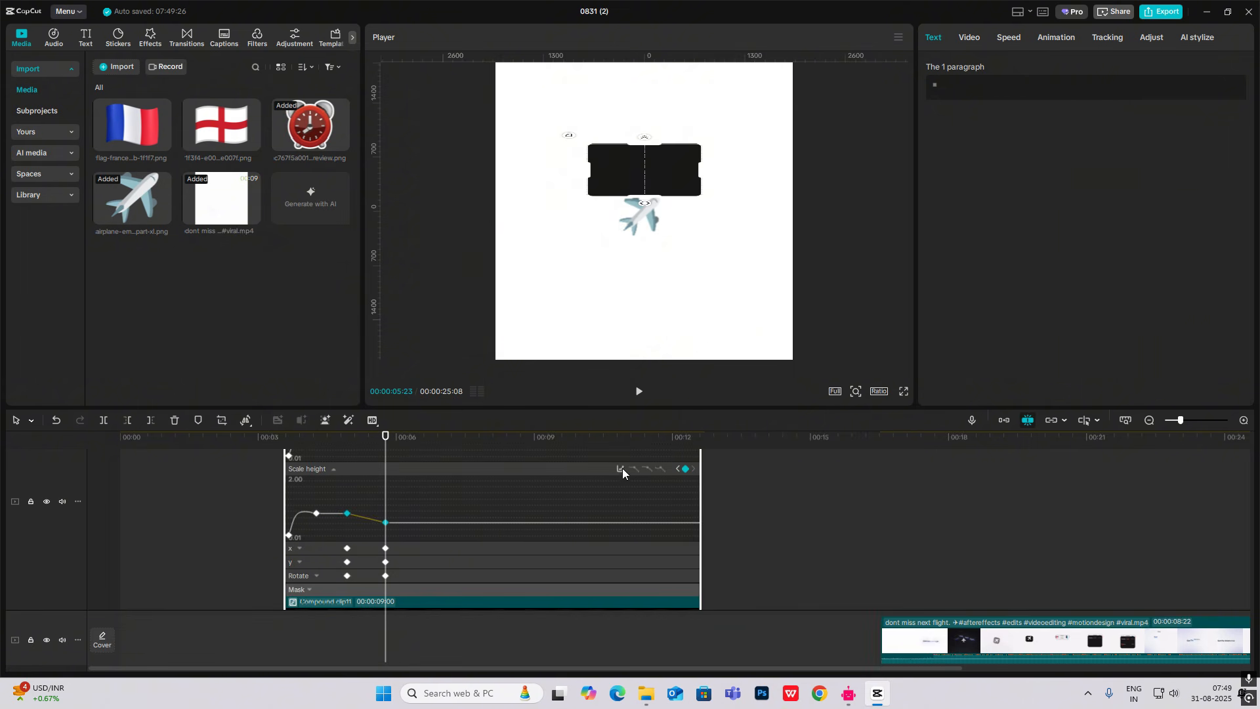
pyautogui.click(620, 468)
pyautogui.click(765, 578)
pyautogui.click(880, 466)
pyautogui.click(361, 553)
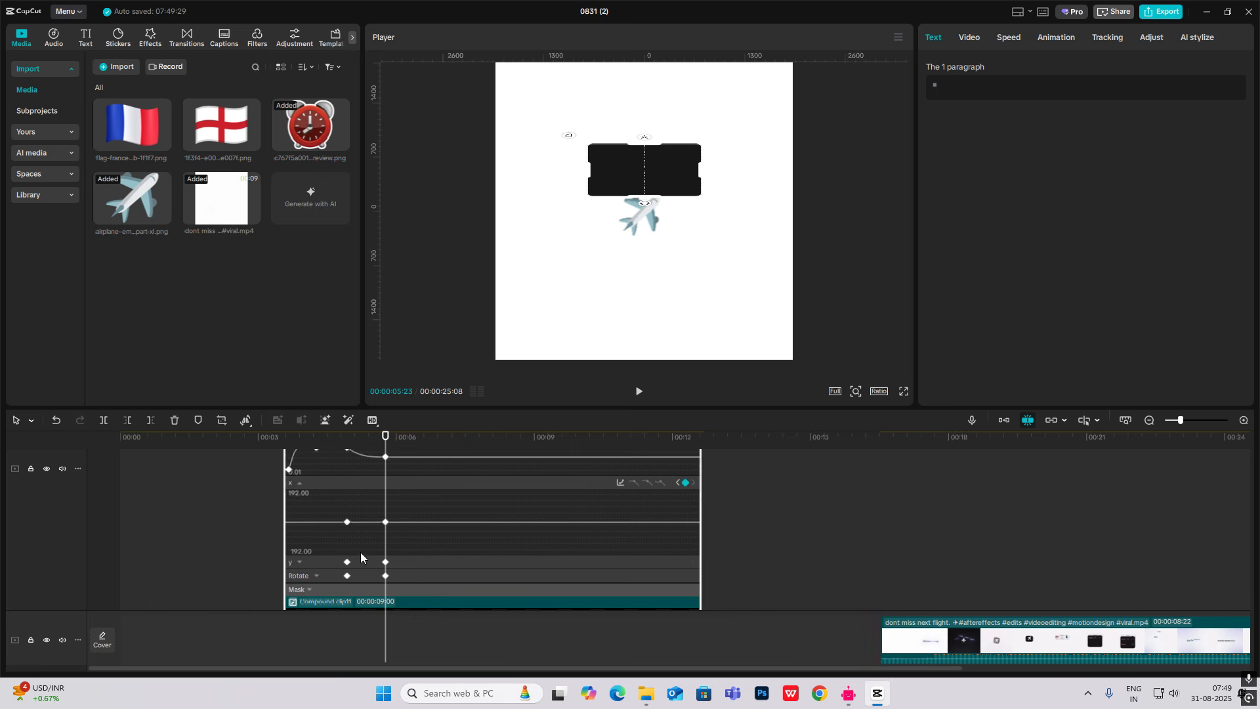
pyautogui.click(361, 556)
pyautogui.click(620, 494)
pyautogui.click(762, 590)
pyautogui.click(880, 468)
# - Play back the tile animation and shift the tile's last keyframes slightly earlier on the timeline
pyautogui.scroll(3, 880, 469)
pyautogui.click(618, 500)
pyautogui.scroll(1, 883, 465)
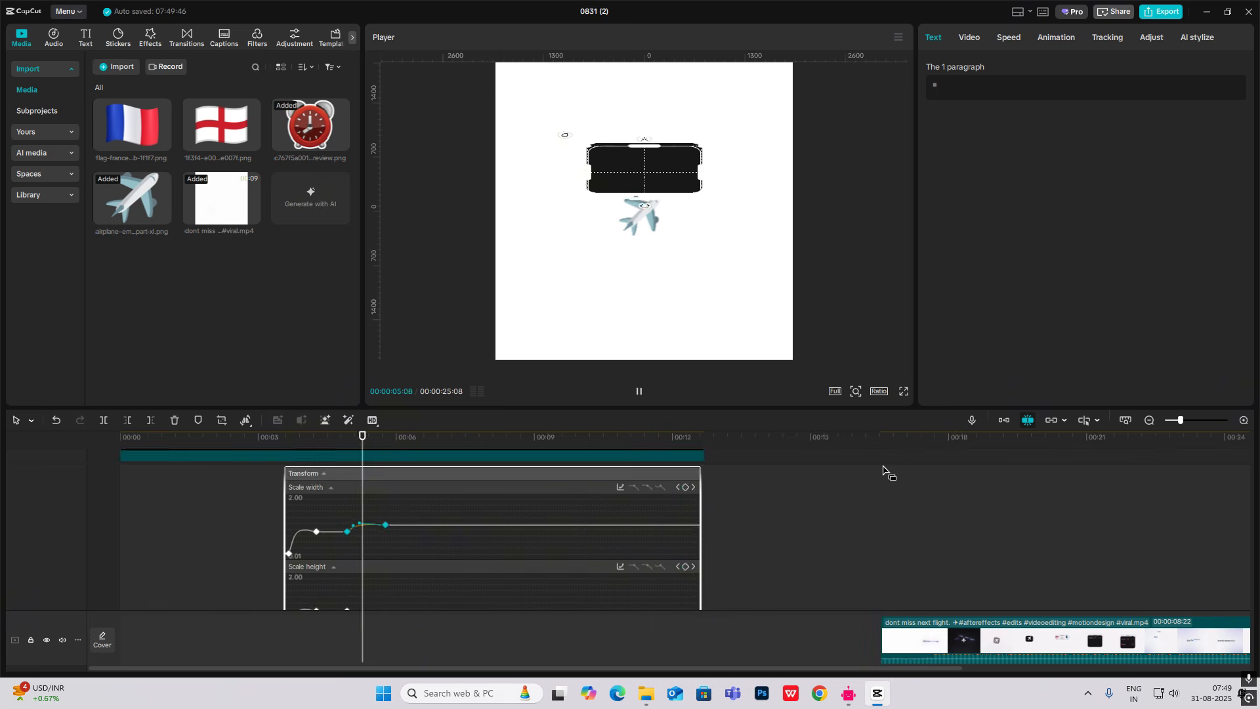
pyautogui.click(405, 488)
pyautogui.click(385, 564)
pyautogui.moveTo(405, 495); pyautogui.dragTo(380, 495)
pyautogui.click(348, 487)
pyautogui.click(367, 564)
pyautogui.moveTo(384, 564); pyautogui.dragTo(376, 564)
# - Add a transform keyframe to the tile at 00:00:05:22 and lower it to Y position -57 at 00:00:06:14
pyautogui.scroll(1, 376, 526)
pyautogui.moveTo(348, 527); pyautogui.dragTo(384, 526)
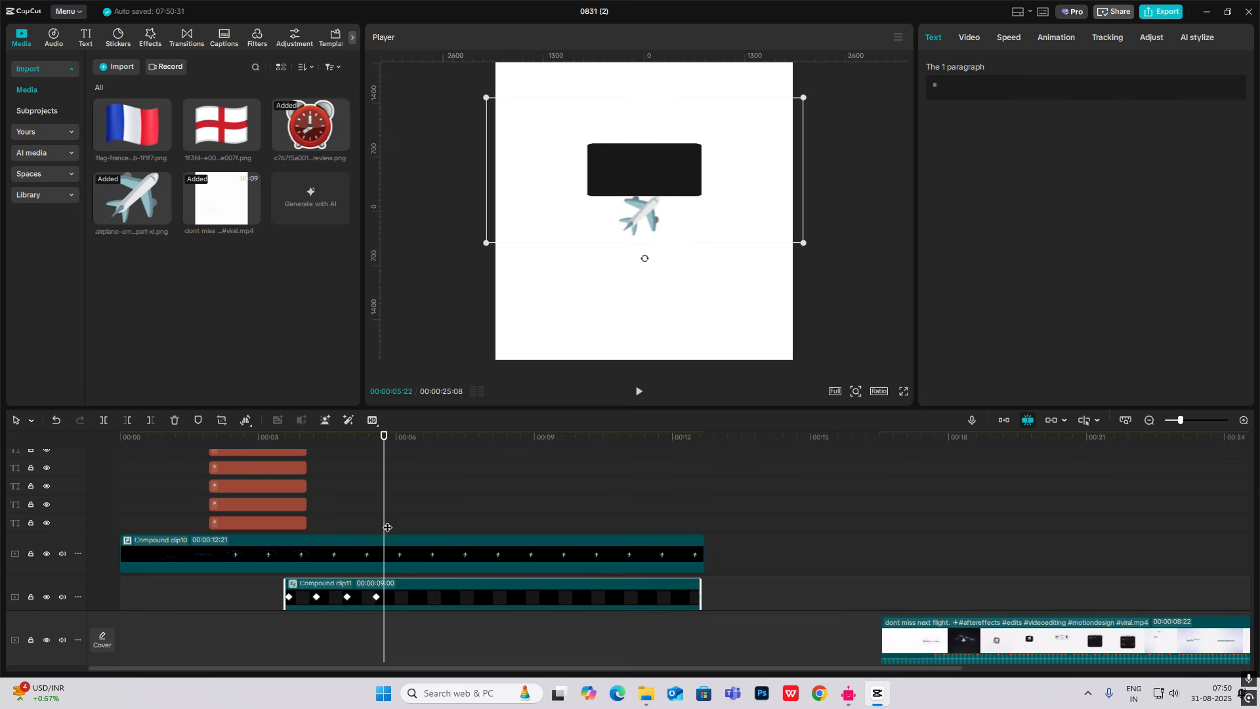
pyautogui.click(968, 40)
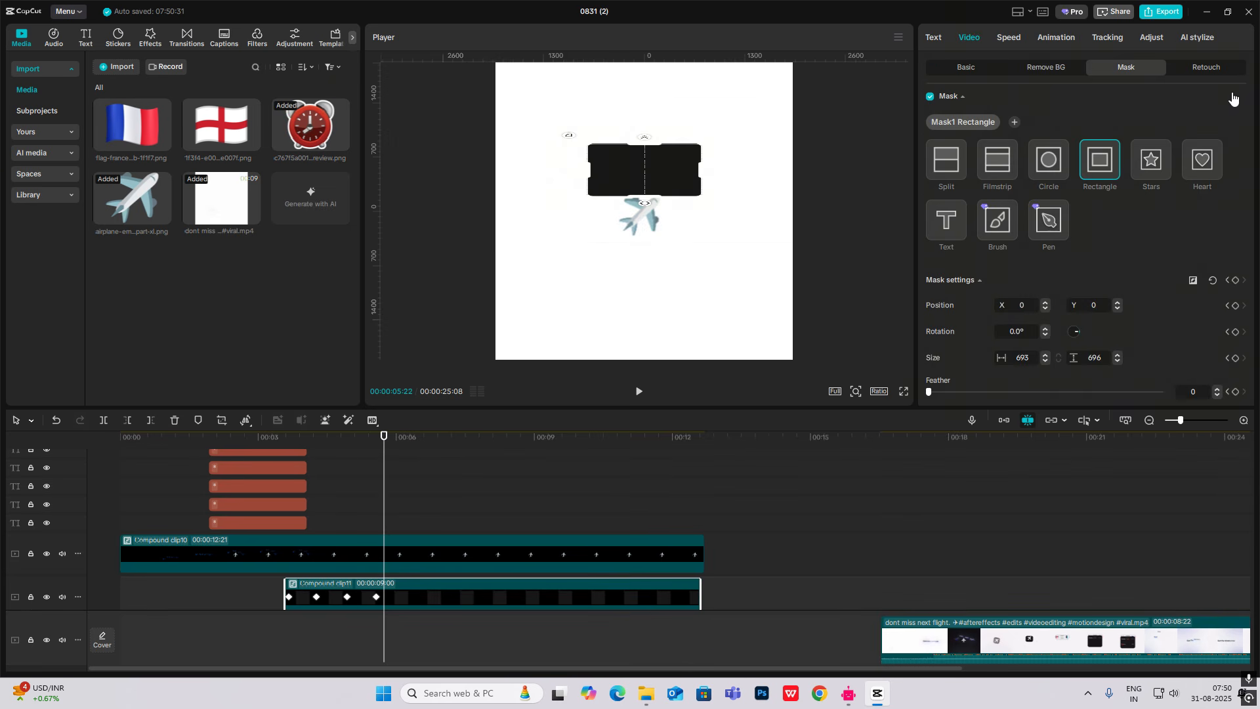
pyautogui.click(1234, 280)
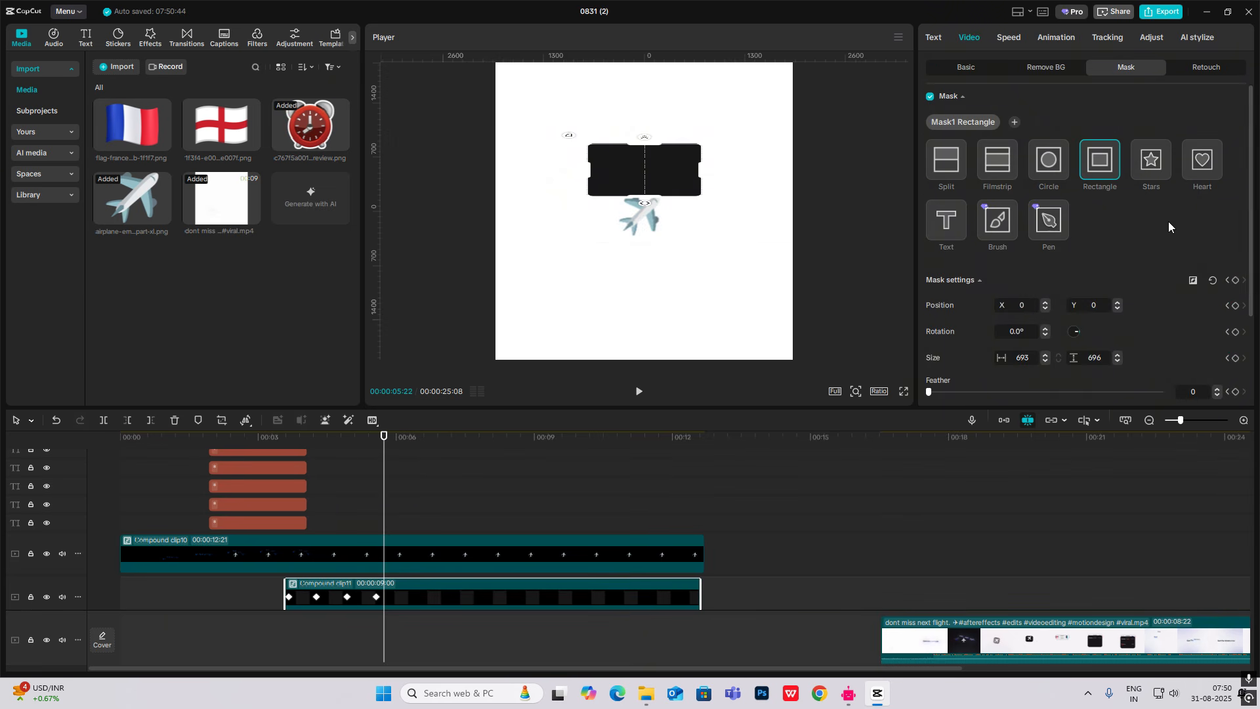
pyautogui.click(965, 67)
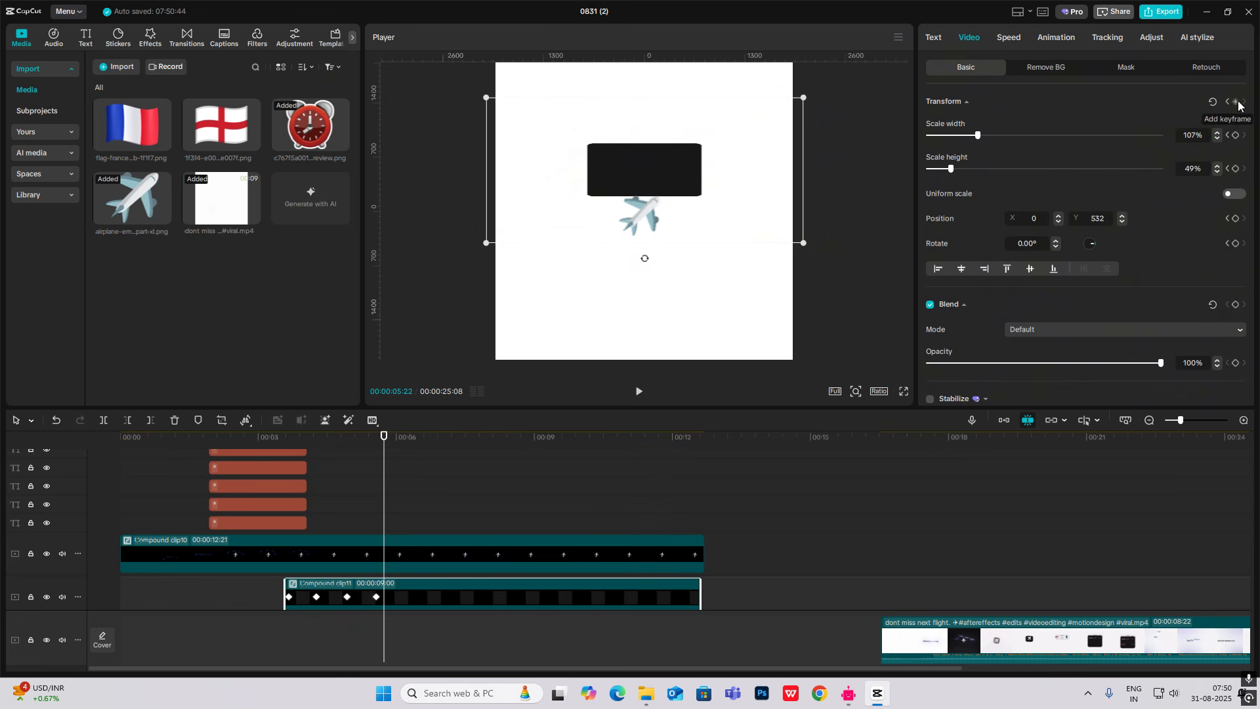
pyautogui.click(1238, 105)
pyautogui.moveTo(384, 502); pyautogui.dragTo(417, 508)
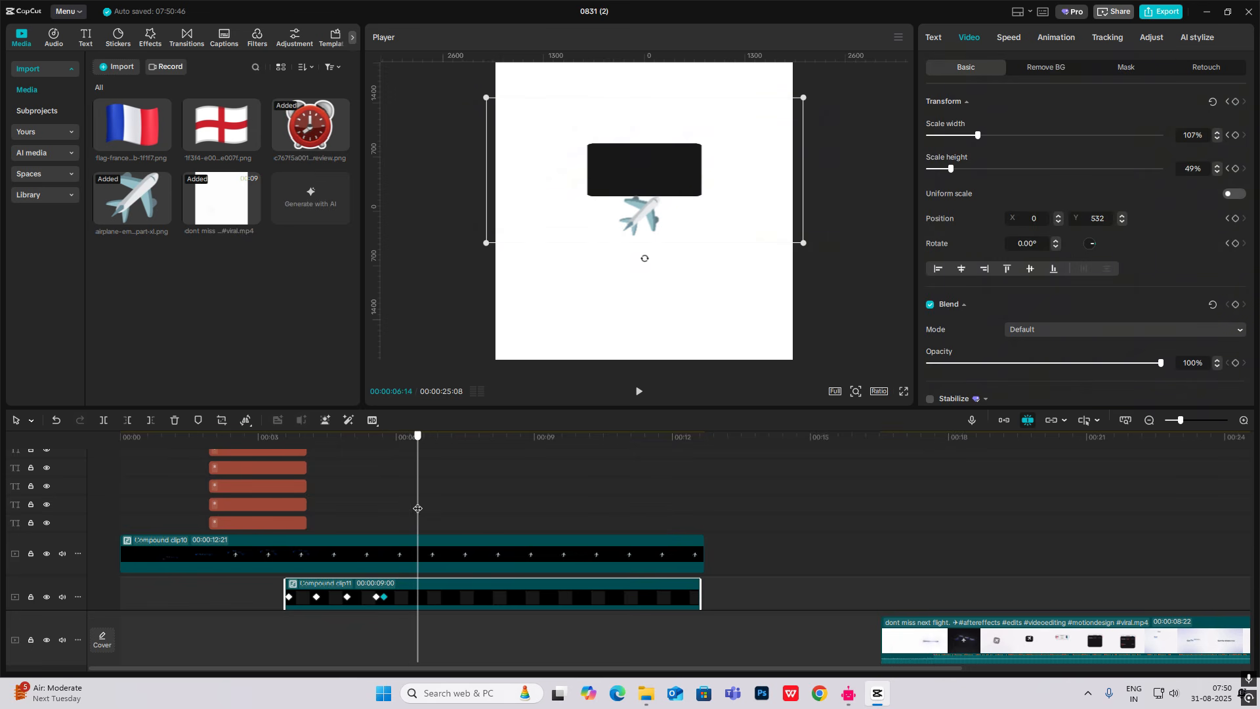
pyautogui.moveTo(667, 177); pyautogui.dragTo(675, 222)
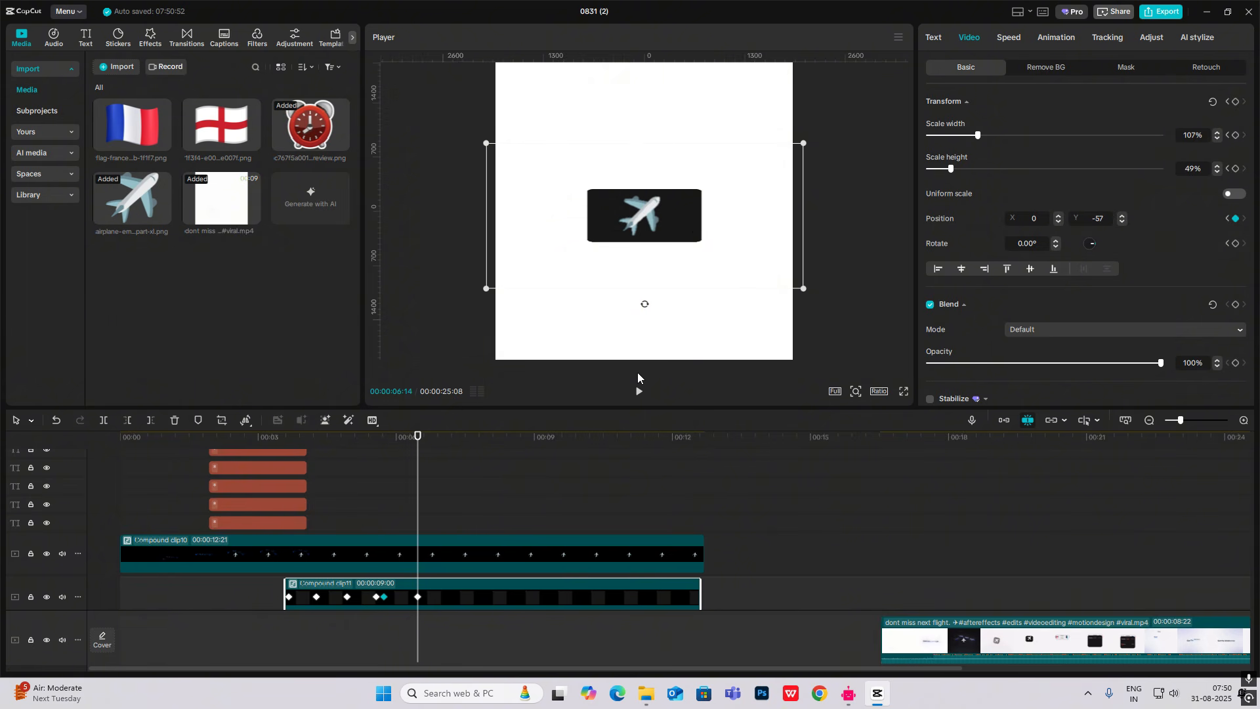
# - Apply the Rebound Out curve to the tile's downward Y movement and play back the result
pyautogui.scroll(-5, 396, 510)
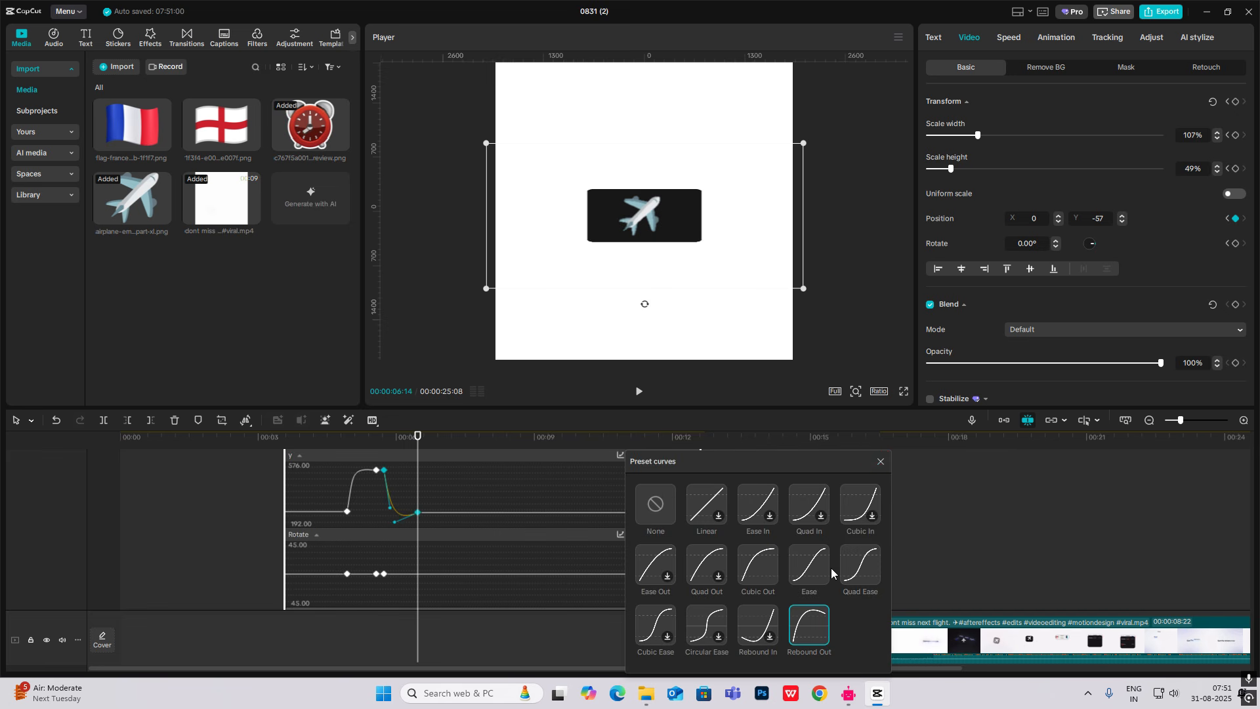
pyautogui.click(880, 460)
pyautogui.scroll(5, 400, 526)
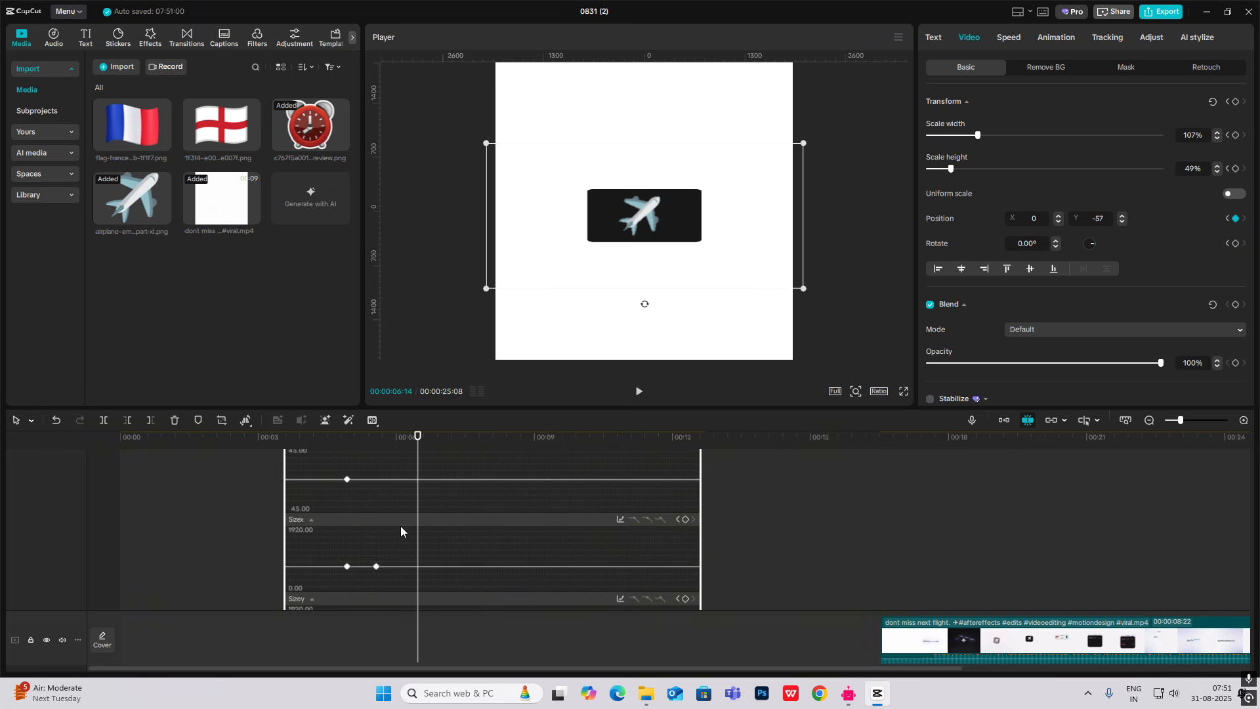
pyautogui.scroll(-3, 400, 525)
pyautogui.click(375, 475)
pyautogui.press('space')
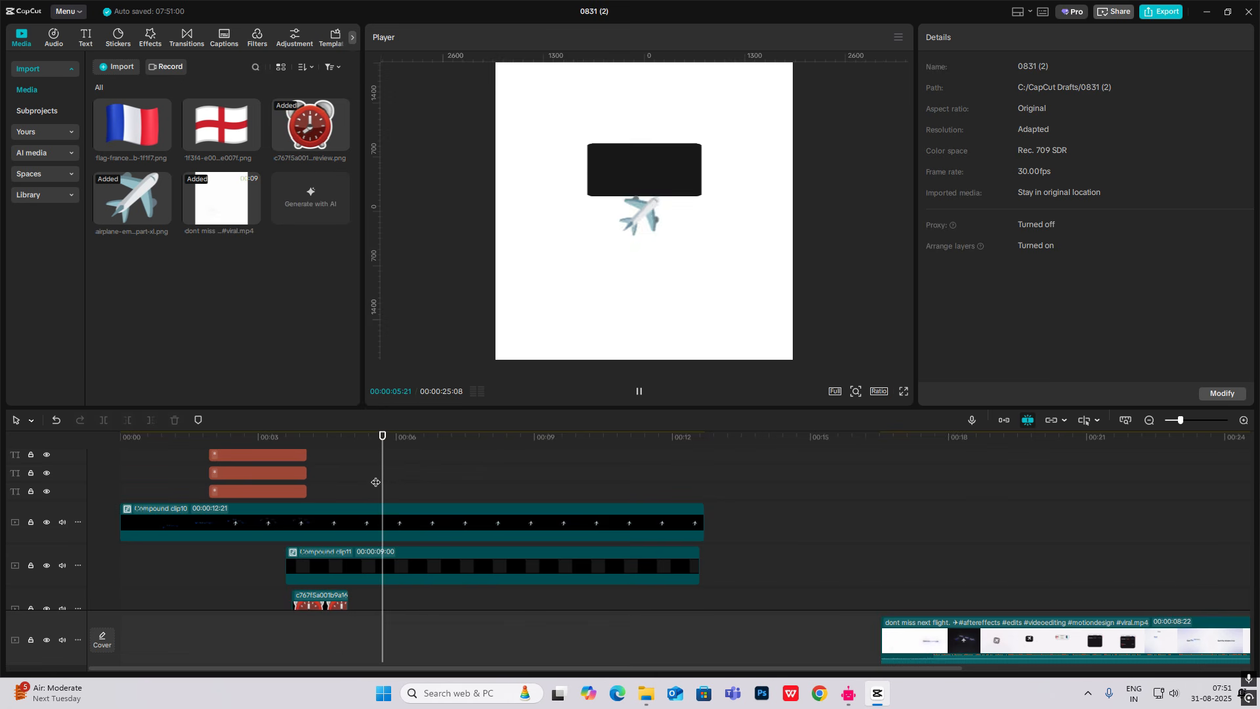
# - Place the playhead at 00:00:05:22 and open the dark tile's compound clip for editing
pyautogui.click(377, 476)
pyautogui.click(404, 576)
pyautogui.moveTo(376, 500); pyautogui.dragTo(384, 506)
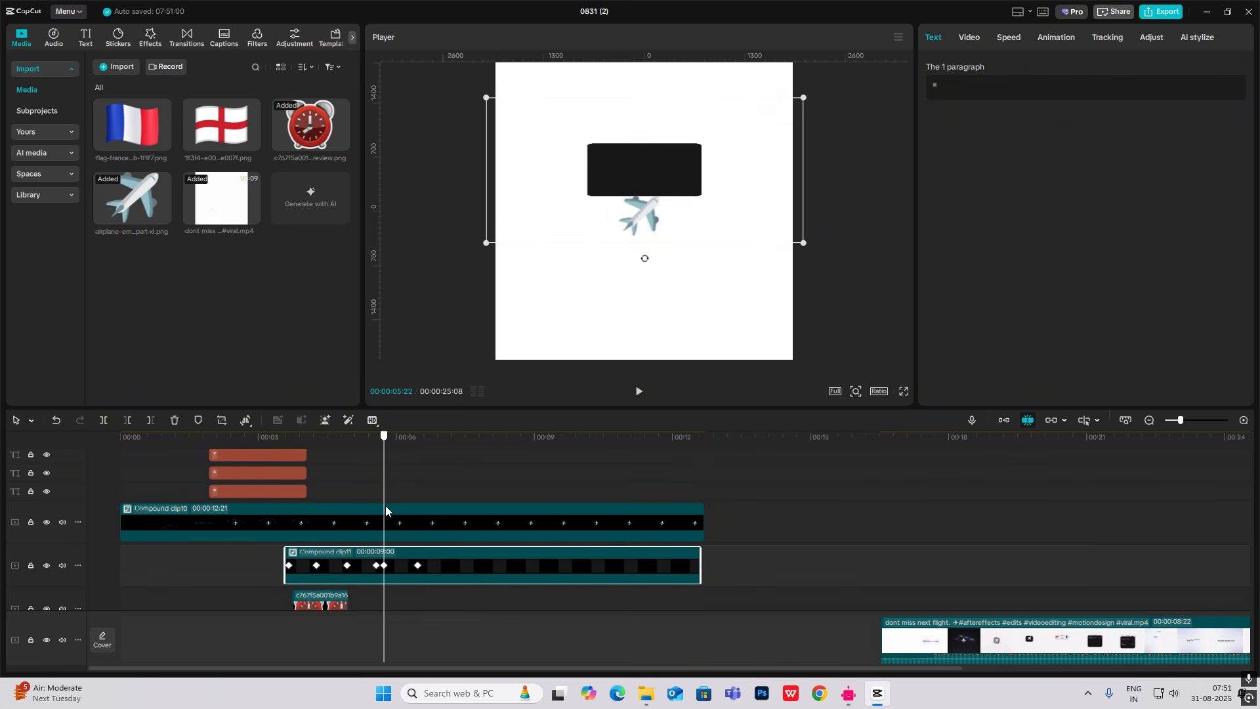
pyautogui.click(970, 38)
pyautogui.doubleClick(386, 558)
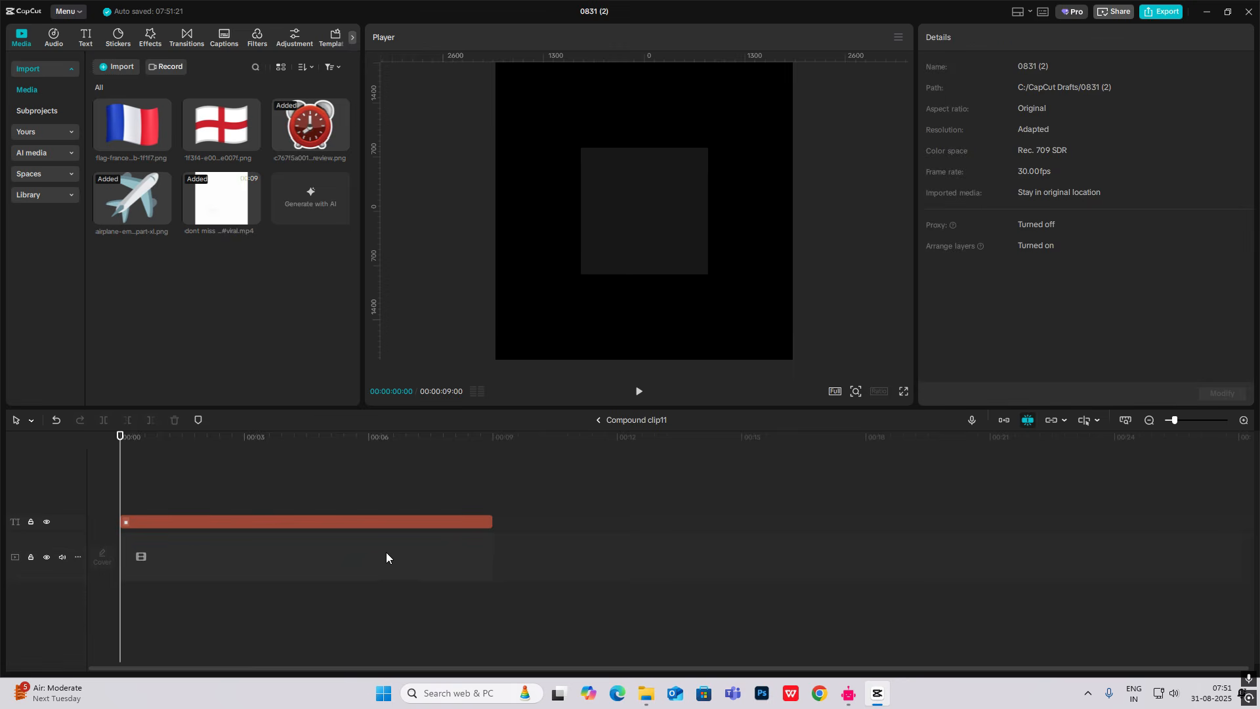
pyautogui.click(597, 420)
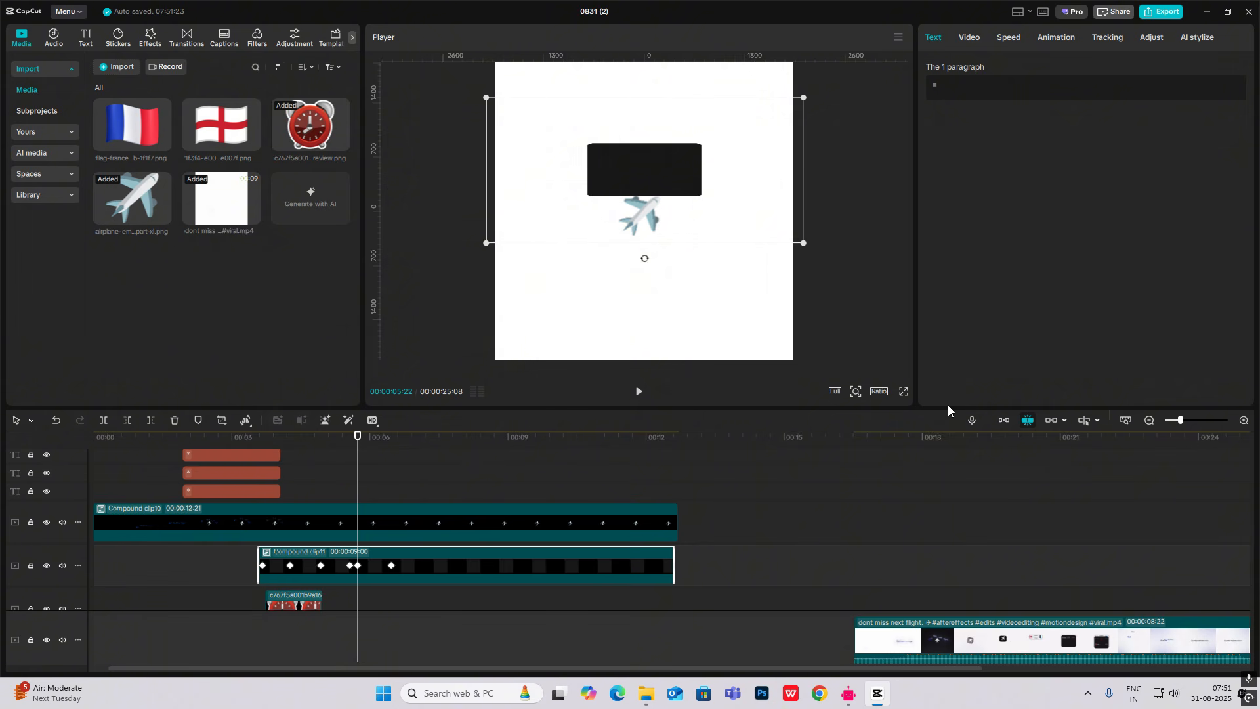
pyautogui.doubleClick(376, 557)
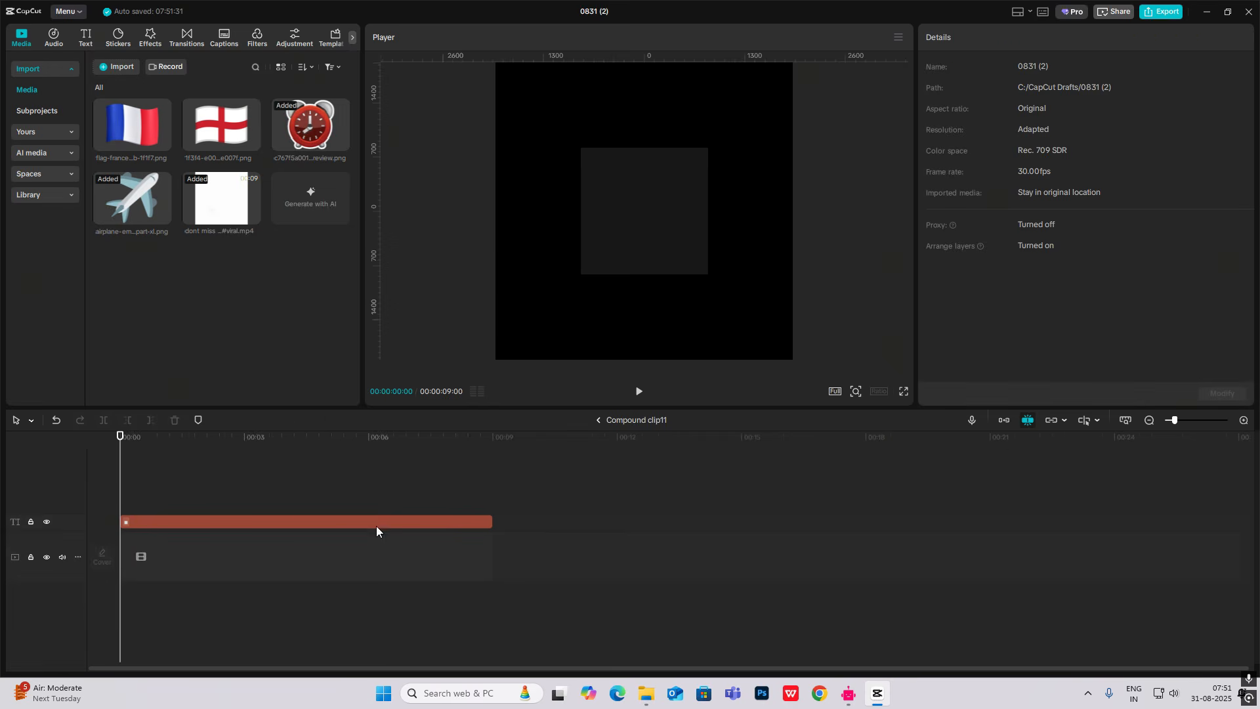
# - Try a color change on the square inside the compound clip, keyframing it at 00:00:05:22 and turning it white shortly after
pyautogui.click(294, 524)
pyautogui.moveTo(218, 497); pyautogui.dragTo(285, 516)
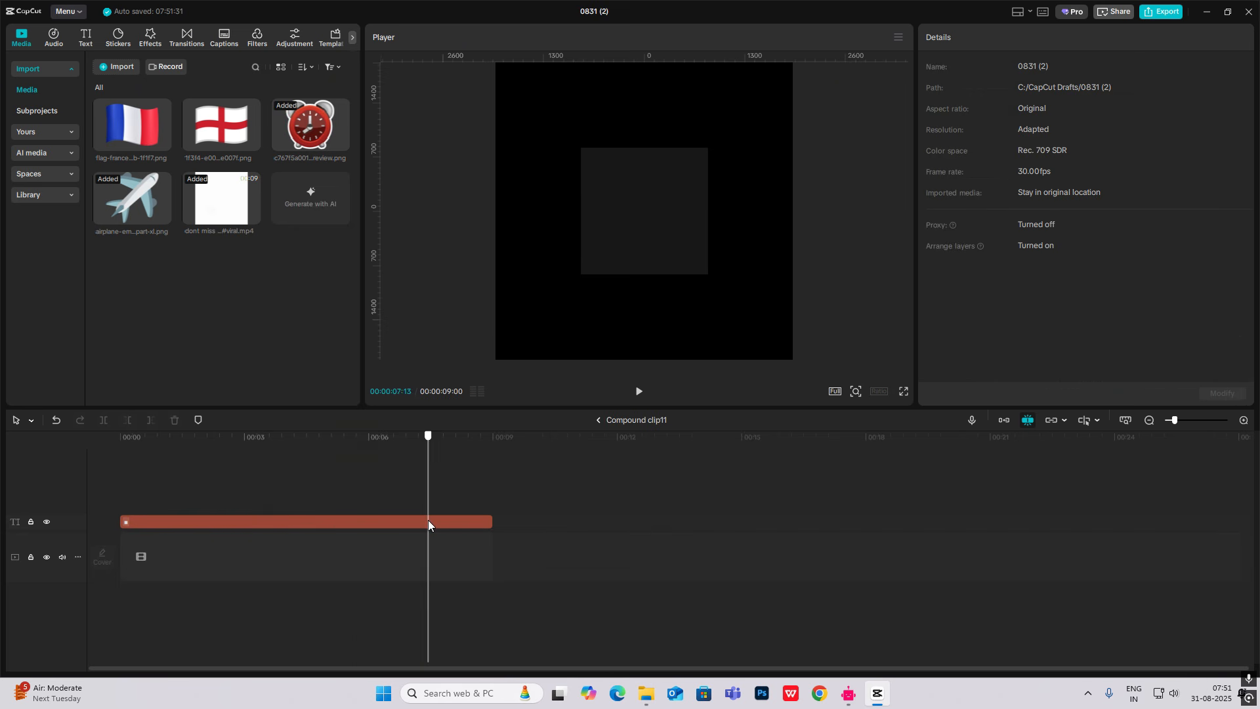
pyautogui.click(339, 522)
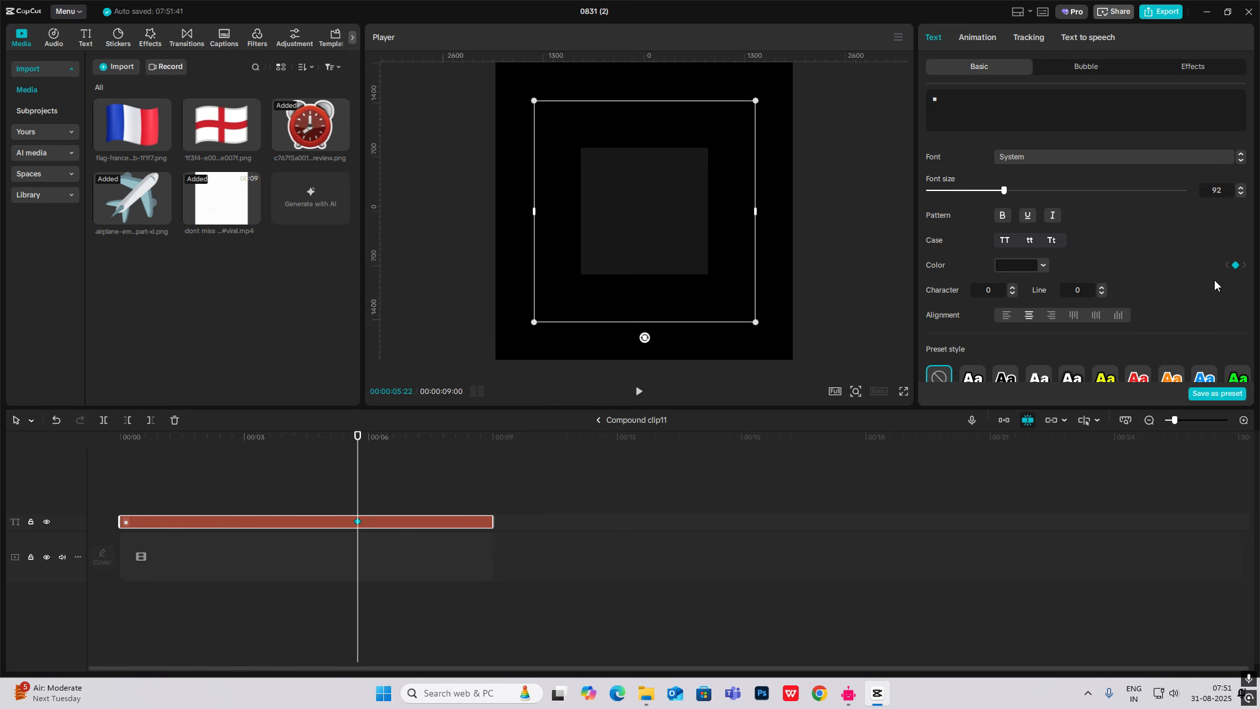
pyautogui.moveTo(358, 480); pyautogui.dragTo(379, 488)
pyautogui.click(1003, 265)
pyautogui.moveTo(984, 295); pyautogui.dragTo(965, 283)
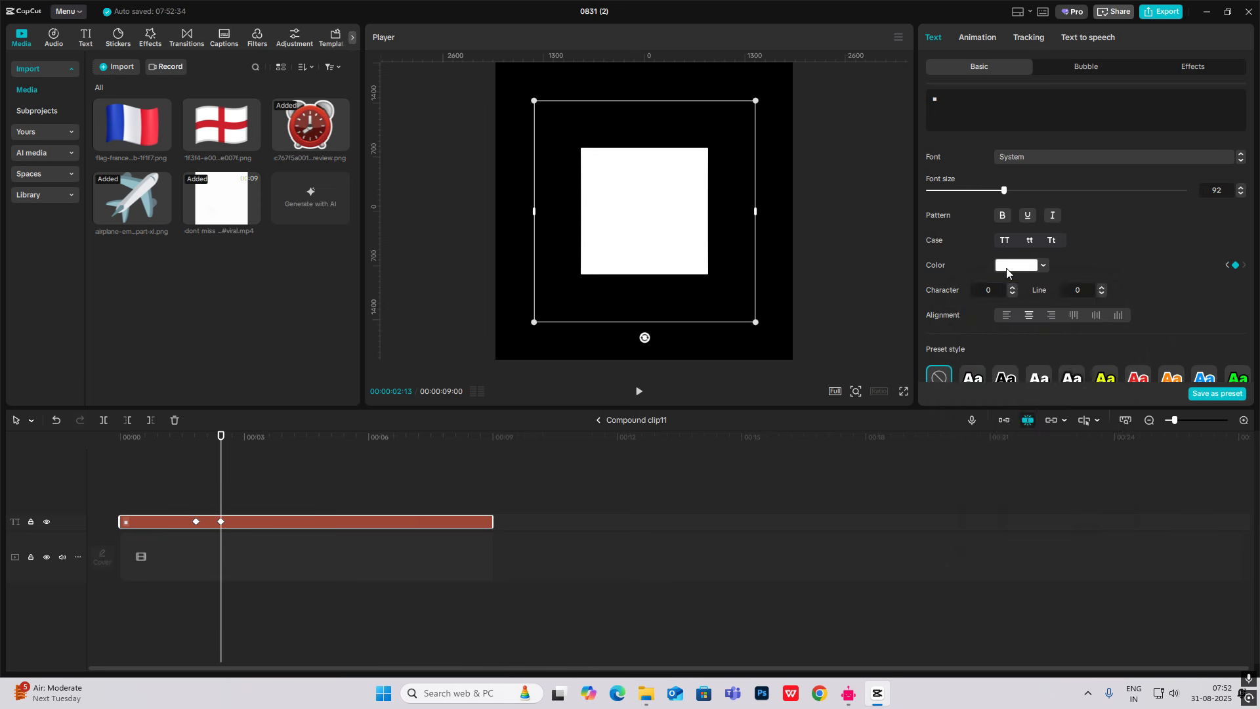
# - Set the square's color to D9D9D9 at the 00:00:02:13 keyframe and return to the main timeline
pyautogui.click(1017, 265)
pyautogui.moveTo(971, 292); pyautogui.dragTo(959, 294)
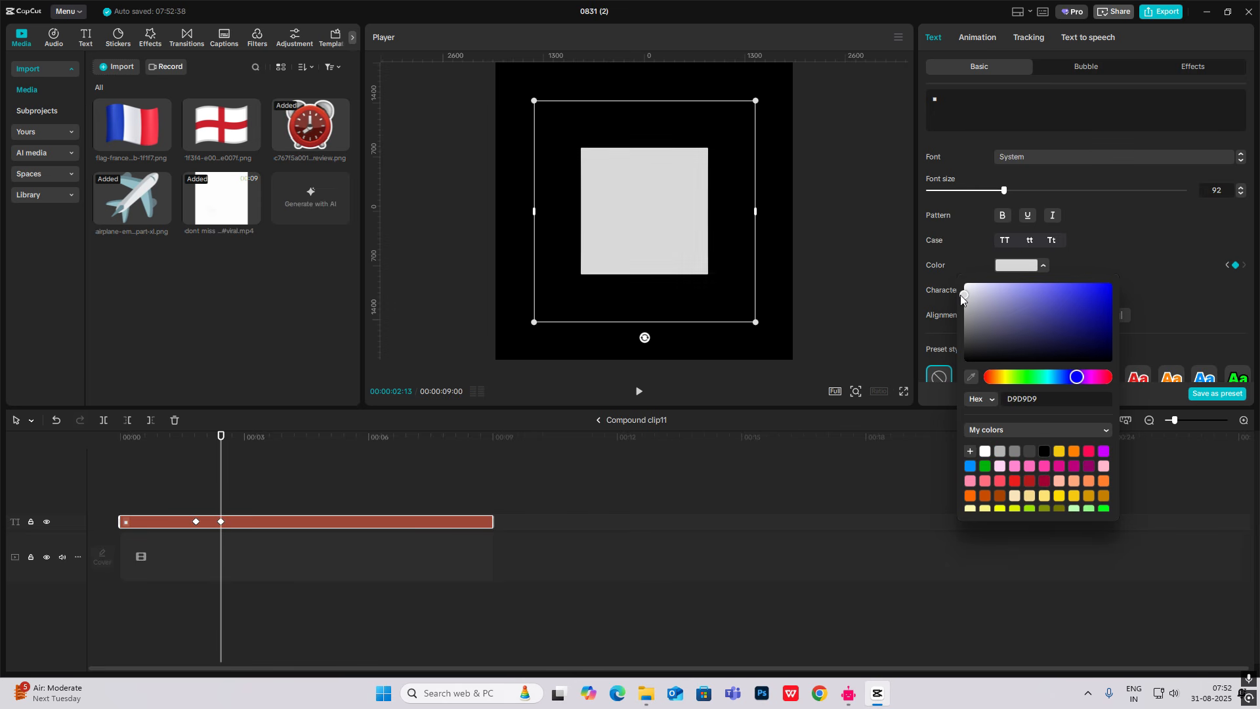
pyautogui.click(594, 421)
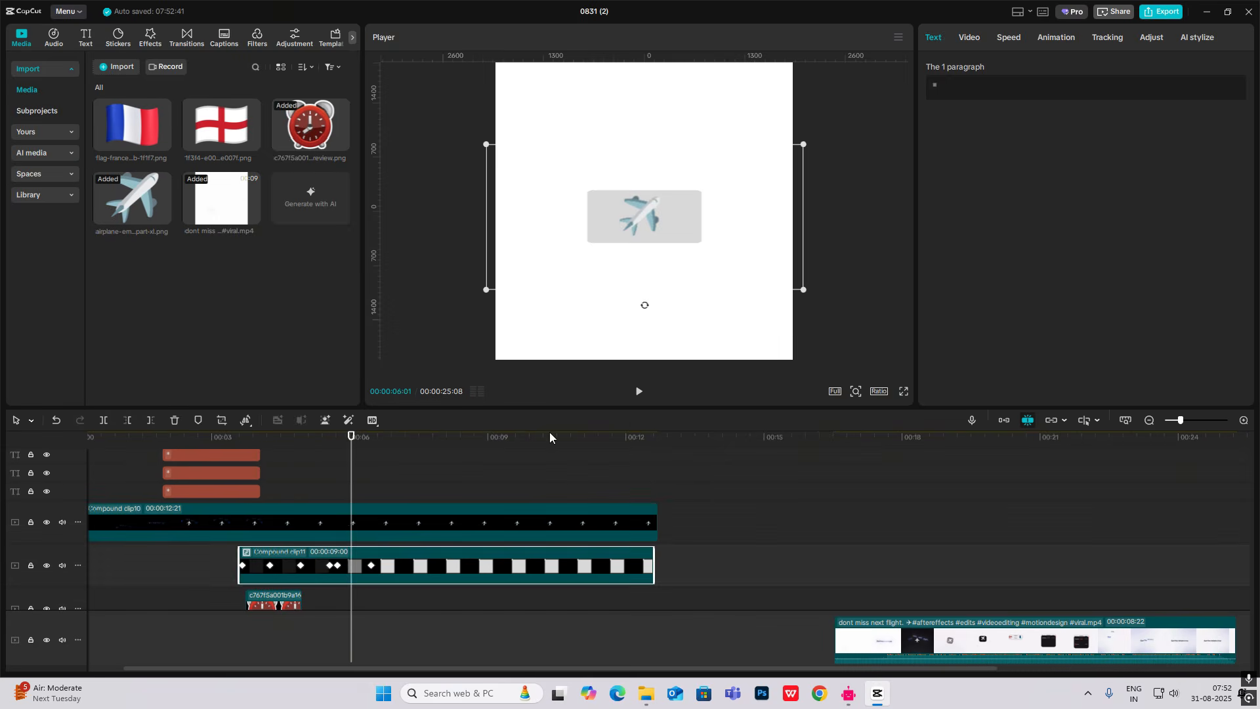
# - Add a transform keyframe to the plane clip at 00:00:04:28 and raise the plane to Y position 648 at 00:00:05:22
pyautogui.moveTo(324, 479); pyautogui.dragTo(373, 535)
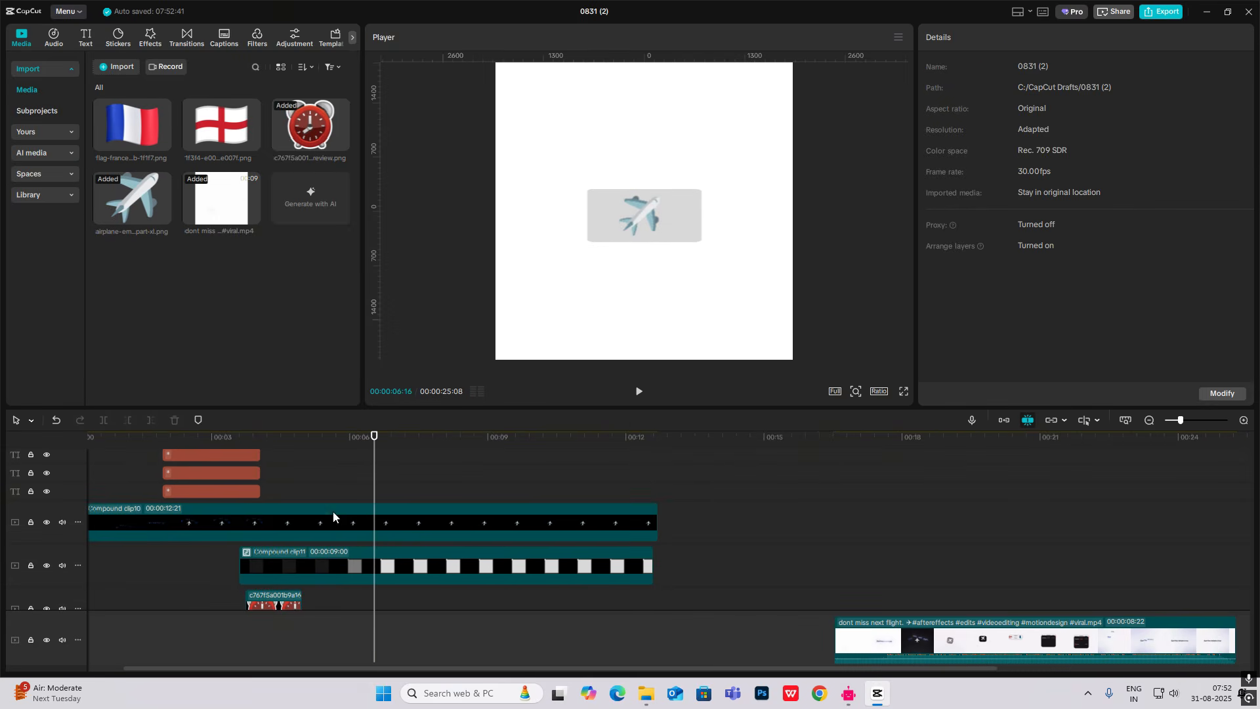
pyautogui.click(305, 487)
pyautogui.moveTo(306, 487); pyautogui.dragTo(318, 518)
pyautogui.click(313, 525)
pyautogui.click(298, 551)
pyautogui.click(317, 518)
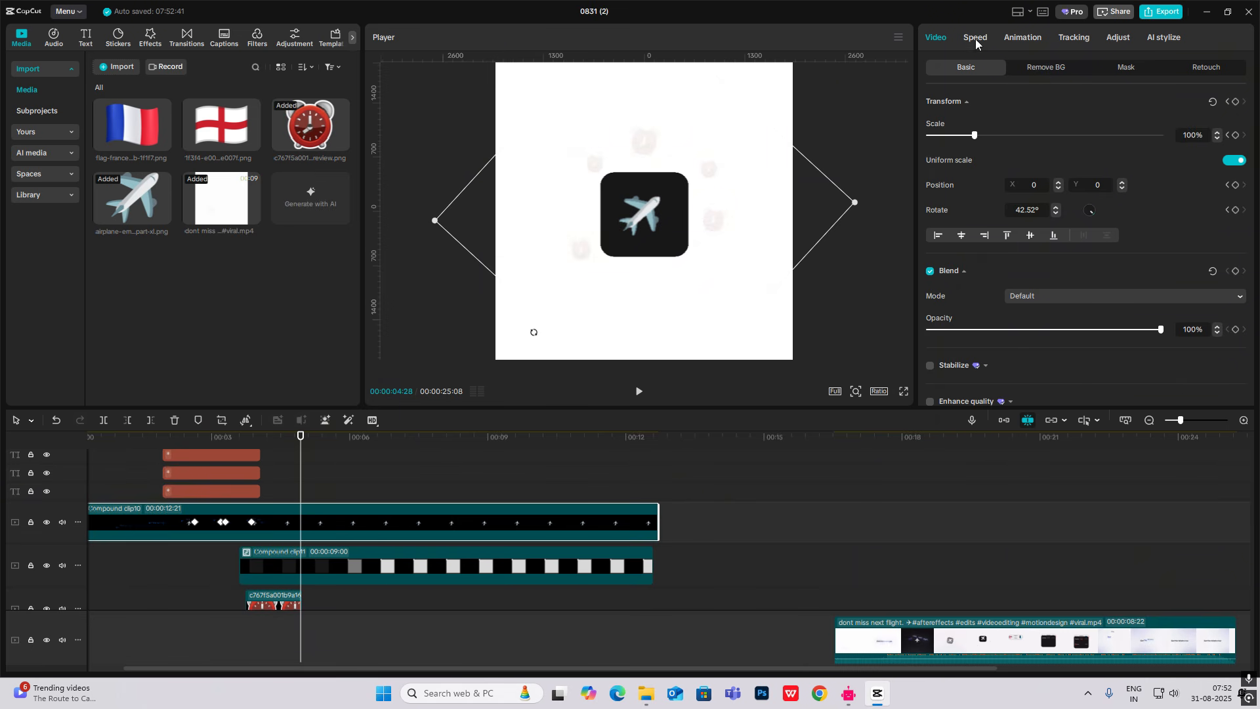
pyautogui.click(1235, 102)
pyautogui.moveTo(301, 497); pyautogui.dragTo(337, 496)
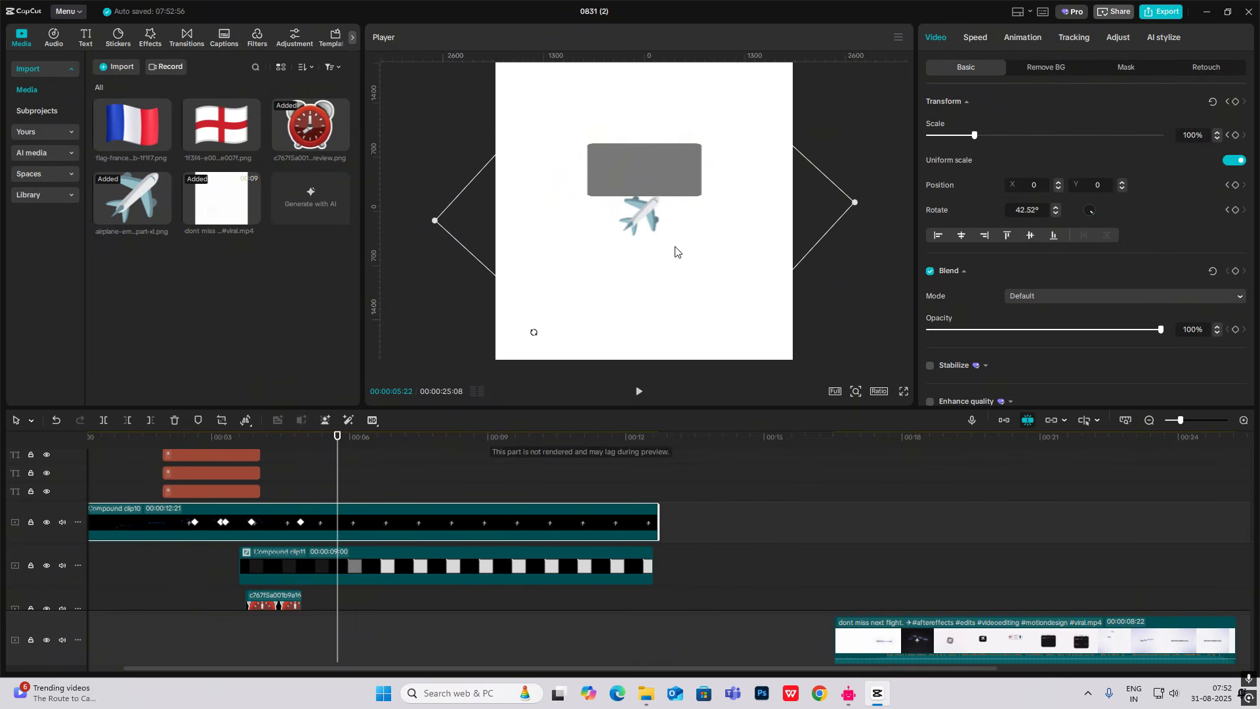
pyautogui.moveTo(643, 203); pyautogui.dragTo(647, 152)
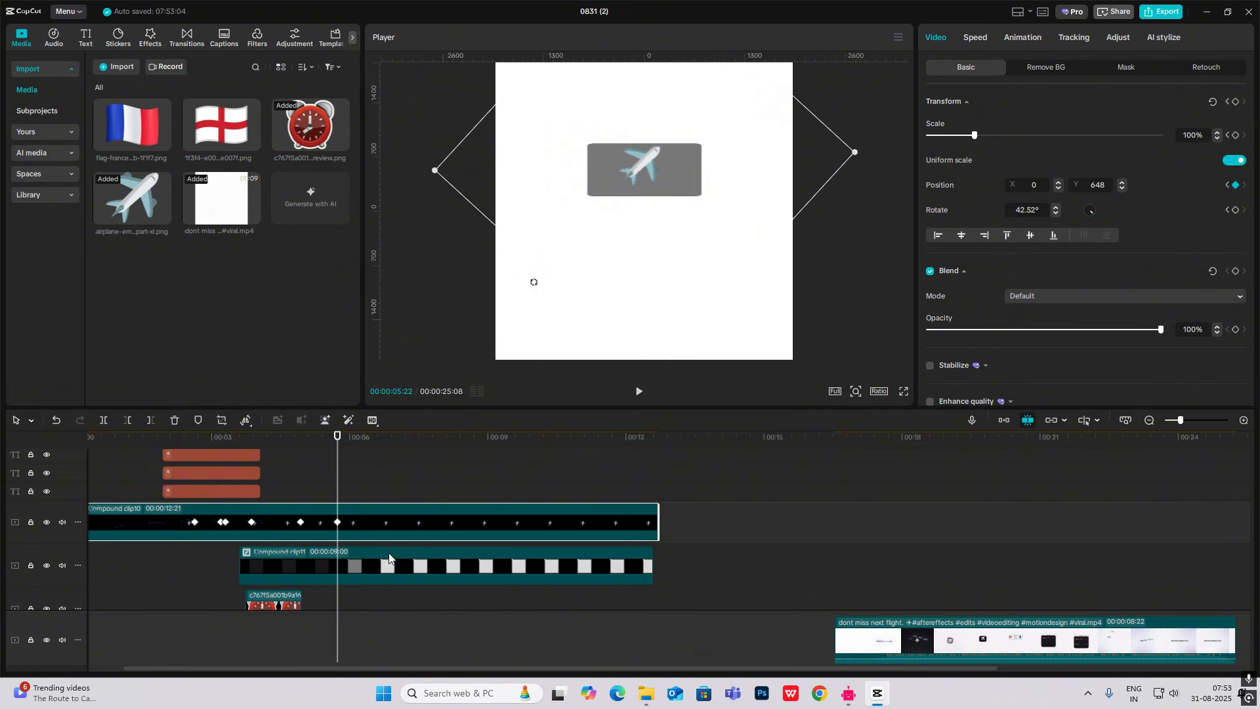
# - Apply the Cubic Out curve to the plane's upward Y movement
pyautogui.hotkey('alt', 'k')
pyautogui.scroll(2, 318, 523)
pyautogui.click(321, 536)
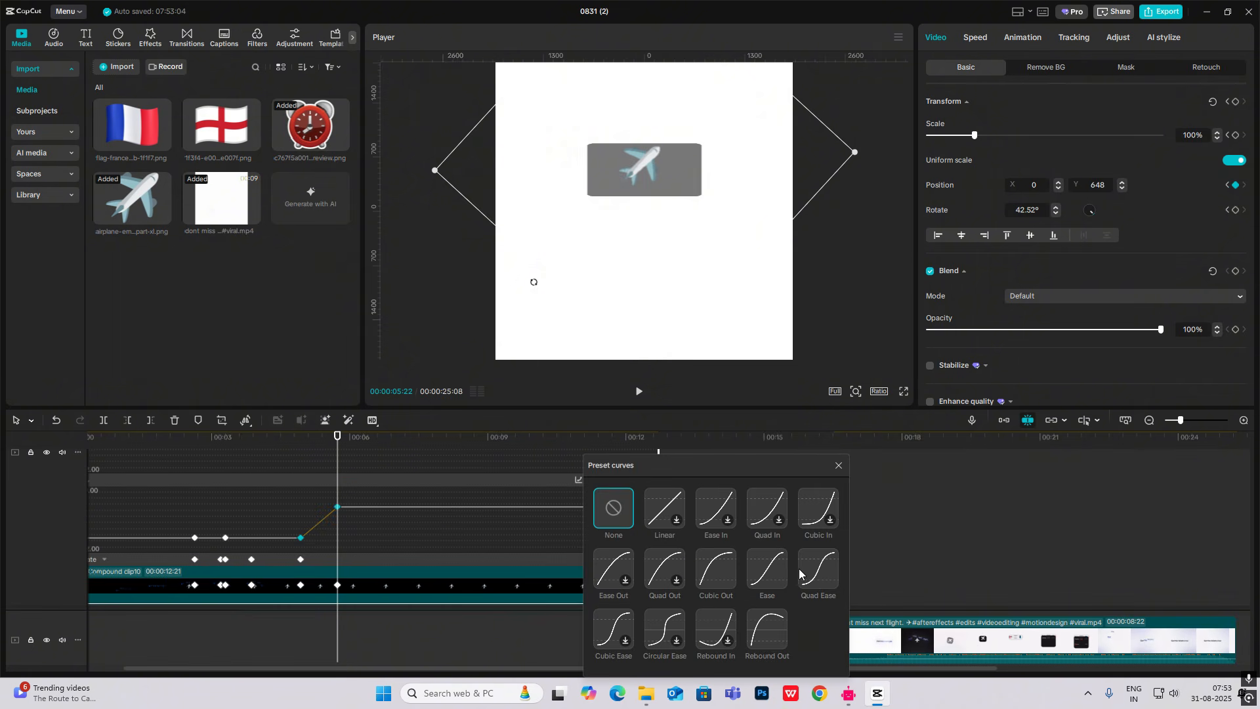
pyautogui.click(731, 568)
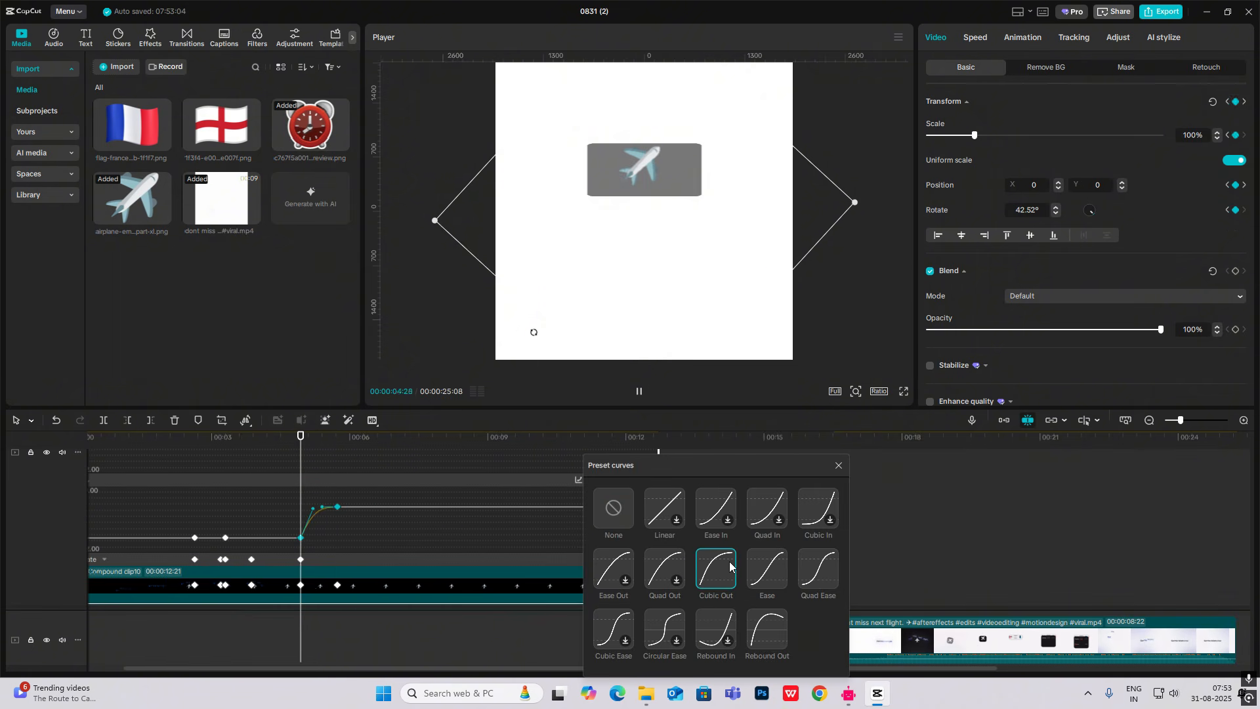
pyautogui.click(837, 465)
# - Raise the plane's end position further so it sits above the tile, and play back the movement
pyautogui.moveTo(661, 169); pyautogui.dragTo(663, 122)
pyautogui.click(299, 527)
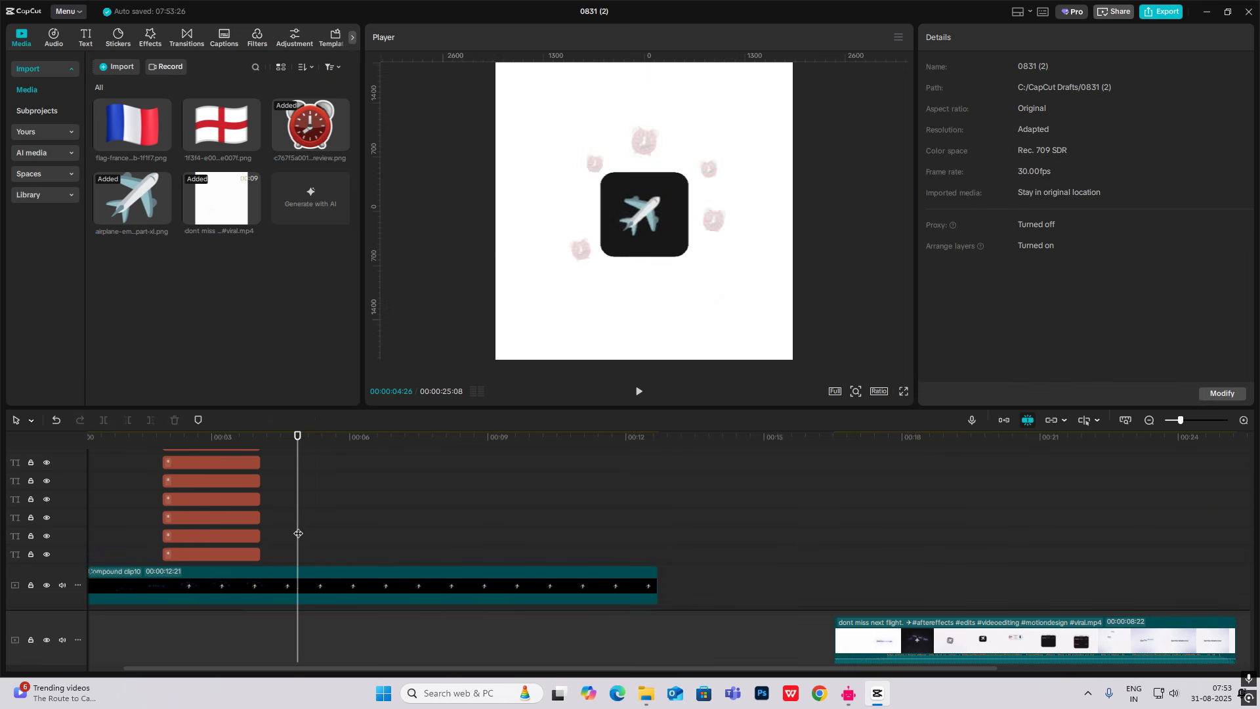
pyautogui.press('space')
pyautogui.press('space')
# - Apply the Rebound Out curve to the plane clip's Y movement starting at 00:00:04:28
pyautogui.click(320, 542)
pyautogui.click(324, 568)
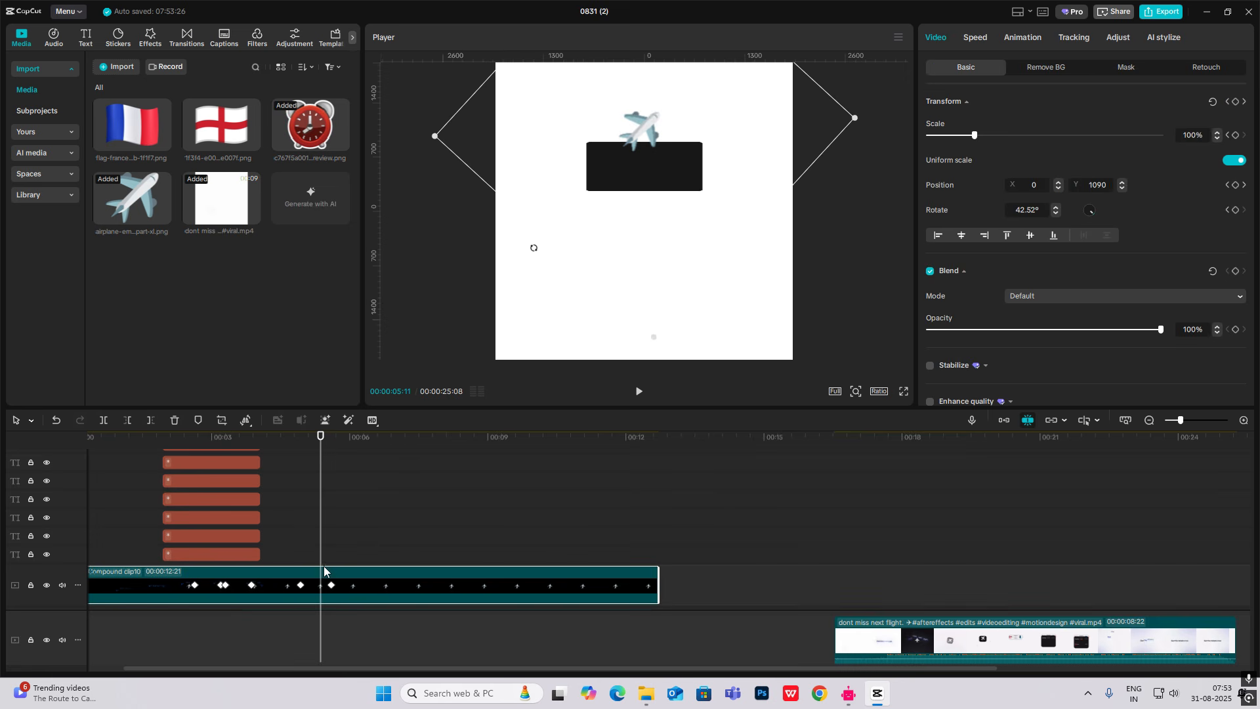
pyautogui.moveTo(319, 561); pyautogui.dragTo(301, 561)
pyautogui.hotkey('alt', 'k')
pyautogui.scroll(2, 331, 576)
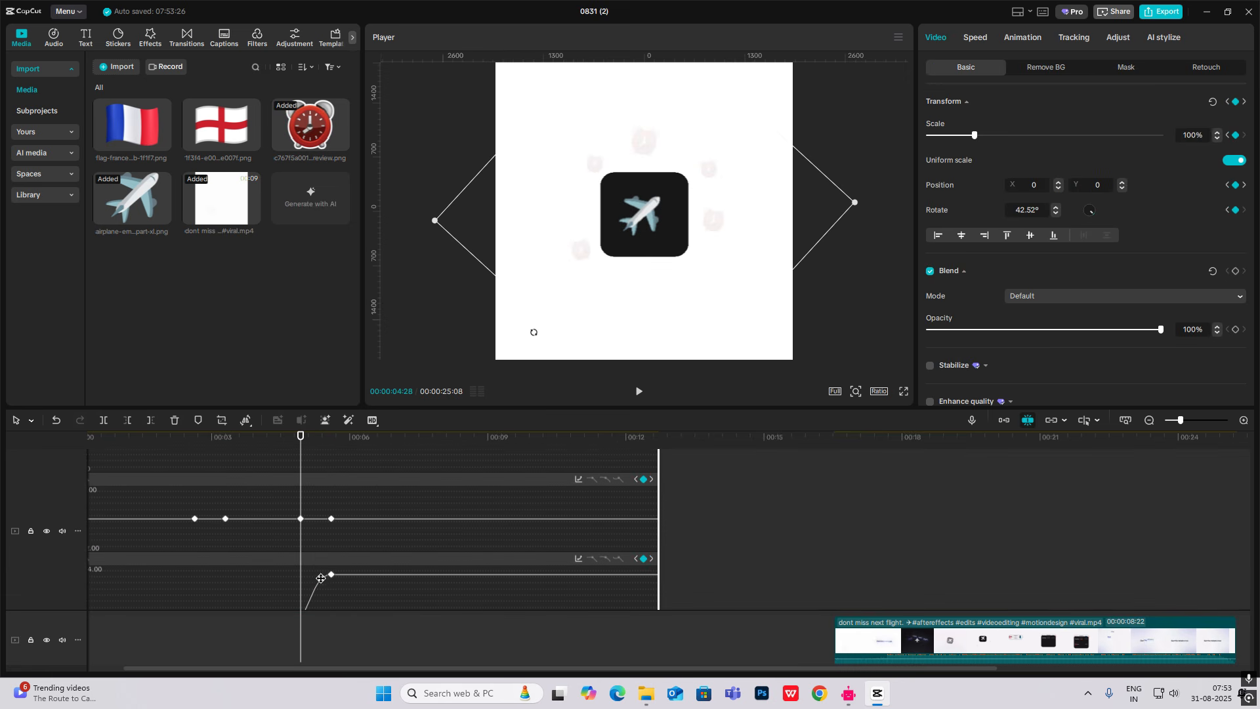
pyautogui.scroll(-3, 319, 588)
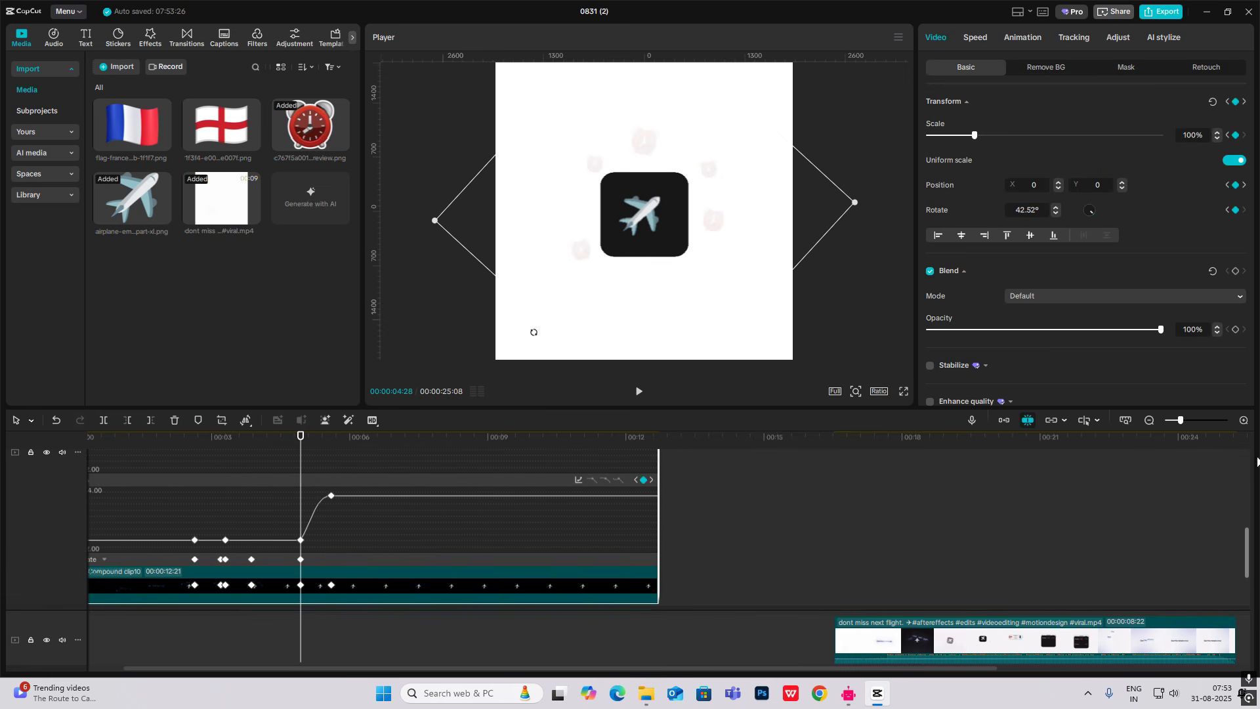
pyautogui.click(1147, 423)
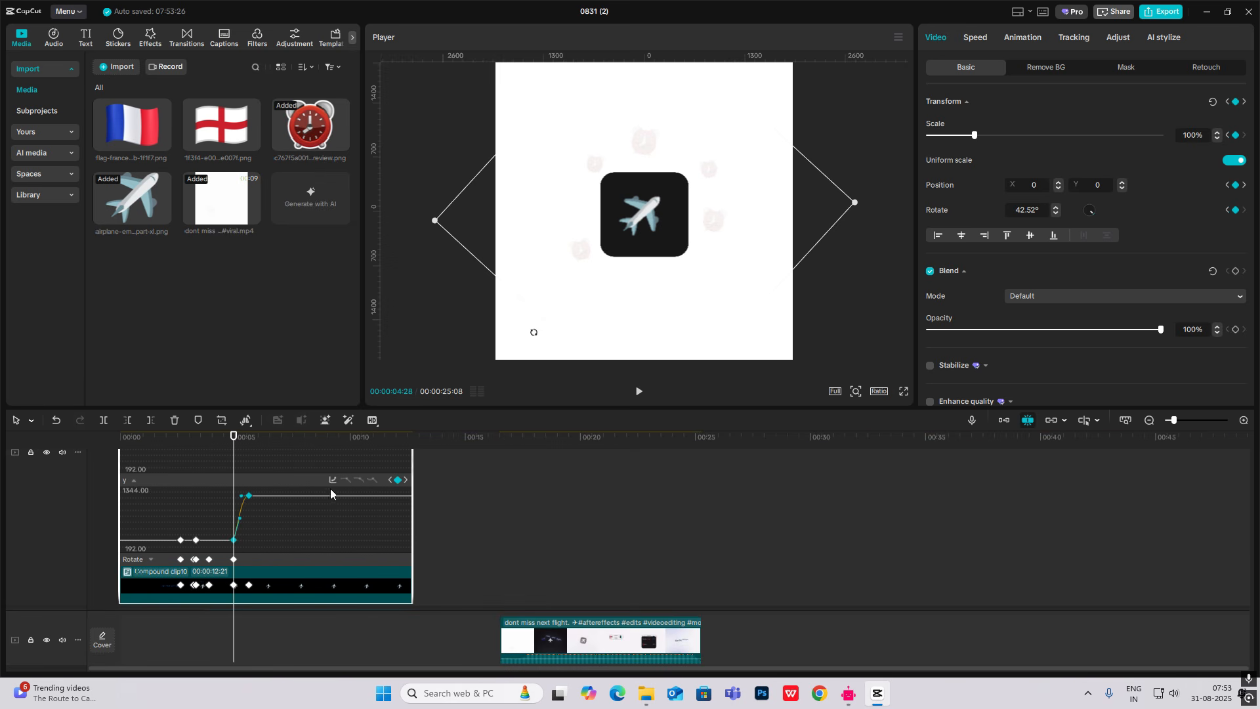
pyautogui.click(332, 479)
pyautogui.click(523, 631)
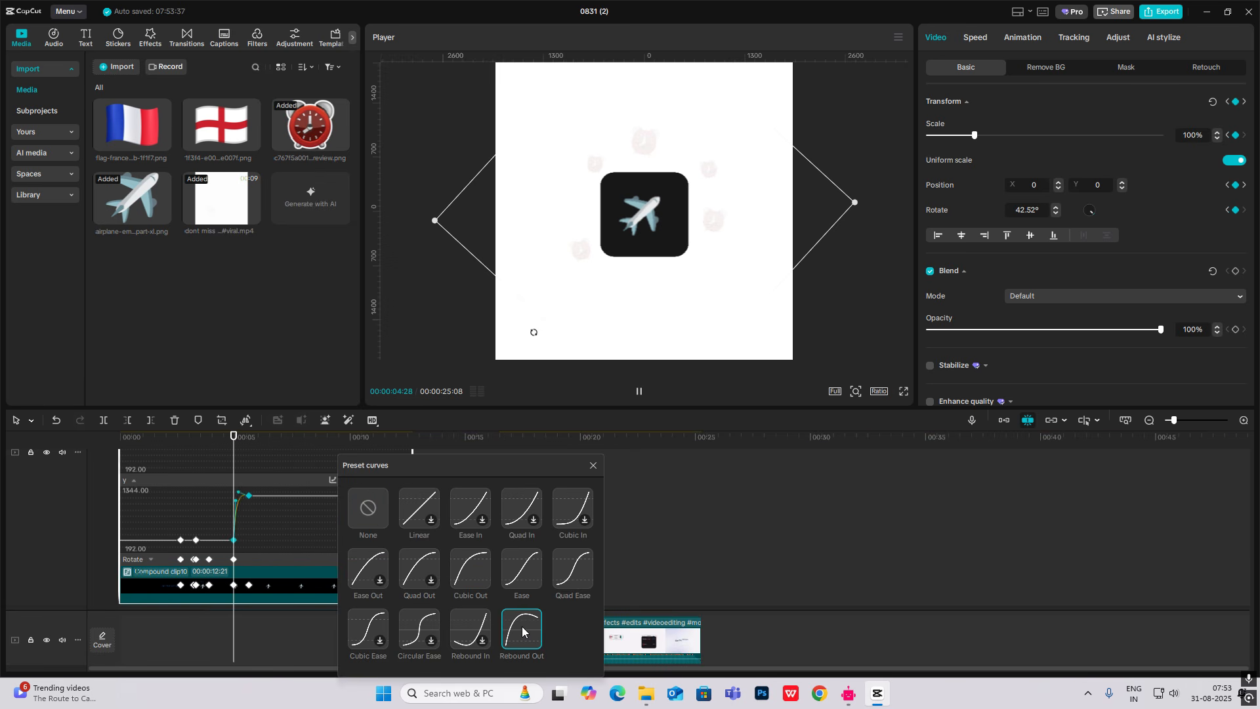
# - Split the plane clip at 00:00:04:28 and add a rectangle mask to its second part
pyautogui.click(233, 569)
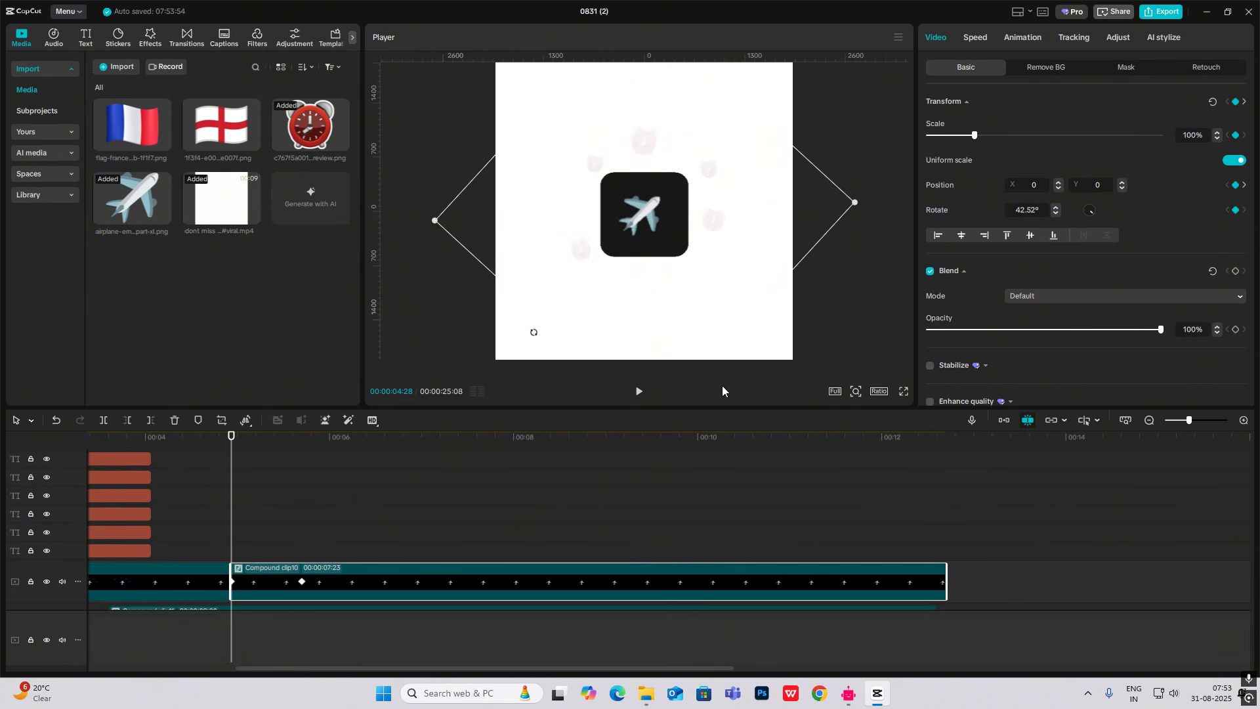
pyautogui.click(1138, 73)
pyautogui.click(977, 123)
pyautogui.click(1098, 160)
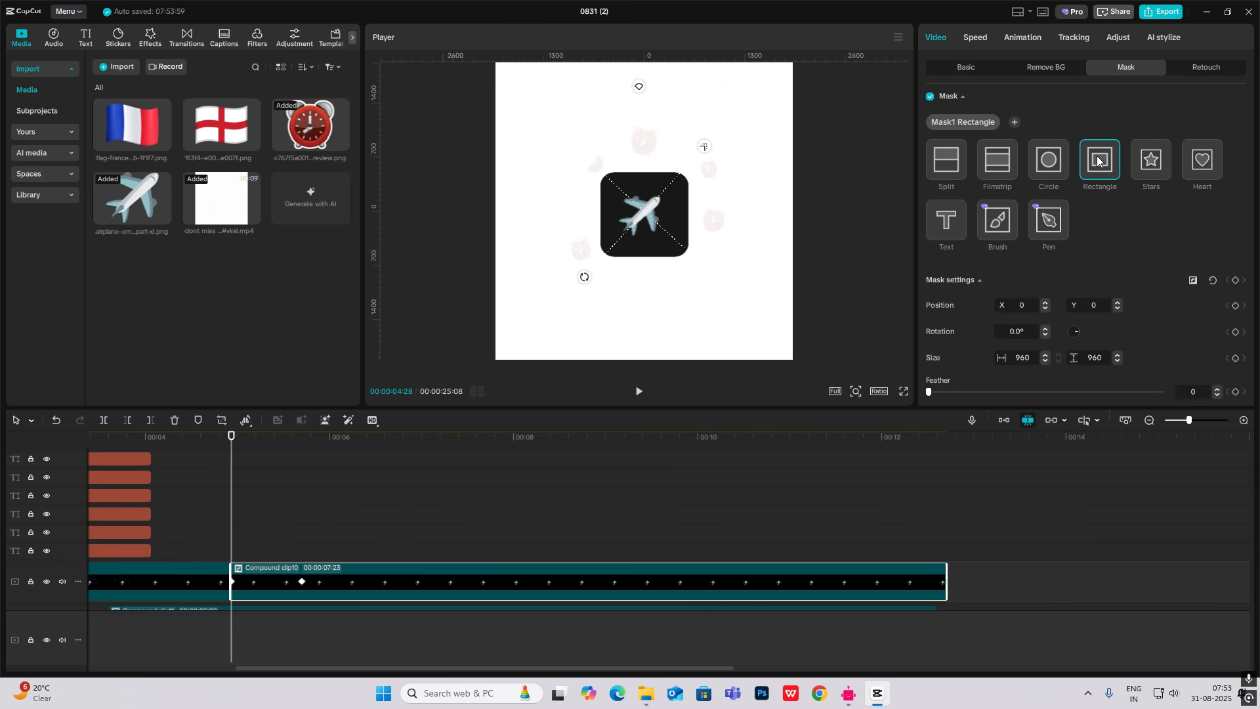
# - Split the full-frame white text clip at 00:00:04:29 and lower the second part's opacity to 40%
pyautogui.doubleClick(333, 568)
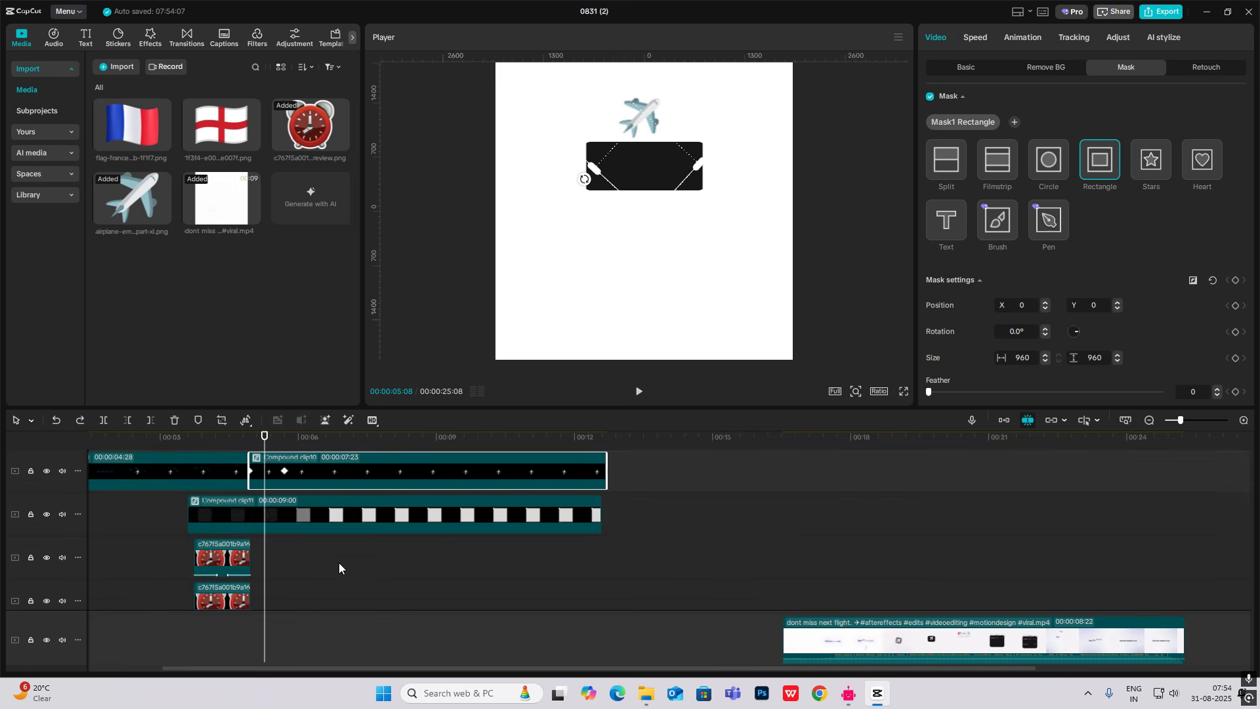
pyautogui.click(376, 539)
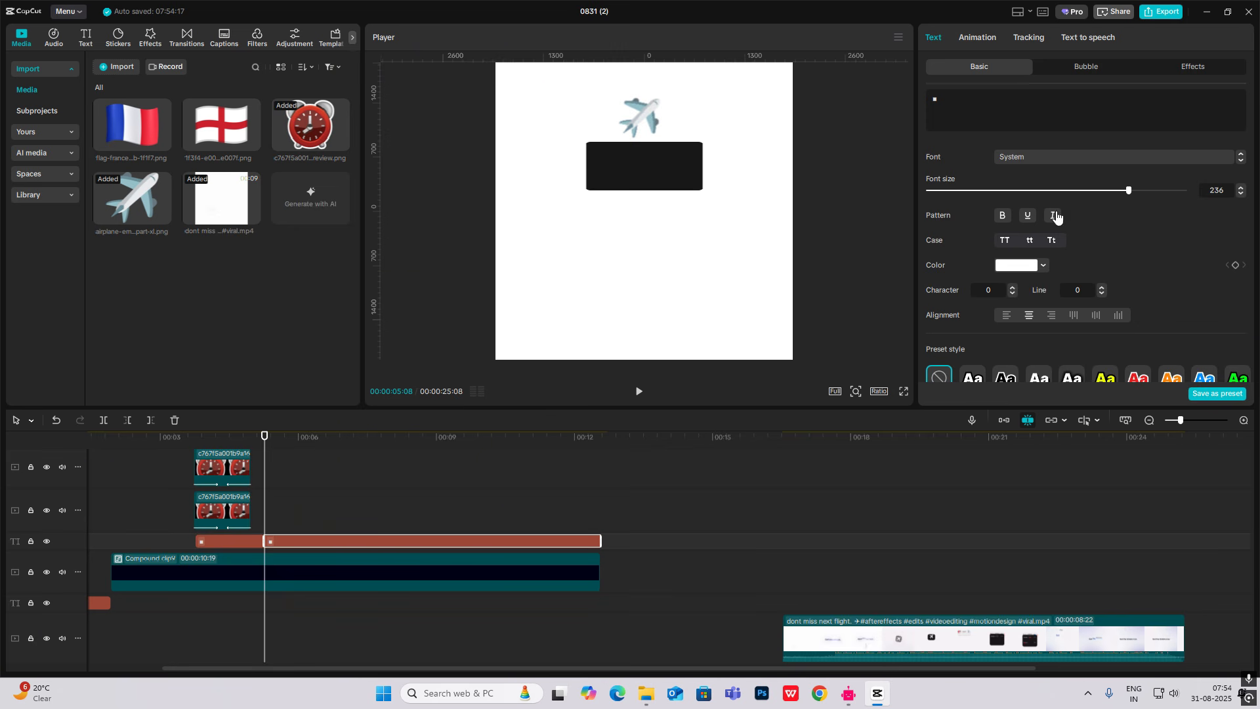
pyautogui.hotkey('ctrl', 'z')
pyautogui.hotkey('ctrl', 'b')
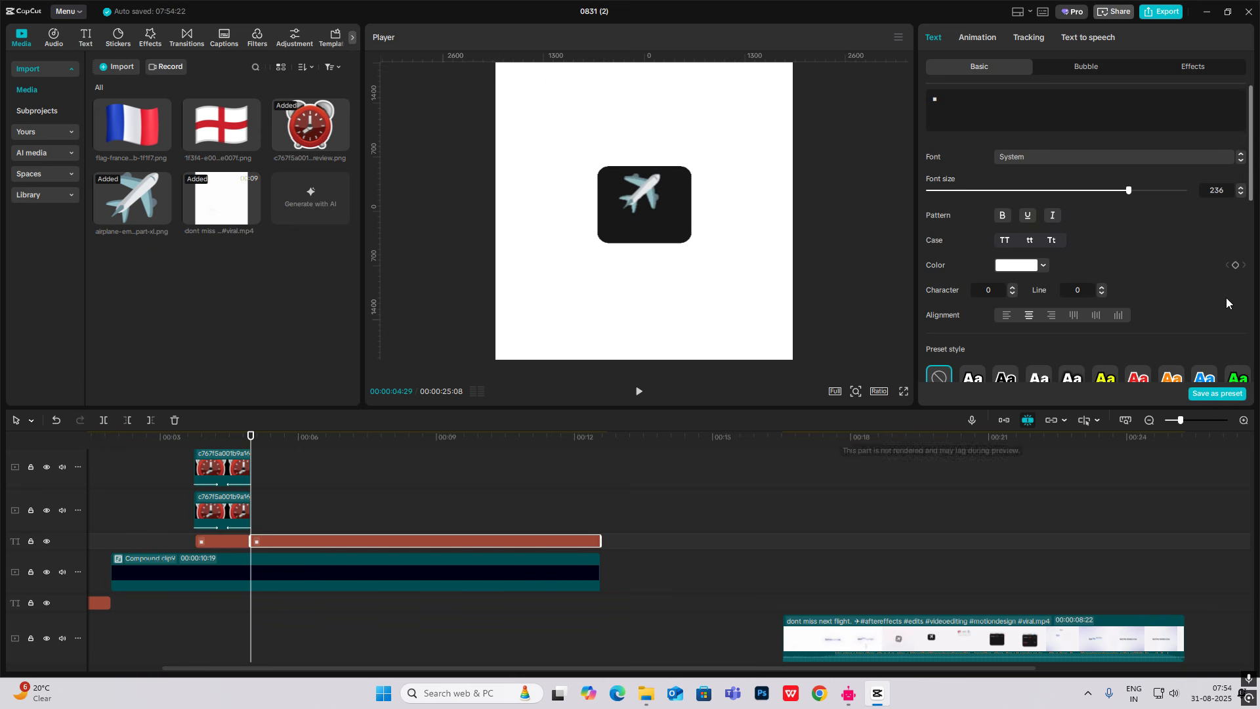
pyautogui.scroll(-4, 1076, 254)
pyautogui.scroll(3, 1054, 307)
pyautogui.scroll(-5, 1042, 300)
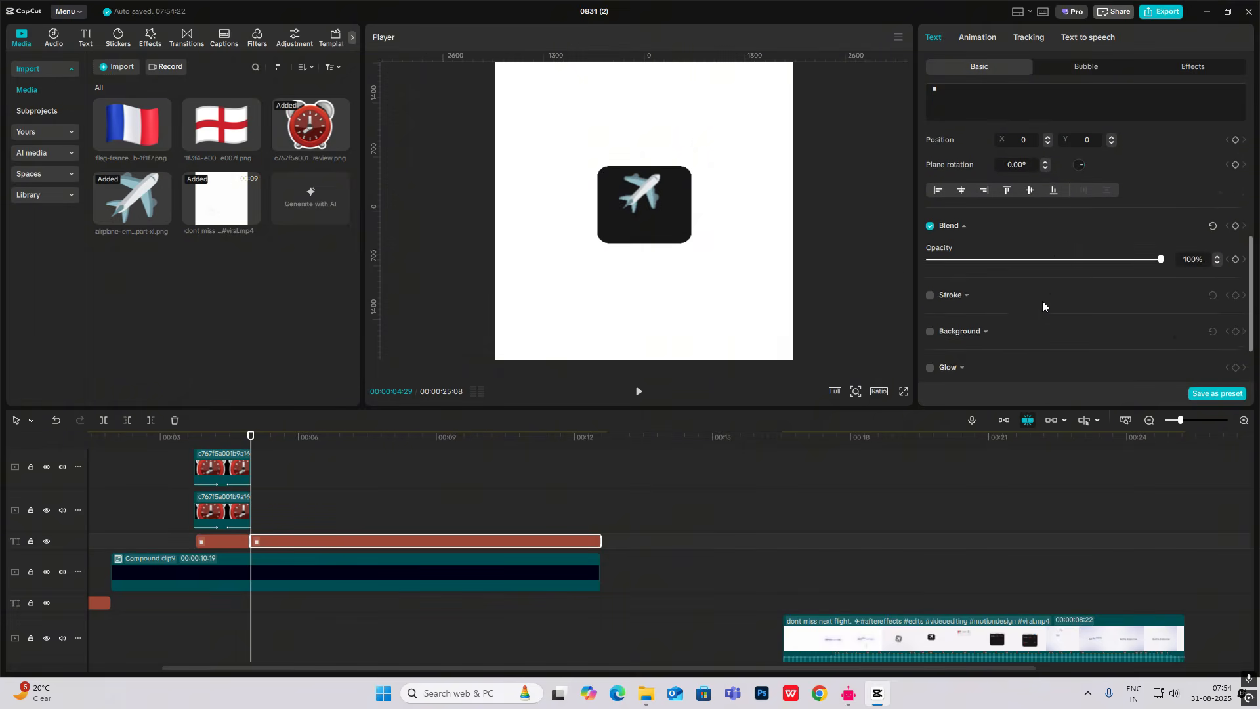
pyautogui.moveTo(1080, 322); pyautogui.dragTo(1022, 321)
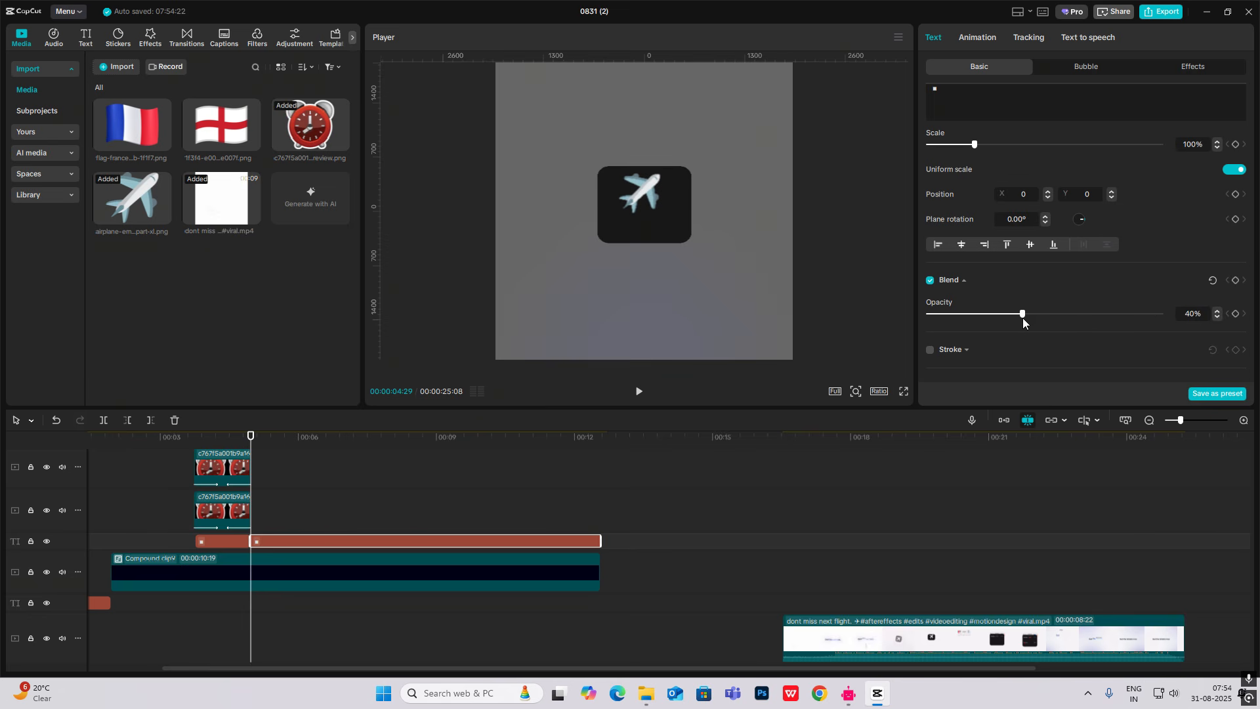
# - Rotate the second plane clip's rectangle mask to -42°, size it to 595 × 595, and move it down over the tile
pyautogui.scroll(4, 290, 494)
pyautogui.click(289, 505)
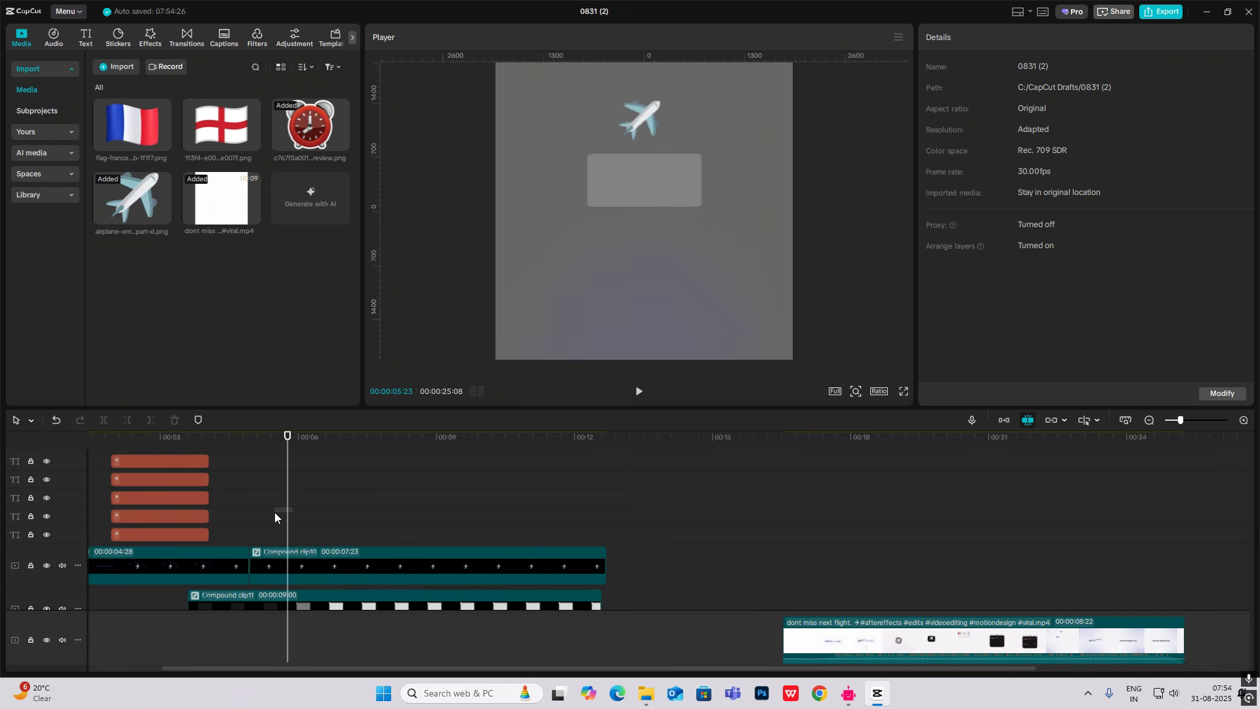
pyautogui.click(270, 525)
pyautogui.click(278, 557)
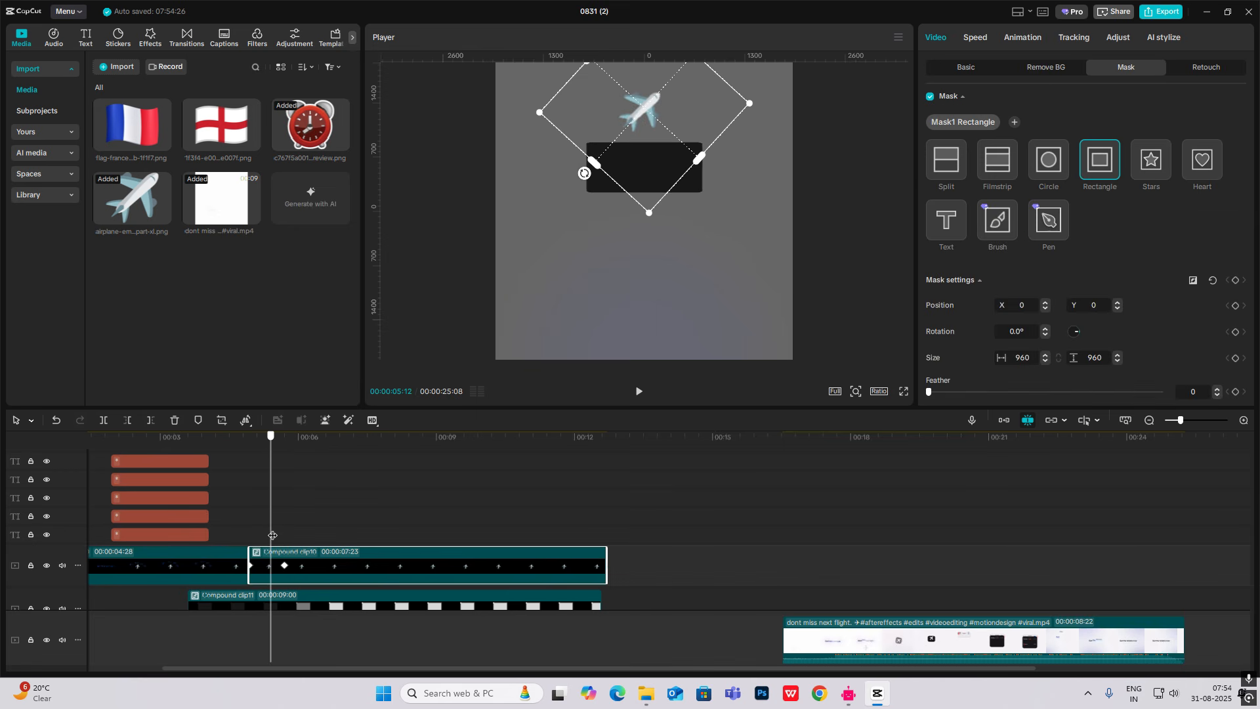
pyautogui.moveTo(272, 535)
pyautogui.mouseDown()
pyautogui.moveTo(286, 536)
pyautogui.moveTo(259, 533)
pyautogui.moveTo(271, 537)
pyautogui.mouseUp()
pyautogui.moveTo(584, 174); pyautogui.dragTo(643, 190)
pyautogui.moveTo(718, 182); pyautogui.dragTo(690, 154)
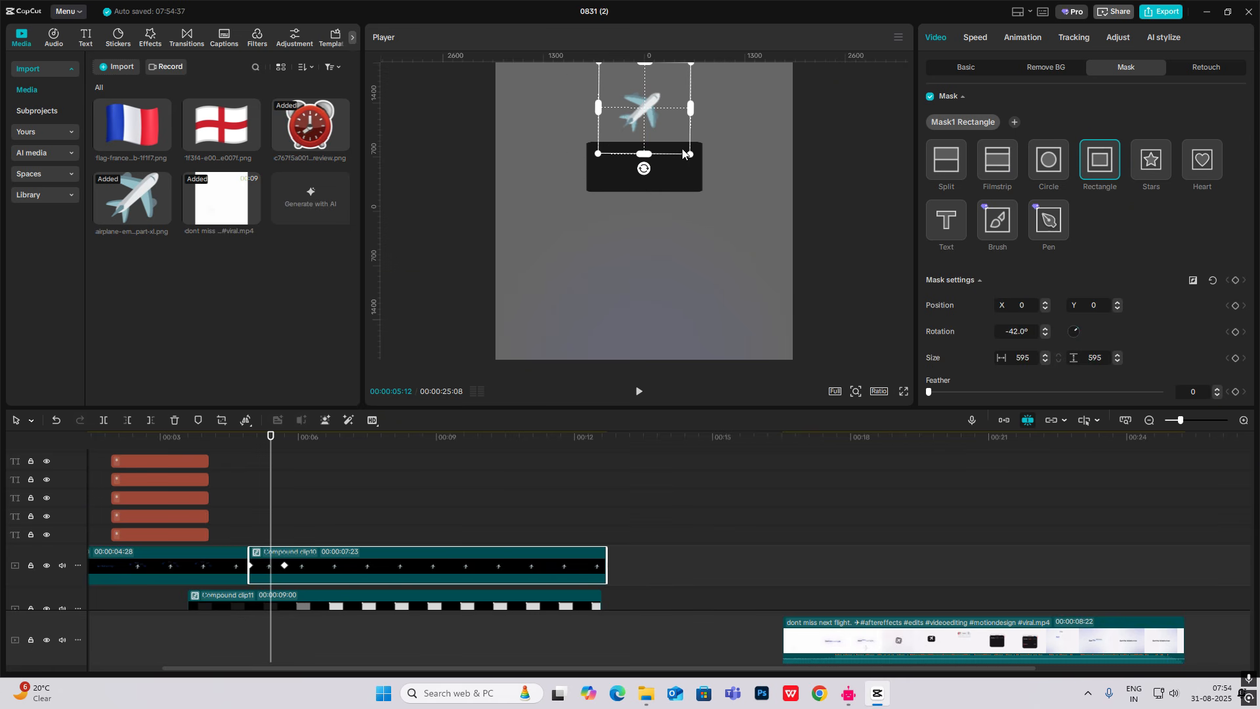
pyautogui.moveTo(666, 100); pyautogui.dragTo(666, 178)
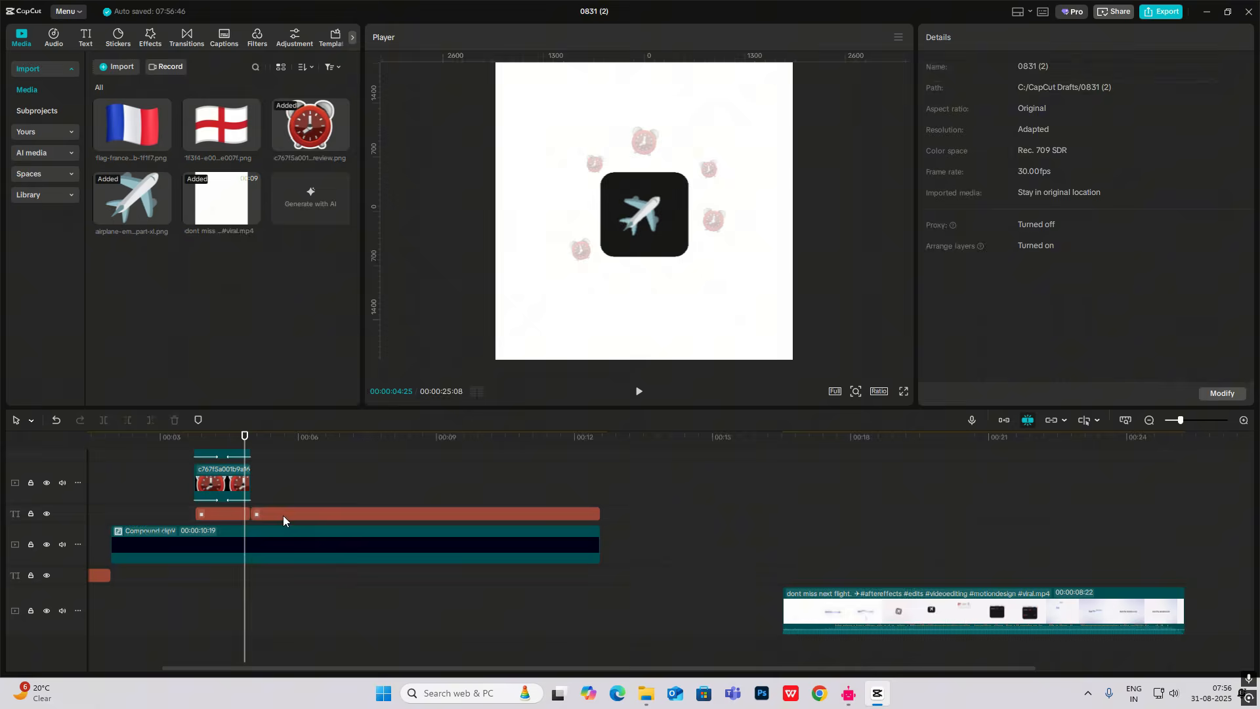
# - Restore the second white text clip's opacity to 100% and play back the plane and tile animation
pyautogui.click(283, 515)
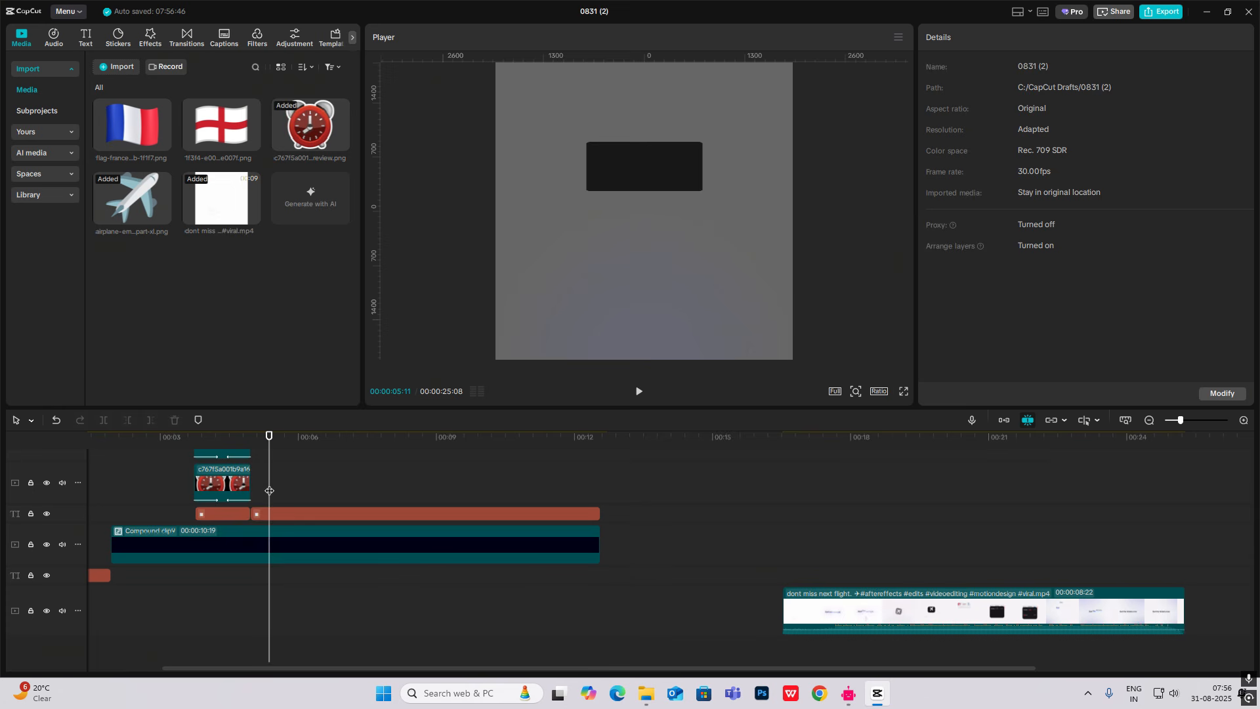
pyautogui.scroll(-10, 1042, 220)
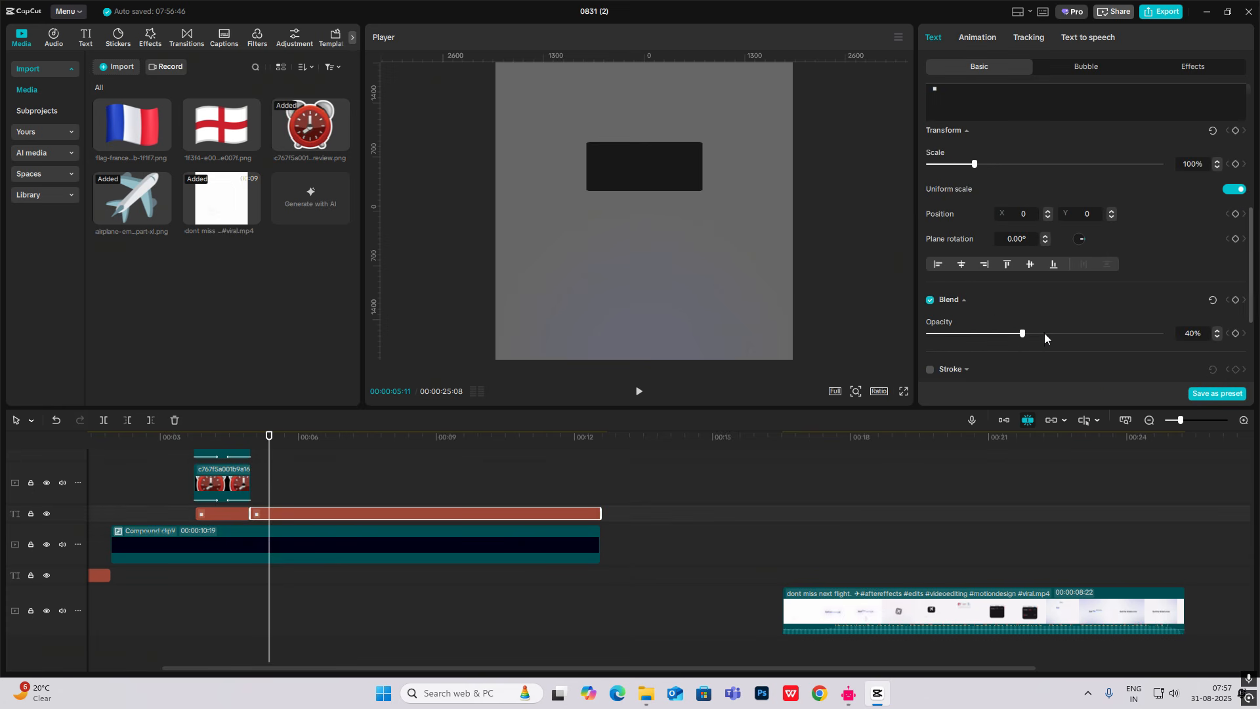
pyautogui.moveTo(1045, 334); pyautogui.dragTo(1162, 333)
pyautogui.click(163, 498)
pyautogui.press('space')
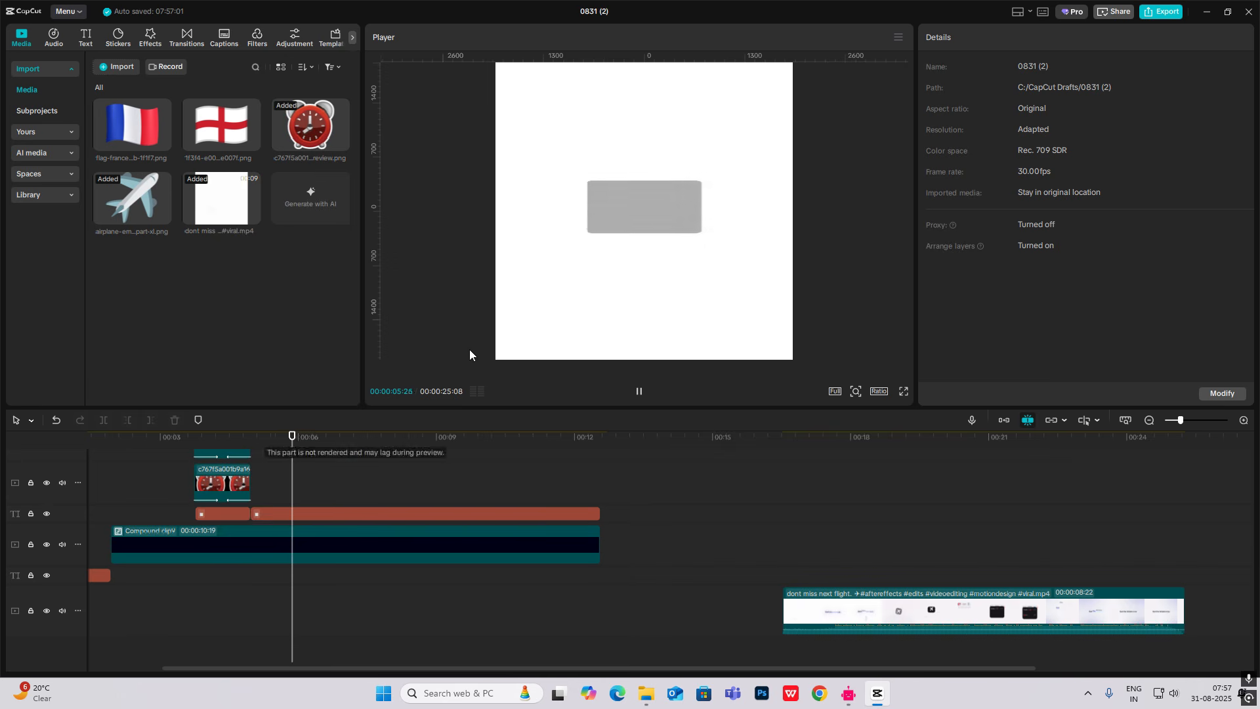
pyautogui.press('space')
# - Add the France flag image above the plane clip, scale it to 18%, and position it at X -602, Y -51 over the tile's left side
pyautogui.moveTo(115, 150); pyautogui.dragTo(254, 499)
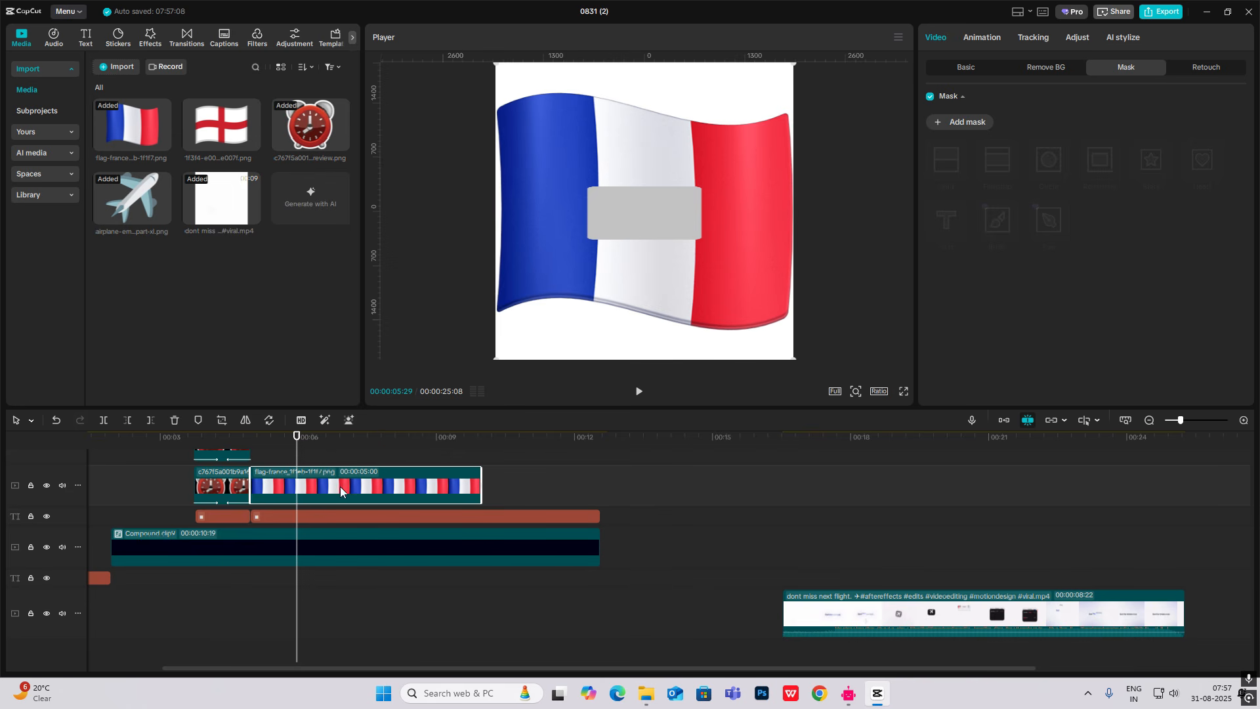
pyautogui.moveTo(340, 486)
pyautogui.mouseDown()
pyautogui.moveTo(347, 351)
pyautogui.moveTo(340, 523)
pyautogui.moveTo(338, 503)
pyautogui.mouseUp()
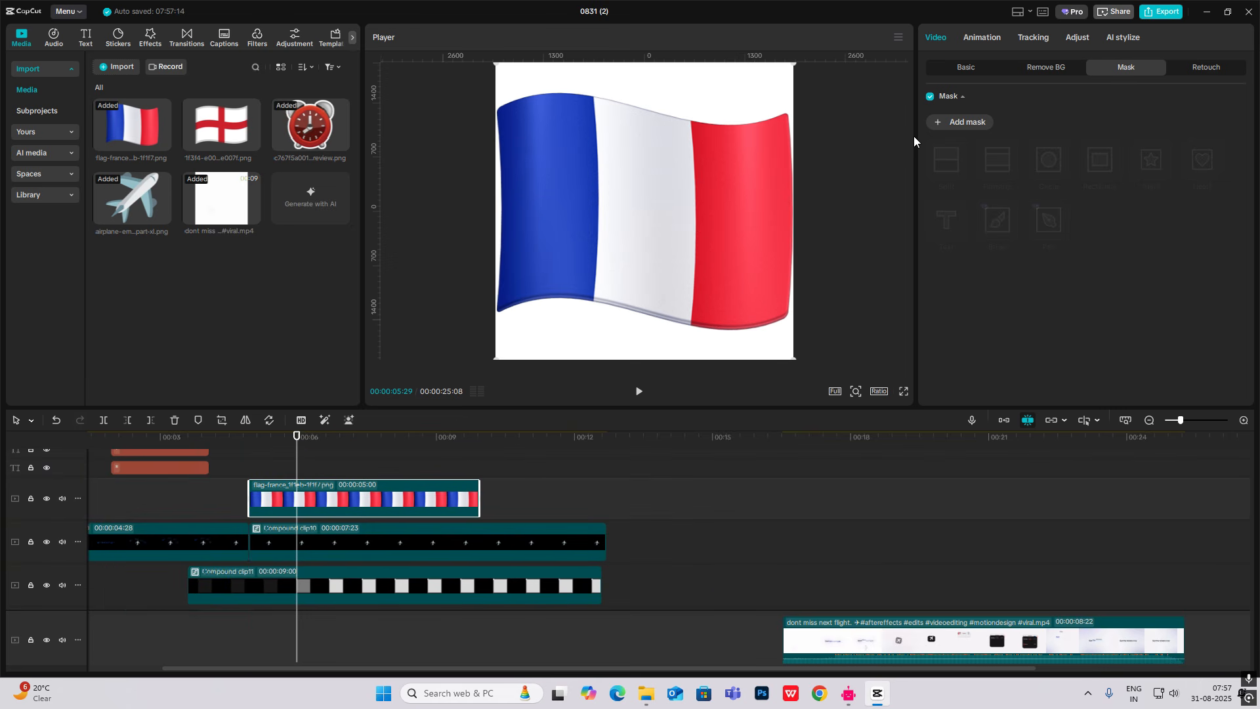
pyautogui.click(964, 66)
pyautogui.moveTo(987, 135); pyautogui.dragTo(939, 140)
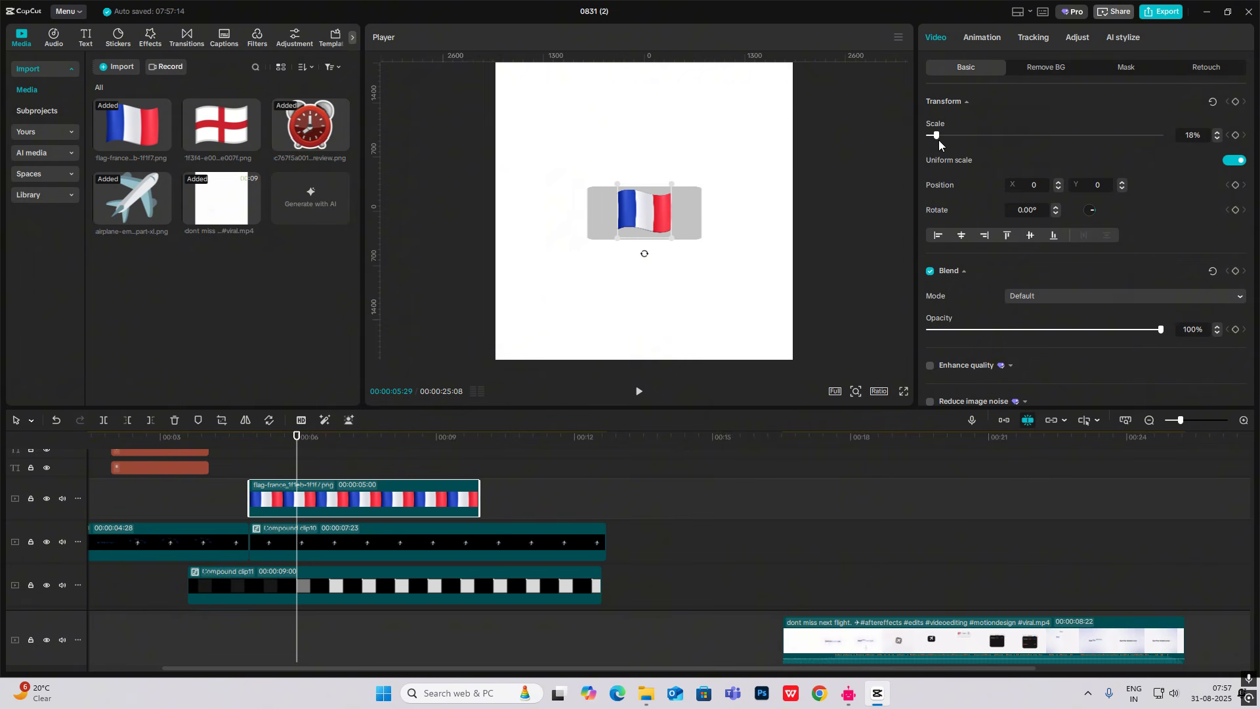
pyautogui.moveTo(656, 207); pyautogui.dragTo(611, 211)
# - Add the England flag image on a track above the France flag, scale it to 19%, and position it at X 598, Y -55
pyautogui.moveTo(223, 135); pyautogui.dragTo(252, 471)
pyautogui.moveTo(973, 136); pyautogui.dragTo(937, 136)
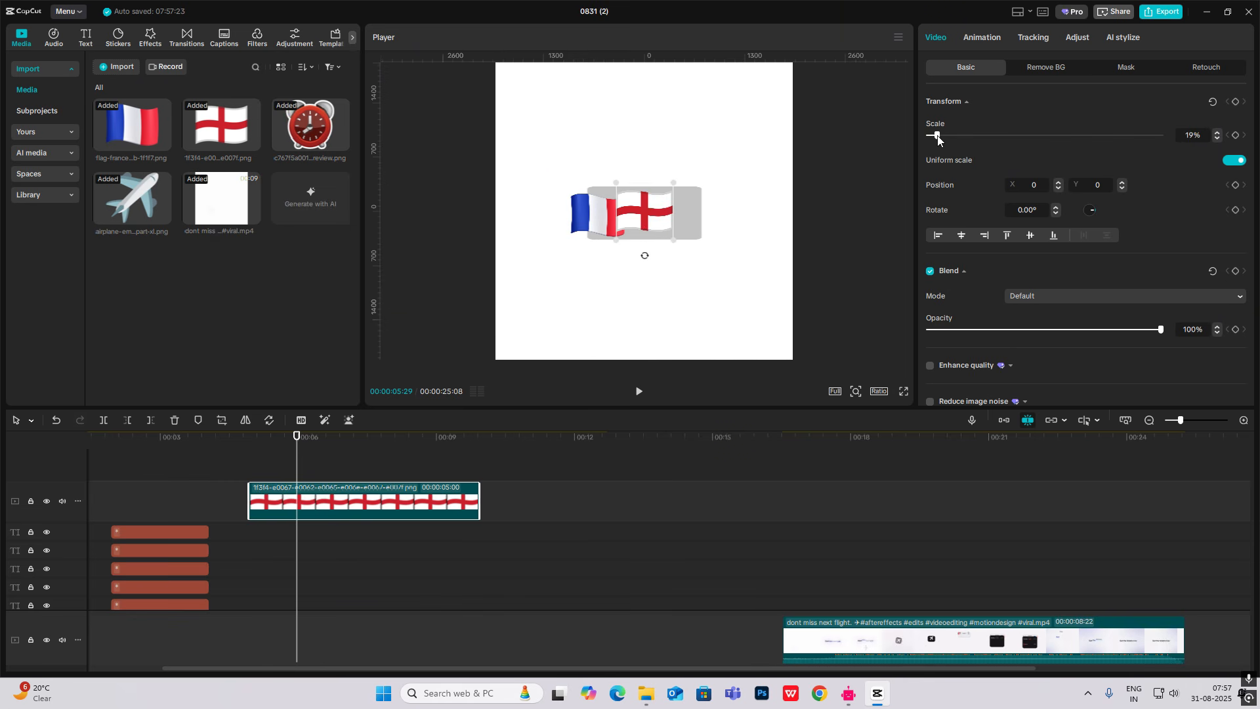
pyautogui.moveTo(645, 220); pyautogui.dragTo(688, 224)
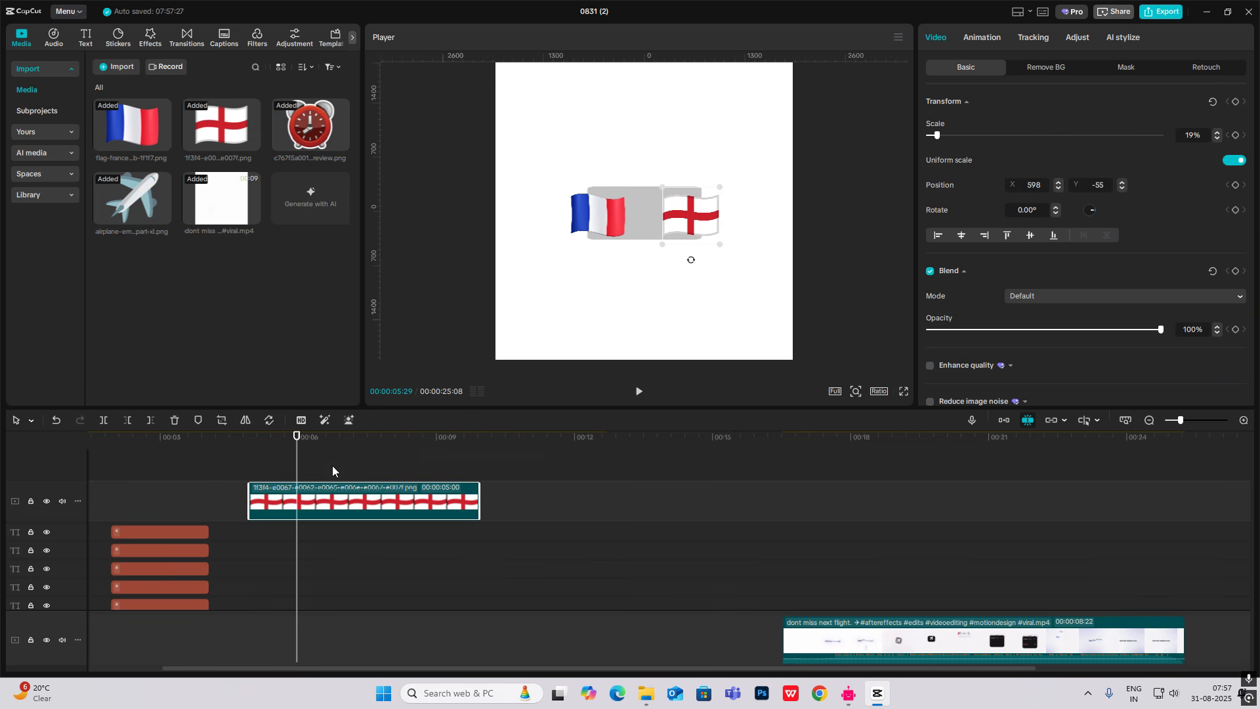
pyautogui.moveTo(333, 499); pyautogui.dragTo(329, 525)
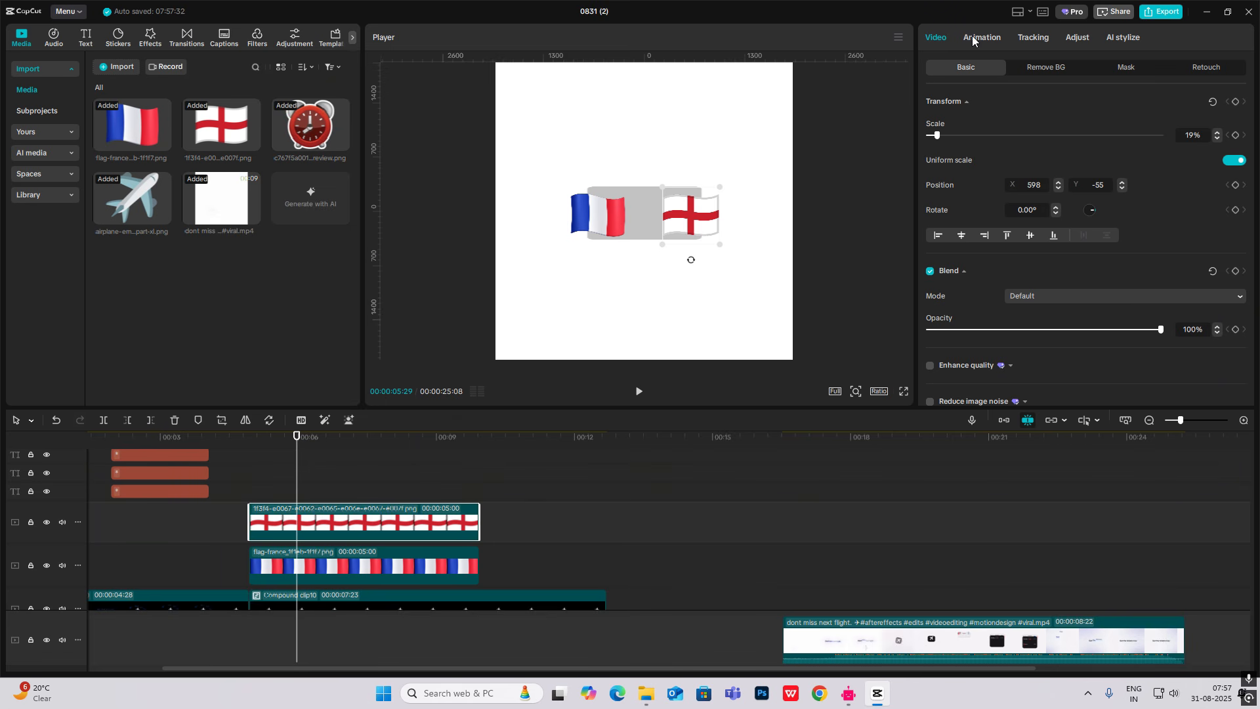
# - Add a 557 × 405 rectangle mask to the England flag and offset it to X -181 so the flag ends at the tile's right edge
pyautogui.click(1124, 70)
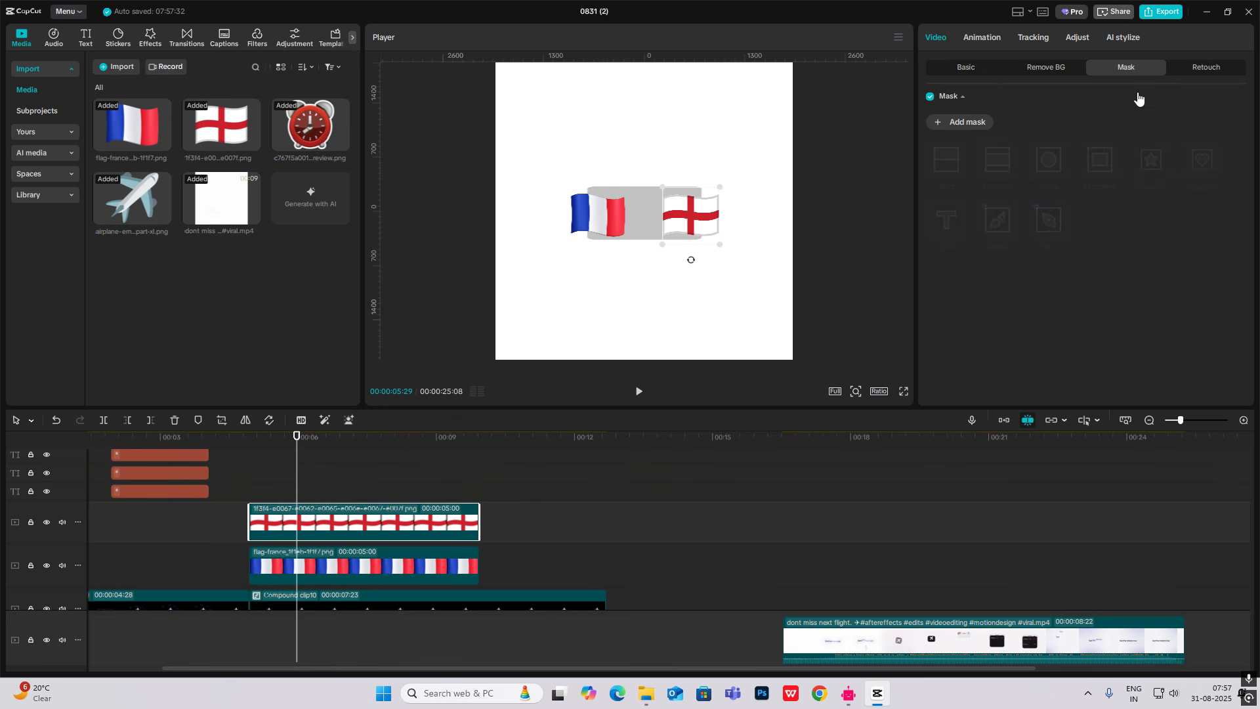
pyautogui.click(964, 122)
pyautogui.click(1100, 160)
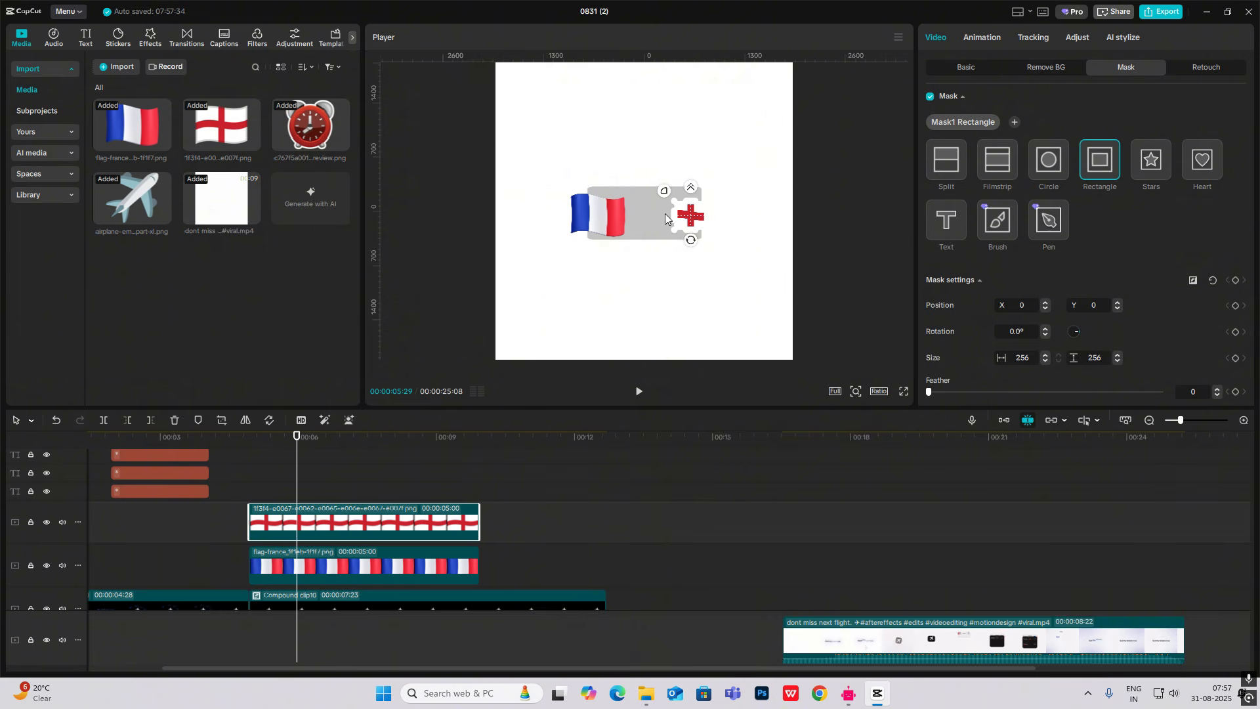
pyautogui.moveTo(713, 215); pyautogui.dragTo(700, 167)
pyautogui.moveTo(669, 215); pyautogui.dragTo(672, 216)
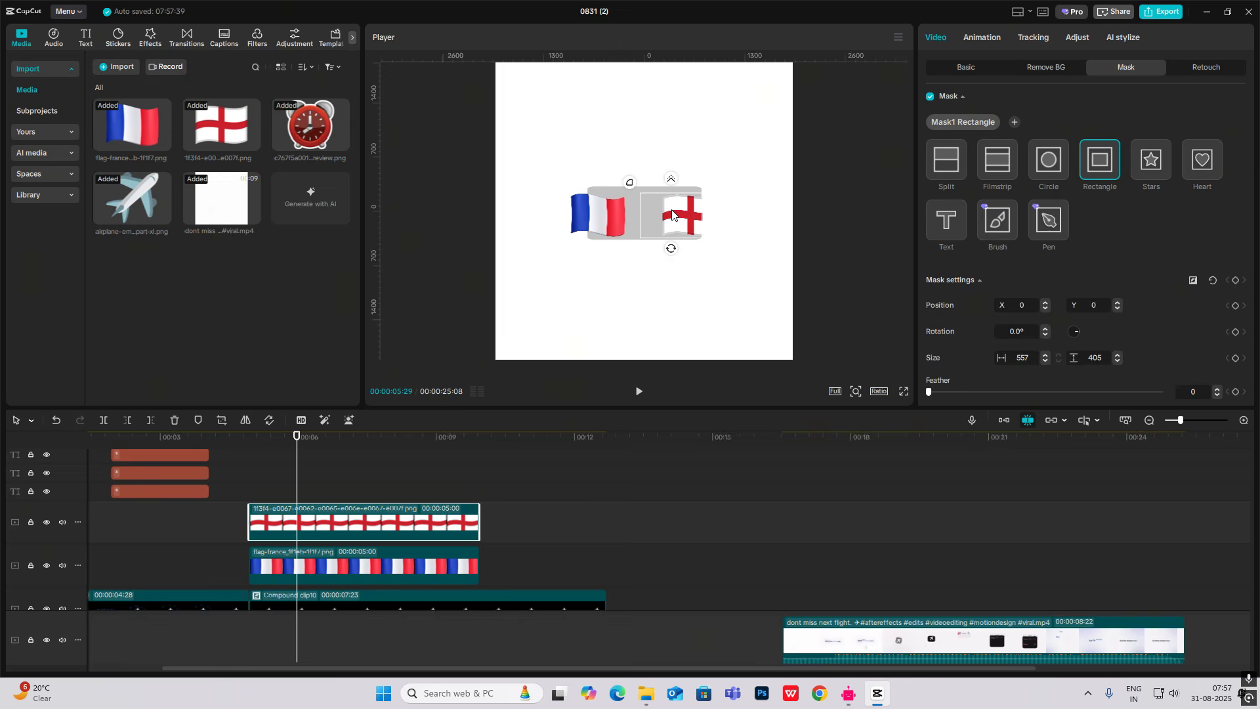
pyautogui.click(963, 69)
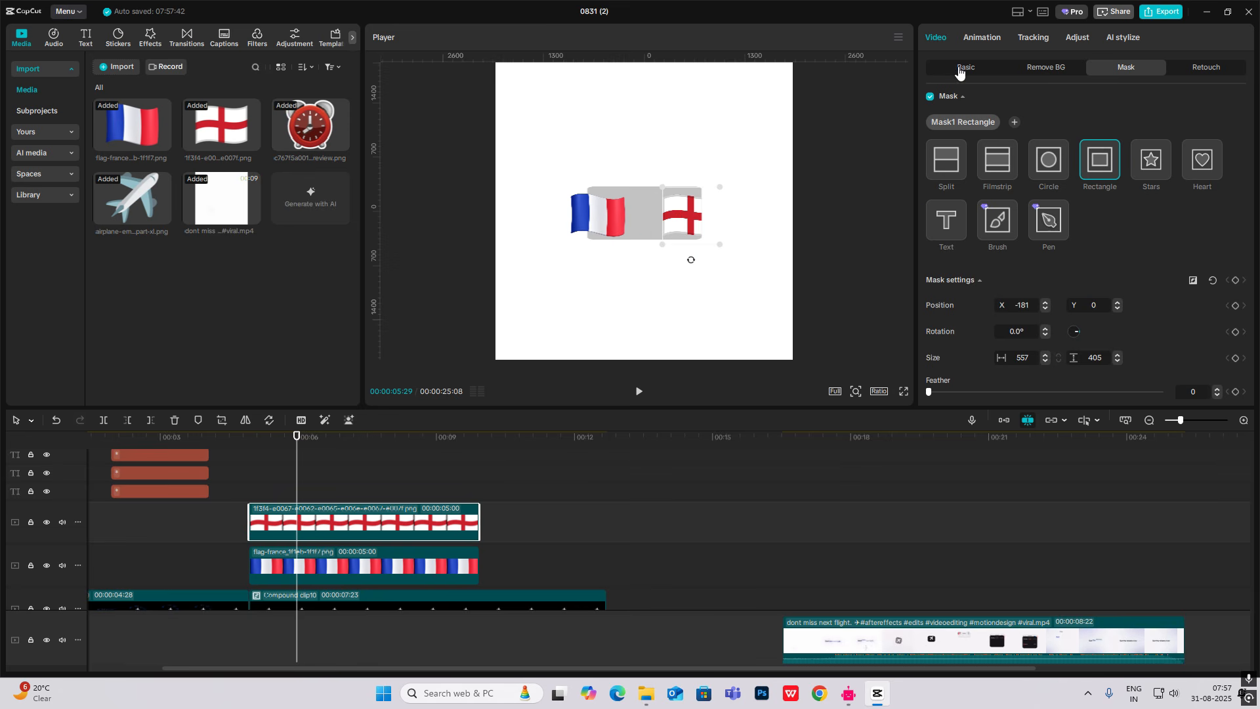
pyautogui.click(702, 149)
# - Add a 428 × 401 rectangle mask to the France flag and shift it right so the flag is cut at the tile's left edge
pyautogui.click(305, 529)
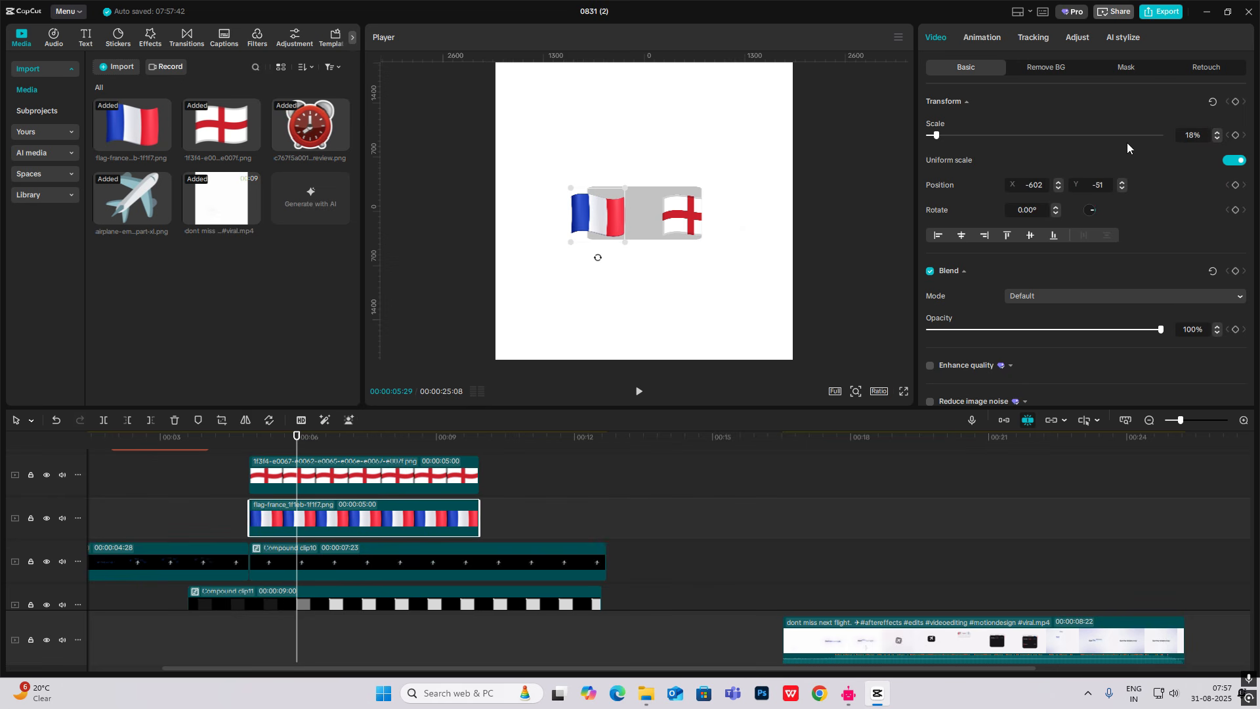
pyautogui.click(1125, 67)
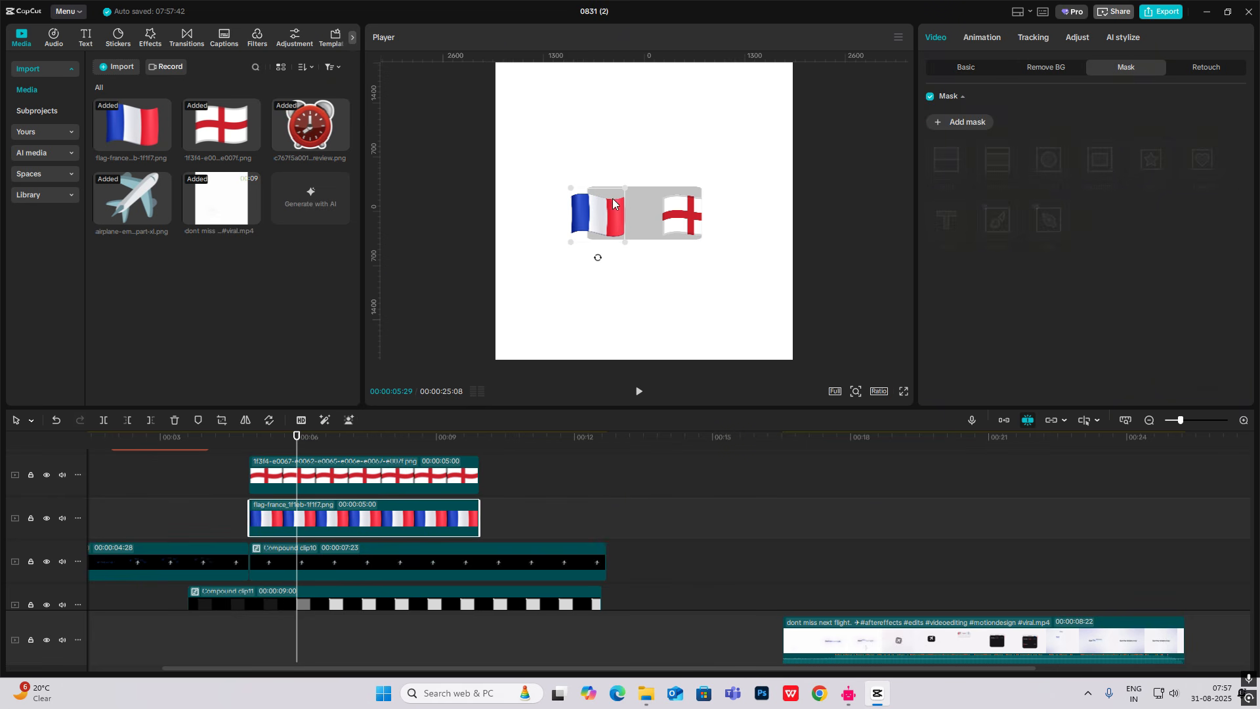
pyautogui.click(1092, 163)
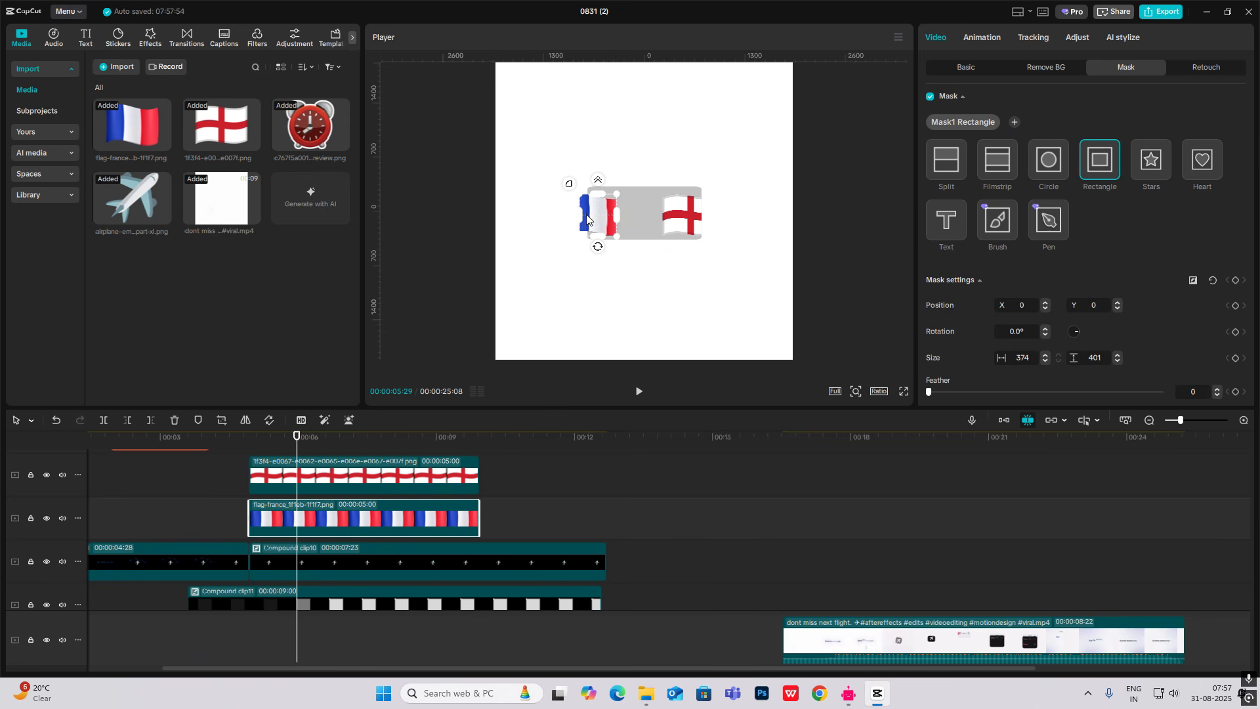
pyautogui.moveTo(590, 219); pyautogui.dragTo(597, 219)
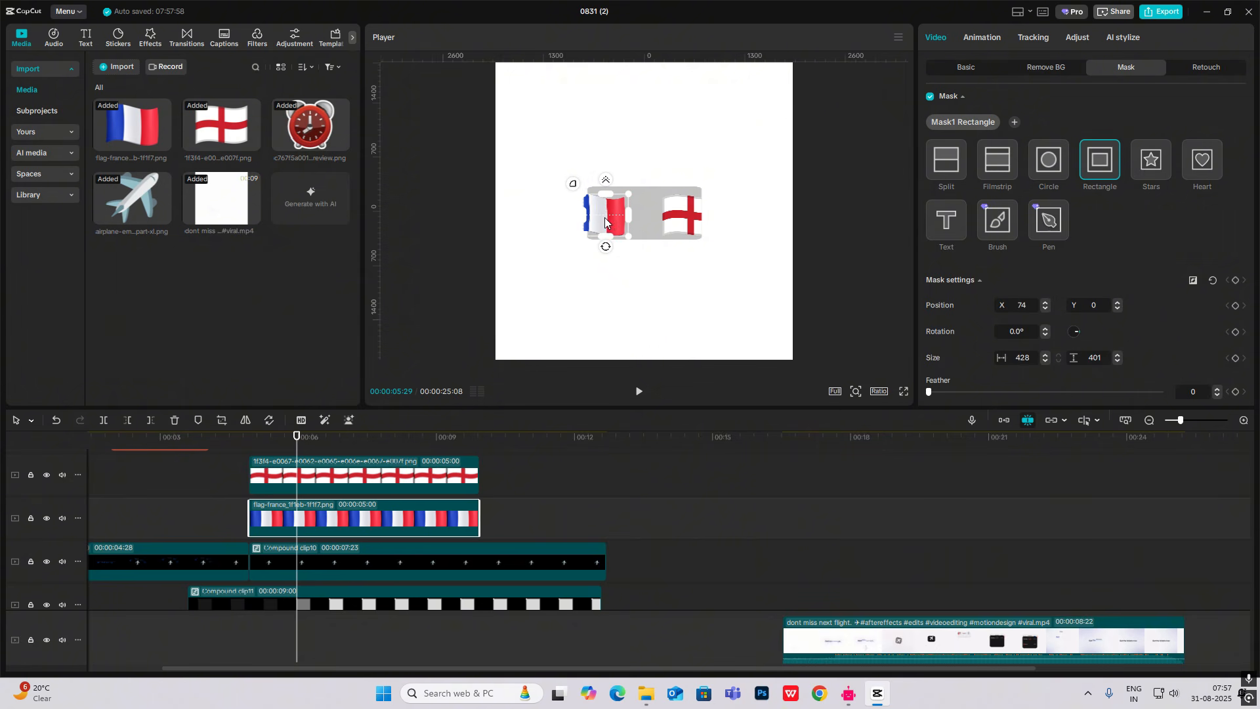
pyautogui.moveTo(608, 216); pyautogui.dragTo(608, 217)
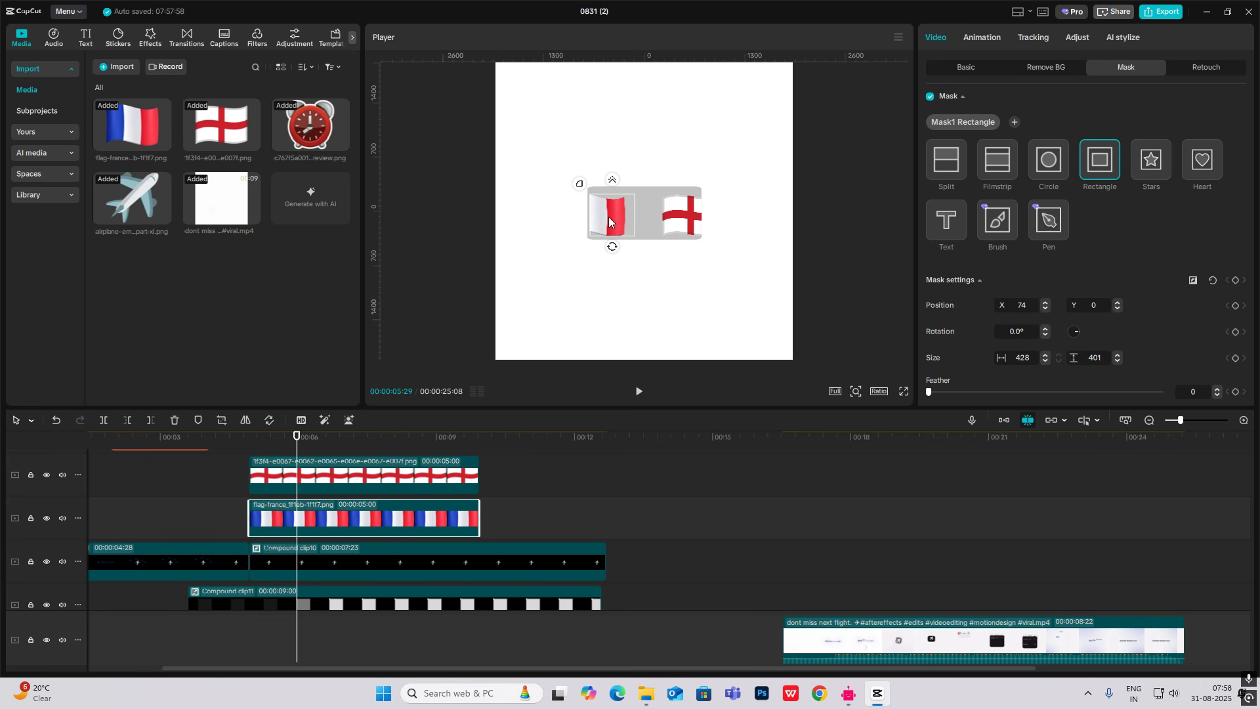
pyautogui.click(969, 70)
pyautogui.click(849, 163)
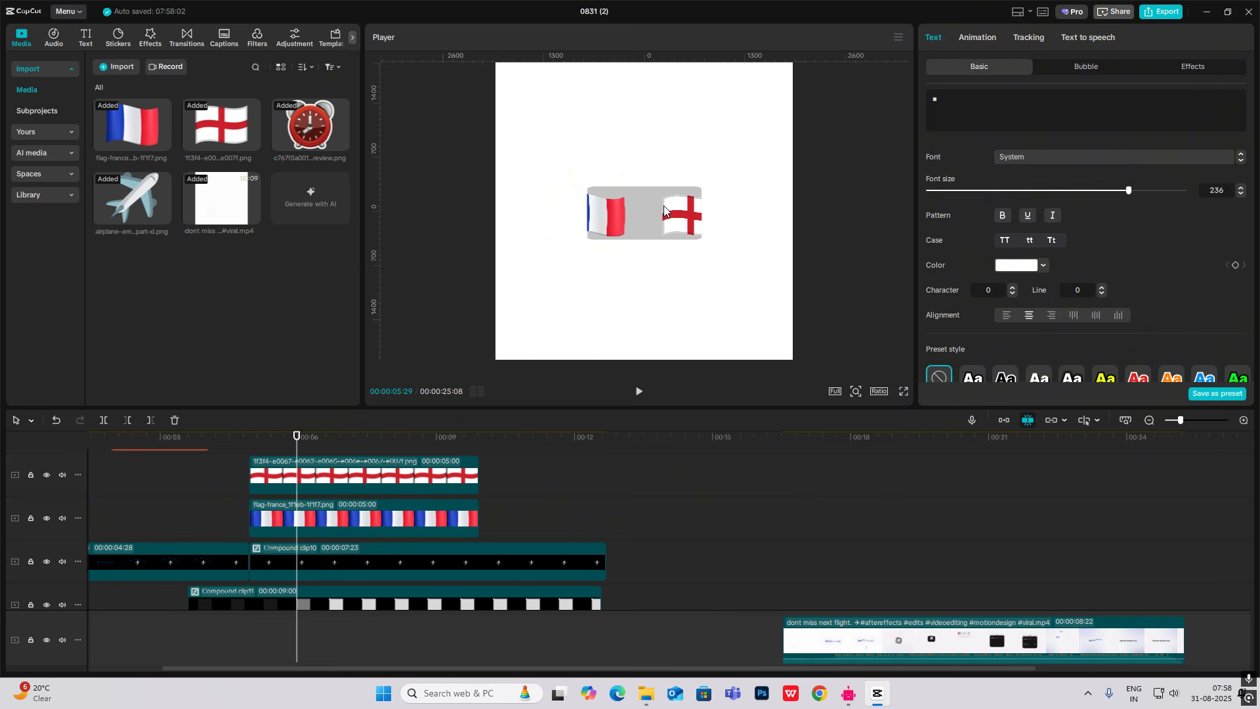
# - Trim the start of the England and France flag clips to about 00:00:05:26, where the gray card is widened
pyautogui.click(246, 485)
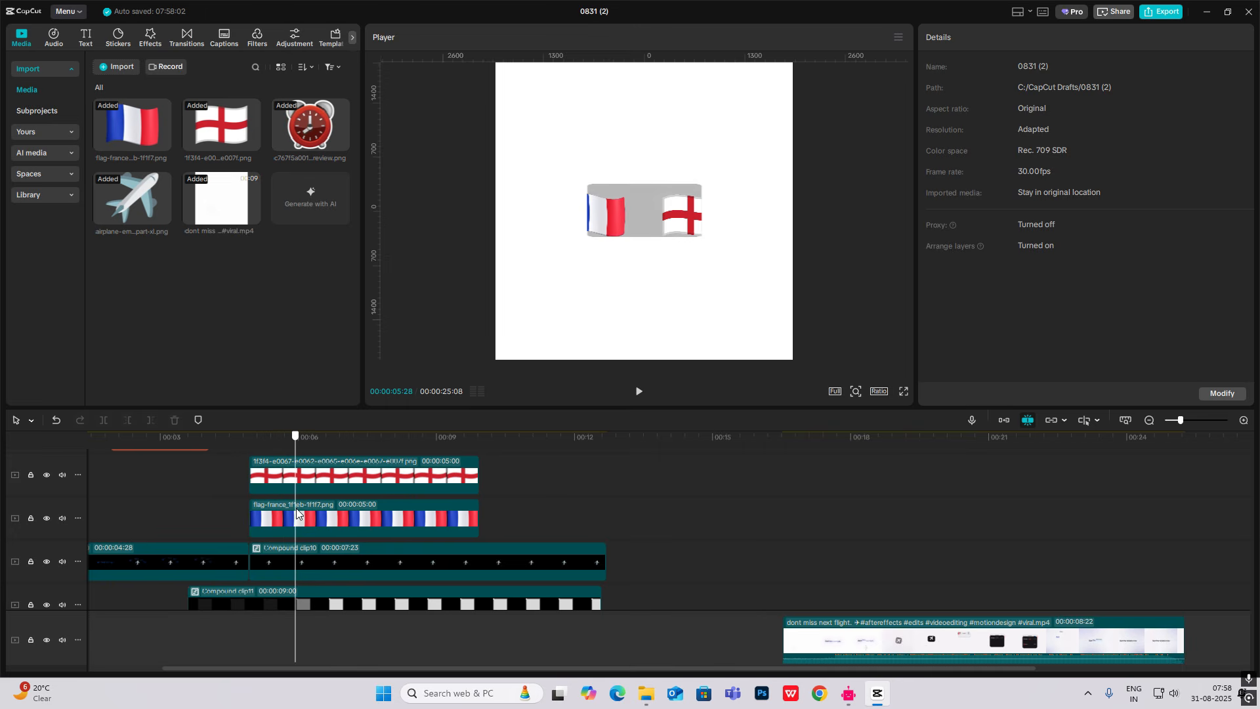
pyautogui.click(312, 481)
pyautogui.moveTo(248, 469); pyautogui.dragTo(292, 469)
pyautogui.moveTo(251, 515); pyautogui.dragTo(291, 515)
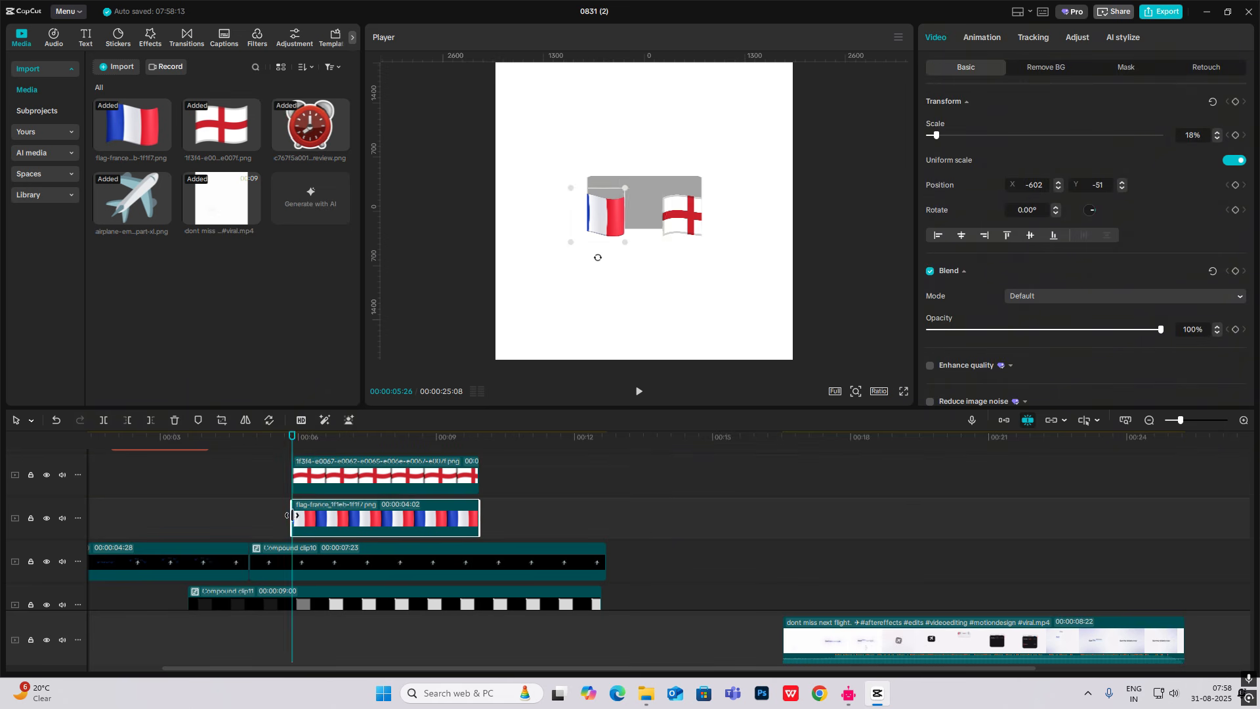
# - Add blend keyframes to both the England and France flags at 00:00:05:26 and 00:00:06:10
pyautogui.click(313, 481)
pyautogui.scroll(-2, 1191, 232)
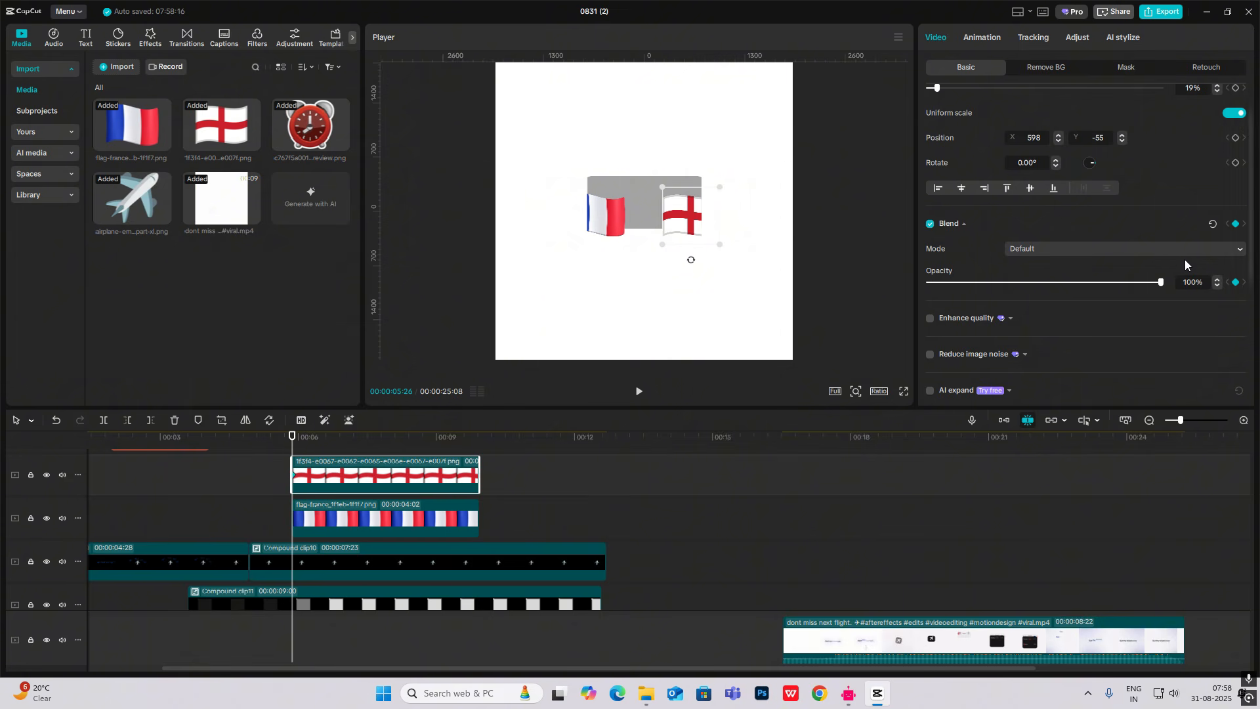
pyautogui.click(606, 216)
pyautogui.click(1235, 224)
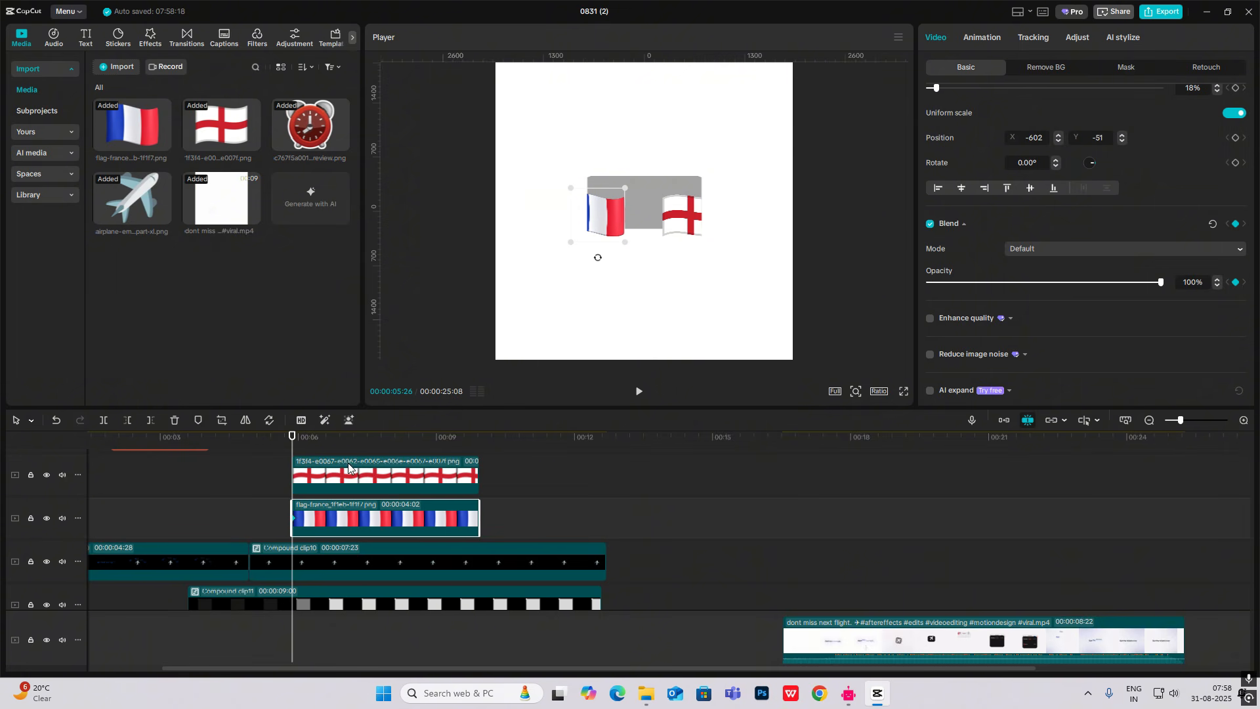
pyautogui.moveTo(290, 447); pyautogui.dragTo(313, 447)
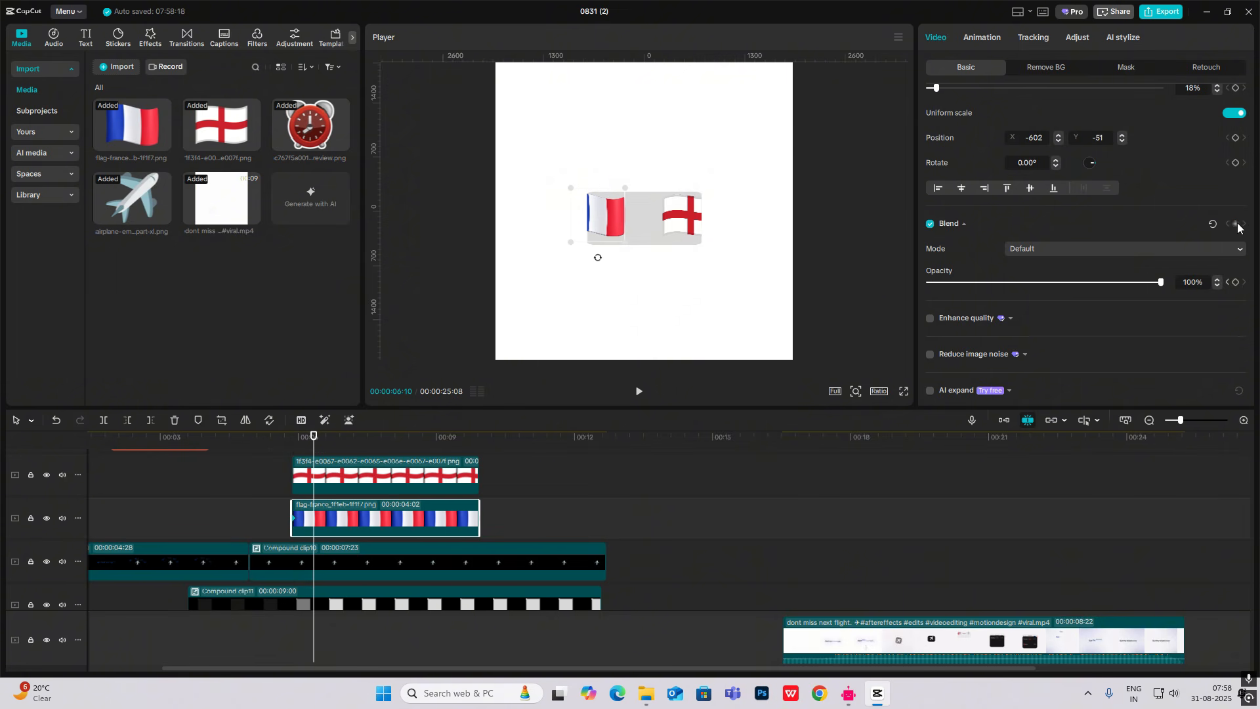
pyautogui.click(1235, 224)
pyautogui.click(374, 470)
pyautogui.click(1236, 225)
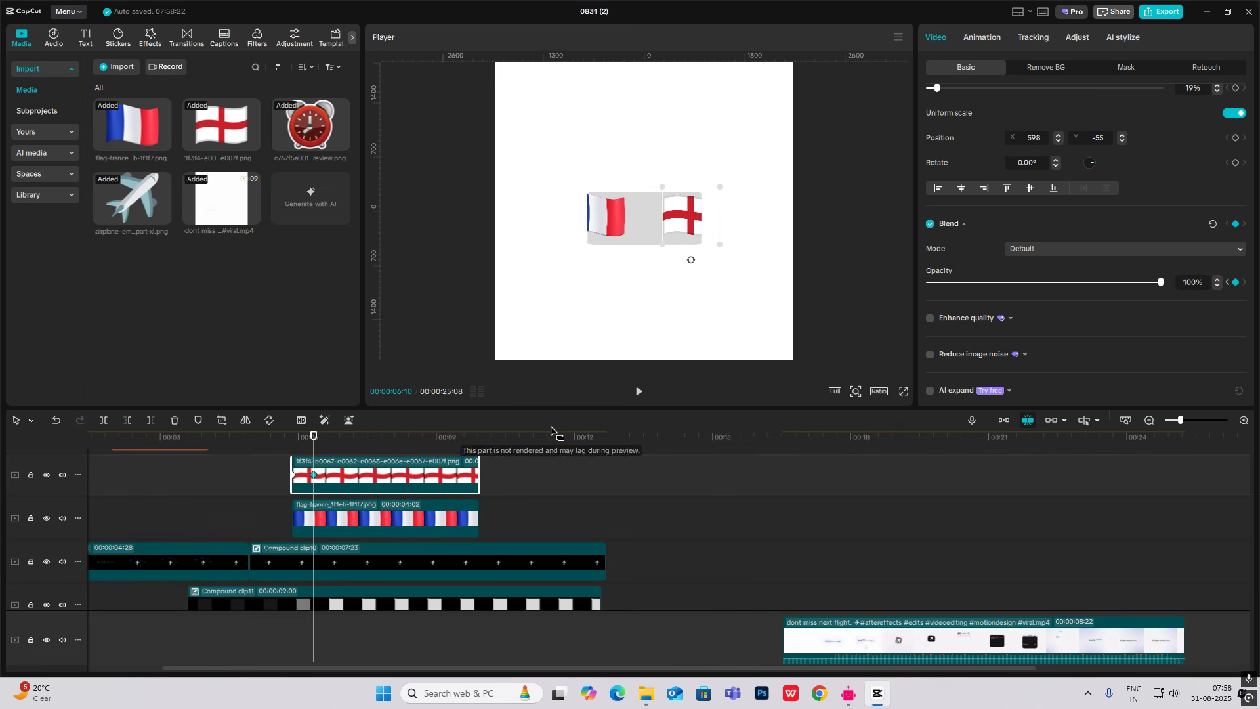
# - Set the England flag's opacity to 0% at the 00:00:05:26 keyframe and do the same for the France flag
pyautogui.moveTo(316, 447); pyautogui.dragTo(295, 450)
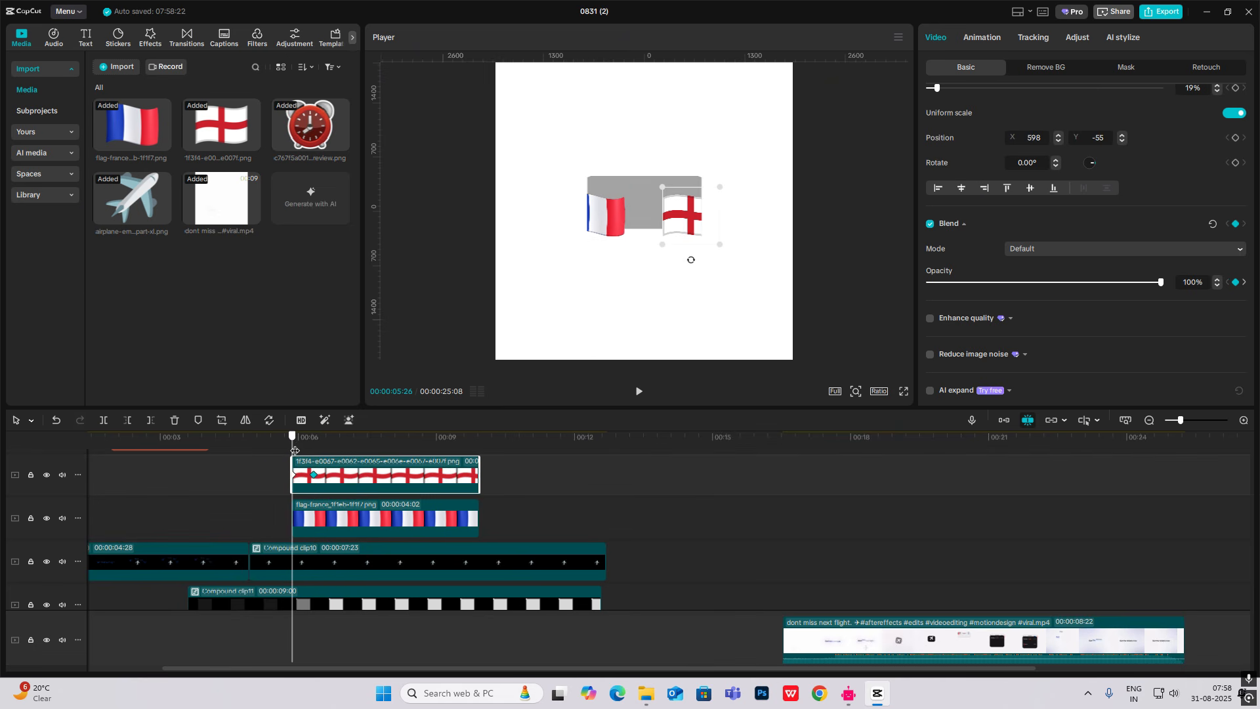
pyautogui.keyDown('ctrl'); pyautogui.click(321, 518); pyautogui.keyUp('ctrl')
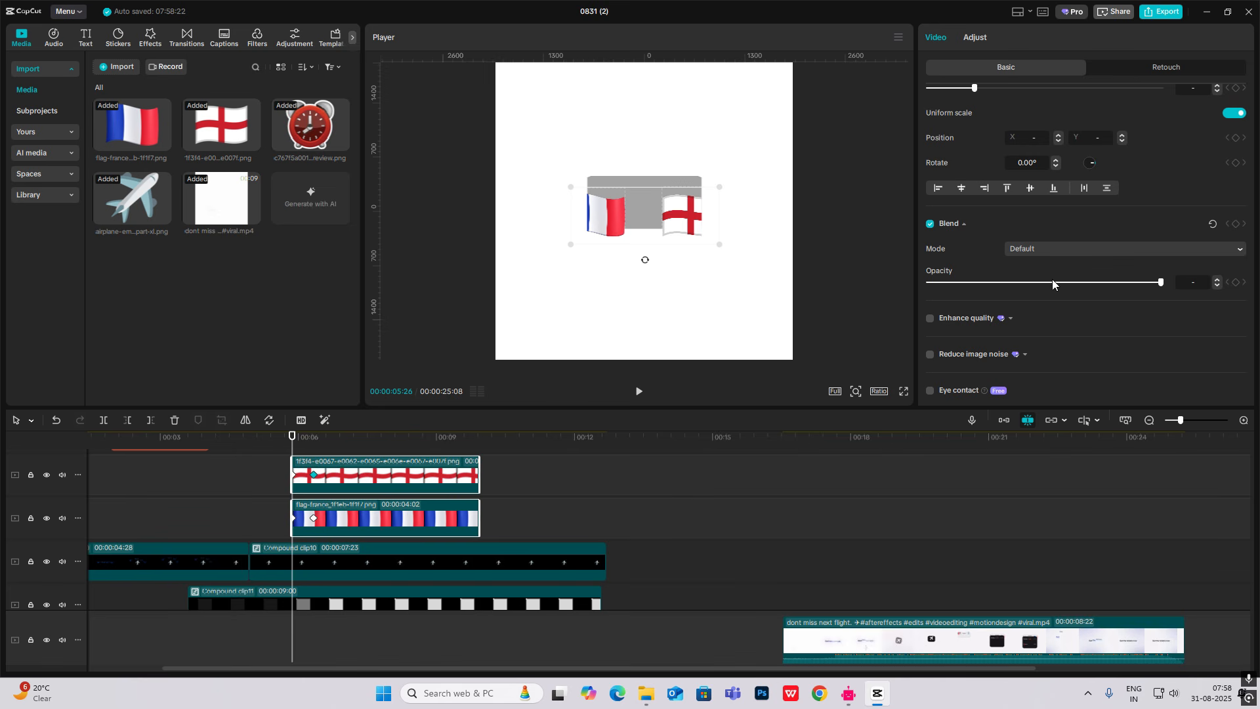
pyautogui.click(413, 479)
pyautogui.moveTo(982, 281); pyautogui.dragTo(925, 282)
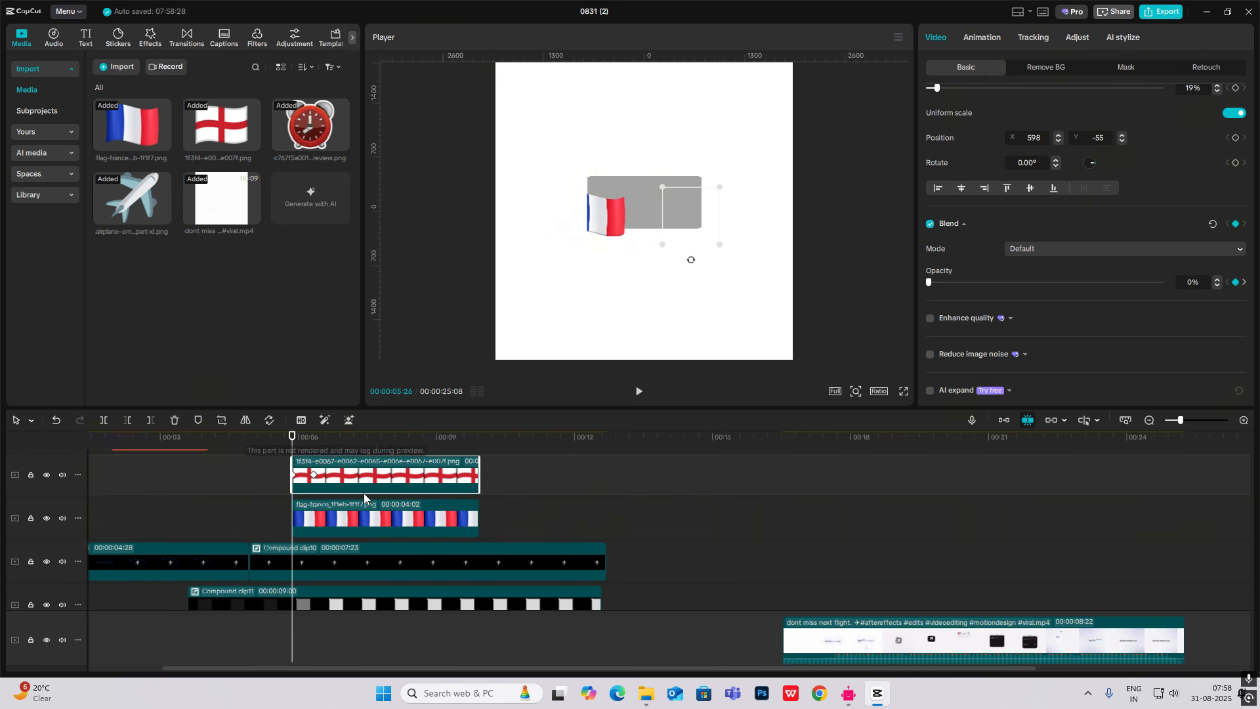
pyautogui.click(364, 508)
# - Play back the card animation from before the flags appear to check their fade-in
pyautogui.press('space')
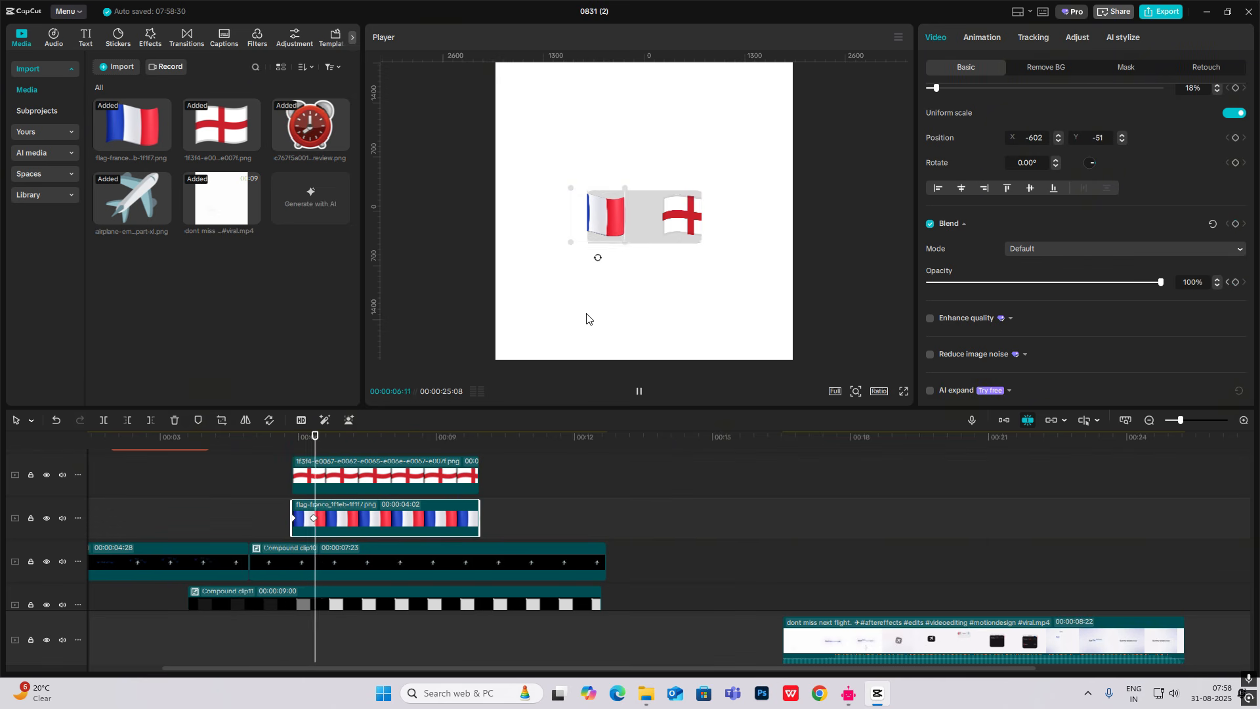
pyautogui.click(272, 491)
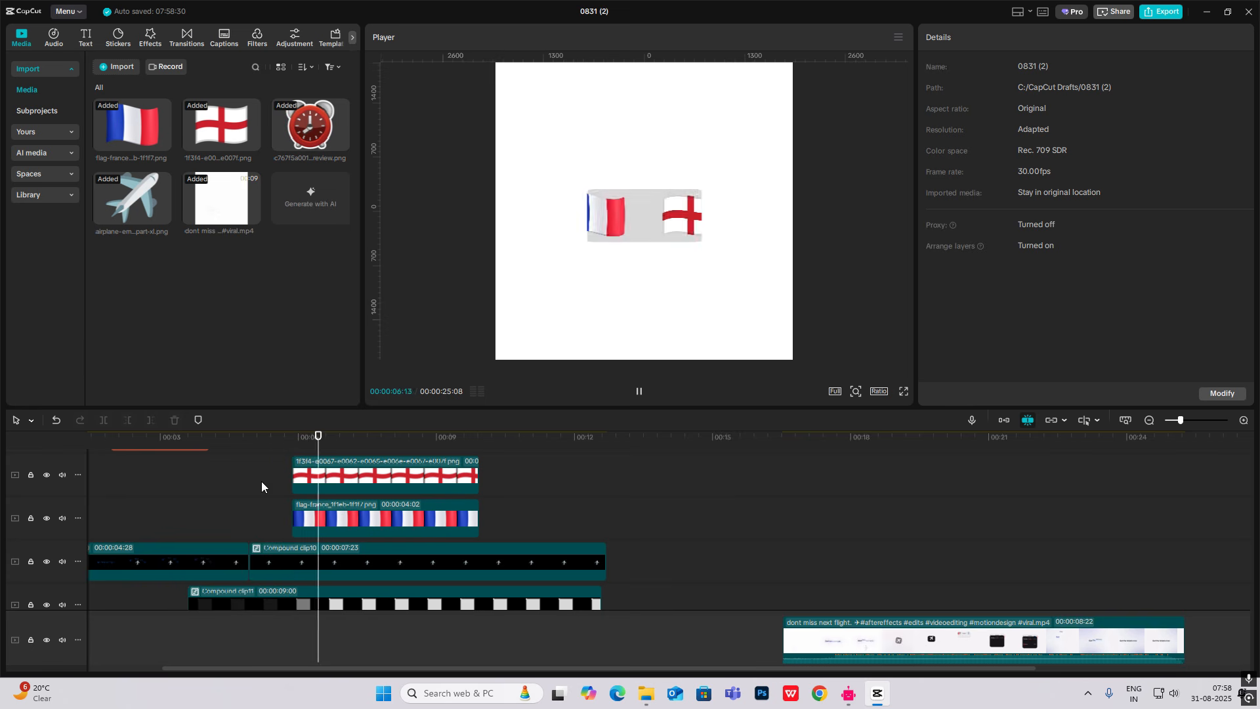
pyautogui.moveTo(261, 482); pyautogui.dragTo(84, 480)
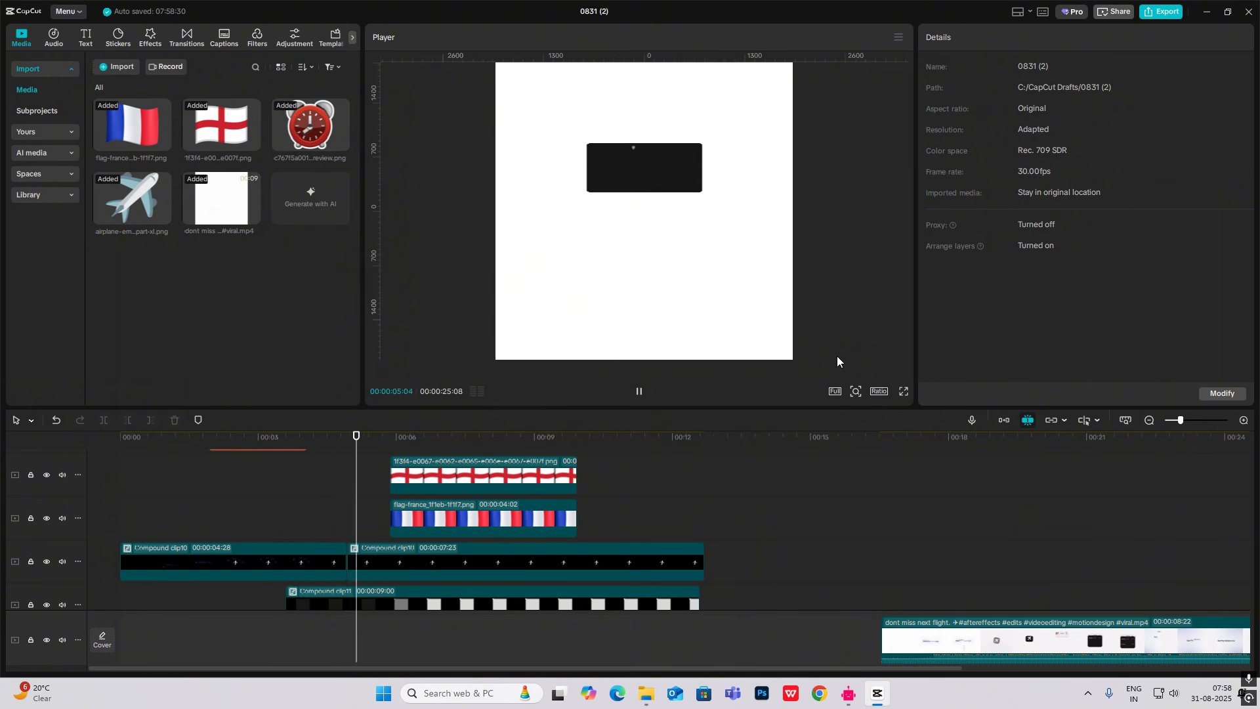
pyautogui.press('space')
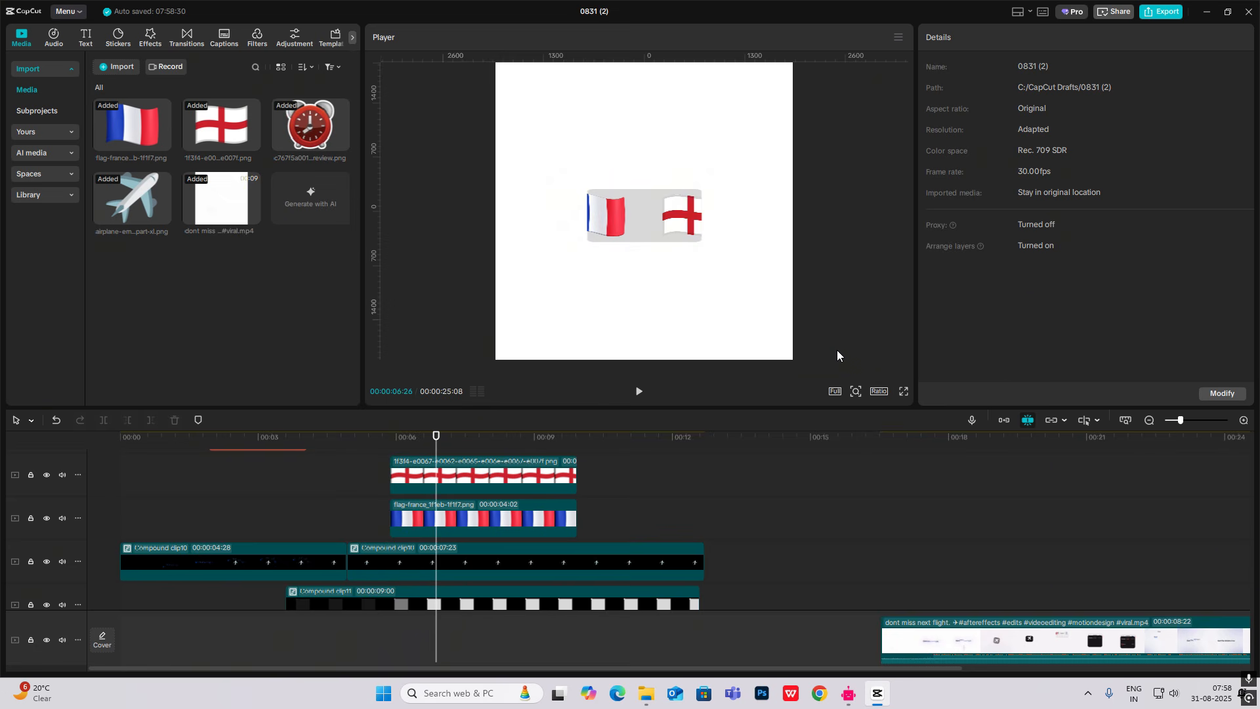
# - Scrub the reference video up to its "Get the" text scene, and return the playhead to the flag clips at 00:00:08:03
pyautogui.click(1078, 585)
pyautogui.hscroll(3, 1078, 585)
pyautogui.moveTo(730, 594)
pyautogui.mouseDown()
pyautogui.moveTo(666, 599)
pyautogui.moveTo(780, 616)
pyautogui.moveTo(736, 616)
pyautogui.mouseUp()
pyautogui.moveTo(731, 571); pyautogui.dragTo(801, 622)
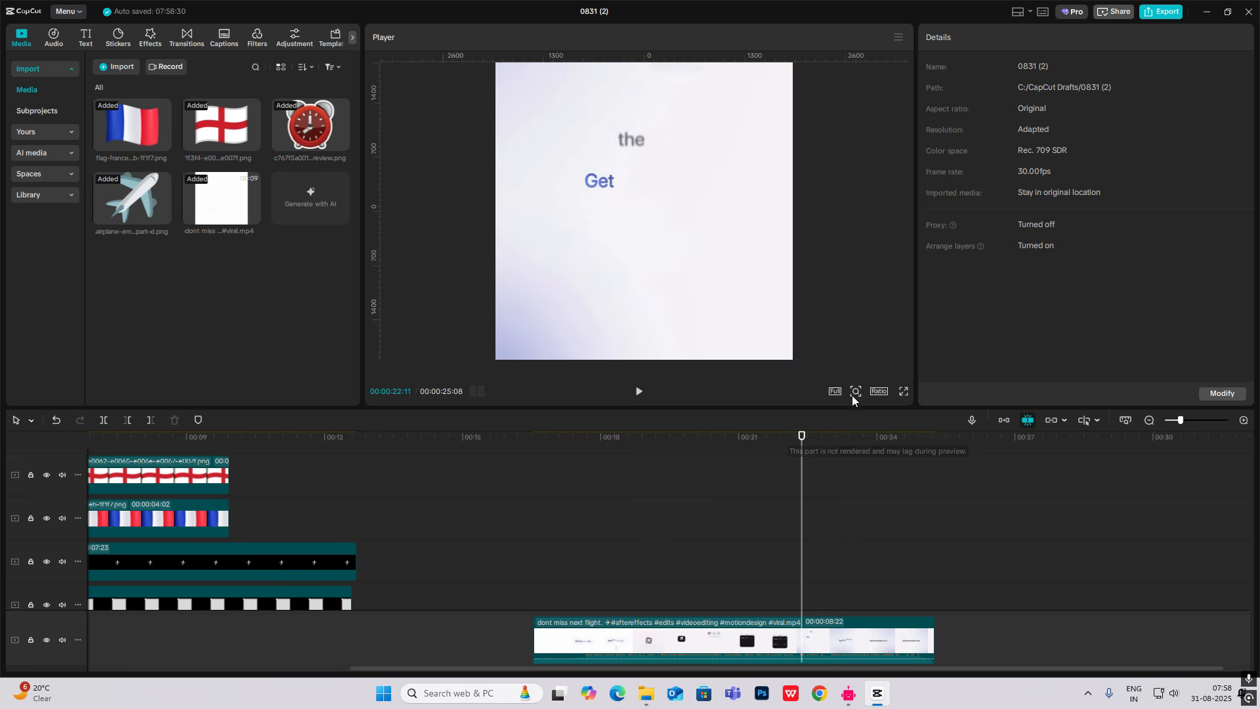
pyautogui.moveTo(847, 399)
pyautogui.moveTo(801, 472); pyautogui.dragTo(493, 522)
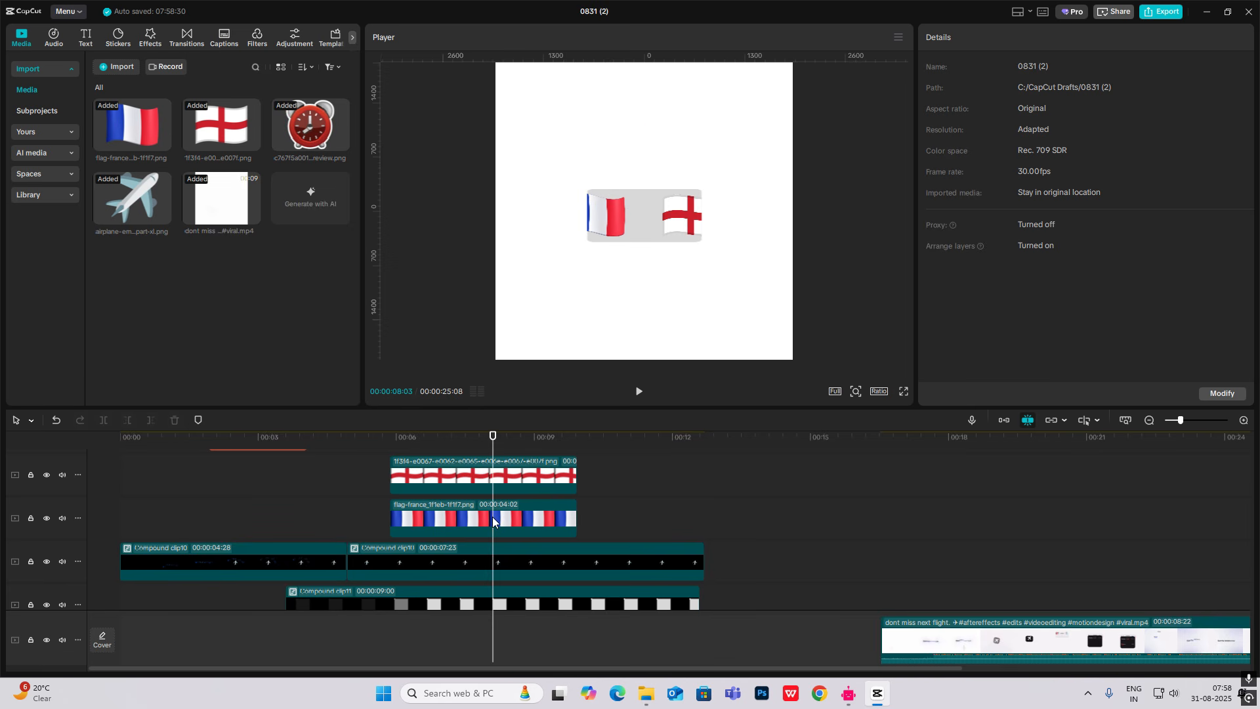